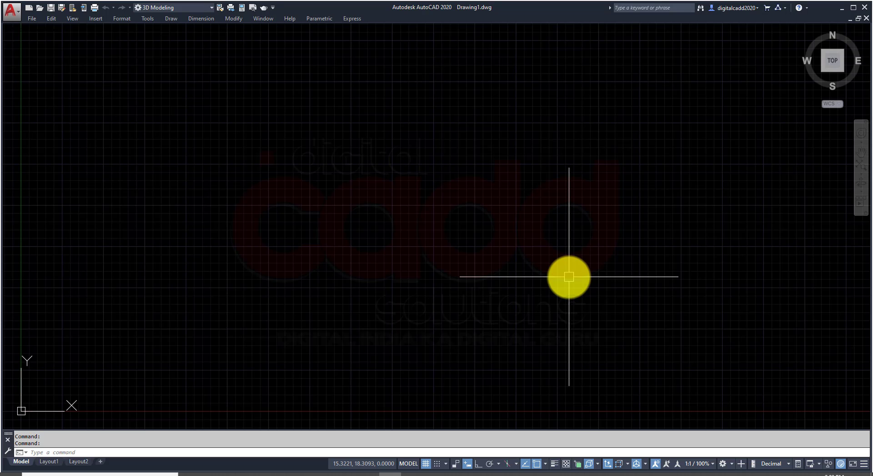
- Create a new drawing from the acad template and turn on the clean screen display
{"action": "left_click", "coordinate": [852, 8]}
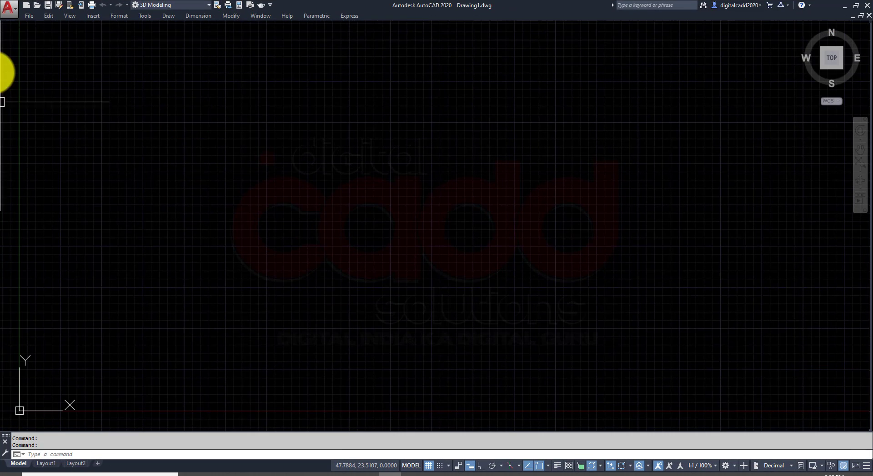
{"action": "left_click", "coordinate": [29, 6]}
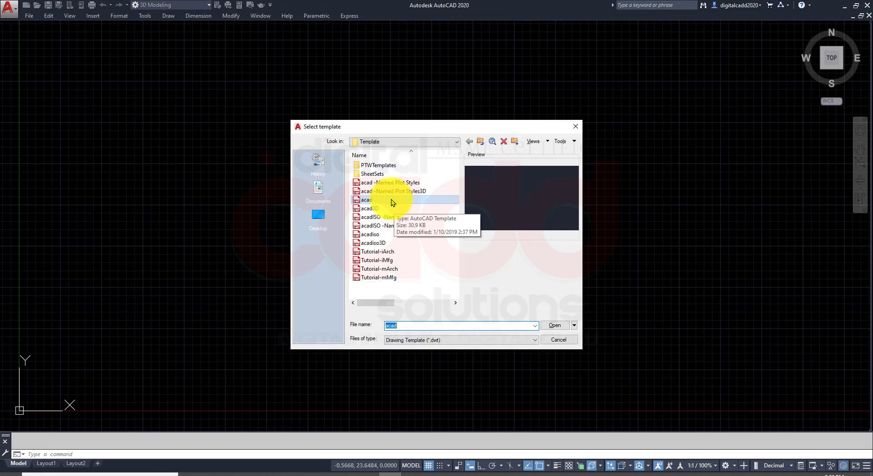
{"action": "left_click", "coordinate": [391, 200]}
{"action": "left_click", "coordinate": [556, 327]}
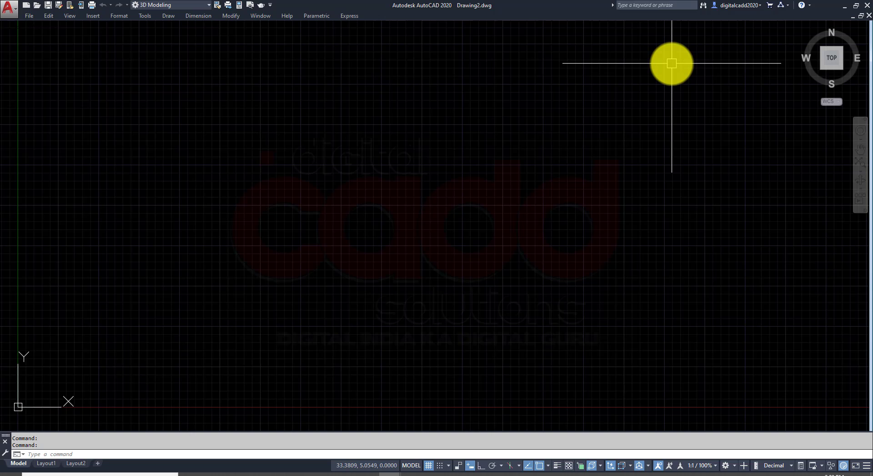
{"action": "key", "text": "ctrl+0"}
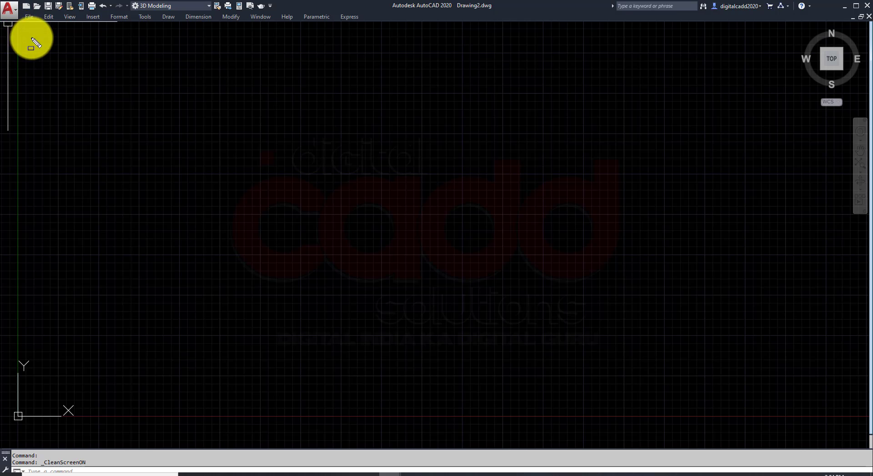
- Reset the unnamed profile to its default settings in the Options and confirm
{"action": "left_click_drag", "start_coordinate": [36, 41], "coordinate": [1, 1]}
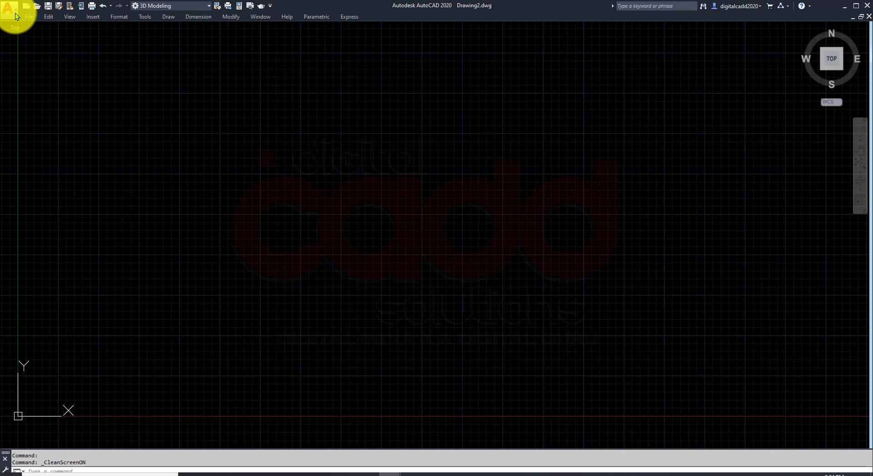
{"action": "left_click", "coordinate": [15, 14]}
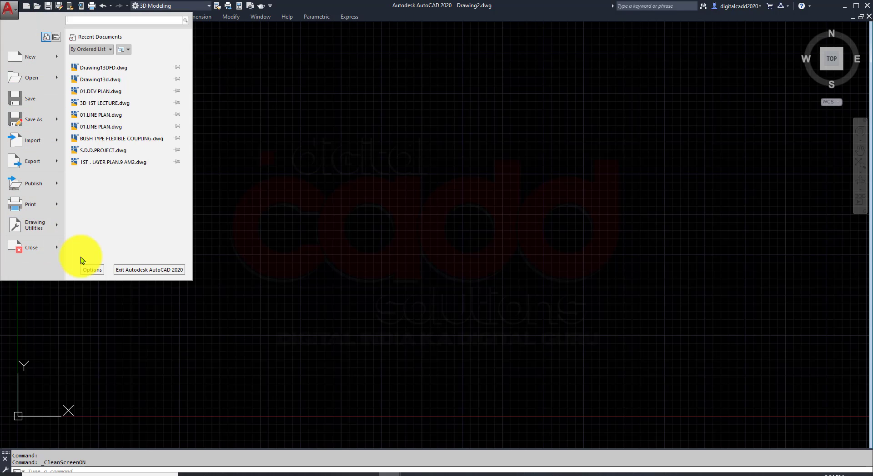
{"action": "left_click", "coordinate": [92, 269]}
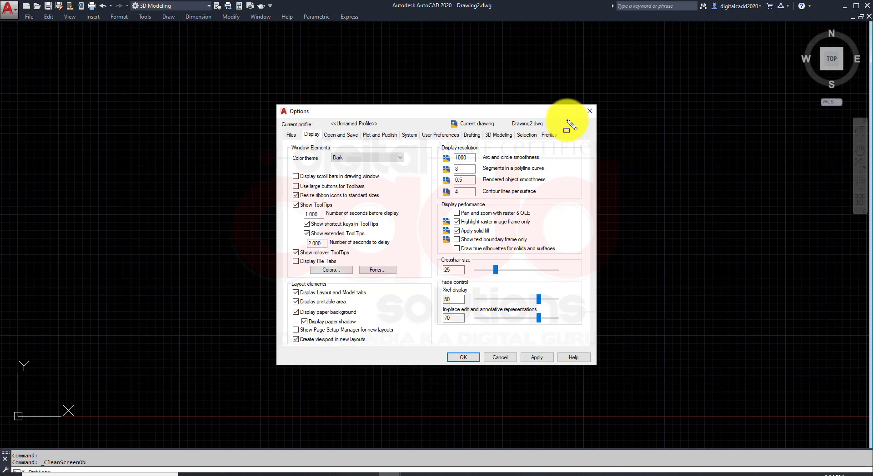
{"action": "left_click_drag", "start_coordinate": [567, 120], "coordinate": [539, 145]}
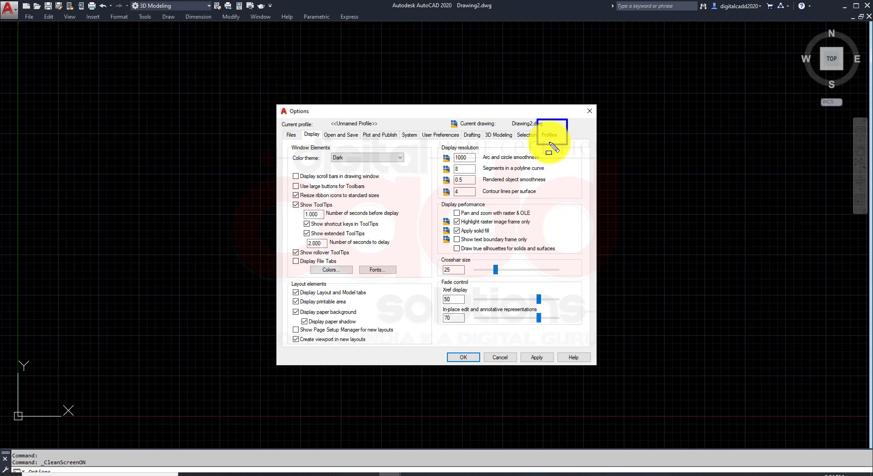
{"action": "left_click", "coordinate": [554, 135]}
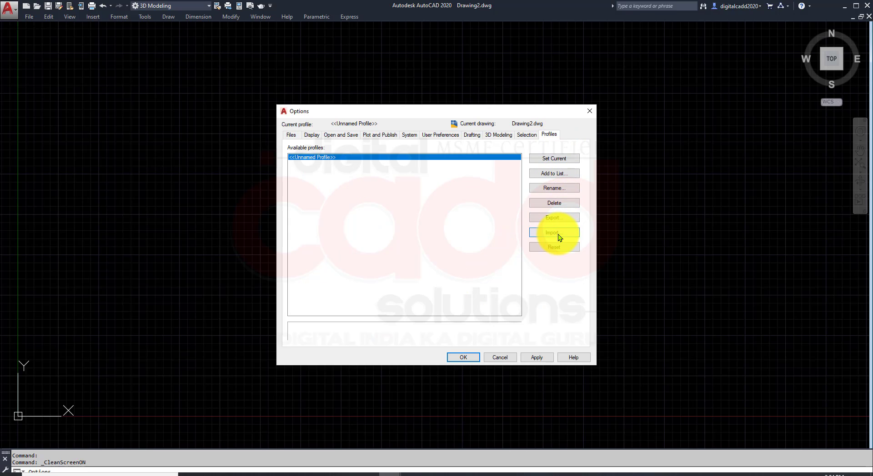
{"action": "left_click_drag", "start_coordinate": [585, 239], "coordinate": [527, 258]}
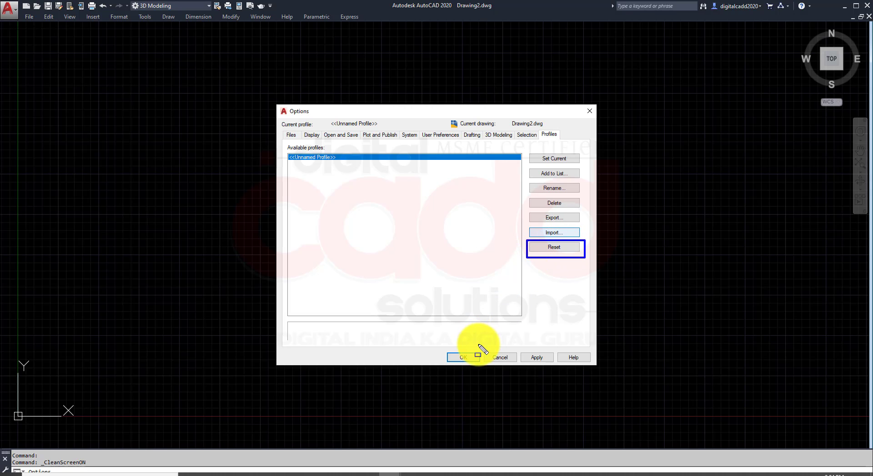
{"action": "left_click_drag", "start_coordinate": [485, 344], "coordinate": [439, 379]}
{"action": "key", "text": "Escape"}
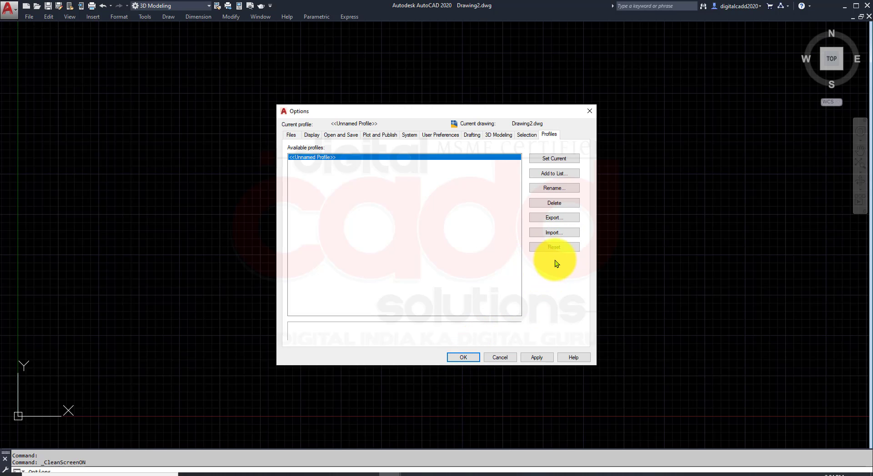
{"action": "left_click", "coordinate": [557, 250]}
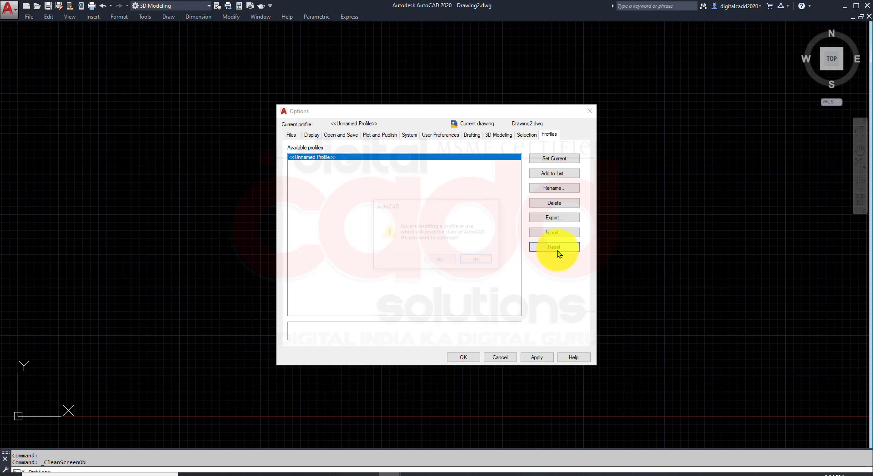
{"action": "left_click", "coordinate": [441, 260]}
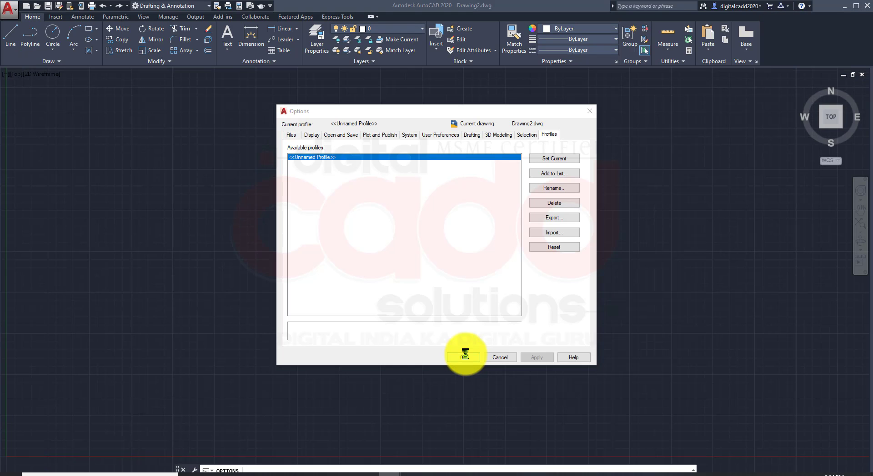
{"action": "left_click", "coordinate": [465, 356]}
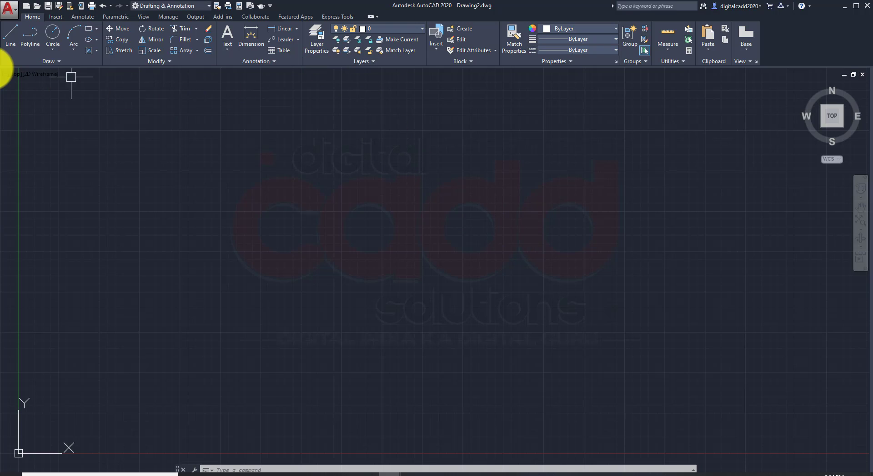
- Show the menu bar and the file tabs in the workspace, ending with the Home tools displayed
{"action": "left_click", "coordinate": [271, 8]}
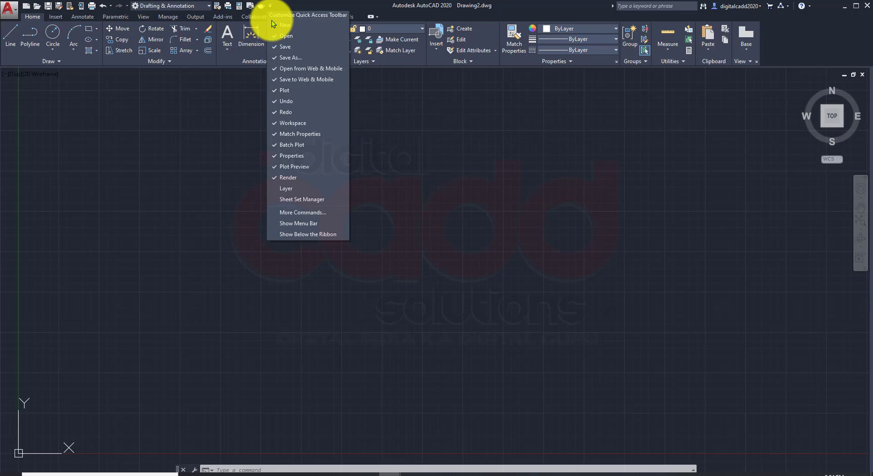
{"action": "left_click", "coordinate": [307, 223]}
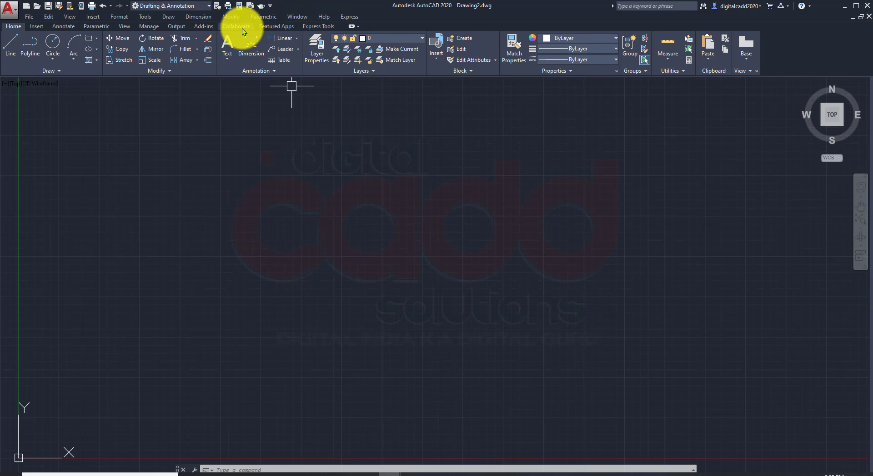
{"action": "left_click", "coordinate": [126, 26]}
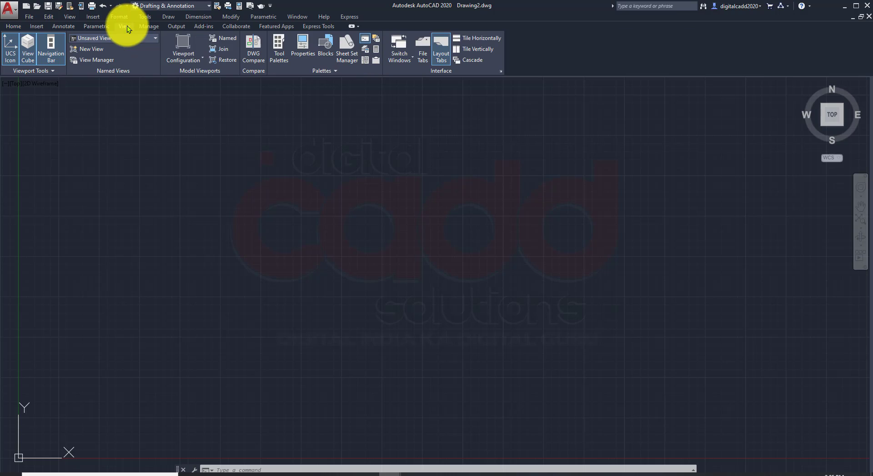
{"action": "left_click", "coordinate": [421, 55]}
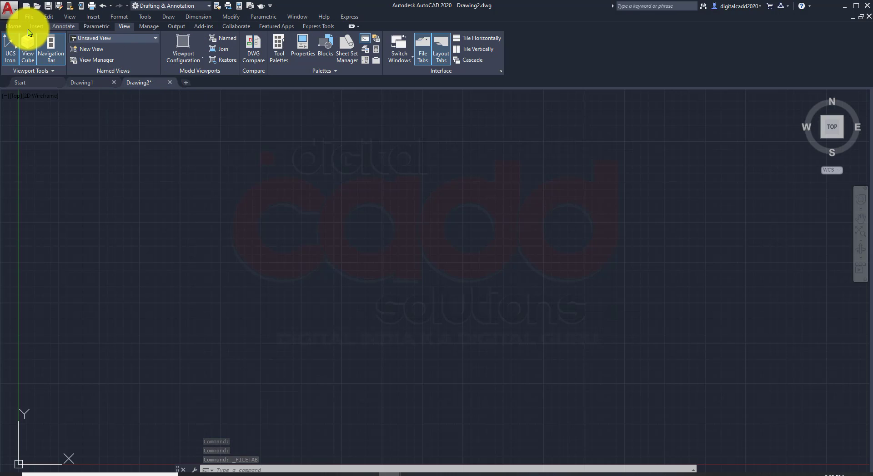
{"action": "left_click", "coordinate": [13, 26]}
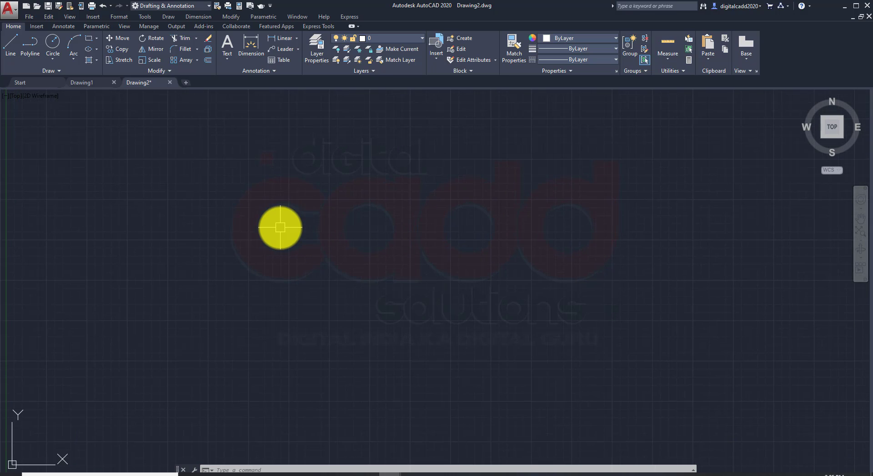
- Set the crosshair size to 25 in the display options and apply it
{"action": "right_click", "coordinate": [298, 180]}
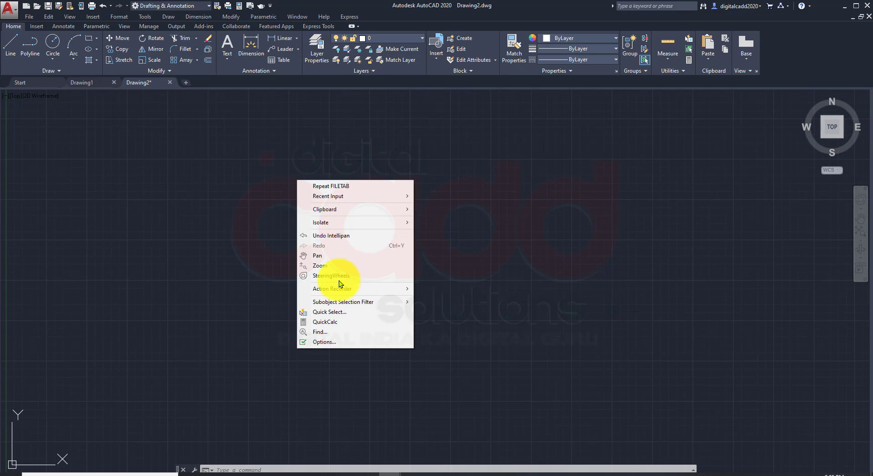
{"action": "left_click", "coordinate": [349, 341]}
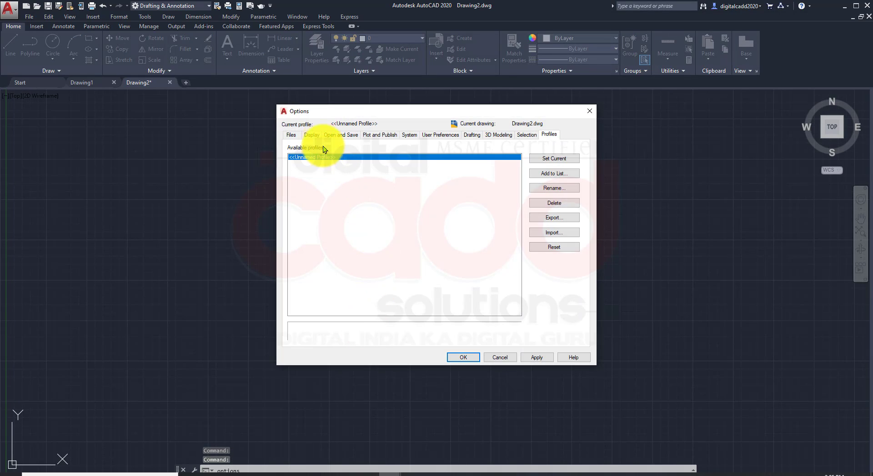
{"action": "left_click", "coordinate": [318, 137]}
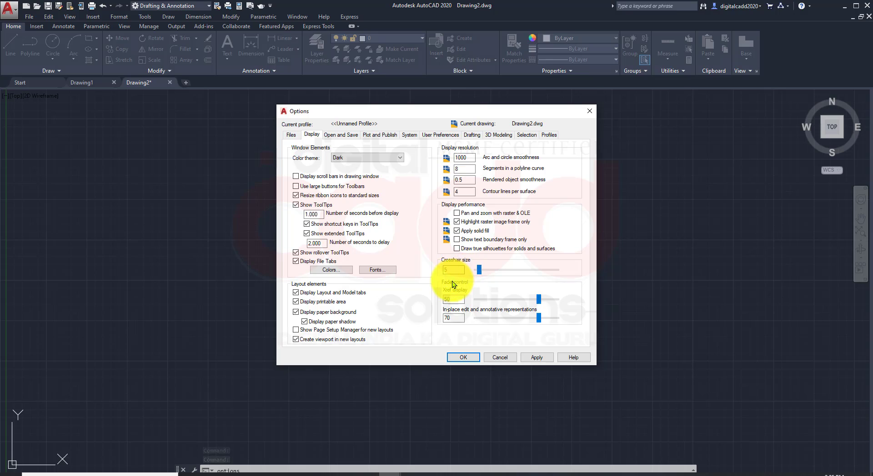
{"action": "left_click_drag", "start_coordinate": [460, 269], "coordinate": [425, 260]}
{"action": "type", "text": "25"}
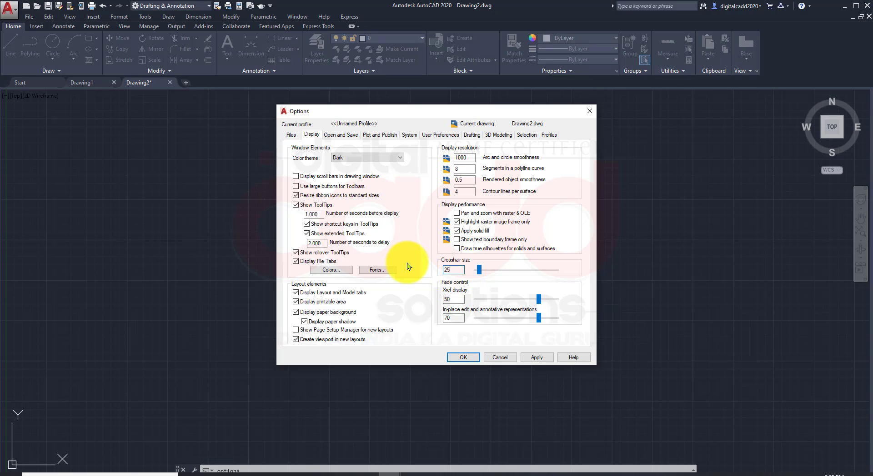
{"action": "left_click", "coordinate": [539, 359]}
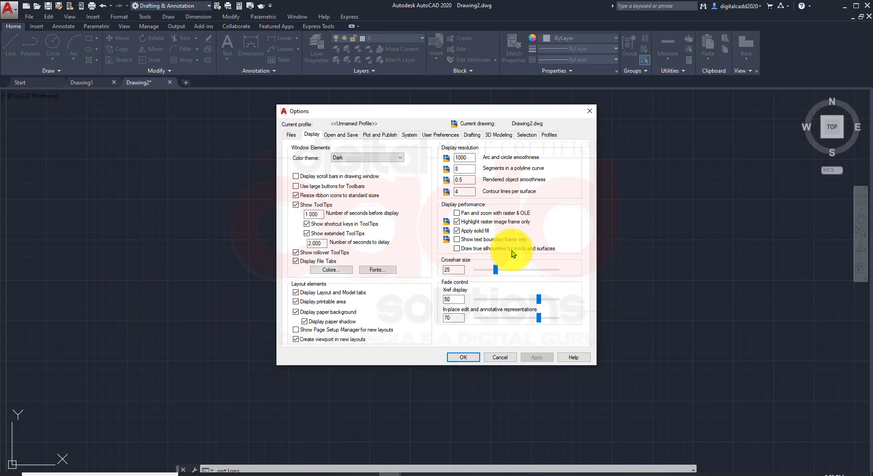
- Reduce the pickbox size slightly in the selection options and confirm the settings
{"action": "left_click", "coordinate": [526, 135]}
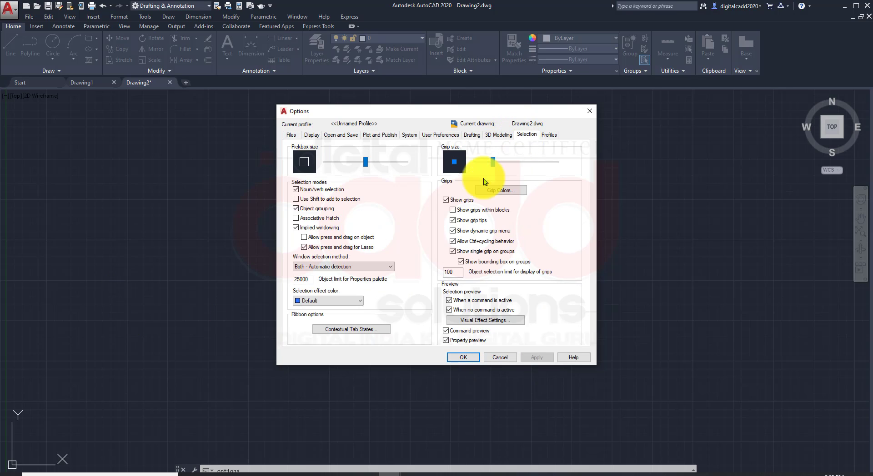
{"action": "left_click", "coordinate": [363, 166]}
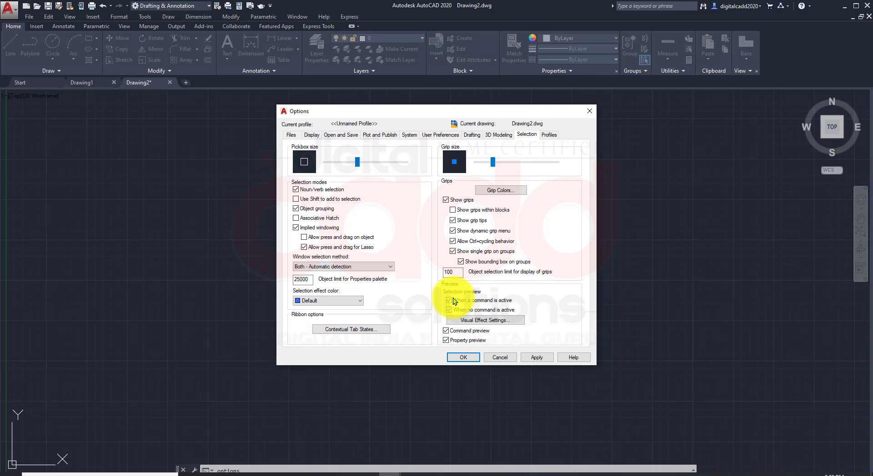
{"action": "left_click", "coordinate": [465, 358]}
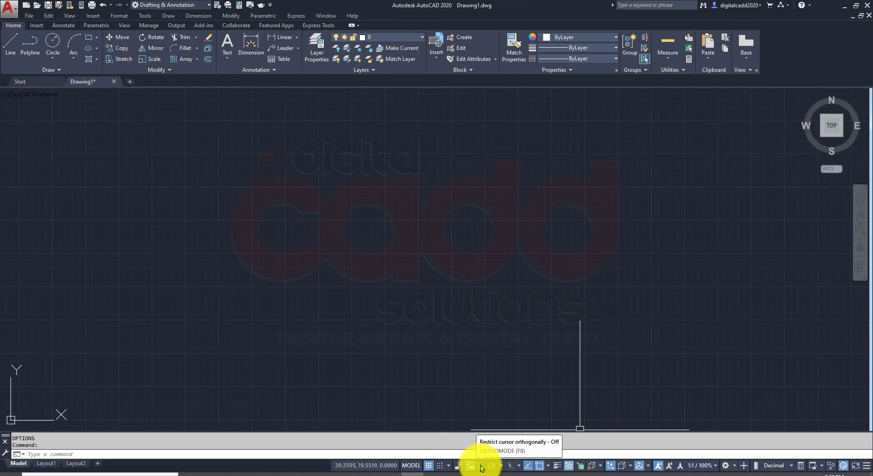
- Turn on Ortho mode and turn off the drawing grid
{"action": "left_click", "coordinate": [480, 465]}
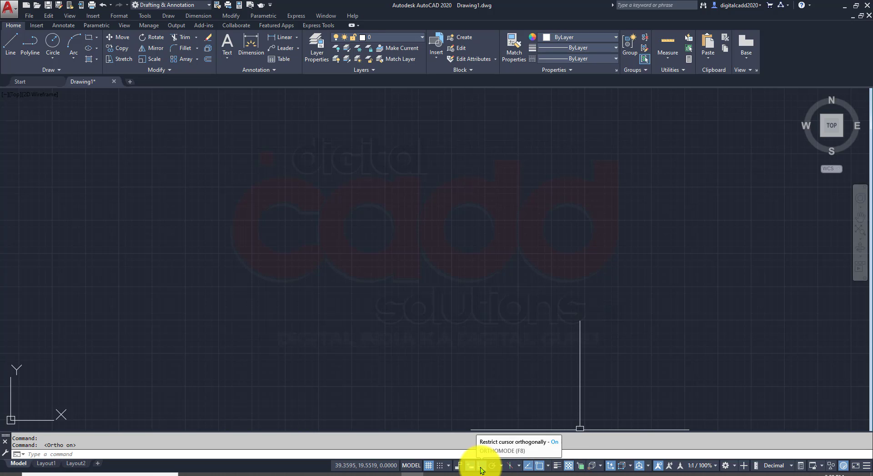
{"action": "left_click", "coordinate": [428, 466]}
{"action": "left_click", "coordinate": [5, 441]}
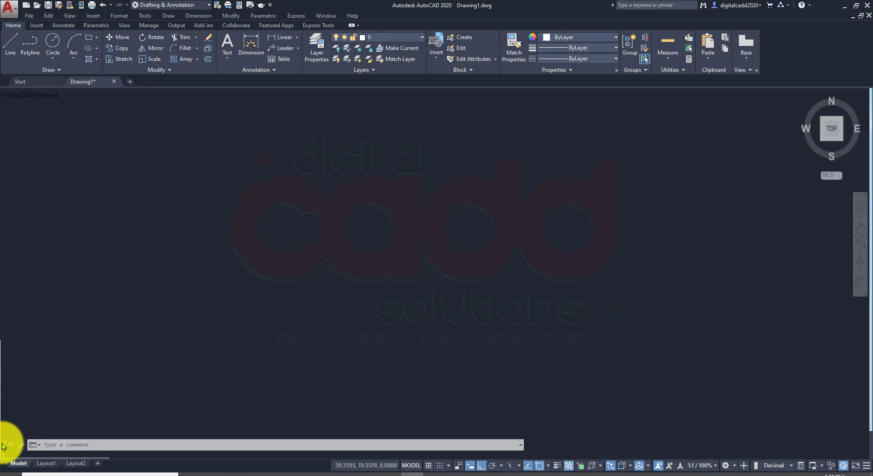
{"action": "key", "text": "ctrl+9"}
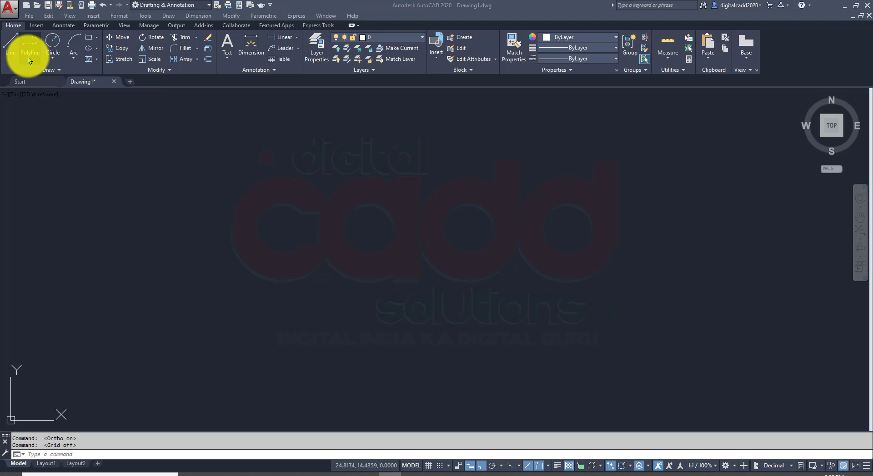
{"action": "left_click", "coordinate": [52, 58]}
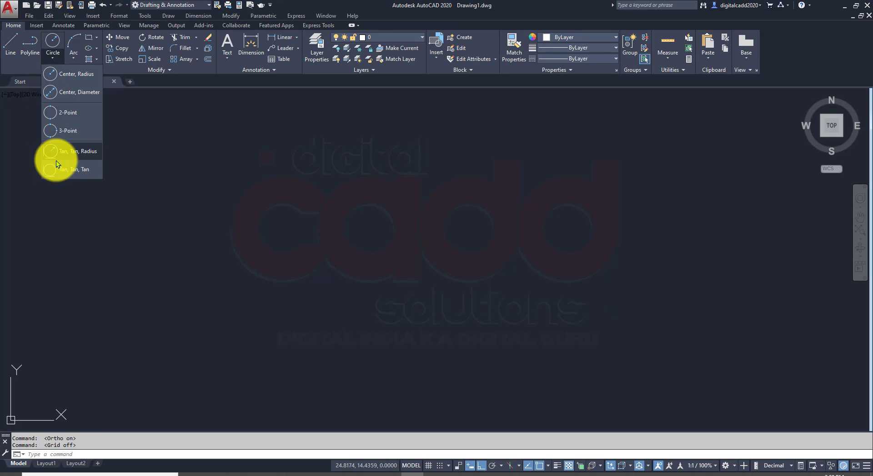
{"action": "left_click", "coordinate": [72, 58]}
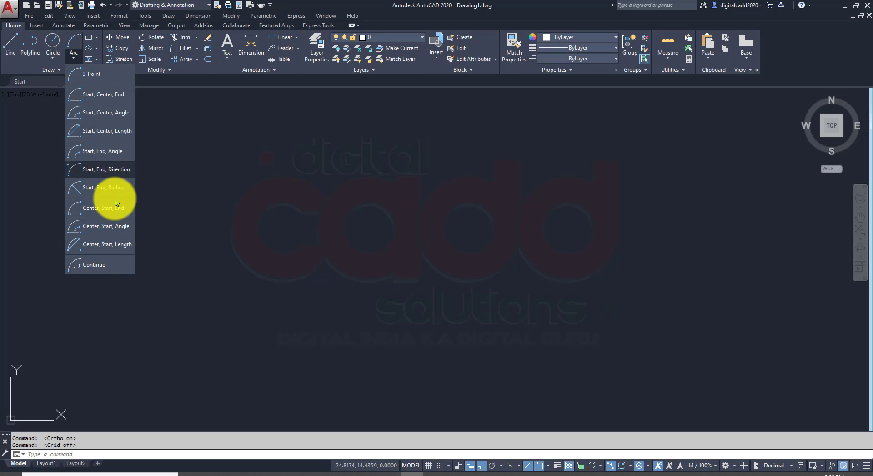
{"action": "left_click", "coordinate": [187, 129]}
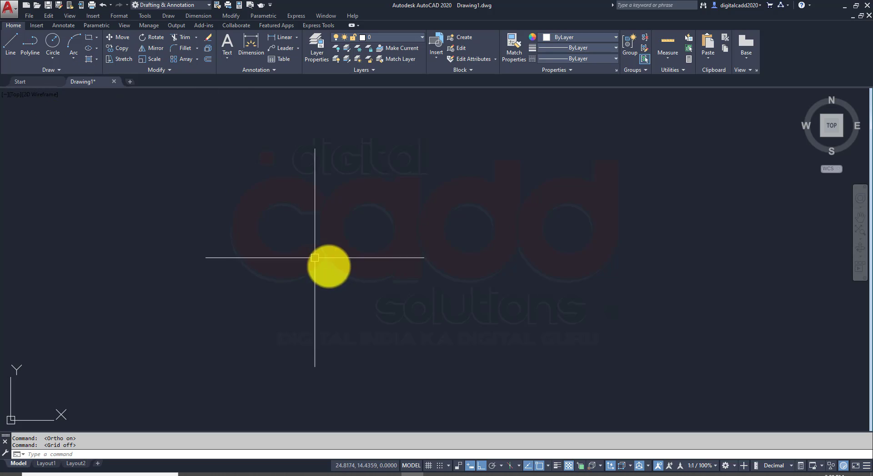
{"action": "mouse_move", "coordinate": [343, 256]}
{"action": "middle_mouse_down"}
{"action": "mouse_move", "coordinate": [318, 280]}
{"action": "mouse_move", "coordinate": [364, 312]}
{"action": "mouse_move", "coordinate": [342, 257]}
{"action": "middle_mouse_up"}
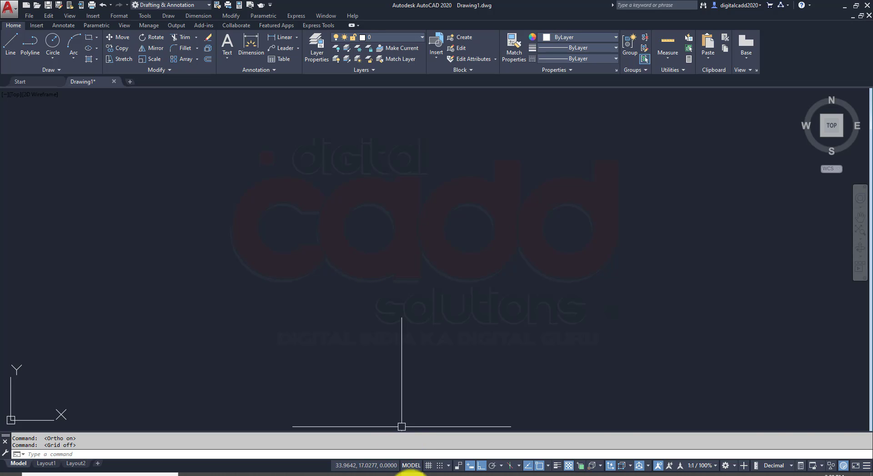
{"action": "left_click", "coordinate": [393, 475]}
{"action": "left_click", "coordinate": [392, 473]}
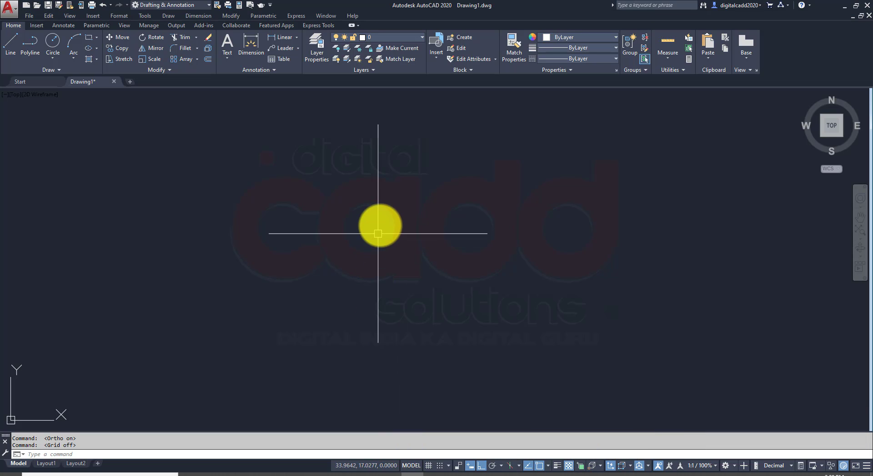
- Set the drawing units to a length precision of 0.00 and an insertion scale of Meters
{"action": "type", "text": "UN"}
{"action": "key", "text": "Return"}
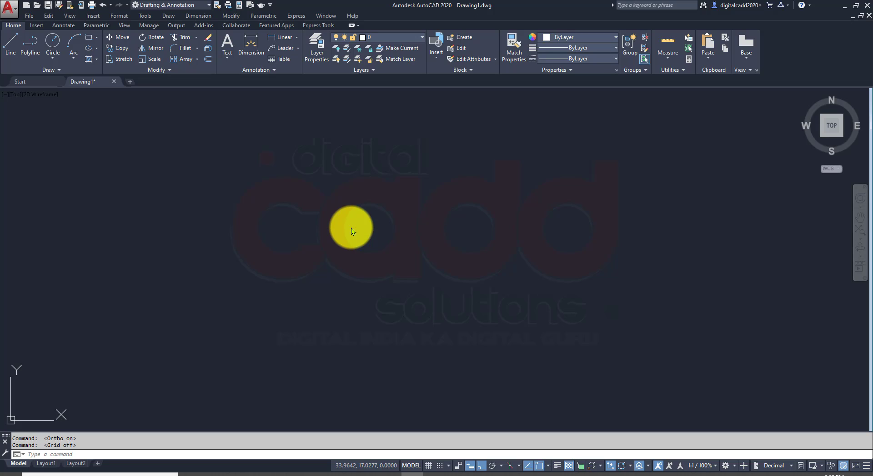
{"action": "left_click", "coordinate": [389, 195]}
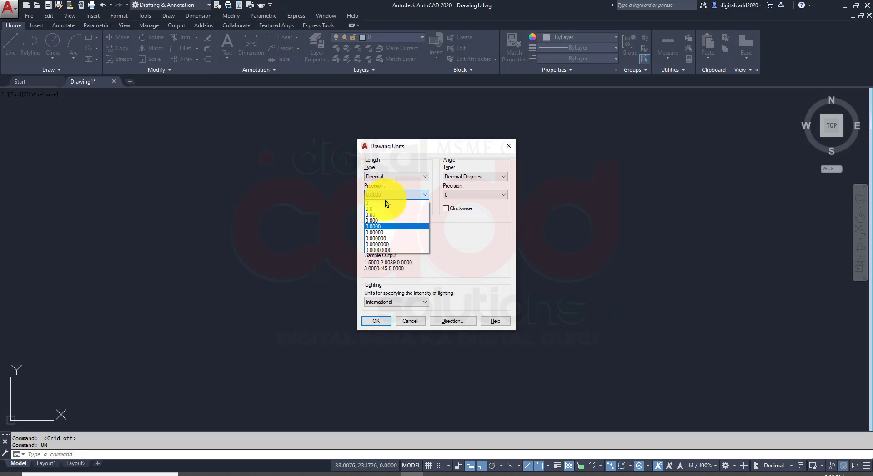
{"action": "left_click", "coordinate": [383, 214]}
{"action": "left_click", "coordinate": [396, 239]}
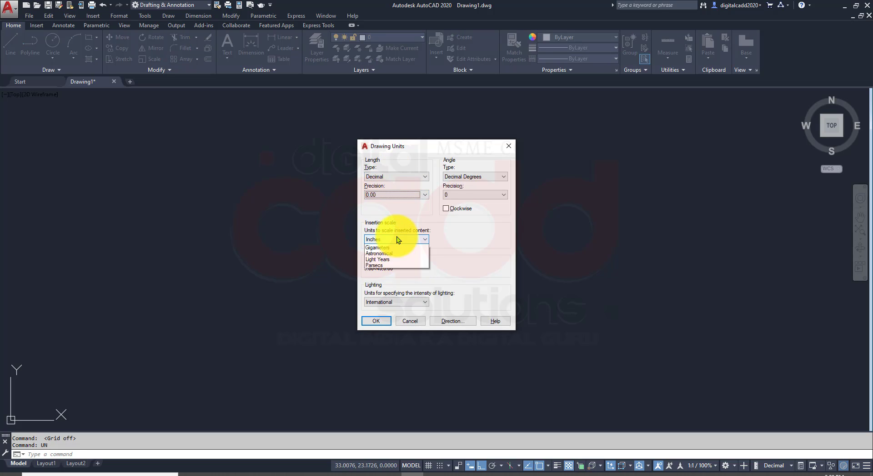
{"action": "left_click", "coordinate": [388, 289]}
{"action": "left_click", "coordinate": [385, 321]}
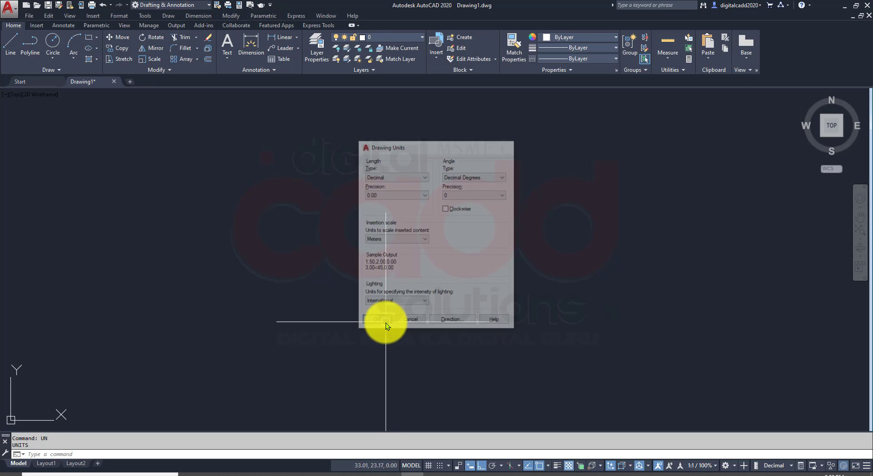
- Set the model space limits from 0,0 to 1000,1000 and zoom to the whole drawing area
{"action": "type", "text": "lim"}
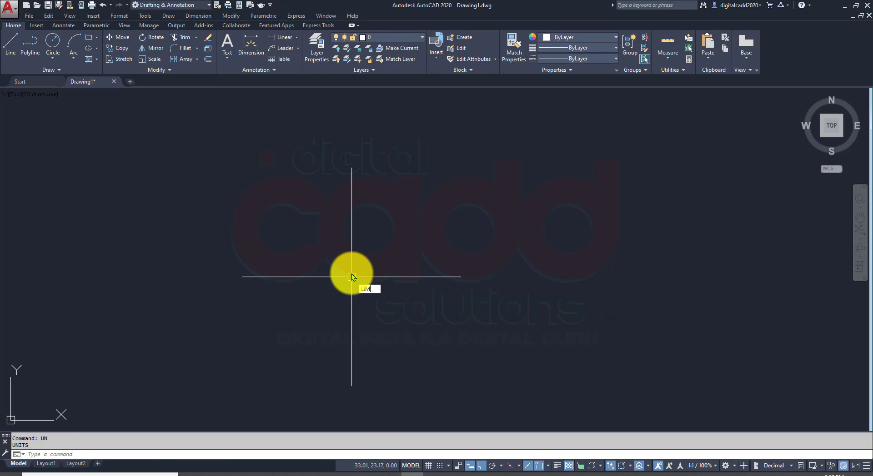
{"action": "type", "text": "its"}
{"action": "key", "text": "Return"}
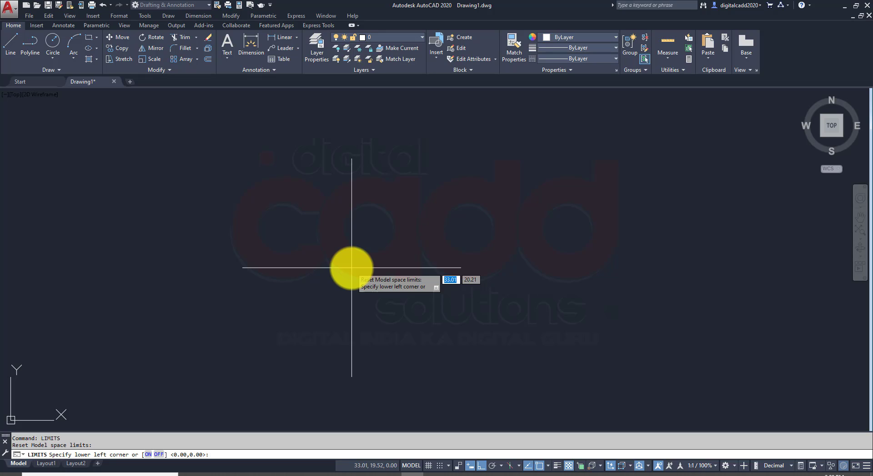
{"action": "type", "text": "0,0"}
{"action": "key", "text": "Return"}
{"action": "type", "text": "10"}
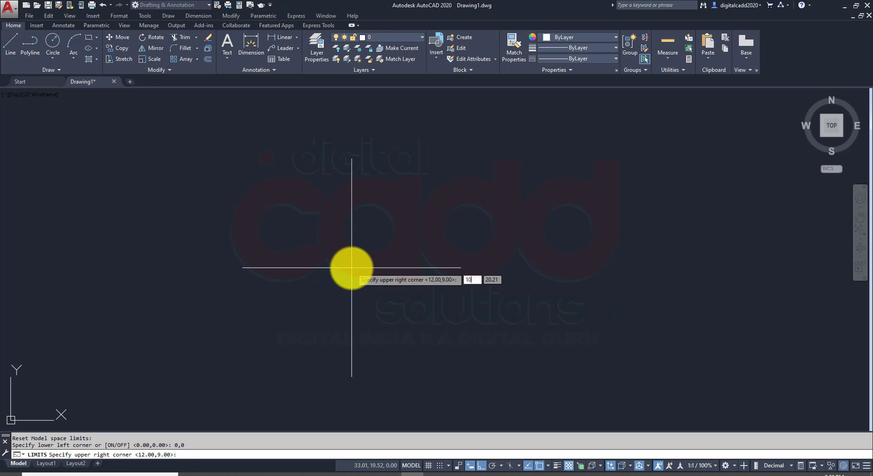
{"action": "type", "text": "00,1000"}
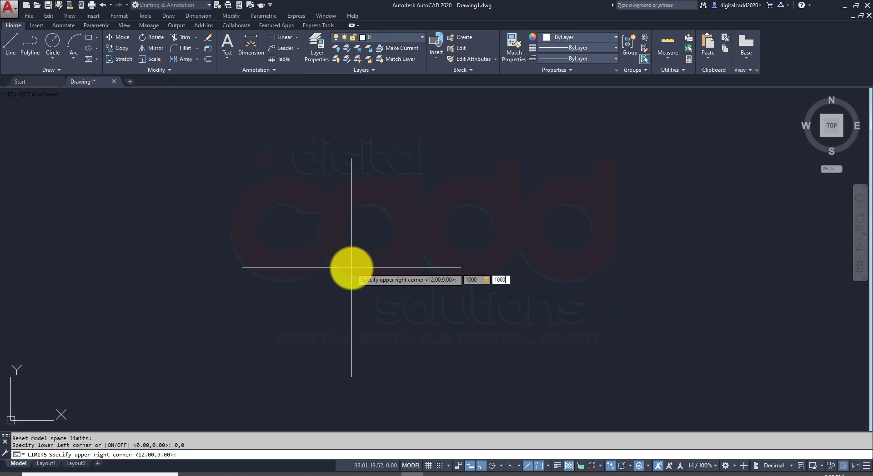
{"action": "key", "text": "Return"}
{"action": "type", "text": "z"}
{"action": "key", "text": "Return"}
{"action": "type", "text": "a"}
{"action": "key", "text": "Return"}
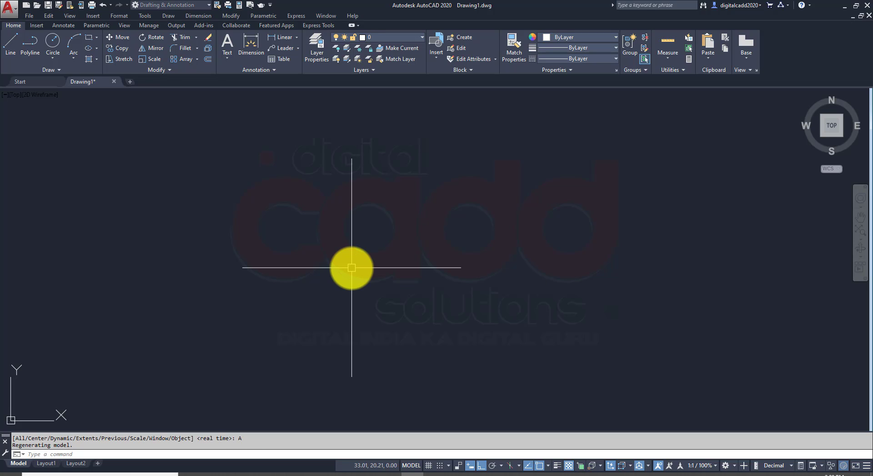
- Turn off the display of the UCS icon at the origin
{"action": "middle_click_drag", "start_coordinate": [270, 310], "coordinate": [541, 177]}
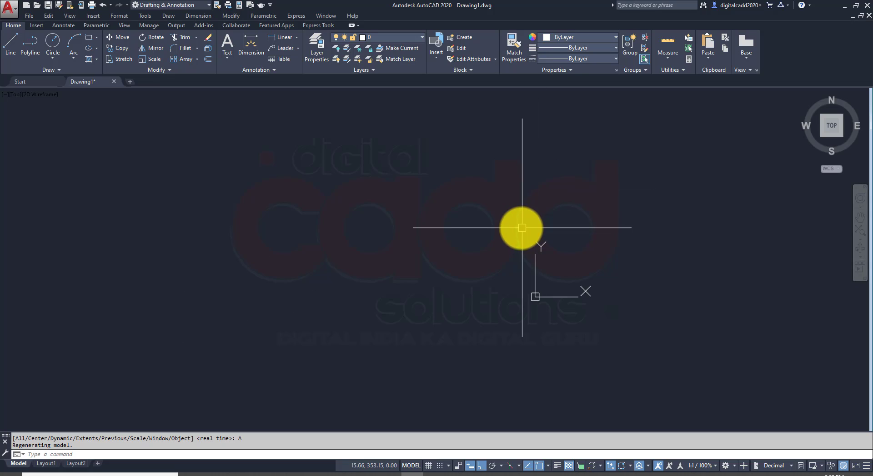
{"action": "middle_click_drag", "start_coordinate": [599, 317], "coordinate": [526, 313]}
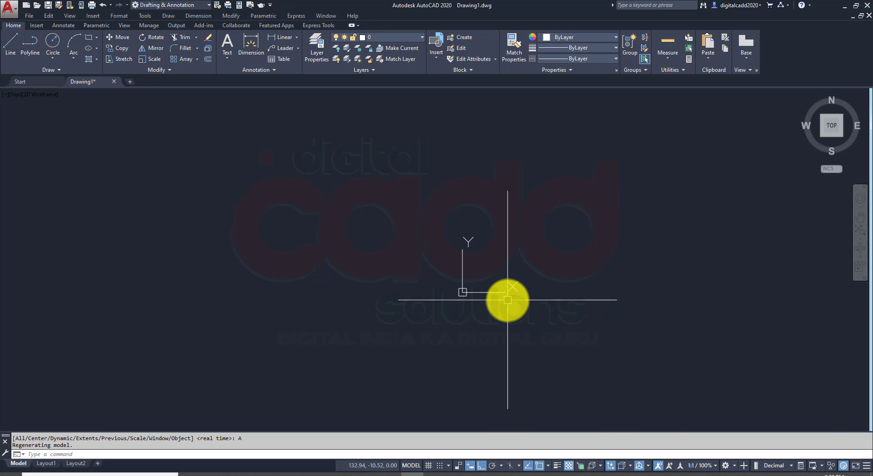
{"action": "mouse_move", "coordinate": [553, 196]}
{"action": "left_mouse_down"}
{"action": "mouse_move", "coordinate": [477, 312]}
{"action": "mouse_move", "coordinate": [411, 349]}
{"action": "left_mouse_up"}
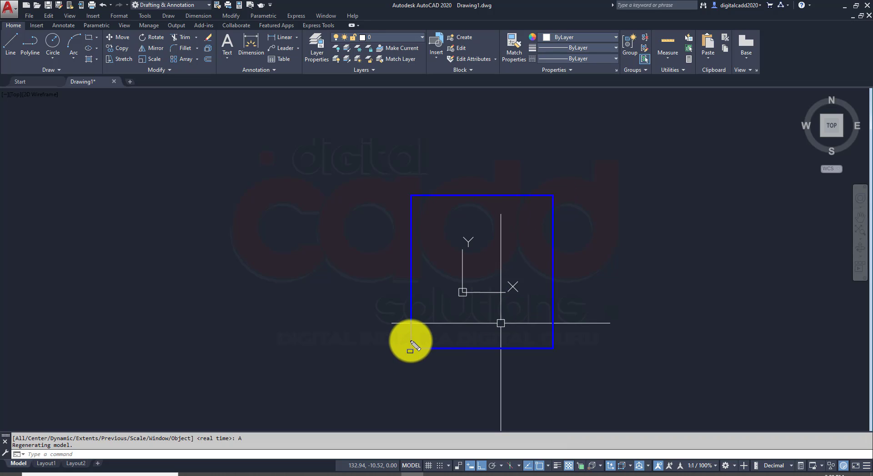
{"action": "left_click_drag", "start_coordinate": [91, 316], "coordinate": [26, 445]}
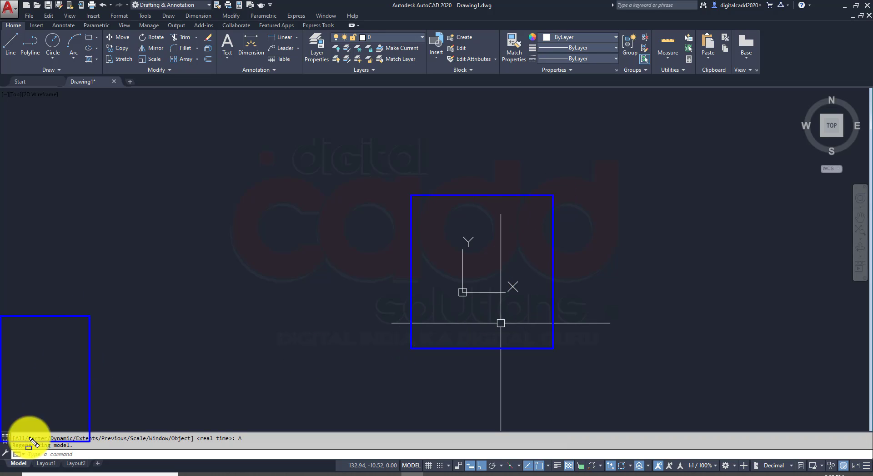
{"action": "key", "text": "Escape"}
{"action": "right_click", "coordinate": [495, 292]}
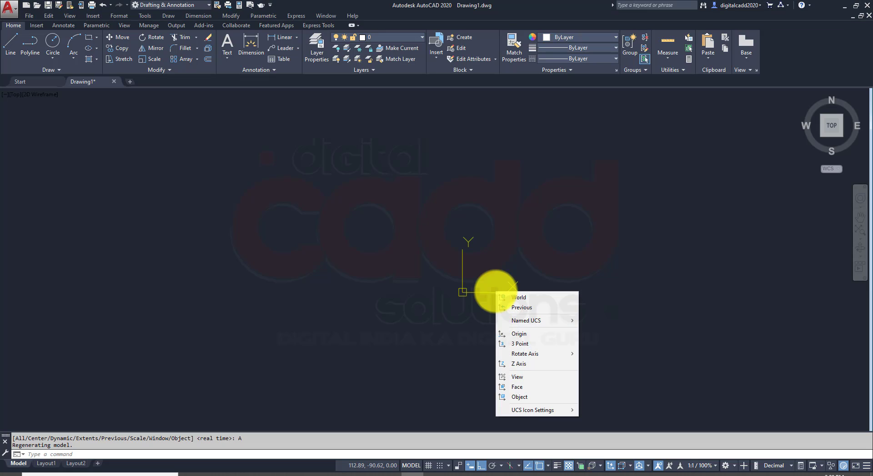
{"action": "mouse_move", "coordinate": [518, 413]}
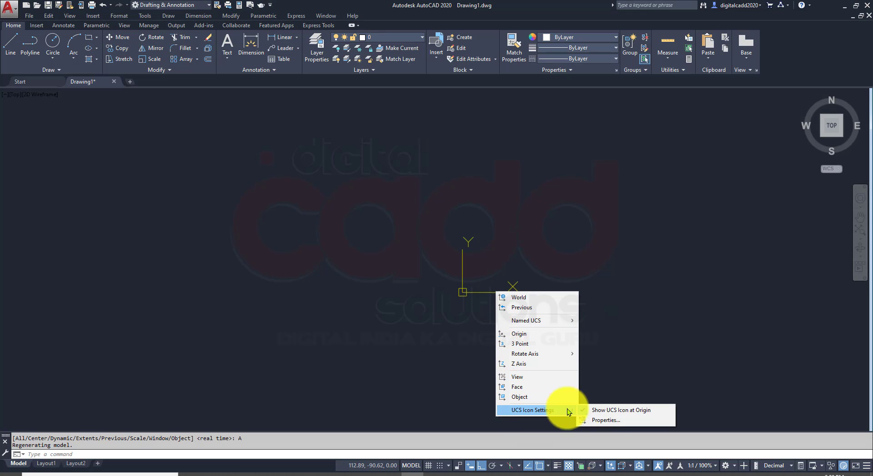
{"action": "left_click", "coordinate": [614, 413]}
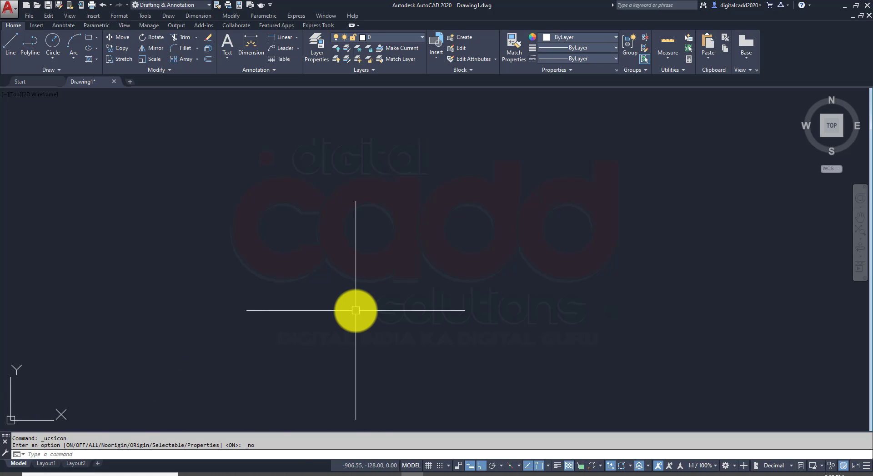
- Draw a Center, Radius circle with a radius of 10 near the middle of the drawing area
{"action": "left_click", "coordinate": [55, 54]}
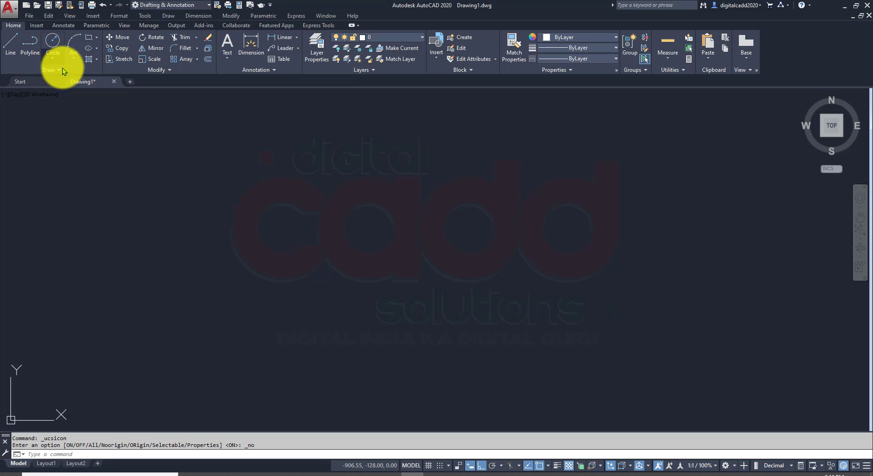
{"action": "left_click", "coordinate": [53, 56]}
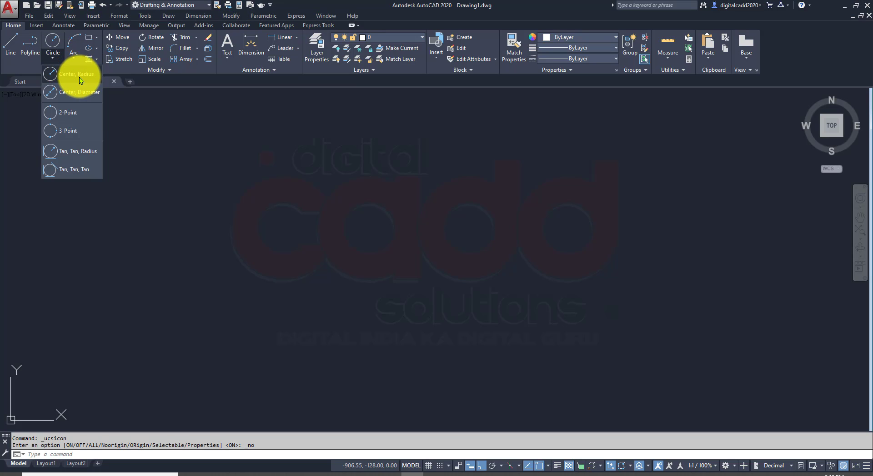
{"action": "left_click", "coordinate": [79, 78]}
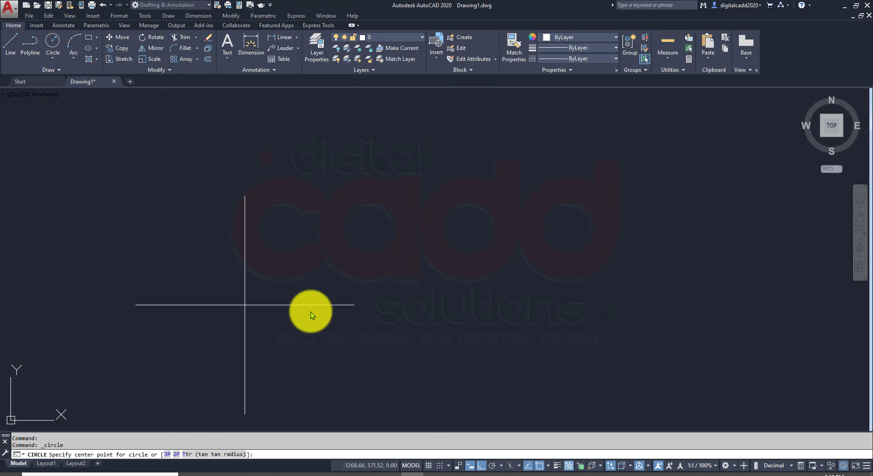
{"action": "left_click", "coordinate": [359, 255]}
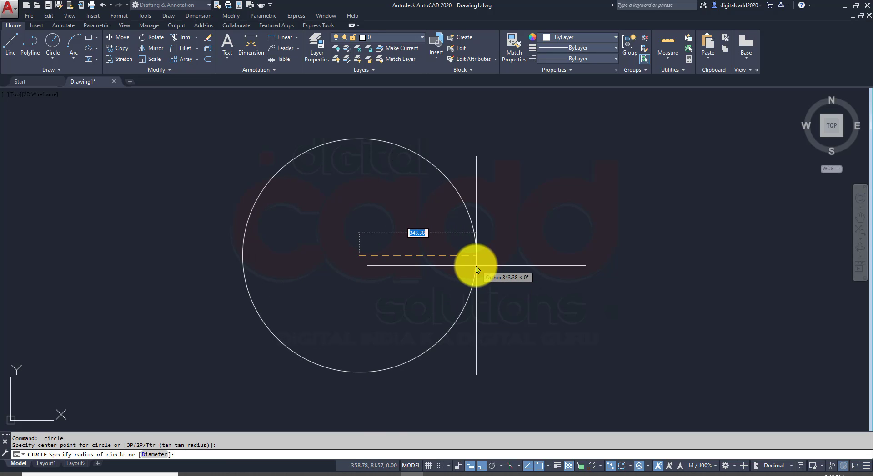
{"action": "type", "text": "10"}
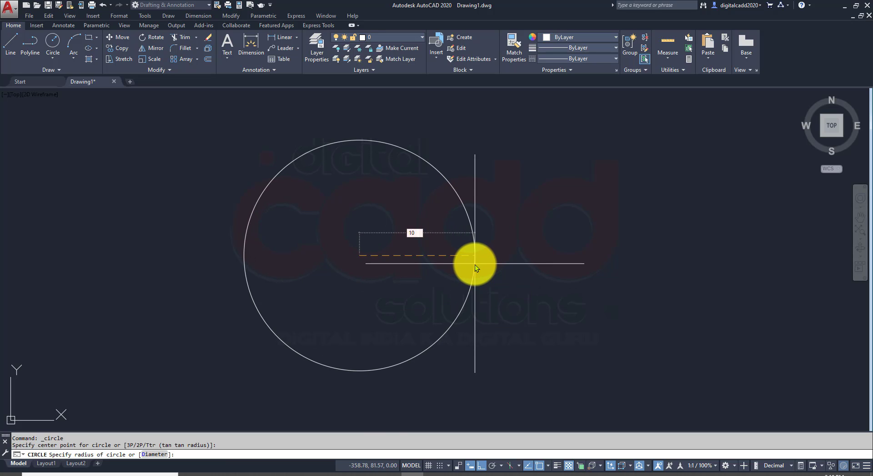
{"action": "key", "text": "Return"}
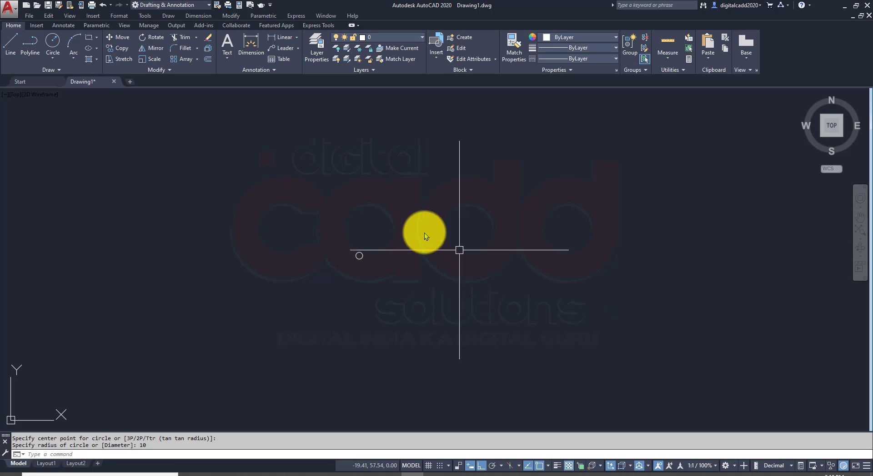
- Measure the radius of the first circle and end the measurement
{"action": "scroll", "coordinate": [369, 260], "scroll_direction": "up", "scroll_amount": 7}
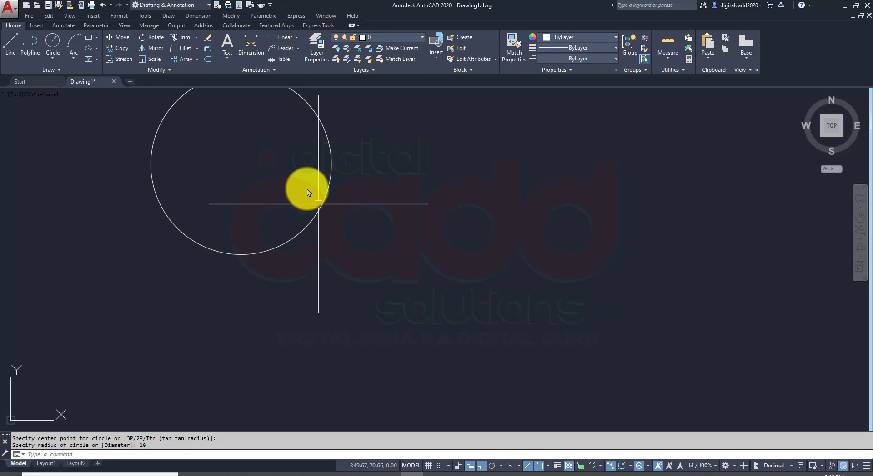
{"action": "middle_click_drag", "start_coordinate": [300, 197], "coordinate": [221, 288]}
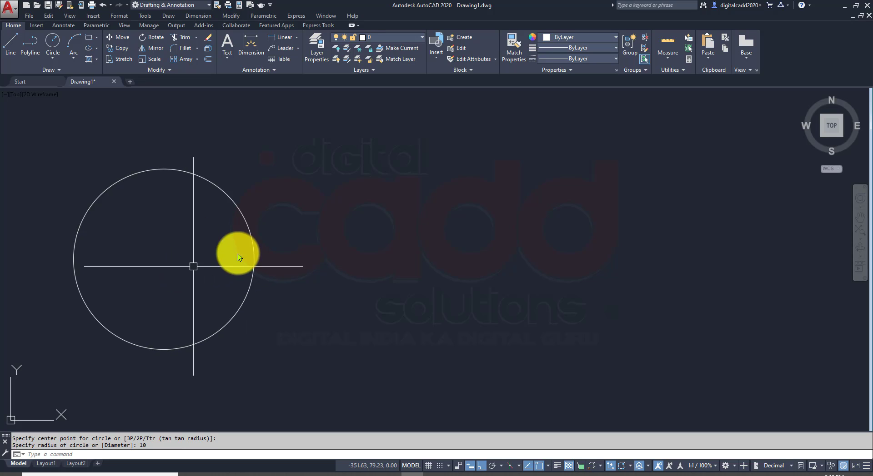
{"action": "left_click", "coordinate": [672, 58]}
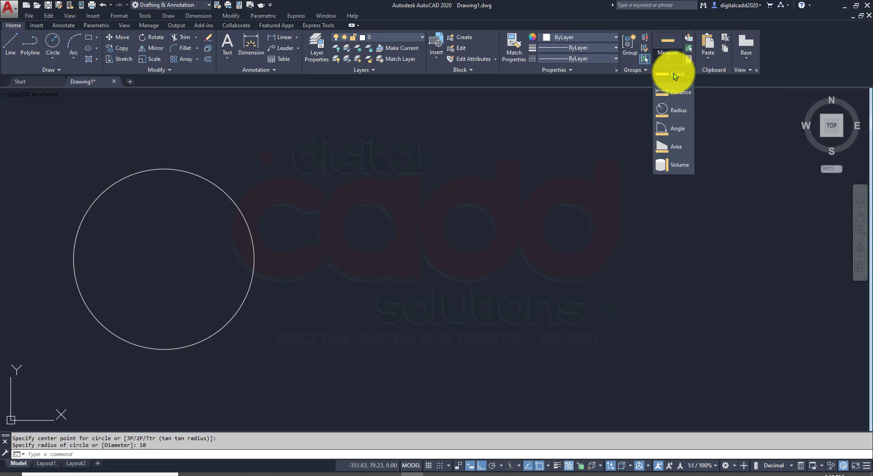
{"action": "left_click", "coordinate": [671, 110]}
{"action": "left_click", "coordinate": [239, 209]}
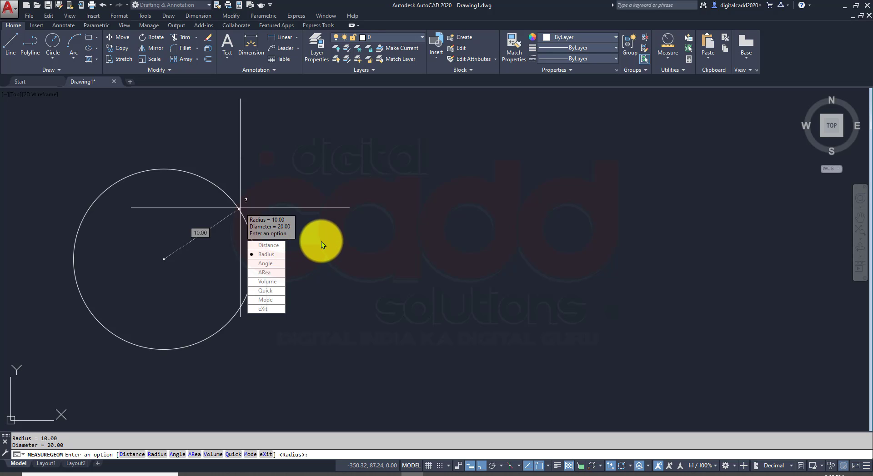
{"action": "key", "text": "Escape"}
- Draw a second circle to the right of the first, using the Diameter option with a diameter of 15
{"action": "left_click", "coordinate": [58, 60]}
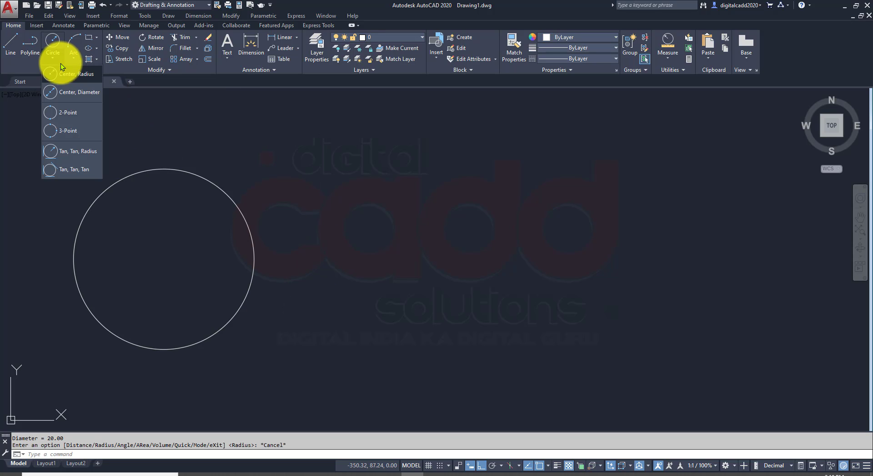
{"action": "left_click", "coordinate": [70, 77]}
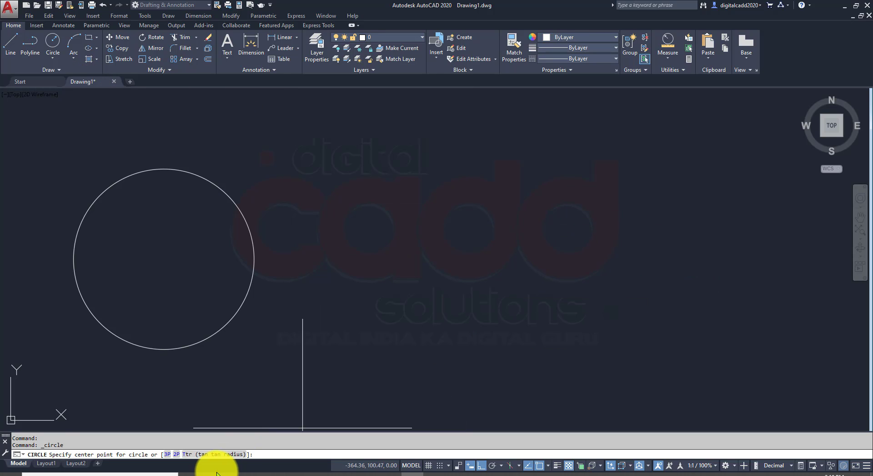
{"action": "left_click_drag", "start_coordinate": [42, 446], "coordinate": [265, 461]}
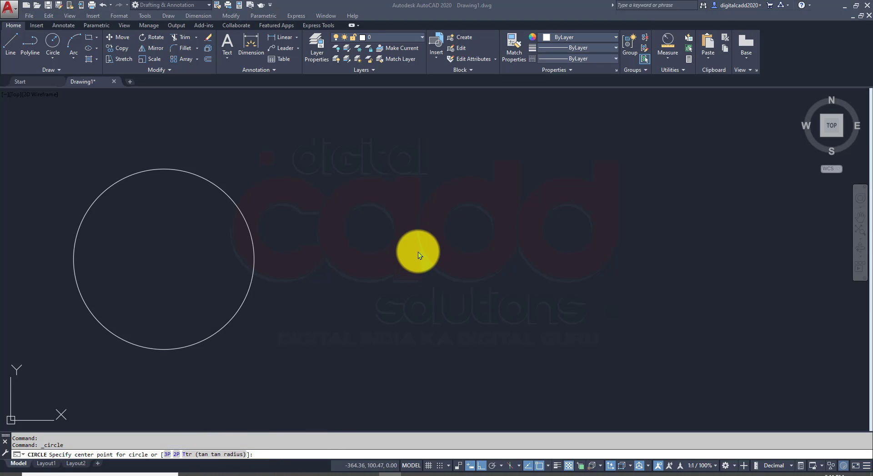
{"action": "left_click", "coordinate": [499, 213]}
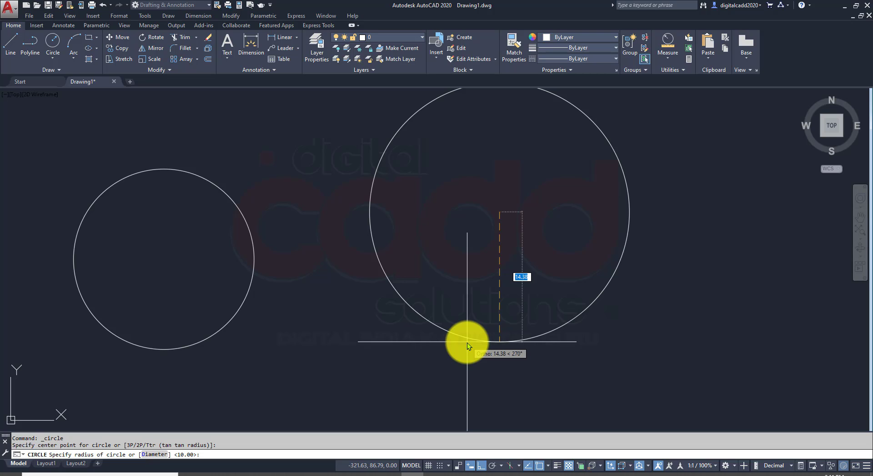
{"action": "type", "text": "D"}
{"action": "key", "text": "Return"}
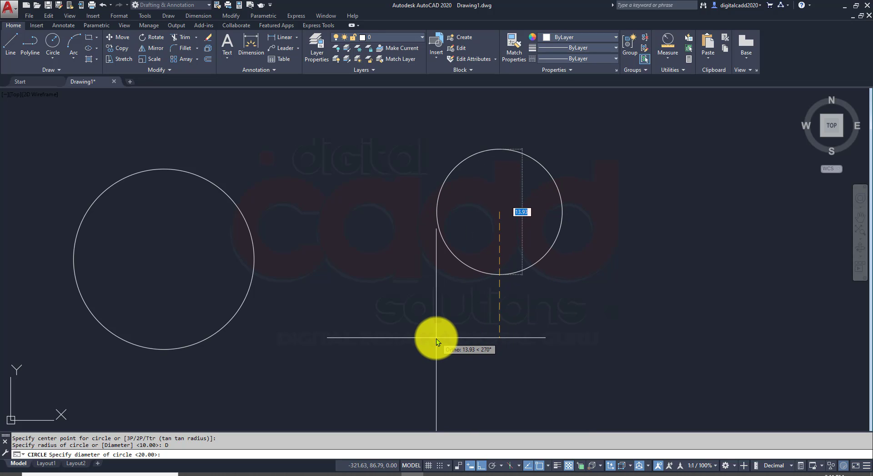
{"action": "type", "text": "15"}
{"action": "key", "text": "Return"}
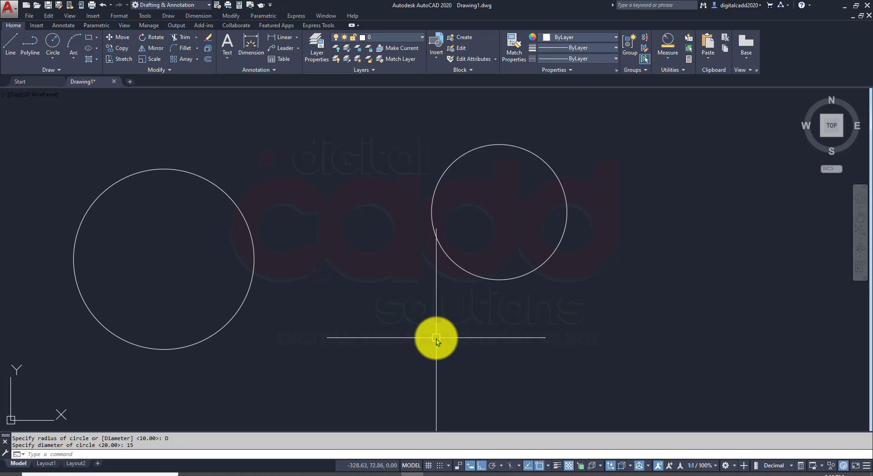
- Measure the radius of the second circle and end the measurement
{"action": "left_click", "coordinate": [664, 51]}
{"action": "left_click", "coordinate": [682, 113]}
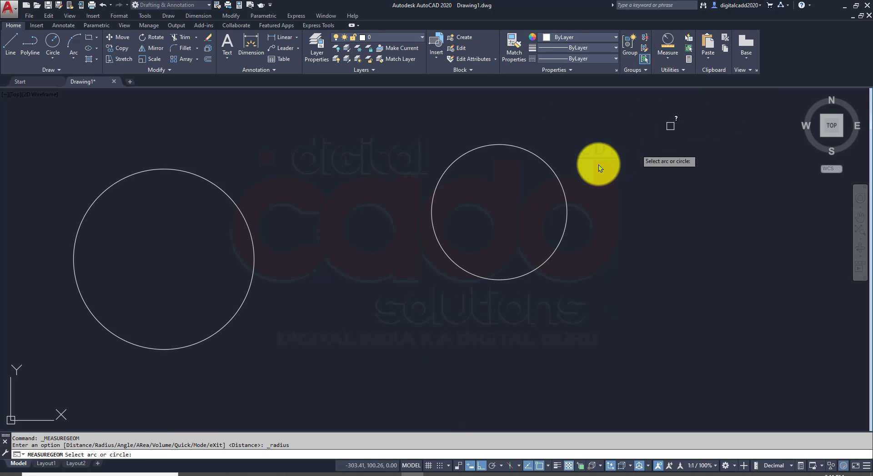
{"action": "left_click", "coordinate": [556, 176]}
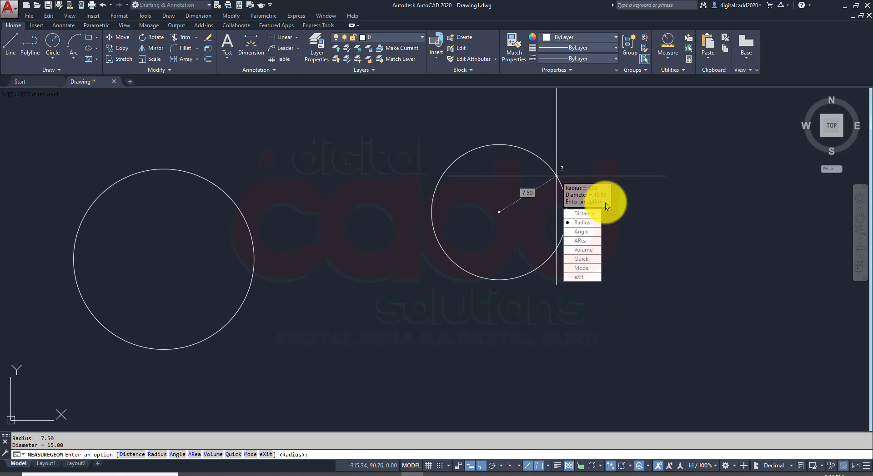
{"action": "key", "text": "Escape"}
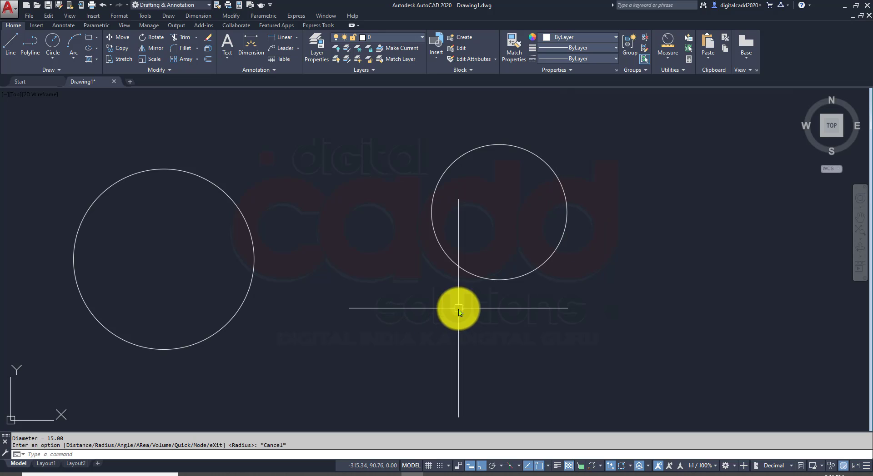
- Draw a third circle to the right of the existing two, using the Diameter option with a diameter of 10
{"action": "middle_click_drag", "start_coordinate": [430, 291], "coordinate": [351, 253]}
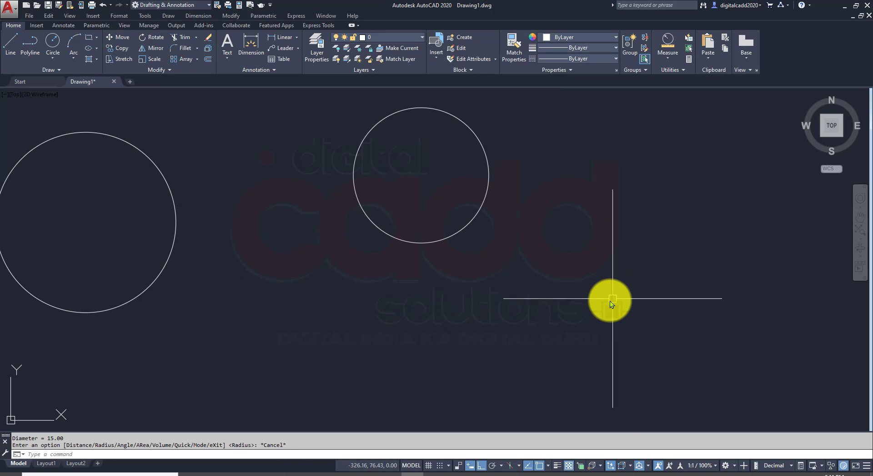
{"action": "type", "text": "C"}
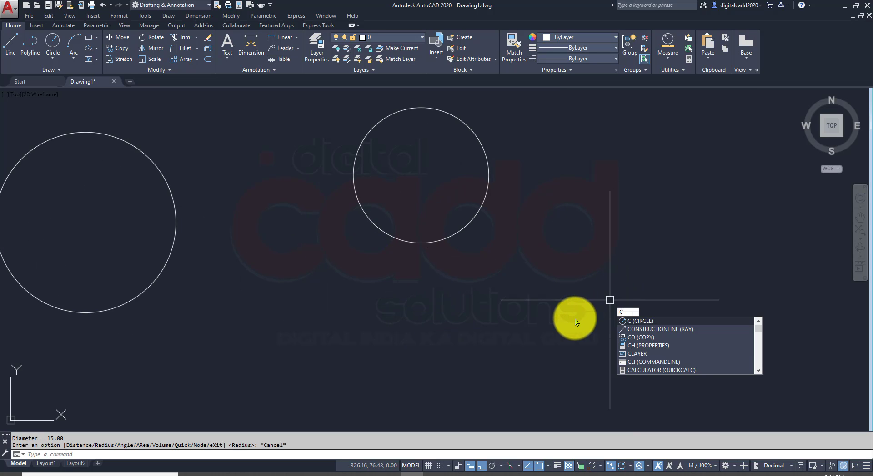
{"action": "key", "text": "Return"}
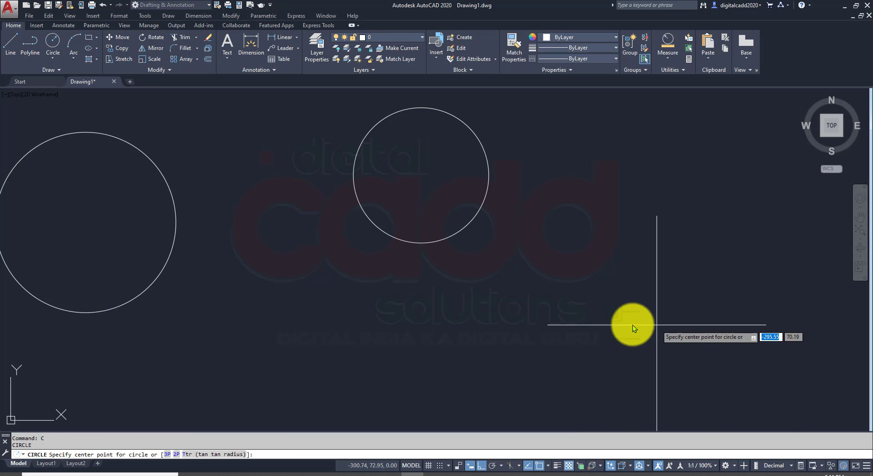
{"action": "left_click", "coordinate": [716, 283]}
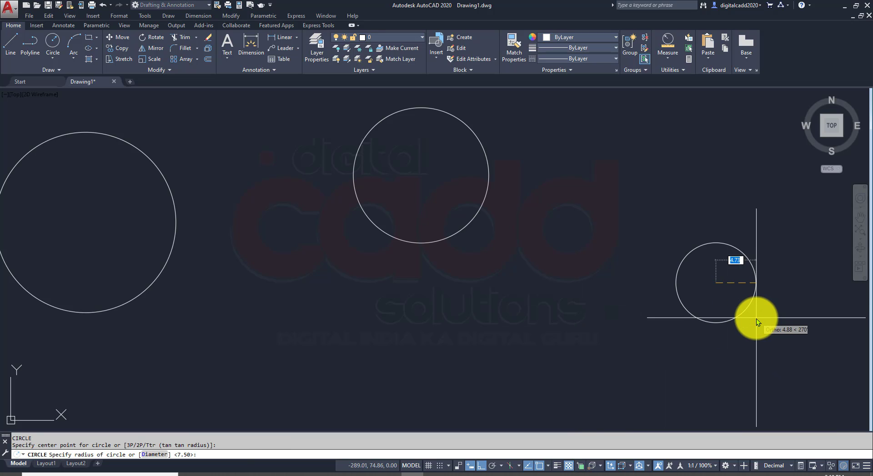
{"action": "type", "text": "D"}
{"action": "key", "text": "Return"}
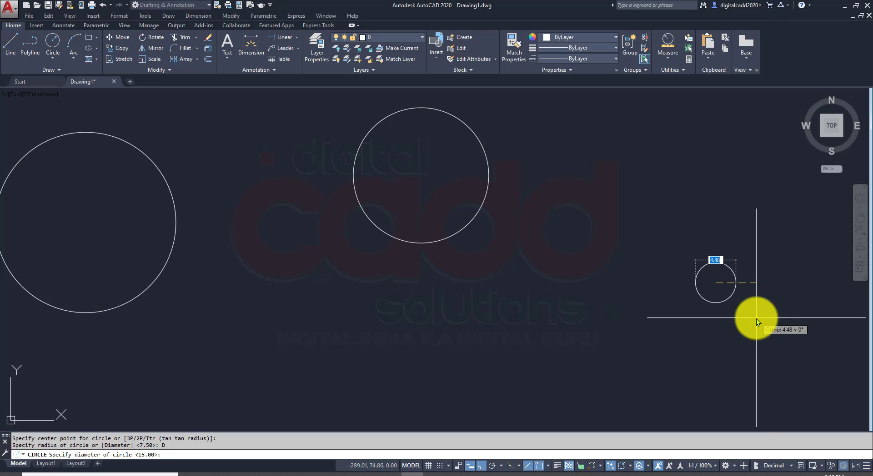
{"action": "type", "text": "10"}
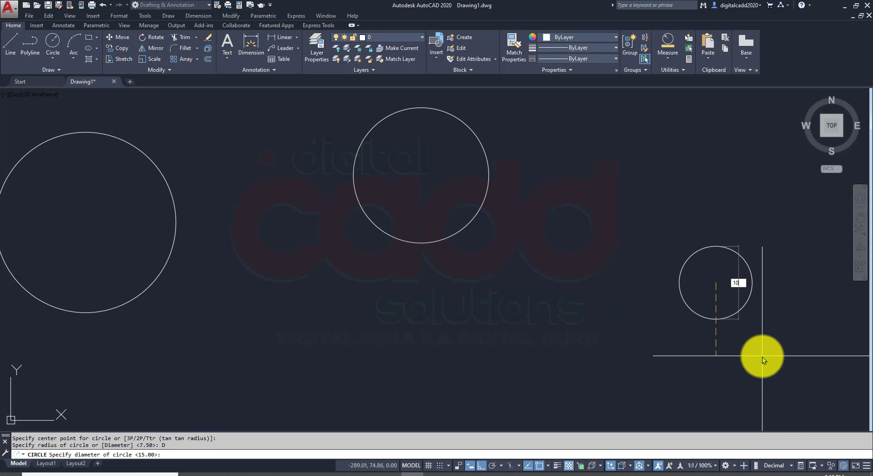
{"action": "key", "text": "Return"}
- Draw a Center, Diameter circle with a diameter of 30 in the empty area below the existing circles
{"action": "mouse_move", "coordinate": [488, 323]}
{"action": "middle_mouse_down"}
{"action": "mouse_move", "coordinate": [485, 304]}
{"action": "mouse_move", "coordinate": [559, 188]}
{"action": "mouse_move", "coordinate": [548, 166]}
{"action": "middle_mouse_up"}
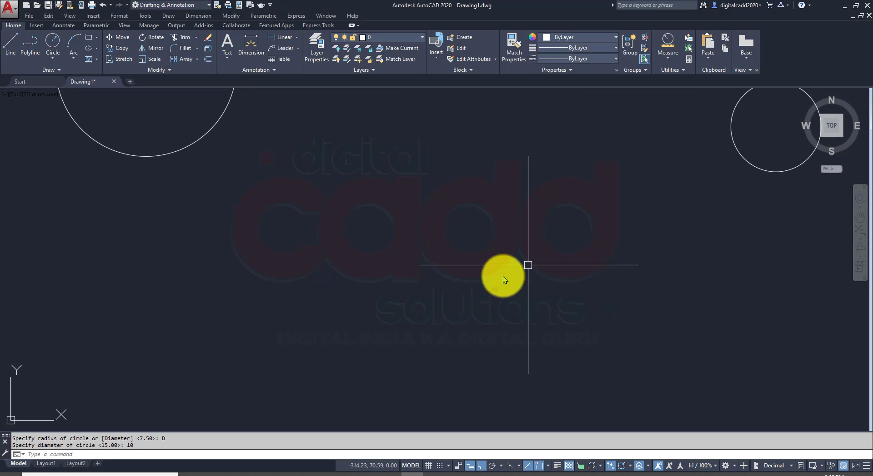
{"action": "left_click", "coordinate": [53, 60]}
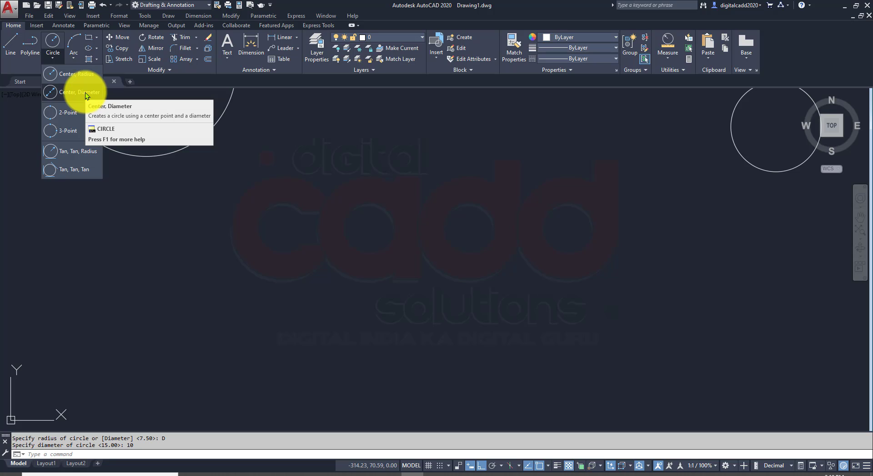
{"action": "left_click", "coordinate": [69, 93]}
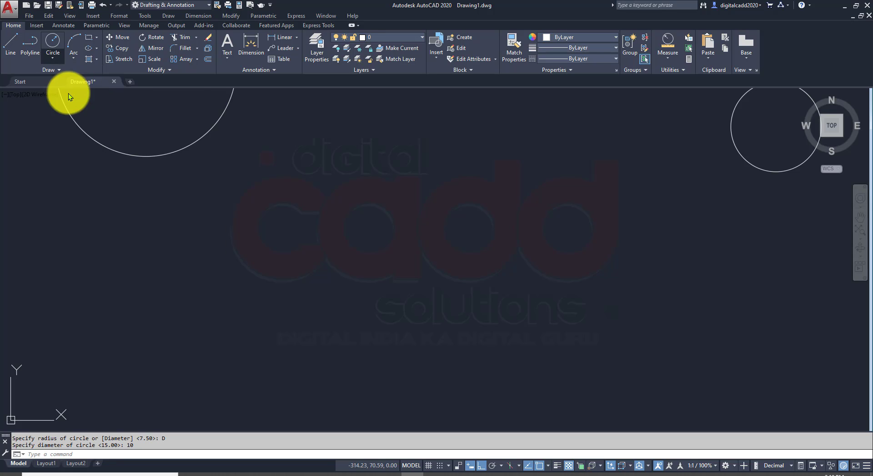
{"action": "left_click", "coordinate": [412, 224]}
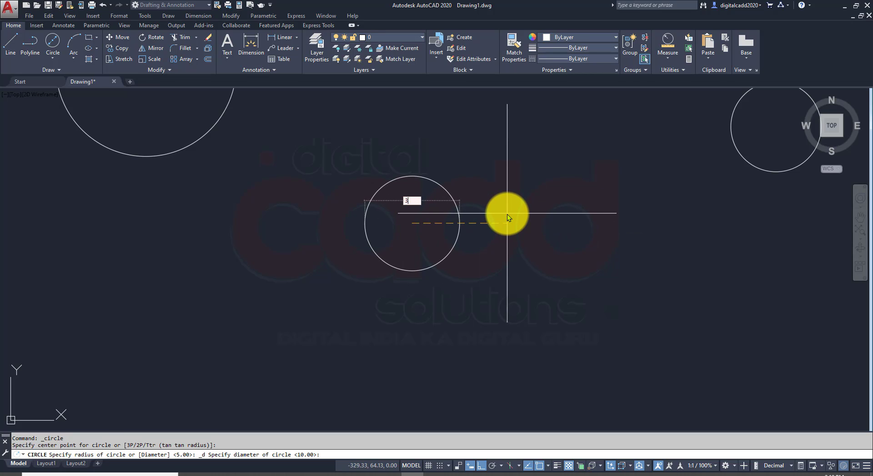
{"action": "type", "text": "30"}
{"action": "key", "text": "Return"}
- Draw another circle in the free space to the right of the others with a radius of 20
{"action": "scroll", "coordinate": [399, 242], "scroll_direction": "down", "scroll_amount": 2}
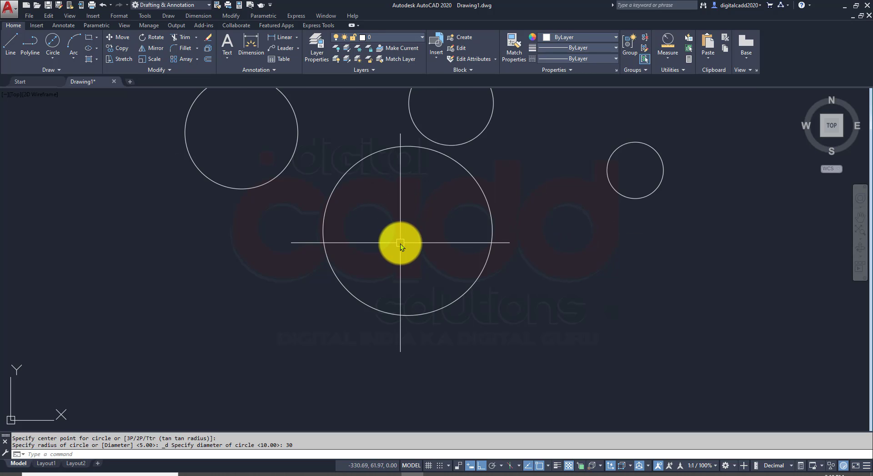
{"action": "middle_click_drag", "start_coordinate": [400, 244], "coordinate": [255, 271]}
{"action": "mouse_move", "coordinate": [321, 318]}
{"action": "middle_mouse_down"}
{"action": "mouse_move", "coordinate": [348, 302]}
{"action": "mouse_move", "coordinate": [307, 286]}
{"action": "middle_mouse_up"}
{"action": "key", "text": "Return"}
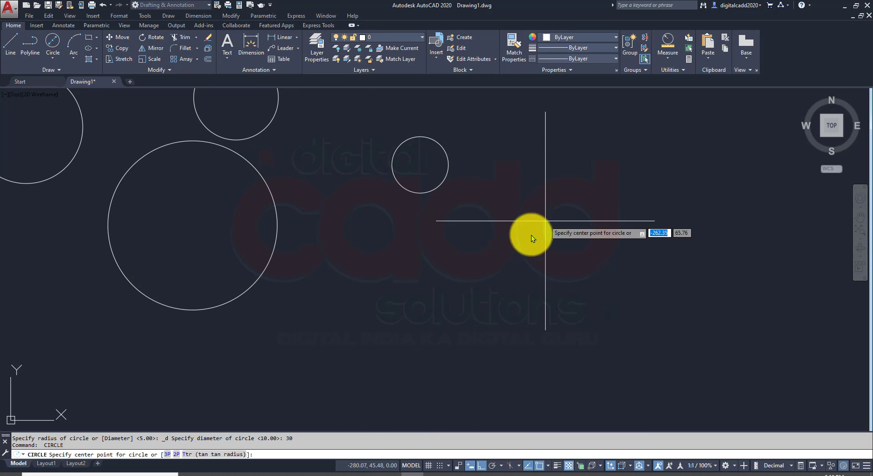
{"action": "left_click", "coordinate": [605, 242]}
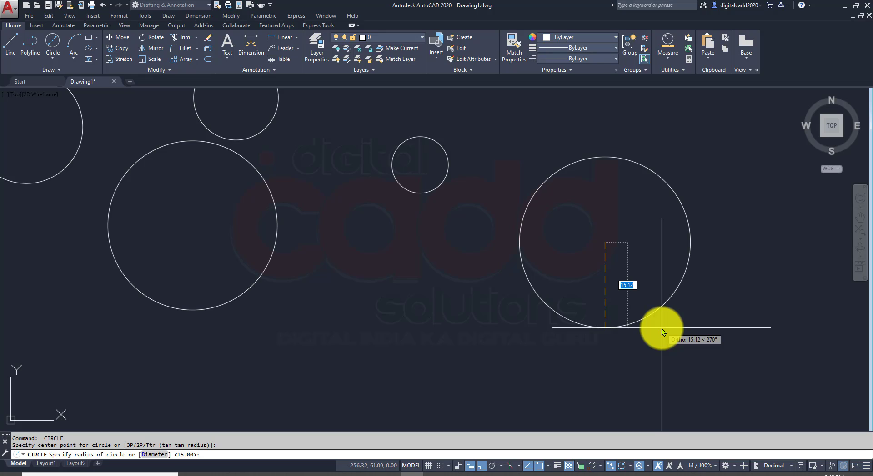
{"action": "type", "text": "20"}
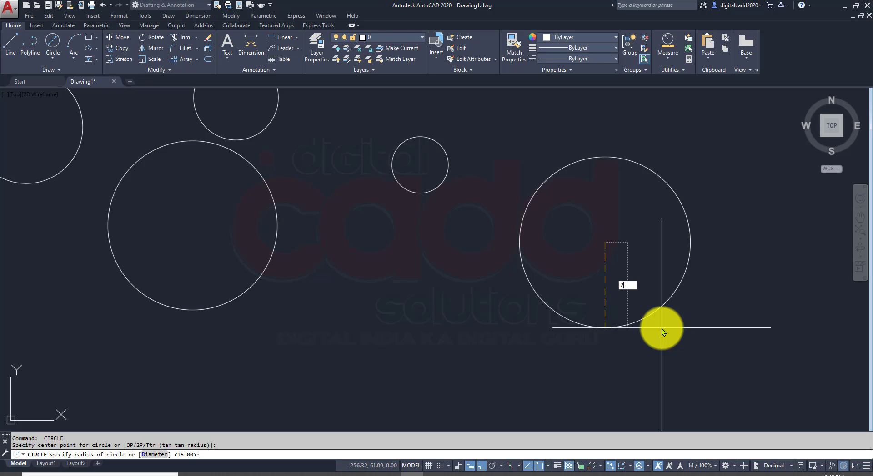
{"action": "key", "text": "Return"}
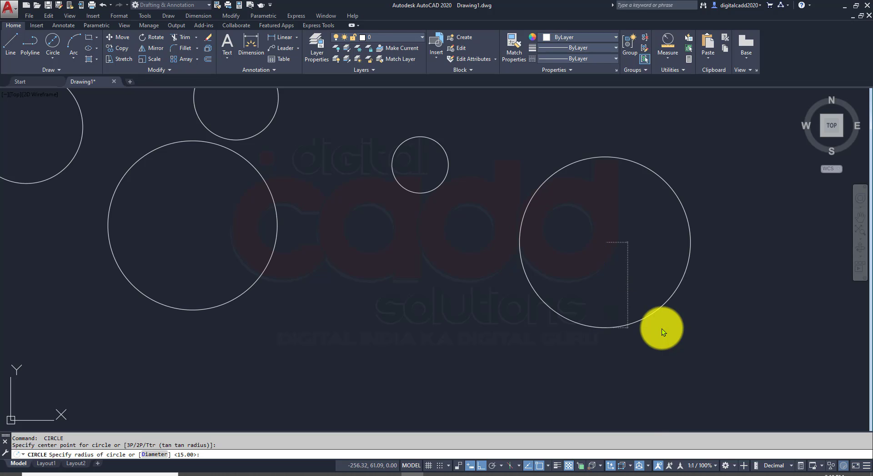
- Draw two separate horizontal lines at the same height, with a wide gap between them, to the right of the radius 20 circle
{"action": "middle_click_drag", "start_coordinate": [699, 304], "coordinate": [287, 297]}
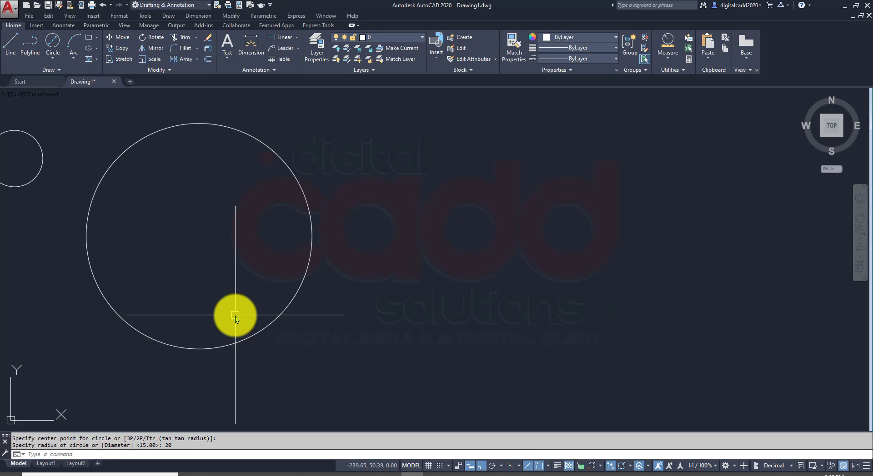
{"action": "mouse_move", "coordinate": [280, 334]}
{"action": "middle_mouse_down"}
{"action": "mouse_move", "coordinate": [240, 272]}
{"action": "mouse_move", "coordinate": [150, 258]}
{"action": "middle_mouse_up"}
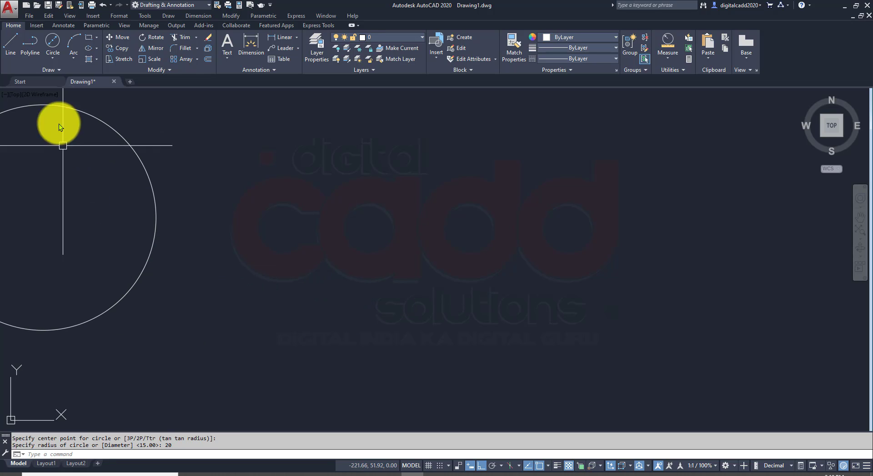
{"action": "left_click", "coordinate": [52, 58]}
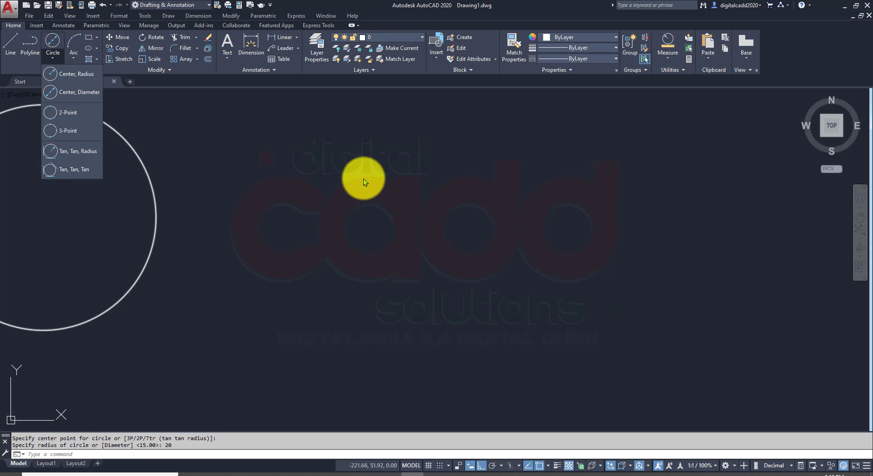
{"action": "left_click", "coordinate": [11, 56]}
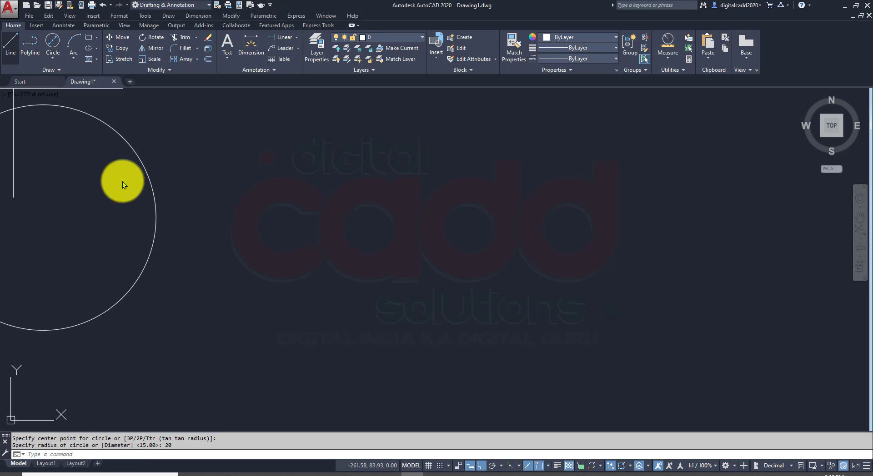
{"action": "left_click", "coordinate": [255, 253]}
{"action": "left_click", "coordinate": [361, 253]}
{"action": "key", "text": "Return"}
{"action": "key", "text": "Return"}
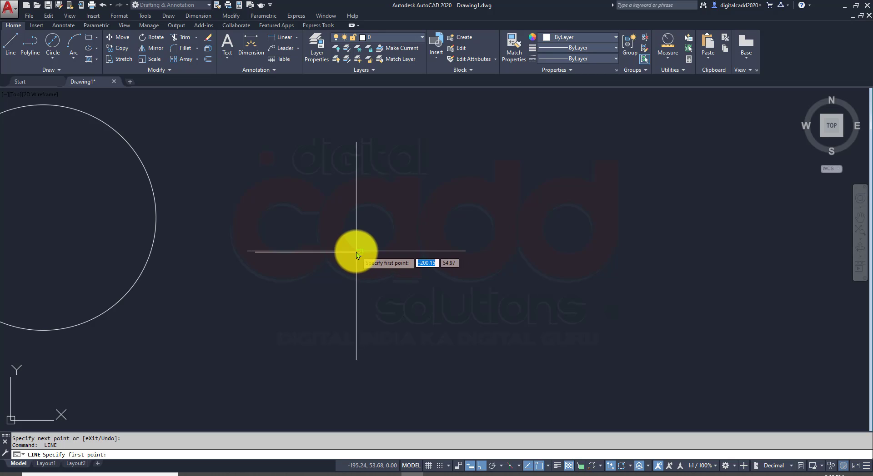
{"action": "left_click", "coordinate": [757, 253]}
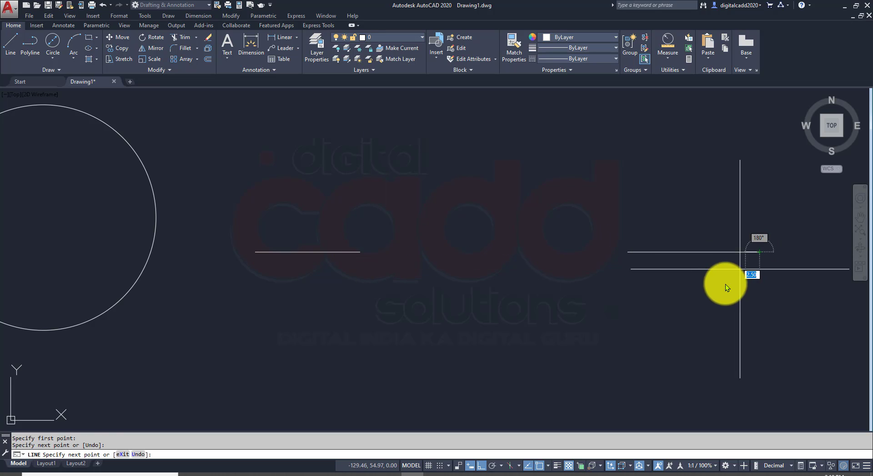
{"action": "key", "text": "Return"}
- Draw a 2-Point circle whose diameter spans the gap between the facing endpoints of the two horizontal lines
{"action": "middle_click_drag", "start_coordinate": [674, 298], "coordinate": [503, 344]}
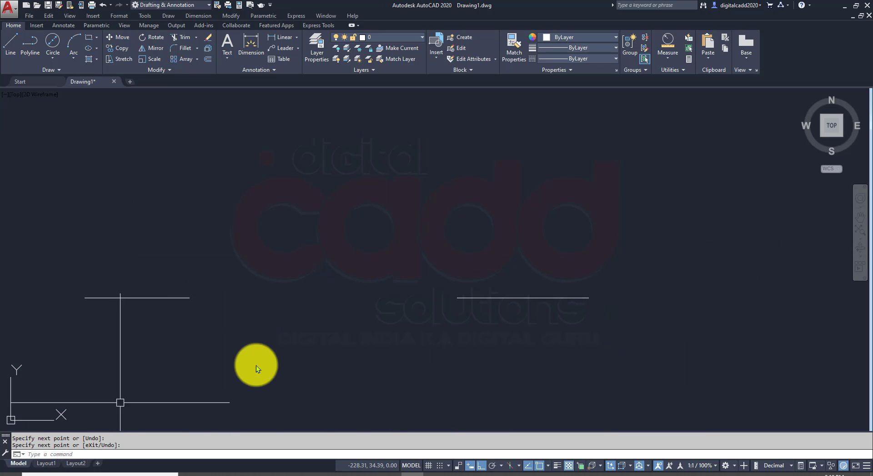
{"action": "left_click", "coordinate": [56, 59]}
{"action": "left_click", "coordinate": [85, 111]}
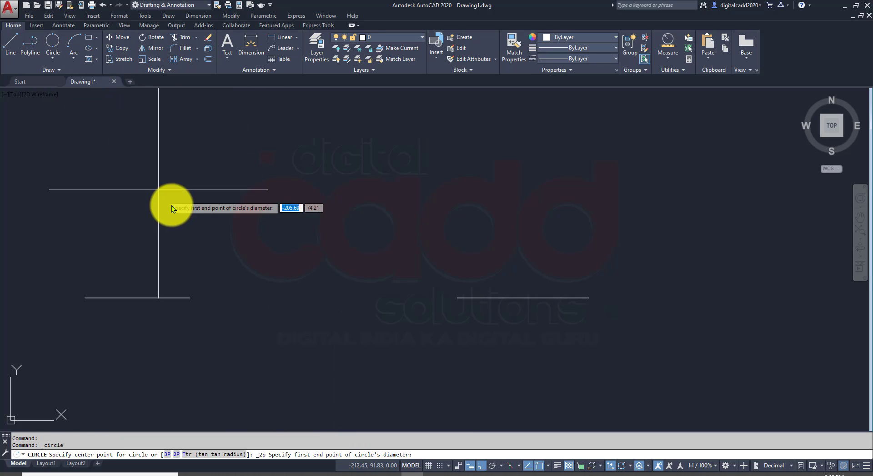
{"action": "left_click", "coordinate": [187, 298]}
{"action": "left_click", "coordinate": [455, 298]}
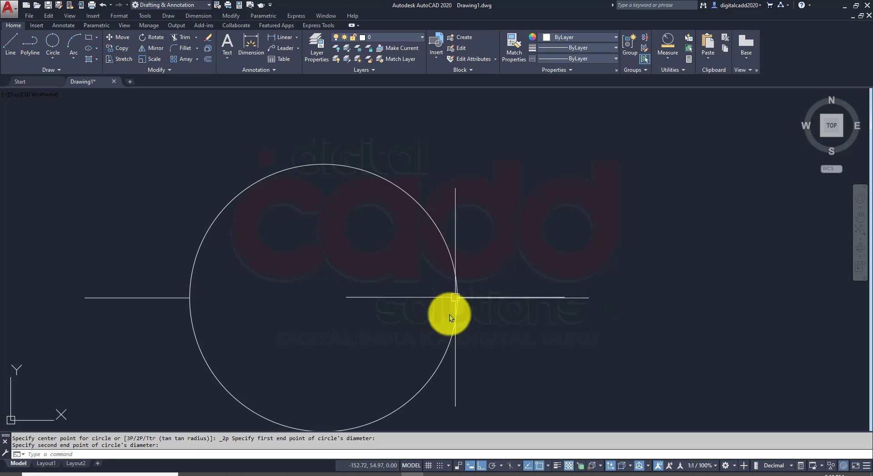
- Trim away the lower half of the 2-Point circle between the two horizontal lines
{"action": "middle_click_drag", "start_coordinate": [392, 348], "coordinate": [460, 309]}
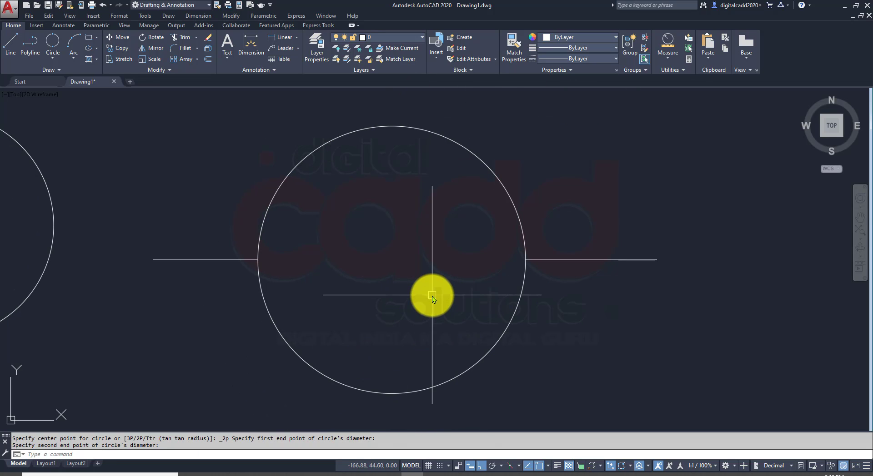
{"action": "type", "text": "tr"}
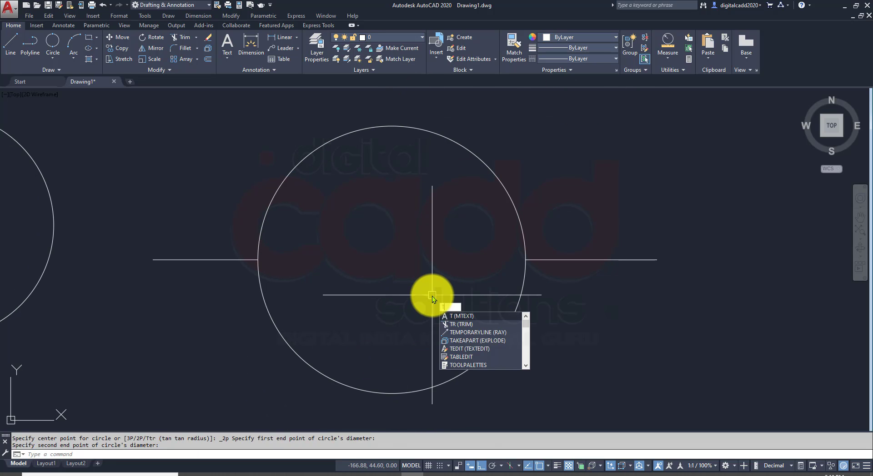
{"action": "key", "text": "Return"}
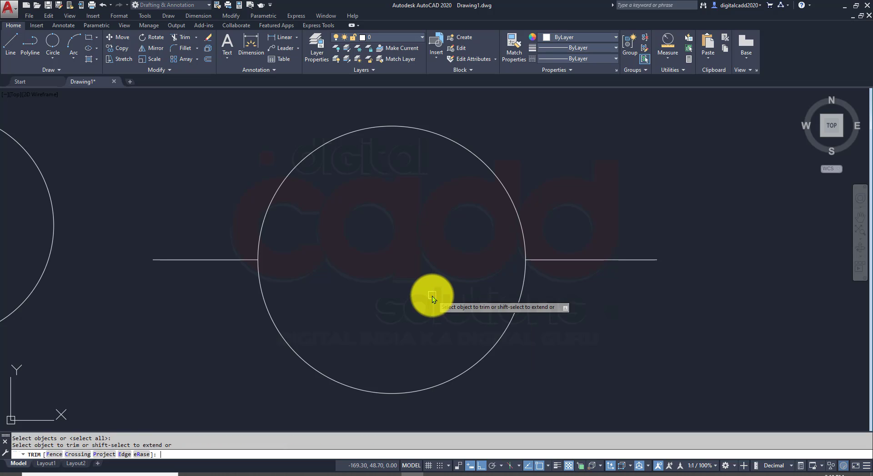
{"action": "left_click", "coordinate": [522, 291]}
{"action": "key", "text": "Return"}
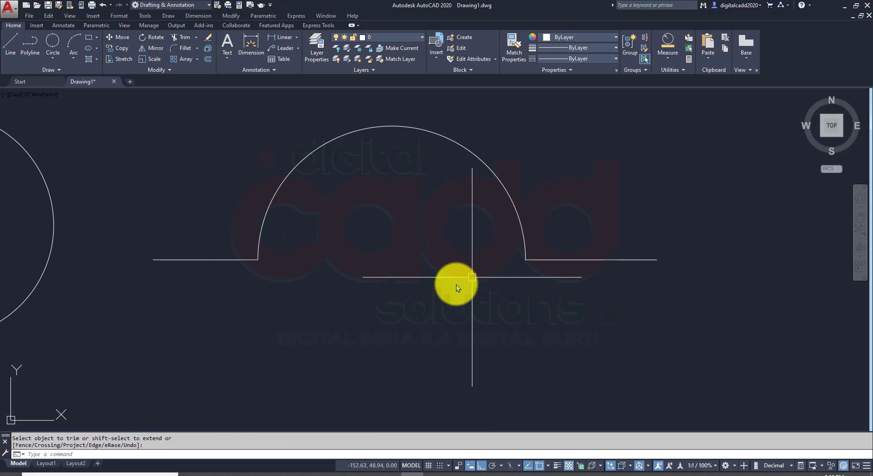
- Join the remaining arc and the two horizontal lines into a single polyline
{"action": "middle_click_drag", "start_coordinate": [446, 288], "coordinate": [415, 280]}
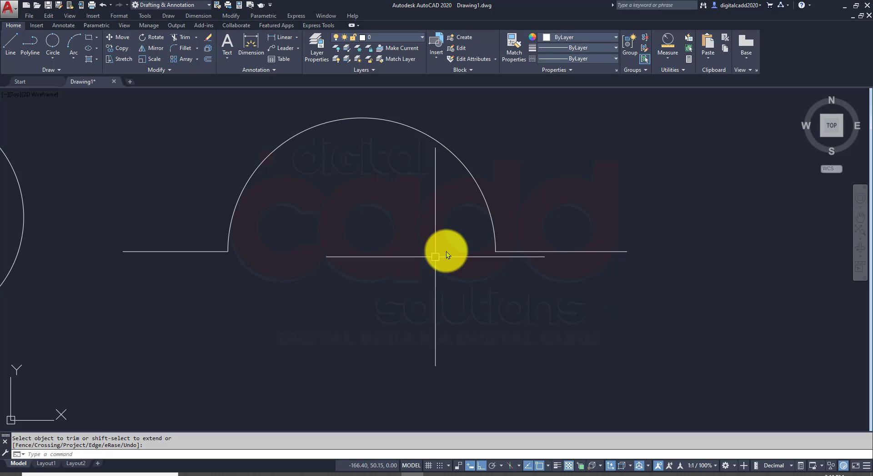
{"action": "left_click", "coordinate": [574, 170]}
{"action": "left_click", "coordinate": [206, 320]}
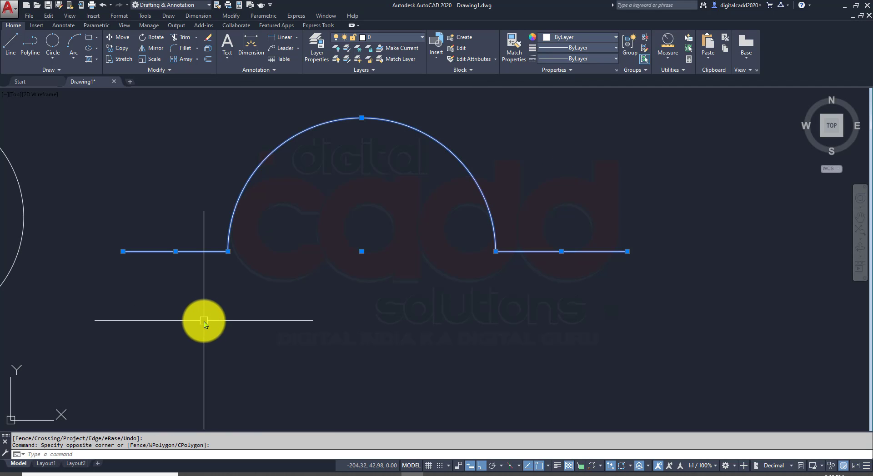
{"action": "type", "text": "j"}
{"action": "key", "text": "Return"}
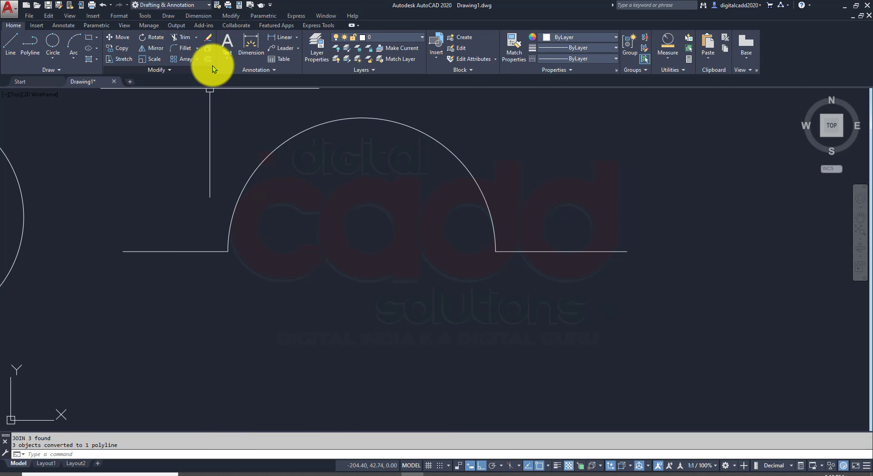
- Offset the joined arc-and-line profile toward its inner side, giving .5 as the offset distance and overriding it with 1 for this copy
{"action": "left_click", "coordinate": [209, 59]}
{"action": "type", "text": ".5"}
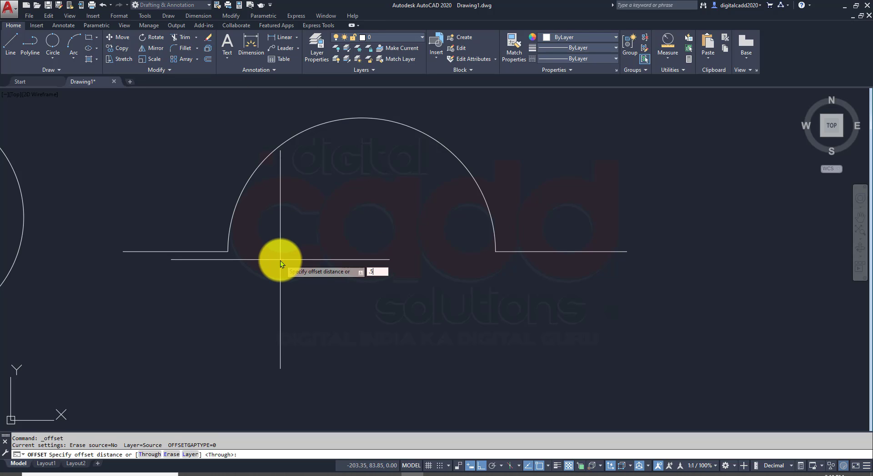
{"action": "key", "text": "Return"}
{"action": "left_click", "coordinate": [403, 124]}
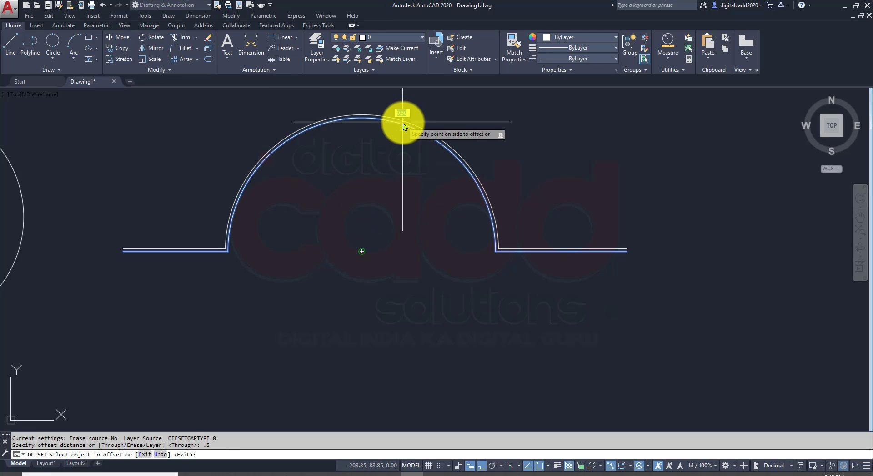
{"action": "type", "text": "1"}
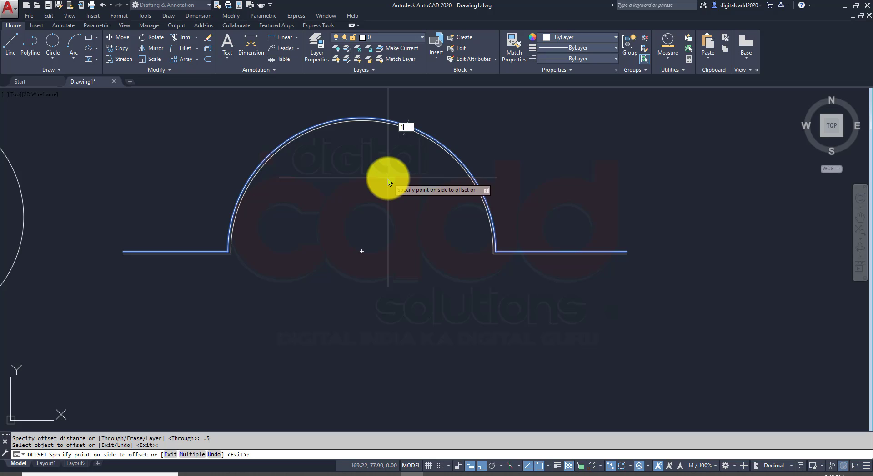
{"action": "key", "text": "Return"}
{"action": "key", "text": "Return"}
{"action": "middle_click_drag", "start_coordinate": [381, 310], "coordinate": [401, 296]}
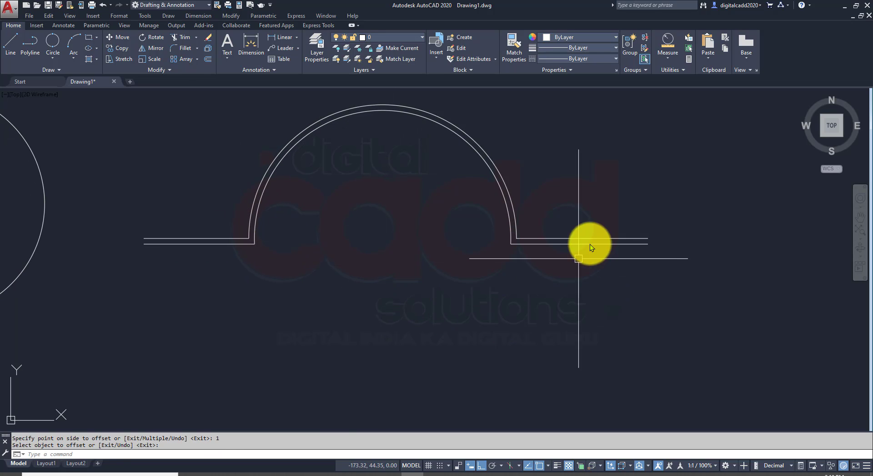
{"action": "scroll", "coordinate": [362, 270], "scroll_direction": "down", "scroll_amount": 4}
{"action": "scroll", "coordinate": [362, 270], "scroll_direction": "up", "scroll_amount": 4}
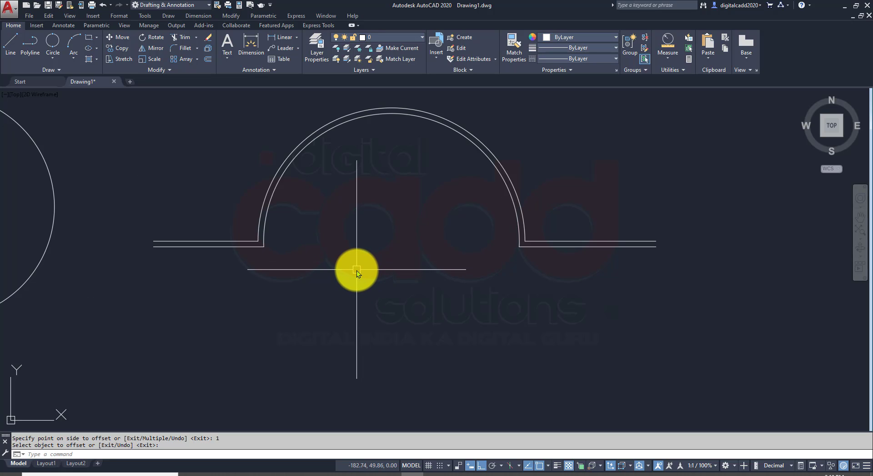
{"action": "scroll", "coordinate": [355, 262], "scroll_direction": "down", "scroll_amount": 1}
{"action": "middle_click_drag", "start_coordinate": [394, 293], "coordinate": [312, 271]}
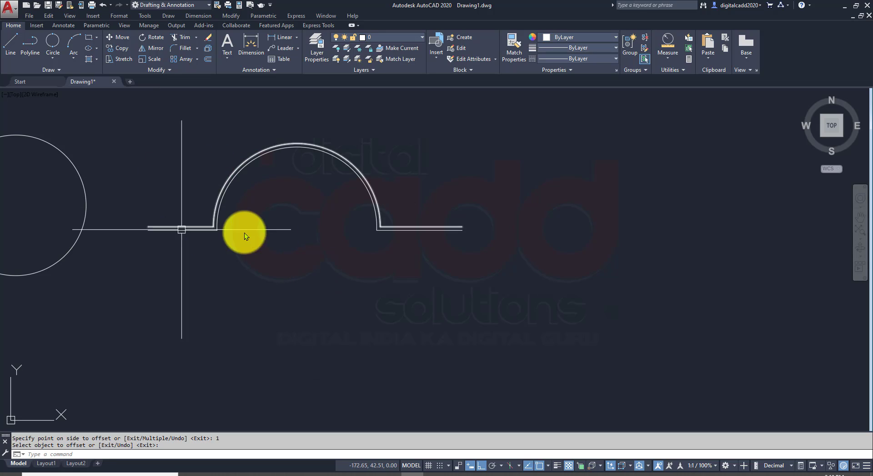
{"action": "mouse_move", "coordinate": [268, 243]}
{"action": "middle_mouse_down"}
{"action": "mouse_move", "coordinate": [351, 269]}
{"action": "mouse_move", "coordinate": [358, 252]}
{"action": "mouse_move", "coordinate": [228, 243]}
{"action": "mouse_move", "coordinate": [248, 241]}
{"action": "middle_mouse_up"}
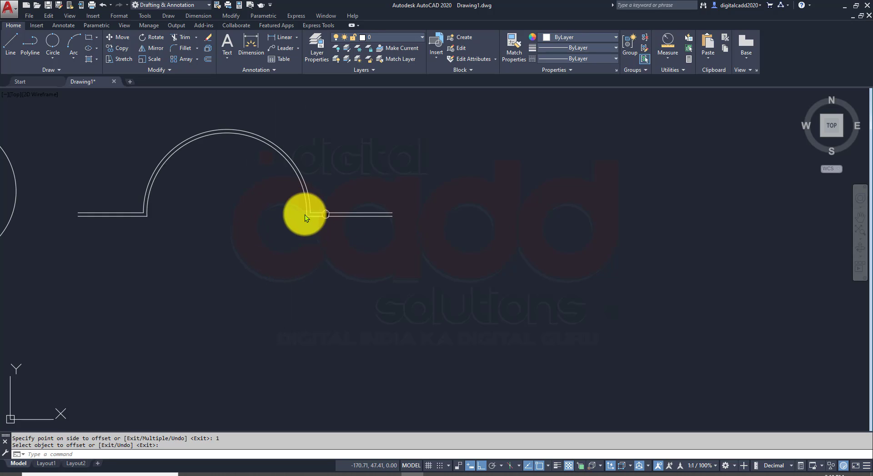
- Draw two separate horizontal lines in the empty area, one about 44 units long and a higher one farther right about 69 units long
{"action": "middle_click_drag", "start_coordinate": [304, 215], "coordinate": [215, 200]}
{"action": "left_click", "coordinate": [46, 60]}
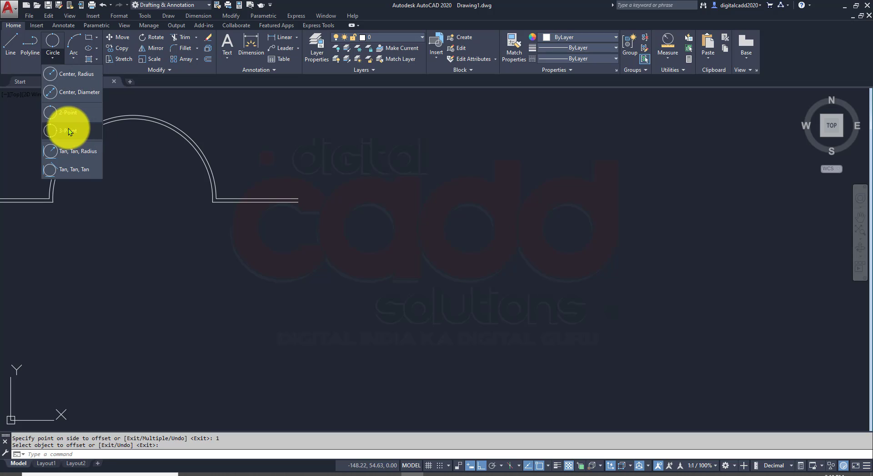
{"action": "left_click", "coordinate": [68, 130]}
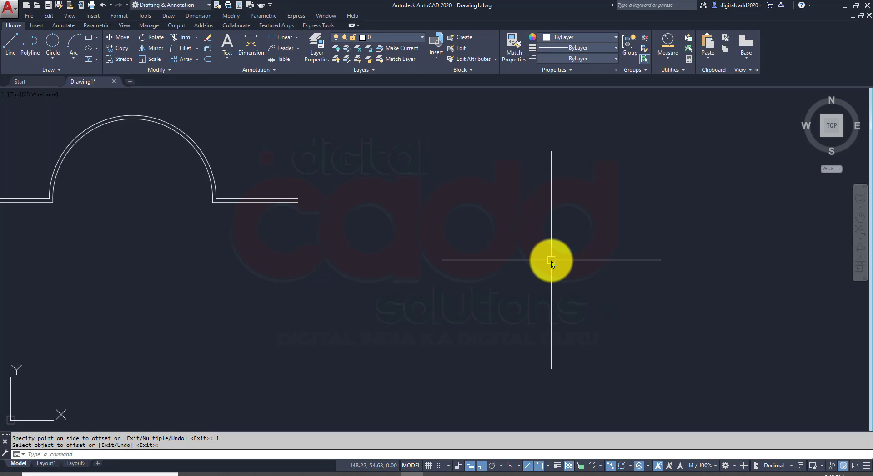
{"action": "type", "text": "l"}
{"action": "key", "text": "Return"}
{"action": "left_click", "coordinate": [227, 294]}
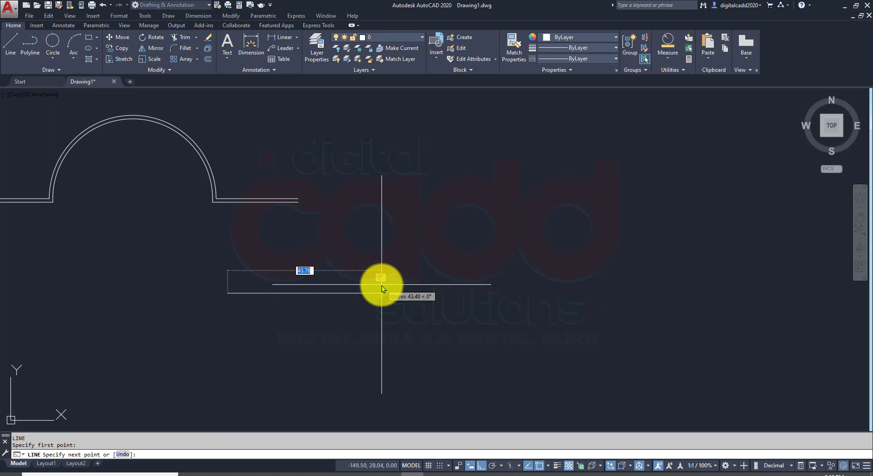
{"action": "left_click", "coordinate": [381, 293]}
{"action": "key", "text": "Return"}
{"action": "key", "text": "Return"}
{"action": "left_click", "coordinate": [552, 199]}
{"action": "left_click", "coordinate": [799, 201]}
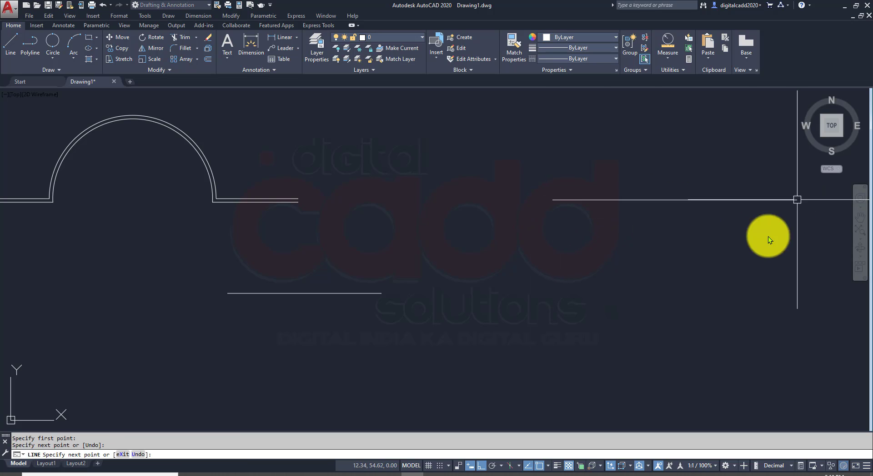
{"action": "key", "text": "Return"}
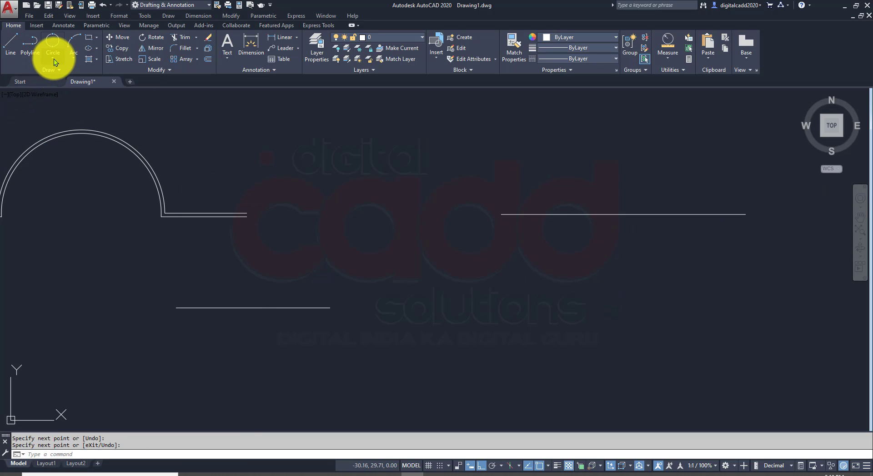
- Draw a 2-Point circle whose diameter runs diagonally between the facing endpoints of the two new horizontal lines
{"action": "left_click", "coordinate": [53, 58]}
{"action": "left_click", "coordinate": [73, 115]}
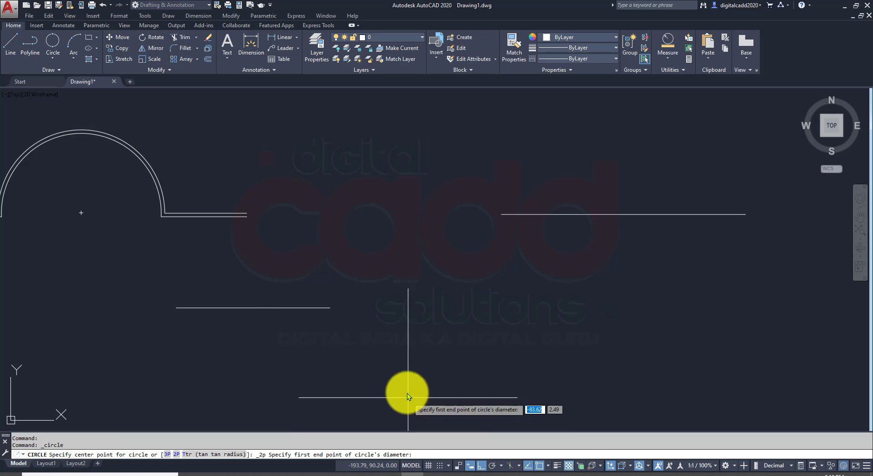
{"action": "left_click", "coordinate": [331, 310]}
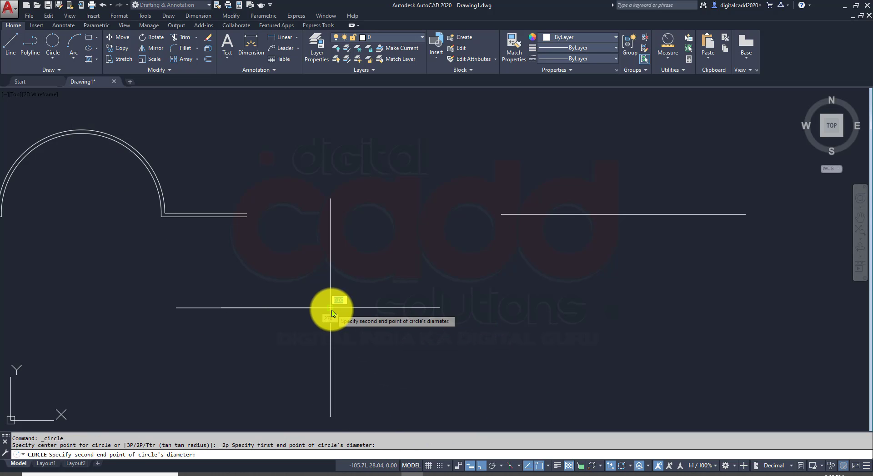
{"action": "left_click", "coordinate": [501, 216]}
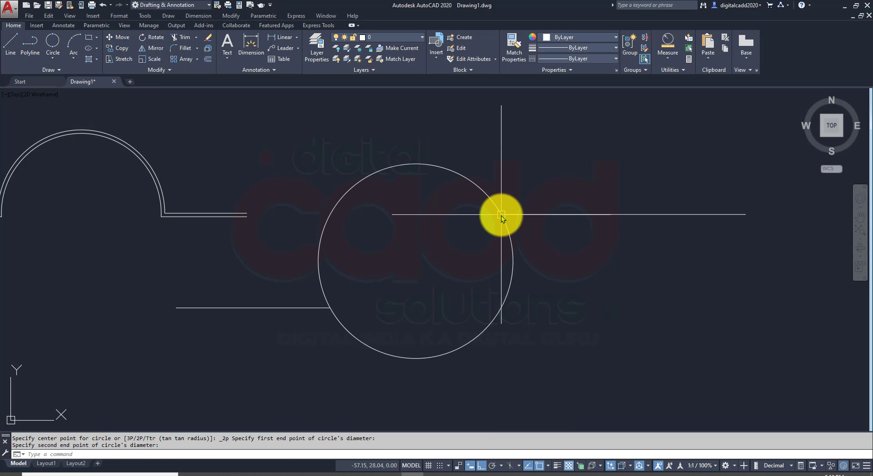
{"action": "type", "text": "l"}
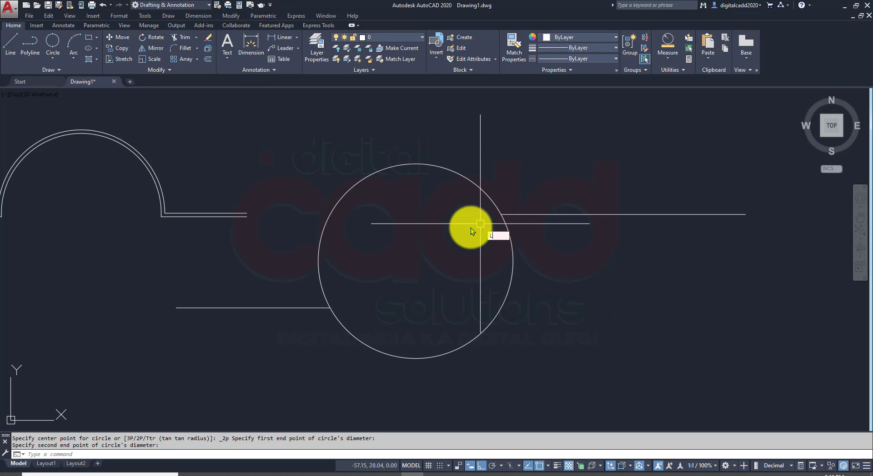
{"action": "key", "text": "Return"}
{"action": "key", "text": "Escape"}
{"action": "left_click", "coordinate": [668, 60]}
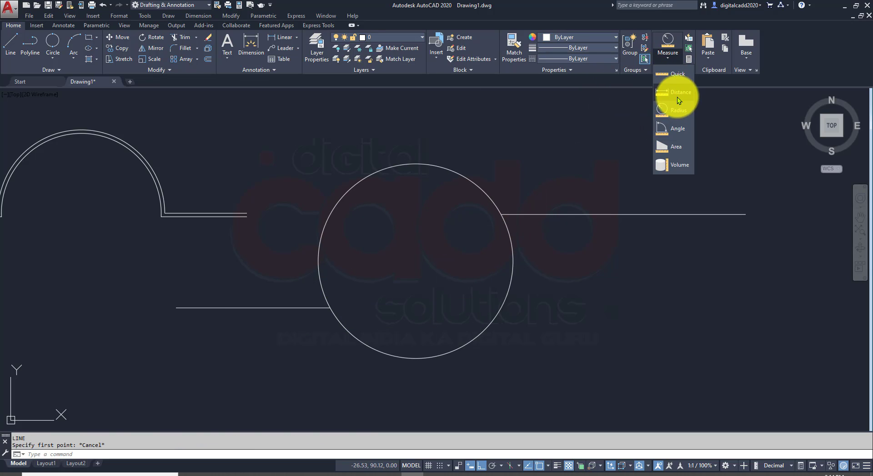
{"action": "left_click", "coordinate": [677, 109]}
- Measure the distance between the two facing line endpoints that define the new circle's diameter
{"action": "left_click", "coordinate": [668, 59]}
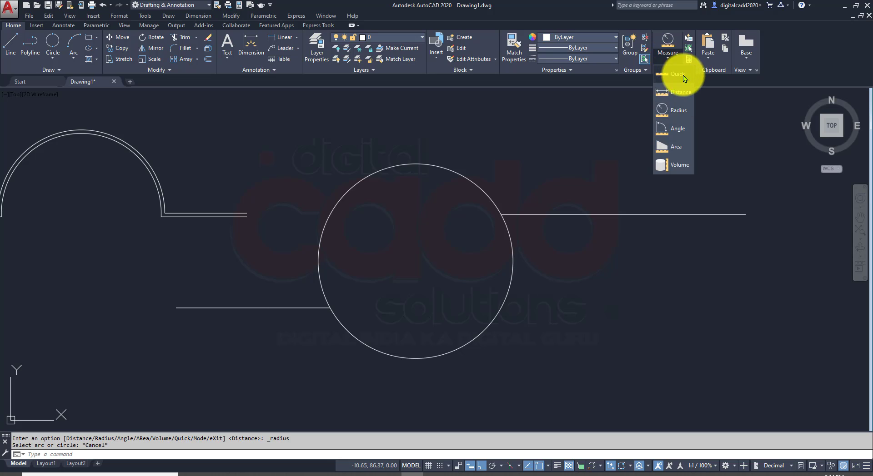
{"action": "left_click", "coordinate": [681, 95]}
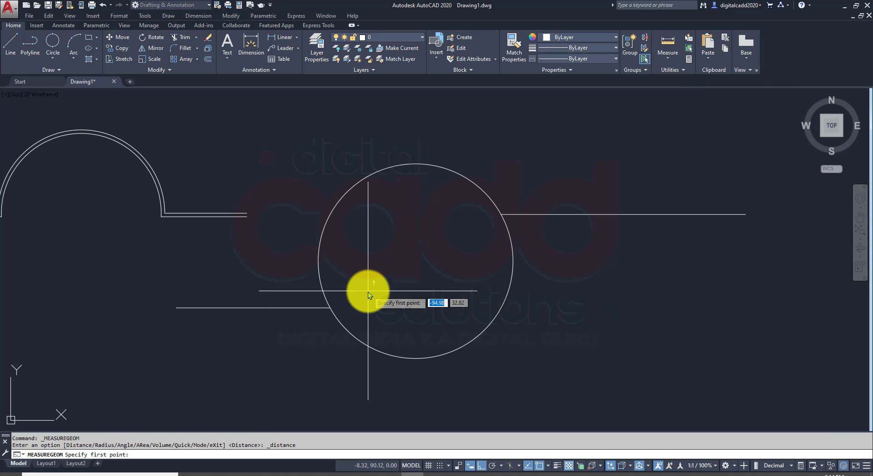
{"action": "left_click", "coordinate": [332, 307]}
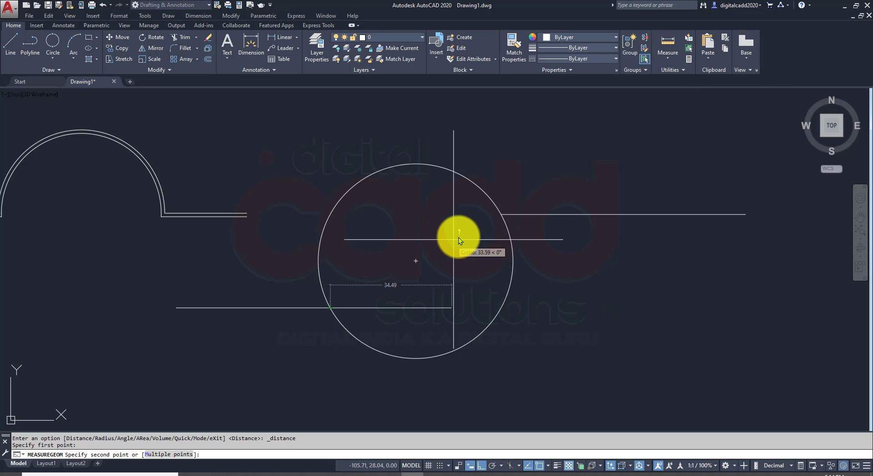
{"action": "left_click", "coordinate": [499, 217]}
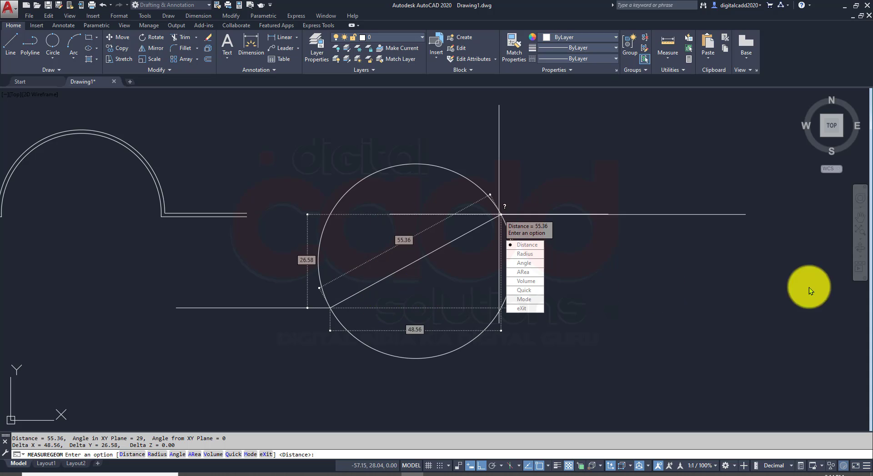
{"action": "key", "text": "Escape"}
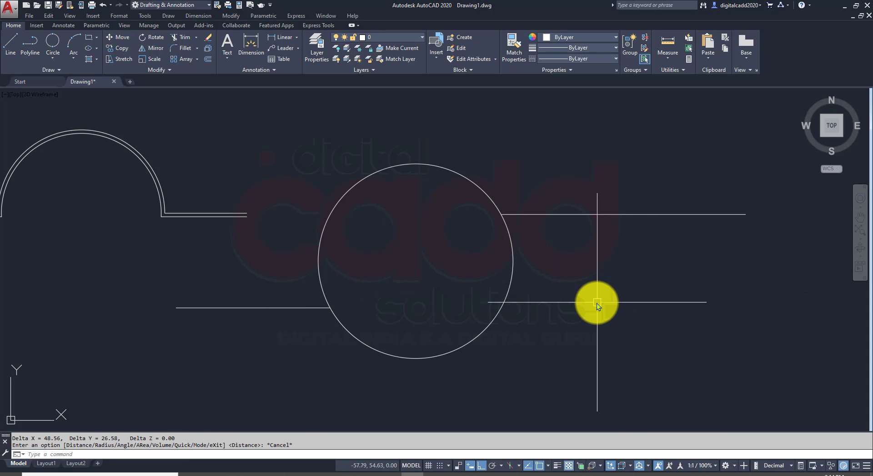
- Draw a diagonal line across the circle from the upper line's near endpoint to the lower line's near endpoint
{"action": "type", "text": "l"}
{"action": "key", "text": "Return"}
{"action": "left_click", "coordinate": [501, 215]}
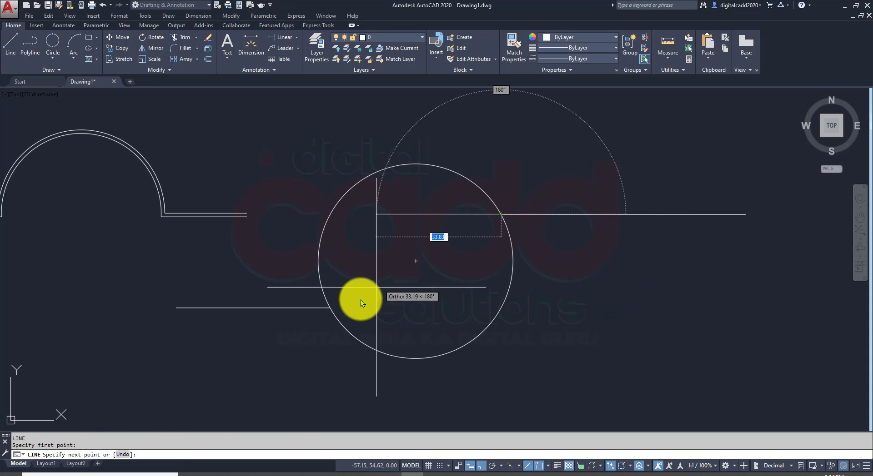
{"action": "left_click", "coordinate": [329, 308]}
{"action": "key", "text": "Return"}
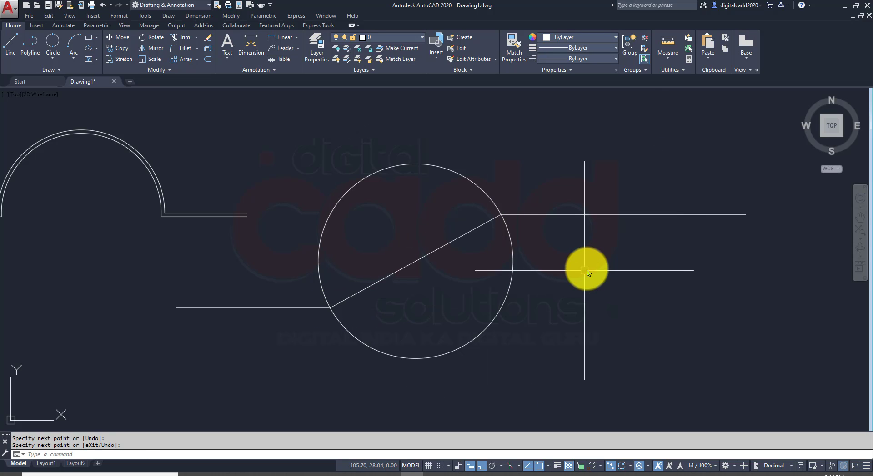
- Try trimming away the circle's lower-right arc at the diagonal line, and undo both the trim and the diagonal line
{"action": "type", "text": "tr"}
{"action": "key", "text": "Return"}
{"action": "key", "text": "Return"}
{"action": "left_click", "coordinate": [514, 246]}
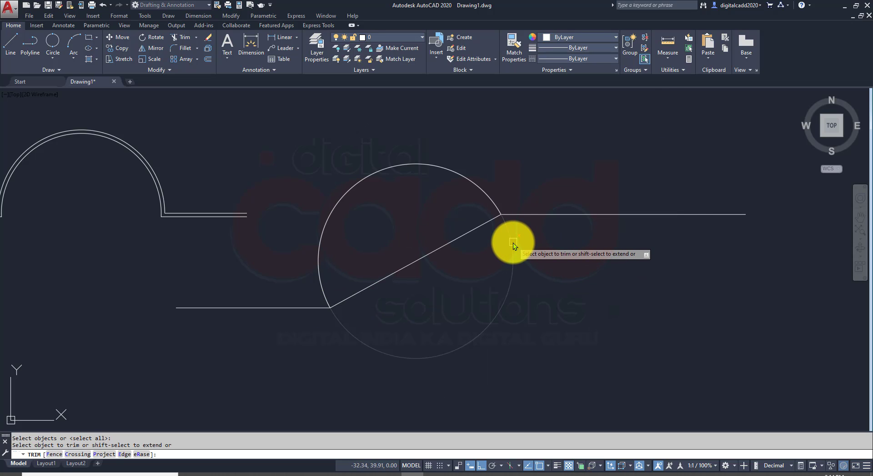
{"action": "key", "text": "Return"}
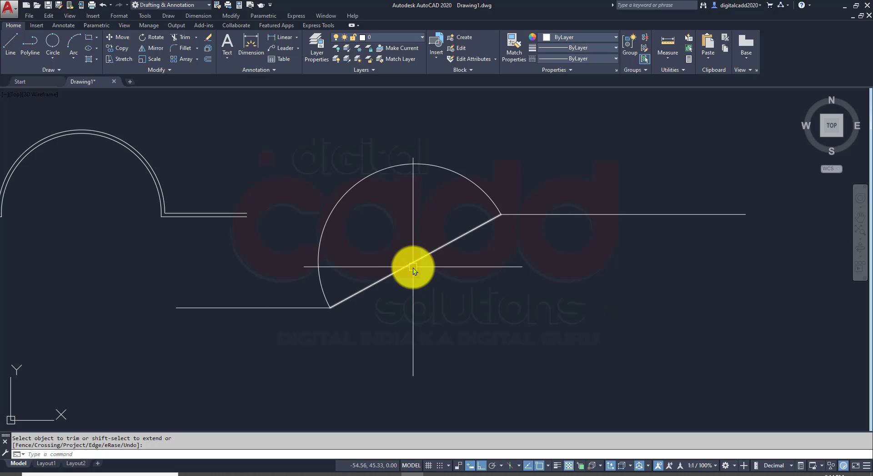
{"action": "key", "text": "ctrl+z"}
{"action": "key", "text": "ctrl+z"}
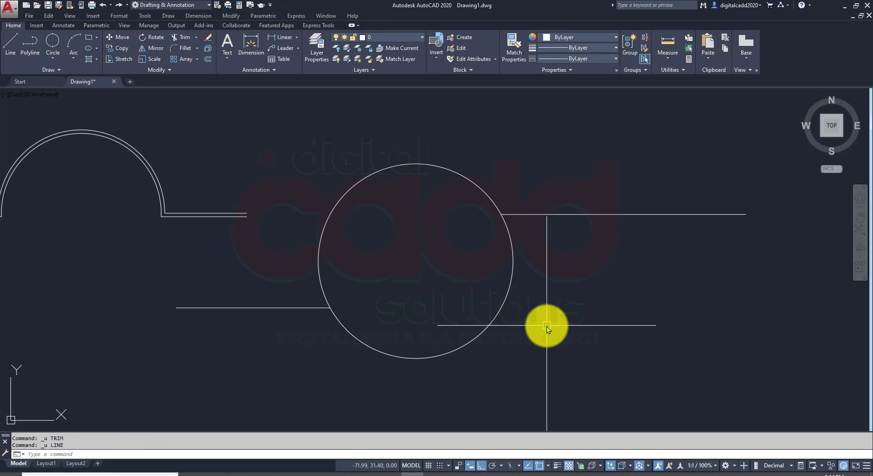
- Trim away the circle's lower-right arc between the endpoints of the two horizontal lines
{"action": "type", "text": "tr"}
{"action": "key", "text": "Return"}
{"action": "key", "text": "Return"}
{"action": "left_click", "coordinate": [512, 247]}
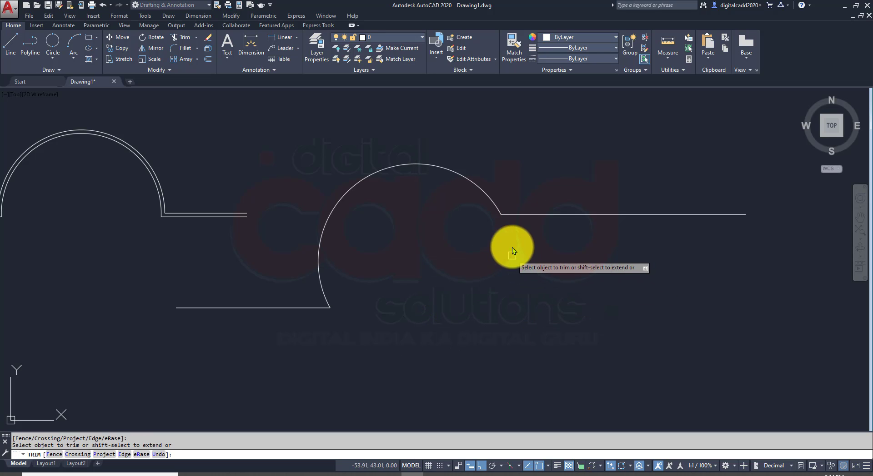
{"action": "key", "text": "Return"}
- Join the remaining upper-left arc and its two horizontal lines into one polyline
{"action": "mouse_move", "coordinate": [452, 305]}
{"action": "middle_mouse_down"}
{"action": "mouse_move", "coordinate": [437, 334]}
{"action": "mouse_move", "coordinate": [406, 338]}
{"action": "middle_mouse_up"}
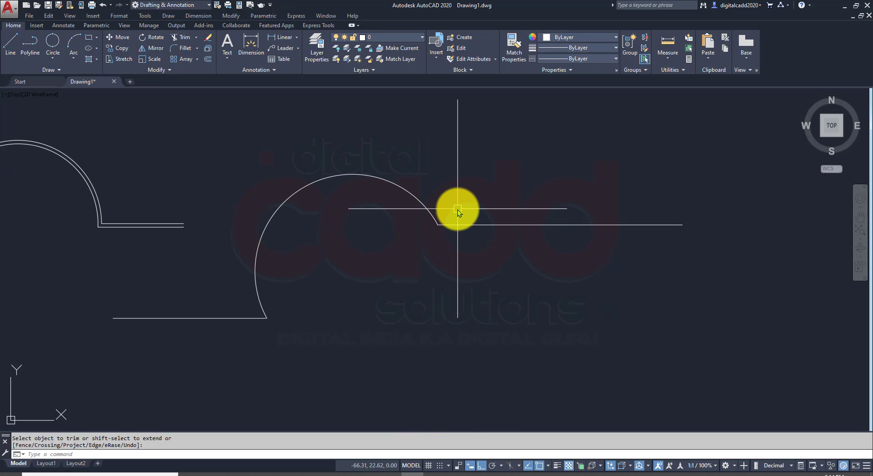
{"action": "type", "text": "j"}
{"action": "key", "text": "Return"}
{"action": "left_click", "coordinate": [676, 204]}
{"action": "left_click", "coordinate": [239, 370]}
{"action": "key", "text": "Return"}
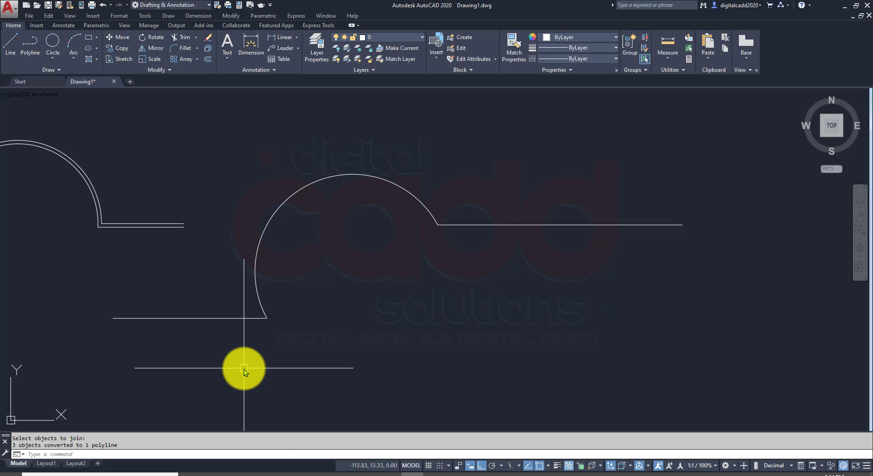
- Offset the new joined arc-and-line profile by 1 toward its outer side
{"action": "type", "text": "o"}
{"action": "key", "text": "Return"}
{"action": "type", "text": "1"}
{"action": "key", "text": "Return"}
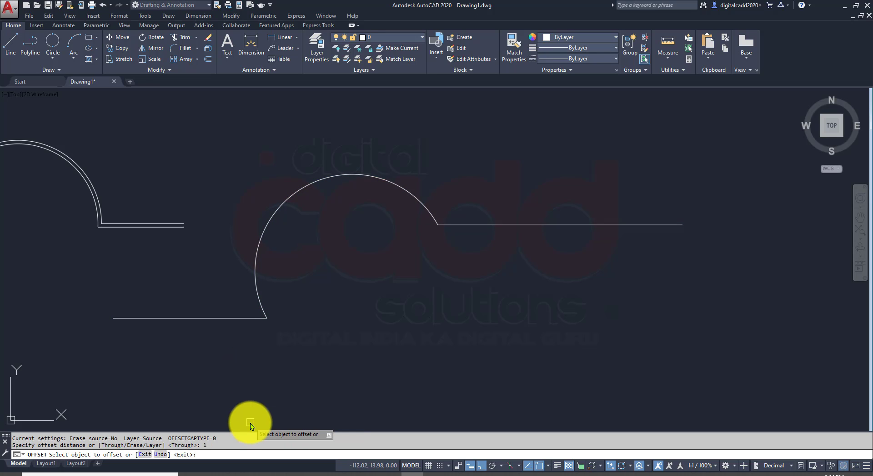
{"action": "left_click", "coordinate": [335, 177]}
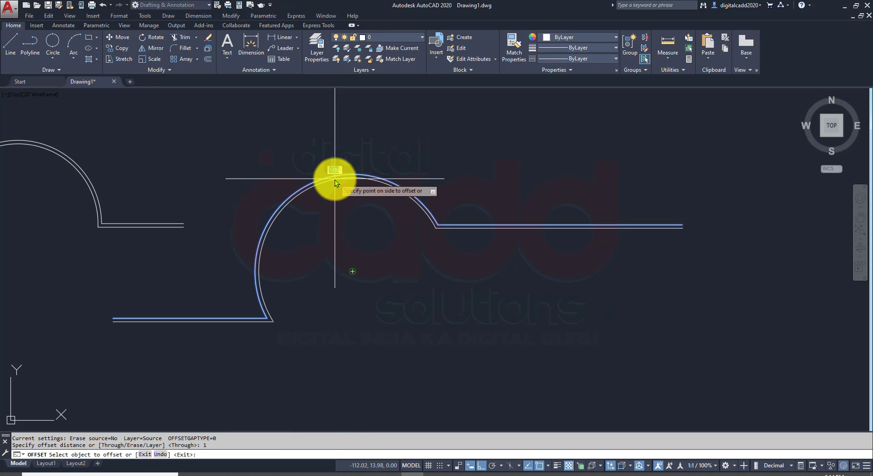
{"action": "left_click", "coordinate": [190, 155]}
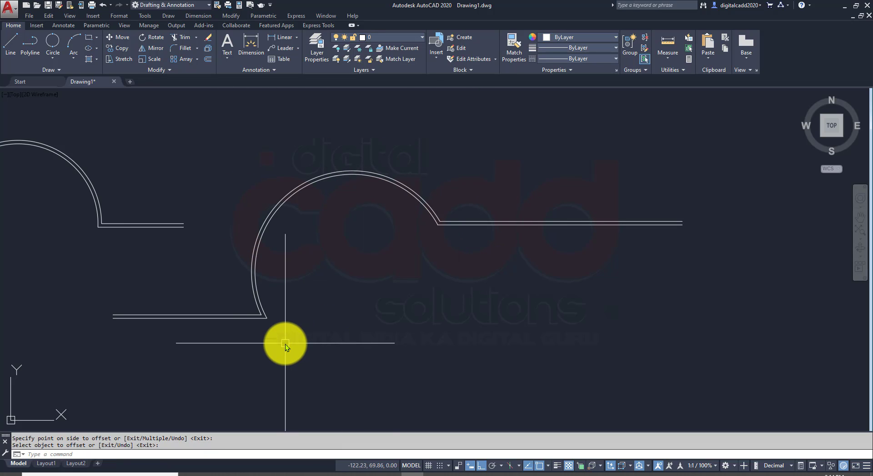
{"action": "key", "text": "Return"}
- Offset the original joined arc-and-line profile by 3 toward its inner side
{"action": "key", "text": "Return"}
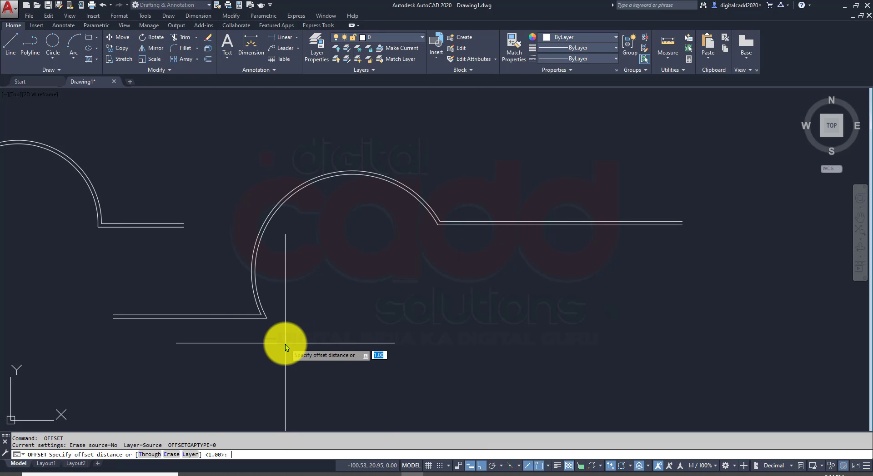
{"action": "type", "text": "3"}
{"action": "key", "text": "Return"}
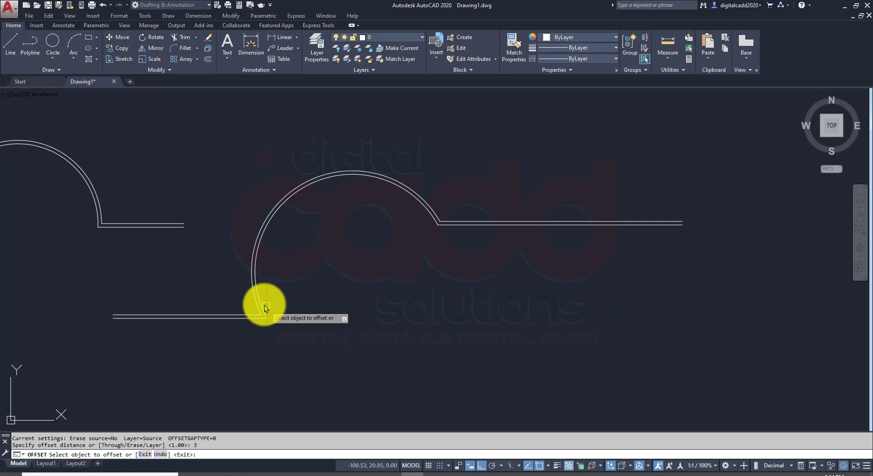
{"action": "left_click", "coordinate": [256, 275]}
{"action": "left_click", "coordinate": [317, 291]}
{"action": "key", "text": "Return"}
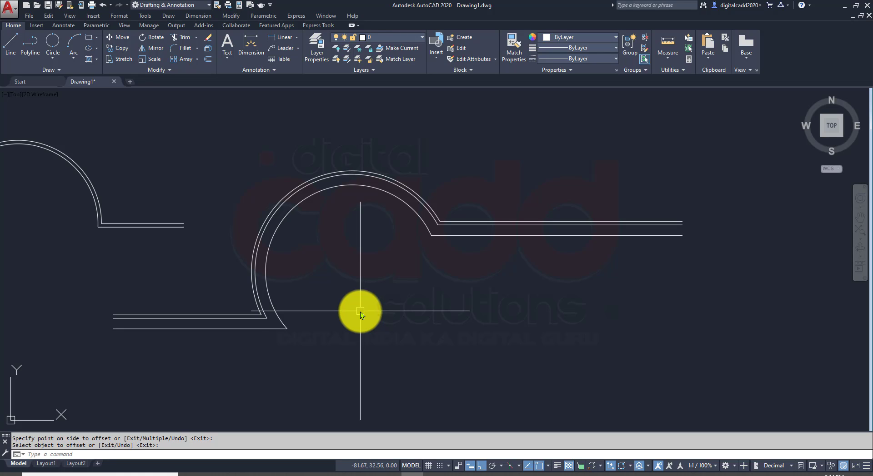
- Draw a line from the outer profile's corner to the innermost profile's corner at the arc's lower-left end
{"action": "mouse_move", "coordinate": [350, 348]}
{"action": "middle_mouse_down"}
{"action": "mouse_move", "coordinate": [344, 269]}
{"action": "mouse_move", "coordinate": [340, 299]}
{"action": "mouse_move", "coordinate": [361, 293]}
{"action": "middle_mouse_up"}
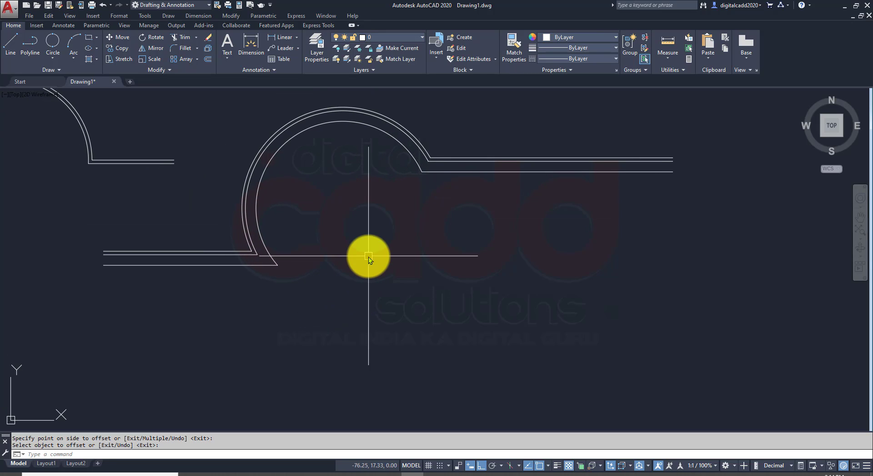
{"action": "middle_click_drag", "start_coordinate": [406, 243], "coordinate": [358, 262]}
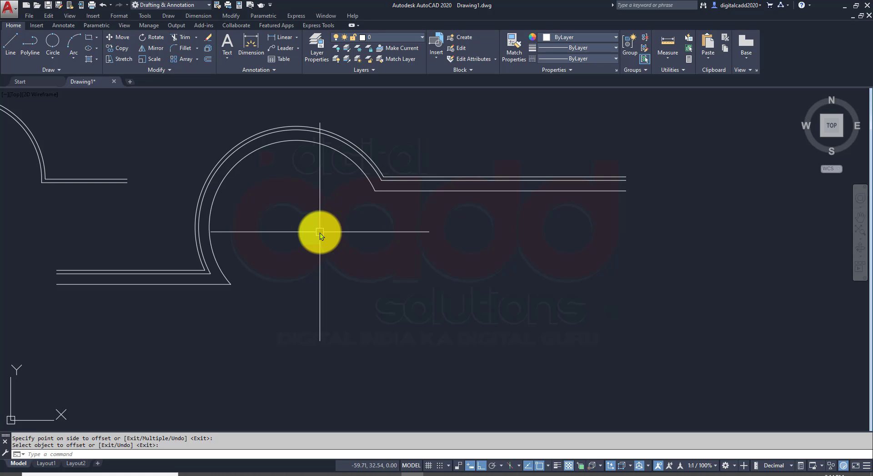
{"action": "type", "text": "L"}
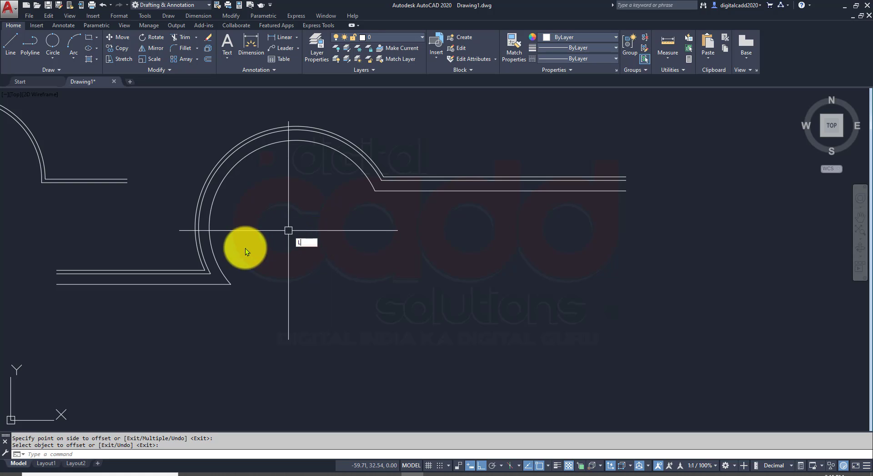
{"action": "key", "text": "Return"}
{"action": "scroll", "coordinate": [195, 290], "scroll_direction": "up", "scroll_amount": 3}
{"action": "left_click", "coordinate": [156, 292]}
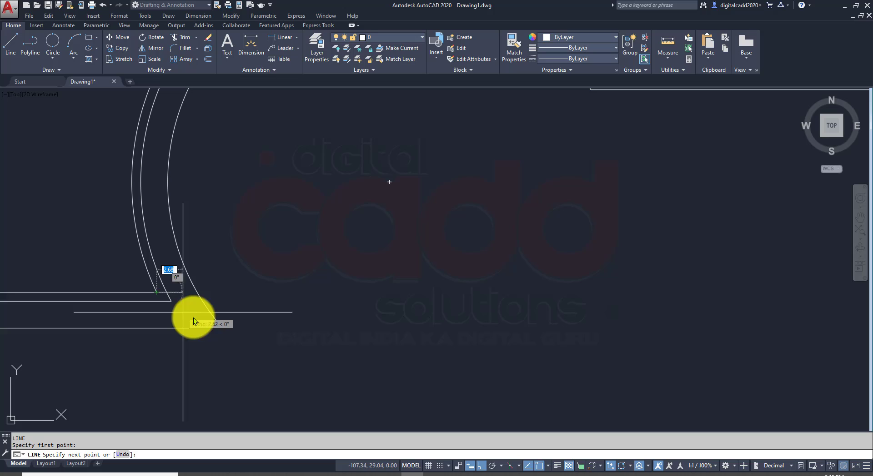
{"action": "left_click", "coordinate": [223, 329]}
{"action": "key", "text": "Return"}
- Draw a line from the outer profile's corner to the innermost profile's corner at the arc's upper-right end
{"action": "scroll", "coordinate": [250, 313], "scroll_direction": "down", "scroll_amount": 4}
{"action": "scroll", "coordinate": [412, 191], "scroll_direction": "up", "scroll_amount": 6}
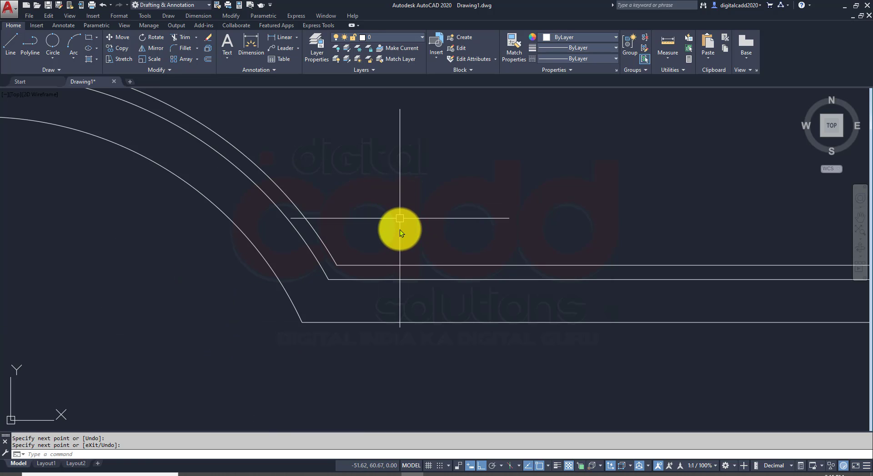
{"action": "key", "text": "Return"}
{"action": "left_click", "coordinate": [337, 266]}
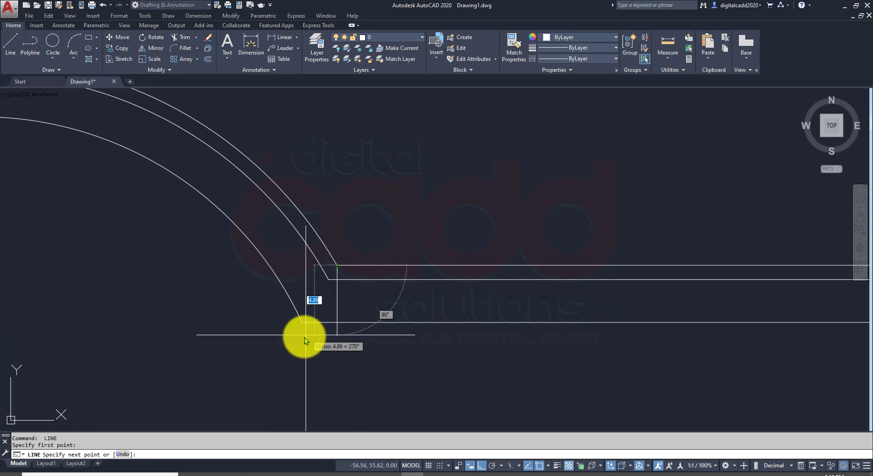
{"action": "left_click", "coordinate": [303, 323]}
{"action": "key", "text": "Return"}
{"action": "scroll", "coordinate": [369, 304], "scroll_direction": "down", "scroll_amount": 4}
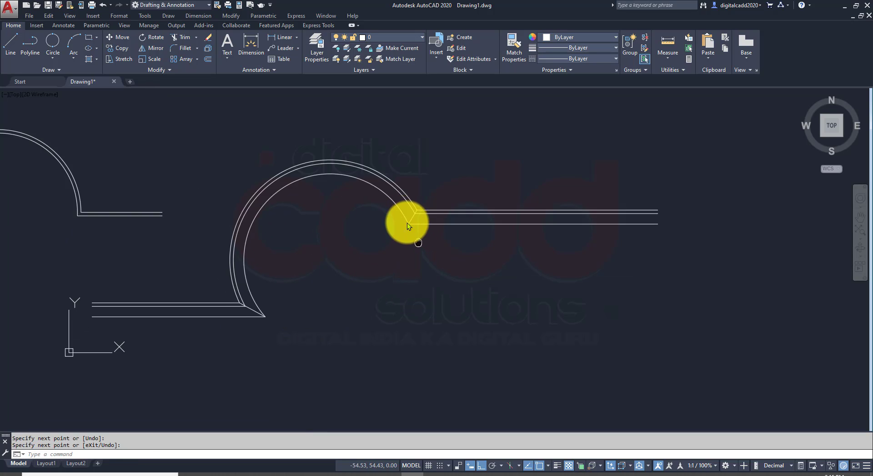
{"action": "middle_click_drag", "start_coordinate": [408, 222], "coordinate": [344, 166]}
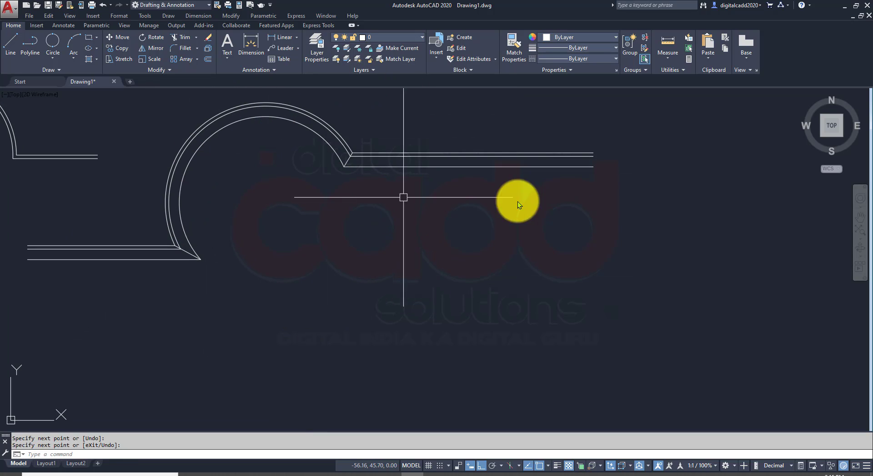
{"action": "middle_click_drag", "start_coordinate": [590, 218], "coordinate": [539, 229]}
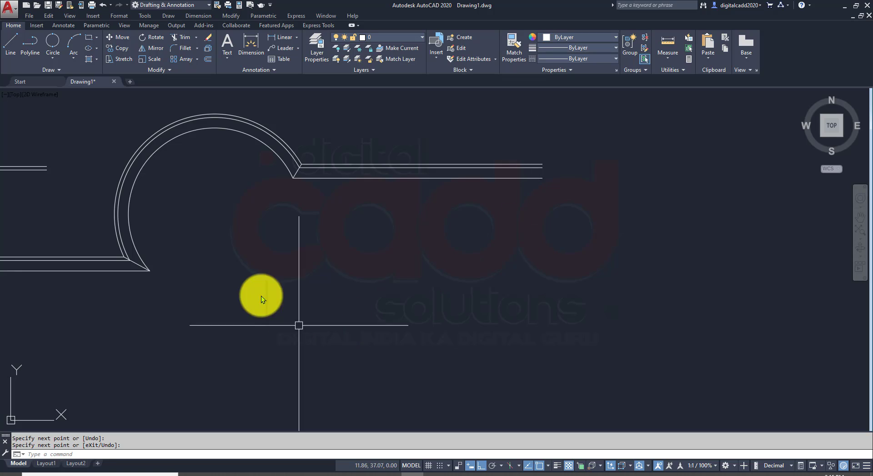
{"action": "middle_click_drag", "start_coordinate": [261, 296], "coordinate": [364, 255]}
{"action": "scroll", "coordinate": [289, 329], "scroll_direction": "down", "scroll_amount": 2}
{"action": "scroll", "coordinate": [334, 307], "scroll_direction": "down", "scroll_amount": 1}
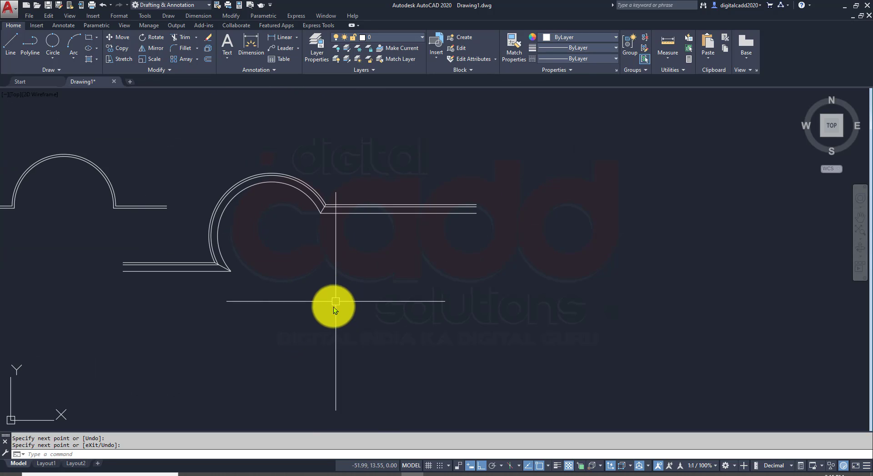
{"action": "left_click", "coordinate": [58, 58]}
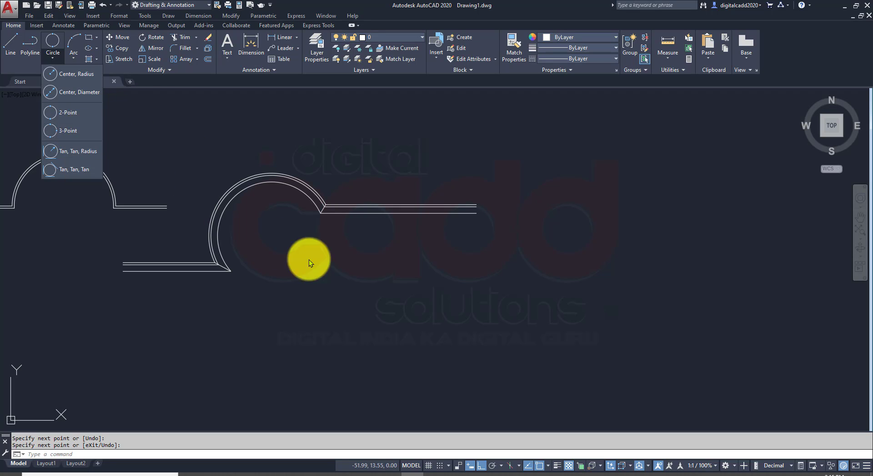
- Draw a short vertical line in the empty area to the right of the offset profiles
{"action": "middle_click_drag", "start_coordinate": [602, 290], "coordinate": [428, 274]}
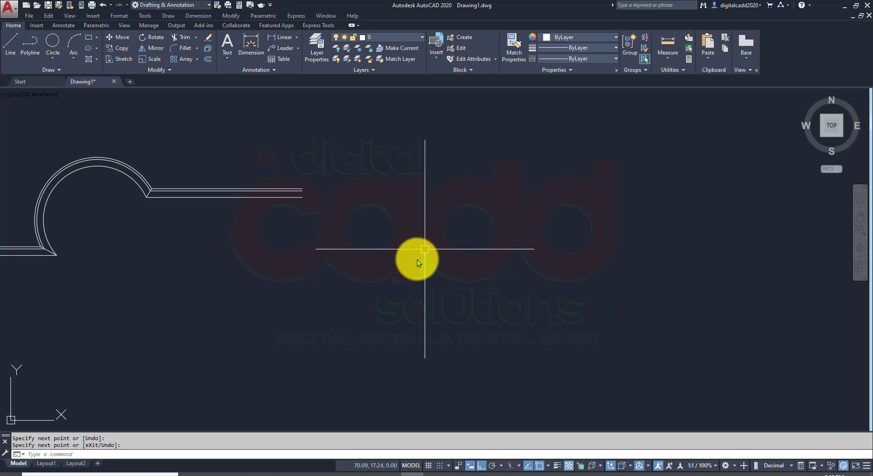
{"action": "type", "text": "l"}
{"action": "key", "text": "Return"}
{"action": "left_click", "coordinate": [492, 157]}
{"action": "left_click", "coordinate": [493, 238]}
{"action": "key", "text": "Return"}
- Draw two horizontal lines below the vertical line, one on its left and a slightly lower one about 68 long on its right
{"action": "key", "text": "Return"}
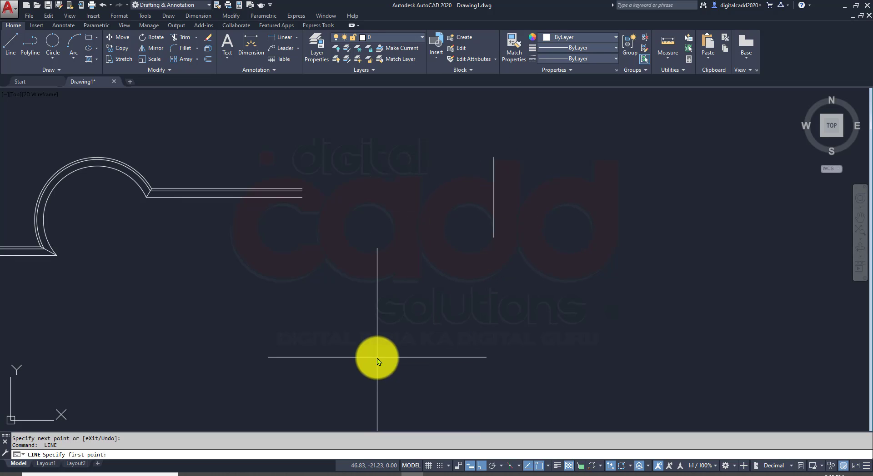
{"action": "left_click", "coordinate": [376, 358]}
{"action": "left_click", "coordinate": [183, 357]}
{"action": "key", "text": "Return"}
{"action": "key", "text": "Return"}
{"action": "left_click", "coordinate": [590, 395]}
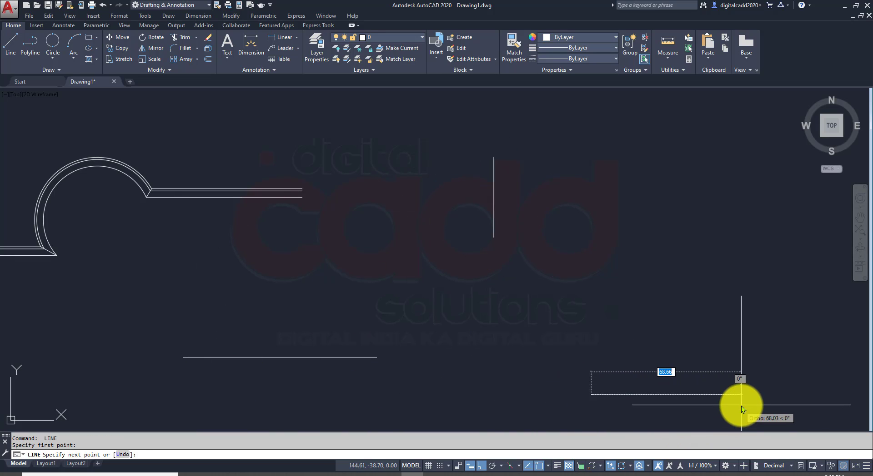
{"action": "left_click", "coordinate": [741, 394]}
{"action": "key", "text": "Return"}
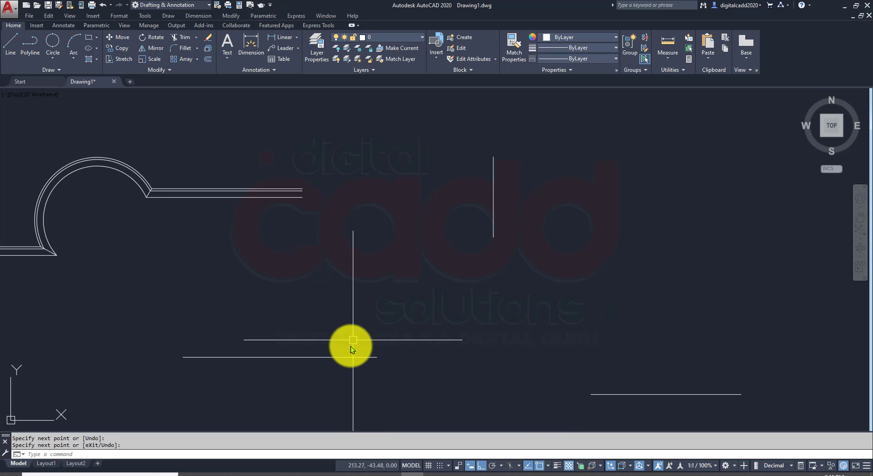
- Draw a three-point circle through the left line's right end, the vertical line's lower end and the right line's left end
{"action": "middle_click_drag", "start_coordinate": [462, 400], "coordinate": [379, 330]}
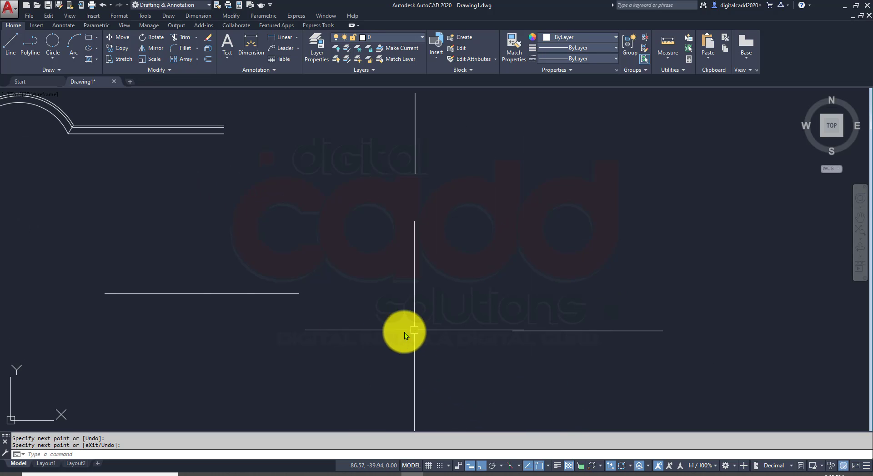
{"action": "left_click", "coordinate": [55, 58]}
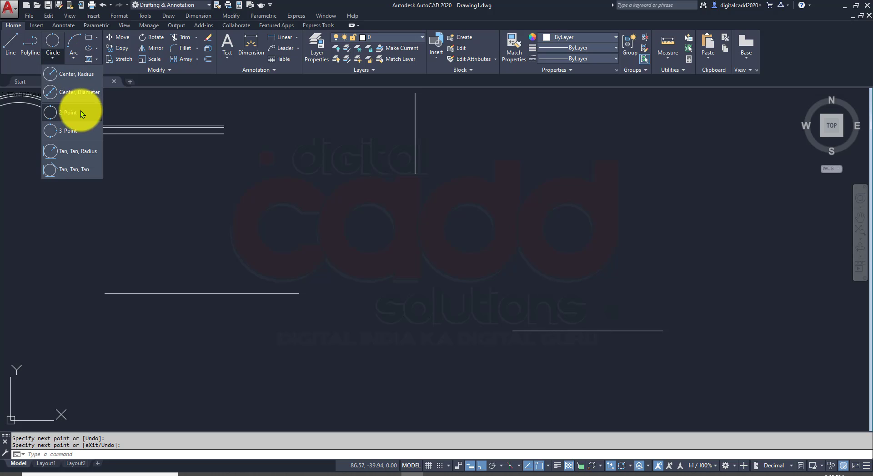
{"action": "left_click", "coordinate": [72, 127]}
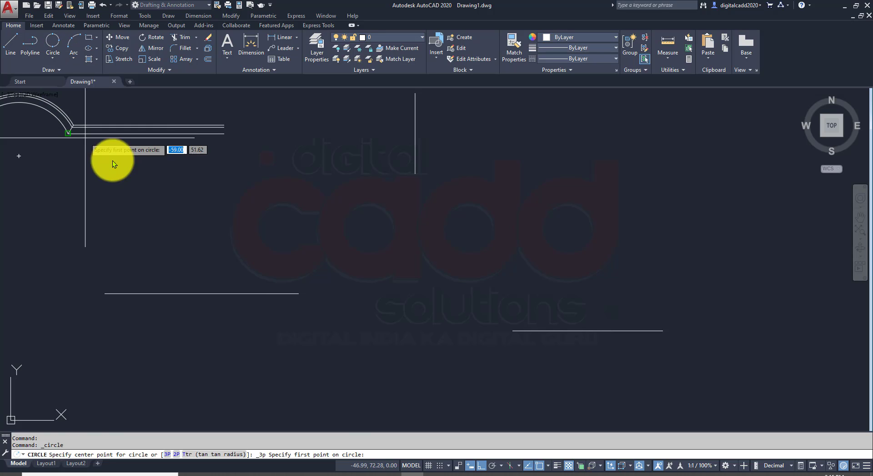
{"action": "left_click", "coordinate": [299, 294]}
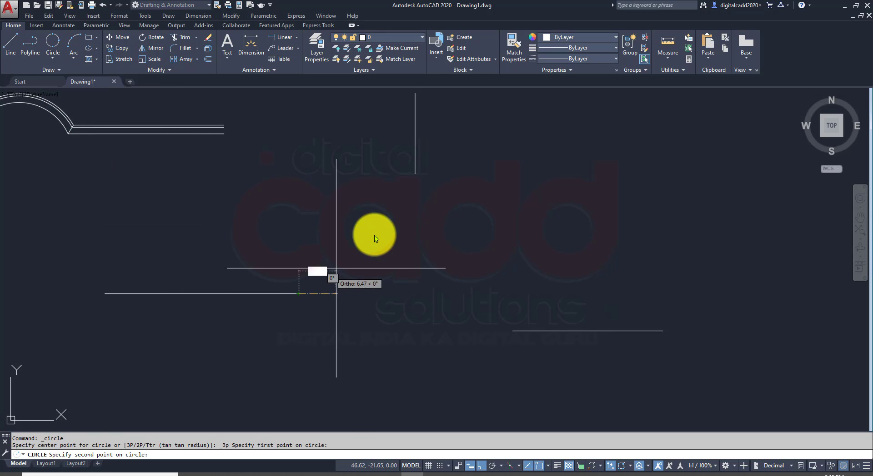
{"action": "left_click", "coordinate": [415, 174]}
{"action": "left_click", "coordinate": [513, 332]}
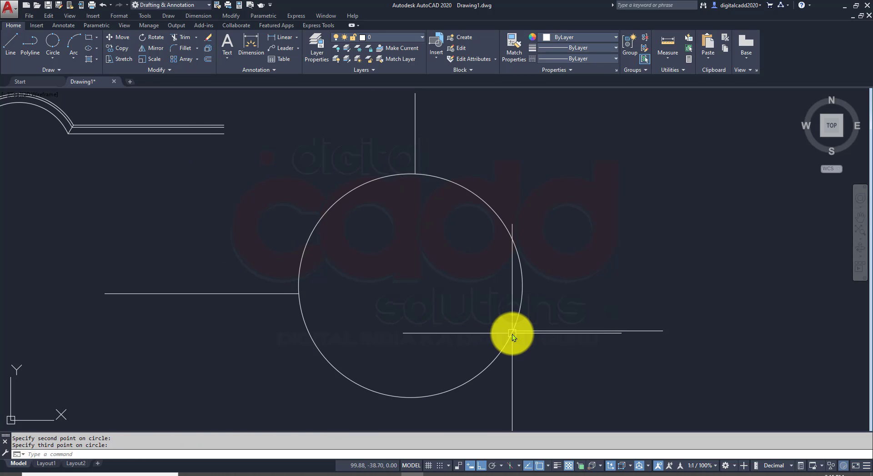
- Try trimming away both upper arcs of the circle between the two horizontal lines, and undo the trim
{"action": "mouse_move", "coordinate": [484, 359]}
{"action": "middle_mouse_down"}
{"action": "mouse_move", "coordinate": [482, 372]}
{"action": "mouse_move", "coordinate": [463, 372]}
{"action": "middle_mouse_up"}
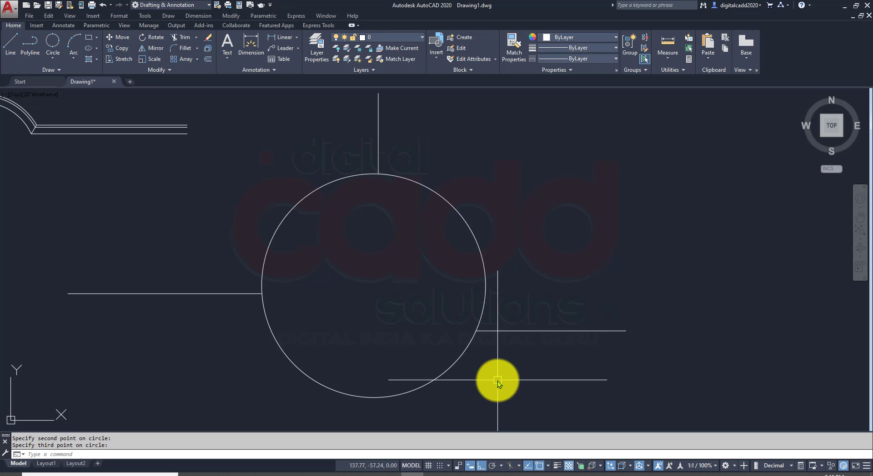
{"action": "type", "text": "tr"}
{"action": "key", "text": "Return"}
{"action": "key", "text": "Return"}
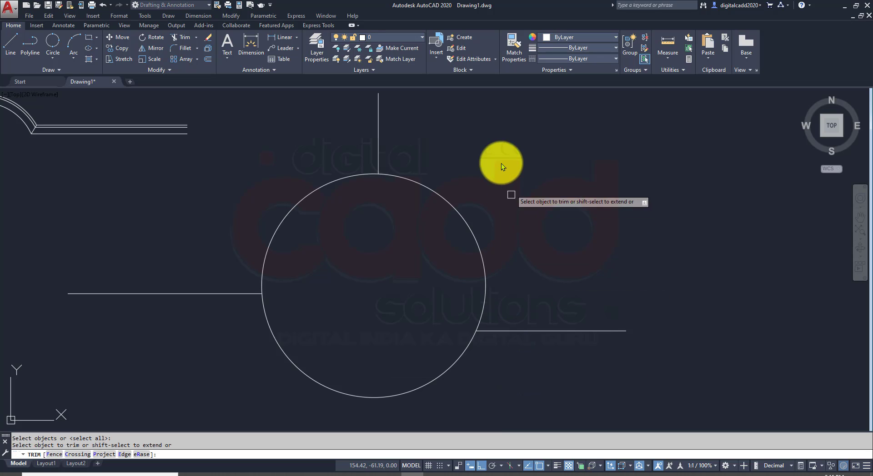
{"action": "left_click", "coordinate": [492, 135]}
{"action": "left_click", "coordinate": [331, 217]}
{"action": "key", "text": "Return"}
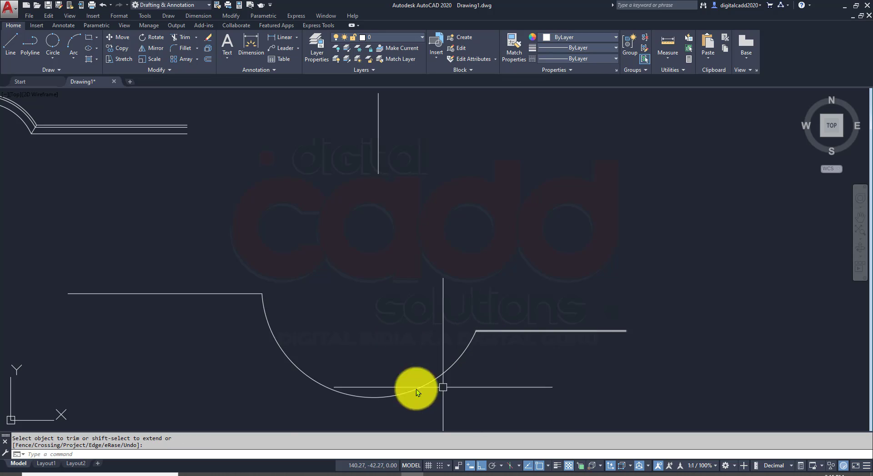
{"action": "key", "text": "ctrl+z"}
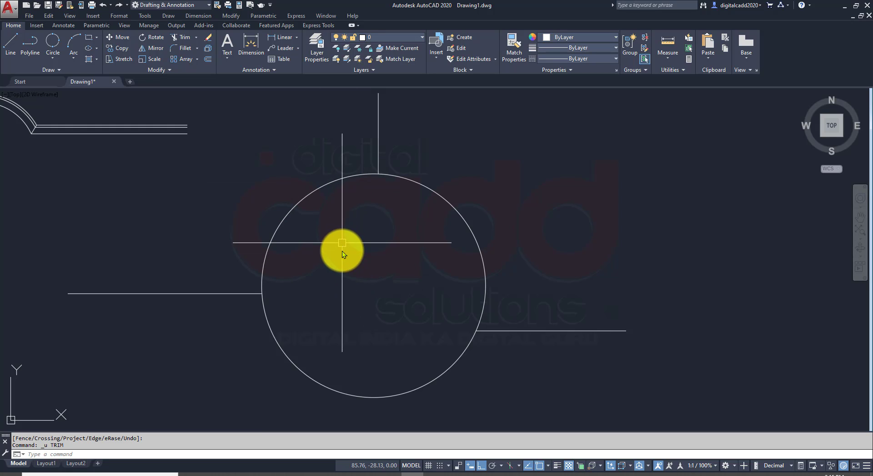
{"action": "mouse_move", "coordinate": [356, 269]}
{"action": "middle_mouse_down"}
{"action": "mouse_move", "coordinate": [262, 248]}
{"action": "mouse_move", "coordinate": [210, 247]}
{"action": "middle_mouse_up"}
{"action": "scroll", "coordinate": [234, 239], "scroll_direction": "down", "scroll_amount": 2}
{"action": "scroll", "coordinate": [206, 228], "scroll_direction": "up", "scroll_amount": 3}
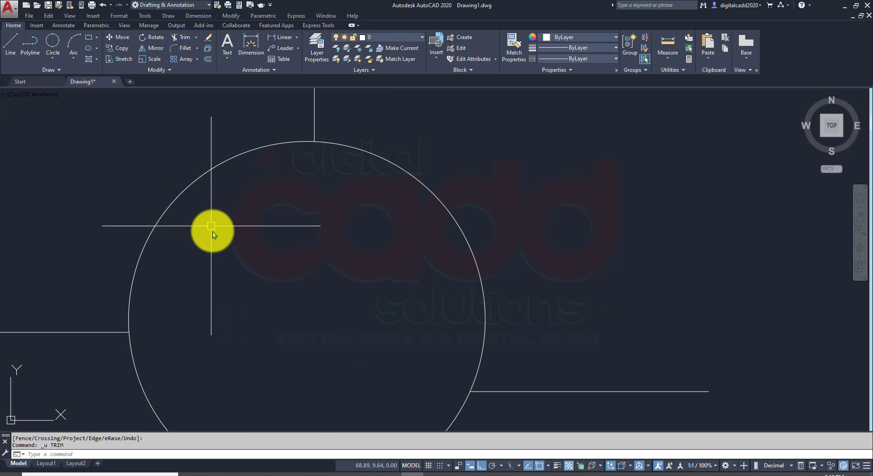
{"action": "scroll", "coordinate": [249, 233], "scroll_direction": "down", "scroll_amount": 2}
{"action": "mouse_move", "coordinate": [348, 252]}
{"action": "middle_mouse_down"}
{"action": "mouse_move", "coordinate": [302, 242]}
{"action": "mouse_move", "coordinate": [520, 232]}
{"action": "mouse_move", "coordinate": [371, 252]}
{"action": "middle_mouse_up"}
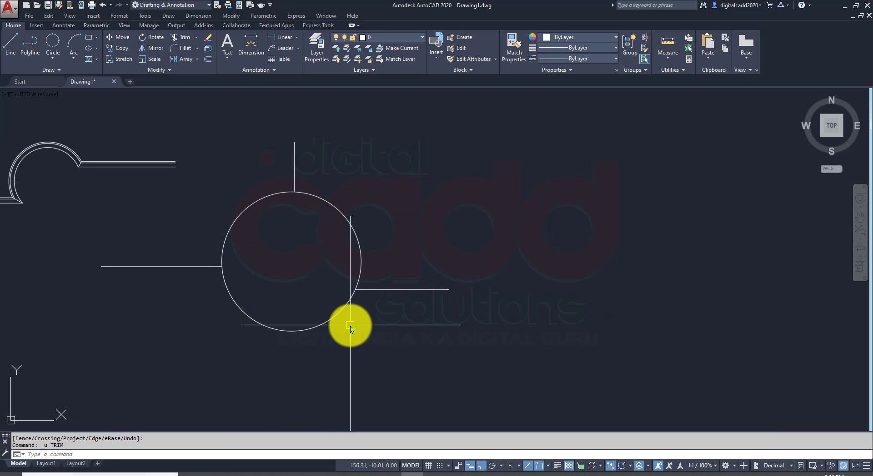
- Trim away the circle's upper-left arc and its lower arc, keeping the arc between the vertical line and the right horizontal line
{"action": "mouse_move", "coordinate": [375, 263]}
{"action": "middle_mouse_down"}
{"action": "mouse_move", "coordinate": [348, 274]}
{"action": "mouse_move", "coordinate": [348, 290]}
{"action": "mouse_move", "coordinate": [304, 230]}
{"action": "middle_mouse_up"}
{"action": "scroll", "coordinate": [302, 234], "scroll_direction": "up", "scroll_amount": 2}
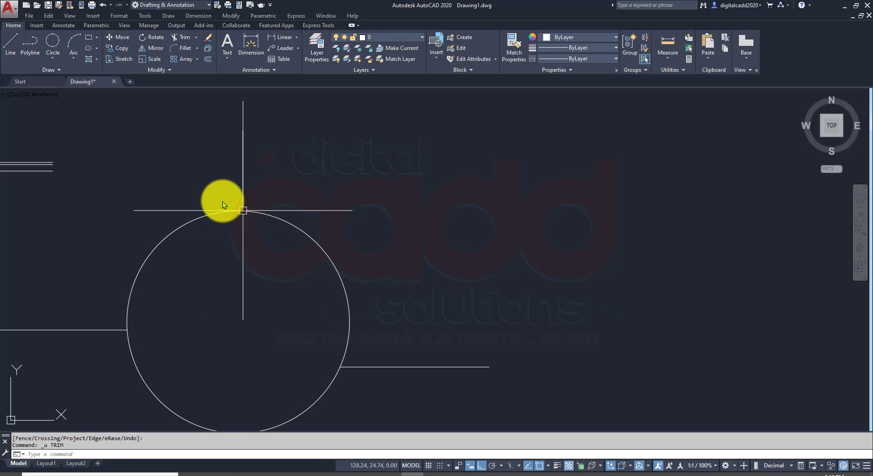
{"action": "type", "text": "TRE"}
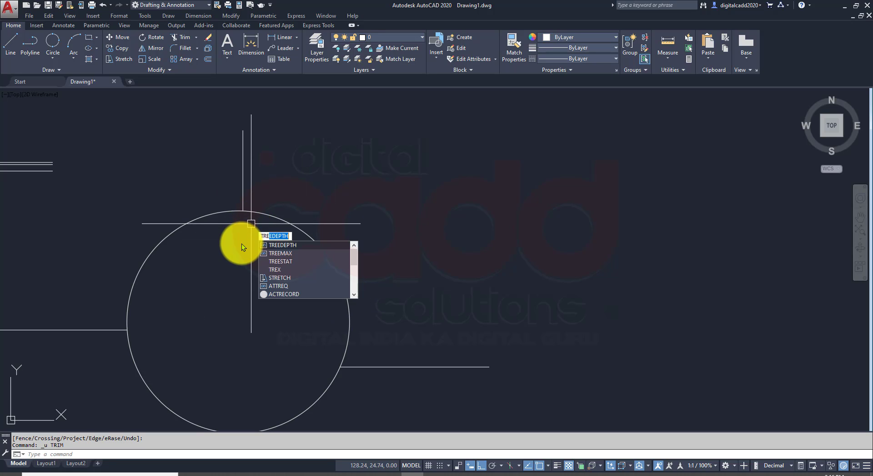
{"action": "key", "text": "BackSpace"}
{"action": "type", "text": "I"}
{"action": "key", "text": "Return"}
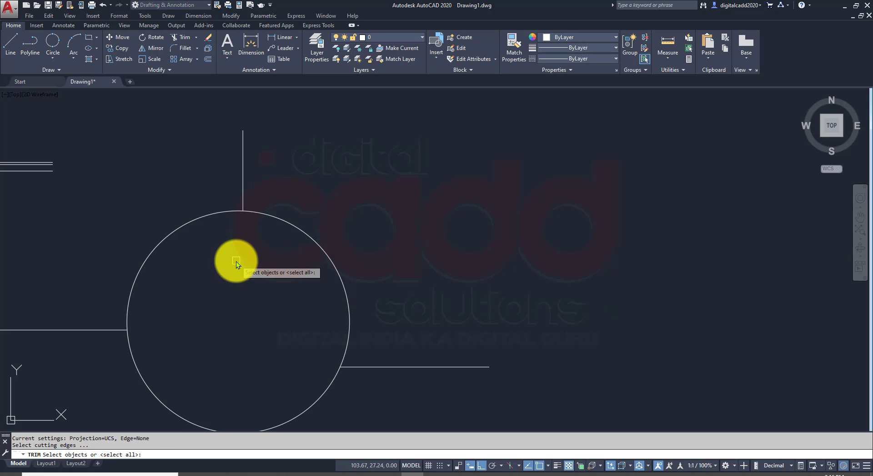
{"action": "left_click", "coordinate": [198, 217]}
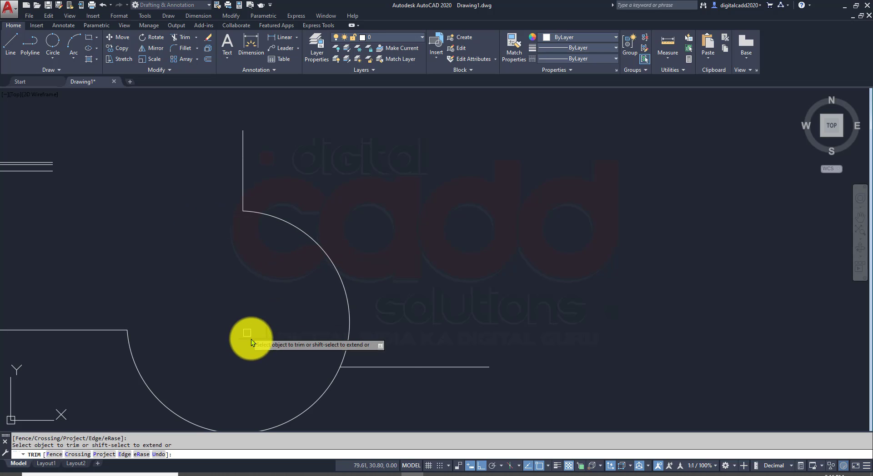
{"action": "left_click", "coordinate": [327, 388]}
{"action": "key", "text": "Escape"}
- Join the vertical line, the remaining arc and the right horizontal line into one polyline
{"action": "type", "text": "j"}
{"action": "key", "text": "Return"}
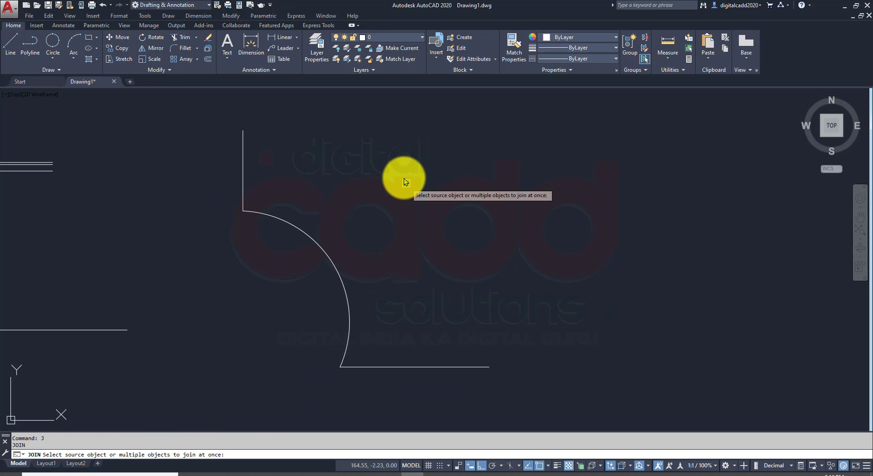
{"action": "left_click", "coordinate": [403, 176]}
{"action": "left_click", "coordinate": [208, 401]}
{"action": "key", "text": "Return"}
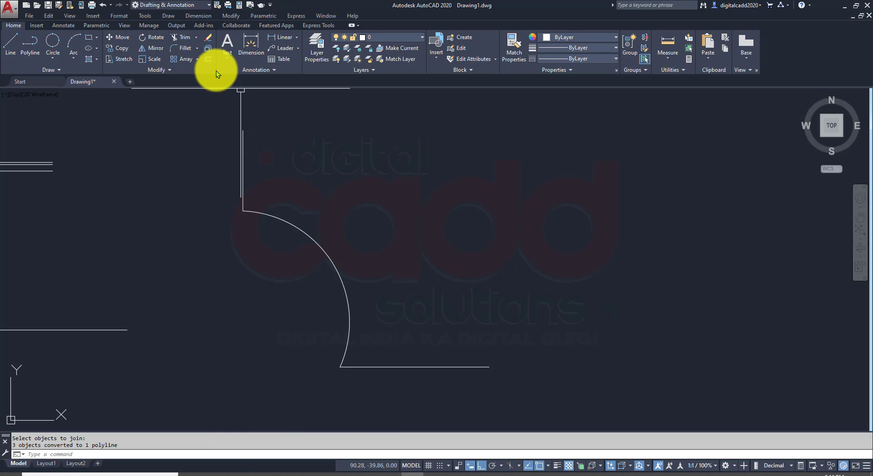
- Offset the joined vertical-line, arc and horizontal-line profile by 3 toward its upper-right side
{"action": "left_click", "coordinate": [207, 59]}
{"action": "key", "text": "Return"}
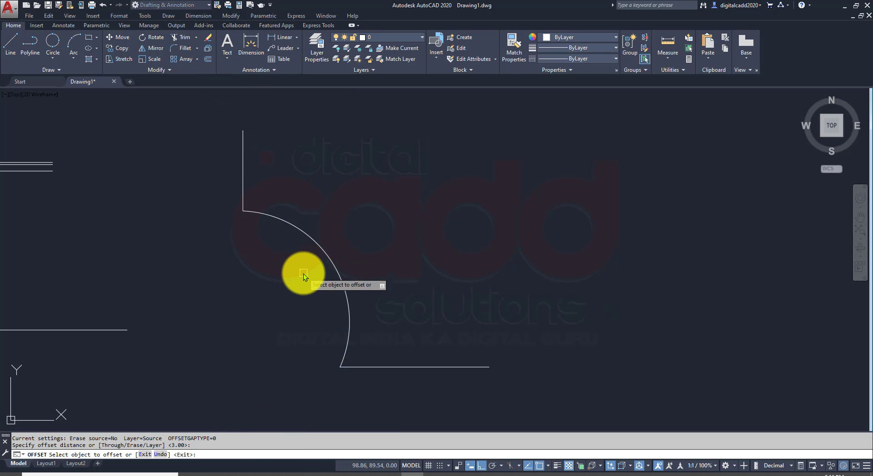
{"action": "left_click", "coordinate": [321, 249]}
{"action": "left_click", "coordinate": [354, 224]}
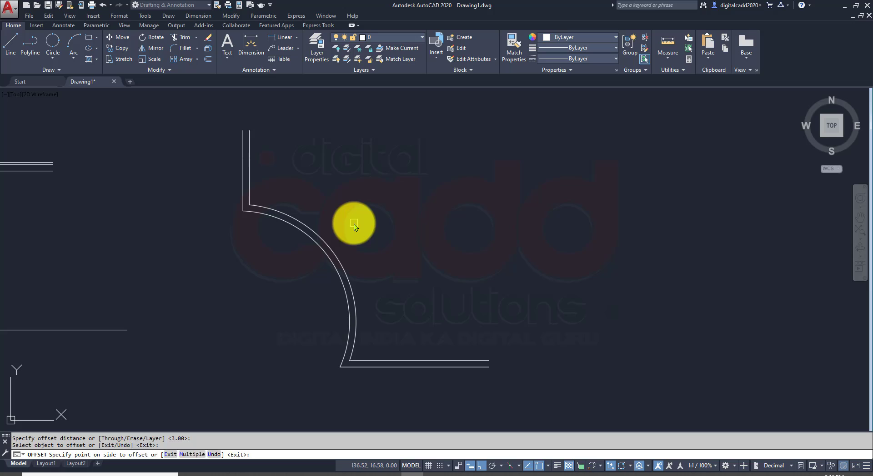
- Offset the new parallel copy of the profile by 4 toward its upper-right side
{"action": "left_click", "coordinate": [337, 252]}
{"action": "type", "text": "4"}
{"action": "key", "text": "Return"}
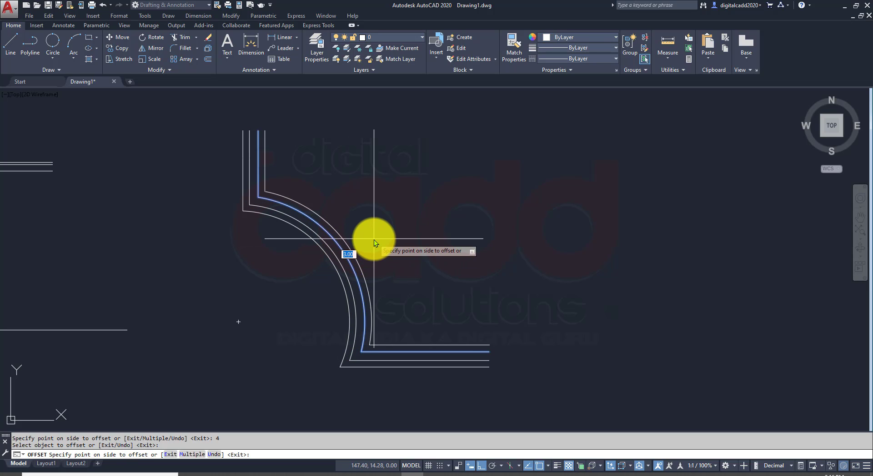
- Offset the outermost parallel copy of the line-and-arc profile by 5 toward its upper-right side
{"action": "type", "text": "5"}
{"action": "key", "text": "Return"}
{"action": "key", "text": "Return"}
- Draw a horizontal line above the offset profiles, continuing into a vertical line down along their right side
{"action": "mouse_move", "coordinate": [394, 278]}
{"action": "middle_mouse_down"}
{"action": "mouse_move", "coordinate": [345, 244]}
{"action": "mouse_move", "coordinate": [350, 282]}
{"action": "mouse_move", "coordinate": [329, 293]}
{"action": "mouse_move", "coordinate": [337, 290]}
{"action": "mouse_move", "coordinate": [337, 321]}
{"action": "mouse_move", "coordinate": [286, 358]}
{"action": "middle_mouse_up"}
{"action": "scroll", "coordinate": [337, 291], "scroll_direction": "down", "scroll_amount": 1}
{"action": "left_click", "coordinate": [11, 42]}
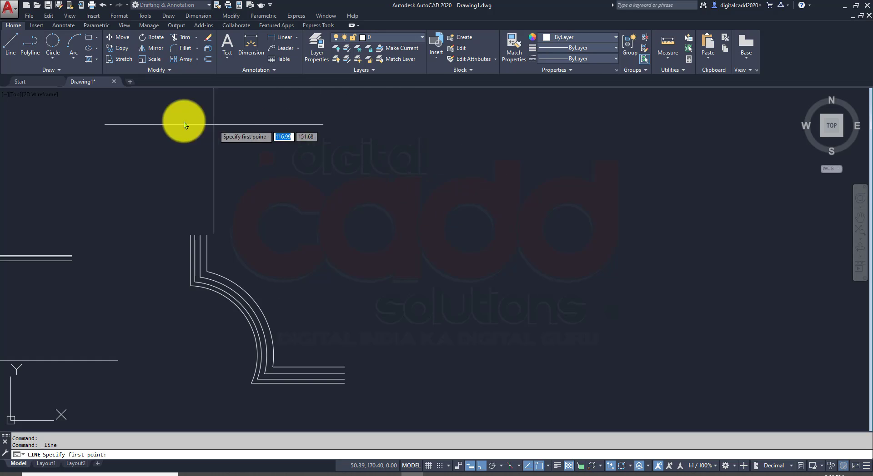
{"action": "left_click", "coordinate": [137, 104]}
{"action": "scroll", "coordinate": [579, 129], "scroll_direction": "down", "scroll_amount": 4}
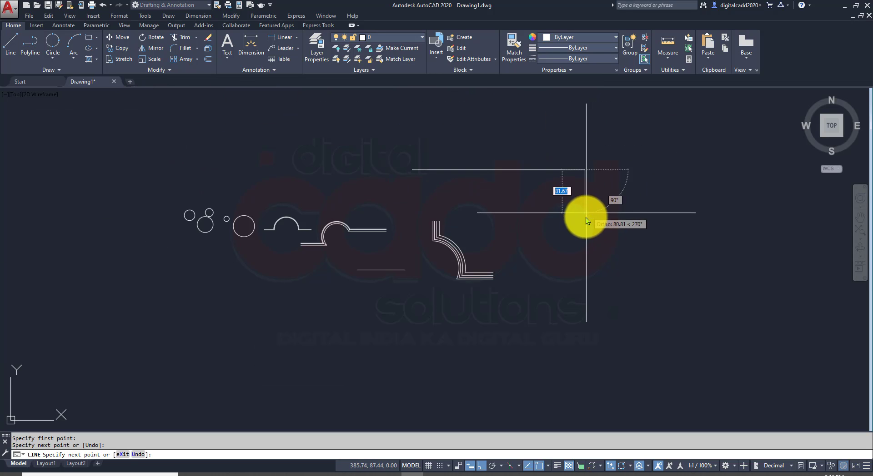
{"action": "left_click", "coordinate": [600, 372]}
{"action": "key", "text": "Return"}
- Extend the profiles' horizontal ends to the vertical line on the right and their vertical ends up to the horizontal line
{"action": "scroll", "coordinate": [528, 249], "scroll_direction": "up", "scroll_amount": 2}
{"action": "middle_click_drag", "start_coordinate": [528, 249], "coordinate": [383, 258]}
{"action": "type", "text": "ex"}
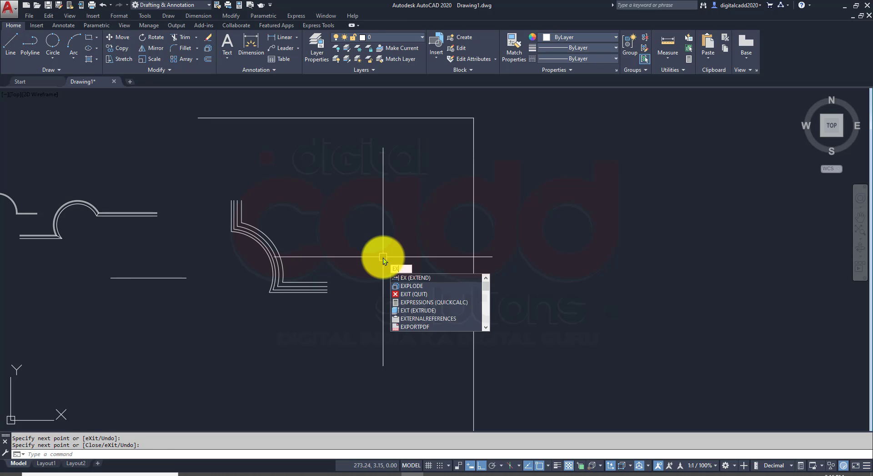
{"action": "key", "text": "Return"}
{"action": "key", "text": "Return"}
{"action": "left_click", "coordinate": [318, 266]}
{"action": "left_click", "coordinate": [300, 327]}
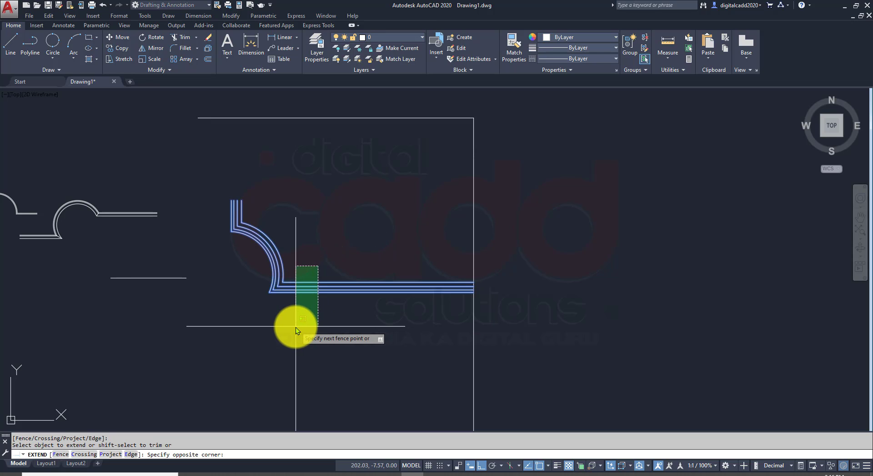
{"action": "left_click", "coordinate": [274, 212]}
{"action": "left_click", "coordinate": [209, 216]}
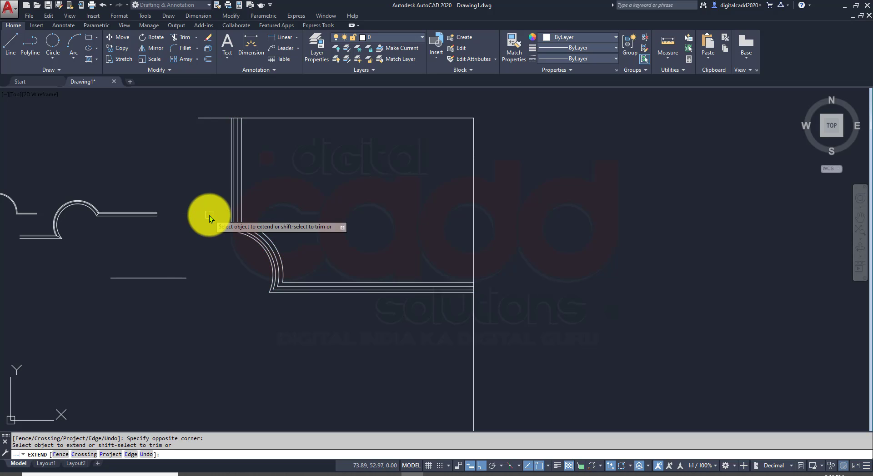
{"action": "key", "text": "Return"}
- Draw a rectangle 4 wide and 5 high in the empty space right of the extended profiles
{"action": "middle_click_drag", "start_coordinate": [400, 236], "coordinate": [413, 260]}
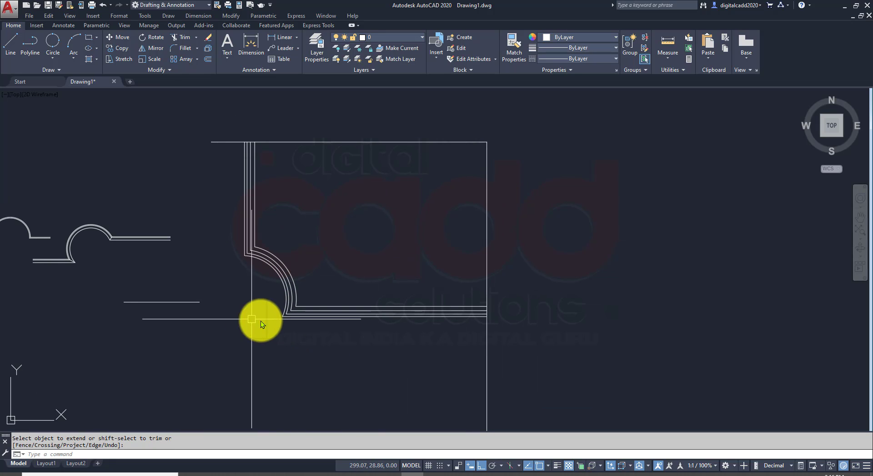
{"action": "middle_click_drag", "start_coordinate": [410, 273], "coordinate": [357, 288]}
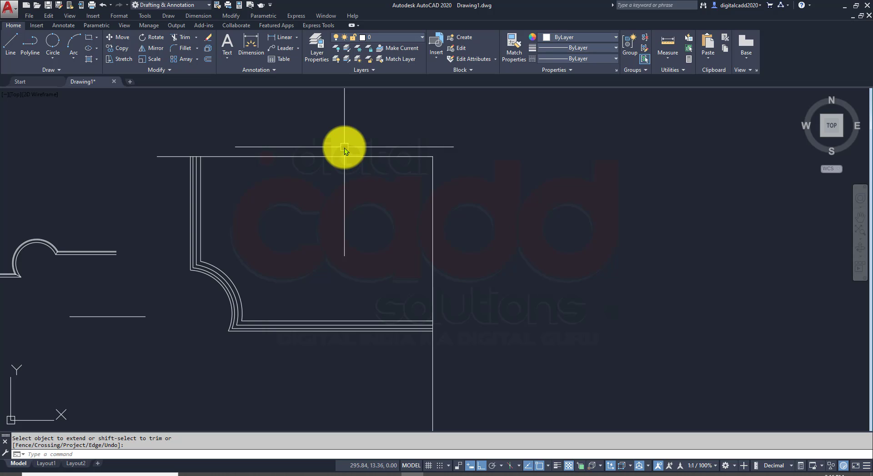
{"action": "scroll", "coordinate": [362, 248], "scroll_direction": "down", "scroll_amount": 2}
{"action": "middle_click_drag", "start_coordinate": [411, 285], "coordinate": [178, 265]}
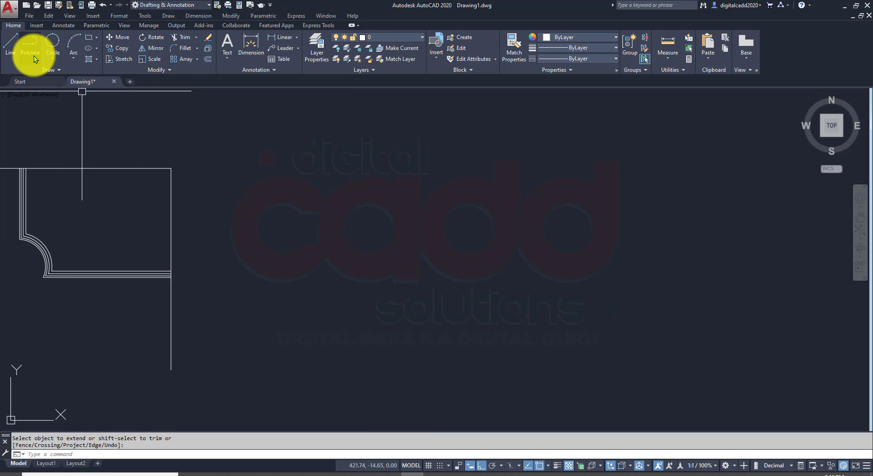
{"action": "left_click", "coordinate": [93, 40]}
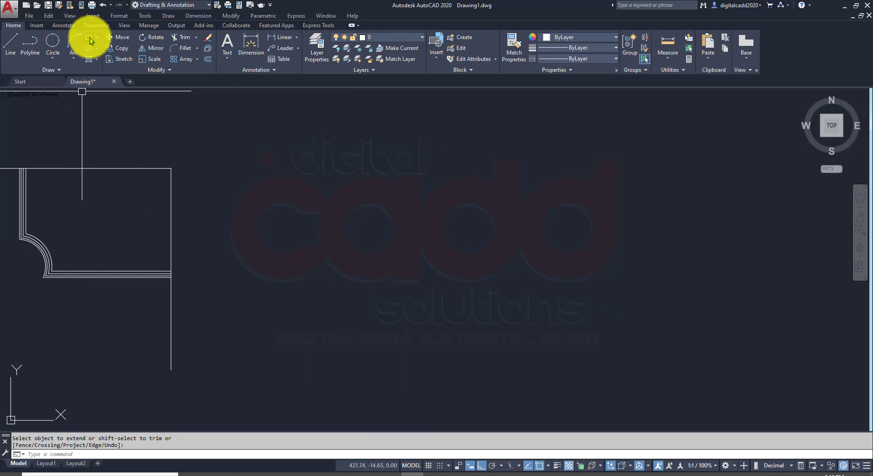
{"action": "left_click", "coordinate": [400, 387]}
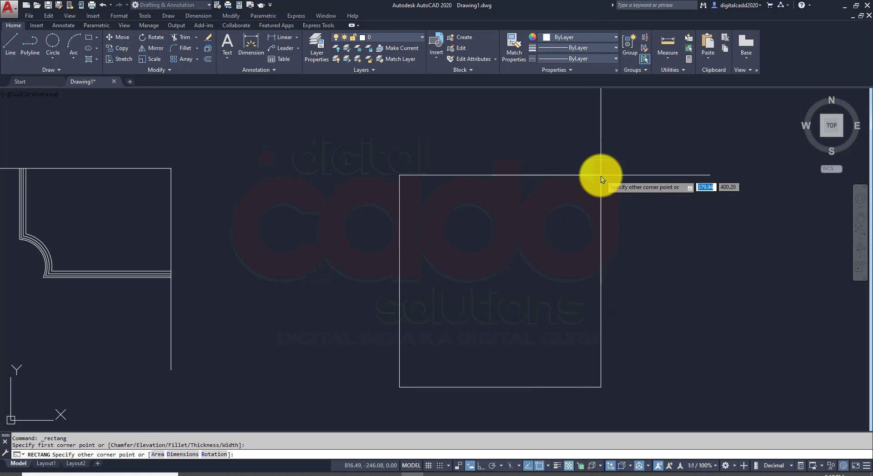
{"action": "type", "text": "4,5"}
{"action": "key", "text": "Return"}
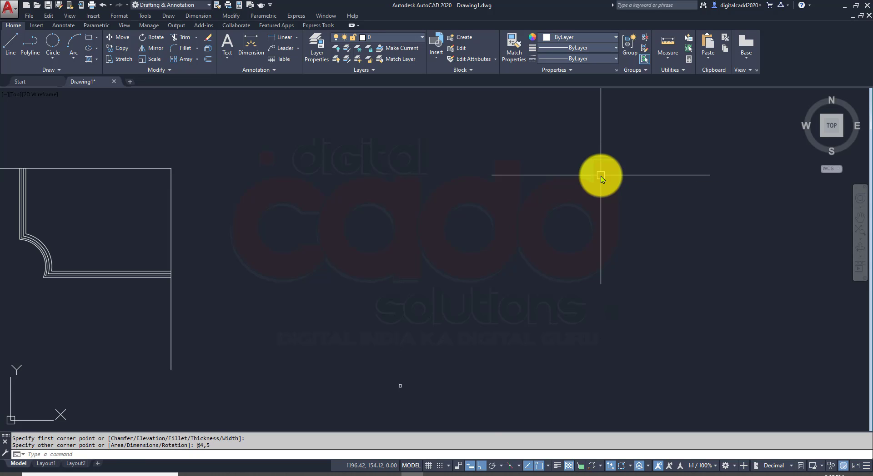
- Draw a circle with radius 1 centred on the rectangle's upper-right corner
{"action": "scroll", "coordinate": [400, 391], "scroll_direction": "up", "scroll_amount": 9}
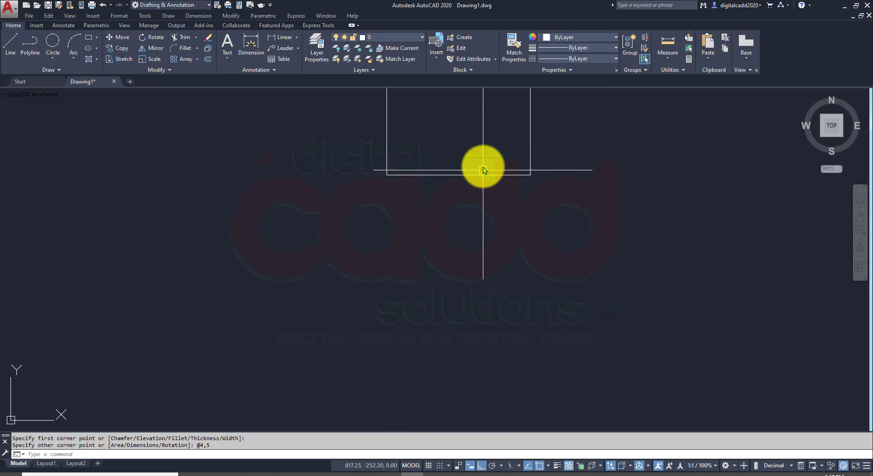
{"action": "middle_click_drag", "start_coordinate": [469, 175], "coordinate": [335, 348]}
{"action": "scroll", "coordinate": [342, 323], "scroll_direction": "up", "scroll_amount": 2}
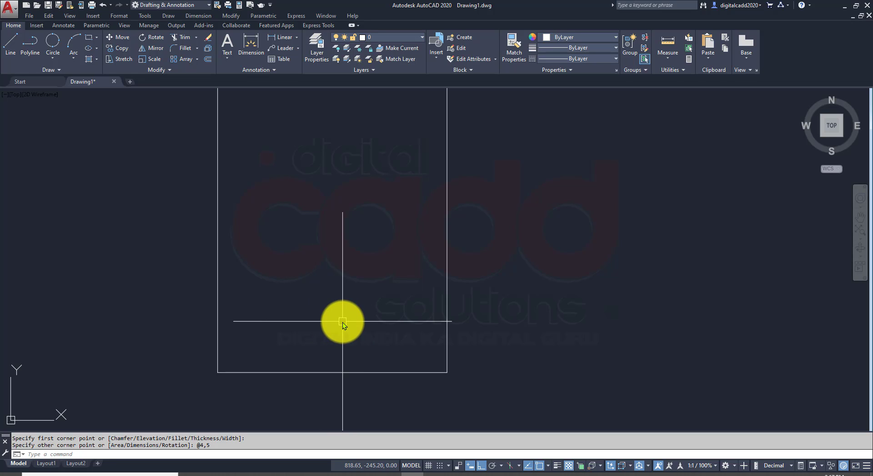
{"action": "mouse_move", "coordinate": [362, 244]}
{"action": "middle_mouse_down"}
{"action": "mouse_move", "coordinate": [359, 263]}
{"action": "mouse_move", "coordinate": [391, 259]}
{"action": "middle_mouse_up"}
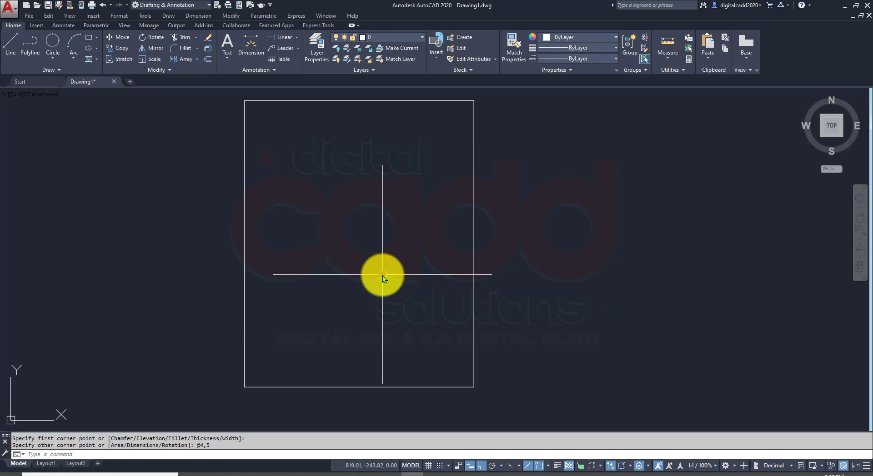
{"action": "middle_click_drag", "start_coordinate": [386, 276], "coordinate": [348, 296]}
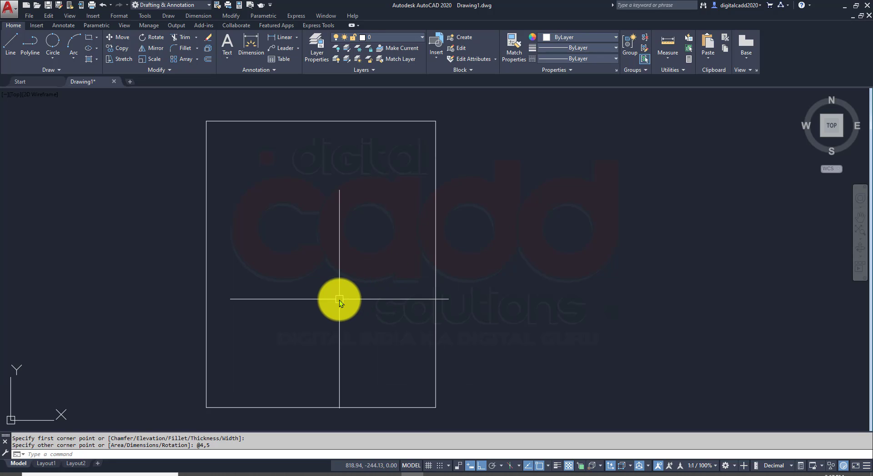
{"action": "type", "text": "c"}
{"action": "key", "text": "Return"}
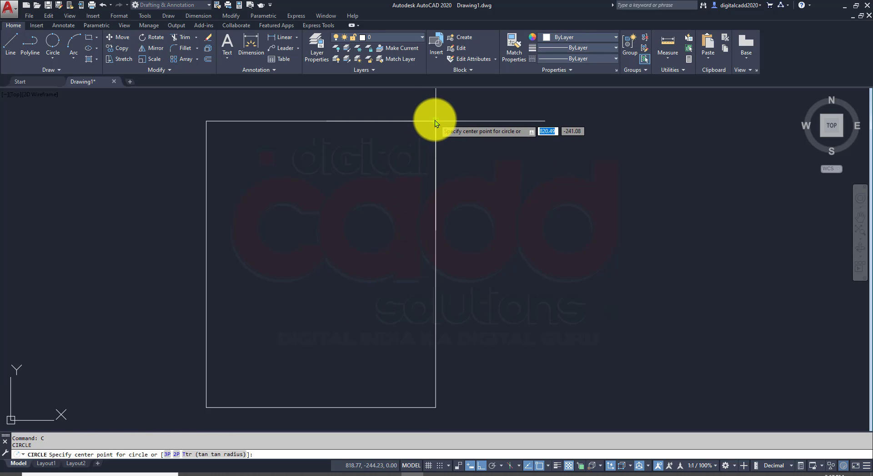
{"action": "left_click", "coordinate": [435, 121]}
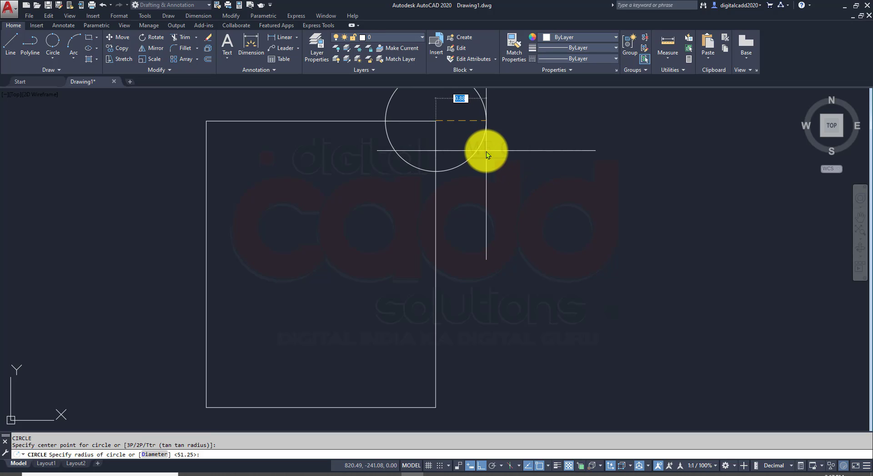
{"action": "type", "text": "1"}
{"action": "key", "text": "Return"}
- Draw circles with the same radius of 1 centred on the rectangle's lower-right, lower-left and upper-left corners
{"action": "key", "text": "Return"}
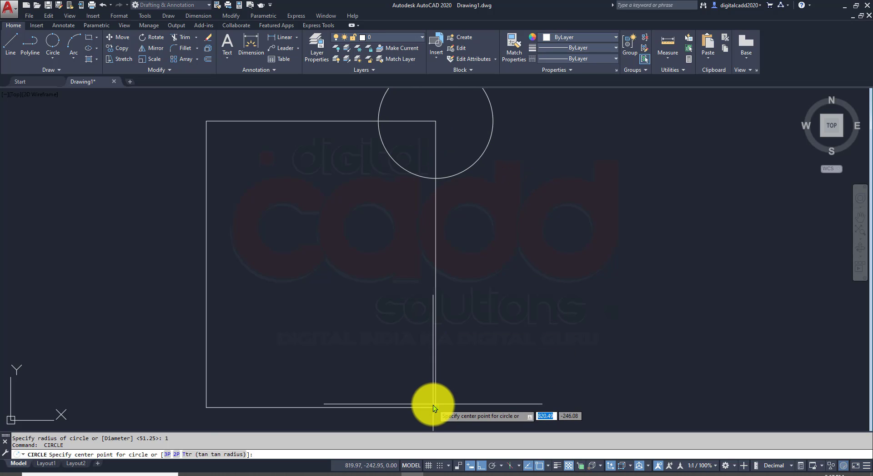
{"action": "left_click", "coordinate": [435, 408]}
{"action": "key", "text": "Return"}
{"action": "key", "text": "Return"}
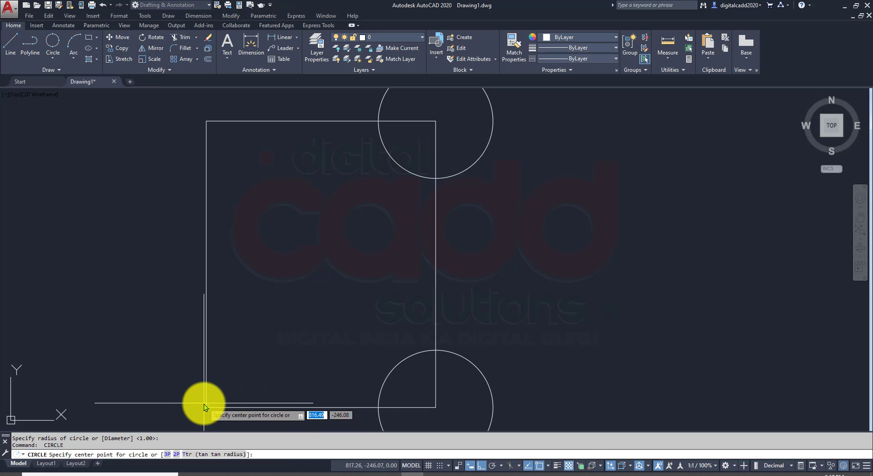
{"action": "left_click", "coordinate": [205, 407]}
{"action": "key", "text": "Return"}
{"action": "key", "text": "Return"}
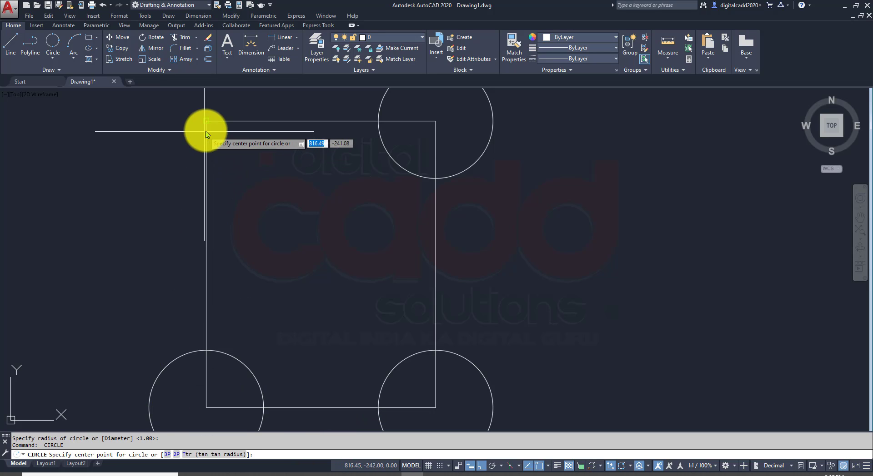
{"action": "left_click", "coordinate": [207, 121]}
{"action": "key", "text": "Return"}
{"action": "scroll", "coordinate": [324, 224], "scroll_direction": "down", "scroll_amount": 2}
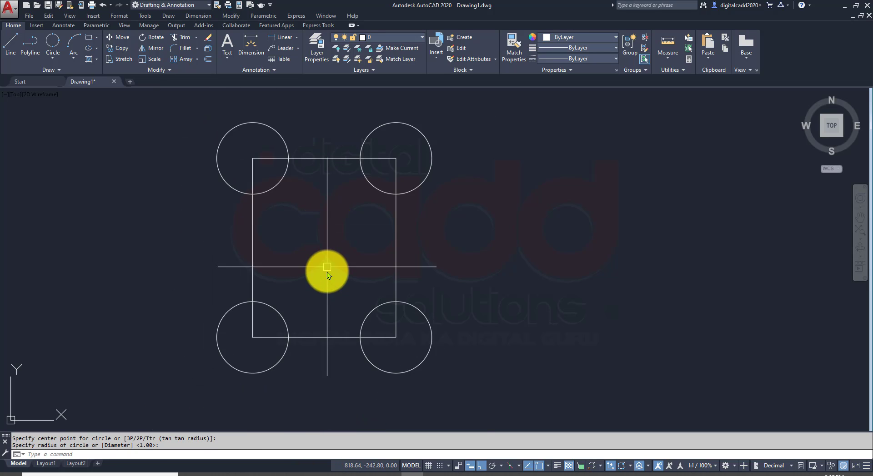
{"action": "middle_click_drag", "start_coordinate": [327, 272], "coordinate": [349, 252]}
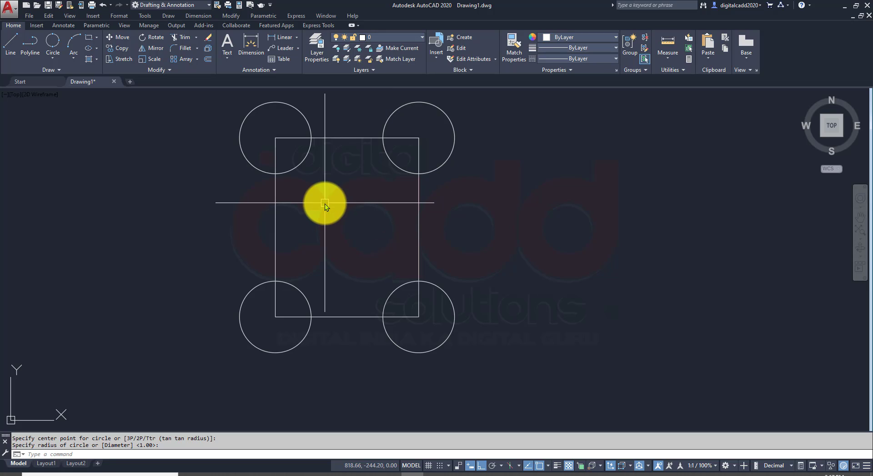
{"action": "middle_click_drag", "start_coordinate": [351, 240], "coordinate": [315, 237]}
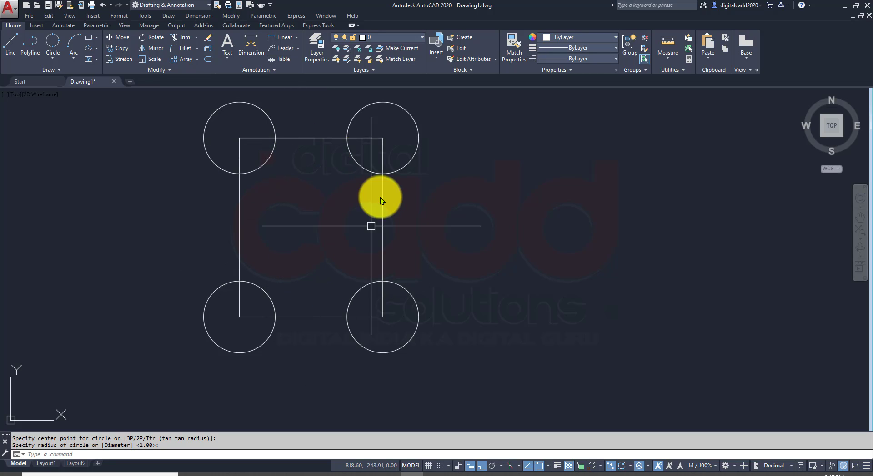
{"action": "left_click", "coordinate": [78, 73]}
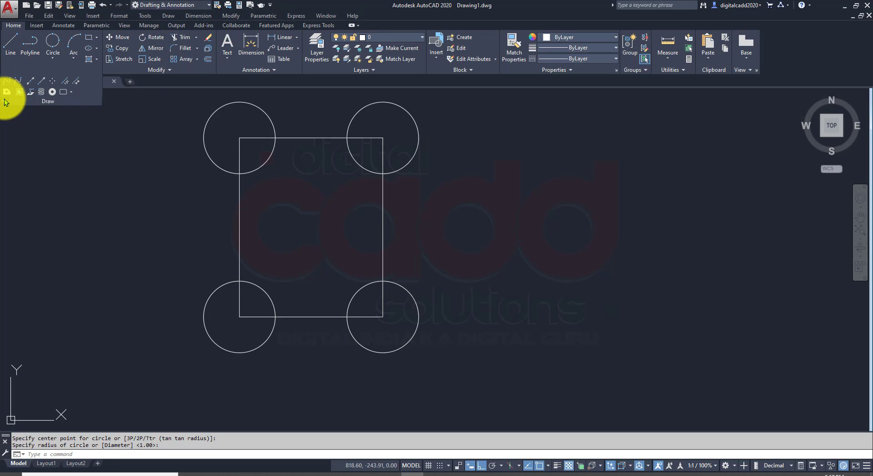
{"action": "left_click", "coordinate": [71, 93]}
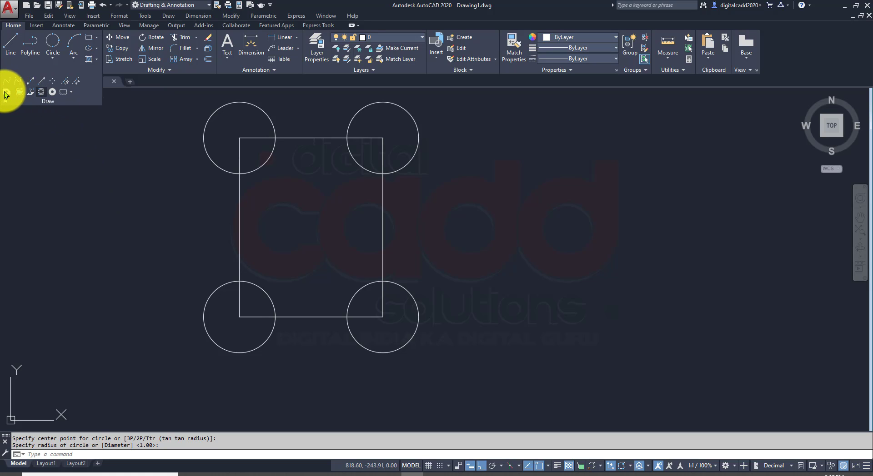
{"action": "key", "text": "Escape"}
{"action": "key", "text": "Escape"}
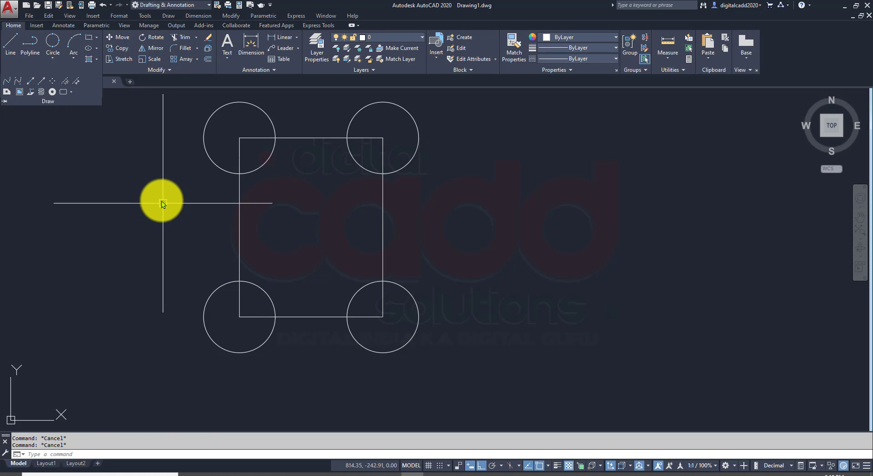
{"action": "left_click", "coordinate": [153, 199]}
{"action": "left_click", "coordinate": [96, 242]}
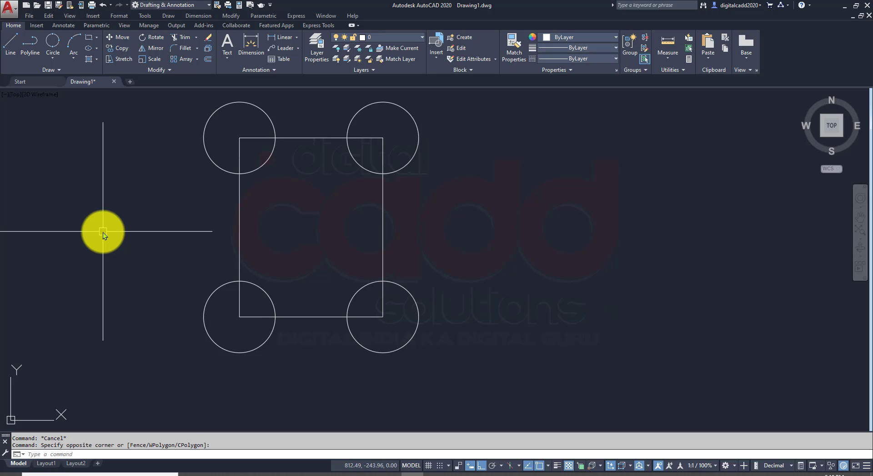
- Create a polyline boundary from the area enclosed by the rectangle's edges and the four corner circles
{"action": "type", "text": "BO"}
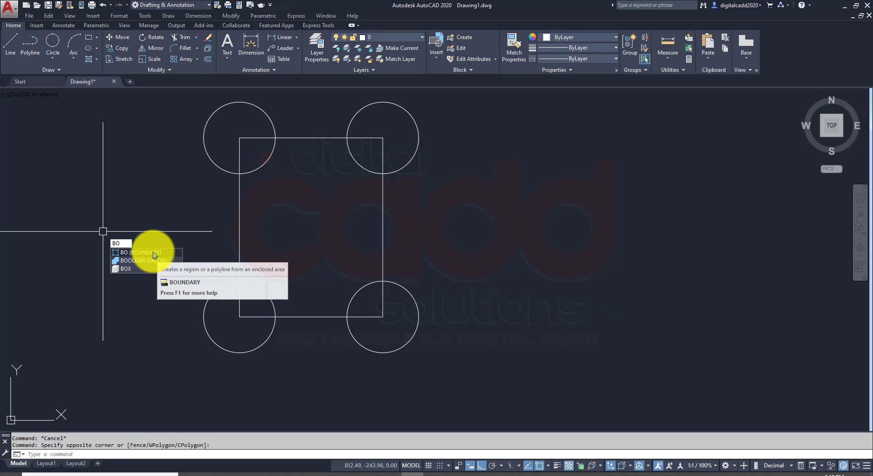
{"action": "key", "text": "Escape"}
{"action": "key", "text": "Return"}
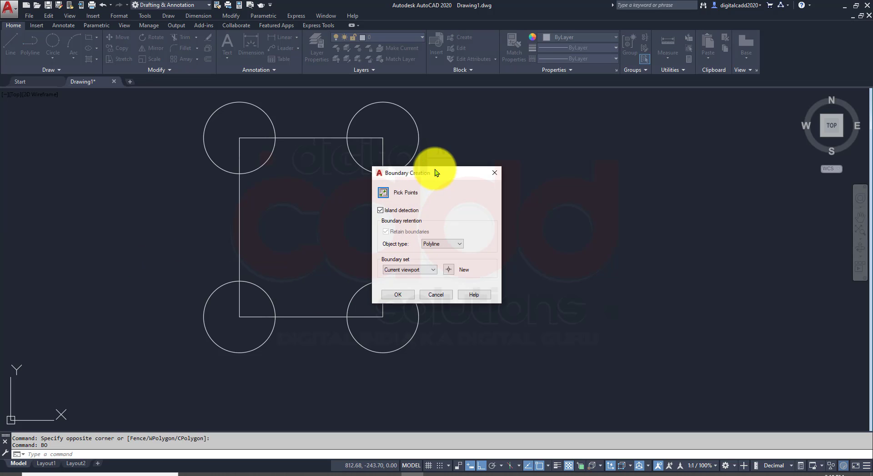
{"action": "left_click_drag", "start_coordinate": [435, 173], "coordinate": [632, 127]}
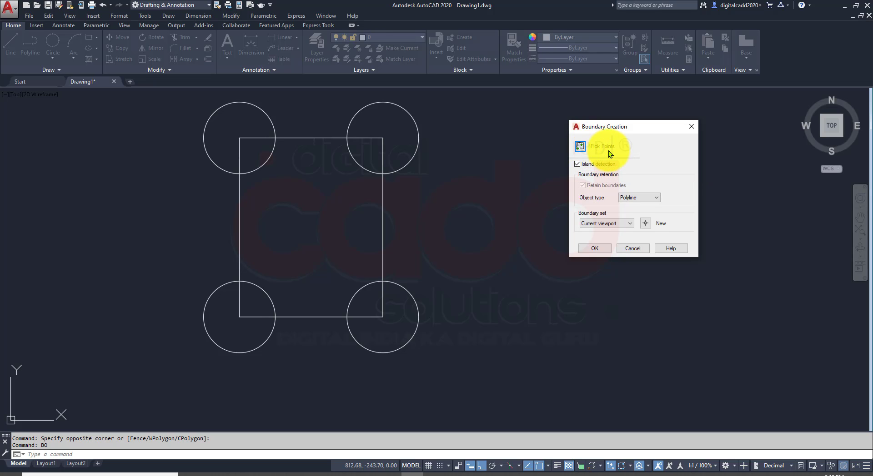
{"action": "left_click", "coordinate": [579, 146]}
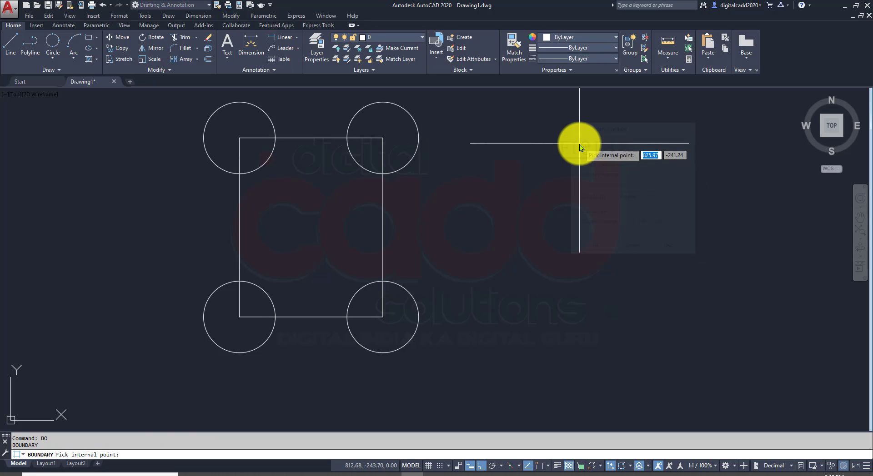
{"action": "left_click", "coordinate": [307, 233]}
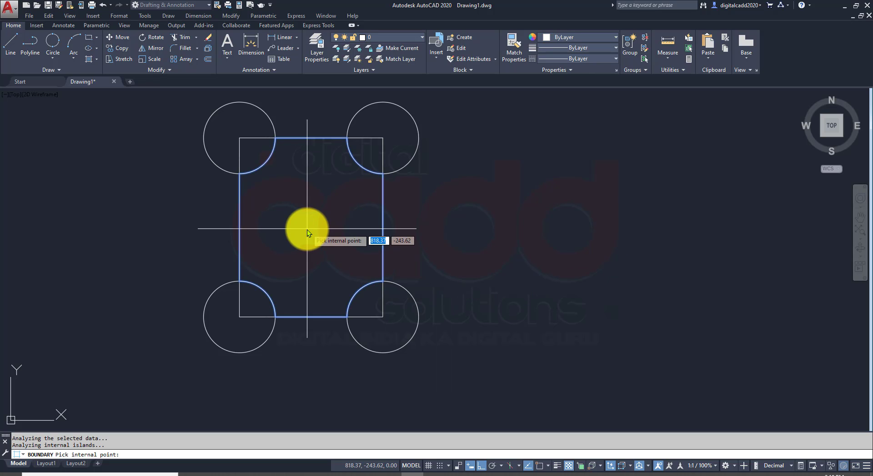
{"action": "key", "text": "Return"}
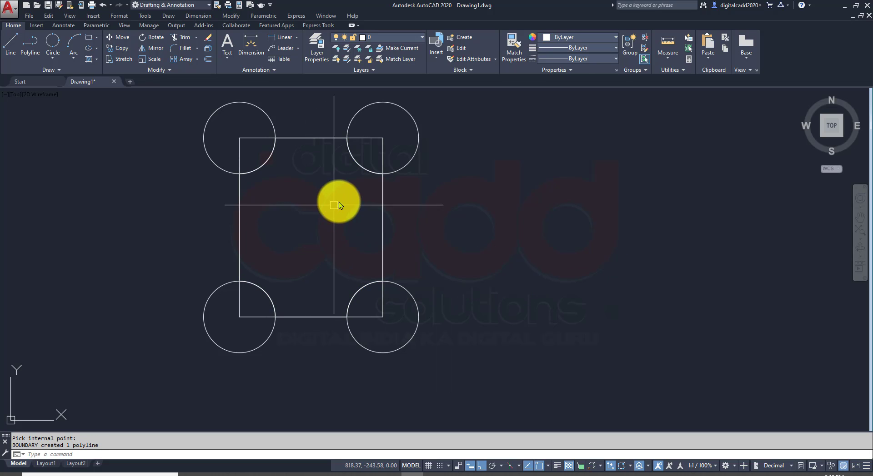
- Move the boundary polyline out of the rectangle into the empty space to its right
{"action": "left_click", "coordinate": [383, 193]}
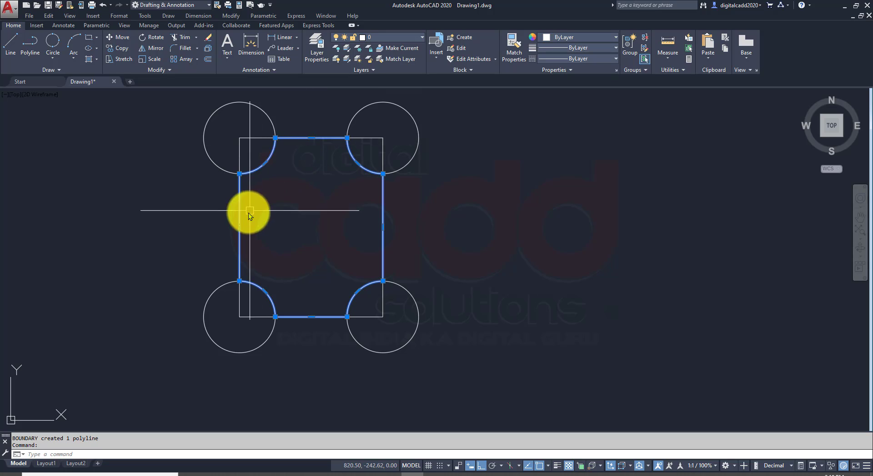
{"action": "left_click", "coordinate": [122, 37]}
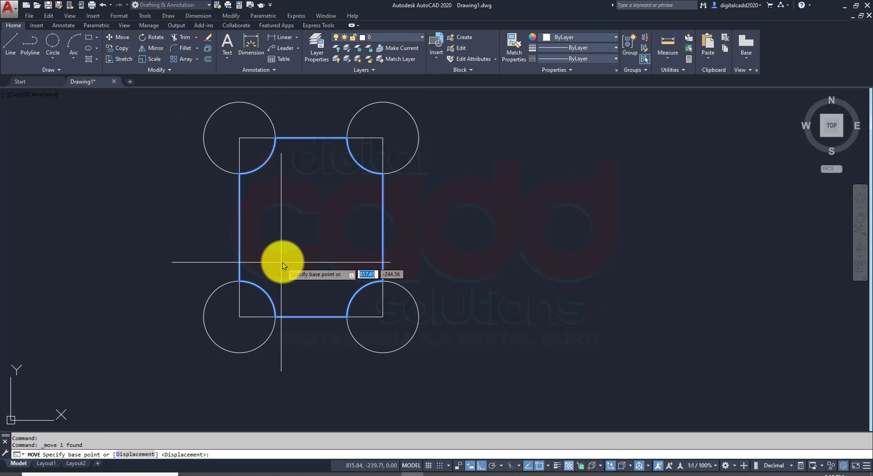
{"action": "left_click", "coordinate": [283, 259]}
{"action": "left_click", "coordinate": [591, 257]}
{"action": "key", "text": "space"}
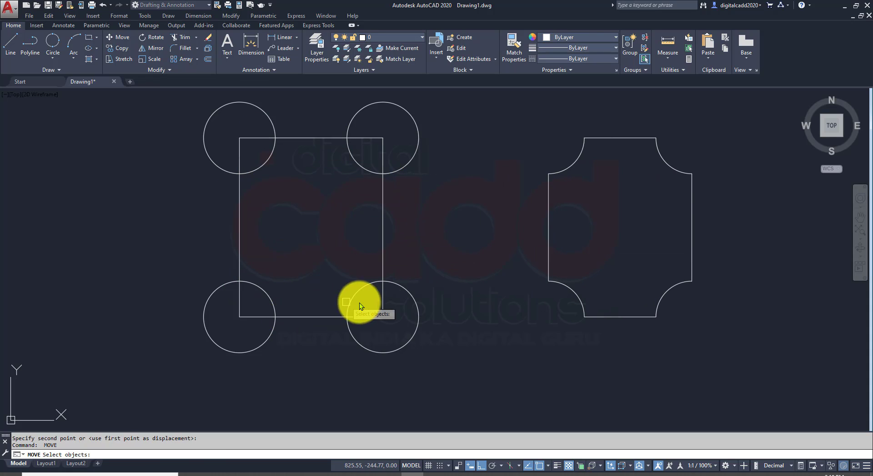
{"action": "key", "text": "Escape"}
{"action": "left_click", "coordinate": [678, 164]}
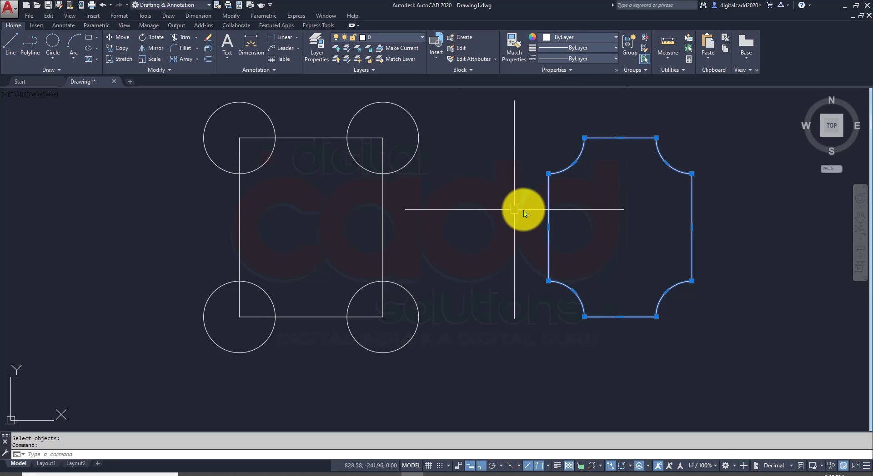
{"action": "key", "text": "Escape"}
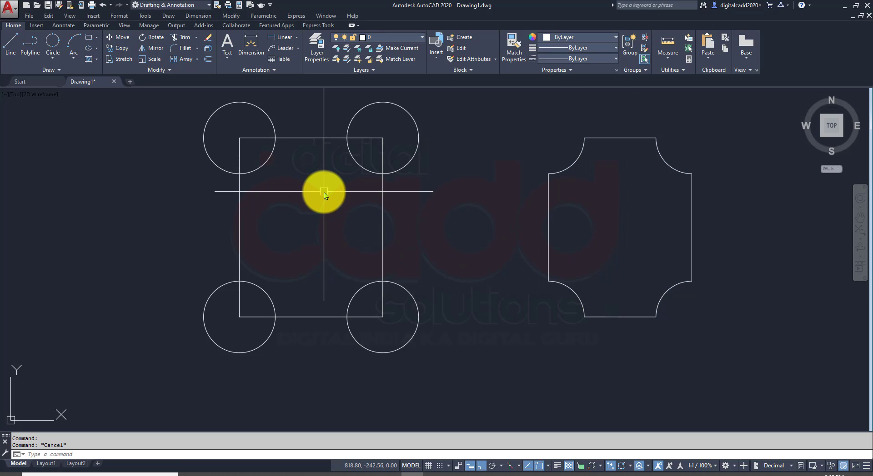
- Create a second polyline boundary from the area between the rectangle and corner circles, and move it to the left of the rectangle
{"action": "type", "text": "BO"}
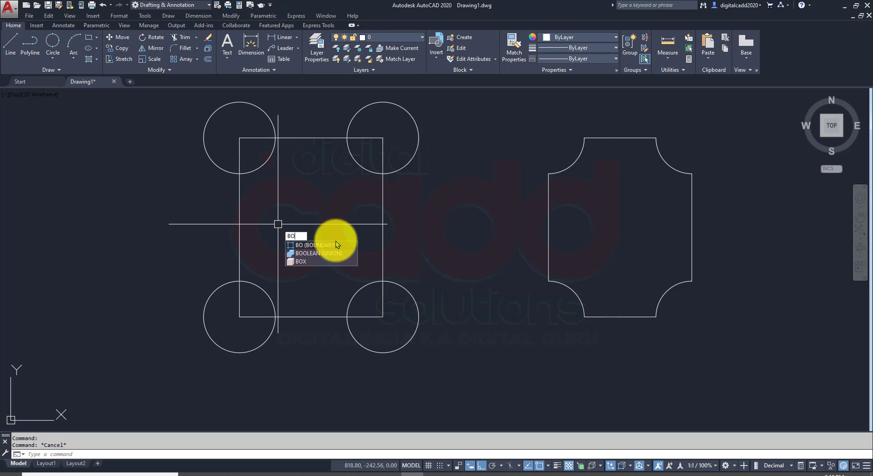
{"action": "left_click", "coordinate": [336, 246]}
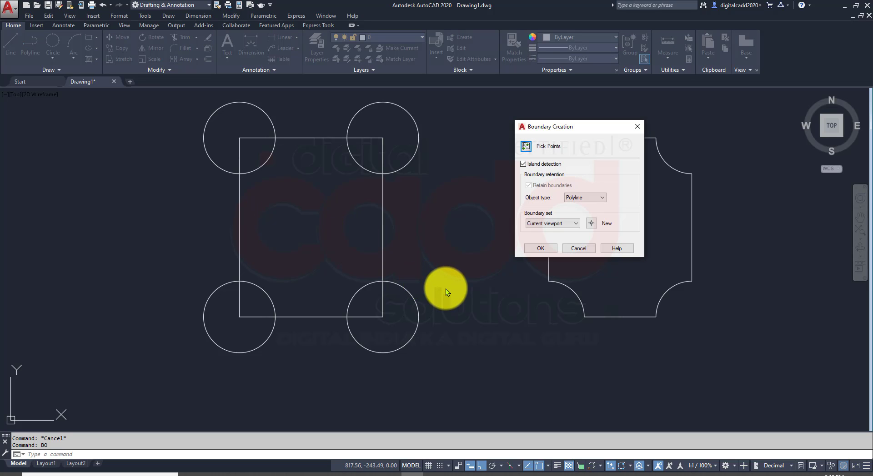
{"action": "left_click", "coordinate": [525, 149]}
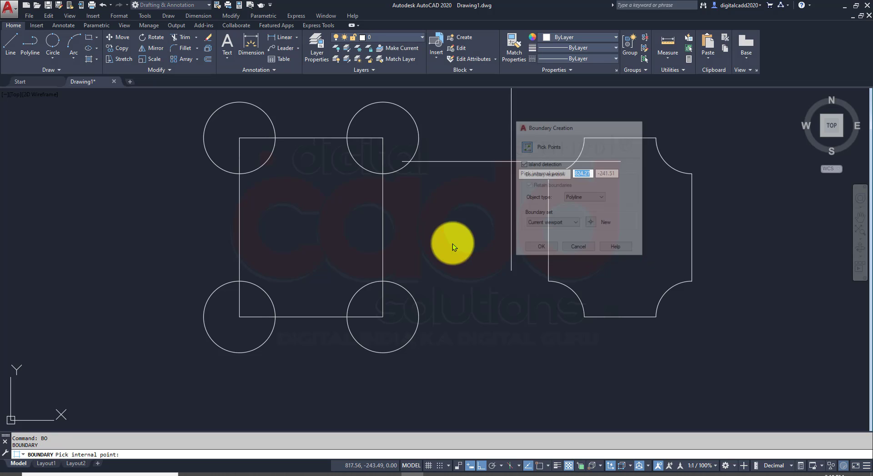
{"action": "left_click", "coordinate": [298, 204]}
{"action": "key", "text": "Return"}
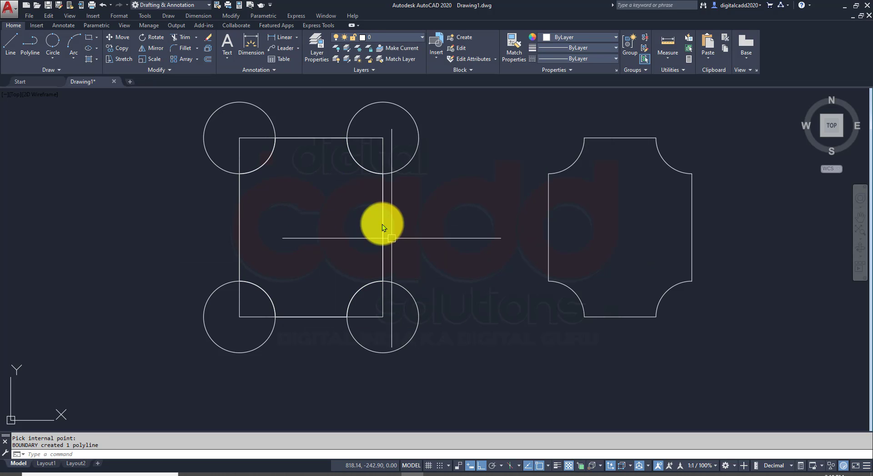
{"action": "left_click", "coordinate": [368, 173]}
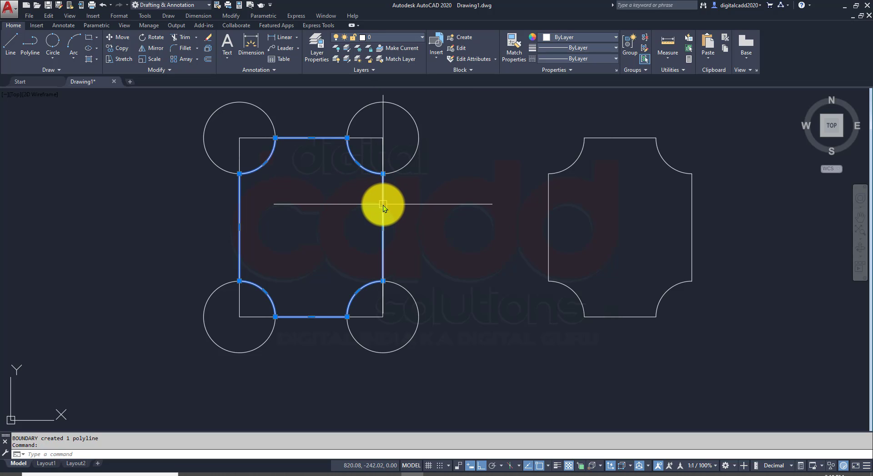
{"action": "mouse_move", "coordinate": [382, 205]}
{"action": "left_mouse_down"}
{"action": "mouse_move", "coordinate": [227, 220]}
{"action": "mouse_move", "coordinate": [138, 197]}
{"action": "left_mouse_up"}
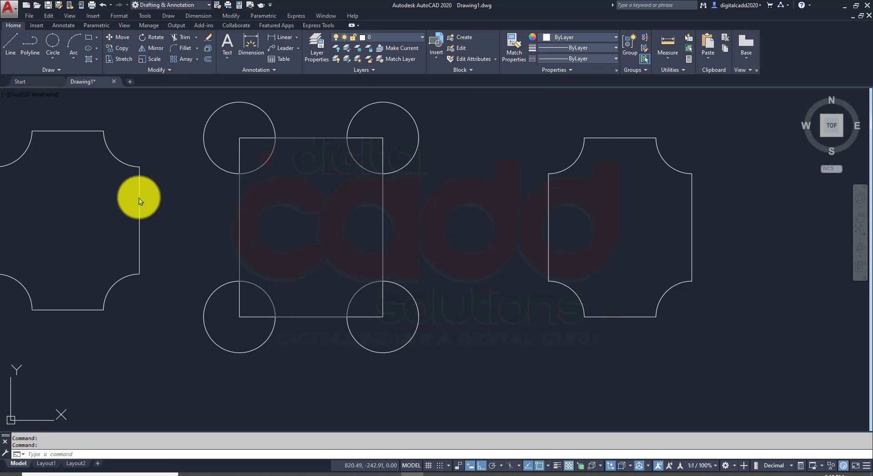
- Trim the rectangle's corners and the outer parts of the four circles, leaving only the outline with concave corners
{"action": "mouse_move", "coordinate": [320, 222]}
{"action": "middle_mouse_down"}
{"action": "mouse_move", "coordinate": [337, 245]}
{"action": "mouse_move", "coordinate": [359, 244]}
{"action": "middle_mouse_up"}
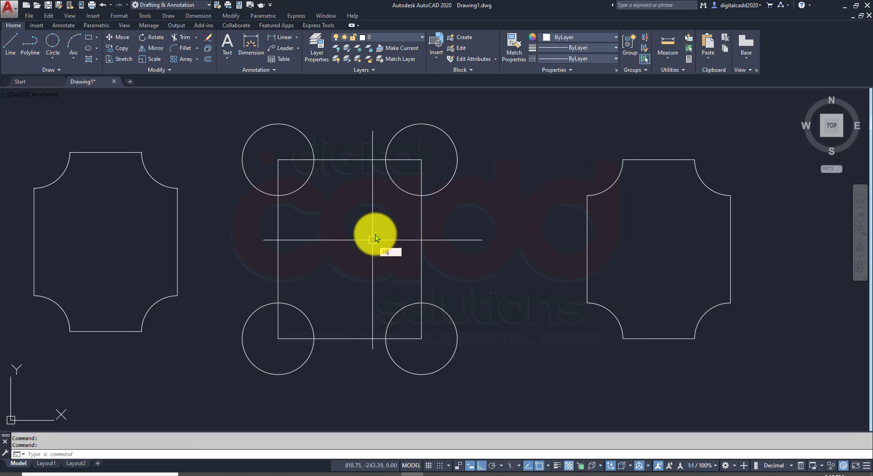
{"action": "key", "text": "Return"}
{"action": "left_click", "coordinate": [431, 156]}
{"action": "left_click", "coordinate": [414, 172]}
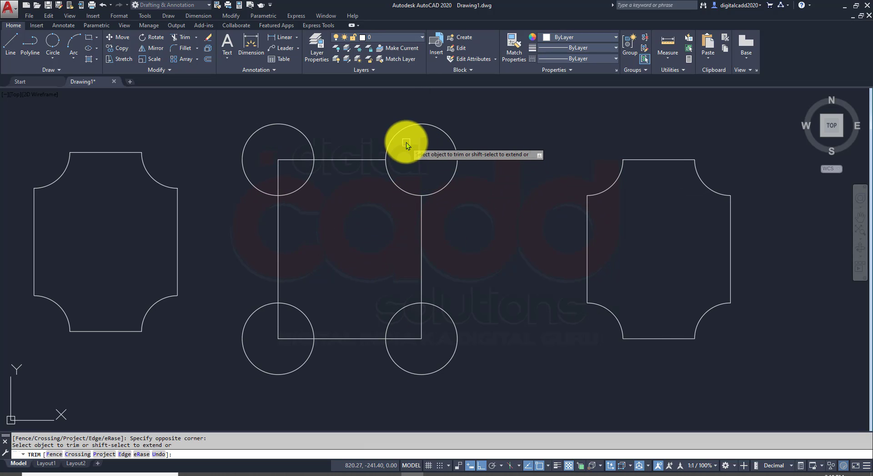
{"action": "left_click", "coordinate": [401, 132]}
{"action": "left_click", "coordinate": [457, 332]}
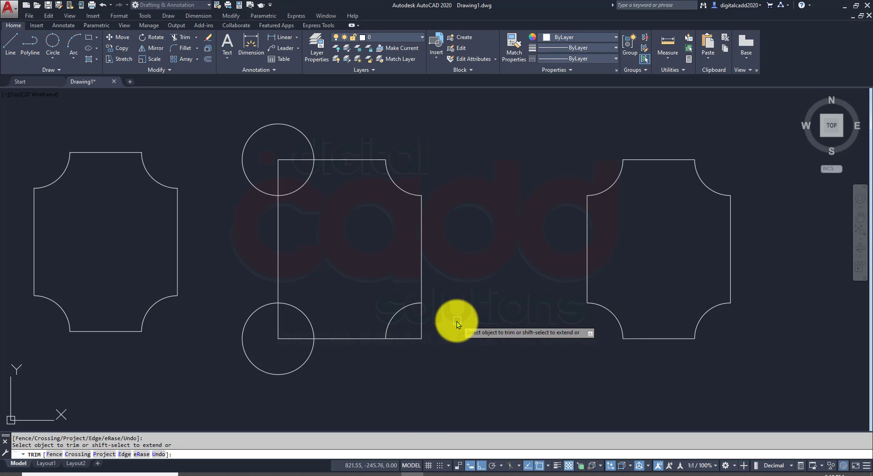
{"action": "left_click", "coordinate": [305, 393]}
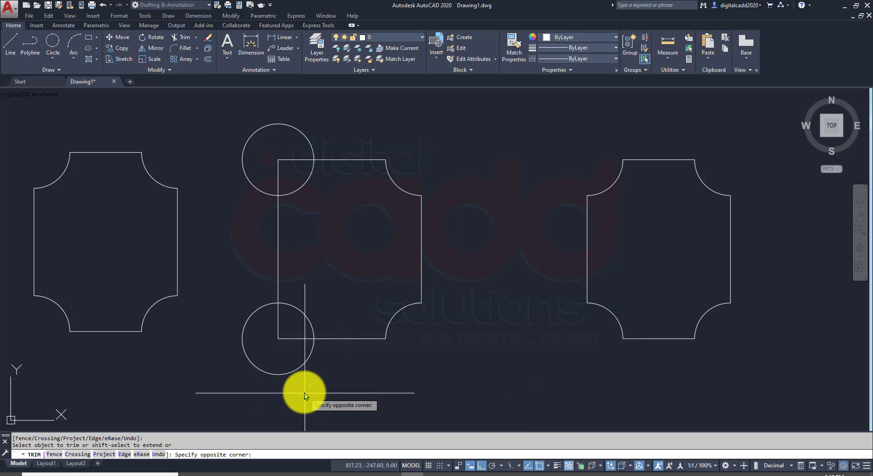
{"action": "left_click", "coordinate": [244, 337]}
{"action": "left_click", "coordinate": [298, 109]}
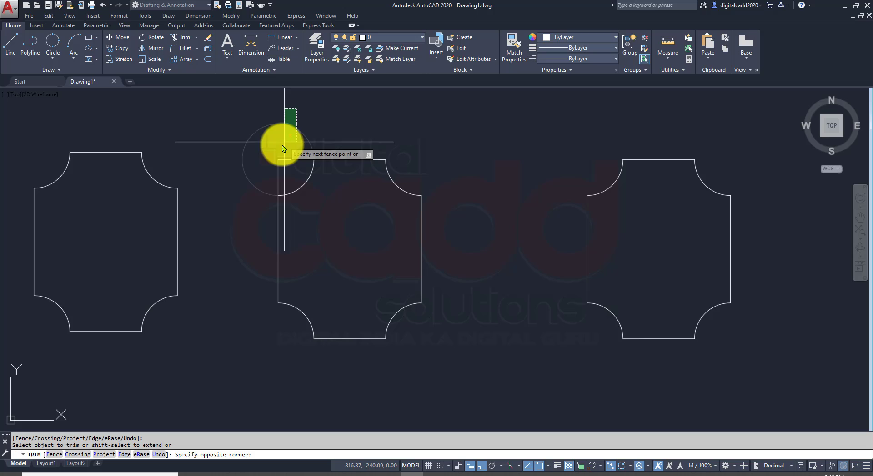
{"action": "left_click", "coordinate": [246, 167]}
{"action": "key", "text": "Return"}
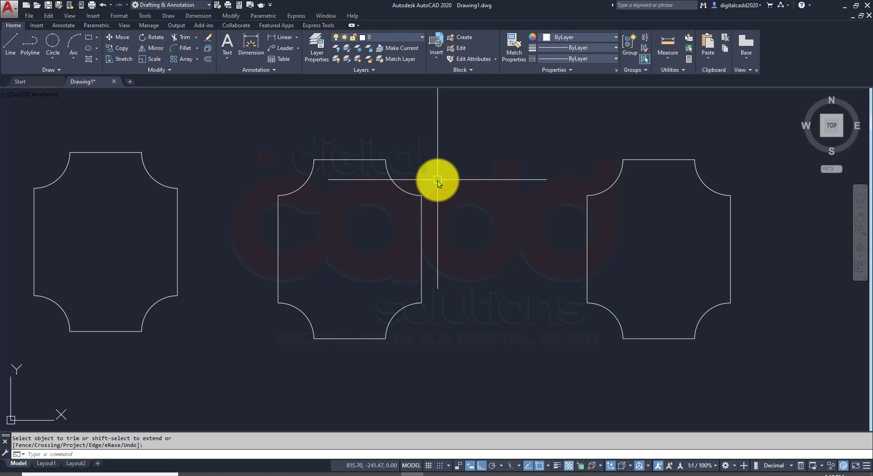
- Join the trimmed lines and arcs of the middle profile into a single polyline
{"action": "type", "text": "j"}
{"action": "key", "text": "Return"}
{"action": "left_click", "coordinate": [455, 134]}
{"action": "left_click", "coordinate": [268, 367]}
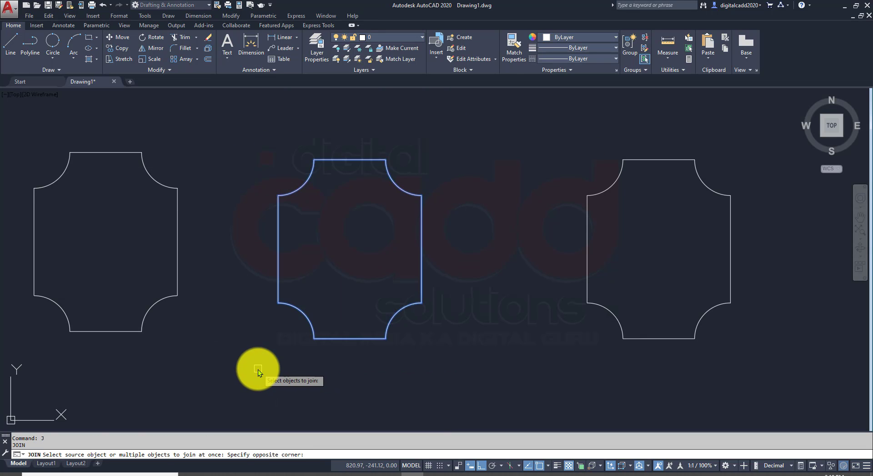
{"action": "key", "text": "Return"}
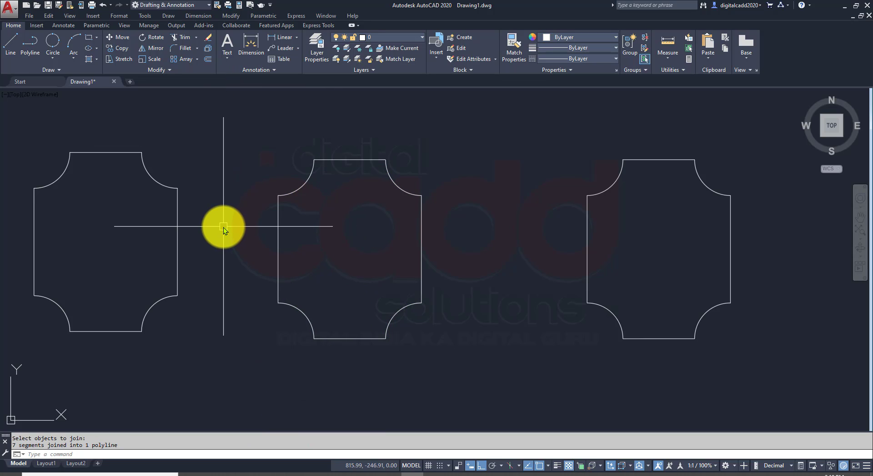
- Offset the joined middle profile inward by 0.25
{"action": "type", "text": "o"}
{"action": "key", "text": "Return"}
{"action": "type", "text": "25"}
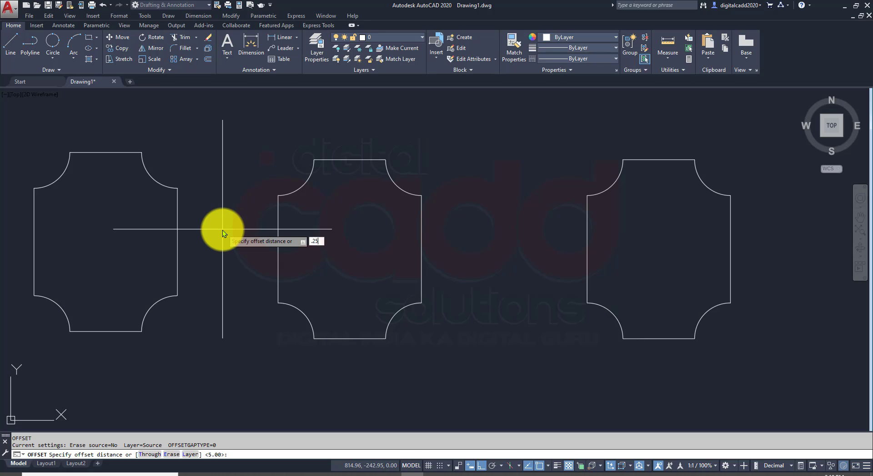
{"action": "key", "text": "Return"}
{"action": "left_click", "coordinate": [386, 160]}
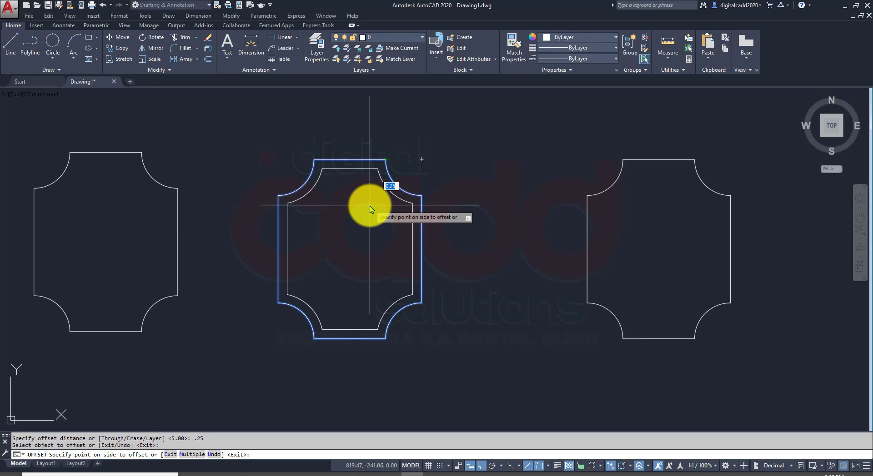
{"action": "left_click", "coordinate": [370, 206]}
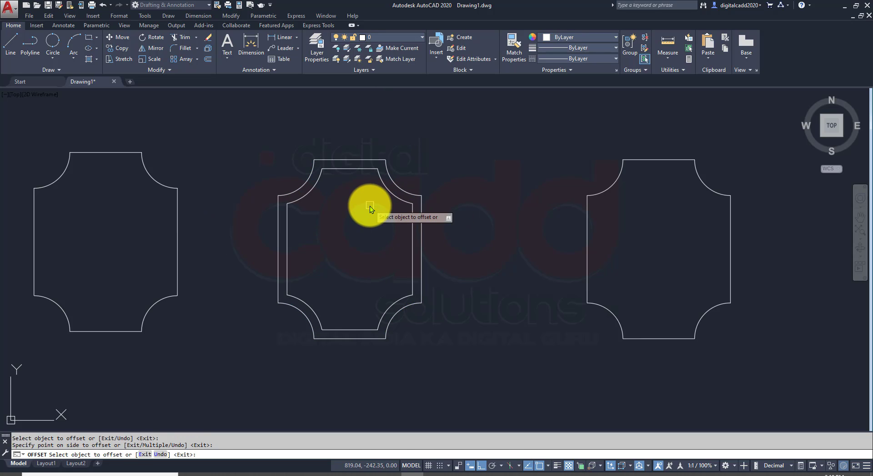
- Offset the inner copy of the middle profile by 0.125 both inward and outward
{"action": "left_click", "coordinate": [392, 198]}
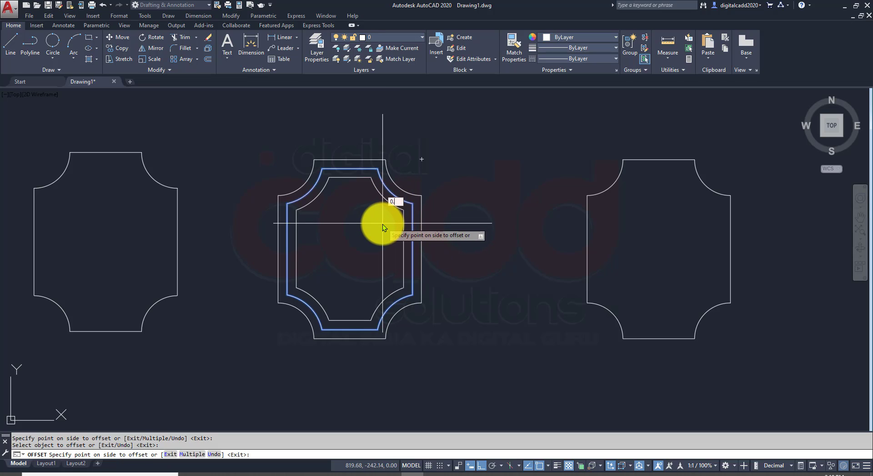
{"action": "left_click", "coordinate": [383, 224]}
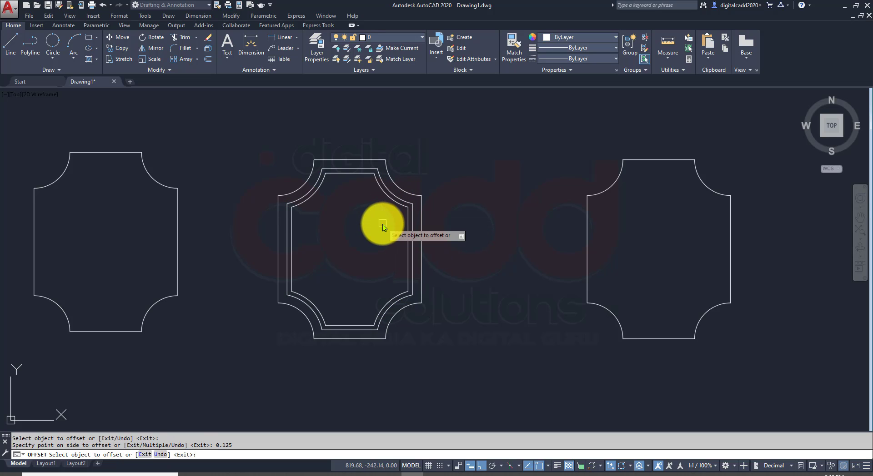
{"action": "scroll", "coordinate": [414, 191], "scroll_direction": "up", "scroll_amount": 6}
{"action": "left_click", "coordinate": [416, 189]}
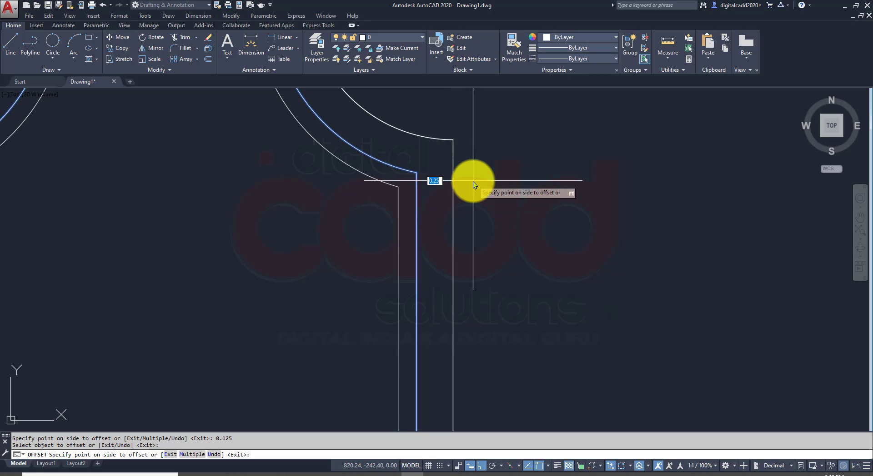
{"action": "type", "text": "0.125"}
{"action": "key", "text": "Return"}
{"action": "key", "text": "Return"}
{"action": "scroll", "coordinate": [397, 199], "scroll_direction": "down", "scroll_amount": 5}
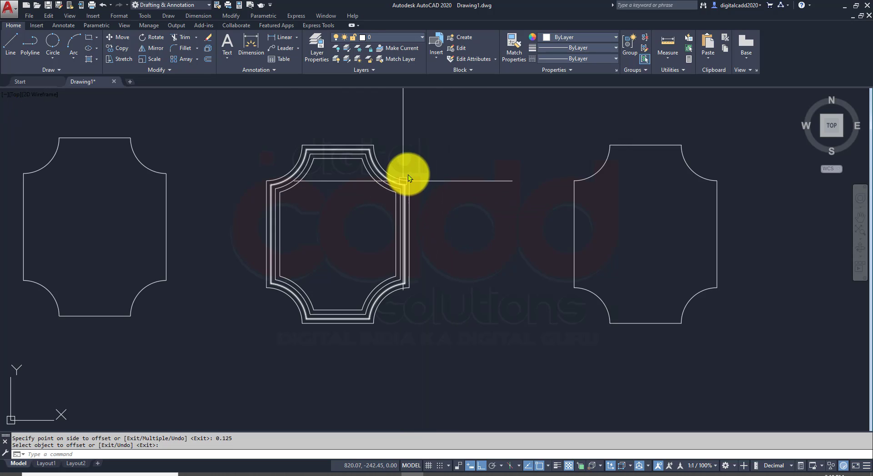
{"action": "scroll", "coordinate": [412, 171], "scroll_direction": "up", "scroll_amount": 2}
{"action": "scroll", "coordinate": [419, 175], "scroll_direction": "down", "scroll_amount": 3}
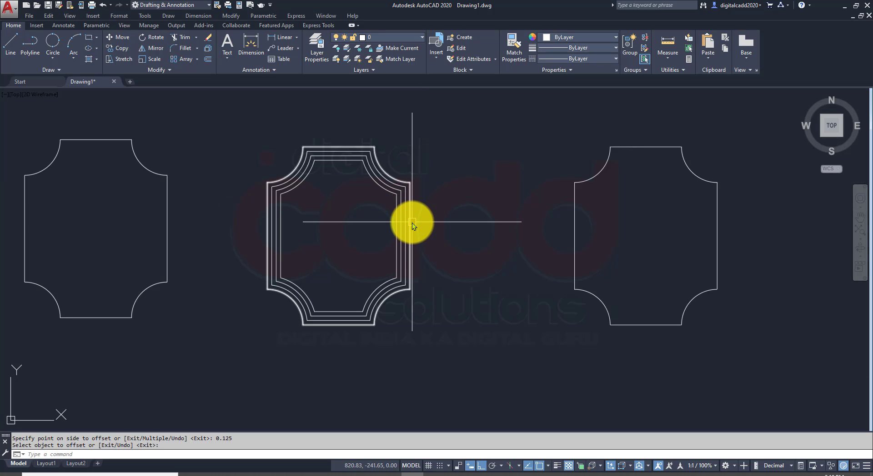
{"action": "scroll", "coordinate": [387, 213], "scroll_direction": "down", "scroll_amount": 1}
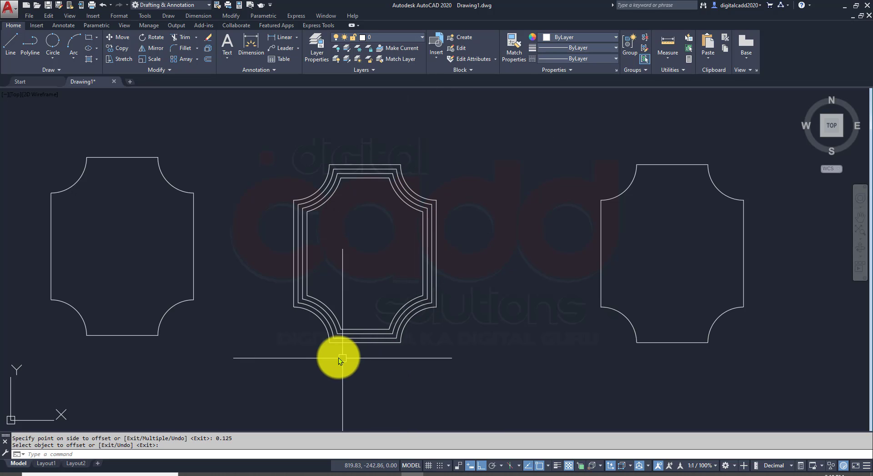
{"action": "mouse_move", "coordinate": [391, 302]}
{"action": "middle_mouse_down"}
{"action": "mouse_move", "coordinate": [345, 304]}
{"action": "mouse_move", "coordinate": [516, 275]}
{"action": "mouse_move", "coordinate": [373, 255]}
{"action": "mouse_move", "coordinate": [396, 282]}
{"action": "middle_mouse_up"}
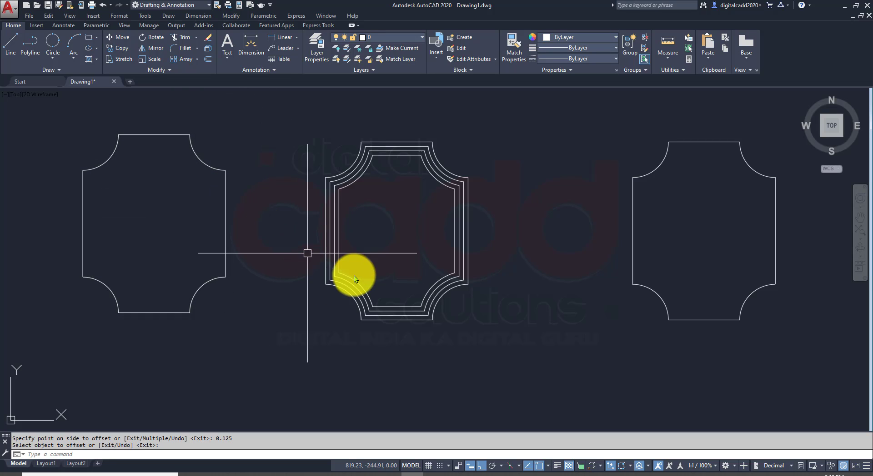
{"action": "middle_click_drag", "start_coordinate": [351, 273], "coordinate": [297, 306]}
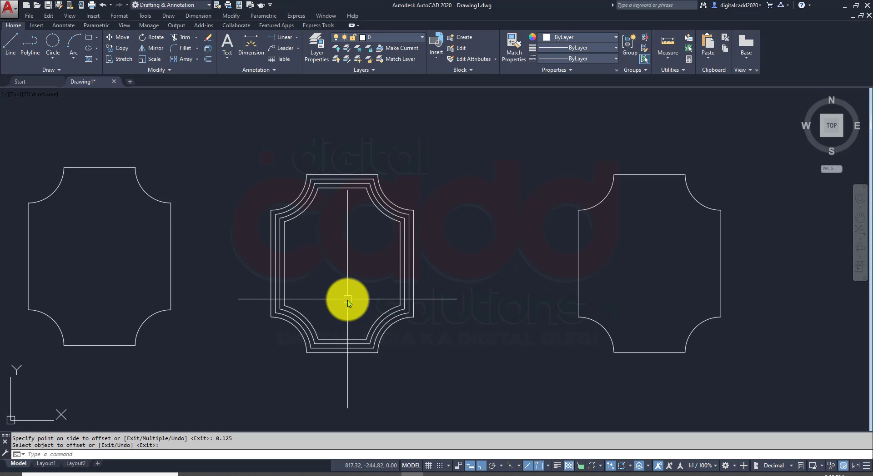
- Start the Circle command and enable all object snap modes, including Geometric Center, while it is active
{"action": "key", "text": "Return"}
{"action": "type", "text": "c"}
{"action": "key", "text": "Return"}
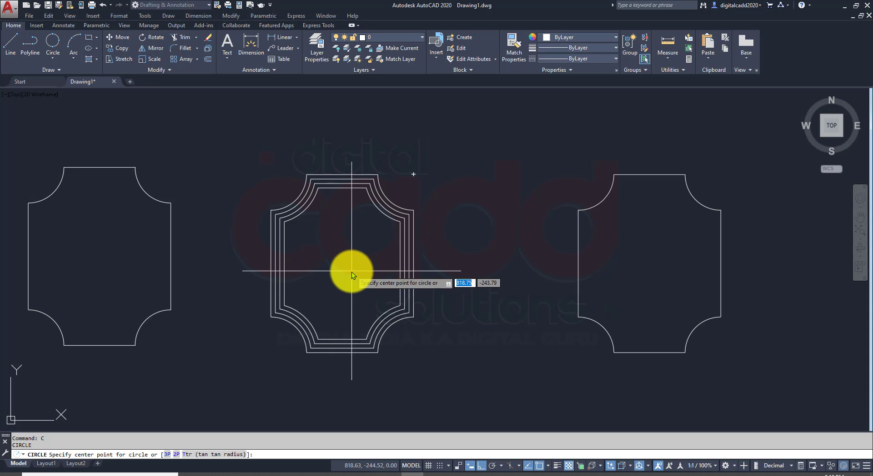
{"action": "left_click", "coordinate": [548, 466]}
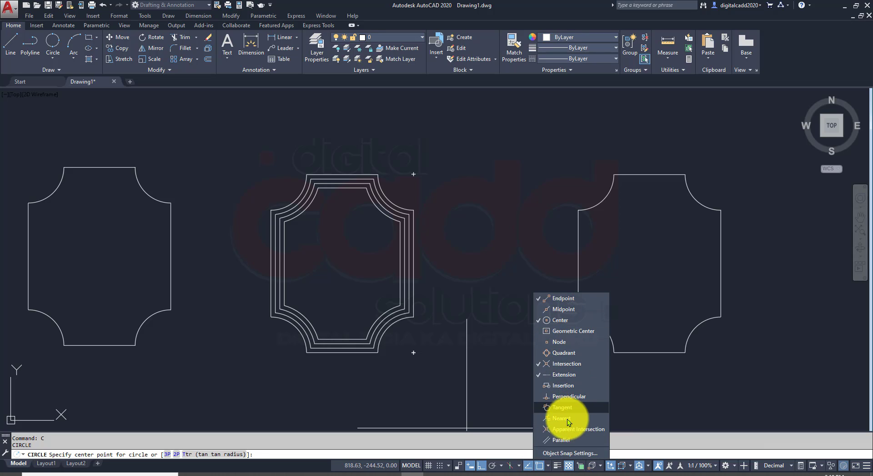
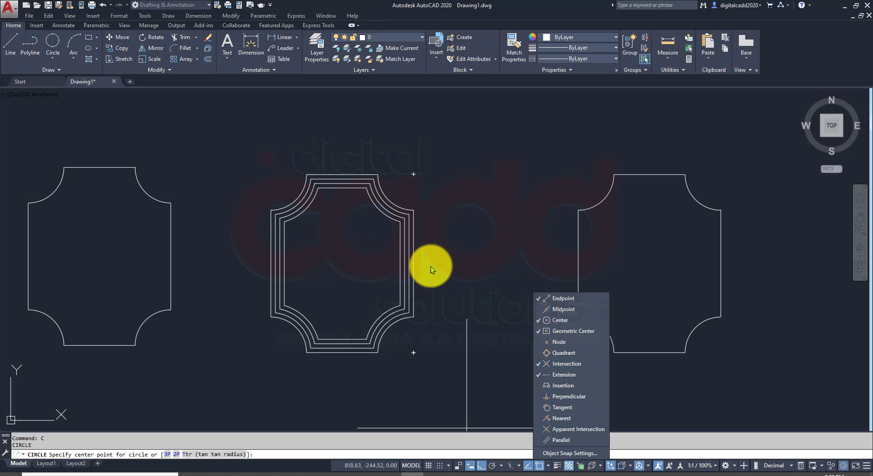
{"action": "left_click", "coordinate": [546, 453]}
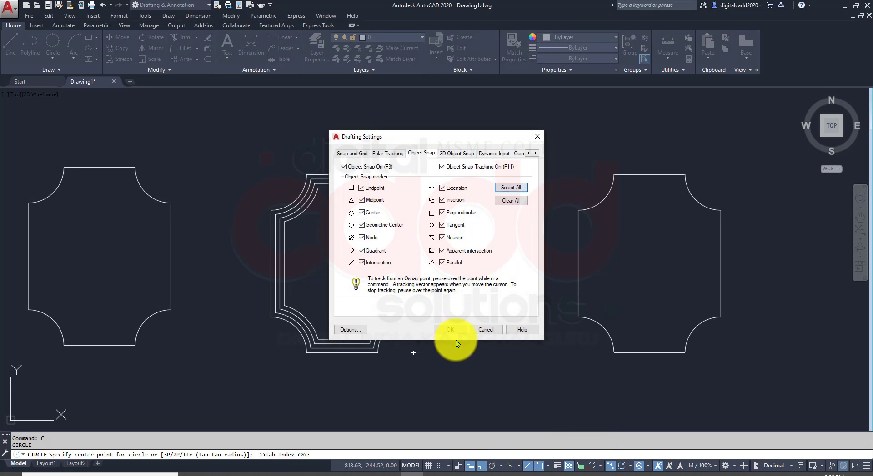
{"action": "left_click", "coordinate": [452, 331]}
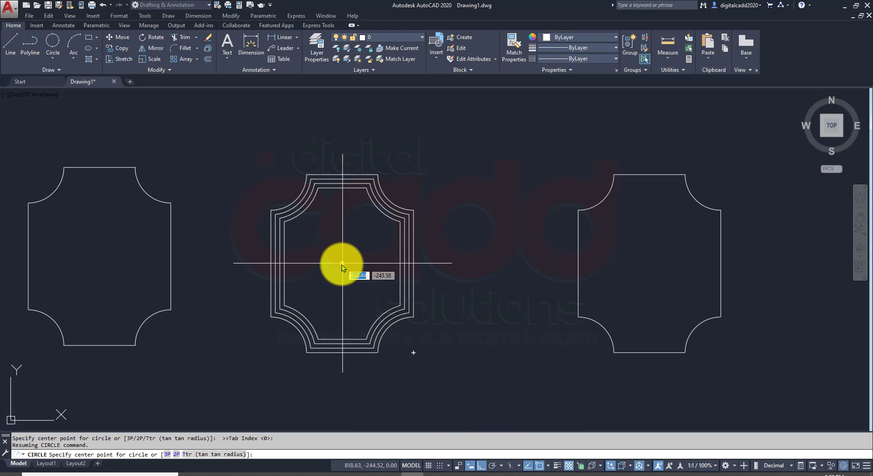
- Draw a circle of radius 0.6 at the geometric centre of the middle profile
{"action": "left_click", "coordinate": [342, 264]}
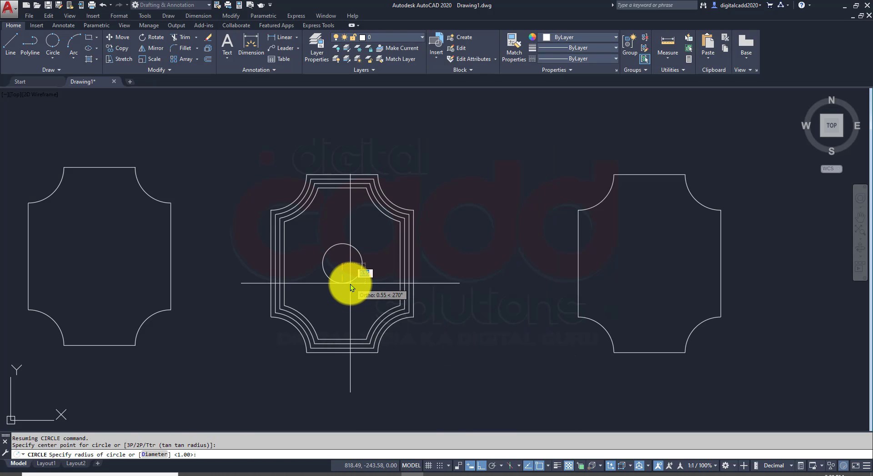
{"action": "type", "text": ".6"}
{"action": "key", "text": "Return"}
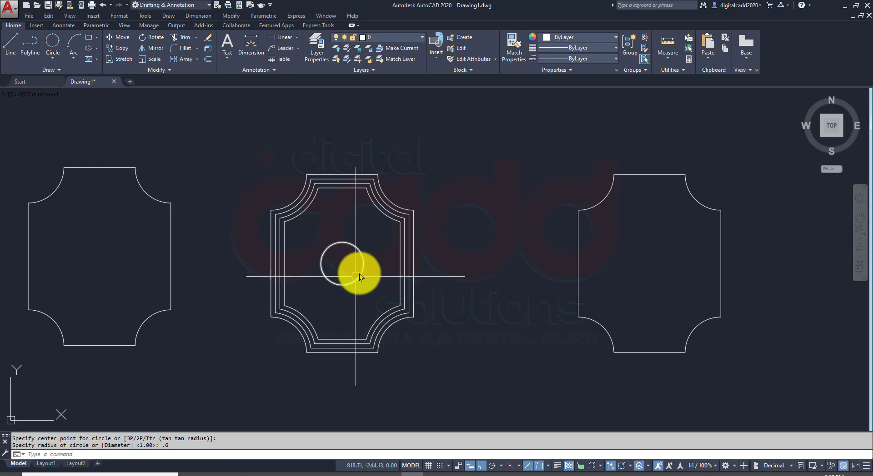
- Draw a circle of radius 0.2 centred on the upper quadrant of the central circle
{"action": "scroll", "coordinate": [356, 271], "scroll_direction": "up", "scroll_amount": 2}
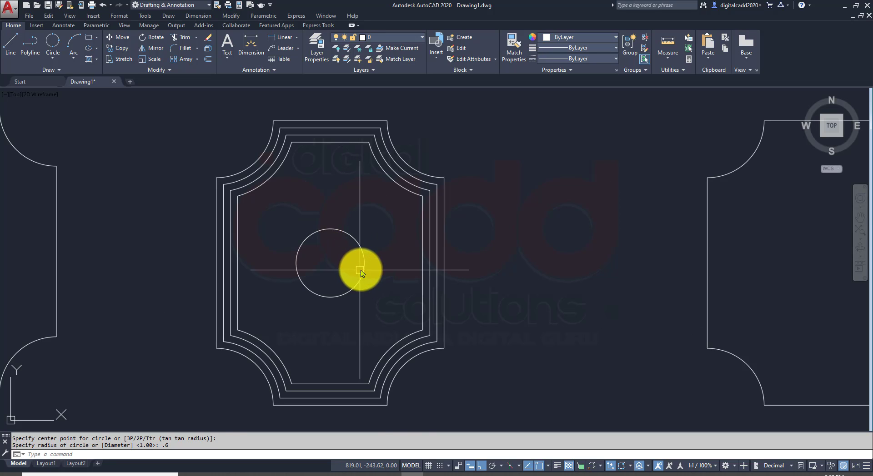
{"action": "scroll", "coordinate": [360, 266], "scroll_direction": "up", "scroll_amount": 2}
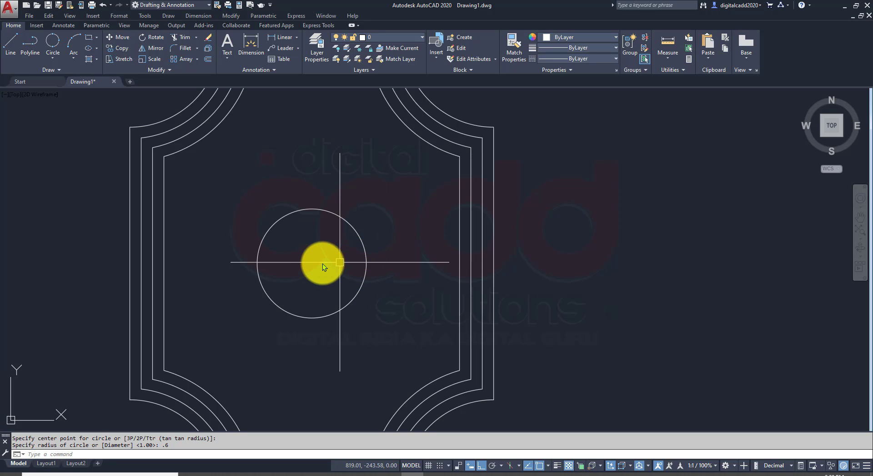
{"action": "left_click", "coordinate": [43, 53]}
{"action": "left_click", "coordinate": [73, 73]}
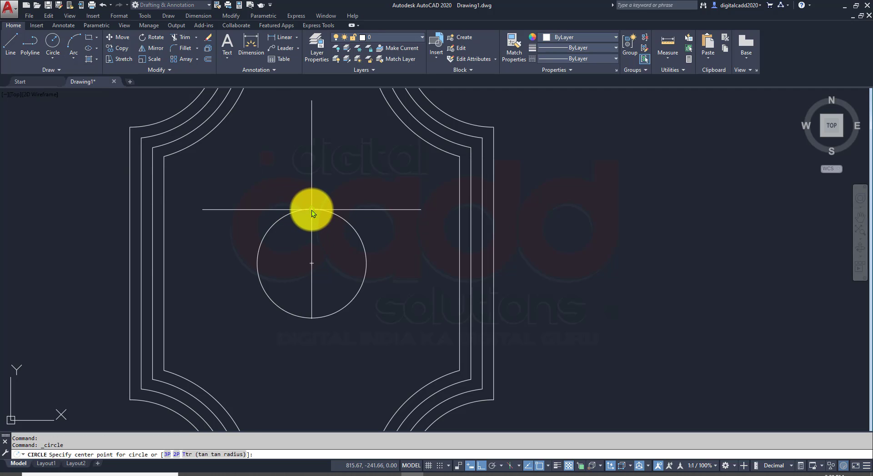
{"action": "left_click", "coordinate": [312, 210]}
{"action": "type", "text": ".2"}
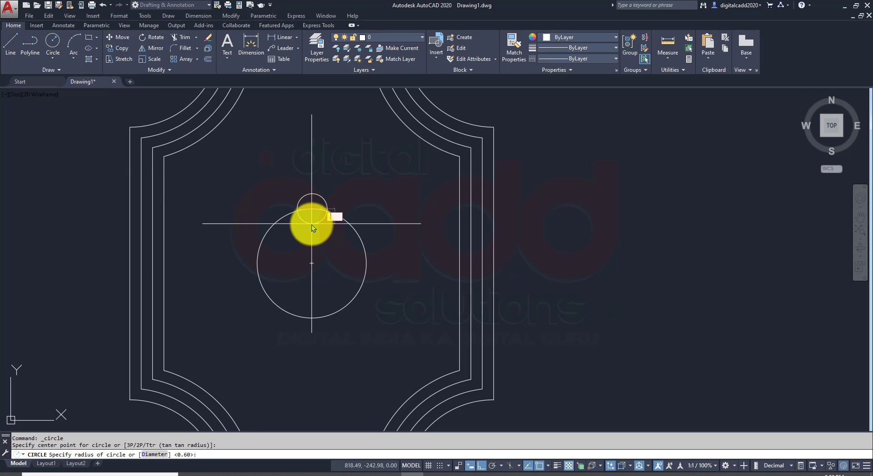
{"action": "key", "text": "Return"}
- Draw circles of the same 0.2 radius centred on the right, lower and left quadrants of the central circle
{"action": "key", "text": "Return"}
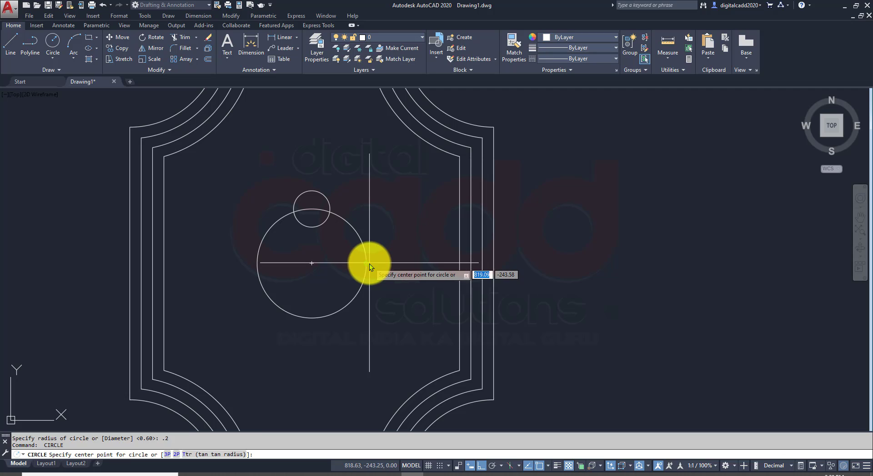
{"action": "left_click", "coordinate": [366, 265]}
{"action": "key", "text": "Return"}
{"action": "key", "text": "Return"}
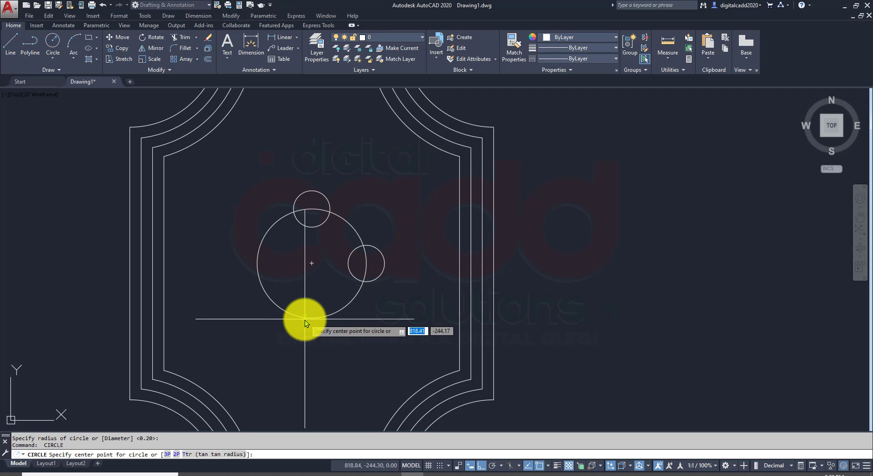
{"action": "left_click", "coordinate": [311, 318]}
{"action": "key", "text": "Return"}
{"action": "key", "text": "Return"}
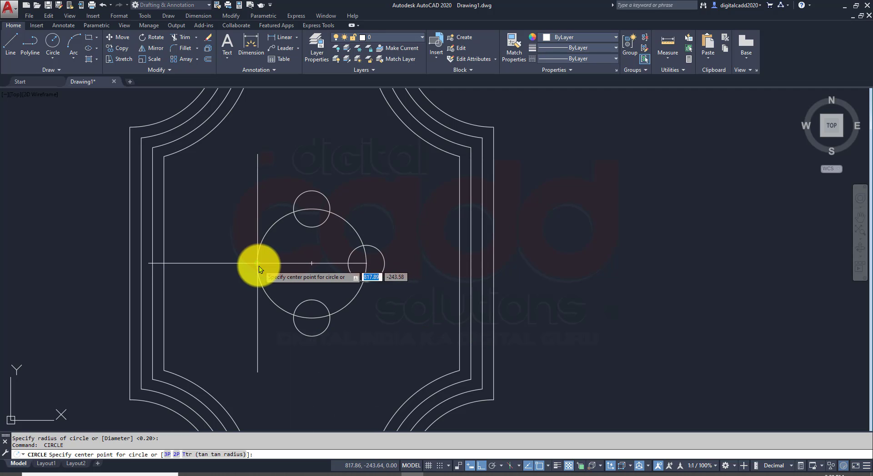
{"action": "left_click", "coordinate": [257, 264]}
{"action": "key", "text": "Return"}
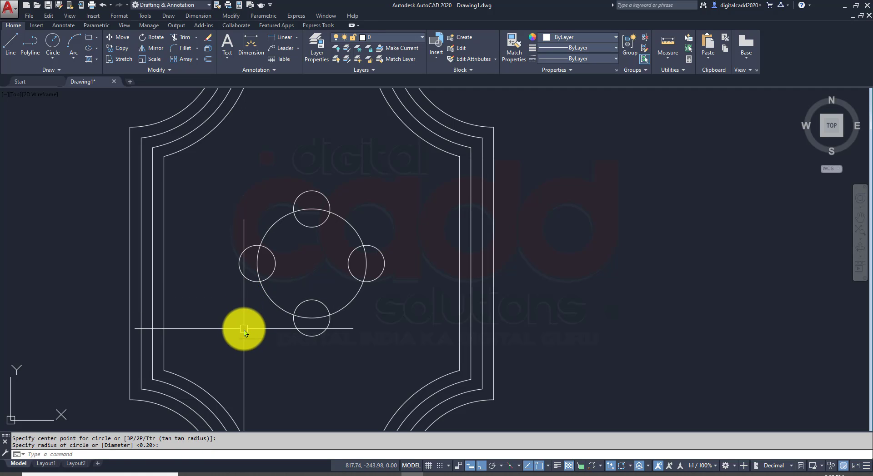
- Trim the overlapping arcs where the four small circles cross the central circle, leaving only the outer four-lobed outline
{"action": "type", "text": "tr"}
{"action": "key", "text": "Return"}
{"action": "key", "text": "Return"}
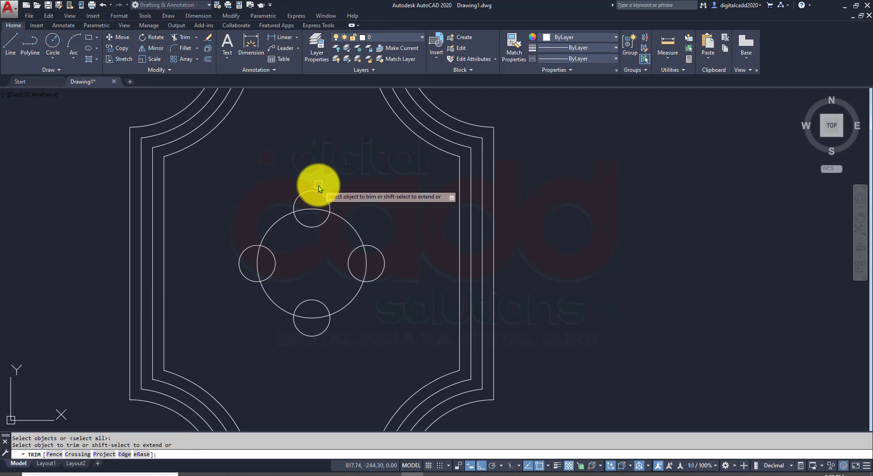
{"action": "left_click", "coordinate": [319, 224]}
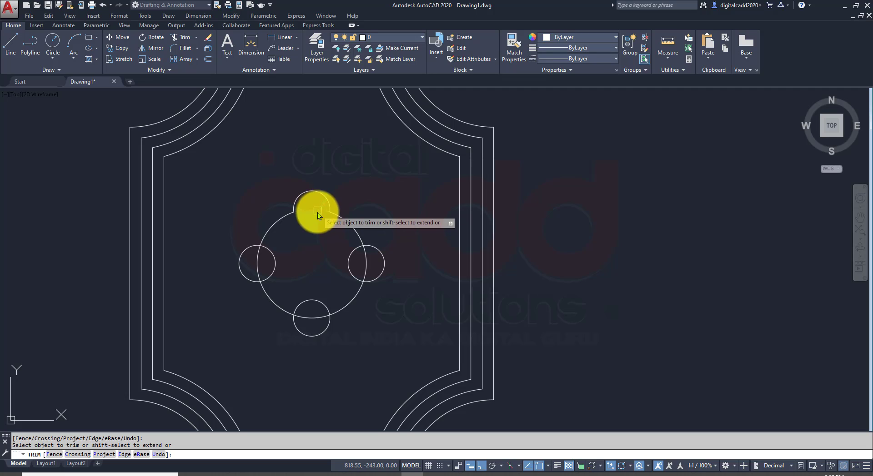
{"action": "left_click", "coordinate": [317, 211]}
{"action": "left_click", "coordinate": [276, 264]}
{"action": "left_click", "coordinate": [258, 265]}
{"action": "left_click", "coordinate": [311, 301]}
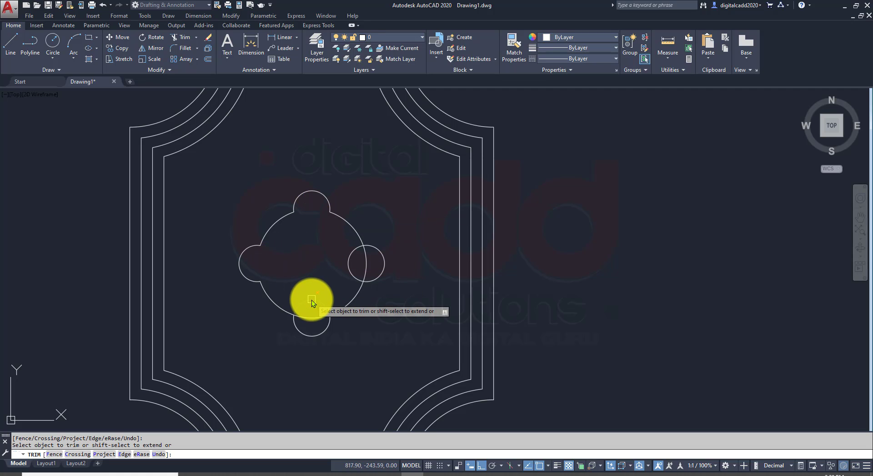
{"action": "left_click", "coordinate": [312, 320]}
{"action": "left_click", "coordinate": [352, 275]}
{"action": "left_click", "coordinate": [363, 269]}
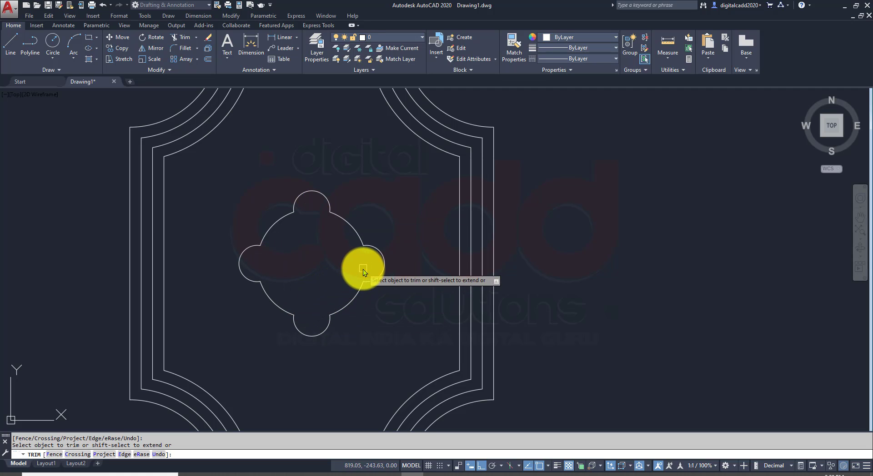
{"action": "key", "text": "Escape"}
- Create a boundary polyline from the closed area inside the four-lobed outline
{"action": "scroll", "coordinate": [342, 274], "scroll_direction": "down", "scroll_amount": 2}
{"action": "scroll", "coordinate": [350, 282], "scroll_direction": "down", "scroll_amount": 2}
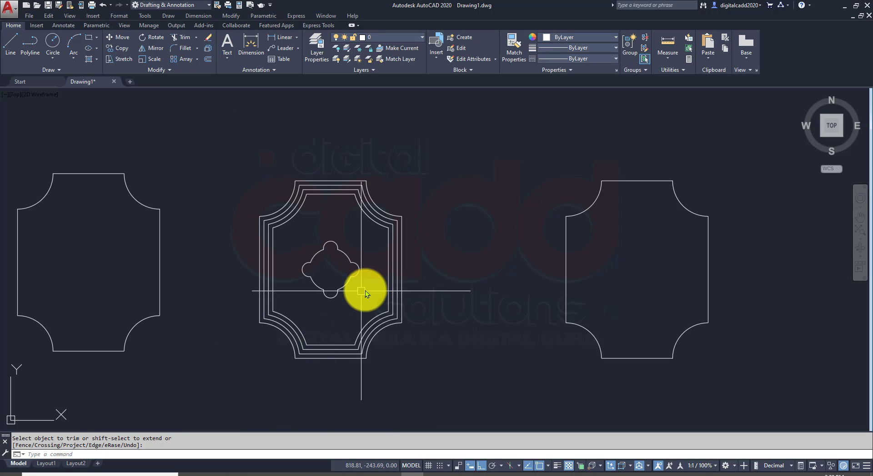
{"action": "scroll", "coordinate": [366, 287], "scroll_direction": "up", "scroll_amount": 5}
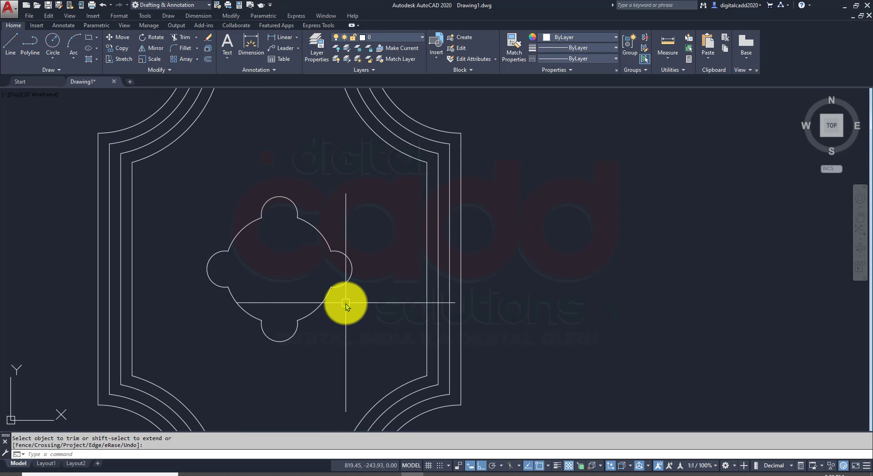
{"action": "type", "text": "BO"}
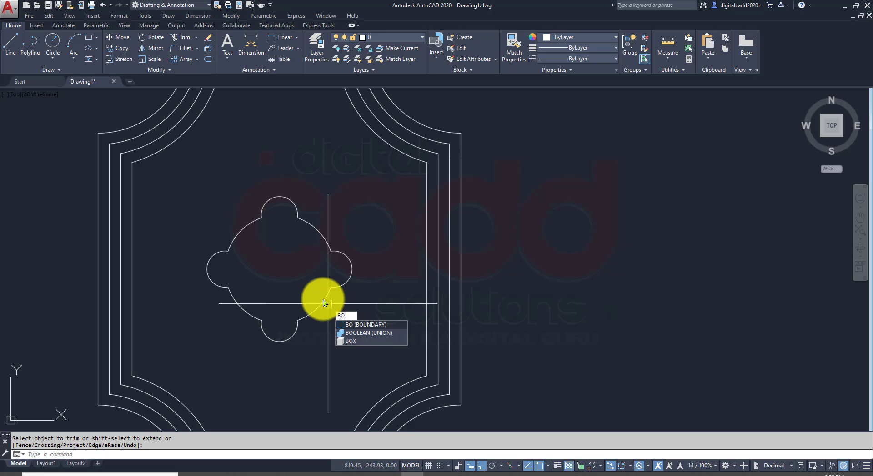
{"action": "key", "text": "Return"}
{"action": "left_click", "coordinate": [525, 146]}
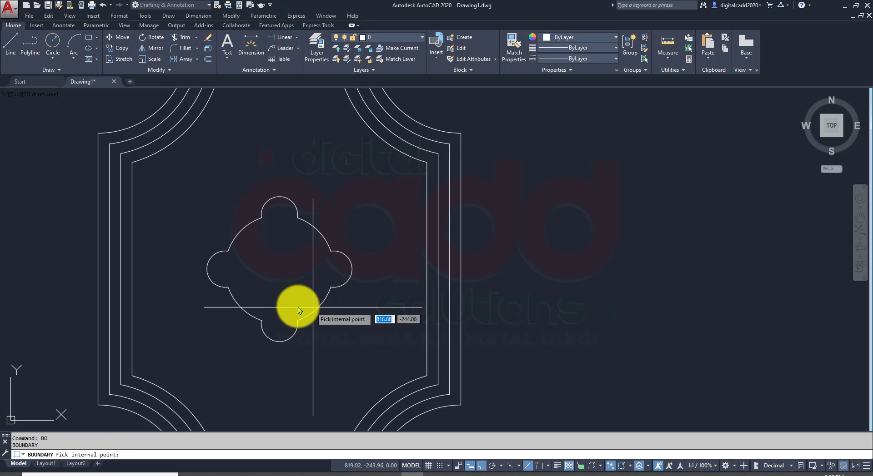
{"action": "left_click", "coordinate": [282, 285]}
{"action": "key", "text": "Return"}
- Offset the four-lobed boundary polyline outward by 0.025
{"action": "left_click", "coordinate": [318, 239]}
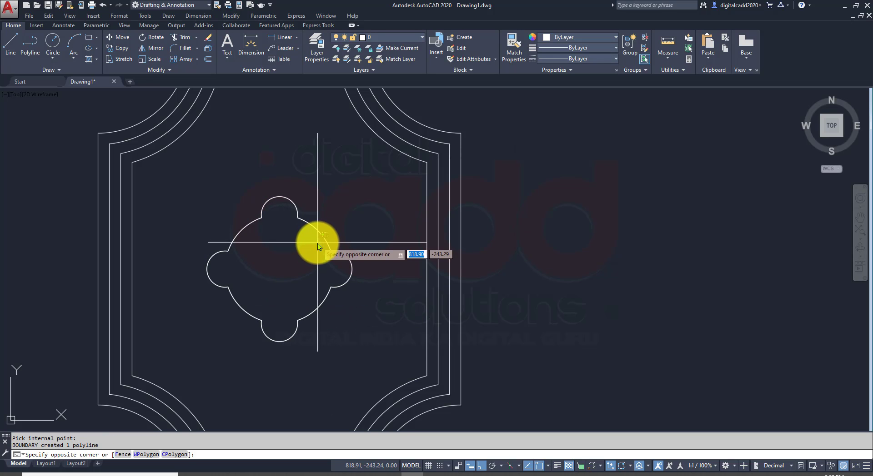
{"action": "left_click", "coordinate": [316, 233]}
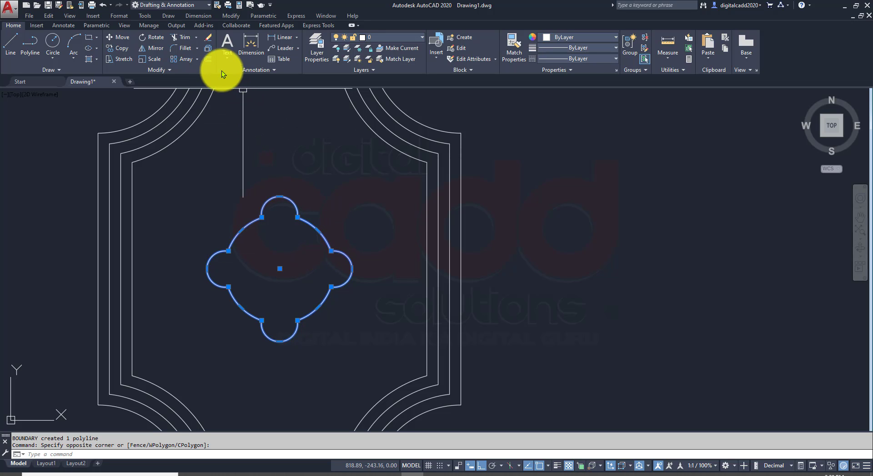
{"action": "left_click", "coordinate": [208, 59]}
{"action": "key", "text": "Return"}
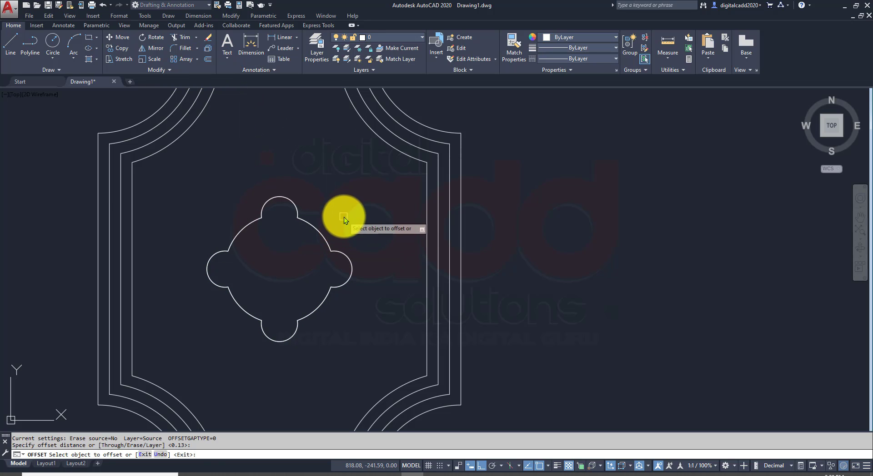
{"action": "left_click", "coordinate": [324, 240]}
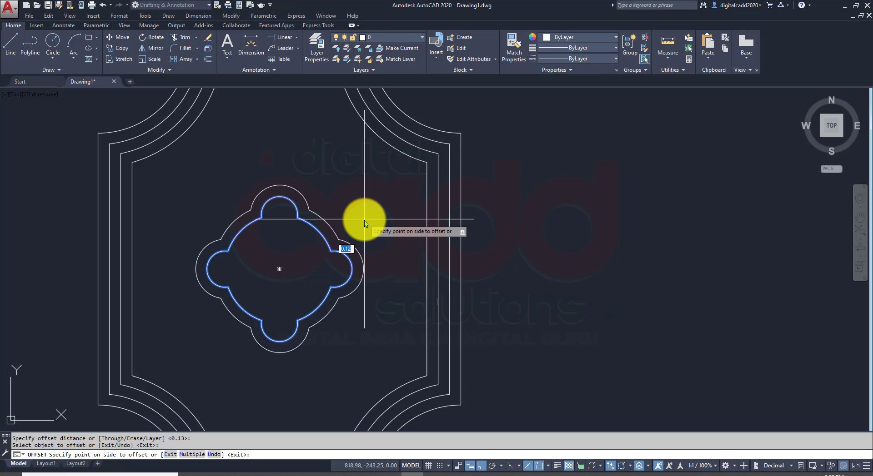
{"action": "key", "text": "BackSpace"}
{"action": "type", "text": ".025"}
{"action": "key", "text": "Return"}
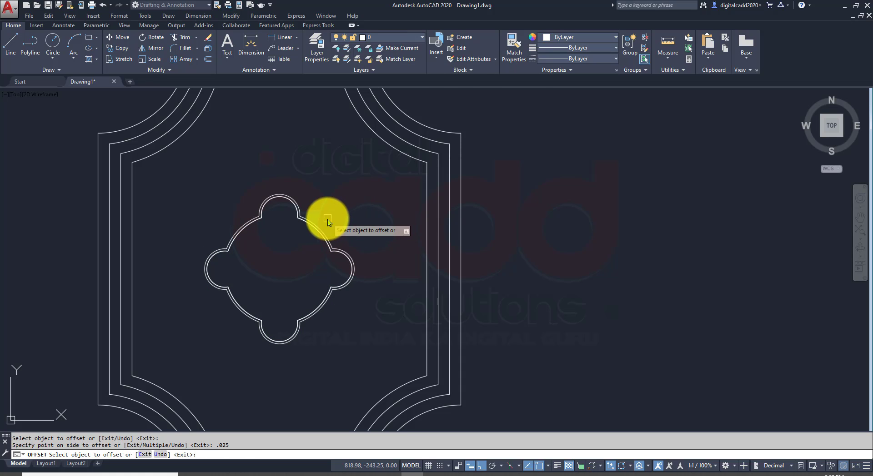
- Offset the four-lobed boundary polyline inward by 0.08
{"action": "scroll", "coordinate": [328, 219], "scroll_direction": "up", "scroll_amount": 2}
{"action": "left_click", "coordinate": [306, 237]}
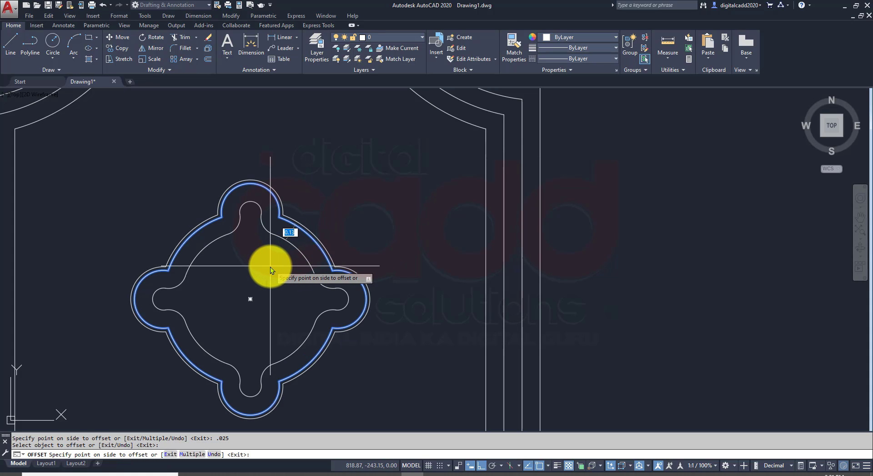
{"action": "type", "text": "0.08"}
{"action": "key", "text": "Return"}
{"action": "key", "text": "Return"}
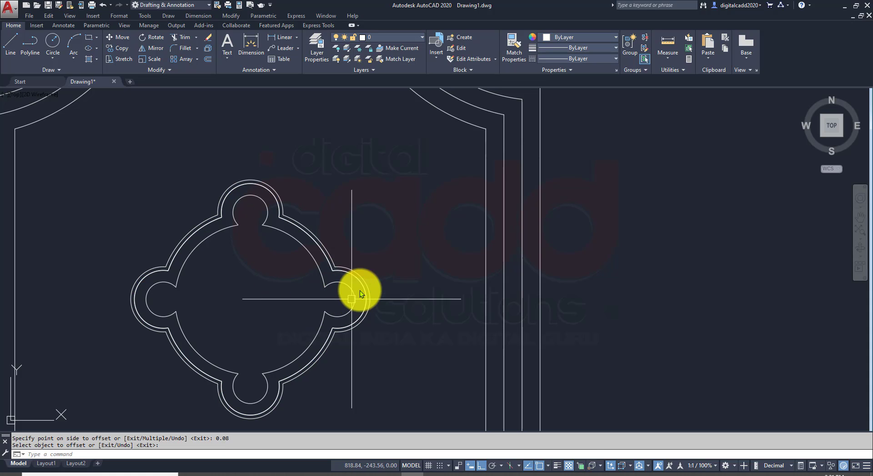
- Offset the outermost four-lobed outline outward by 0.02
{"action": "key", "text": "Return"}
{"action": "key", "text": "Return"}
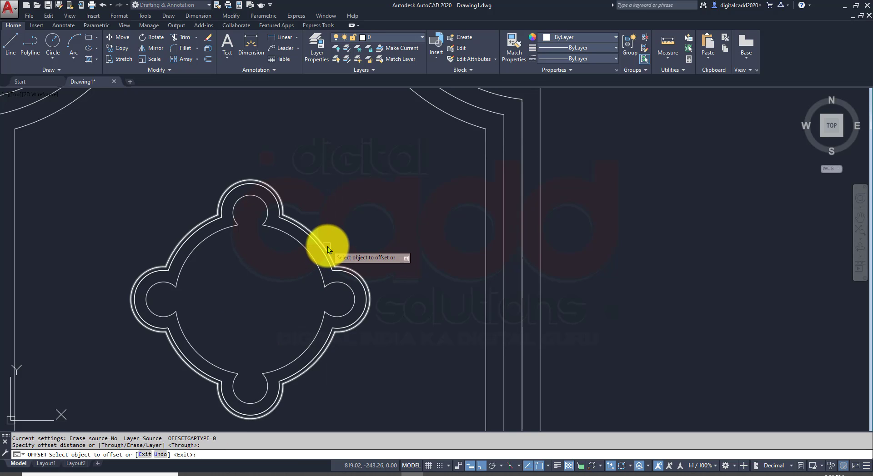
{"action": "left_click", "coordinate": [331, 242]}
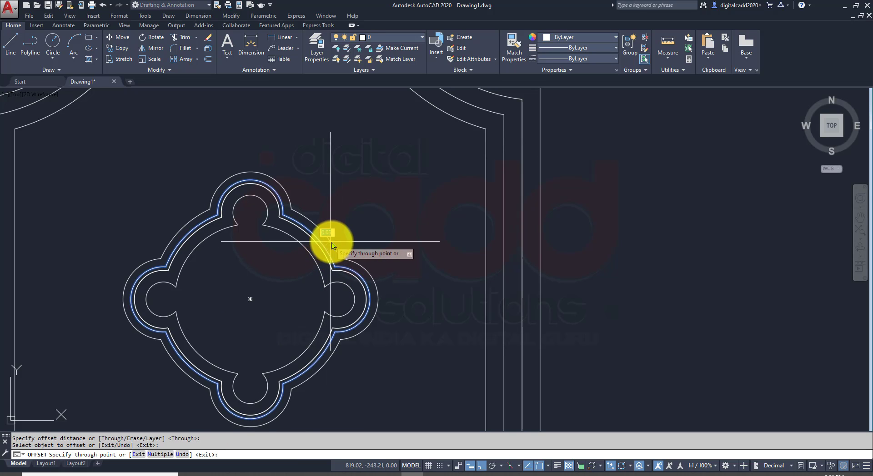
{"action": "scroll", "coordinate": [332, 242], "scroll_direction": "up", "scroll_amount": 4}
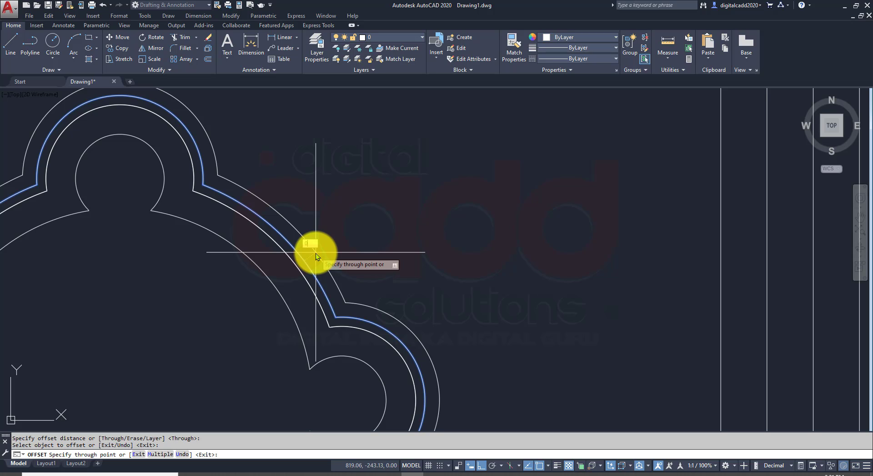
{"action": "left_click", "coordinate": [316, 252]}
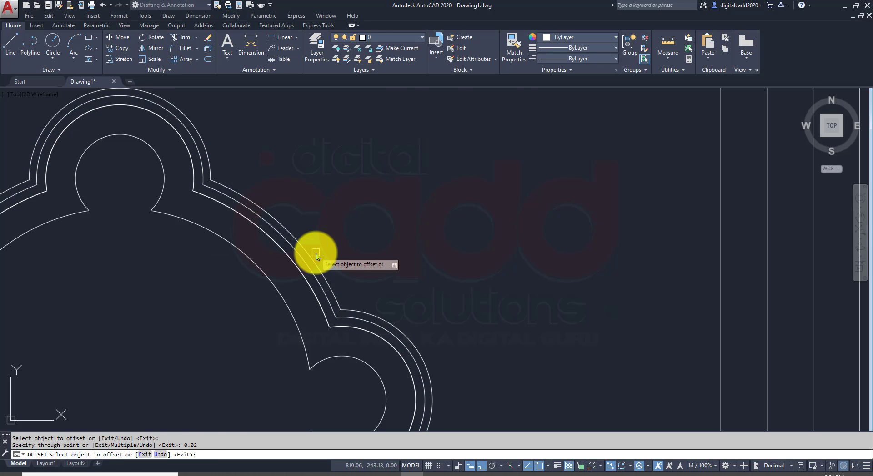
{"action": "key", "text": "Return"}
- Set the offset distance to 0.01 and offset the innermost four-lobed outline outward
{"action": "scroll", "coordinate": [315, 252], "scroll_direction": "down", "scroll_amount": 4}
{"action": "scroll", "coordinate": [287, 296], "scroll_direction": "up", "scroll_amount": 2}
{"action": "key", "text": "Return"}
{"action": "key", "text": "Return"}
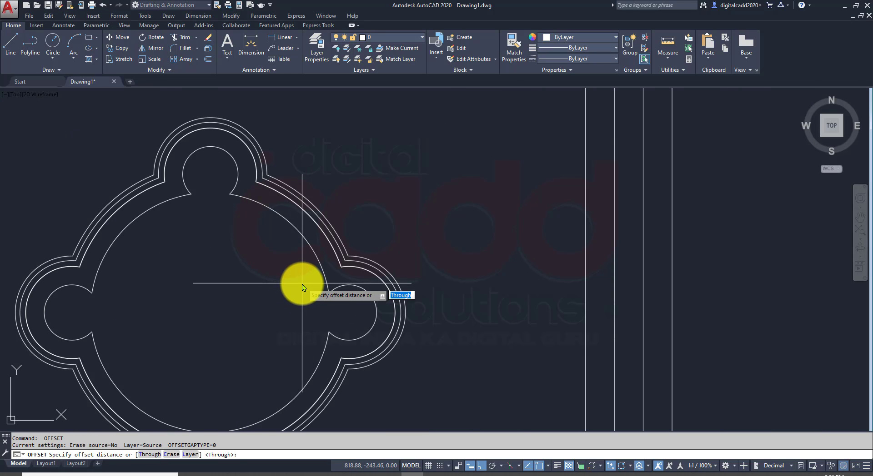
{"action": "key", "text": "Return"}
{"action": "key", "text": "Return"}
{"action": "key", "text": "Return"}
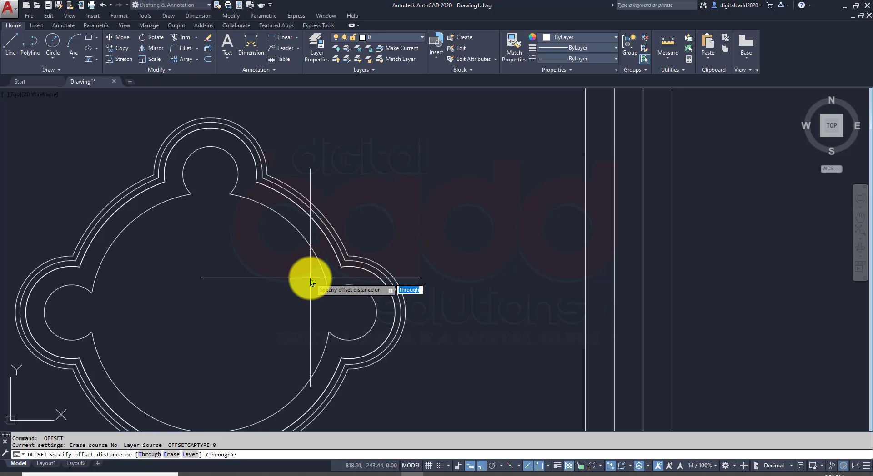
{"action": "type", "text": "0.01"}
{"action": "key", "text": "Return"}
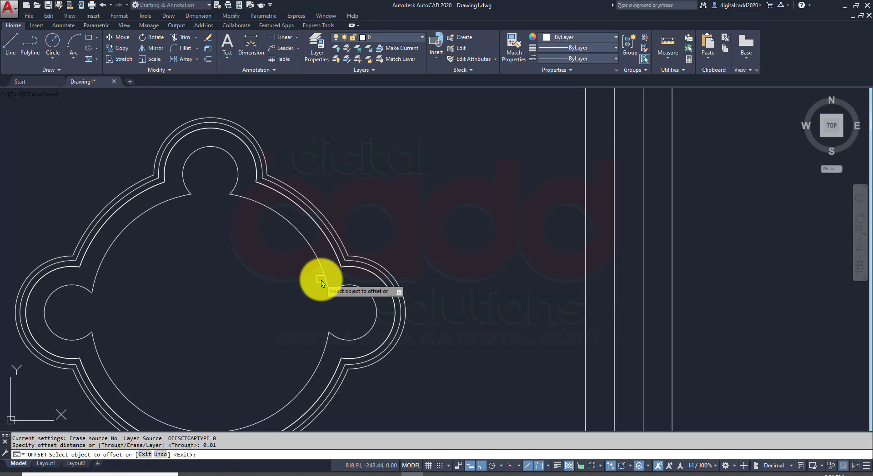
{"action": "left_click", "coordinate": [322, 265]}
{"action": "left_click", "coordinate": [328, 253]}
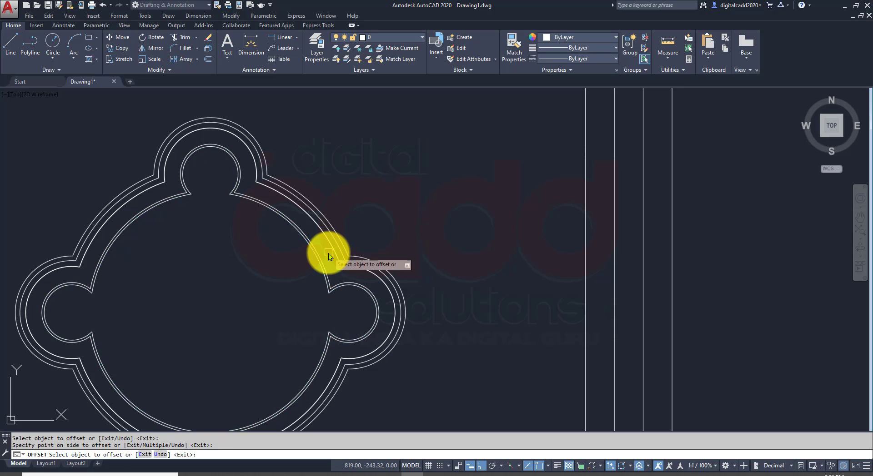
- Offset the original four-lobed boundary inward by 0.01, and offset the resulting outline inward by the same distance
{"action": "scroll", "coordinate": [285, 185], "scroll_direction": "up", "scroll_amount": 3}
{"action": "left_click", "coordinate": [280, 208]}
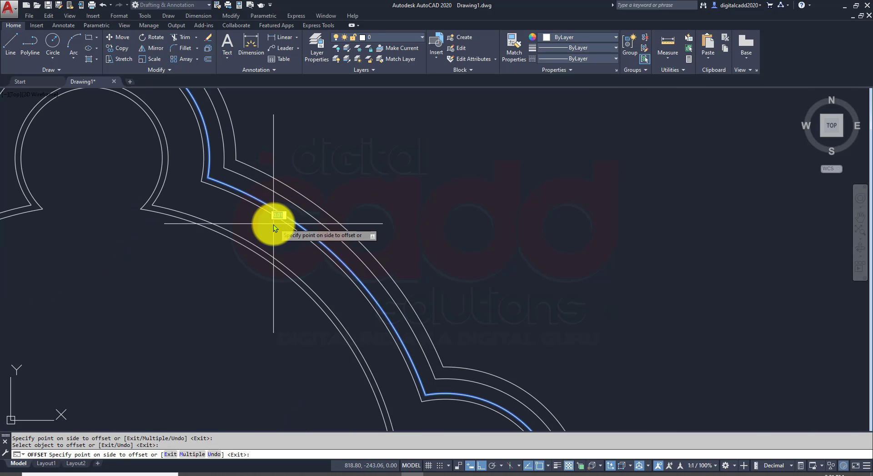
{"action": "left_click", "coordinate": [274, 224]}
{"action": "left_click", "coordinate": [287, 225]}
{"action": "left_click", "coordinate": [278, 252]}
- Offset the second-innermost four-lobed outline outward, entering 0.02 at the side-point prompt, and finish offsetting
{"action": "left_click", "coordinate": [277, 258]}
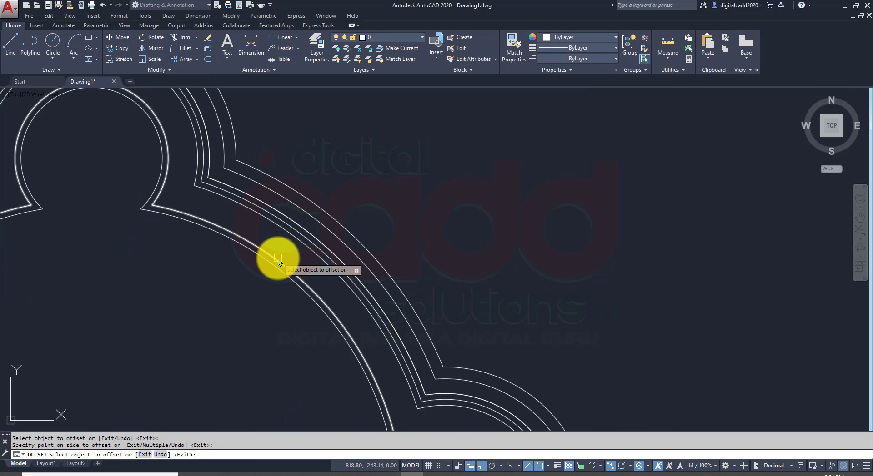
{"action": "type", "text": "0.02"}
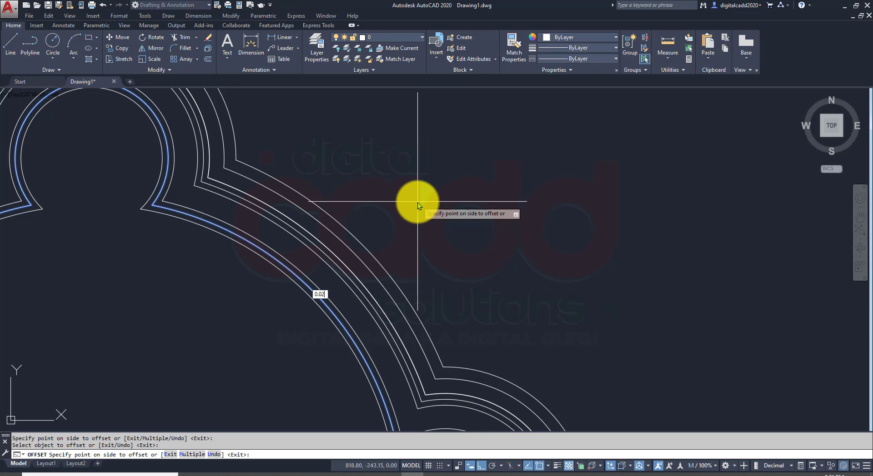
{"action": "key", "text": "Return"}
{"action": "key", "text": "Return"}
- Examine the four-lobed motif and its offset borders inside the concave-cornered profile
{"action": "scroll", "coordinate": [208, 184], "scroll_direction": "down", "scroll_amount": 5}
{"action": "mouse_move", "coordinate": [261, 279]}
{"action": "middle_mouse_down"}
{"action": "mouse_move", "coordinate": [445, 271]}
{"action": "mouse_move", "coordinate": [457, 323]}
{"action": "middle_mouse_up"}
{"action": "scroll", "coordinate": [406, 345], "scroll_direction": "up", "scroll_amount": 1}
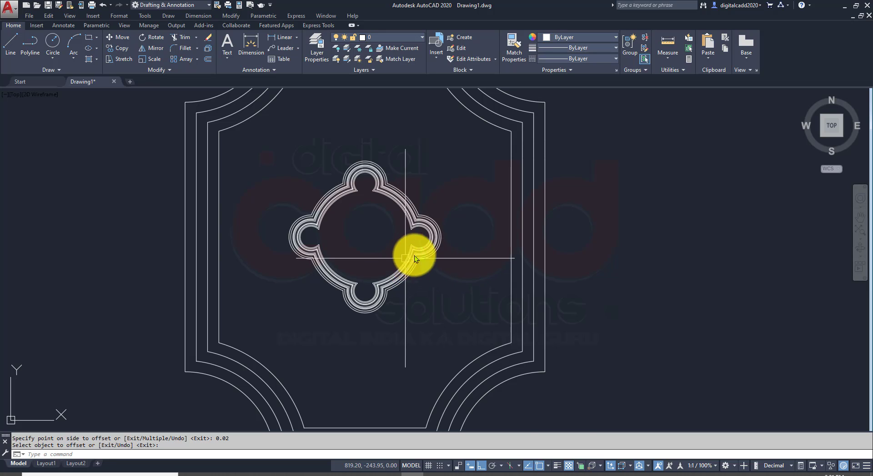
{"action": "scroll", "coordinate": [429, 248], "scroll_direction": "up", "scroll_amount": 2}
{"action": "mouse_move", "coordinate": [371, 223]}
{"action": "middle_mouse_down"}
{"action": "mouse_move", "coordinate": [347, 282]}
{"action": "mouse_move", "coordinate": [327, 292]}
{"action": "middle_mouse_up"}
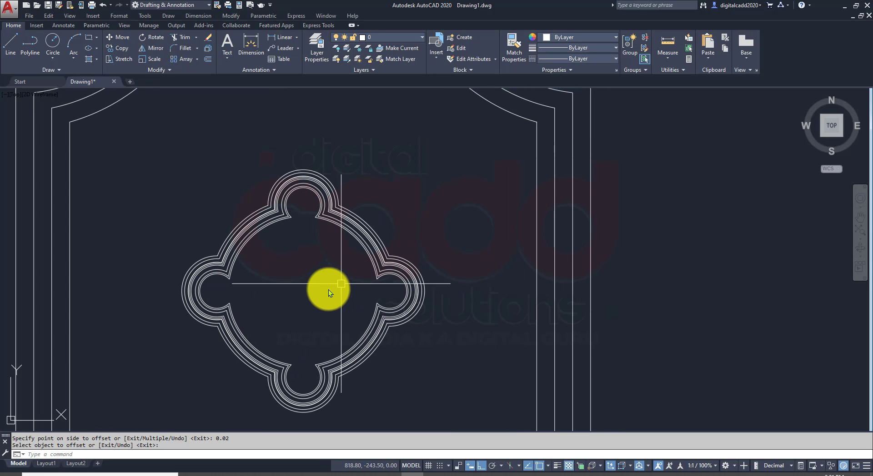
{"action": "scroll", "coordinate": [293, 238], "scroll_direction": "down", "scroll_amount": 3}
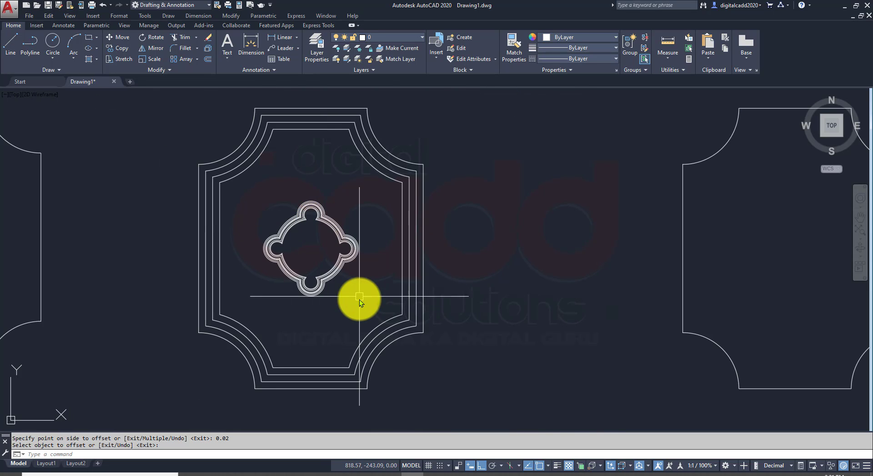
{"action": "middle_click_drag", "start_coordinate": [393, 292], "coordinate": [364, 301]}
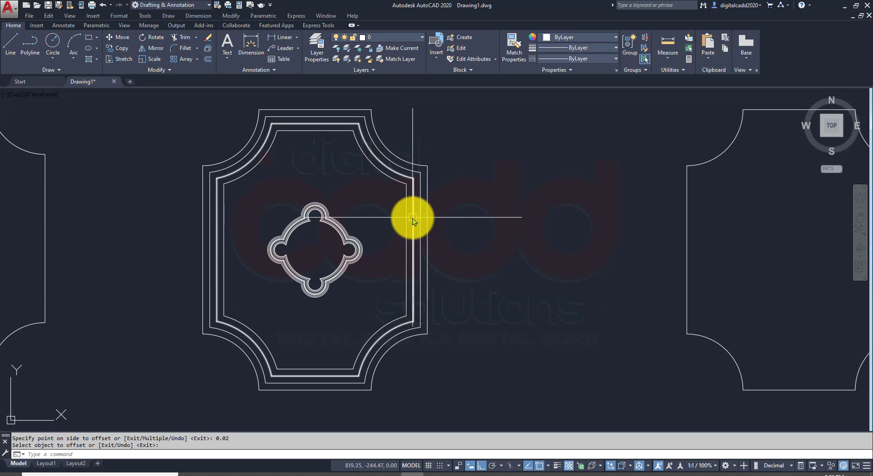
{"action": "mouse_move", "coordinate": [320, 207]}
{"action": "middle_mouse_down"}
{"action": "mouse_move", "coordinate": [297, 222]}
{"action": "mouse_move", "coordinate": [299, 230]}
{"action": "middle_mouse_up"}
- Square off the profile's two left corners with lines 1.00 along the top, 5.00 down the left side, and back to the bottom edge
{"action": "key", "text": "Escape"}
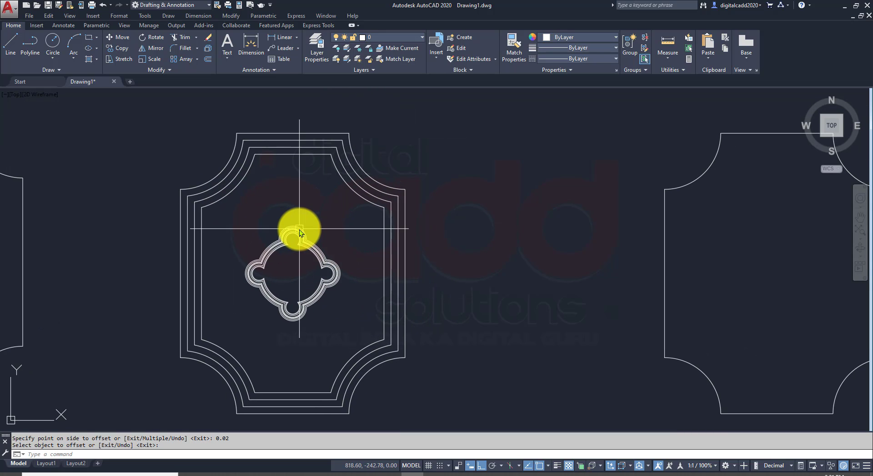
{"action": "type", "text": "L"}
{"action": "key", "text": "Return"}
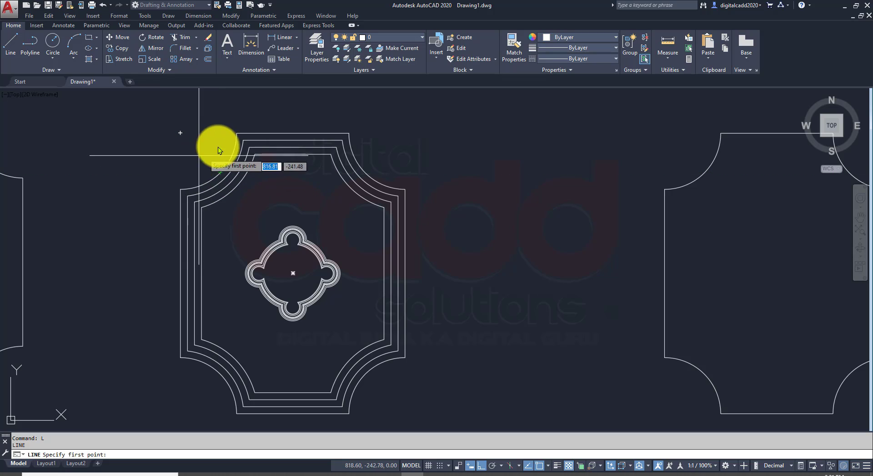
{"action": "left_click", "coordinate": [178, 135]}
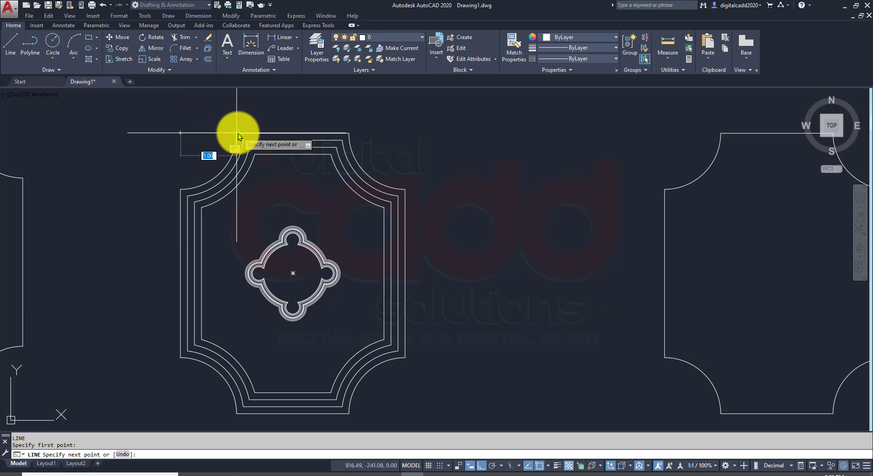
{"action": "middle_click_drag", "start_coordinate": [179, 334], "coordinate": [186, 314]}
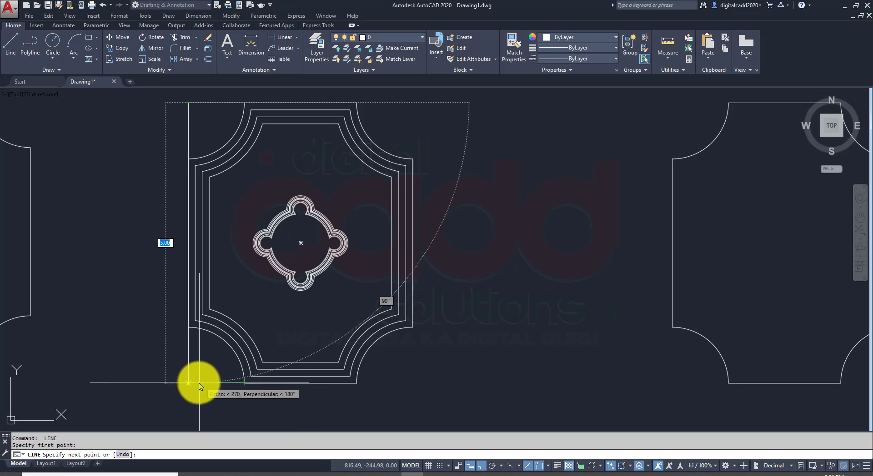
{"action": "left_click", "coordinate": [187, 384]}
{"action": "left_click", "coordinate": [245, 383]}
{"action": "key", "text": "Return"}
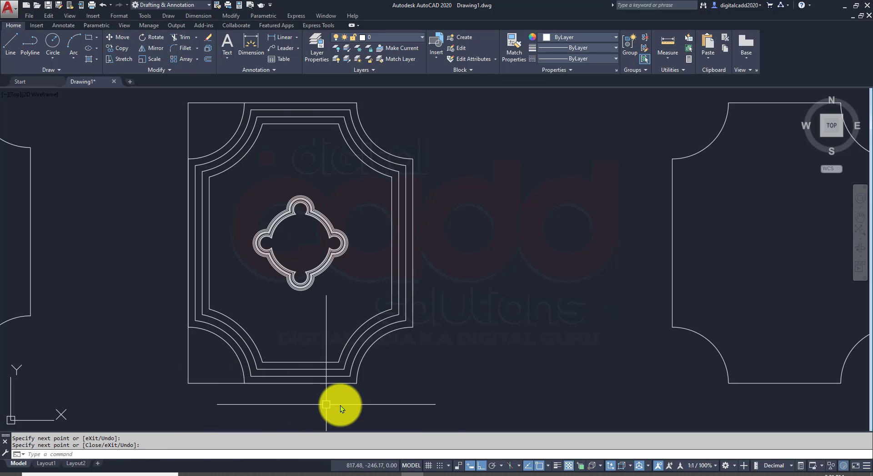
- Square off the profile's lower-right and upper-right concave corners with straight lines joining the arc ends
{"action": "key", "text": "Return"}
{"action": "left_click", "coordinate": [413, 383]}
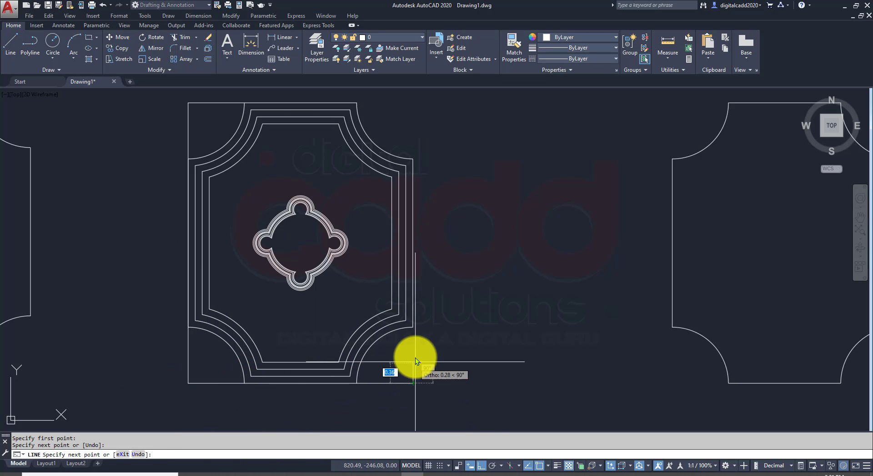
{"action": "left_click", "coordinate": [412, 328]}
{"action": "key", "text": "Return"}
{"action": "key", "text": "Return"}
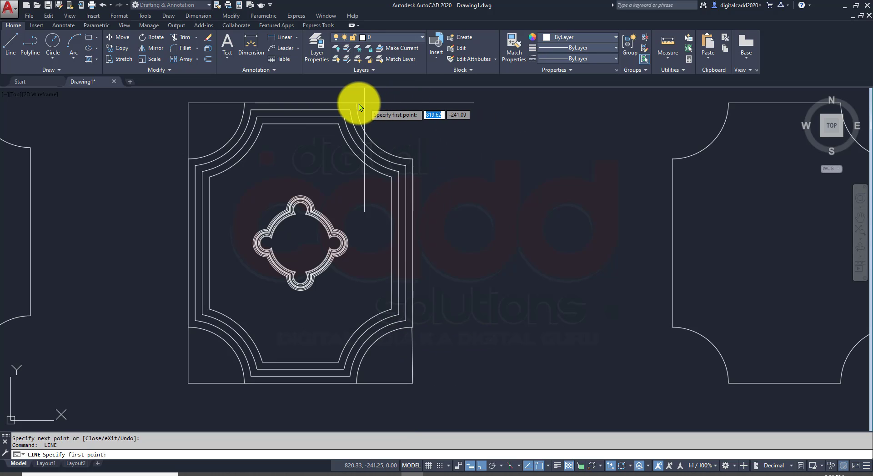
{"action": "left_click", "coordinate": [413, 103]}
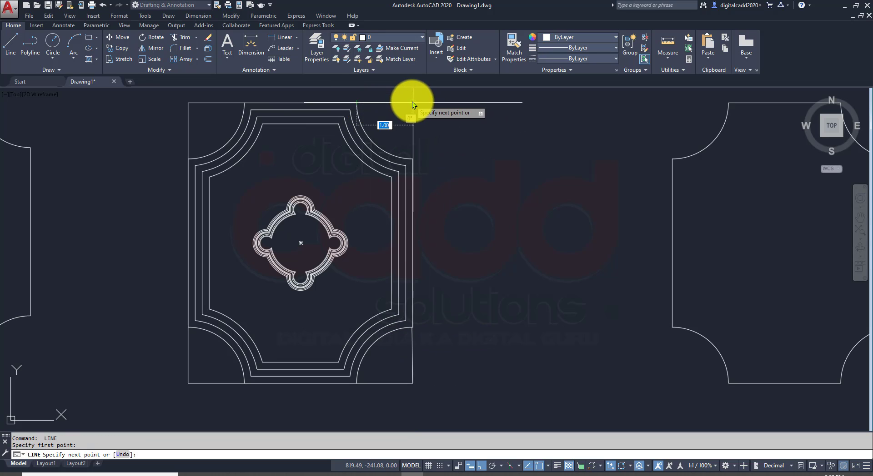
{"action": "left_click", "coordinate": [412, 157]}
{"action": "key", "text": "Return"}
- Inspect the spacing of the motif's offset borders within the squared-off profile
{"action": "mouse_move", "coordinate": [438, 324]}
{"action": "middle_mouse_down"}
{"action": "mouse_move", "coordinate": [411, 334]}
{"action": "mouse_move", "coordinate": [411, 348]}
{"action": "middle_mouse_up"}
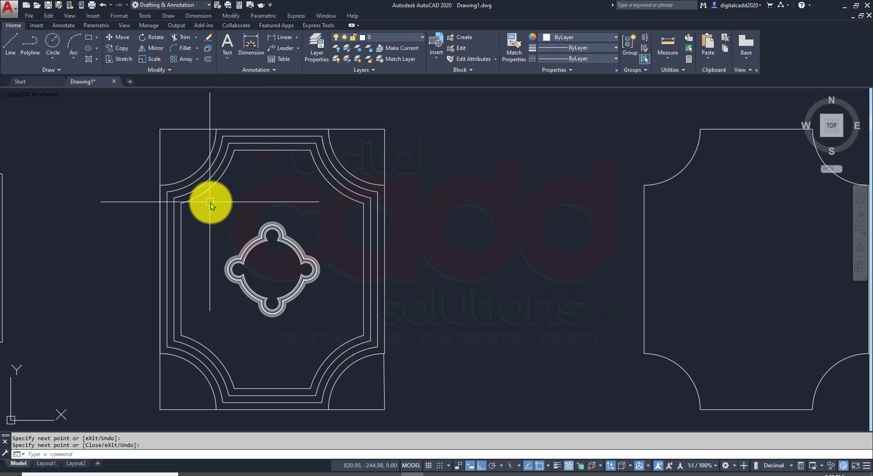
{"action": "scroll", "coordinate": [250, 233], "scroll_direction": "up", "scroll_amount": 6}
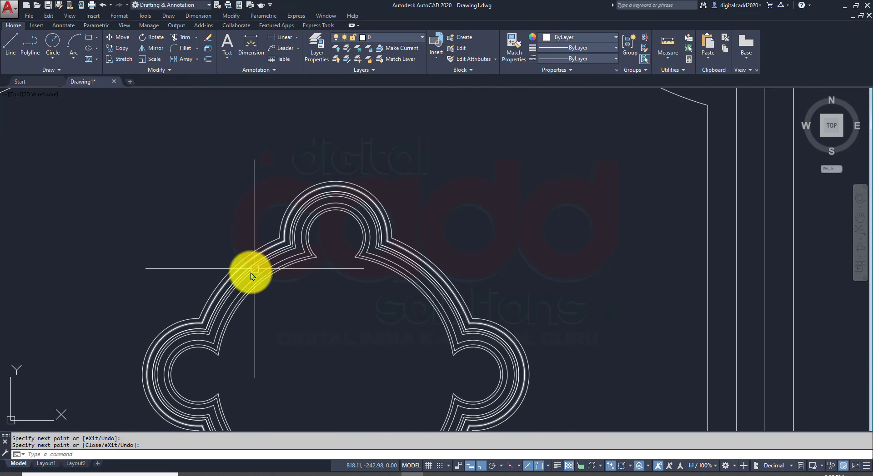
{"action": "scroll", "coordinate": [248, 291], "scroll_direction": "down", "scroll_amount": 2}
{"action": "scroll", "coordinate": [337, 361], "scroll_direction": "down", "scroll_amount": 2}
{"action": "scroll", "coordinate": [362, 243], "scroll_direction": "up", "scroll_amount": 6}
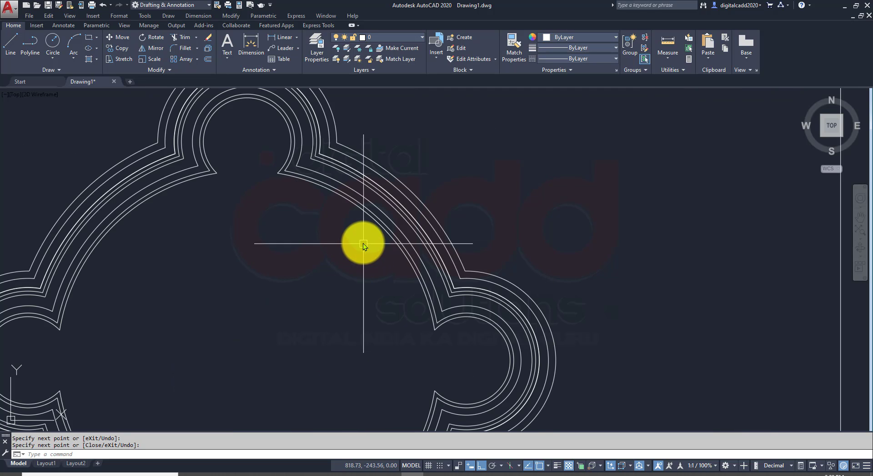
{"action": "scroll", "coordinate": [315, 209], "scroll_direction": "down", "scroll_amount": 3}
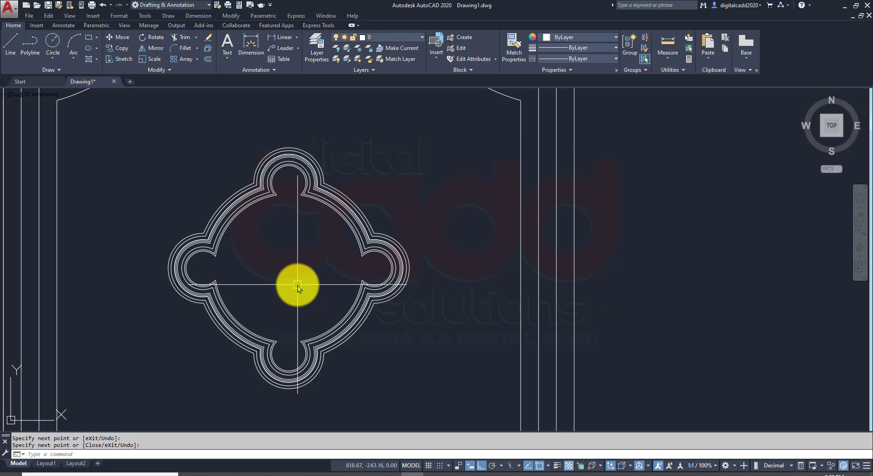
{"action": "scroll", "coordinate": [339, 323], "scroll_direction": "up", "scroll_amount": 3}
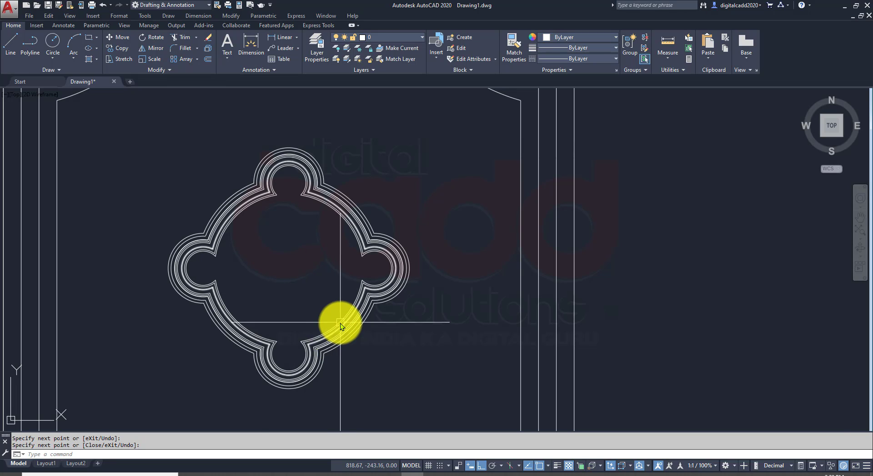
{"action": "scroll", "coordinate": [338, 324], "scroll_direction": "down", "scroll_amount": 5}
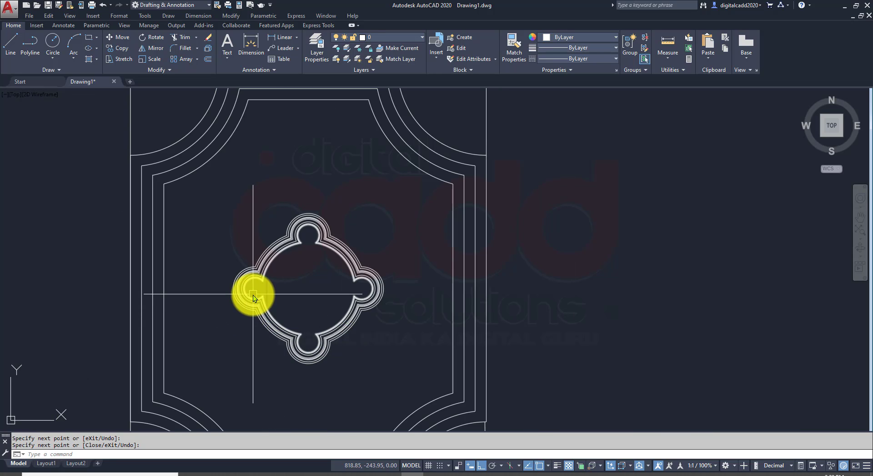
{"action": "scroll", "coordinate": [265, 298], "scroll_direction": "down", "scroll_amount": 2}
{"action": "scroll", "coordinate": [78, 181], "scroll_direction": "up", "scroll_amount": 2}
- Draw an L of two perpendicular lines in the empty area beside the profiles, with the vertical leg about 3.88 long
{"action": "left_click", "coordinate": [55, 53]}
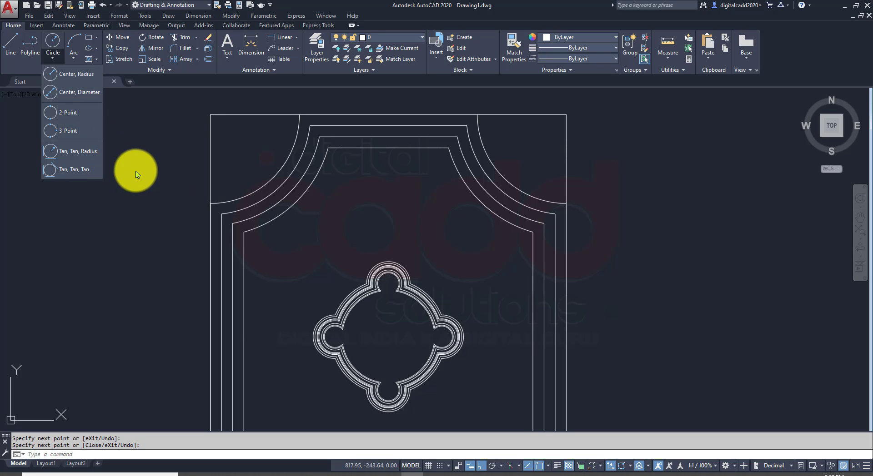
{"action": "scroll", "coordinate": [341, 273], "scroll_direction": "down", "scroll_amount": 4}
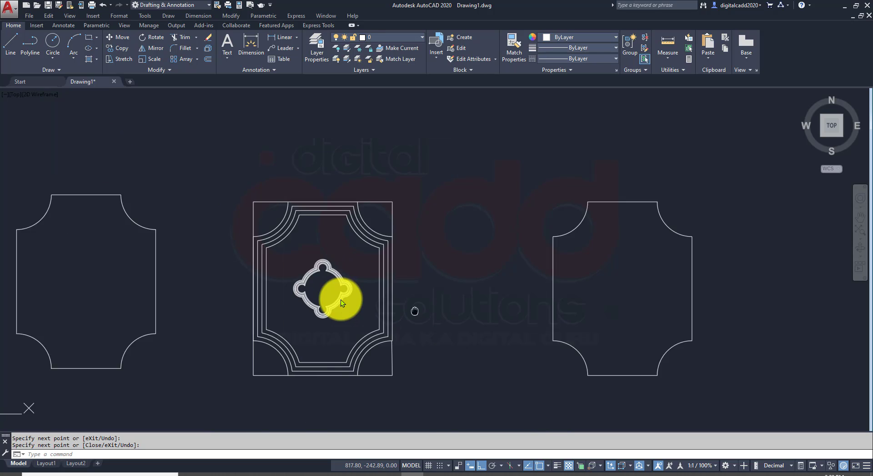
{"action": "middle_click_drag", "start_coordinate": [340, 299], "coordinate": [451, 274]}
{"action": "mouse_move", "coordinate": [132, 309]}
{"action": "middle_mouse_down"}
{"action": "mouse_move", "coordinate": [580, 238]}
{"action": "mouse_move", "coordinate": [353, 166]}
{"action": "middle_mouse_up"}
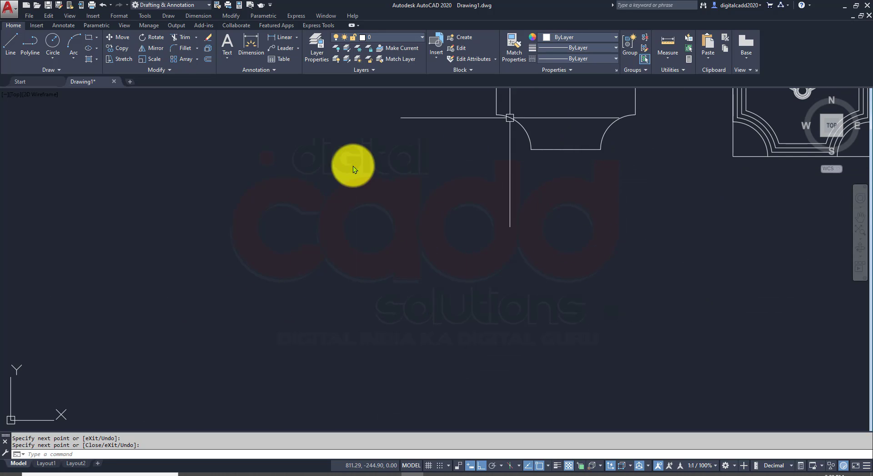
{"action": "left_click", "coordinate": [51, 55]}
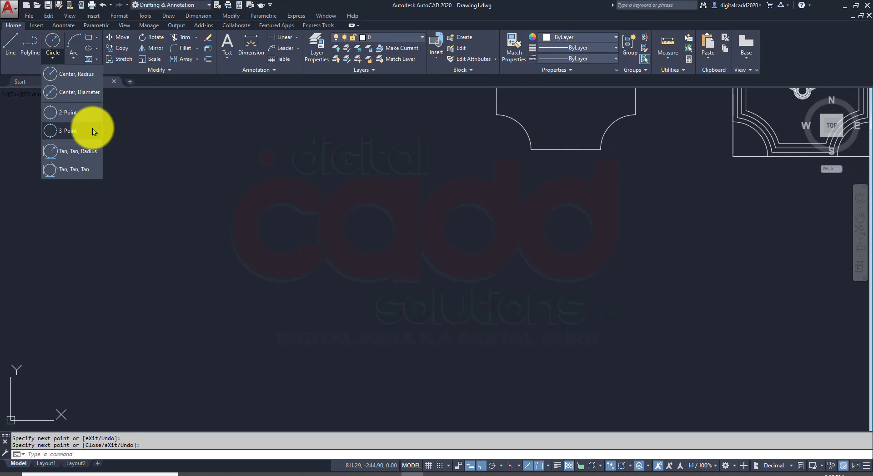
{"action": "left_click", "coordinate": [89, 156]}
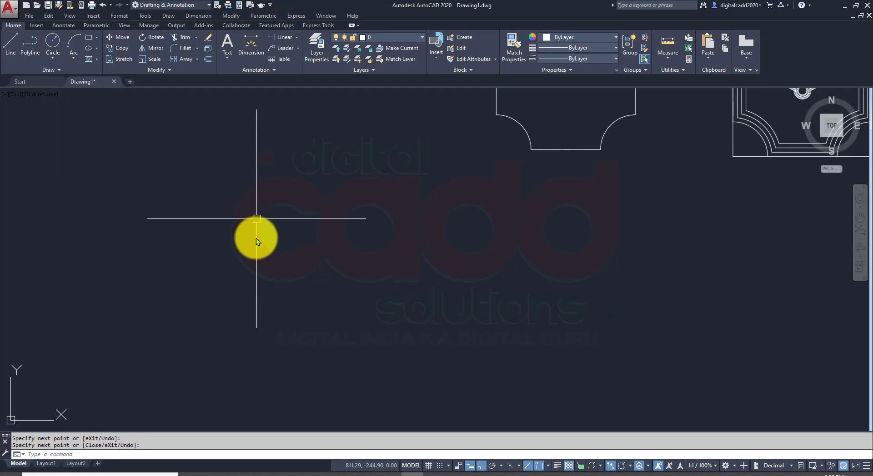
{"action": "left_click", "coordinate": [10, 46]}
{"action": "left_click", "coordinate": [220, 187]}
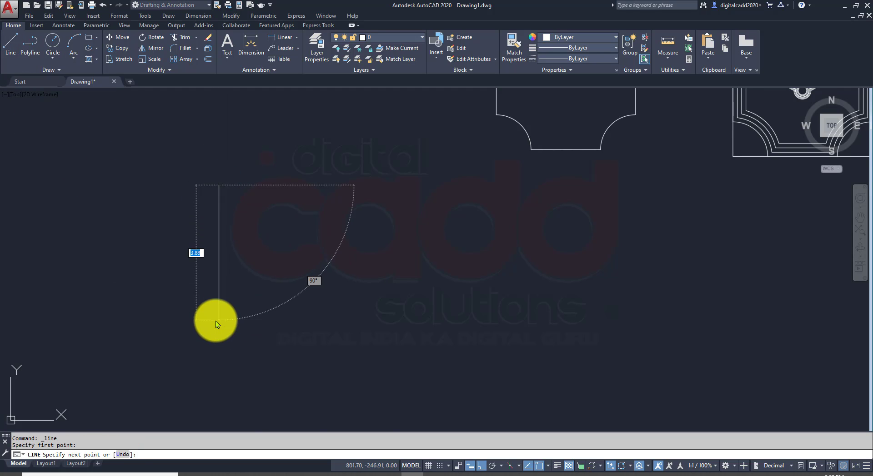
{"action": "left_click", "coordinate": [217, 321]}
{"action": "left_click", "coordinate": [423, 323]}
{"action": "key", "text": "Return"}
- Delete the two perpendicular lines
{"action": "scroll", "coordinate": [298, 281], "scroll_direction": "up", "scroll_amount": 2}
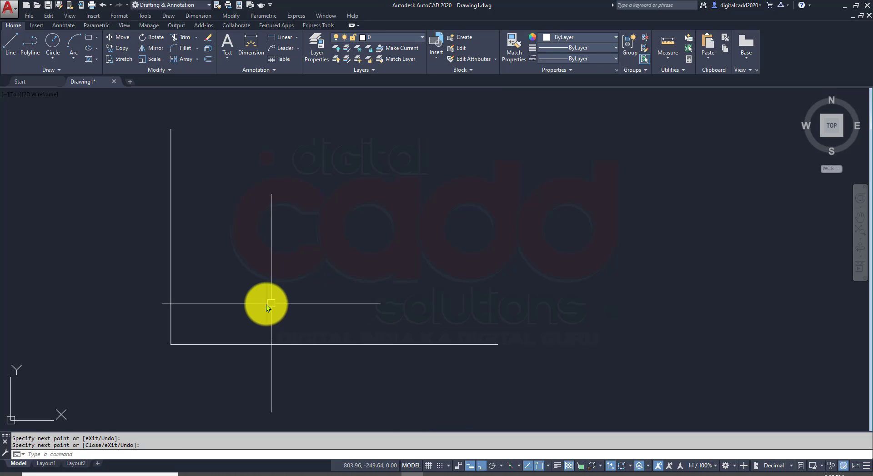
{"action": "left_click", "coordinate": [245, 292]}
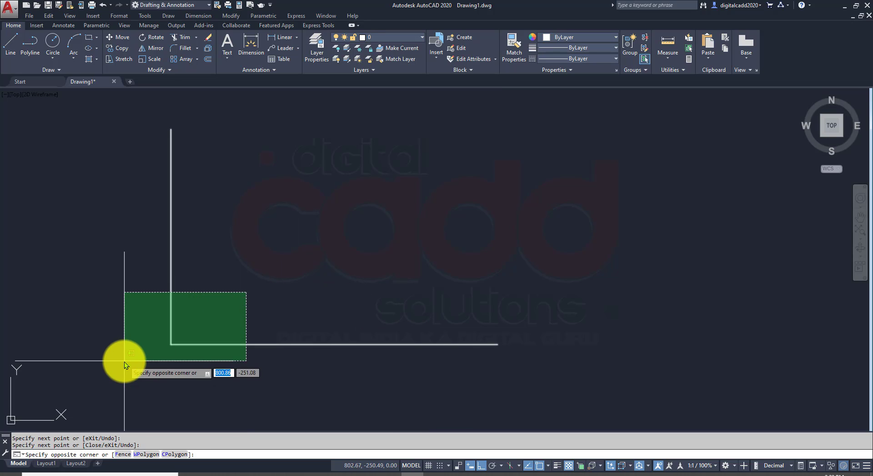
{"action": "left_click", "coordinate": [129, 366]}
{"action": "key", "text": "Delete"}
- Draw two separate circles side by side in the empty area, the first about 1.46 in radius and the second slightly smaller
{"action": "left_click", "coordinate": [52, 43]}
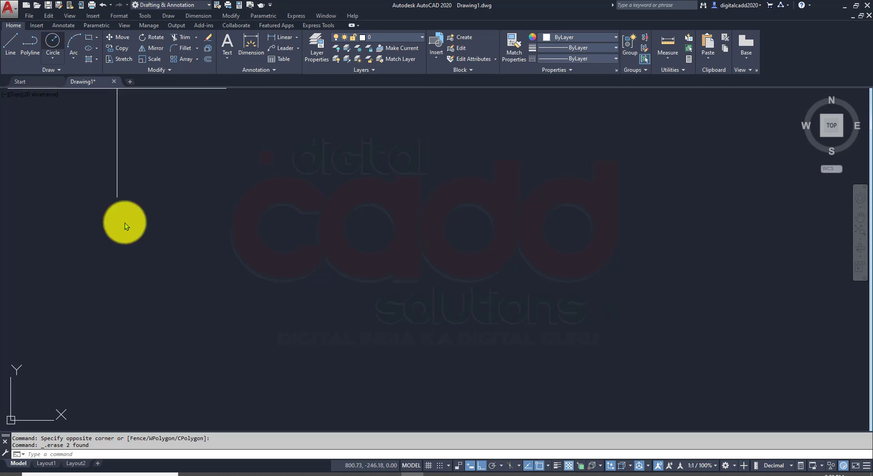
{"action": "left_click", "coordinate": [147, 307]}
{"action": "left_click", "coordinate": [227, 313]}
{"action": "key", "text": "Return"}
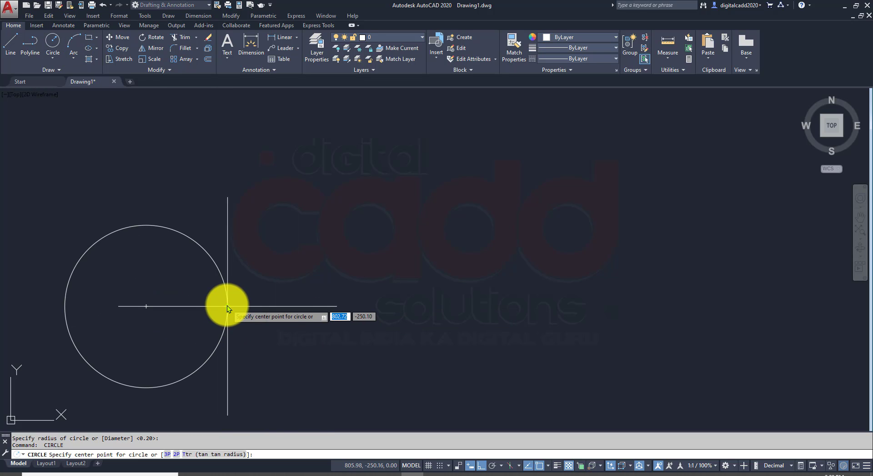
{"action": "left_click", "coordinate": [370, 306]}
{"action": "left_click", "coordinate": [389, 380]}
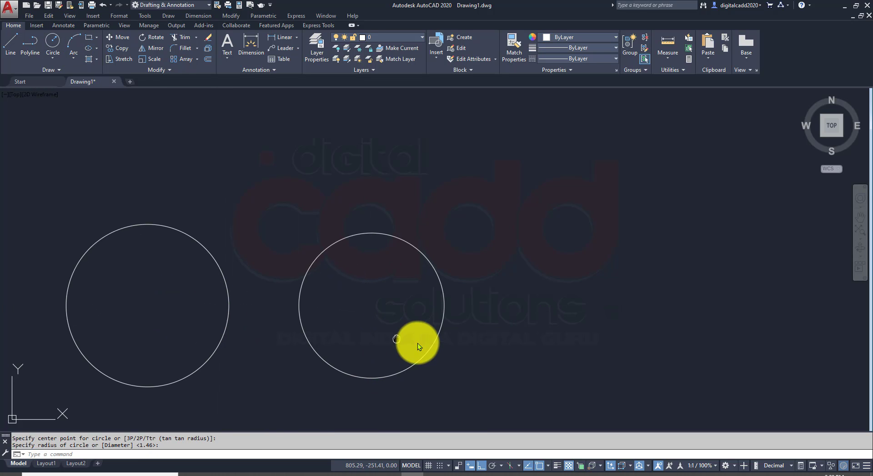
- Draw a Tan, Tan, Radius circle of radius 4 tangent to the facing upper sides of the two separate circles
{"action": "middle_click_drag", "start_coordinate": [394, 340], "coordinate": [452, 347]}
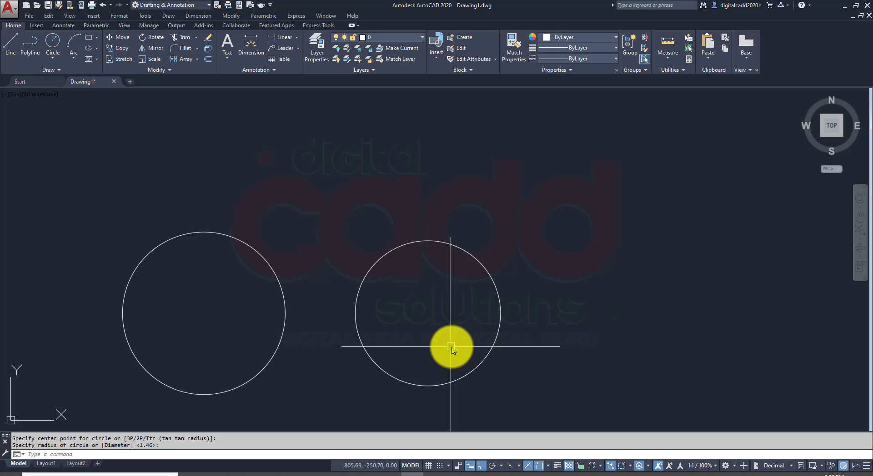
{"action": "left_click", "coordinate": [60, 58]}
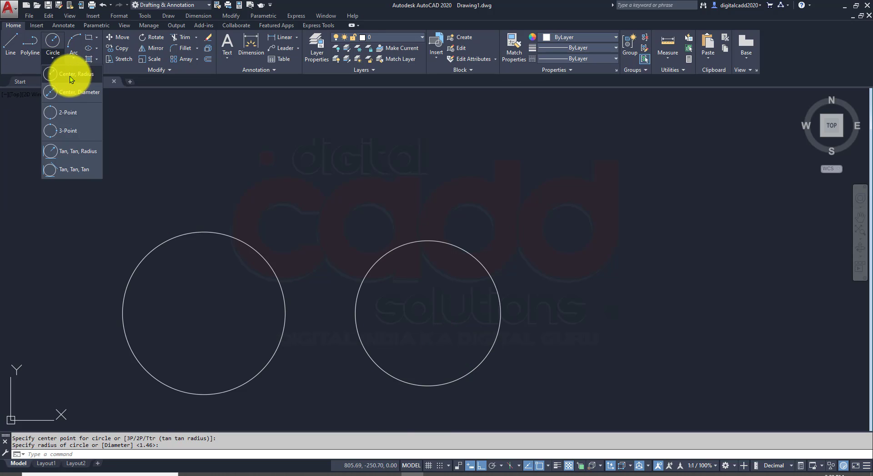
{"action": "left_click", "coordinate": [72, 153]}
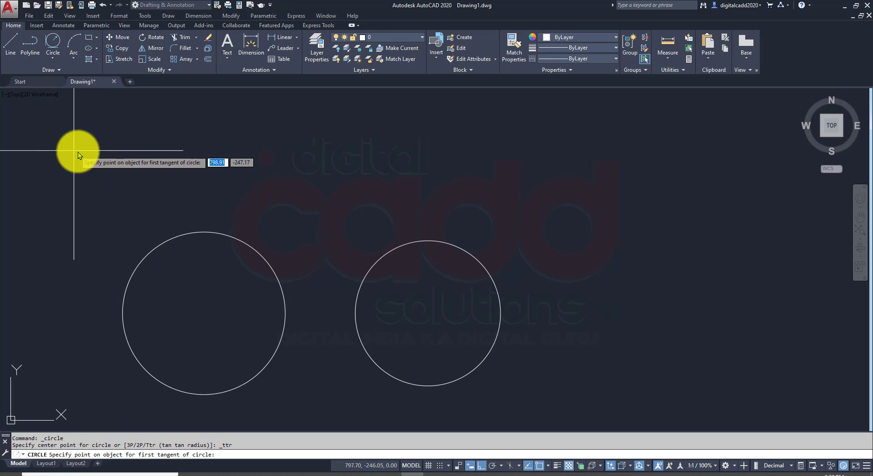
{"action": "left_click", "coordinate": [281, 275]}
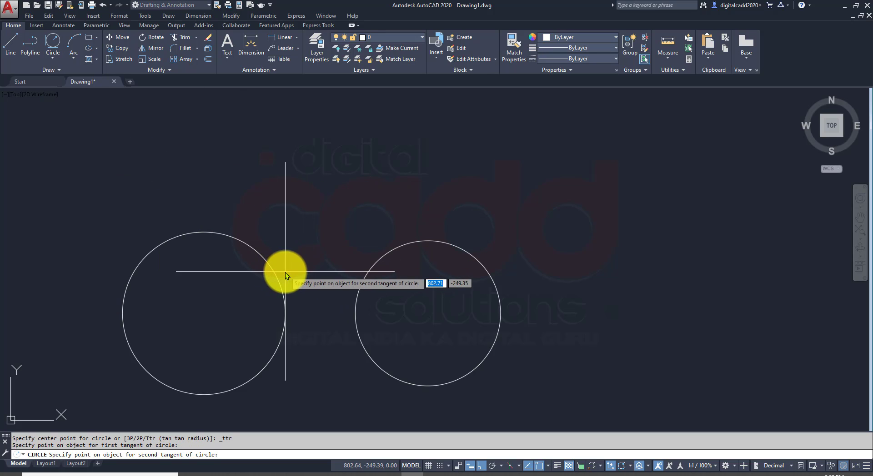
{"action": "left_click", "coordinate": [360, 287]}
{"action": "type", "text": "4"}
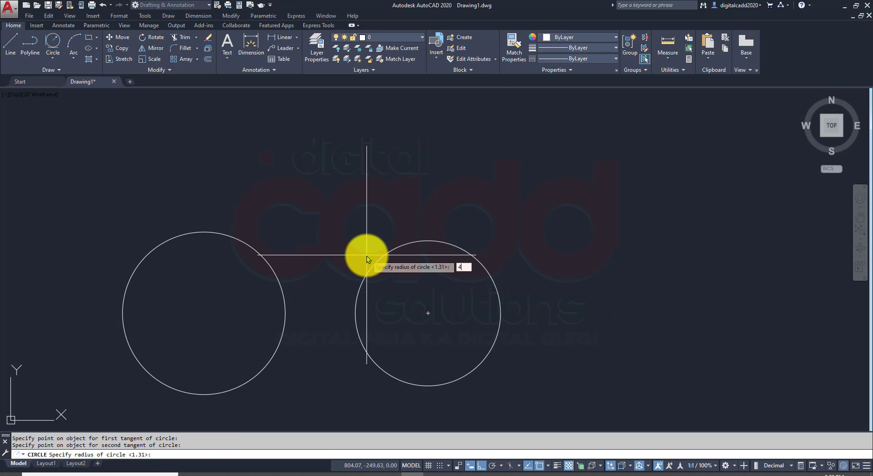
{"action": "key", "text": "Return"}
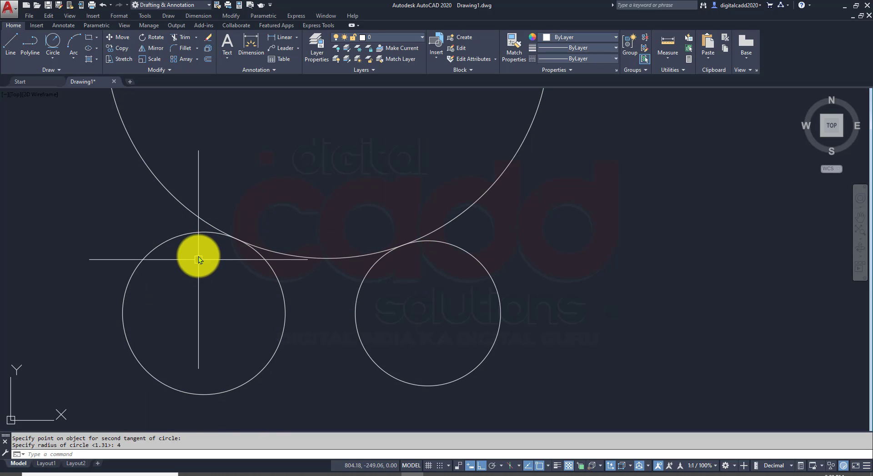
- Replace the radius 4 circle with a Tan, Tan, Radius circle of radius 2 tangent to the same two circles
{"action": "left_click", "coordinate": [325, 257]}
{"action": "key", "text": "Delete"}
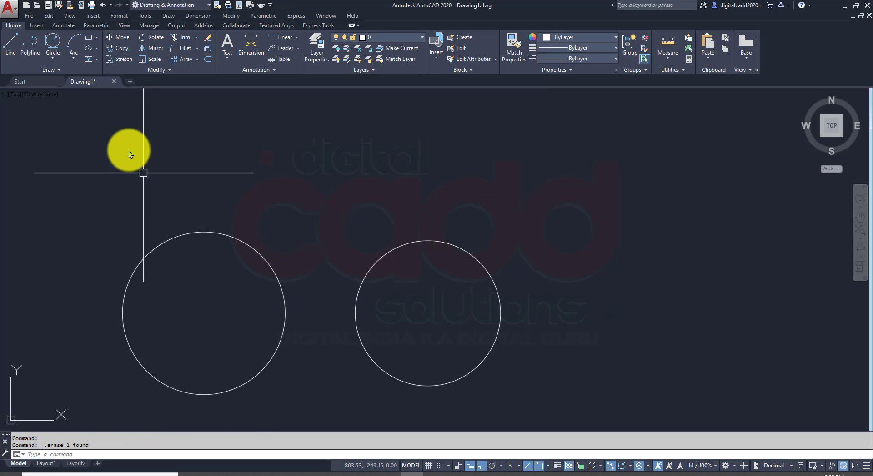
{"action": "left_click", "coordinate": [53, 57]}
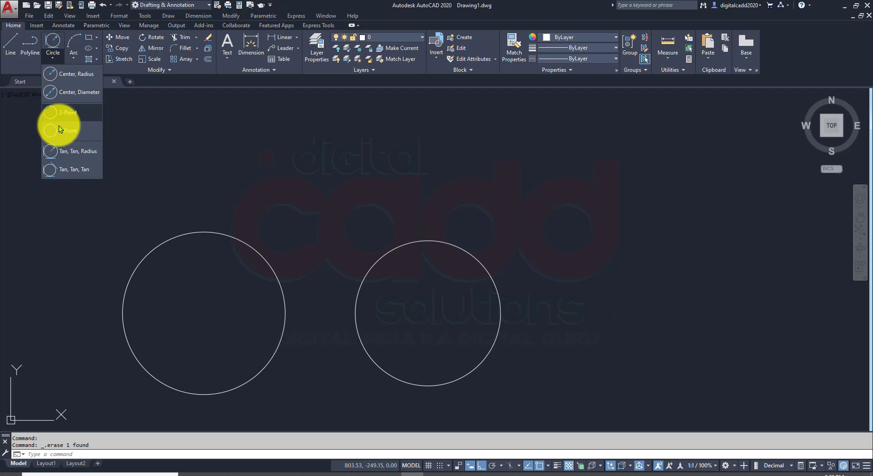
{"action": "left_click", "coordinate": [71, 153]}
{"action": "left_click", "coordinate": [284, 285]}
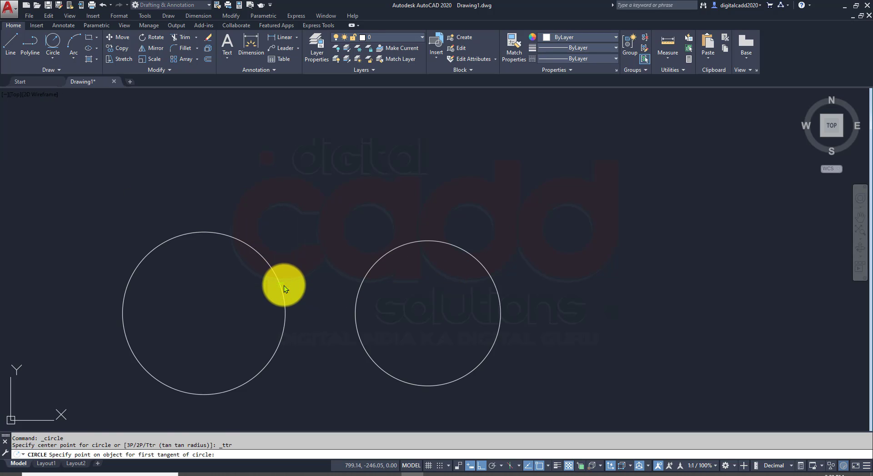
{"action": "left_click", "coordinate": [356, 292]}
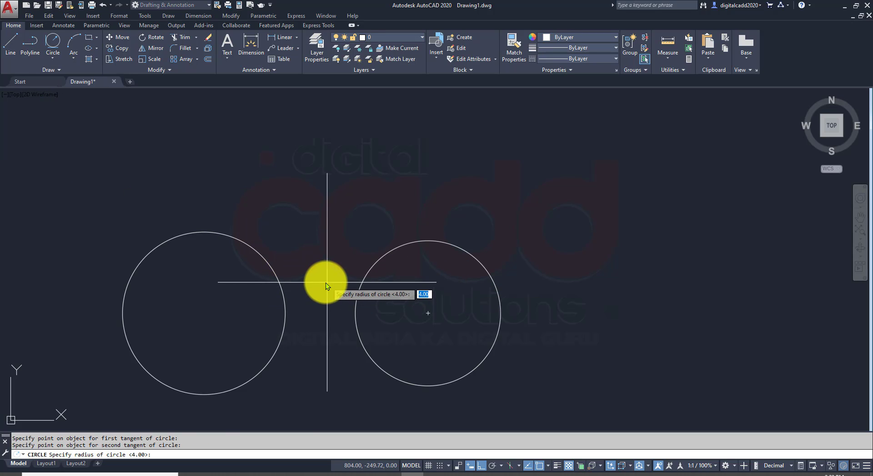
{"action": "type", "text": "2"}
{"action": "key", "text": "Return"}
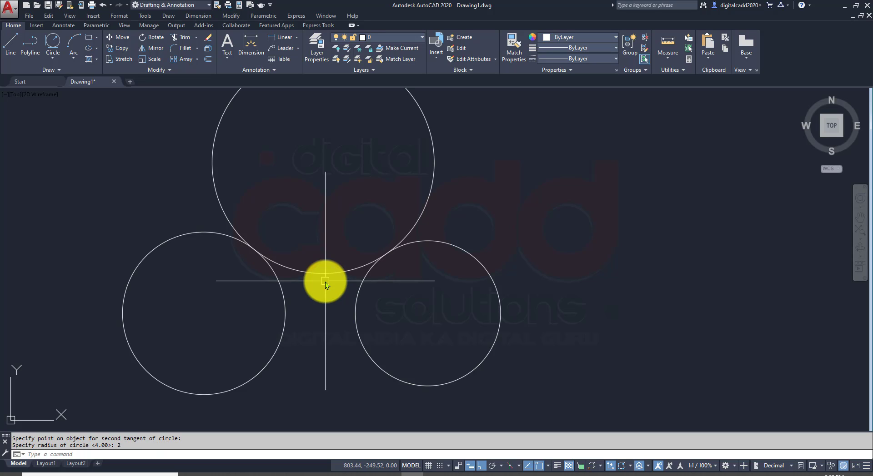
- Trim away the upper part of the radius 2 circle, keeping only the arc that bridges the two circles
{"action": "middle_click_drag", "start_coordinate": [318, 283], "coordinate": [304, 283]}
{"action": "type", "text": "tr"}
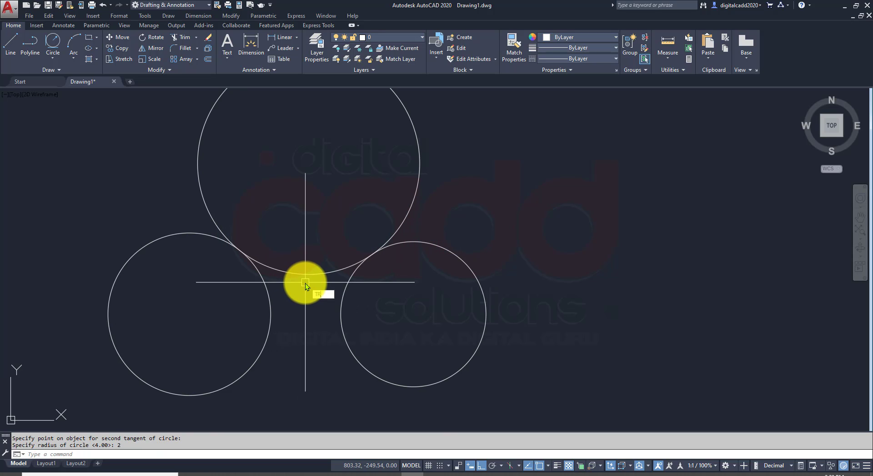
{"action": "key", "text": "Return"}
{"action": "key", "text": "Return"}
{"action": "left_click", "coordinate": [419, 181]}
{"action": "key", "text": "Return"}
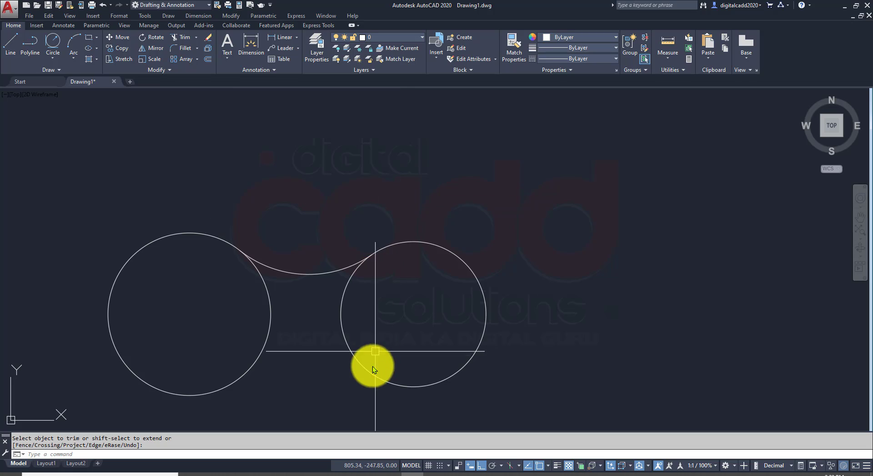
- Mirror the bridging arc about a horizontal line through the larger circle's right quadrant, keeping the source arc
{"action": "middle_click_drag", "start_coordinate": [373, 366], "coordinate": [372, 332]}
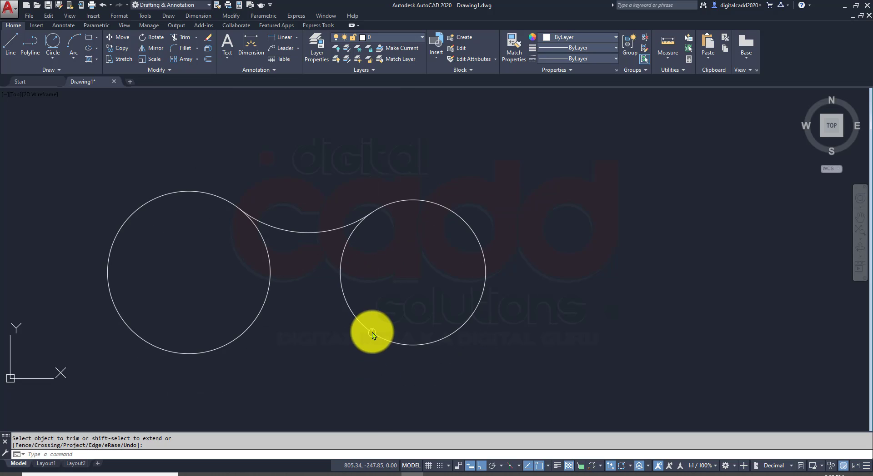
{"action": "left_click", "coordinate": [332, 229]}
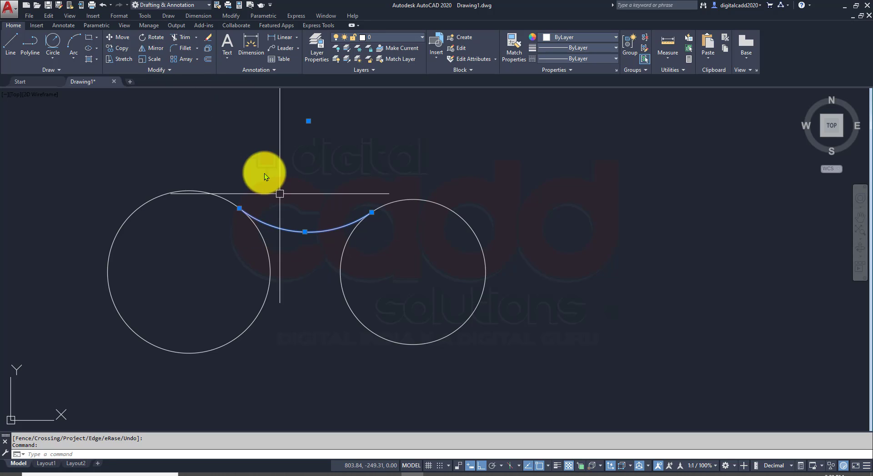
{"action": "left_click", "coordinate": [153, 46]}
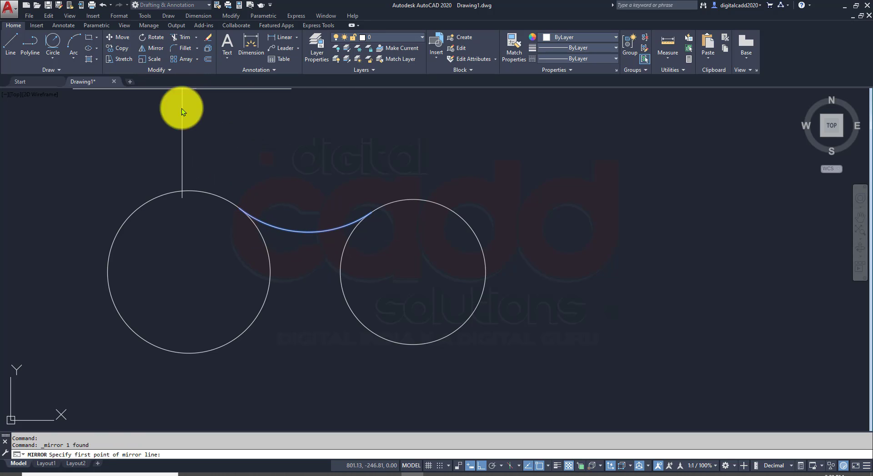
{"action": "left_click", "coordinate": [270, 273]}
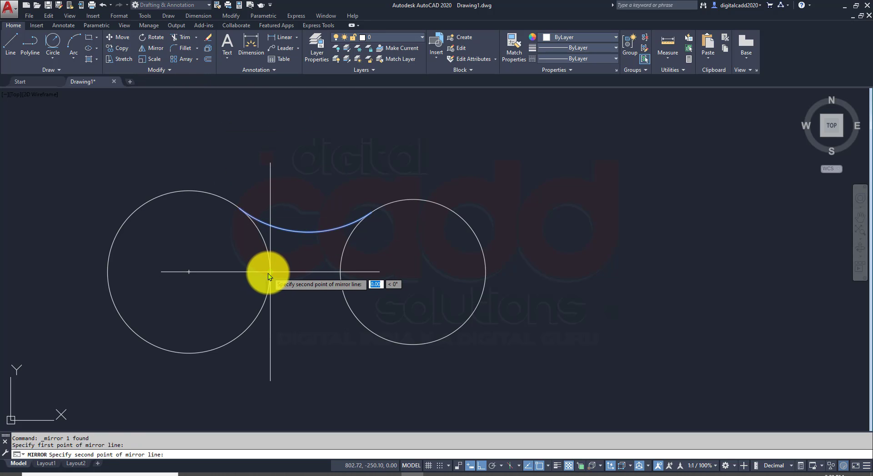
{"action": "left_click", "coordinate": [341, 272]}
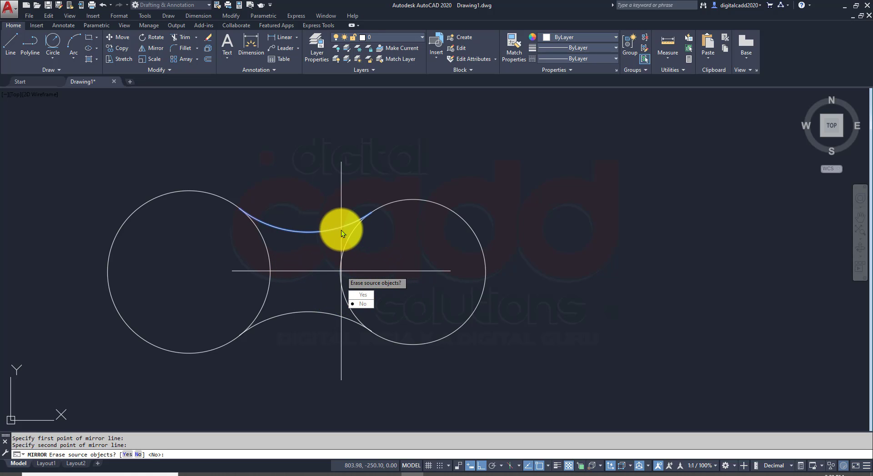
{"action": "left_click", "coordinate": [368, 304]}
- Trim the inner portions of both circles between the tangent arcs to leave one dumbbell-shaped outline
{"action": "type", "text": "TR"}
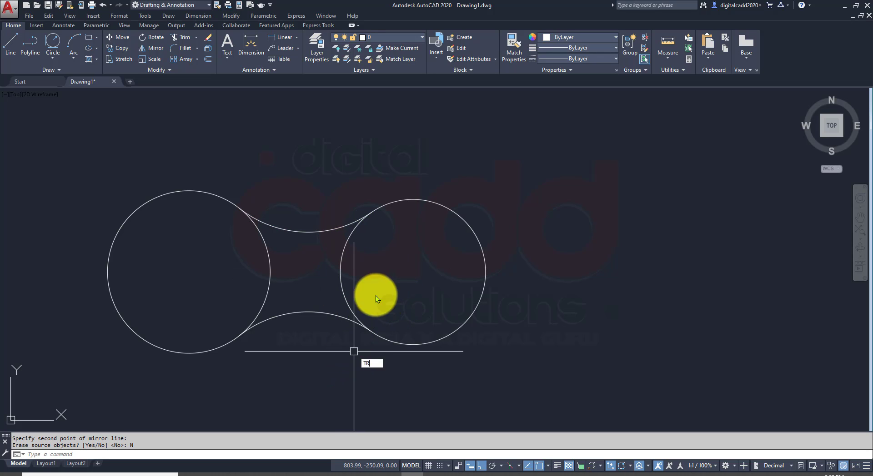
{"action": "key", "text": "Return"}
{"action": "key", "text": "Return"}
{"action": "left_click", "coordinate": [394, 254]}
{"action": "left_click", "coordinate": [245, 277]}
{"action": "key", "text": "Return"}
- Create a boundary polyline from a point picked inside the dumbbell-shaped outline
{"action": "scroll", "coordinate": [274, 287], "scroll_direction": "down", "scroll_amount": 2}
{"action": "middle_click_drag", "start_coordinate": [259, 310], "coordinate": [344, 311]}
{"action": "scroll", "coordinate": [393, 288], "scroll_direction": "up", "scroll_amount": 2}
{"action": "middle_click_drag", "start_coordinate": [393, 289], "coordinate": [329, 272]}
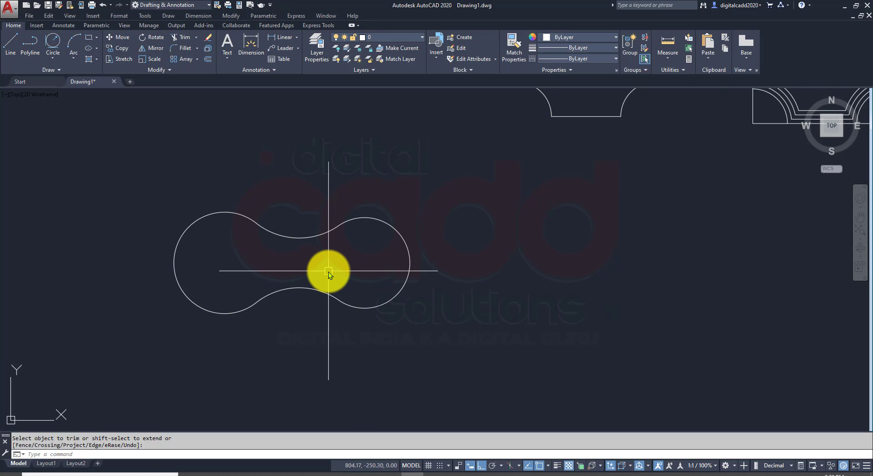
{"action": "type", "text": "BO"}
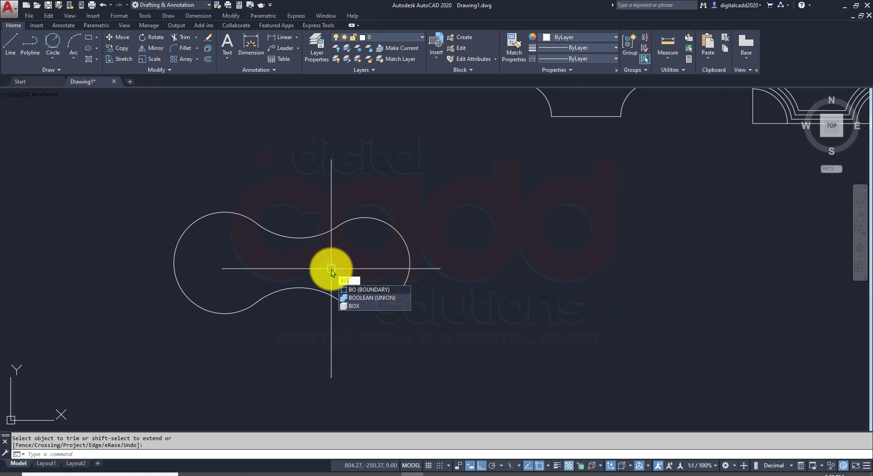
{"action": "key", "text": "Return"}
{"action": "left_click", "coordinate": [528, 150]}
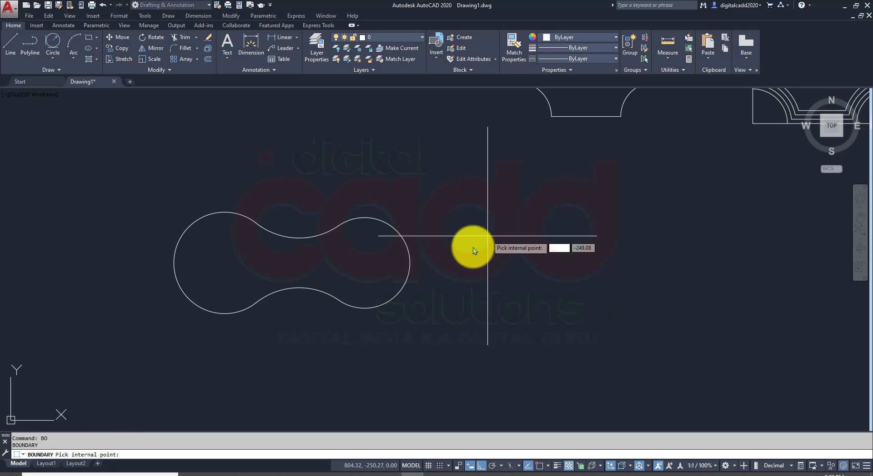
{"action": "left_click", "coordinate": [354, 271]}
{"action": "key", "text": "Return"}
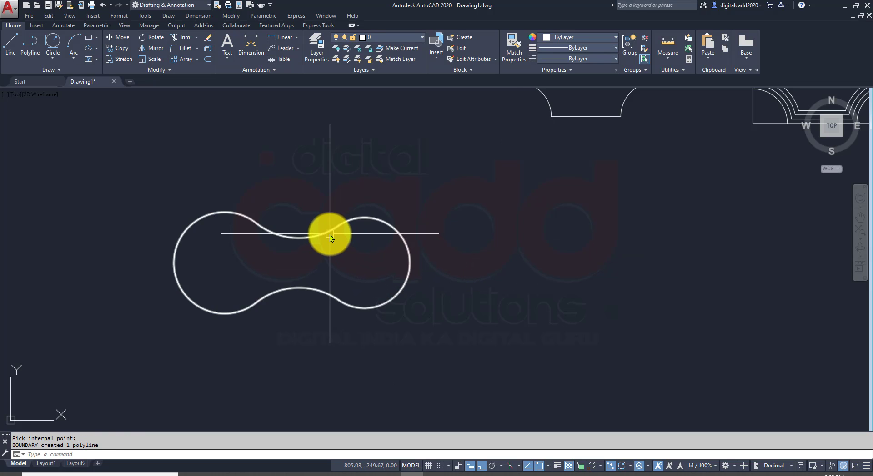
- Offset the dumbbell-shaped polyline outward by 0.02, and offset its outer copy outward by the same distance
{"action": "left_click", "coordinate": [329, 234]}
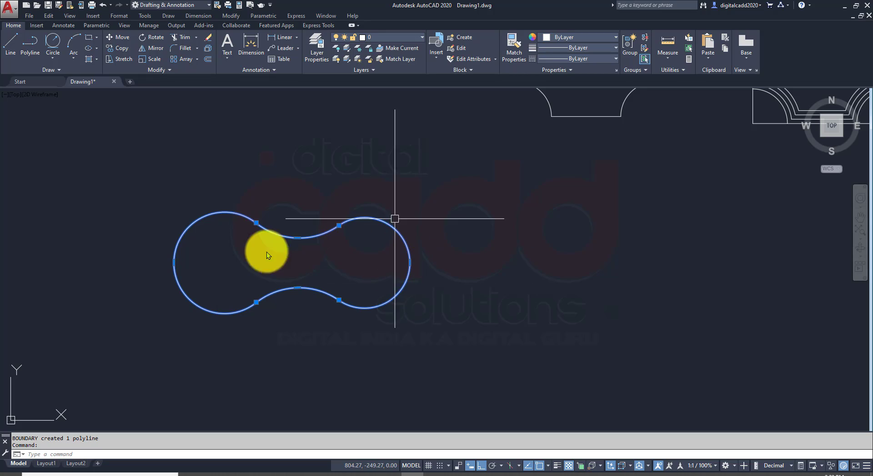
{"action": "left_click", "coordinate": [209, 59]}
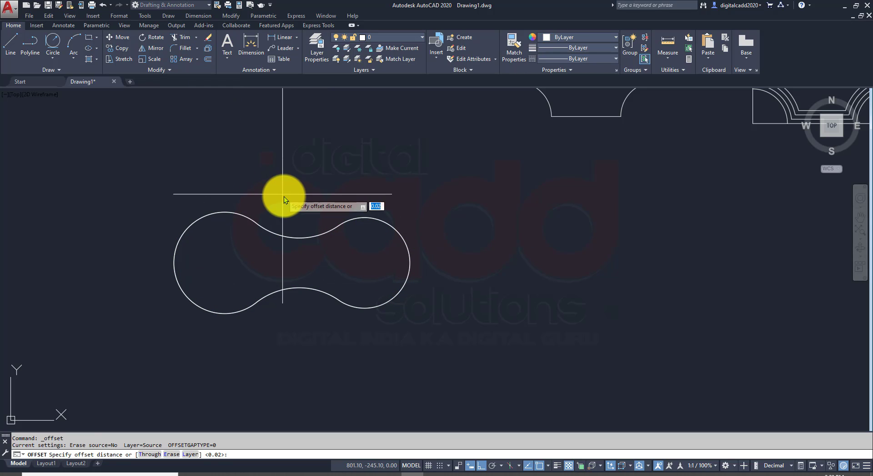
{"action": "key", "text": "Return"}
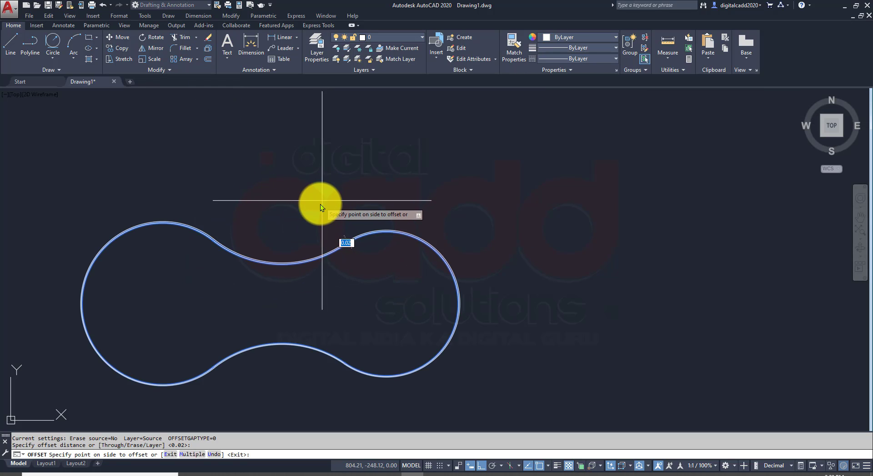
{"action": "left_click", "coordinate": [329, 206]}
{"action": "scroll", "coordinate": [329, 205], "scroll_direction": "up", "scroll_amount": 2}
{"action": "scroll", "coordinate": [348, 241], "scroll_direction": "up", "scroll_amount": 4}
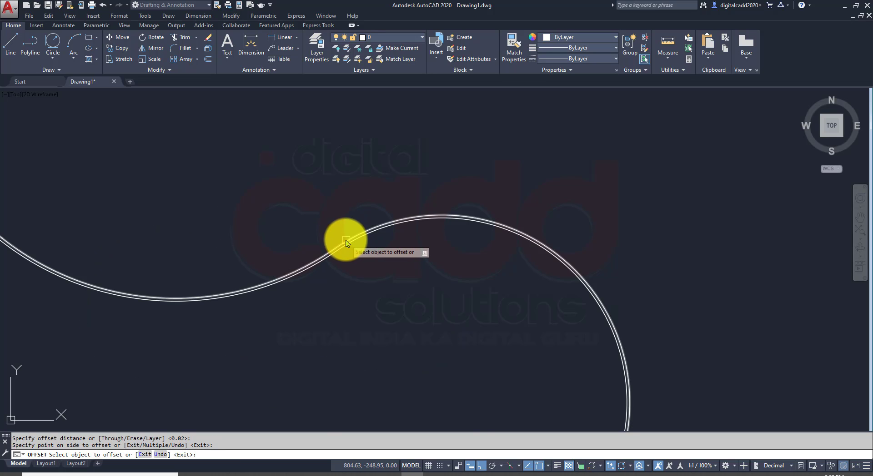
{"action": "left_click", "coordinate": [347, 237]}
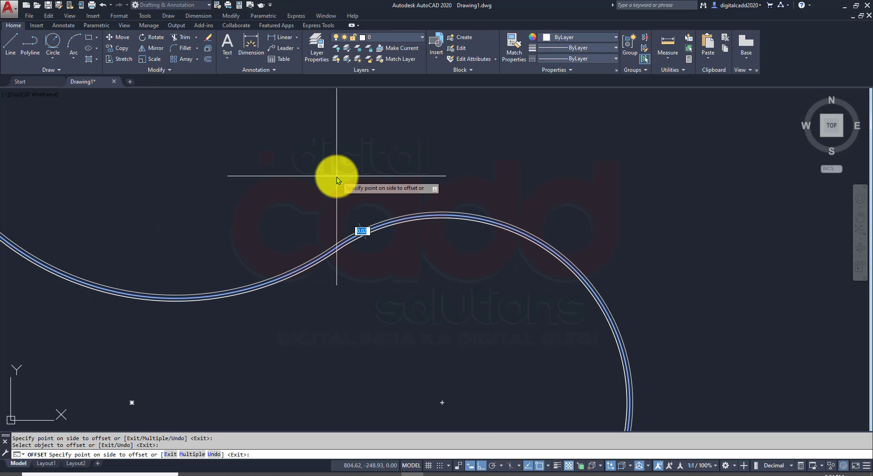
- Add three outer contours to the double-lobed outline, offsetting the outermost curve outward successively by 0.03, 0.06 and 0.08
{"action": "type", "text": ".03"}
{"action": "key", "text": "Return"}
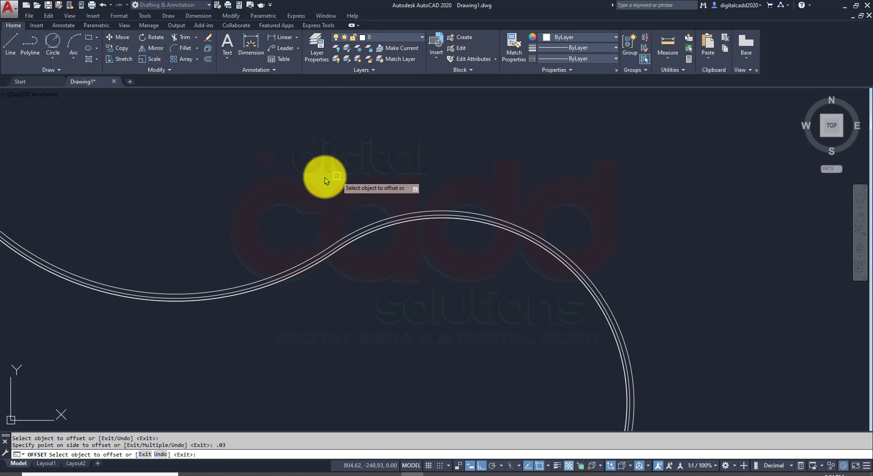
{"action": "left_click", "coordinate": [396, 215]}
{"action": "type", "text": "0.0"}
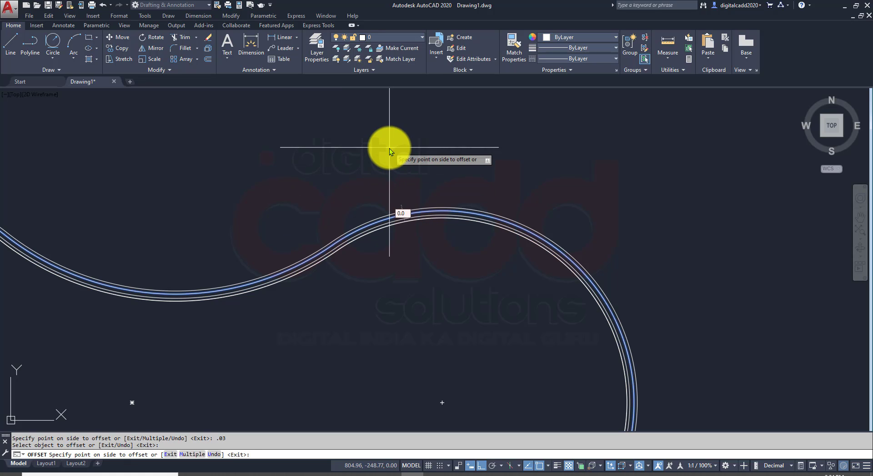
{"action": "type", "text": "6"}
{"action": "key", "text": "Return"}
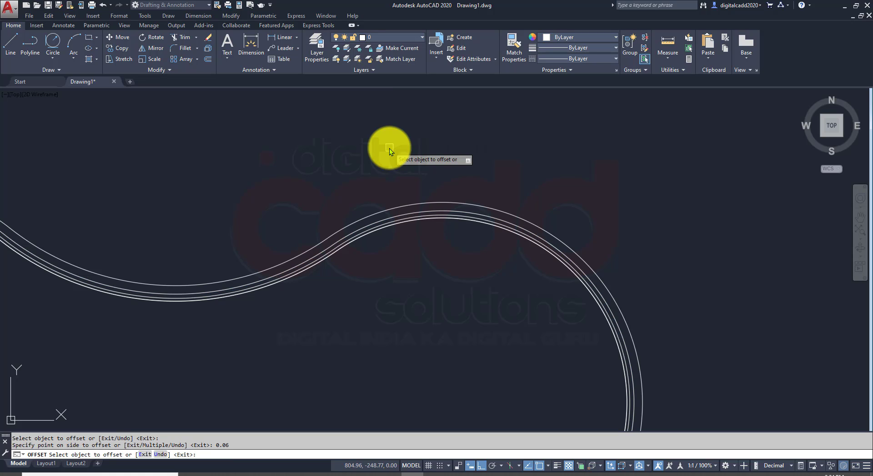
{"action": "left_click", "coordinate": [454, 202]}
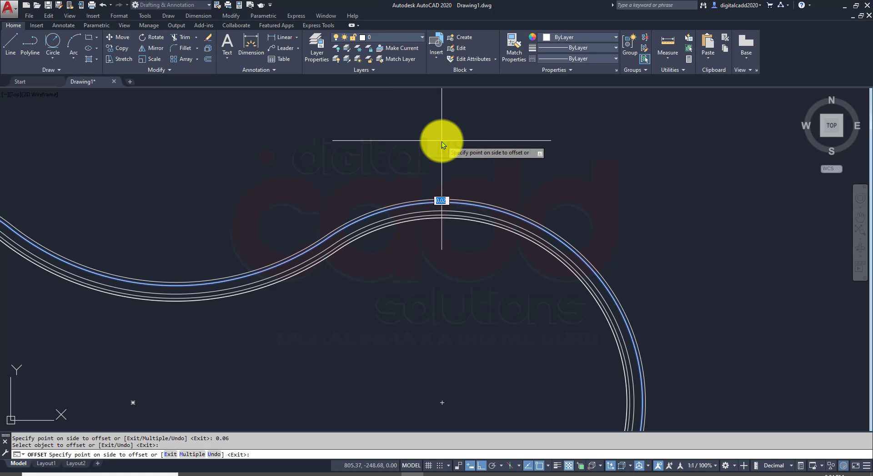
{"action": "type", "text": "0.08"}
{"action": "key", "text": "Return"}
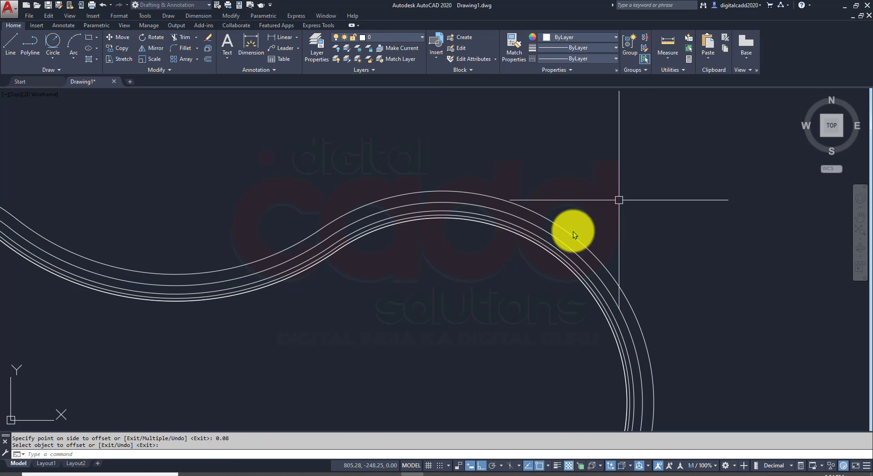
- Draw a circle with a radius of about 0.80 at the centre of the outline's right lobe
{"action": "scroll", "coordinate": [507, 277], "scroll_direction": "down", "scroll_amount": 5}
{"action": "scroll", "coordinate": [486, 306], "scroll_direction": "up", "scroll_amount": 3}
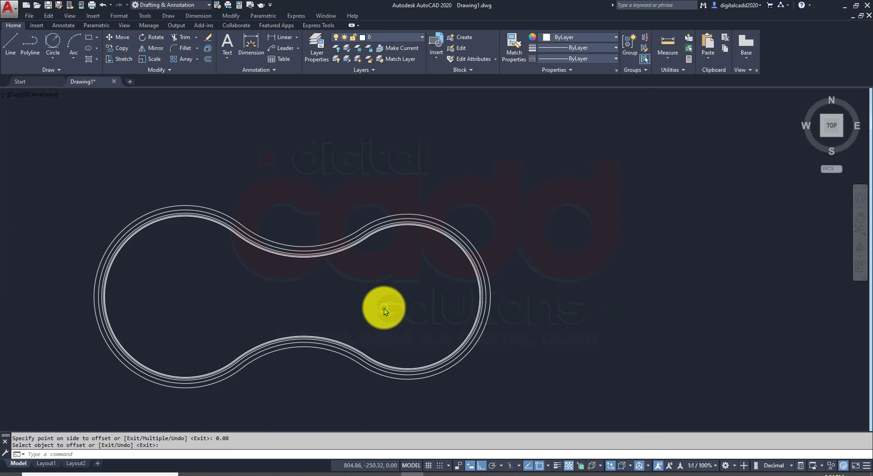
{"action": "key", "text": "Escape"}
{"action": "type", "text": "c"}
{"action": "key", "text": "Return"}
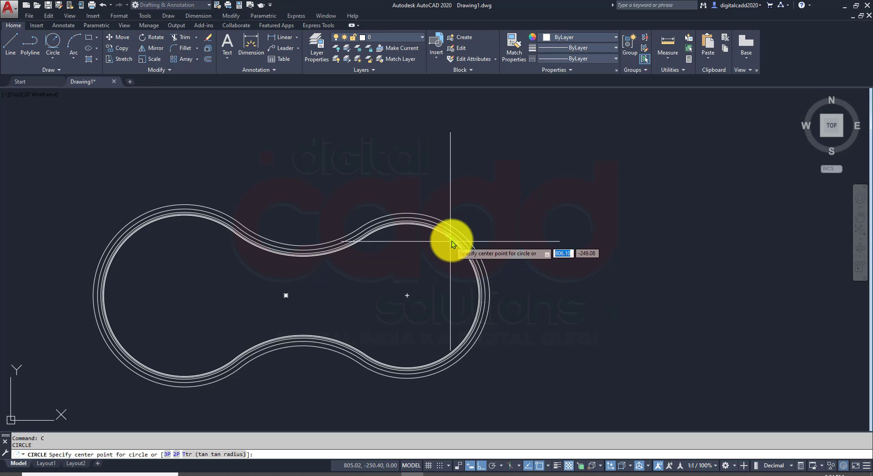
{"action": "left_click", "coordinate": [407, 296]}
{"action": "left_click", "coordinate": [429, 334]}
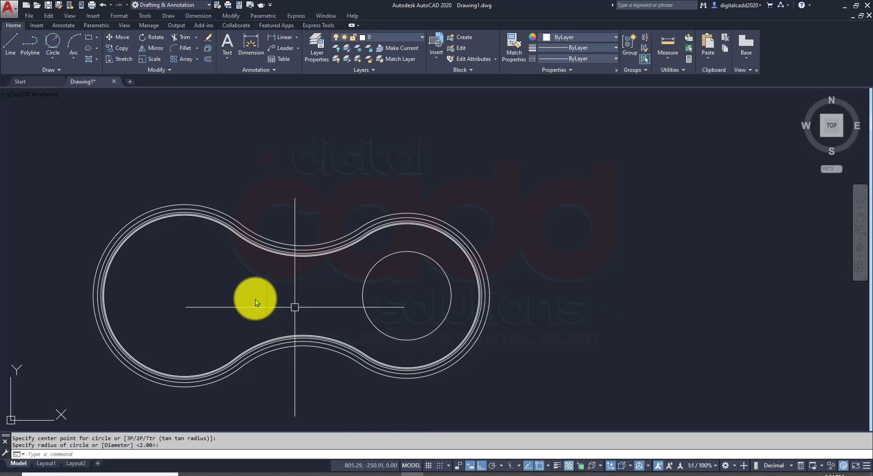
- Draw a circle with a radius of about 0.80 at the centre of the outline's left lobe
{"action": "key", "text": "Return"}
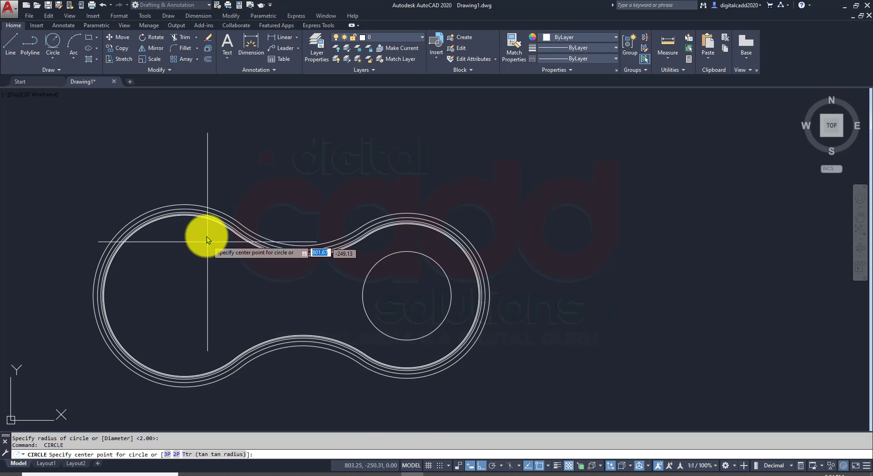
{"action": "left_click", "coordinate": [184, 299]}
{"action": "left_click", "coordinate": [198, 334]}
- Offset the left lobe's circle inward by 0.08 and the resulting inner circle inward by 0.04
{"action": "middle_click_drag", "start_coordinate": [325, 356], "coordinate": [359, 341]}
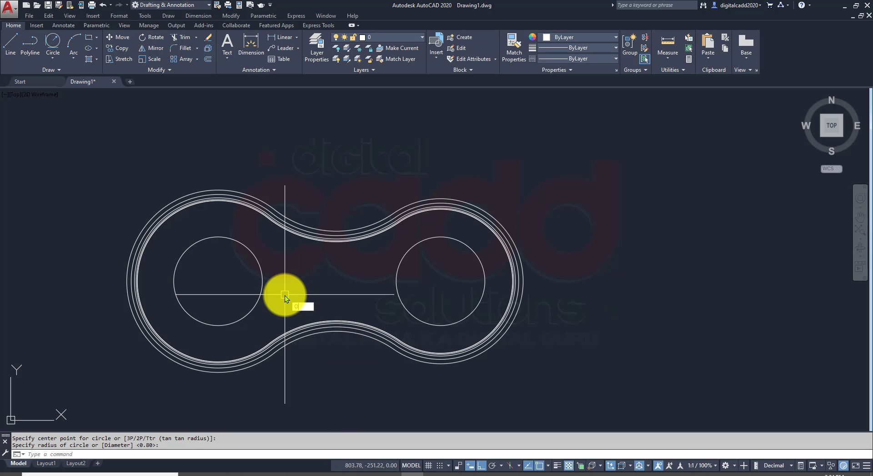
{"action": "key", "text": "Return"}
{"action": "key", "text": "Return"}
{"action": "left_click", "coordinate": [262, 281]}
{"action": "left_click", "coordinate": [242, 288]}
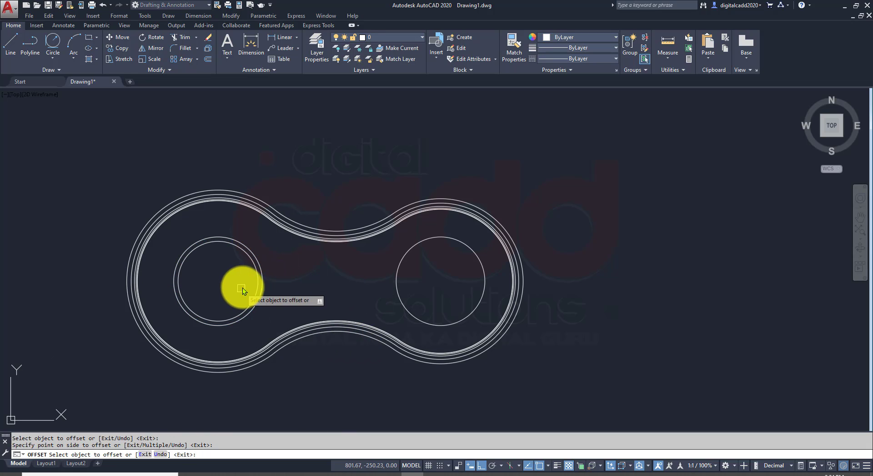
{"action": "left_click", "coordinate": [252, 264]}
{"action": "type", "text": "0."}
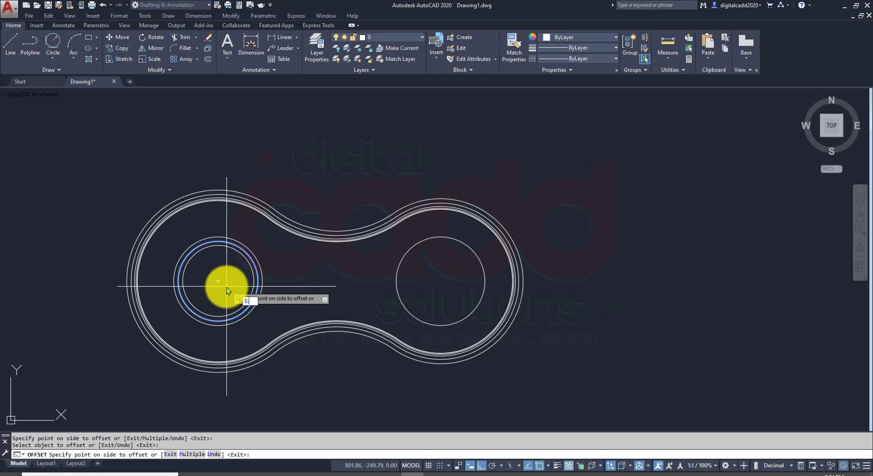
{"action": "type", "text": "04"}
{"action": "key", "text": "Return"}
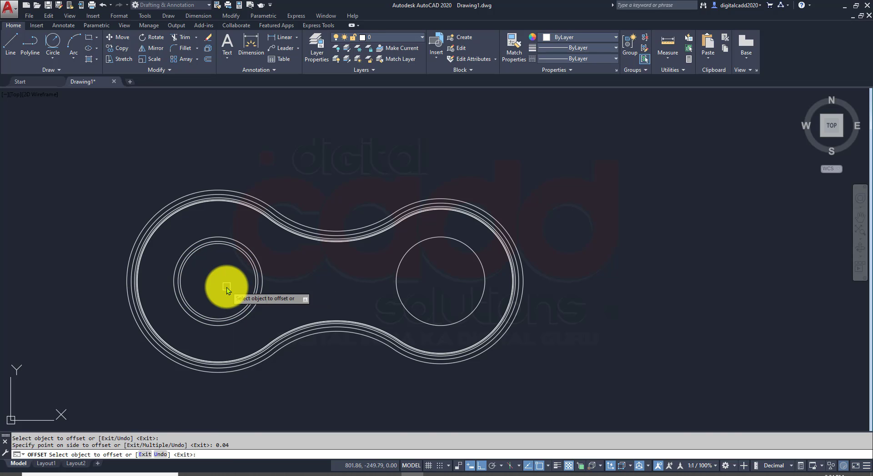
- Offset the left lobe's outermost circle outward by 0.08, and offset that same original circle inward by 0.06
{"action": "scroll", "coordinate": [187, 288], "scroll_direction": "up", "scroll_amount": 4}
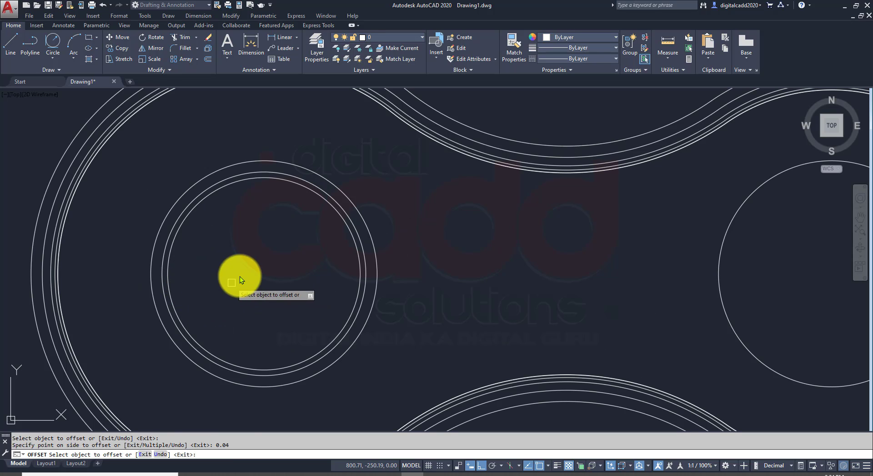
{"action": "left_click", "coordinate": [356, 208]}
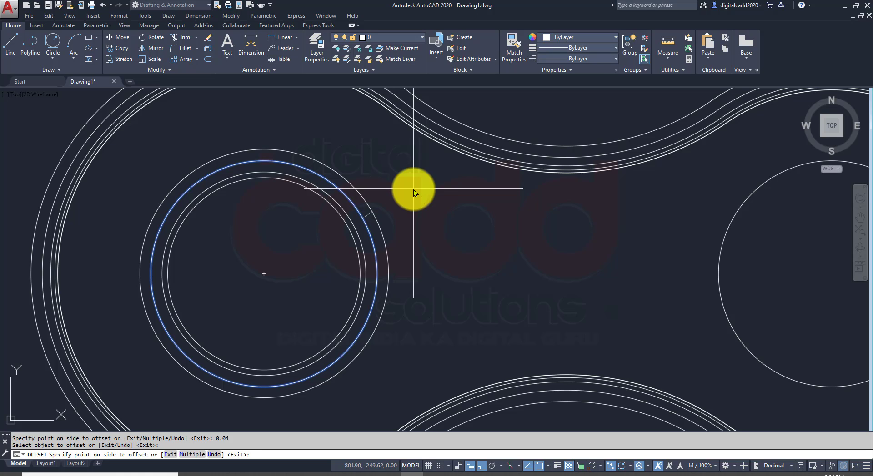
{"action": "left_click", "coordinate": [413, 189]}
{"action": "left_click", "coordinate": [364, 220]}
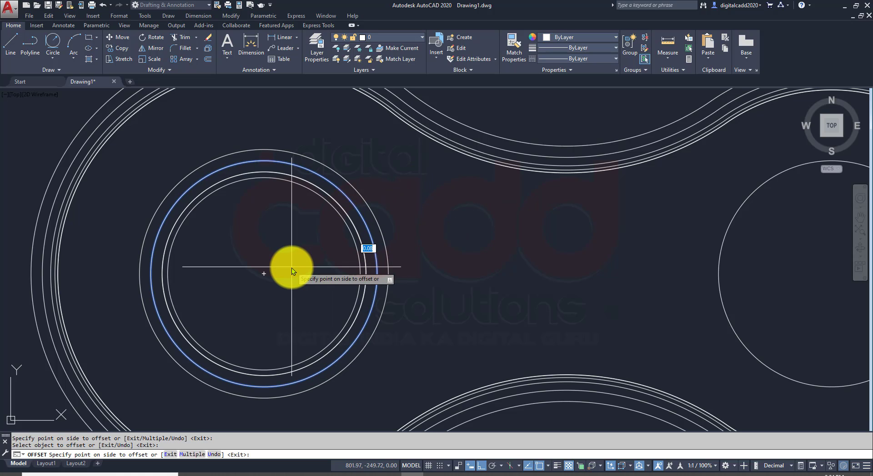
{"action": "type", "text": "0.06"}
{"action": "key", "text": "Return"}
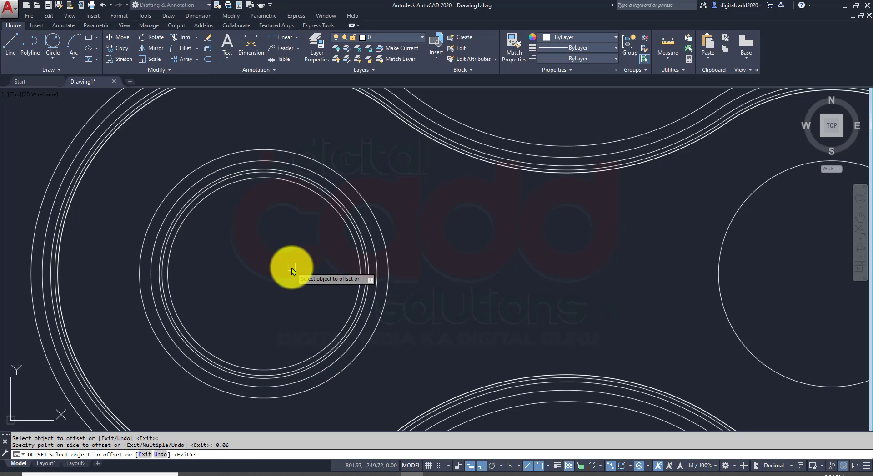
{"action": "key", "text": "Return"}
{"action": "scroll", "coordinate": [383, 291], "scroll_direction": "down", "scroll_amount": 4}
{"action": "scroll", "coordinate": [345, 293], "scroll_direction": "up", "scroll_amount": 1}
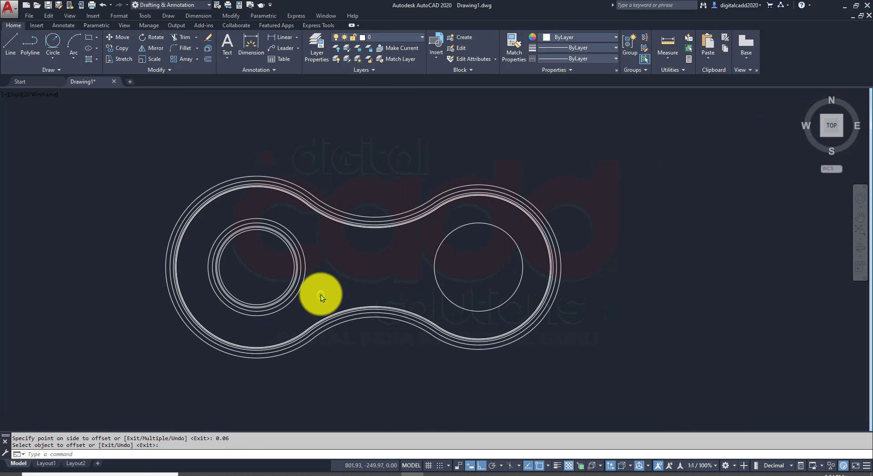
- Delete the single circle in the outline's right lobe
{"action": "scroll", "coordinate": [309, 280], "scroll_direction": "up", "scroll_amount": 3}
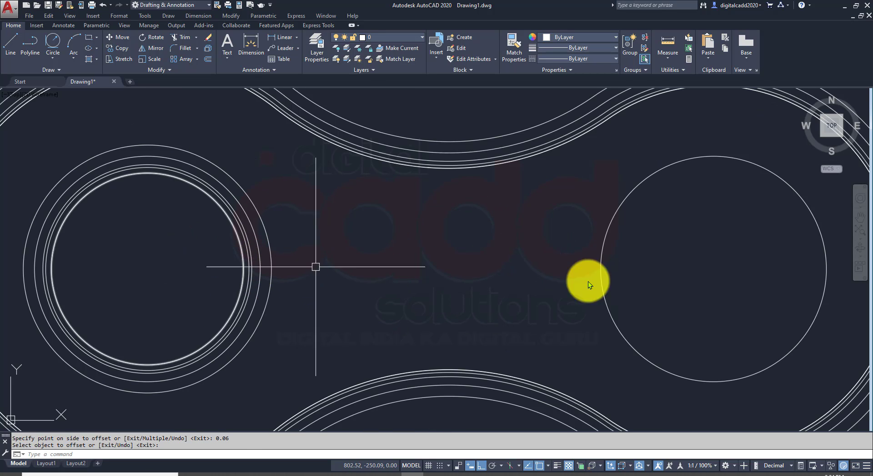
{"action": "scroll", "coordinate": [391, 293], "scroll_direction": "down", "scroll_amount": 4}
{"action": "middle_click_drag", "start_coordinate": [495, 332], "coordinate": [367, 307]}
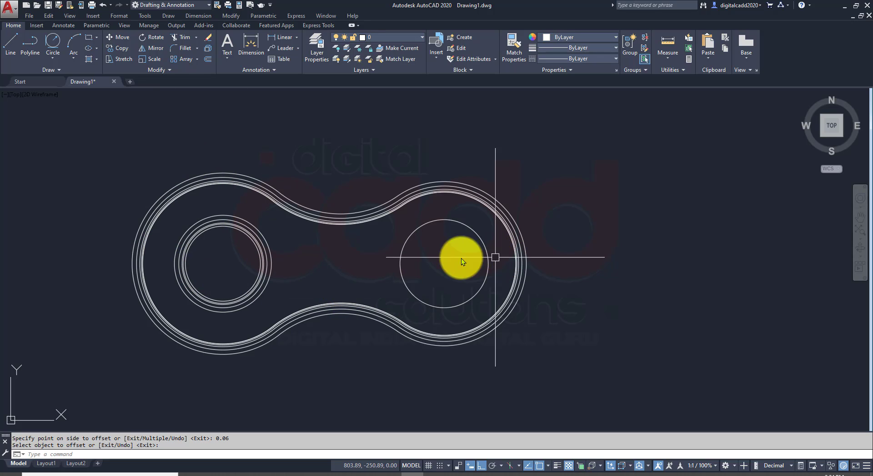
{"action": "key", "text": "Escape"}
{"action": "left_click", "coordinate": [416, 266]}
{"action": "left_click", "coordinate": [358, 277]}
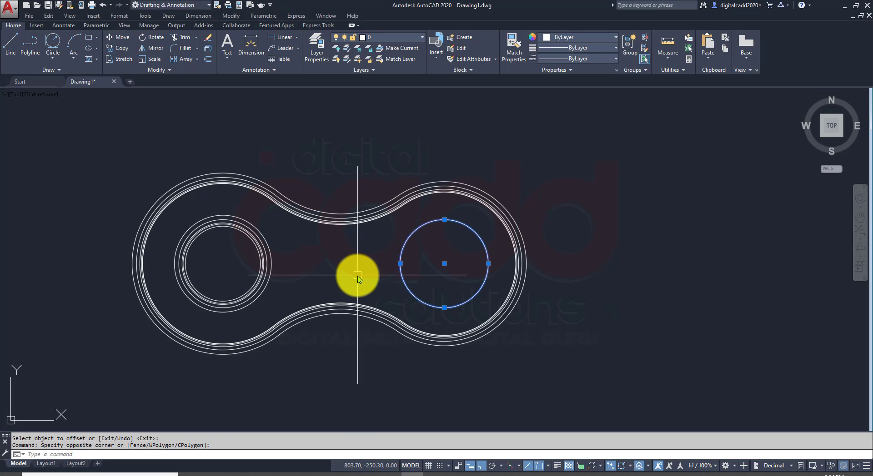
{"action": "key", "text": "Delete"}
- Copy the left lobe's five concentric circles from their centre to the centre of the right lobe
{"action": "left_click", "coordinate": [332, 252]}
{"action": "left_click", "coordinate": [239, 274]}
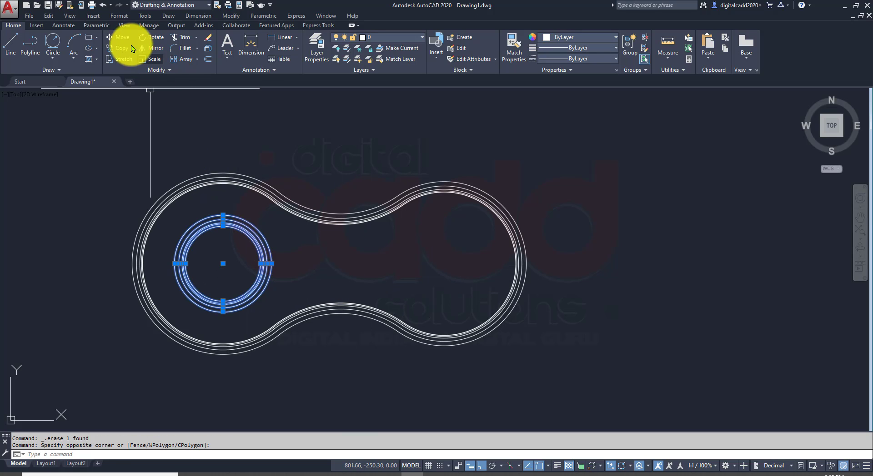
{"action": "left_click", "coordinate": [120, 48]}
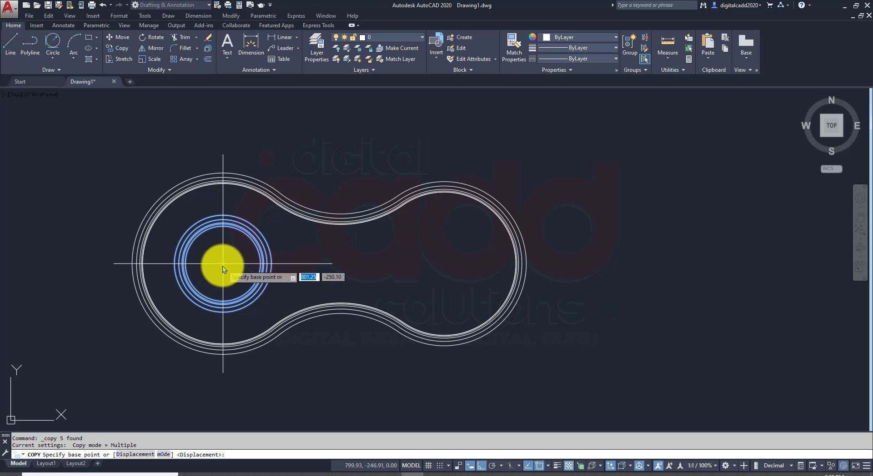
{"action": "left_click", "coordinate": [222, 265]}
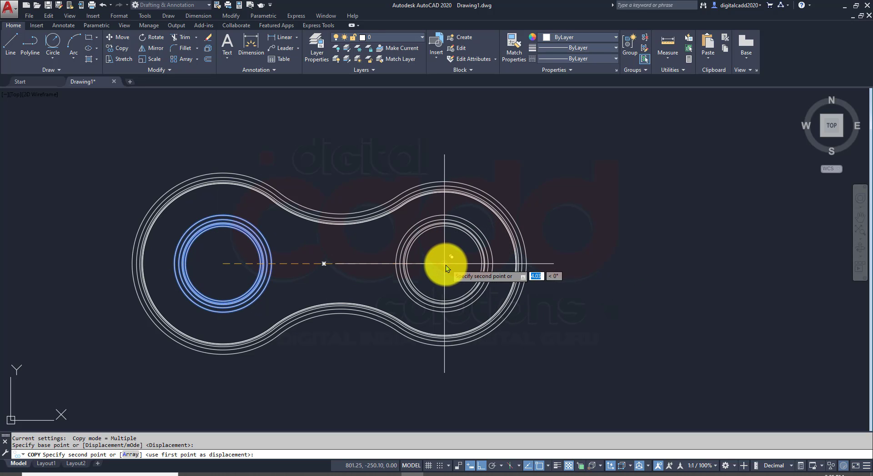
{"action": "left_click", "coordinate": [444, 265]}
{"action": "key", "text": "Return"}
- Examine the outline's parallel contours and the concentric circles in both lobes
{"action": "middle_click_drag", "start_coordinate": [324, 315], "coordinate": [320, 305]}
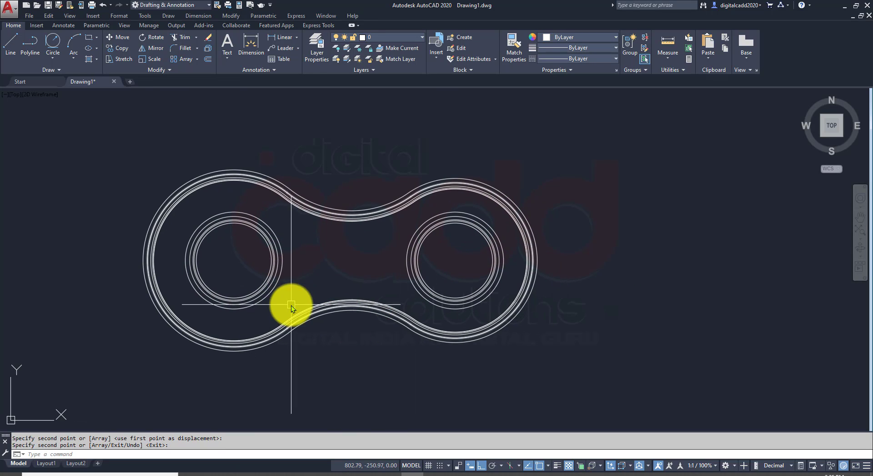
{"action": "scroll", "coordinate": [204, 263], "scroll_direction": "down", "scroll_amount": 1}
{"action": "middle_click_drag", "start_coordinate": [289, 331], "coordinate": [365, 282]}
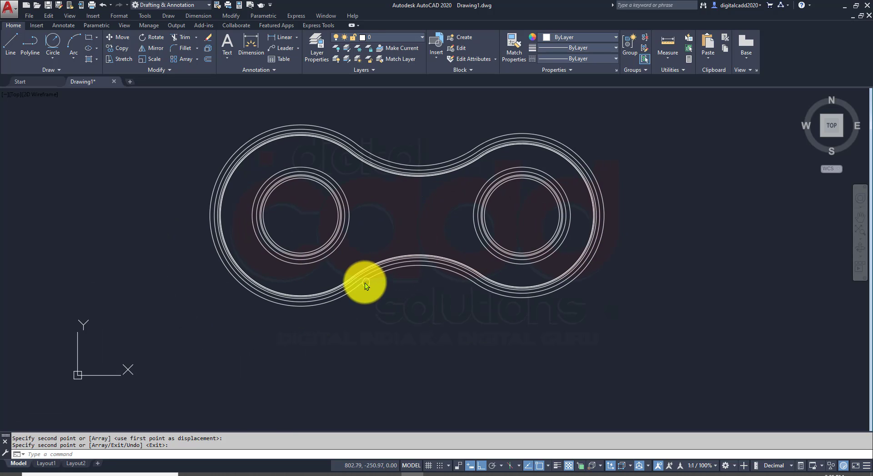
{"action": "scroll", "coordinate": [410, 294], "scroll_direction": "down", "scroll_amount": 3}
{"action": "scroll", "coordinate": [422, 292], "scroll_direction": "up", "scroll_amount": 2}
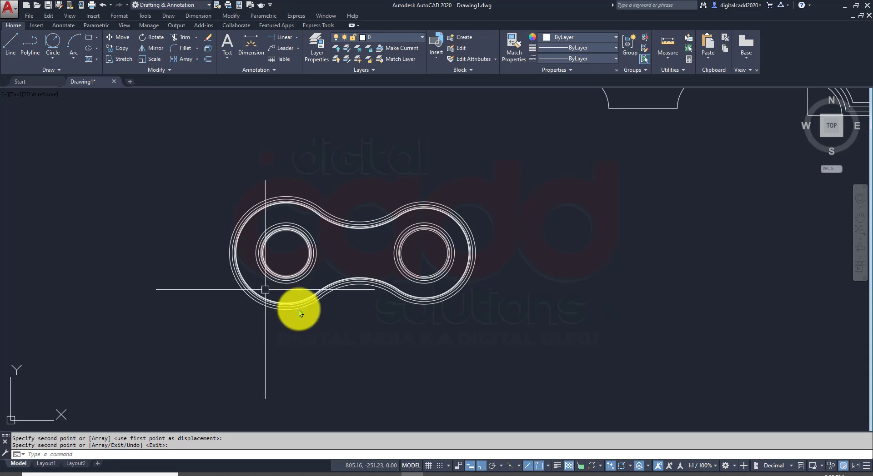
{"action": "scroll", "coordinate": [352, 236], "scroll_direction": "up", "scroll_amount": 1}
{"action": "scroll", "coordinate": [352, 240], "scroll_direction": "up", "scroll_amount": 1}
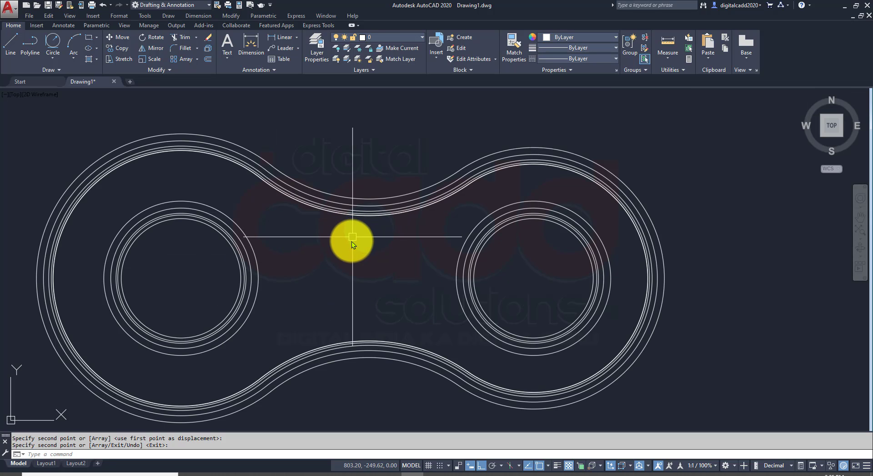
{"action": "middle_click_drag", "start_coordinate": [346, 275], "coordinate": [254, 277]}
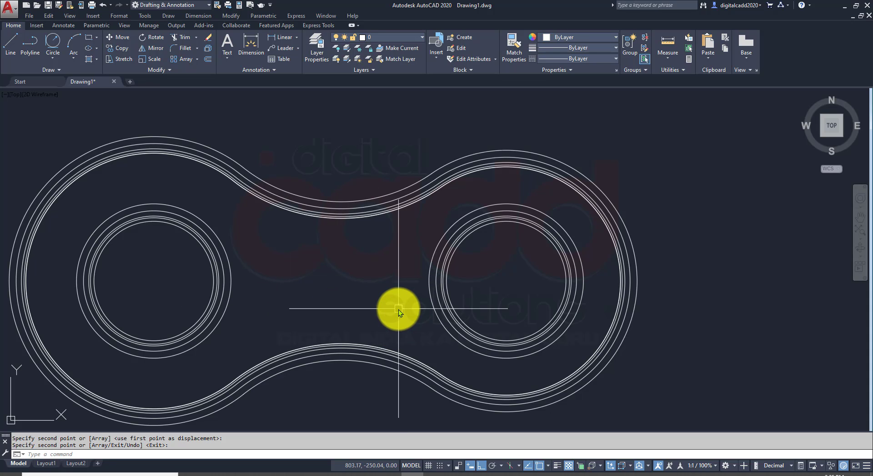
{"action": "scroll", "coordinate": [398, 310], "scroll_direction": "down", "scroll_amount": 1}
{"action": "scroll", "coordinate": [280, 299], "scroll_direction": "up", "scroll_amount": 1}
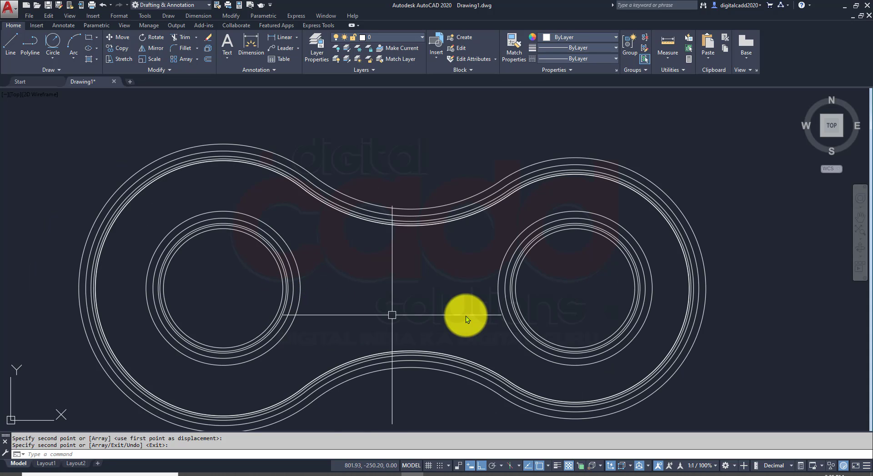
{"action": "scroll", "coordinate": [409, 226], "scroll_direction": "down", "scroll_amount": 2}
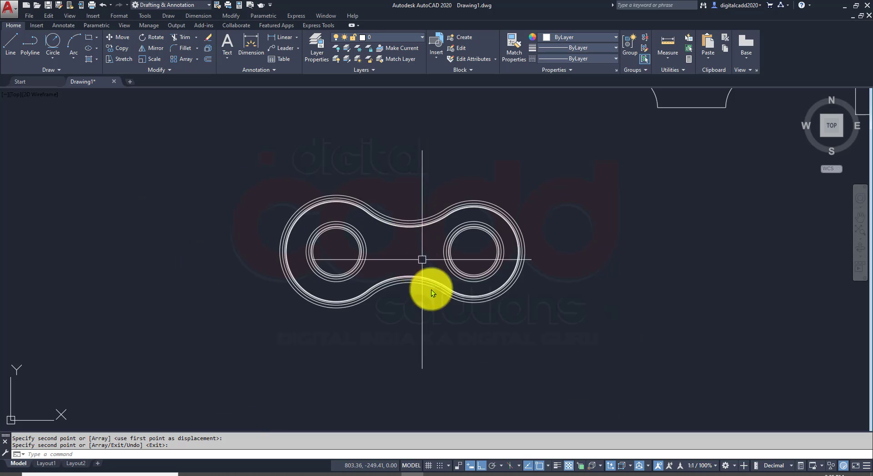
{"action": "mouse_move", "coordinate": [463, 287]}
{"action": "middle_mouse_down"}
{"action": "mouse_move", "coordinate": [351, 250]}
{"action": "mouse_move", "coordinate": [344, 268]}
{"action": "mouse_move", "coordinate": [369, 310]}
{"action": "middle_mouse_up"}
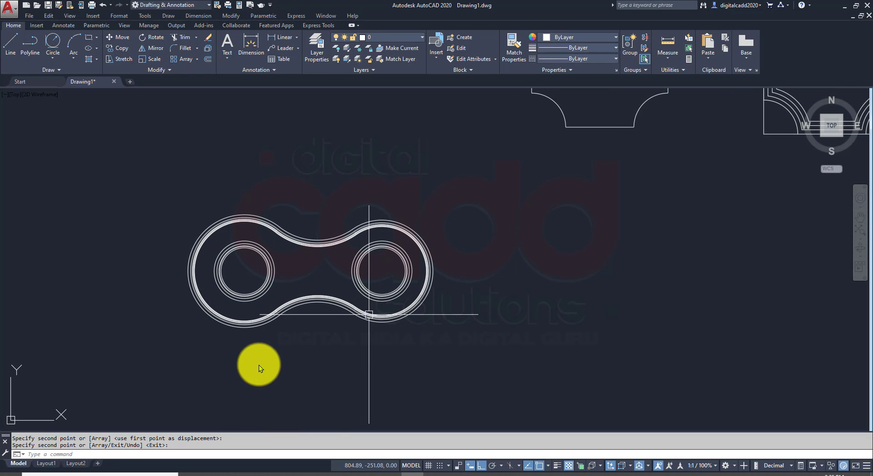
{"action": "mouse_move", "coordinate": [268, 321]}
{"action": "middle_mouse_down"}
{"action": "mouse_move", "coordinate": [273, 306]}
{"action": "mouse_move", "coordinate": [233, 269]}
{"action": "mouse_move", "coordinate": [241, 262]}
{"action": "middle_mouse_up"}
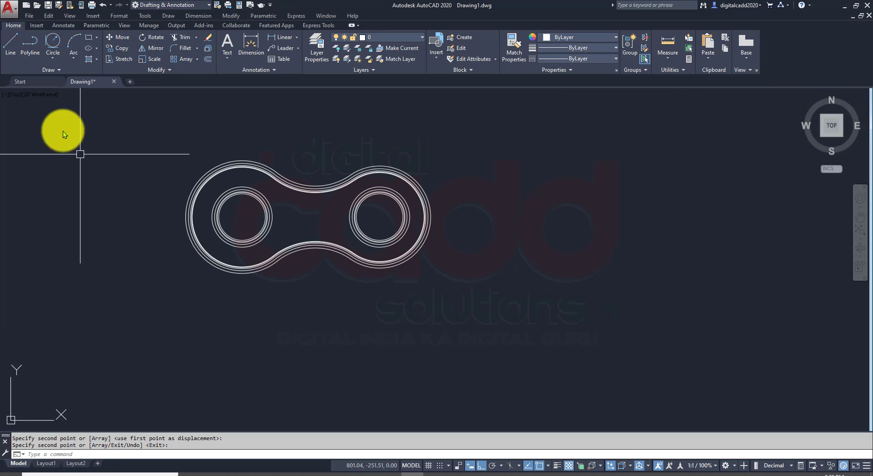
{"action": "left_click", "coordinate": [53, 58]}
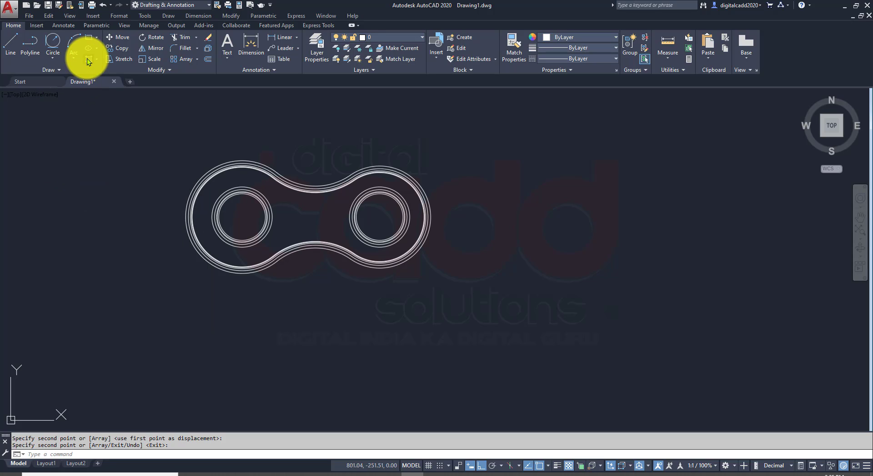
{"action": "left_click", "coordinate": [88, 37]}
{"action": "left_click", "coordinate": [10, 43]}
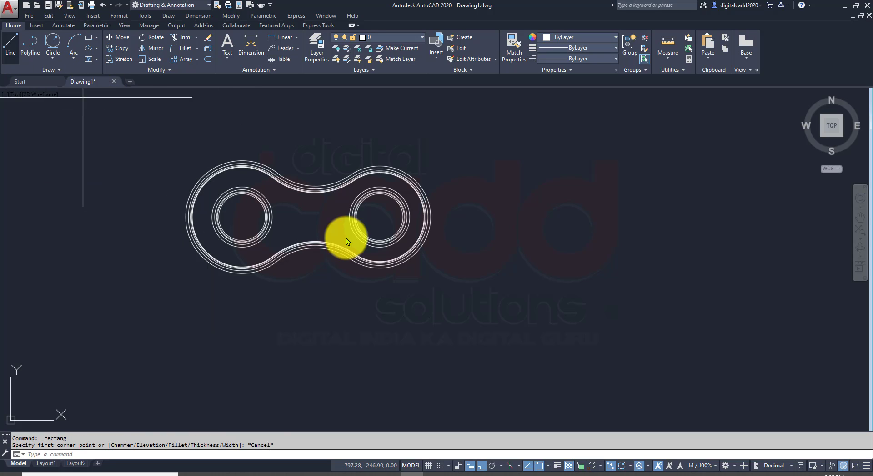
- Draw a single straight line sloping down to the right in the empty space right of the chain-link profile, with Ortho off
{"action": "left_click", "coordinate": [478, 184]}
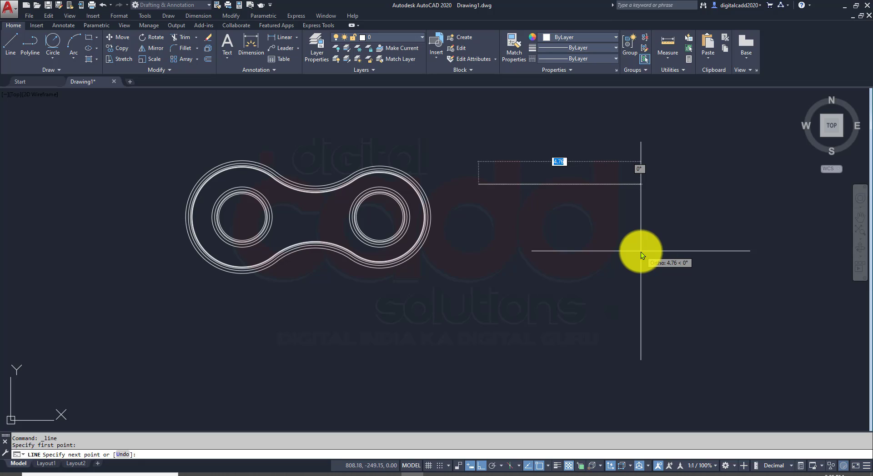
{"action": "key", "text": "F8"}
{"action": "left_click", "coordinate": [656, 247]}
{"action": "key", "text": "Return"}
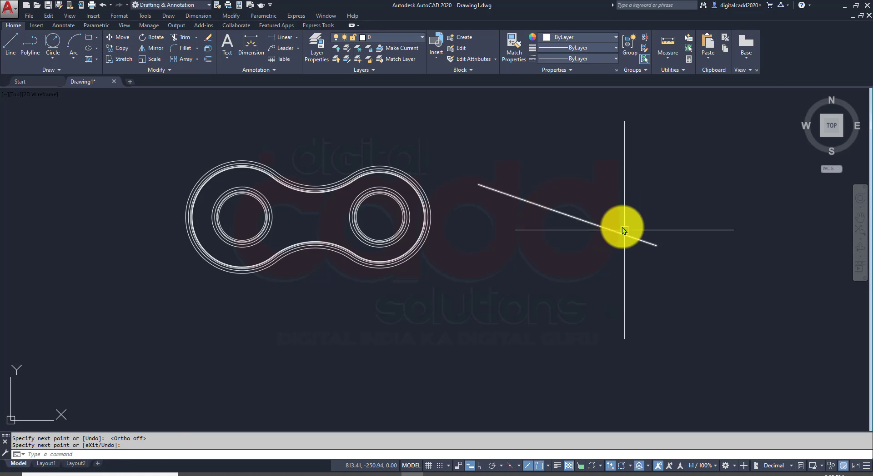
- Mirror the sloped line across a horizontal axis below it, keeping the original line
{"action": "left_click", "coordinate": [621, 227]}
{"action": "left_click", "coordinate": [561, 280]}
{"action": "key", "text": "F8"}
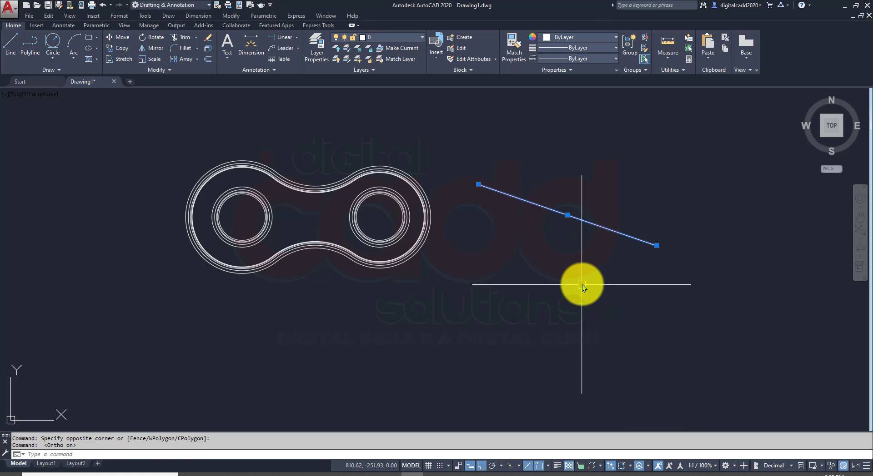
{"action": "type", "text": "MI"}
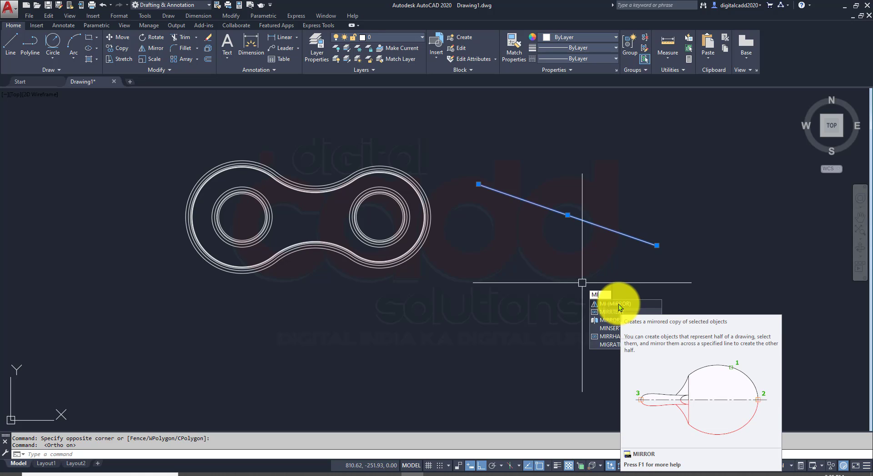
{"action": "key", "text": "Return"}
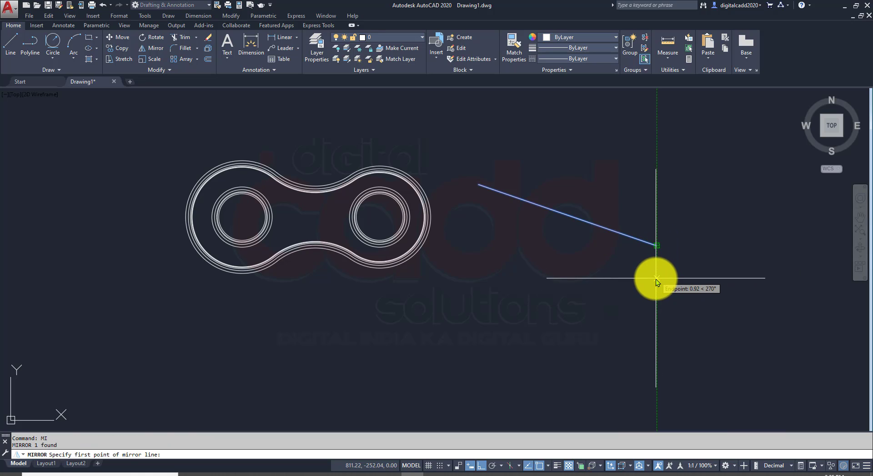
{"action": "left_click", "coordinate": [655, 279]}
{"action": "left_click", "coordinate": [430, 282]}
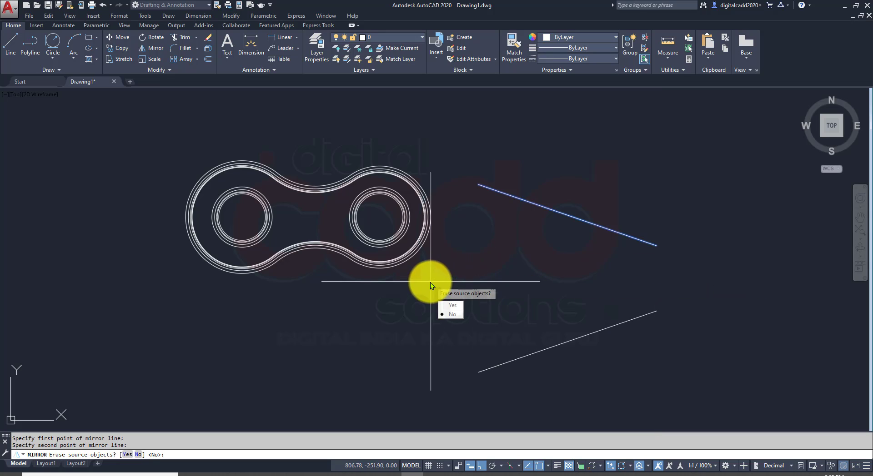
{"action": "left_click", "coordinate": [440, 312]}
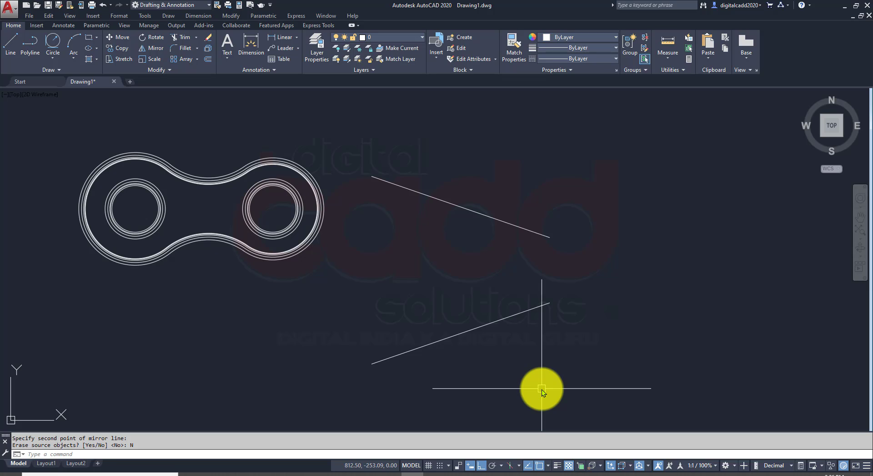
- Join the right endpoints of the two sloped lines with a vertical line
{"action": "type", "text": "l"}
{"action": "key", "text": "Return"}
{"action": "left_click", "coordinate": [549, 236]}
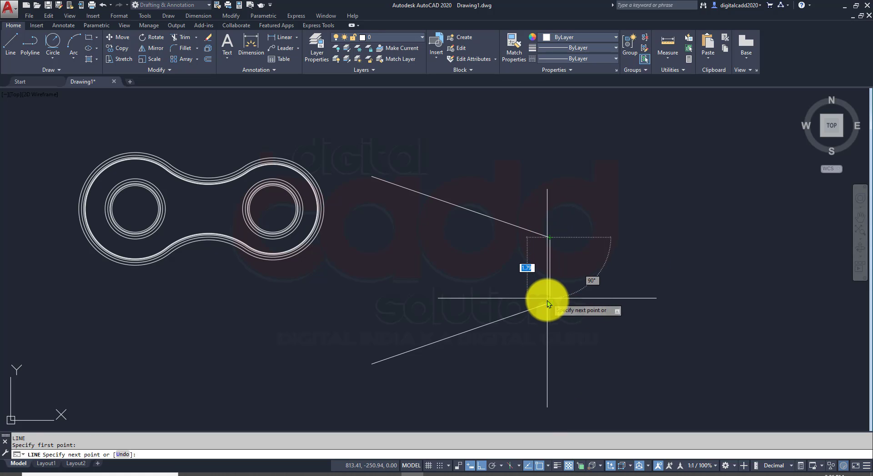
{"action": "left_click", "coordinate": [549, 302]}
{"action": "key", "text": "Escape"}
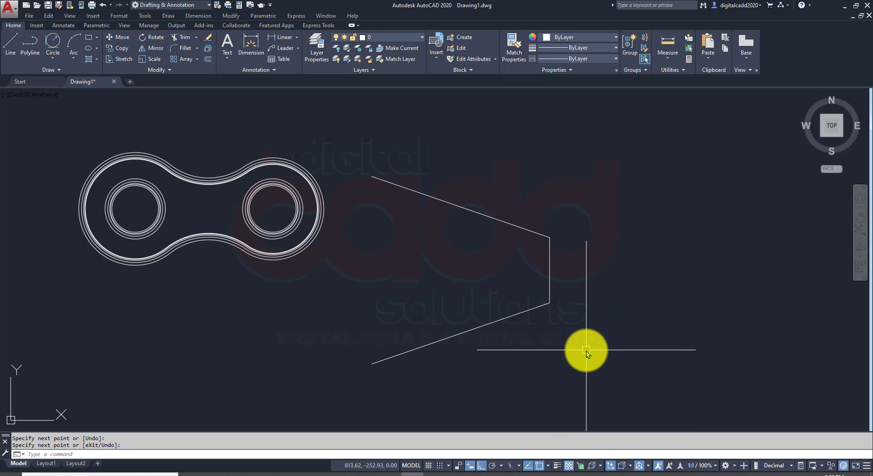
- Draw a Tan, Tan, Tan circle touching both sloped lines and the vertical line
{"action": "left_click", "coordinate": [60, 63]}
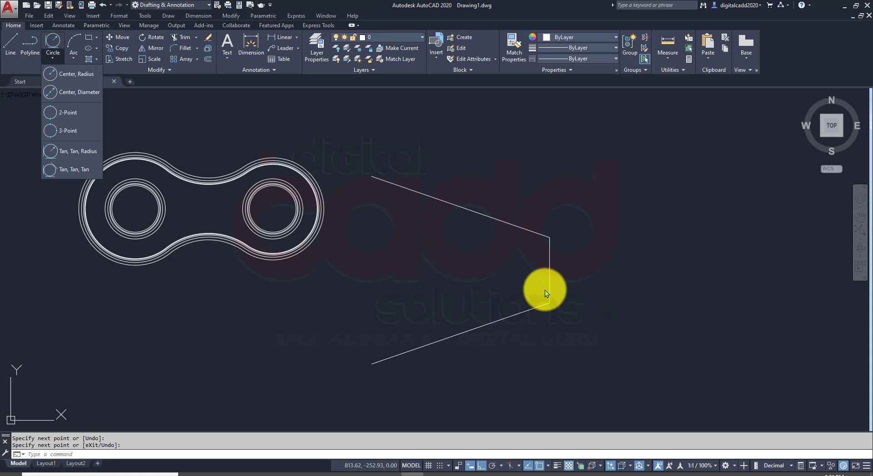
{"action": "left_click", "coordinate": [76, 169]}
{"action": "left_click", "coordinate": [122, 236]}
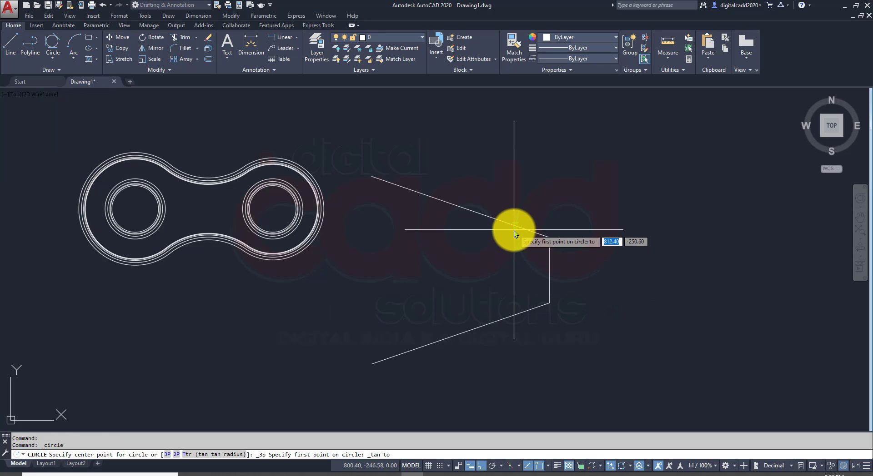
{"action": "left_click", "coordinate": [509, 316]}
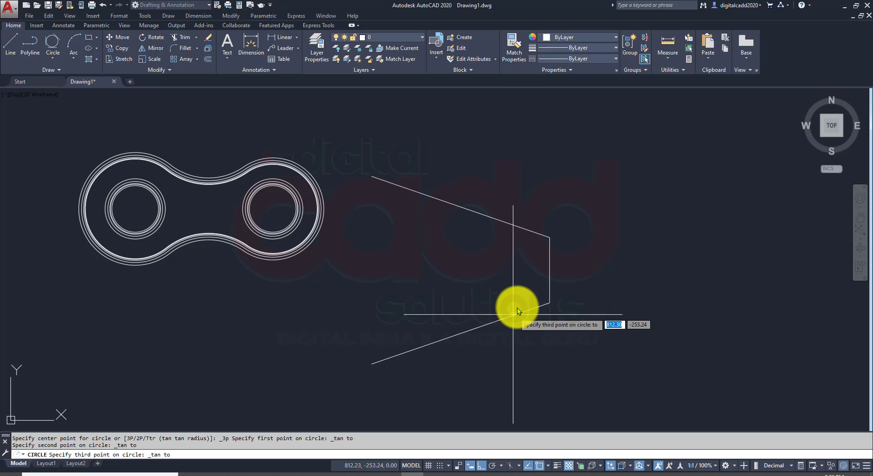
{"action": "left_click", "coordinate": [549, 282]}
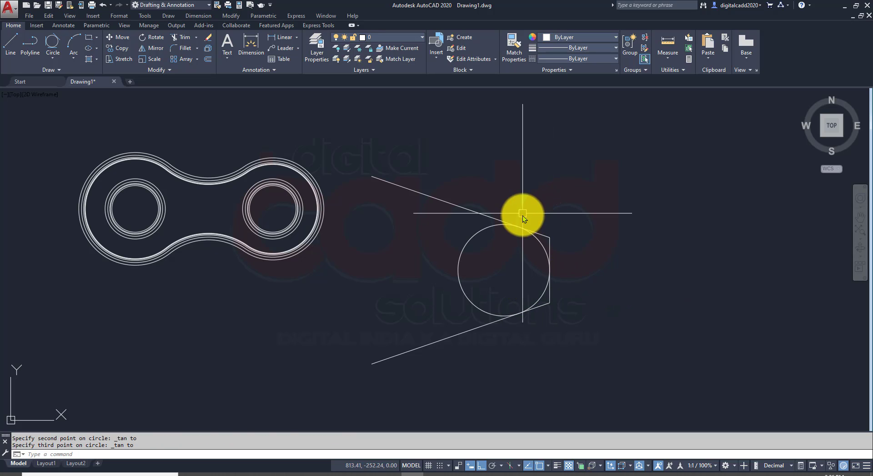
- Delete the vertical line joining the right ends of the sloped lines
{"action": "scroll", "coordinate": [580, 273], "scroll_direction": "up", "scroll_amount": 2}
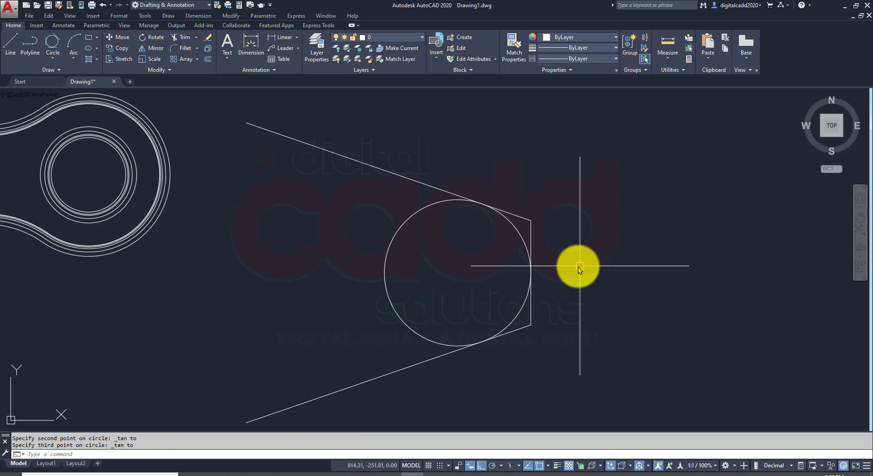
{"action": "left_click", "coordinate": [531, 241]}
{"action": "key", "text": "Delete"}
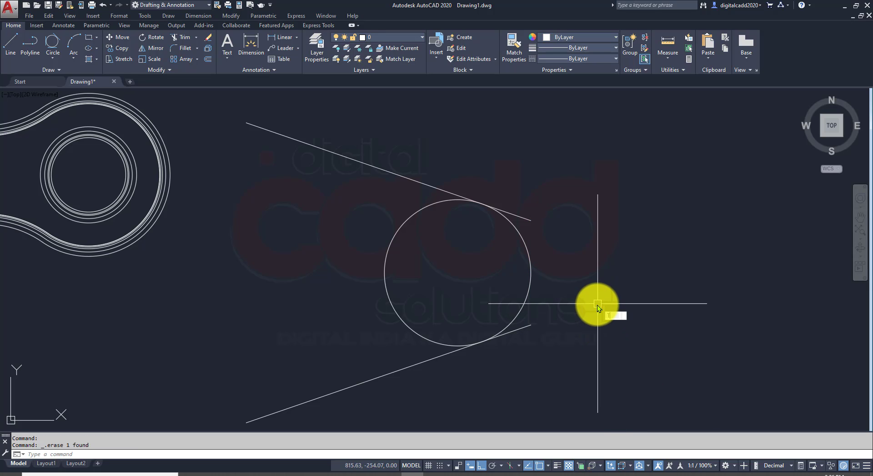
- Trim the sloped line ends beyond the circle and the circle's inner arc, leaving a rounded tip between the lines
{"action": "key", "text": "Return"}
{"action": "left_click", "coordinate": [525, 218]}
{"action": "left_click", "coordinate": [528, 327]}
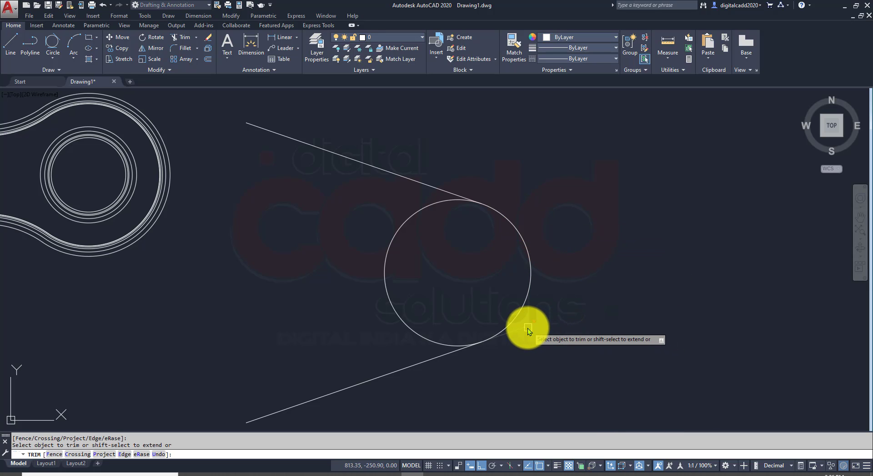
{"action": "scroll", "coordinate": [547, 304], "scroll_direction": "down", "scroll_amount": 2}
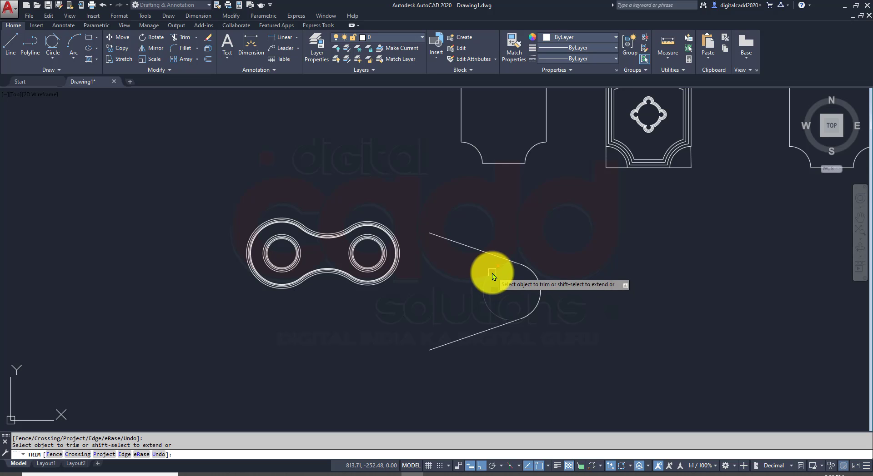
{"action": "left_click", "coordinate": [492, 274]}
{"action": "key", "text": "Return"}
- Move the whole chain-link profile horizontally to the left, away from the new rounded V shape
{"action": "mouse_move", "coordinate": [577, 341]}
{"action": "middle_mouse_down"}
{"action": "mouse_move", "coordinate": [558, 315]}
{"action": "mouse_move", "coordinate": [584, 316]}
{"action": "middle_mouse_up"}
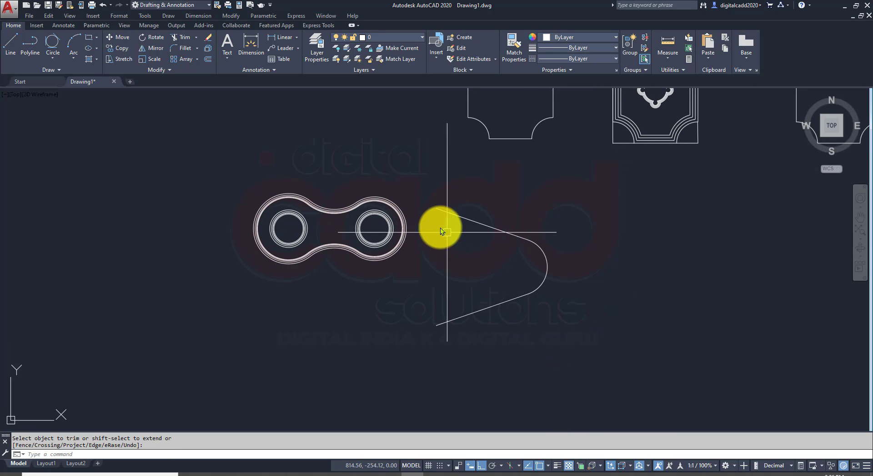
{"action": "left_click", "coordinate": [413, 176]}
{"action": "left_click", "coordinate": [241, 275]}
{"action": "type", "text": "m"}
{"action": "key", "text": "Return"}
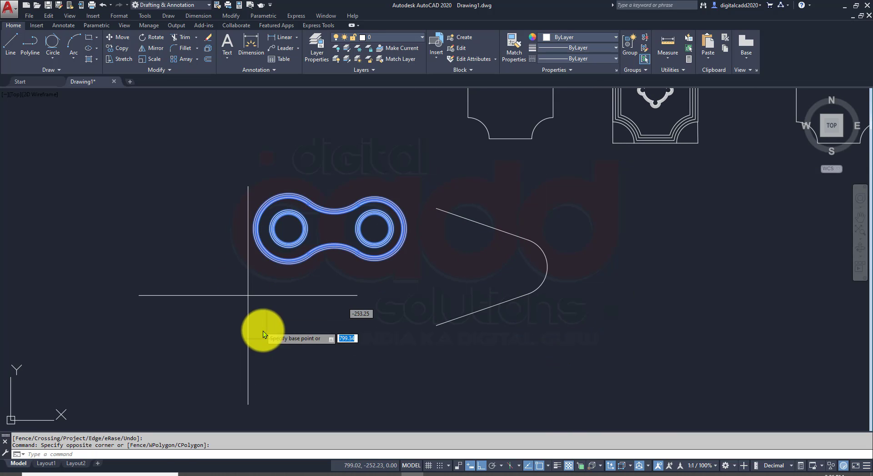
{"action": "left_click", "coordinate": [263, 331]}
{"action": "left_click", "coordinate": [37, 332]}
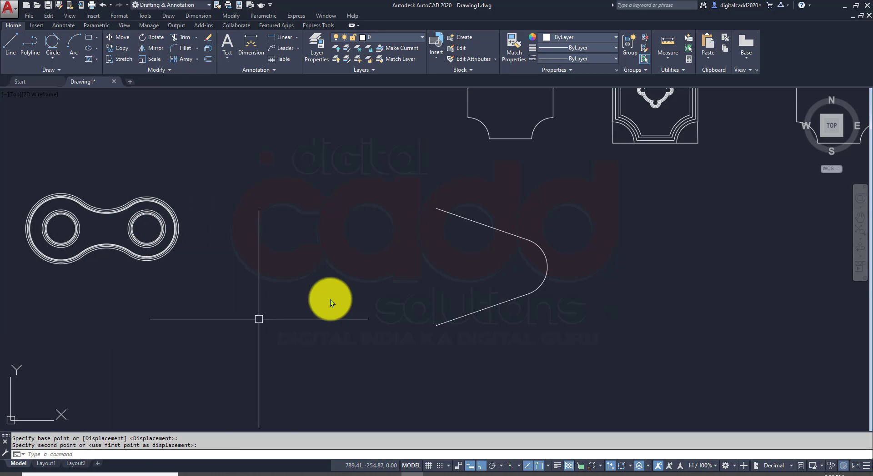
- Mirror the rounded V shape across a vertical axis just left of its open ends, keeping the original
{"action": "left_click", "coordinate": [547, 201]}
{"action": "left_click", "coordinate": [471, 344]}
{"action": "type", "text": "mi"}
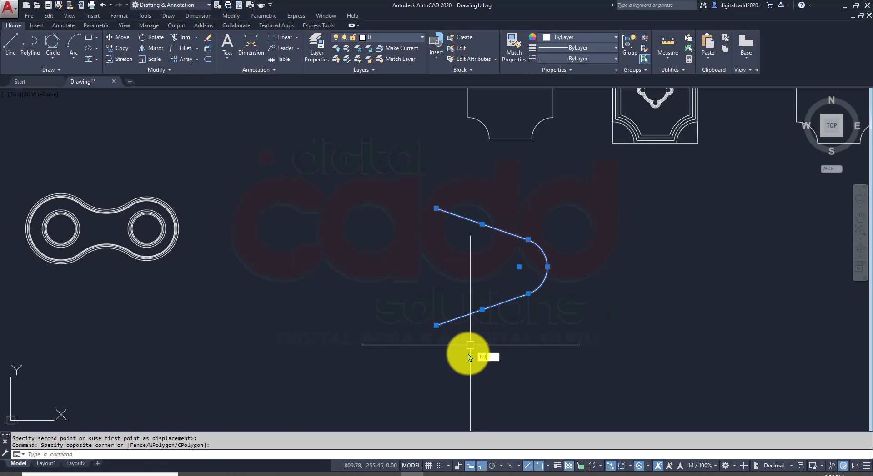
{"action": "key", "text": "Return"}
{"action": "mouse_move", "coordinate": [435, 209]}
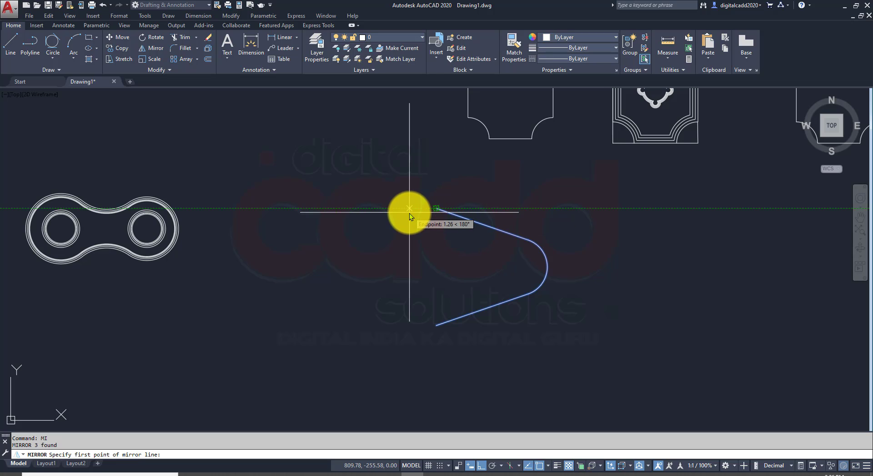
{"action": "left_click", "coordinate": [405, 210]}
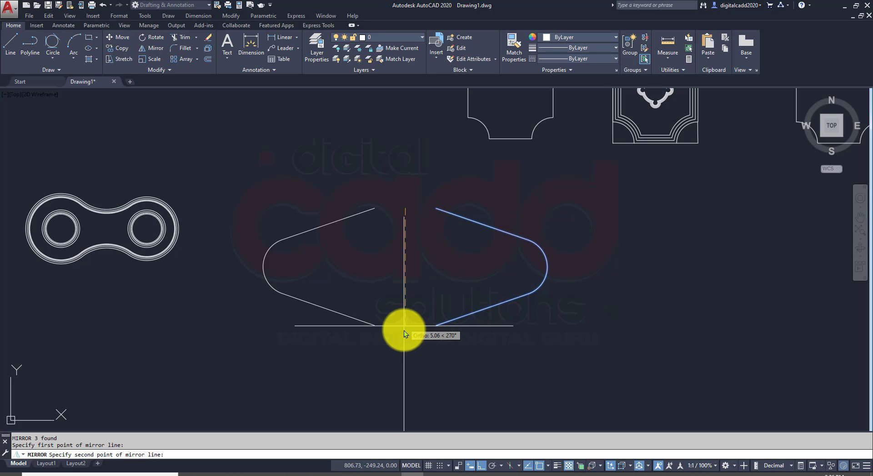
{"action": "left_click", "coordinate": [407, 354]}
{"action": "key", "text": "Return"}
- Draw a 2-Point circle between the upper open ends of the two mirrored shapes
{"action": "scroll", "coordinate": [408, 319], "scroll_direction": "up", "scroll_amount": 2}
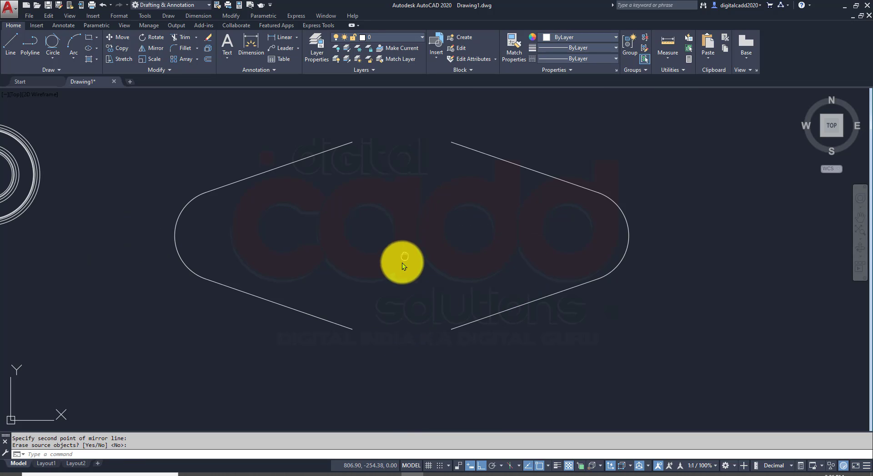
{"action": "middle_click_drag", "start_coordinate": [402, 263], "coordinate": [380, 314]}
{"action": "left_click", "coordinate": [53, 58]}
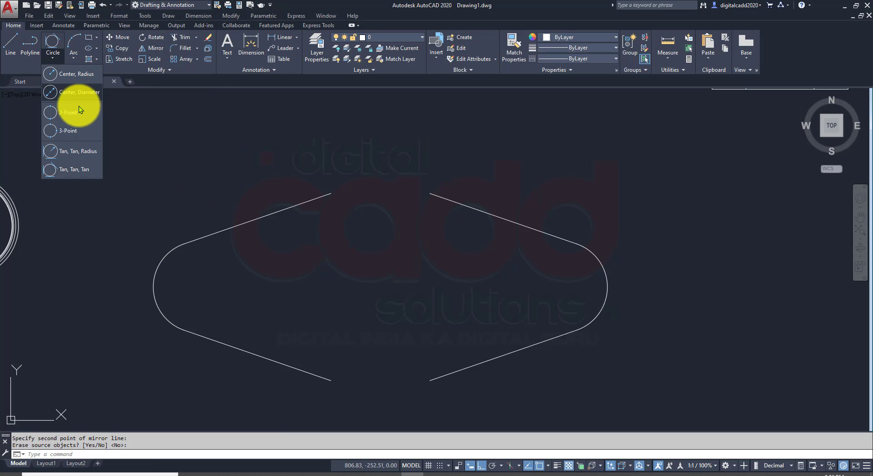
{"action": "left_click", "coordinate": [83, 114]}
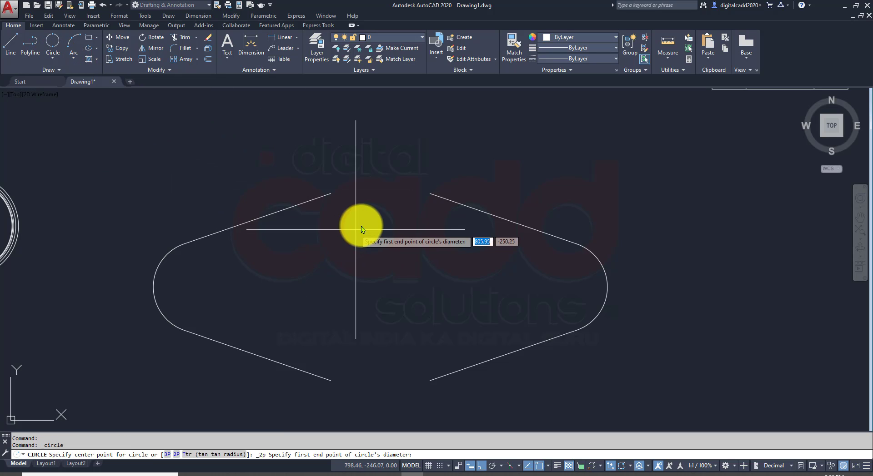
{"action": "left_click", "coordinate": [331, 193]}
{"action": "left_click", "coordinate": [429, 196]}
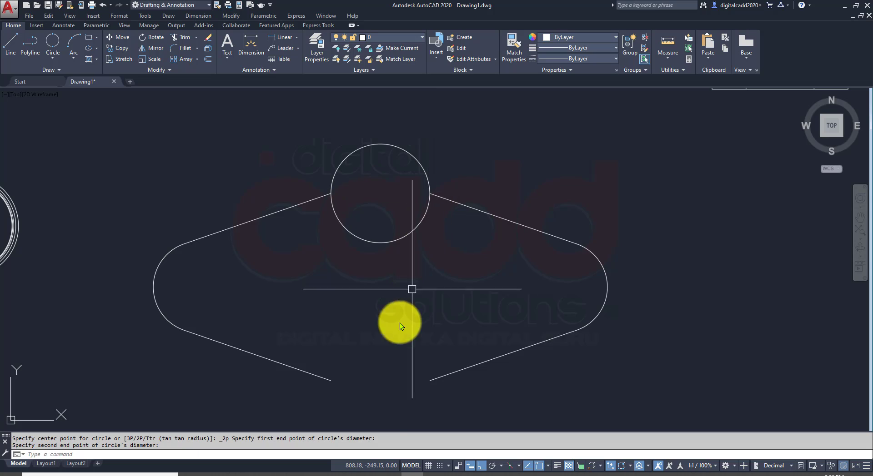
- Draw a second 2-Point circle between the lower open ends of the two mirrored shapes
{"action": "key", "text": "Return"}
{"action": "left_click", "coordinate": [331, 381]}
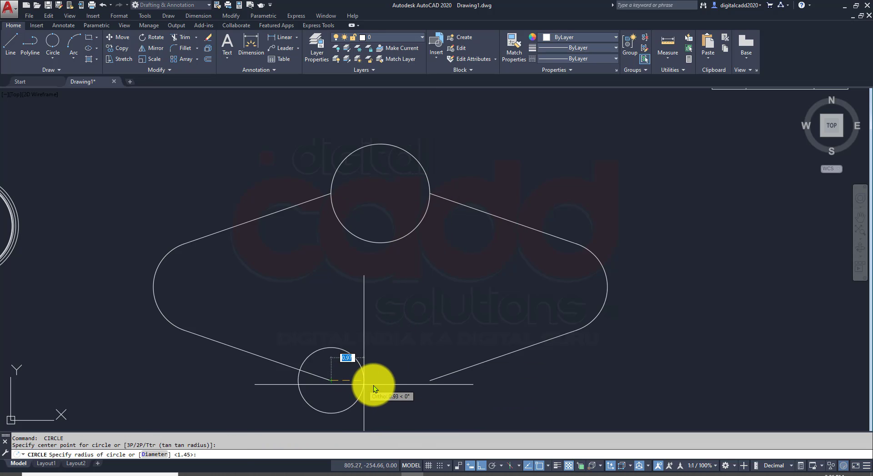
{"action": "left_click", "coordinate": [56, 39]}
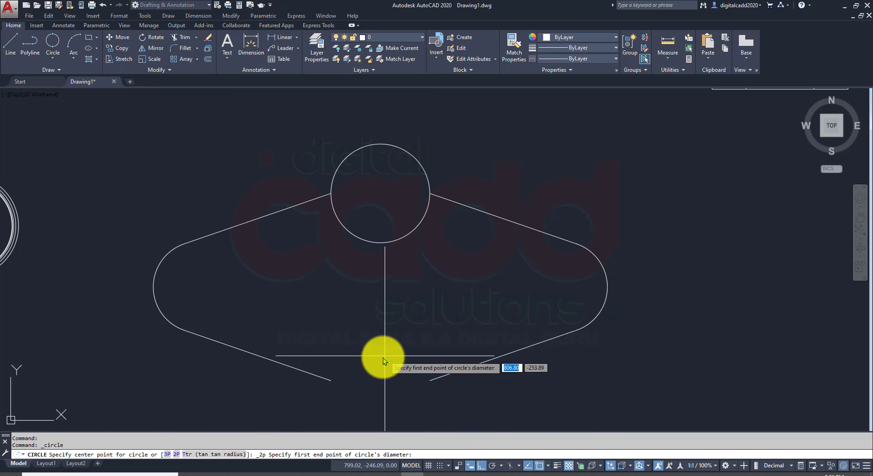
{"action": "left_click", "coordinate": [330, 380]}
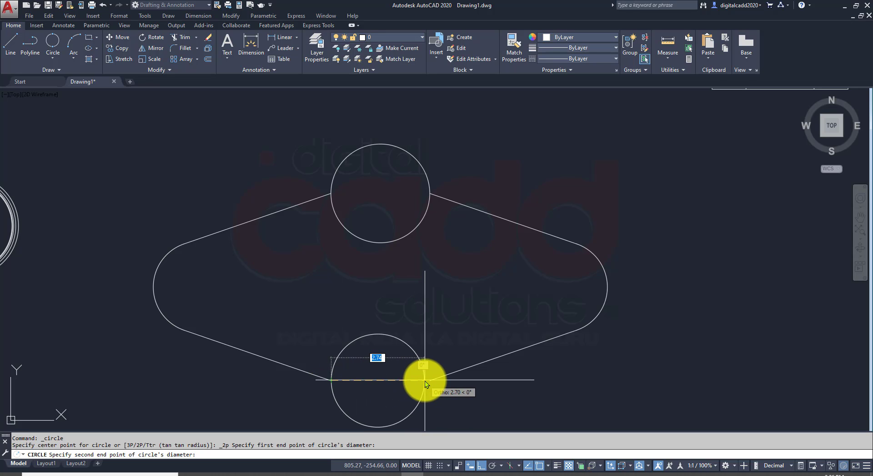
- Trim the inner halves of the upper and lower circles so the outer arcs close the outline
{"action": "middle_click_drag", "start_coordinate": [435, 394], "coordinate": [423, 352]}
{"action": "type", "text": "tr"}
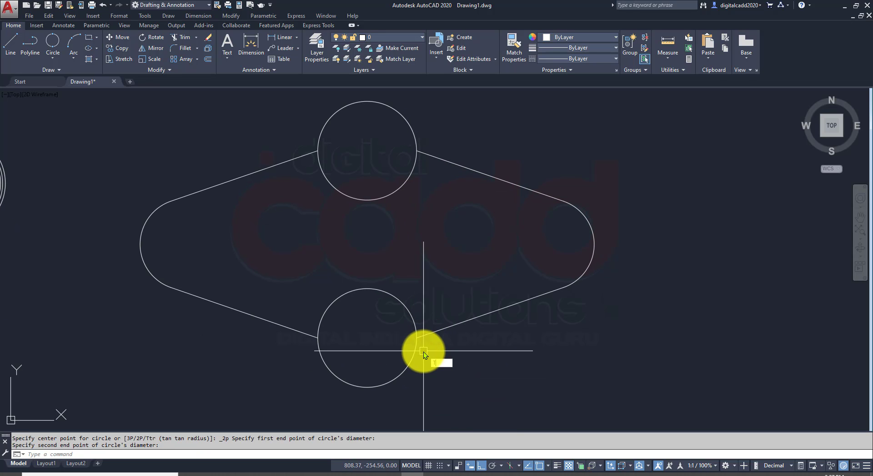
{"action": "key", "text": "Return"}
{"action": "key", "text": "Return"}
{"action": "left_click", "coordinate": [375, 195]}
{"action": "left_click", "coordinate": [343, 337]}
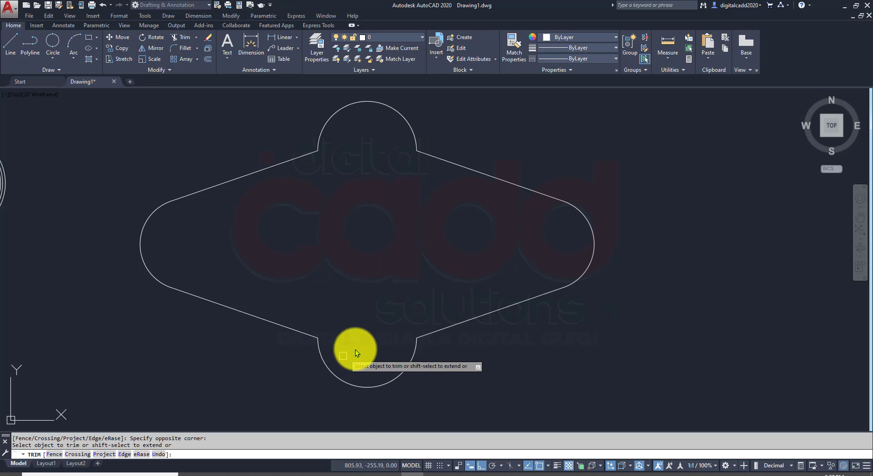
{"action": "key", "text": "Return"}
- Create a polyline boundary from a point inside the closed four-lobed outline and select the resulting outline
{"action": "middle_click_drag", "start_coordinate": [466, 271], "coordinate": [418, 288]}
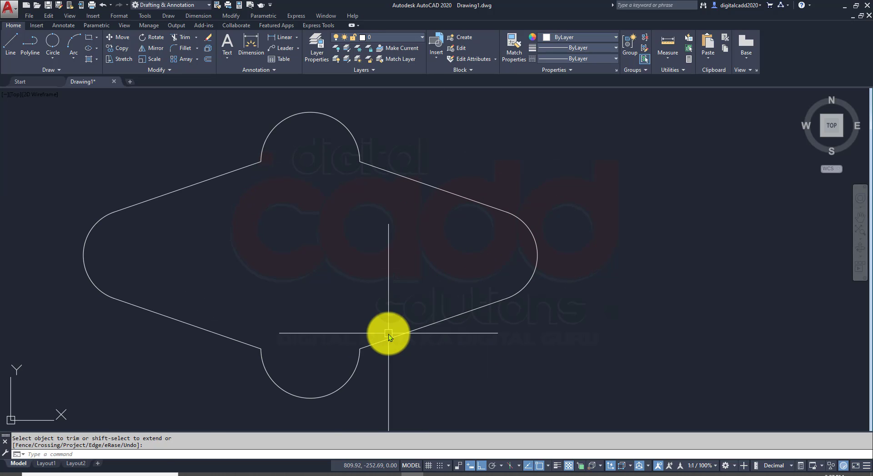
{"action": "left_click", "coordinate": [59, 58]}
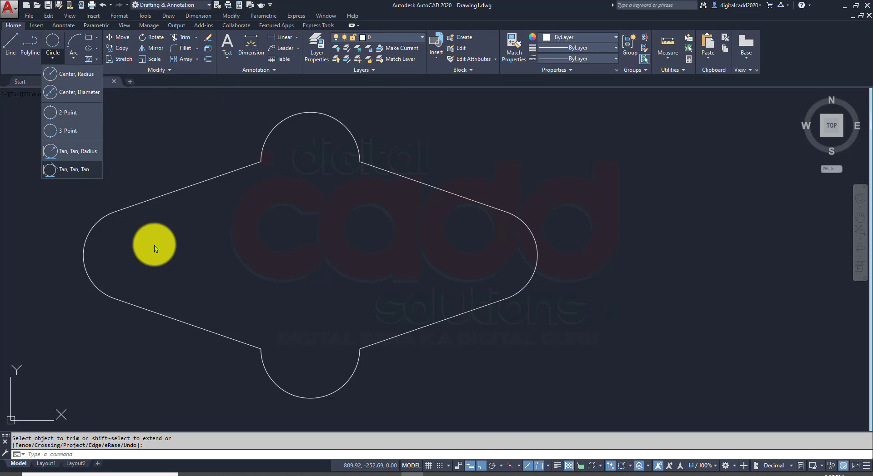
{"action": "key", "text": "Escape"}
{"action": "middle_click_drag", "start_coordinate": [319, 274], "coordinate": [330, 274]}
{"action": "type", "text": "BO"}
{"action": "key", "text": "Return"}
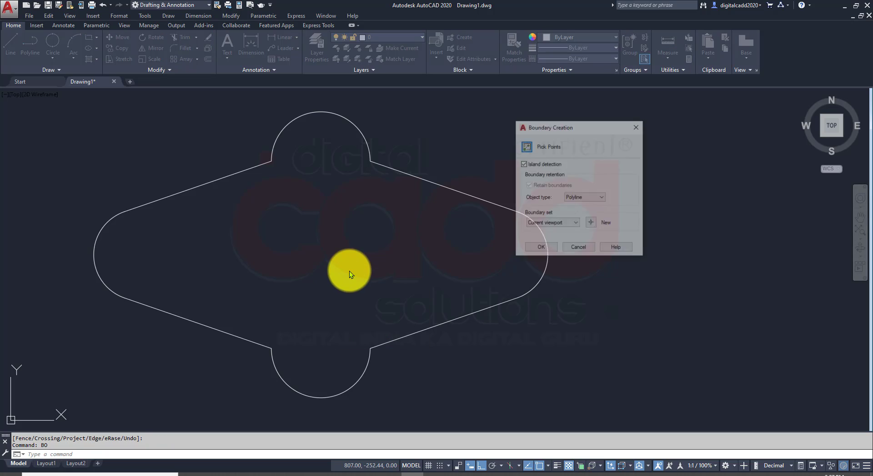
{"action": "left_click", "coordinate": [523, 148]}
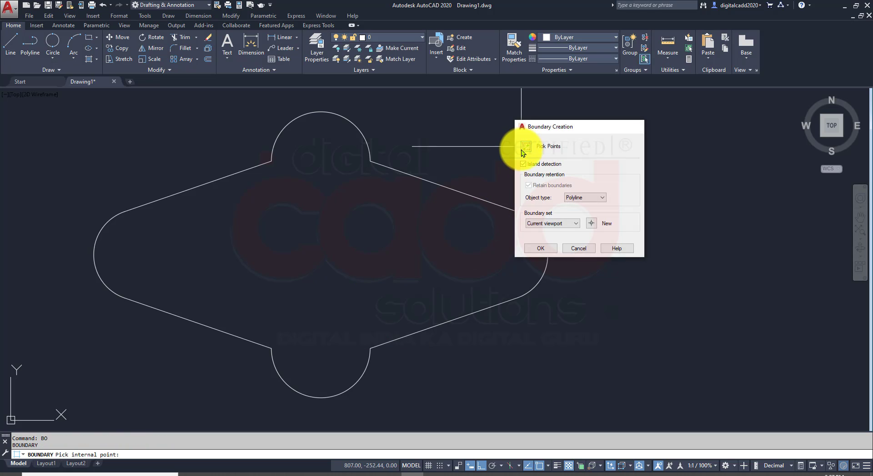
{"action": "left_click", "coordinate": [335, 242]}
{"action": "key", "text": "Return"}
{"action": "left_click", "coordinate": [393, 170]}
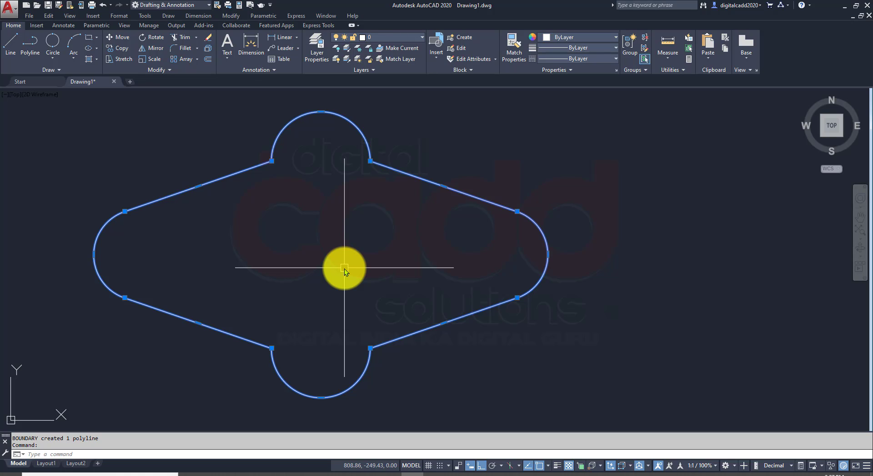
- Offset the four-lobed polyline a small distance inward with the Through option
{"action": "left_click", "coordinate": [212, 61]}
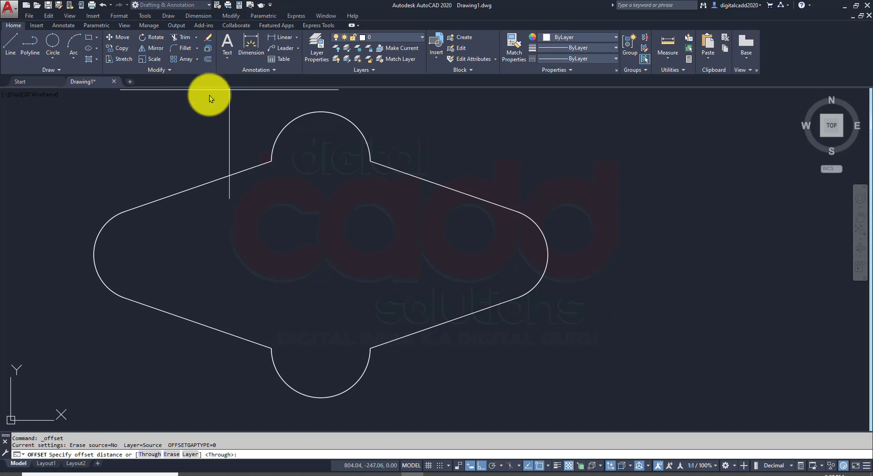
{"action": "key", "text": "Return"}
{"action": "left_click", "coordinate": [468, 199]}
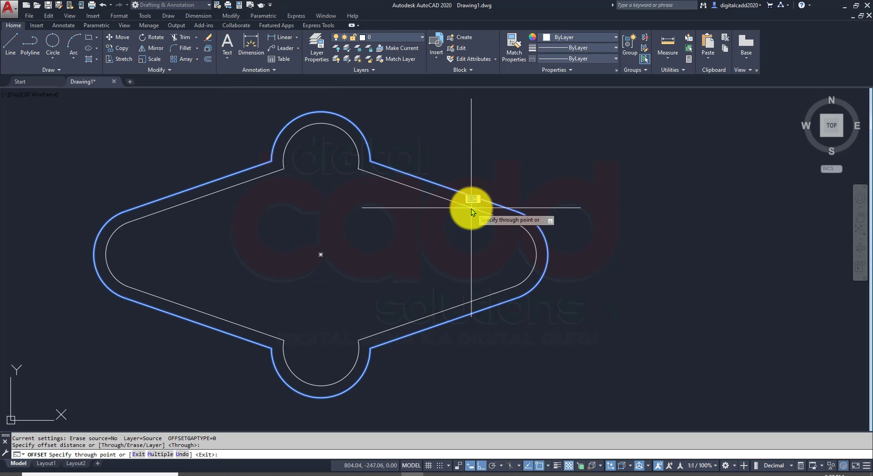
{"action": "left_click", "coordinate": [478, 206]}
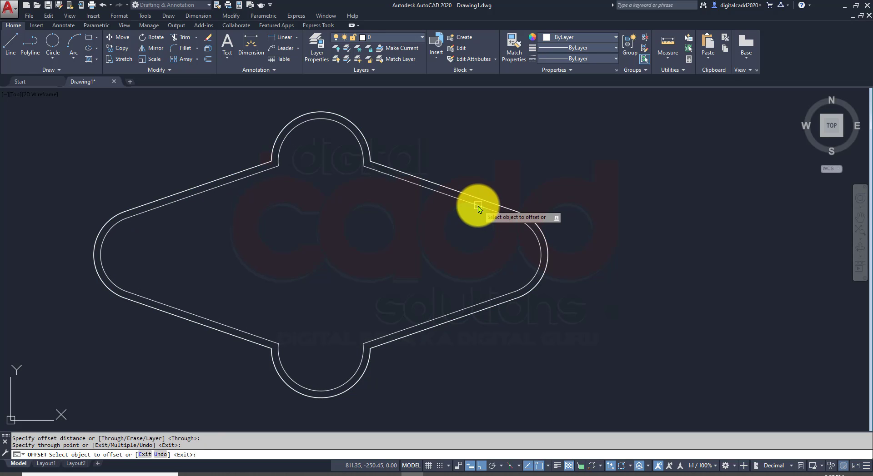
{"action": "left_click", "coordinate": [478, 206]}
{"action": "left_click", "coordinate": [474, 211]}
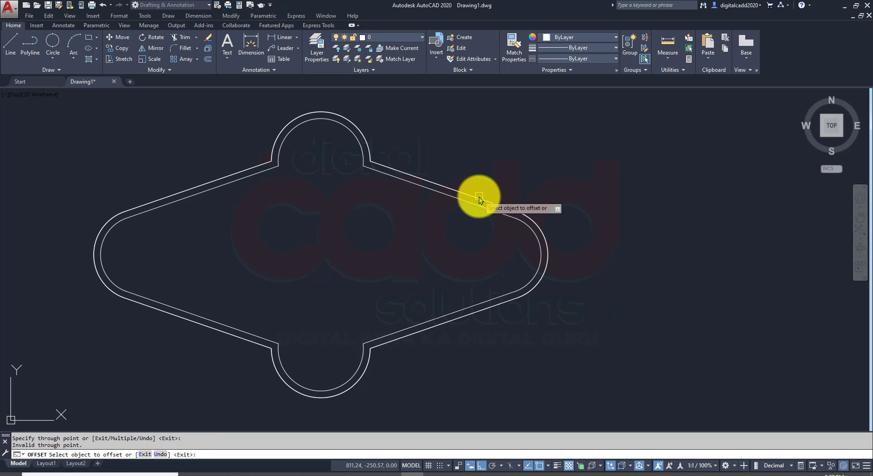
- Offset the four-lobed outline outward three times in succession through picked points, each time starting from the newest outermost outline
{"action": "left_click", "coordinate": [478, 197]}
{"action": "left_click", "coordinate": [482, 192]}
{"action": "left_click", "coordinate": [482, 191]}
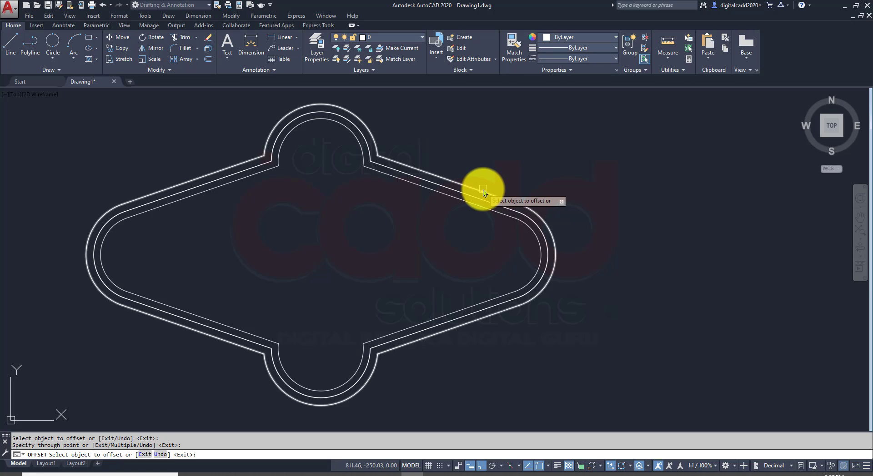
{"action": "left_click", "coordinate": [485, 184]}
{"action": "left_click", "coordinate": [485, 185]}
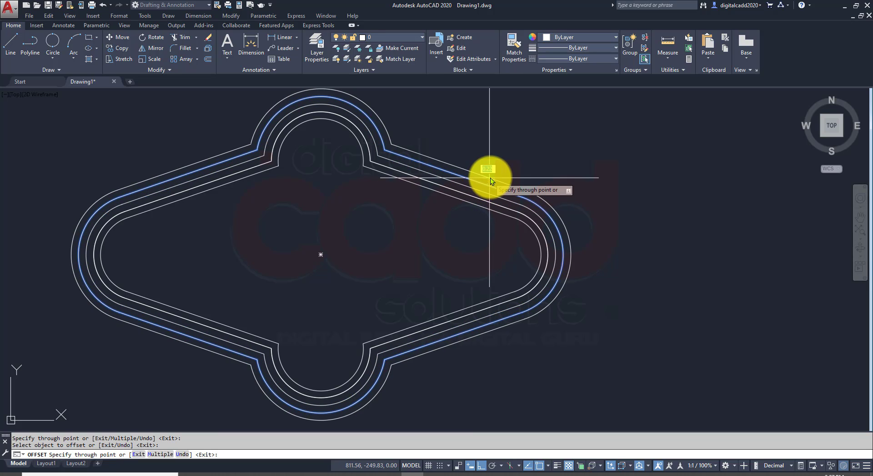
{"action": "left_click", "coordinate": [493, 175]}
{"action": "key", "text": "Return"}
- Draw a circle of about 1.14 radius centred in the left lobe, reaching the innermost outline
{"action": "scroll", "coordinate": [321, 273], "scroll_direction": "down", "scroll_amount": 3}
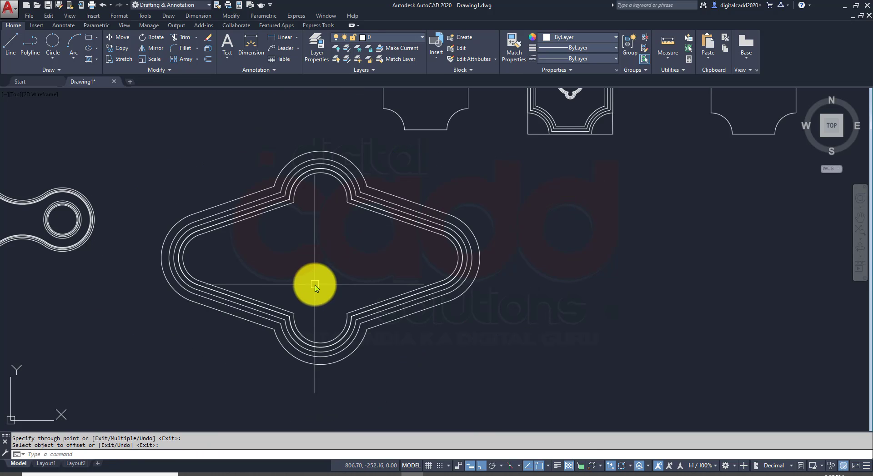
{"action": "middle_click_drag", "start_coordinate": [314, 285], "coordinate": [378, 315]}
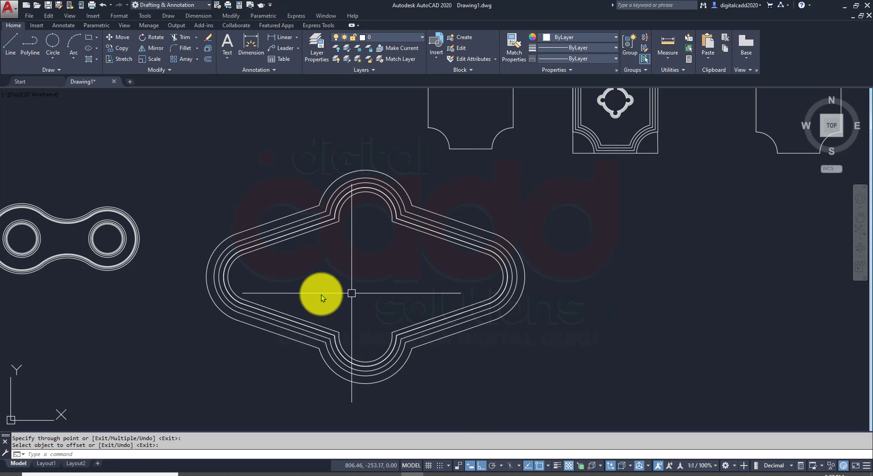
{"action": "scroll", "coordinate": [290, 301], "scroll_direction": "up", "scroll_amount": 2}
{"action": "type", "text": "c"}
{"action": "key", "text": "Return"}
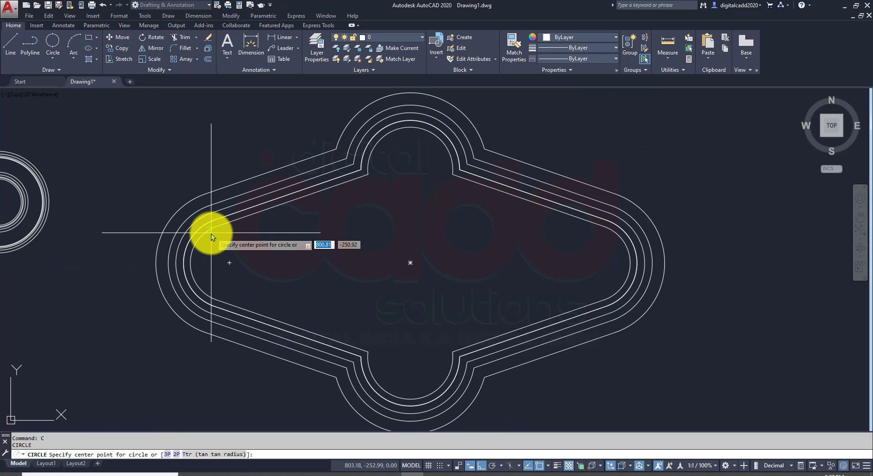
{"action": "left_click", "coordinate": [228, 262]}
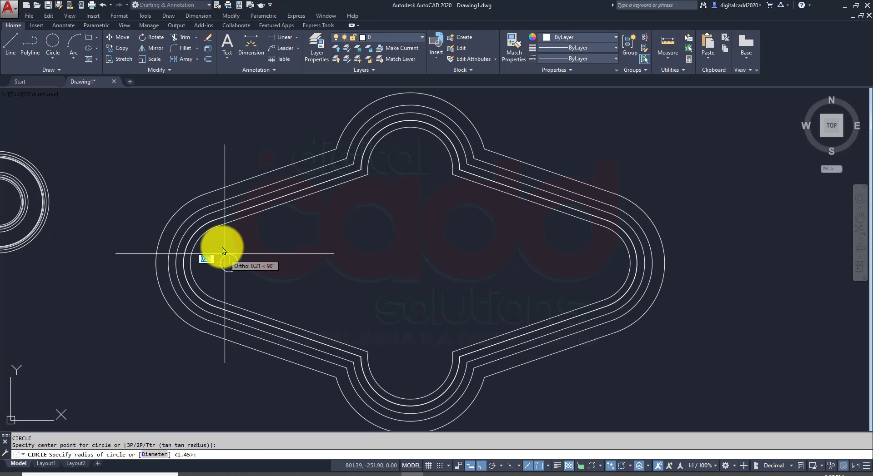
{"action": "left_click", "coordinate": [215, 230]}
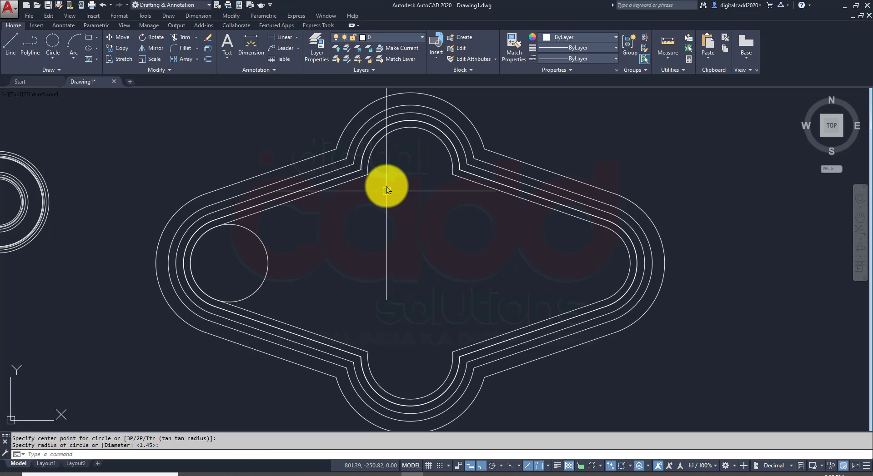
- Draw a circle with the same 1.14 radius centred in the upper lobe
{"action": "key", "text": "Return"}
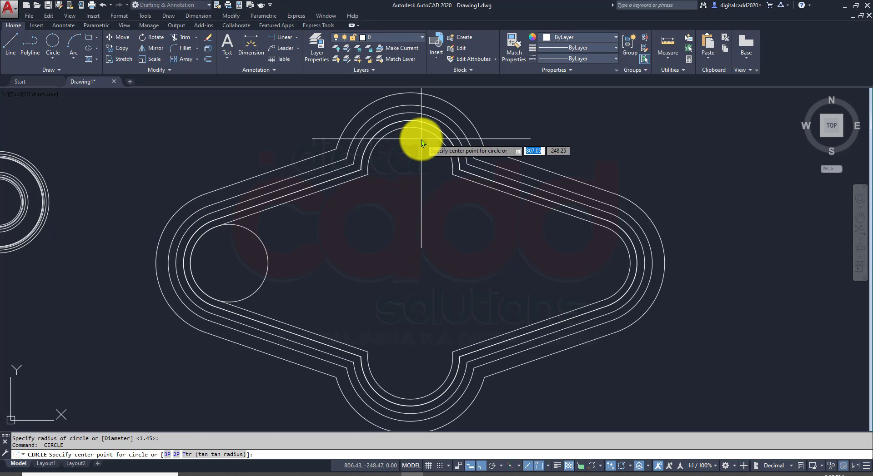
{"action": "left_click", "coordinate": [410, 170]}
{"action": "key", "text": "Return"}
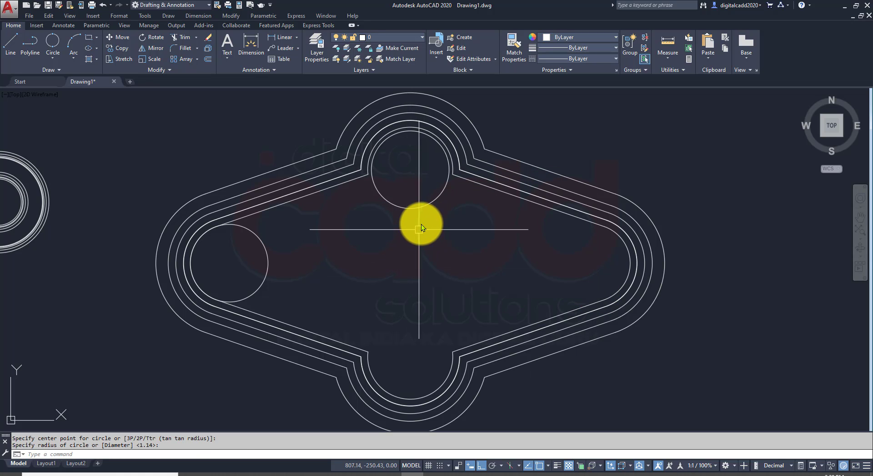
{"action": "key", "text": "Escape"}
{"action": "left_click", "coordinate": [419, 208]}
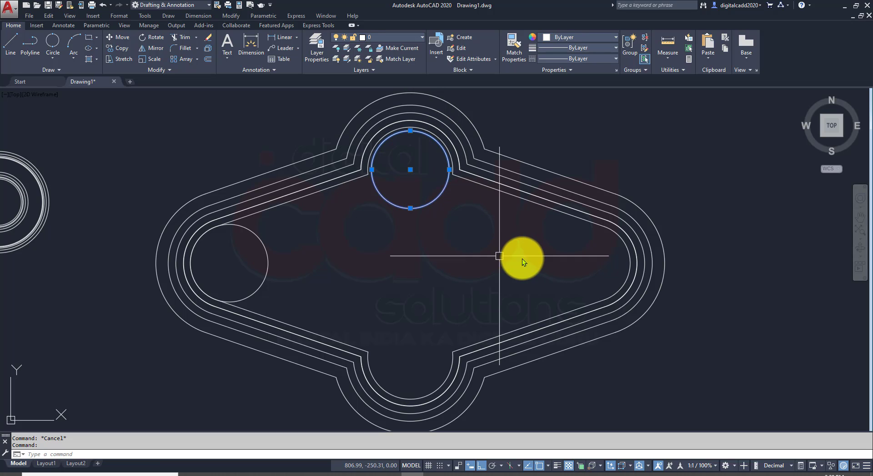
{"action": "key", "text": "Escape"}
- Draw circles with the same 1.14 radius centred in the right and lower lobes
{"action": "key", "text": "Return"}
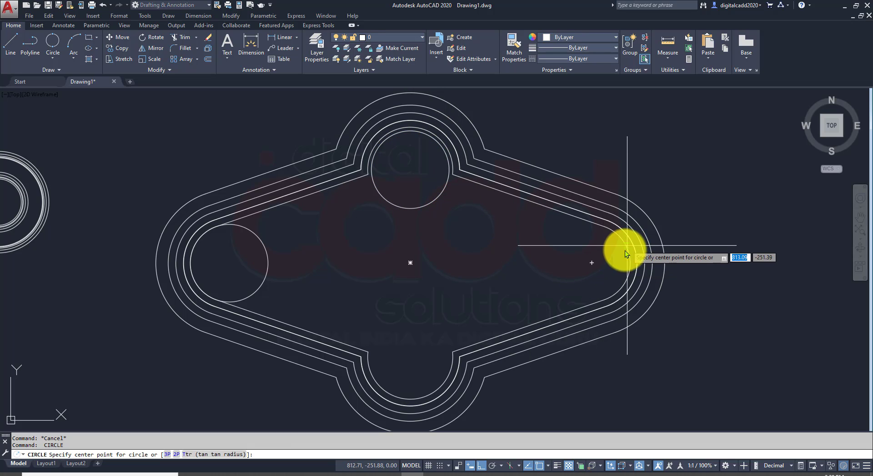
{"action": "left_click", "coordinate": [592, 263]}
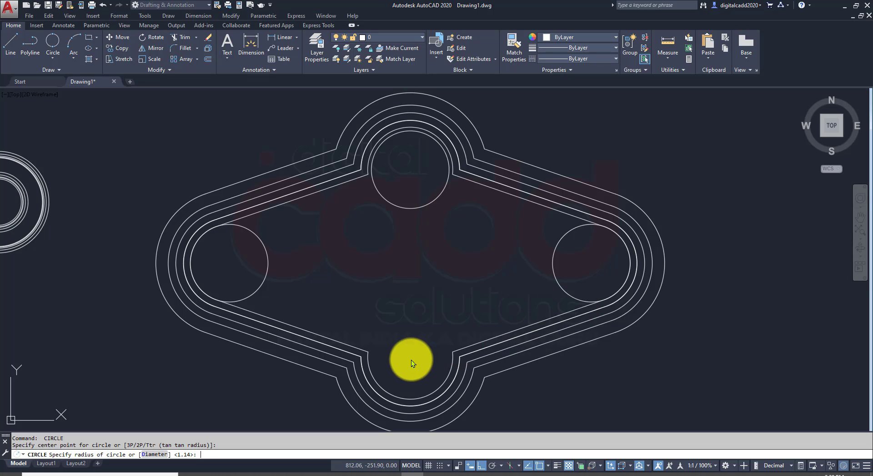
{"action": "left_click", "coordinate": [416, 272]}
{"action": "left_click", "coordinate": [414, 321]}
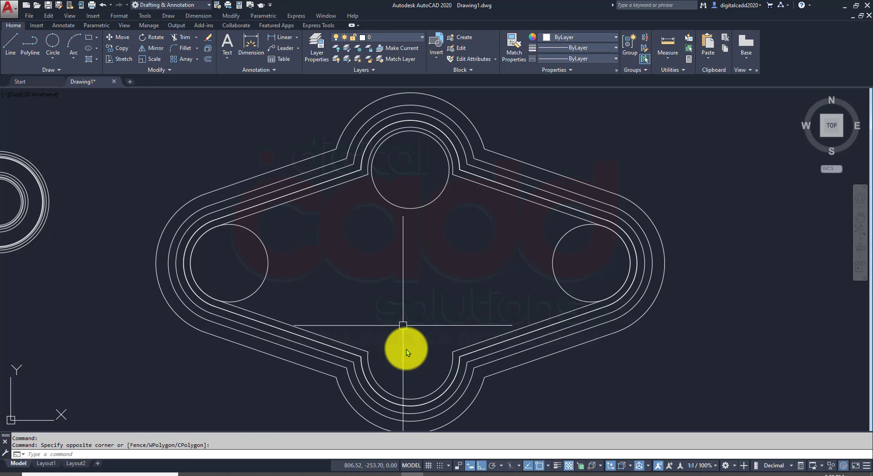
{"action": "key", "text": "Return"}
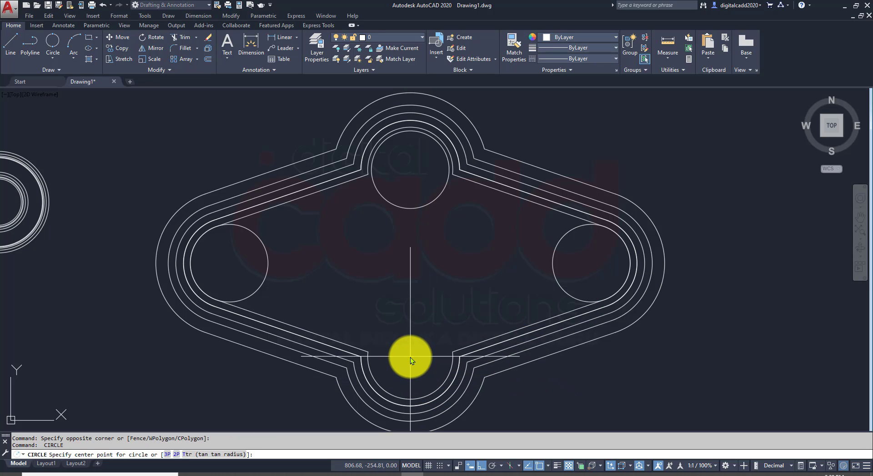
{"action": "left_click", "coordinate": [410, 357]}
{"action": "key", "text": "Return"}
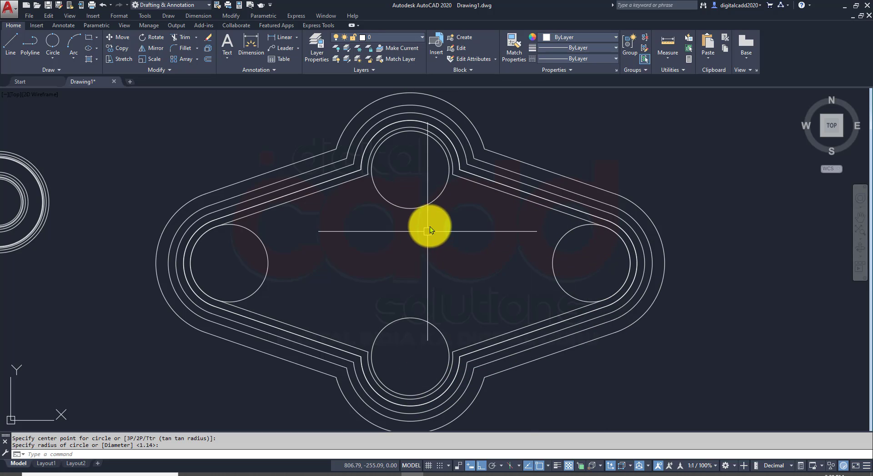
{"action": "type", "text": "o"}
{"action": "key", "text": "Return"}
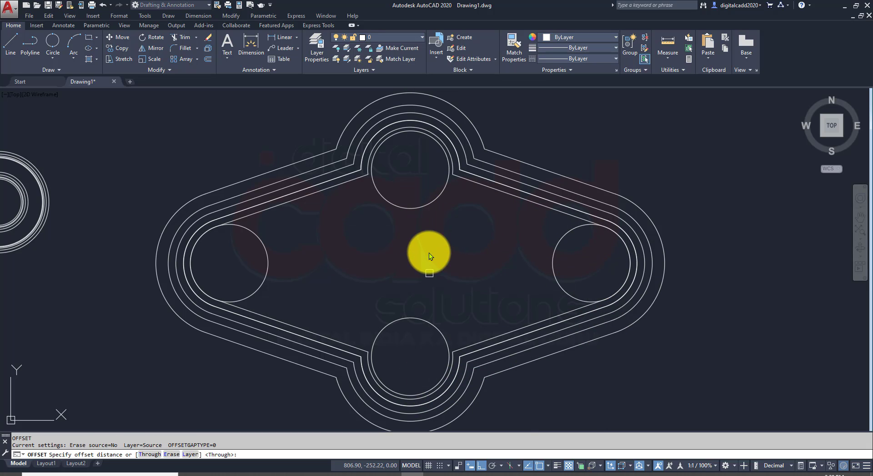
{"action": "key", "text": "Return"}
{"action": "left_click", "coordinate": [430, 203]}
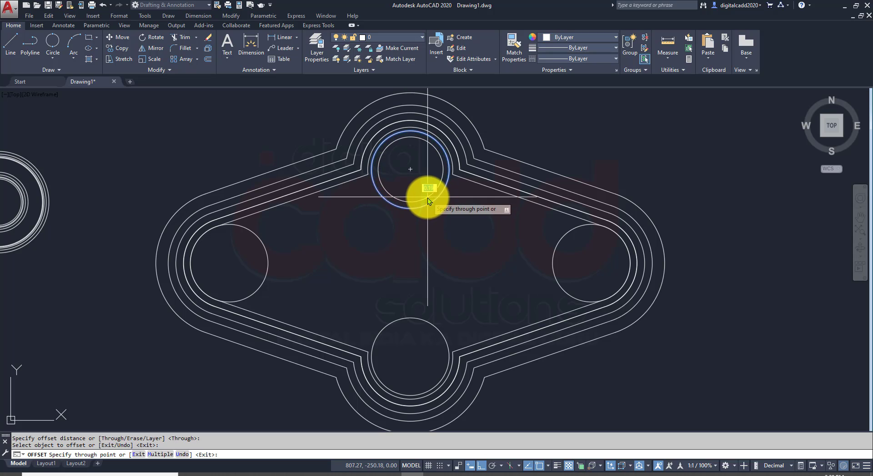
{"action": "left_click", "coordinate": [428, 198]}
{"action": "left_click", "coordinate": [555, 256]}
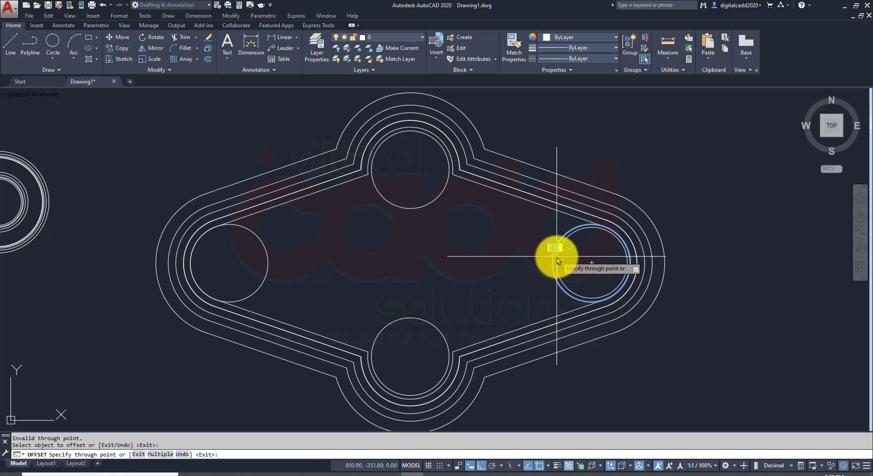
{"action": "key", "text": "Return"}
- Offset the right lobe's circle inward with the Through option to form a concentric inner circle
{"action": "key", "text": "Return"}
{"action": "key", "text": "Return"}
{"action": "left_click", "coordinate": [555, 275]}
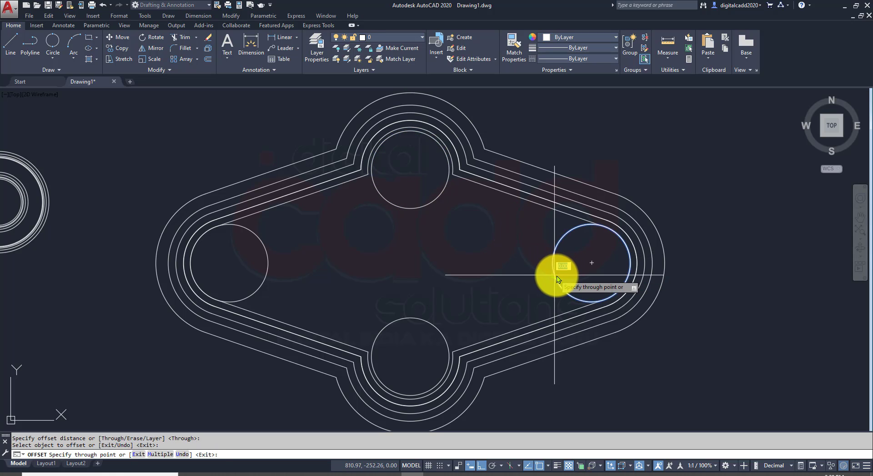
{"action": "left_click", "coordinate": [563, 272]}
{"action": "key", "text": "Return"}
- Offset the lower lobe's circle slightly inward with the Through option
{"action": "key", "text": "Return"}
{"action": "key", "text": "Return"}
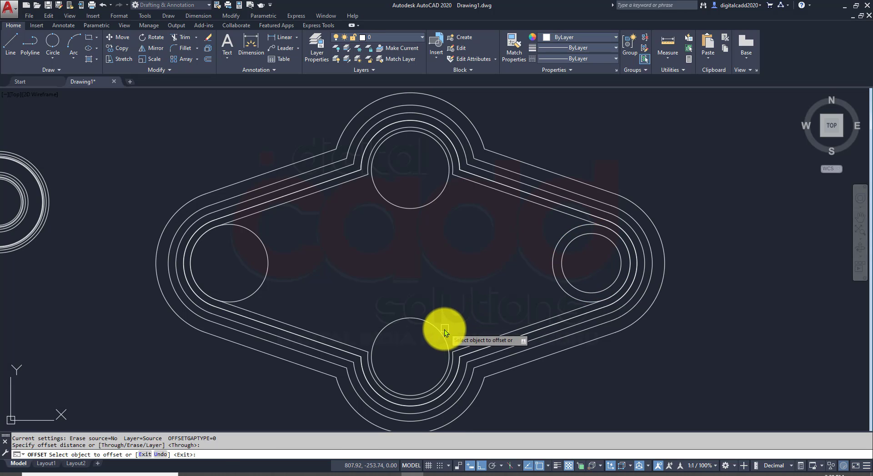
{"action": "left_click", "coordinate": [444, 329]}
{"action": "left_click", "coordinate": [438, 339]}
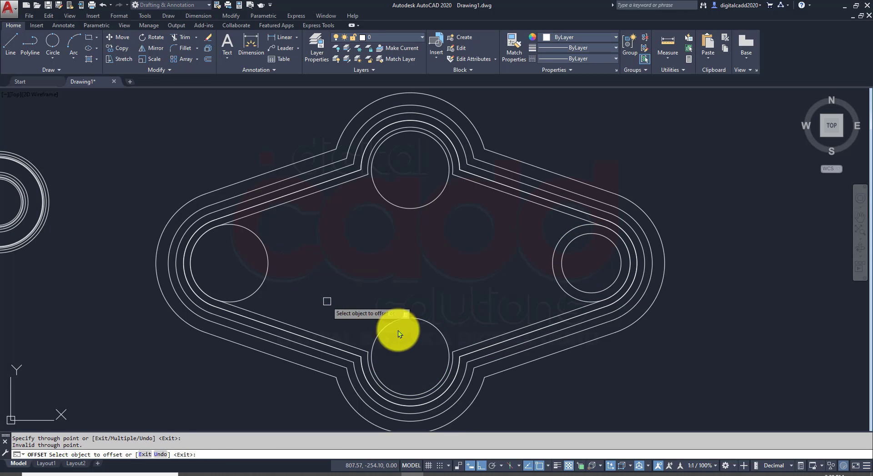
{"action": "left_click", "coordinate": [436, 328]}
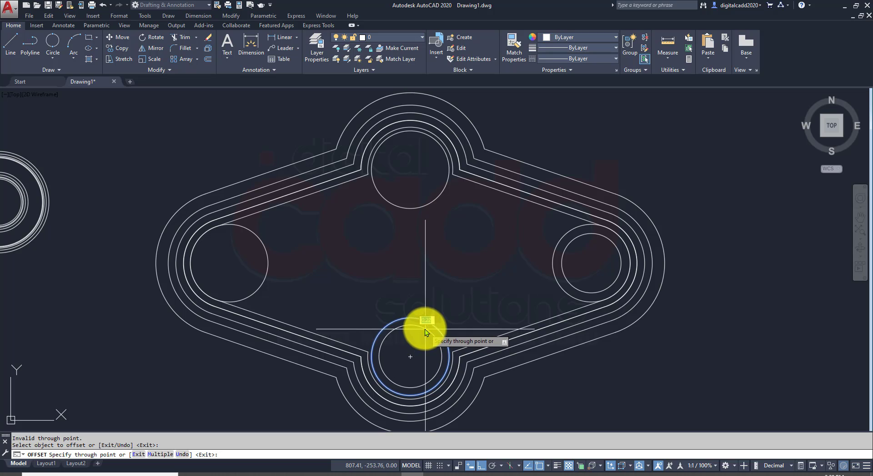
{"action": "left_click", "coordinate": [425, 329]}
- Offset the left and upper lobes' circles slightly inward through picked points and finish the Offset command
{"action": "left_click", "coordinate": [261, 241]}
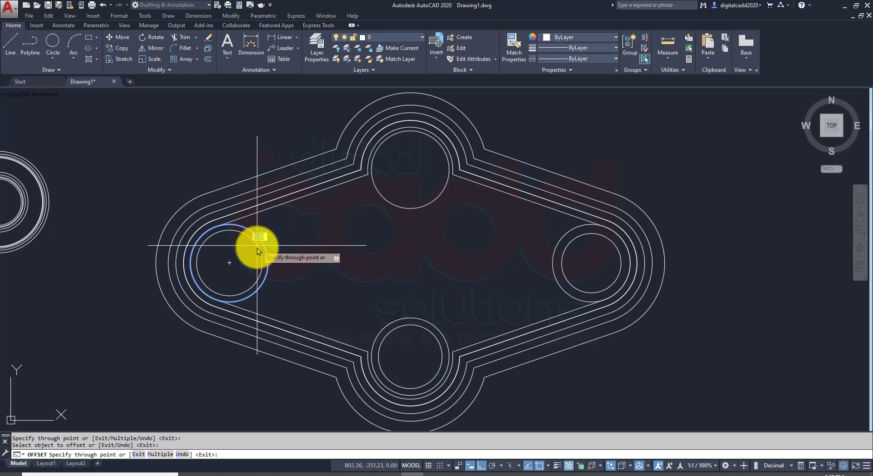
{"action": "left_click", "coordinate": [259, 255]}
{"action": "left_click", "coordinate": [416, 208]}
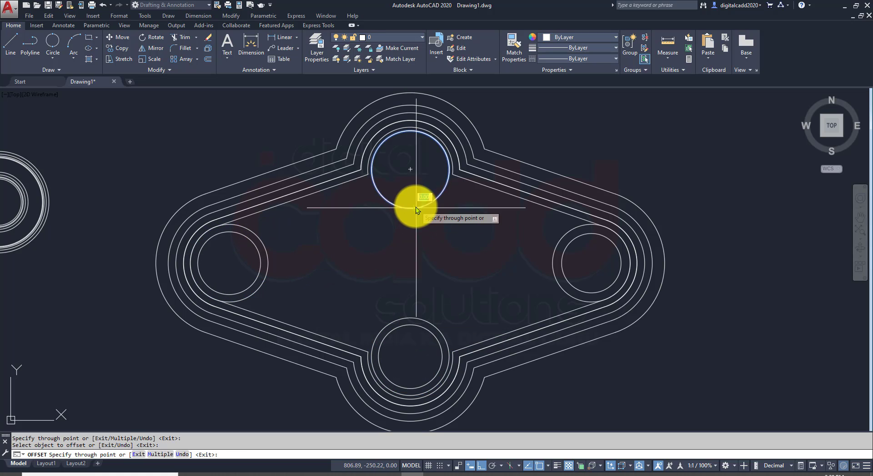
{"action": "left_click", "coordinate": [415, 203]}
{"action": "key", "text": "Return"}
{"action": "scroll", "coordinate": [490, 256], "scroll_direction": "down", "scroll_amount": 1}
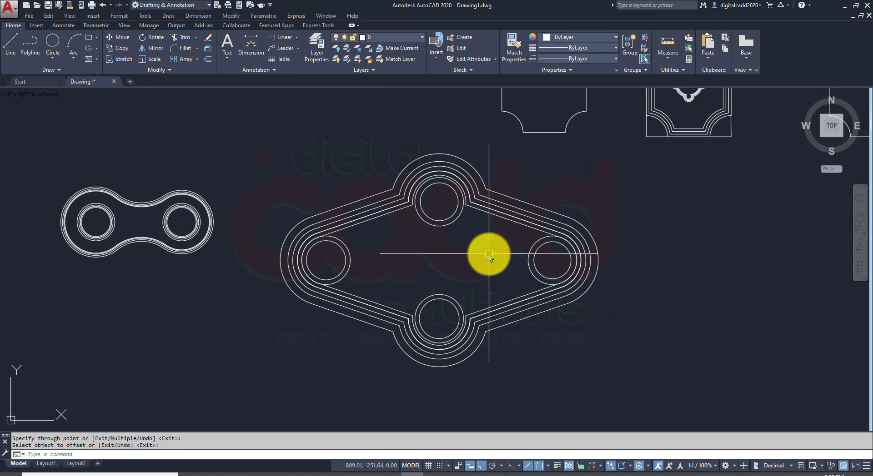
{"action": "mouse_move", "coordinate": [475, 257]}
{"action": "middle_mouse_down"}
{"action": "mouse_move", "coordinate": [403, 268]}
{"action": "mouse_move", "coordinate": [446, 226]}
{"action": "mouse_move", "coordinate": [405, 280]}
{"action": "mouse_move", "coordinate": [444, 257]}
{"action": "middle_mouse_up"}
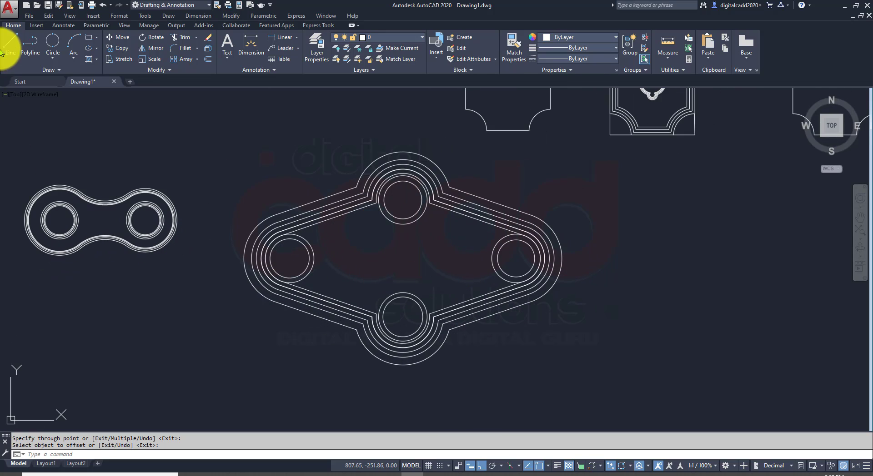
{"action": "left_click", "coordinate": [45, 54]}
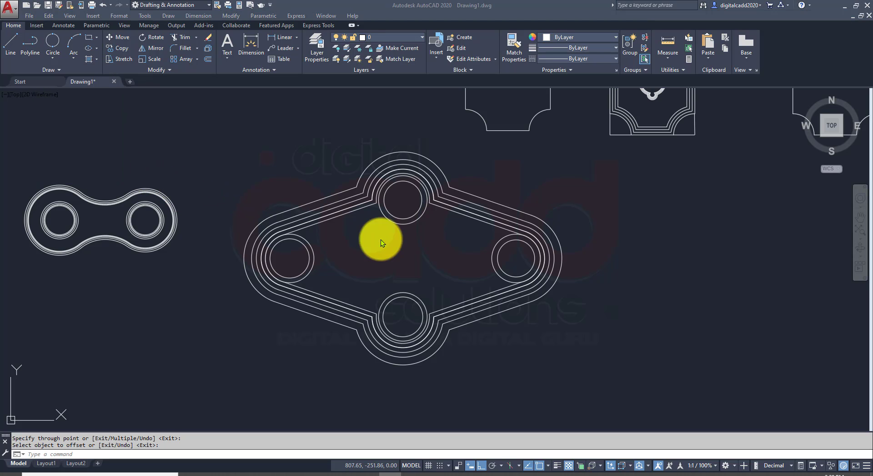
{"action": "scroll", "coordinate": [450, 269], "scroll_direction": "down", "scroll_amount": 2}
{"action": "middle_click_drag", "start_coordinate": [561, 320], "coordinate": [150, 287]}
{"action": "middle_click_drag", "start_coordinate": [438, 253], "coordinate": [235, 249]}
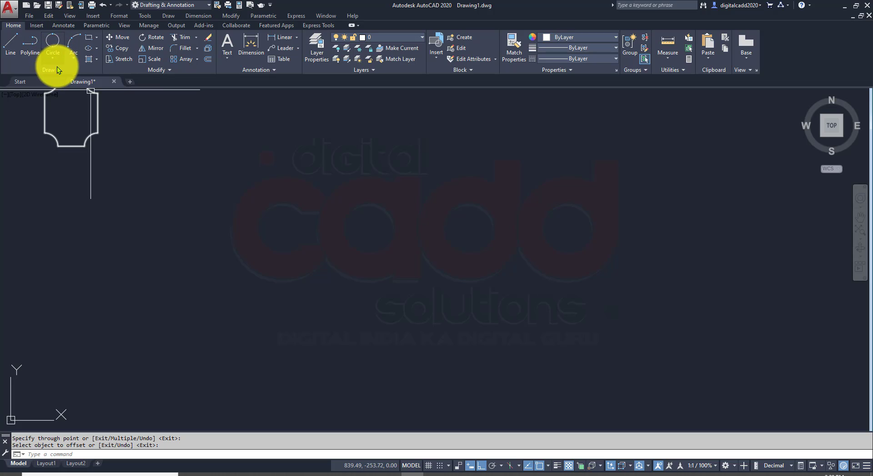
{"action": "left_click", "coordinate": [55, 54]}
{"action": "left_click", "coordinate": [93, 78]}
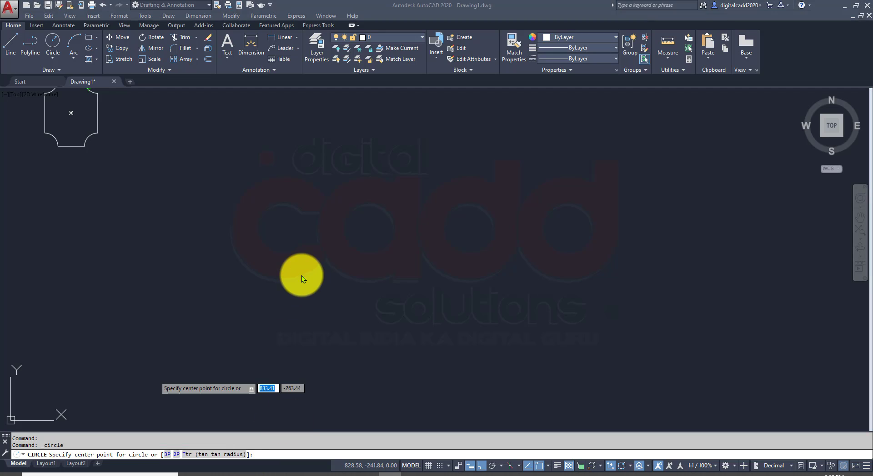
{"action": "key", "text": "Escape"}
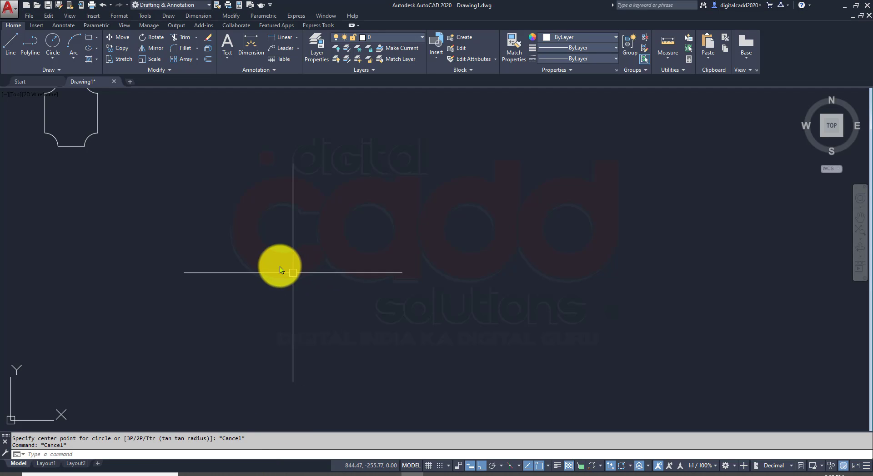
{"action": "left_click", "coordinate": [73, 58]}
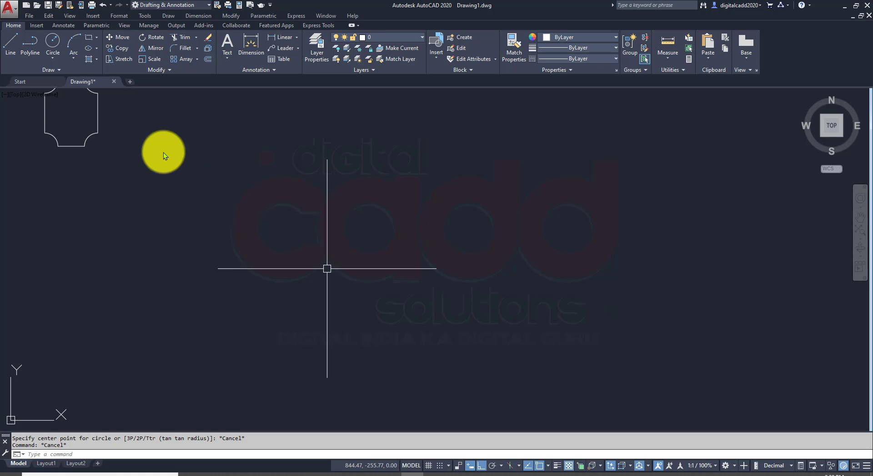
- Draw a rectangle 2 units wide and 1.2 units high in the empty area beside the existing profiles
{"action": "left_click", "coordinate": [90, 43]}
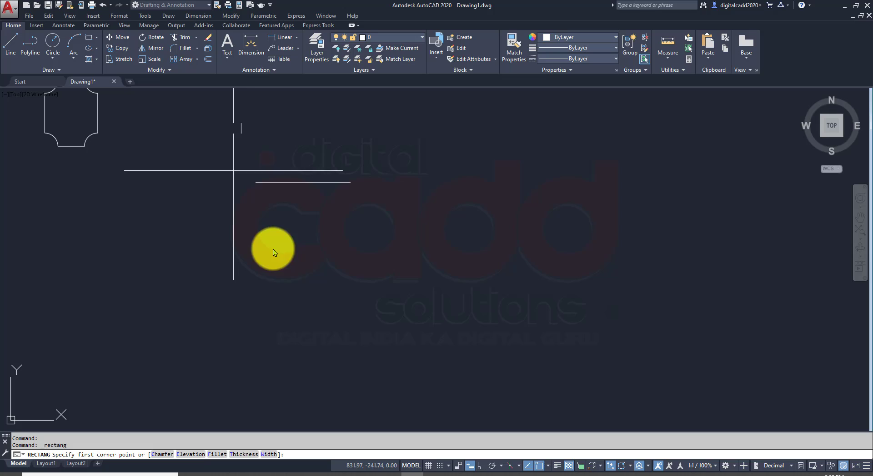
{"action": "left_click", "coordinate": [339, 370]}
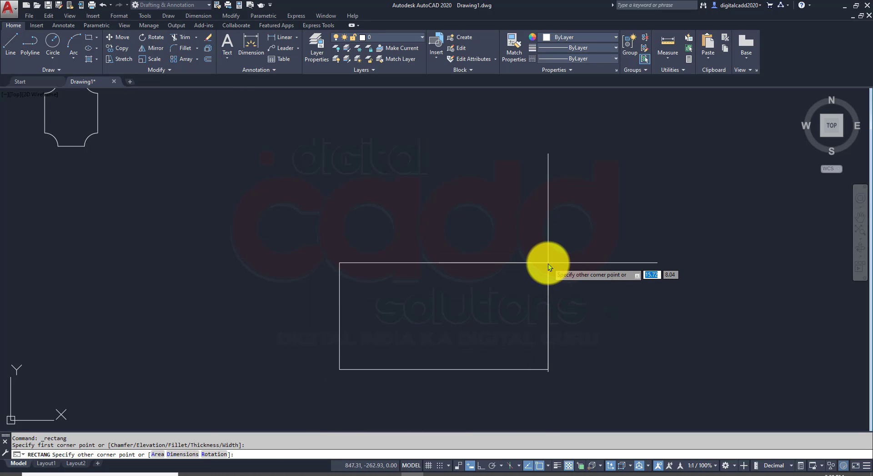
{"action": "scroll", "coordinate": [547, 264], "scroll_direction": "up", "scroll_amount": 4}
{"action": "middle_click_drag", "start_coordinate": [549, 206], "coordinate": [550, 206]}
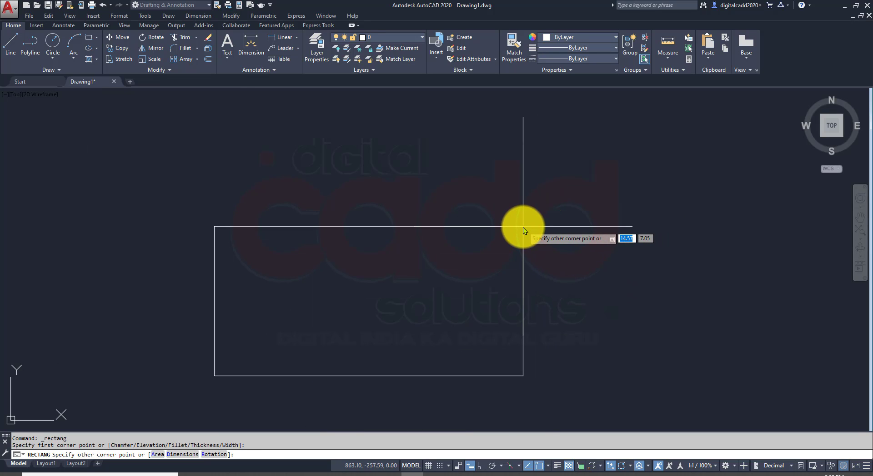
{"action": "type", "text": "2"}
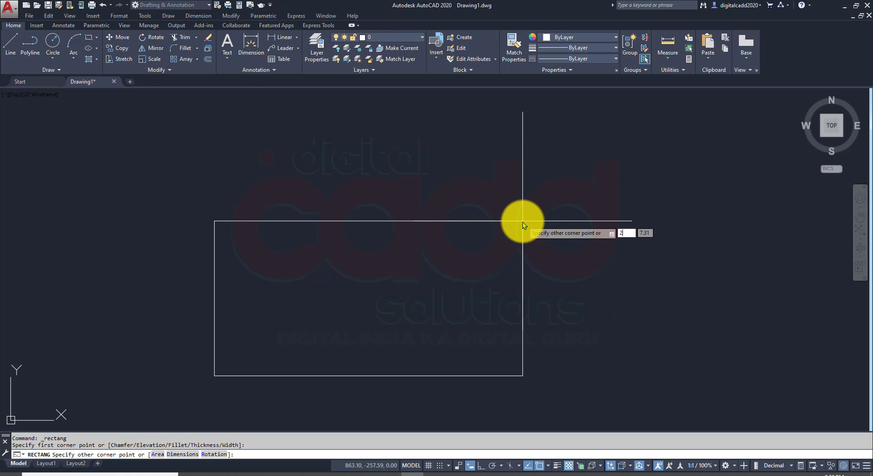
{"action": "key", "text": "Tab"}
{"action": "type", "text": "1.2"}
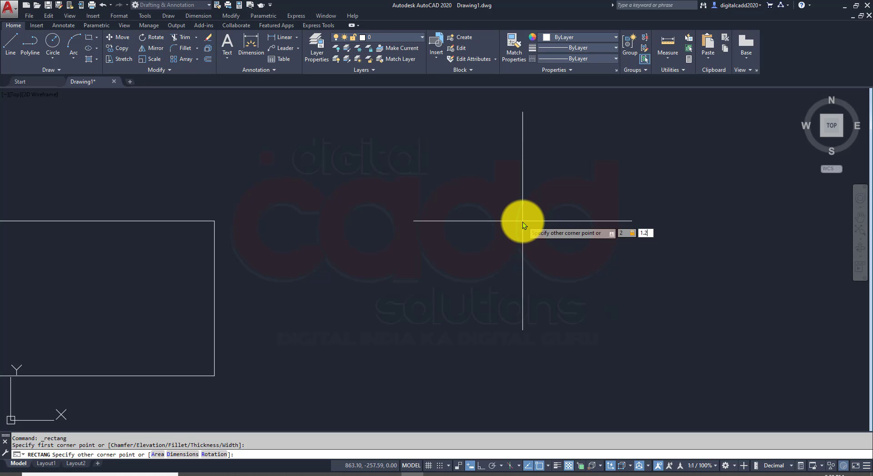
{"action": "key", "text": "Return"}
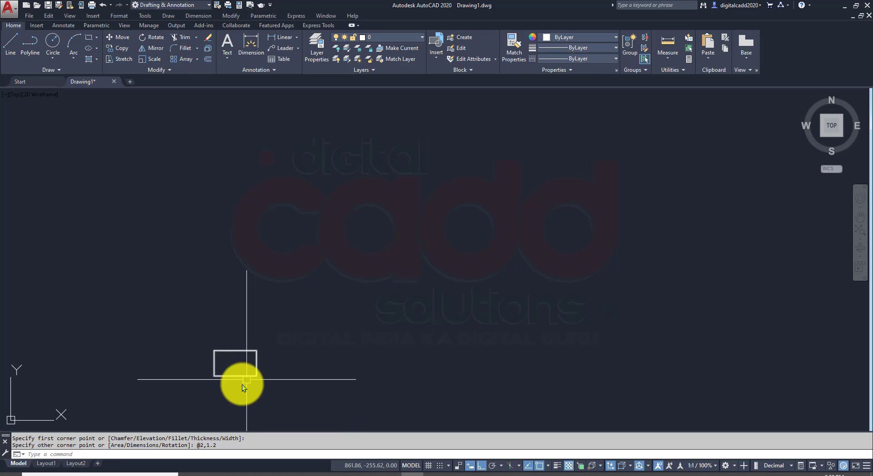
- Draw a vertical line 0.5 units long upward from the midpoint of the new rectangle's top edge
{"action": "scroll", "coordinate": [234, 384], "scroll_direction": "up", "scroll_amount": 6}
{"action": "middle_click_drag", "start_coordinate": [234, 317], "coordinate": [337, 296]}
{"action": "scroll", "coordinate": [347, 283], "scroll_direction": "up", "scroll_amount": 2}
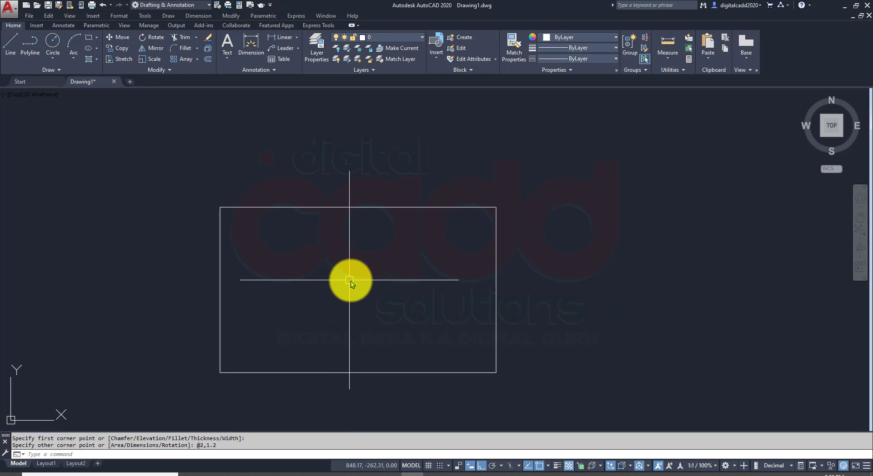
{"action": "type", "text": "l"}
{"action": "key", "text": "Return"}
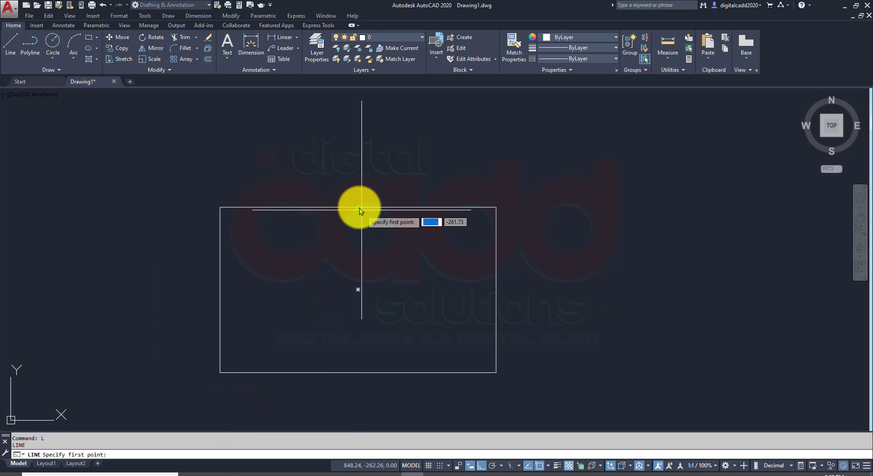
{"action": "left_click", "coordinate": [357, 207]}
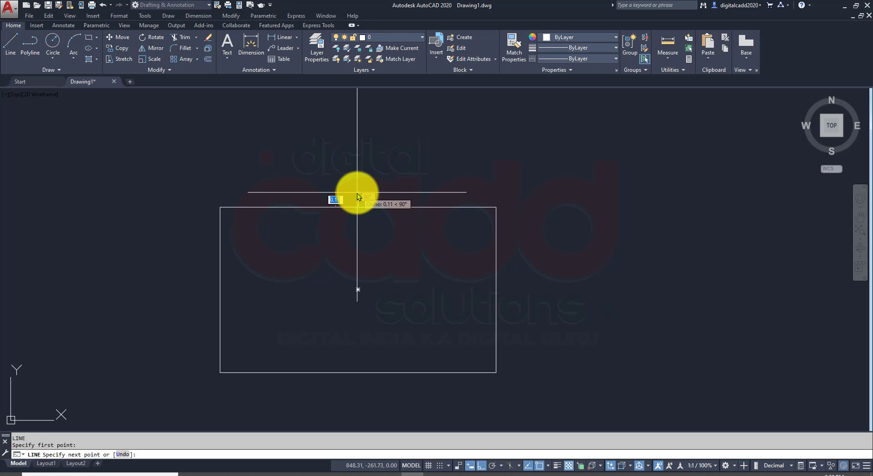
{"action": "type", "text": ".5"}
{"action": "key", "text": "Return"}
{"action": "key", "text": "Return"}
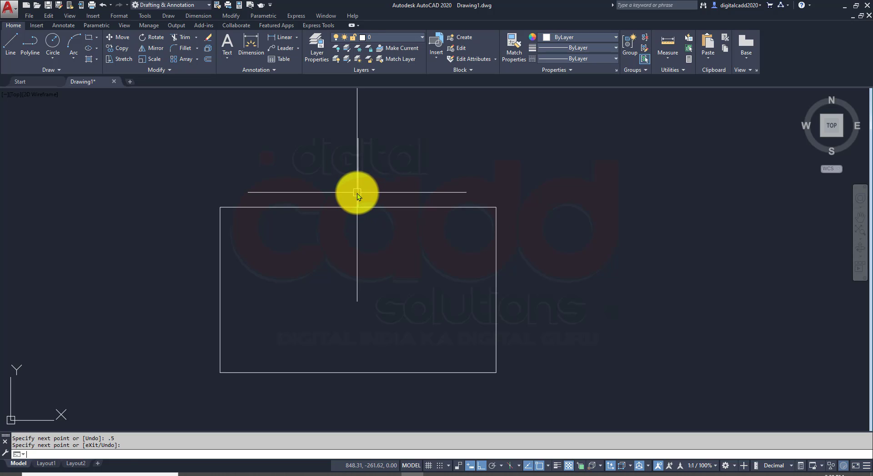
- Shorten the vertical line to half its length by stretching its upper endpoint down to its midpoint
{"action": "middle_click_drag", "start_coordinate": [562, 223], "coordinate": [542, 268]}
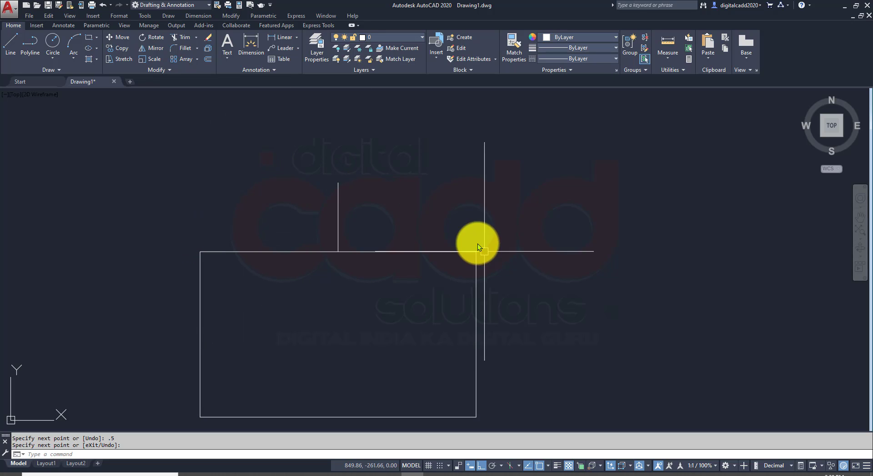
{"action": "left_click", "coordinate": [340, 183]}
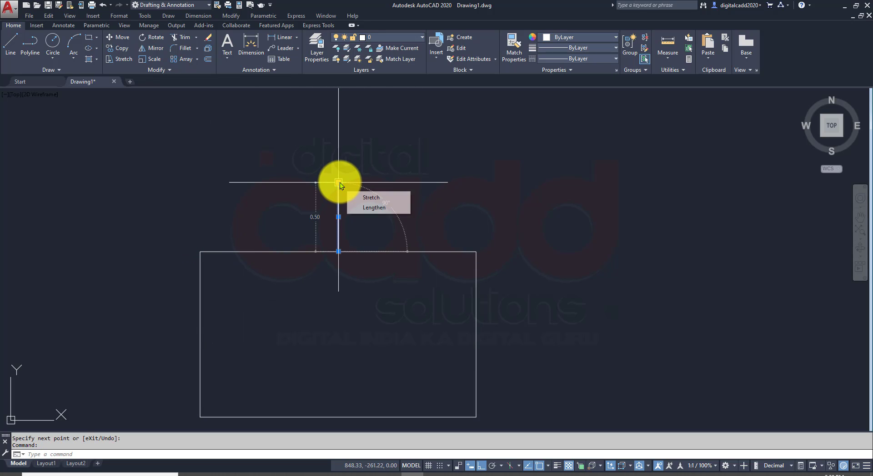
{"action": "left_click", "coordinate": [339, 183]}
{"action": "key", "text": "Escape"}
{"action": "key", "text": "Escape"}
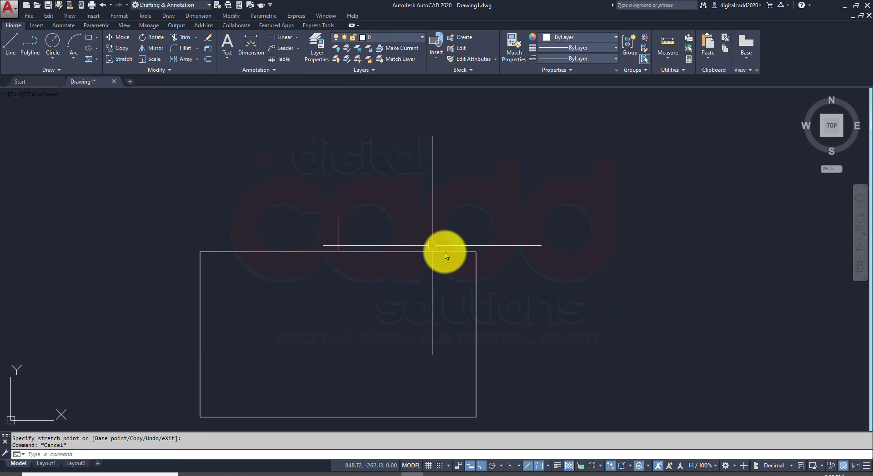
- Draw a 3-Point arc between the rectangle's upper corners through the vertical line's top end, and erase that line
{"action": "left_click", "coordinate": [72, 57]}
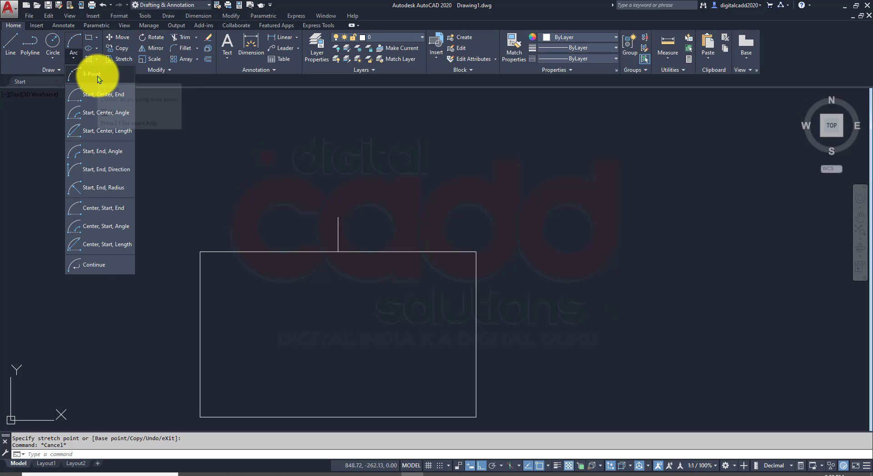
{"action": "left_click", "coordinate": [97, 76]}
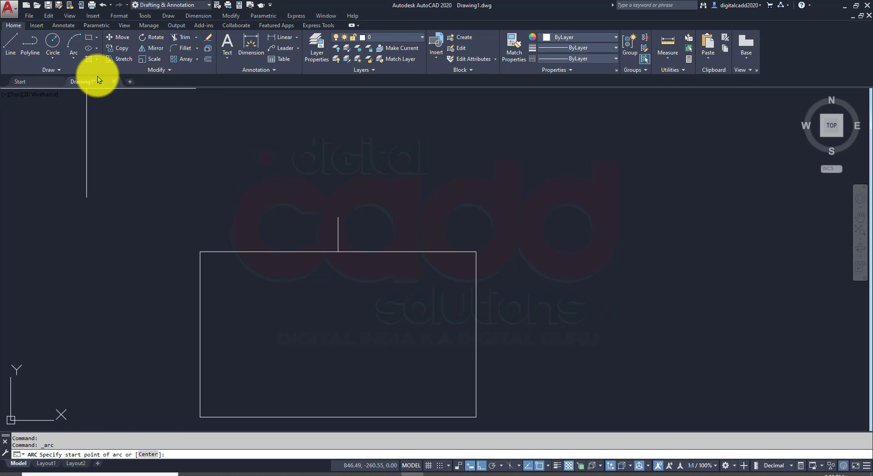
{"action": "left_click", "coordinate": [202, 255]}
{"action": "left_click", "coordinate": [338, 217]}
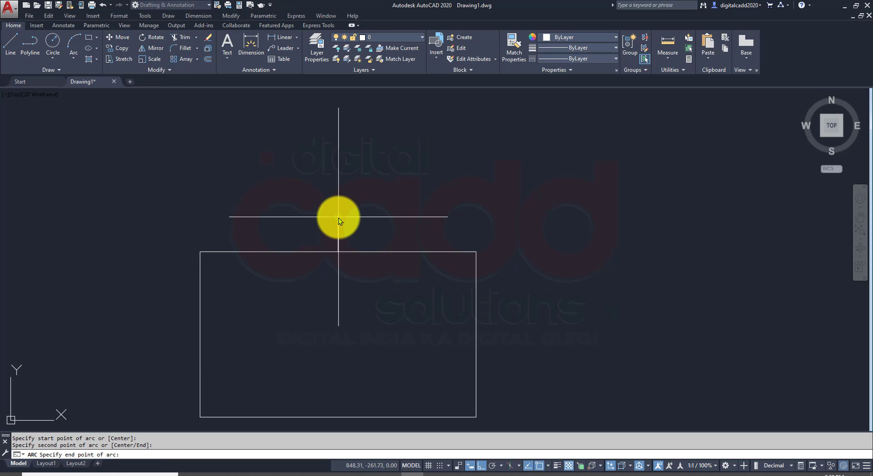
{"action": "left_click", "coordinate": [477, 251]}
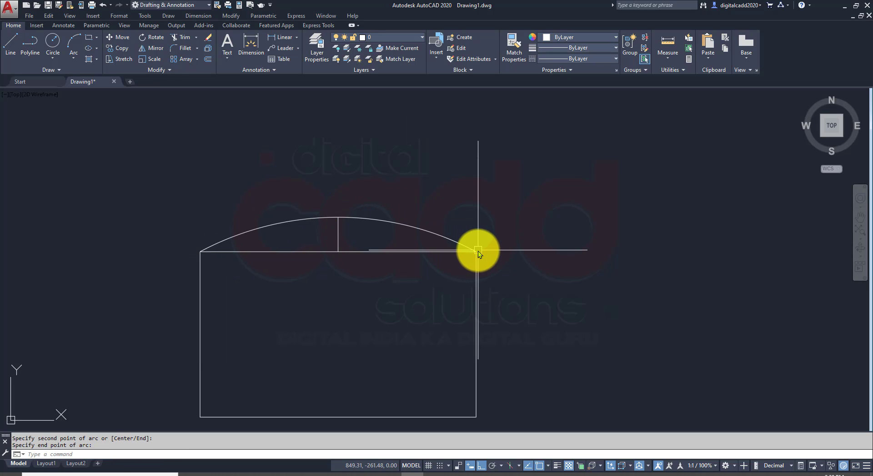
{"action": "left_click", "coordinate": [338, 235]}
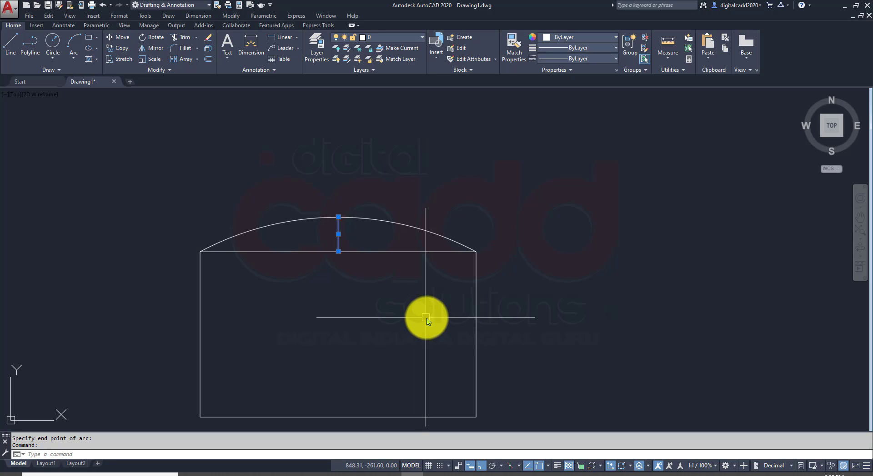
{"action": "key", "text": "Delete"}
- Trim away the rectangle's top edge beneath the arc, and undo the trim
{"action": "middle_click_drag", "start_coordinate": [474, 263], "coordinate": [459, 247]}
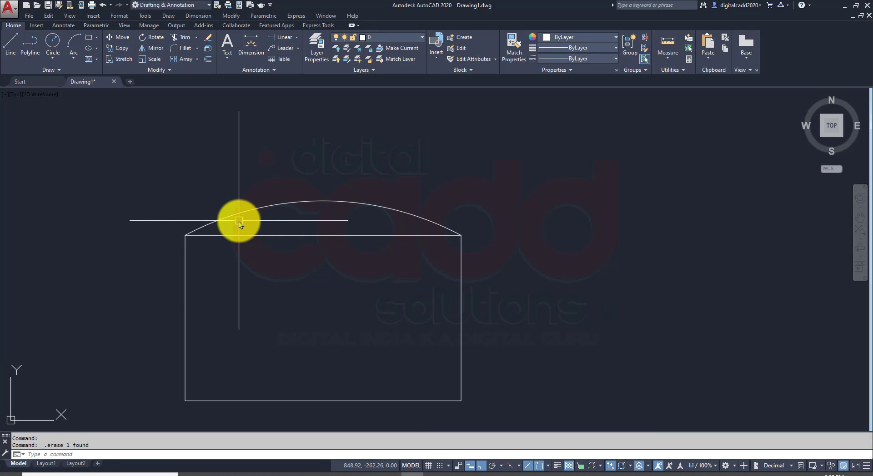
{"action": "type", "text": "tr"}
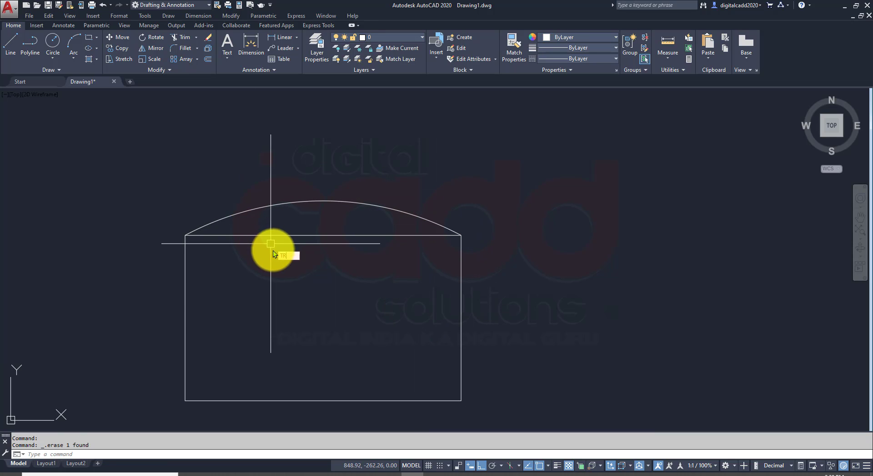
{"action": "key", "text": "Return"}
{"action": "key", "text": "Return"}
{"action": "left_click", "coordinate": [307, 236]}
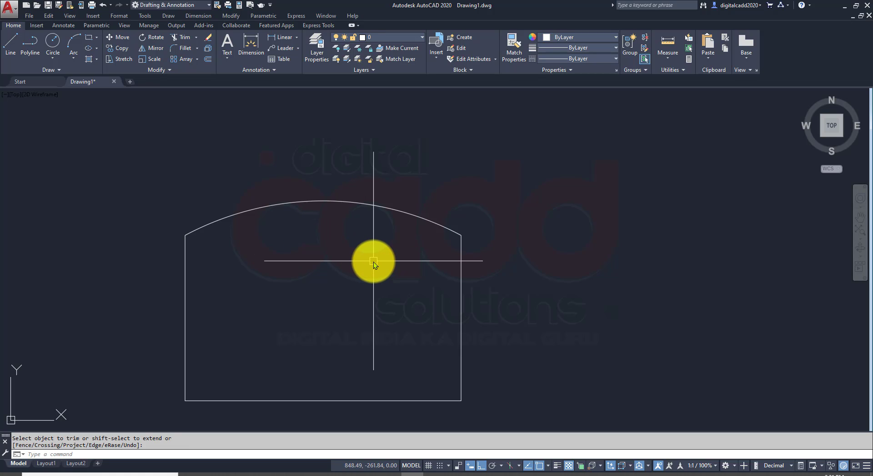
{"action": "key", "text": "ctrl+z"}
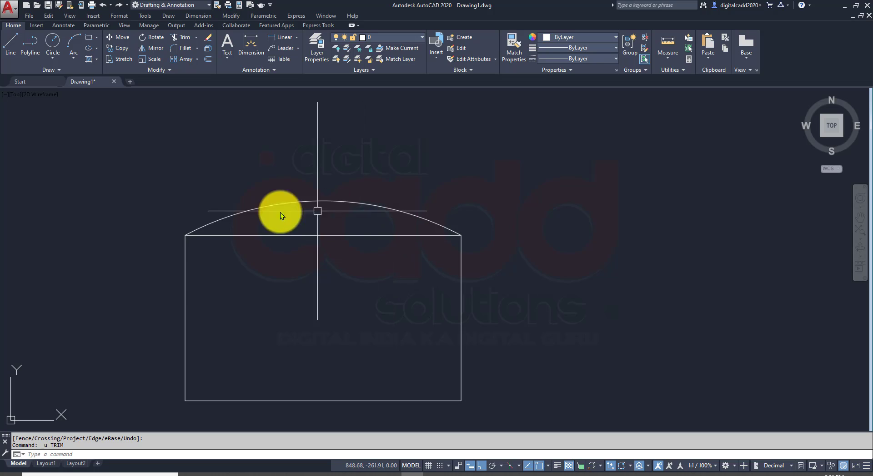
- Set the Offset distance to 0.02, but offset the rectangle inward by 0.04 when placing the copy
{"action": "middle_click_drag", "start_coordinate": [323, 375], "coordinate": [332, 318]}
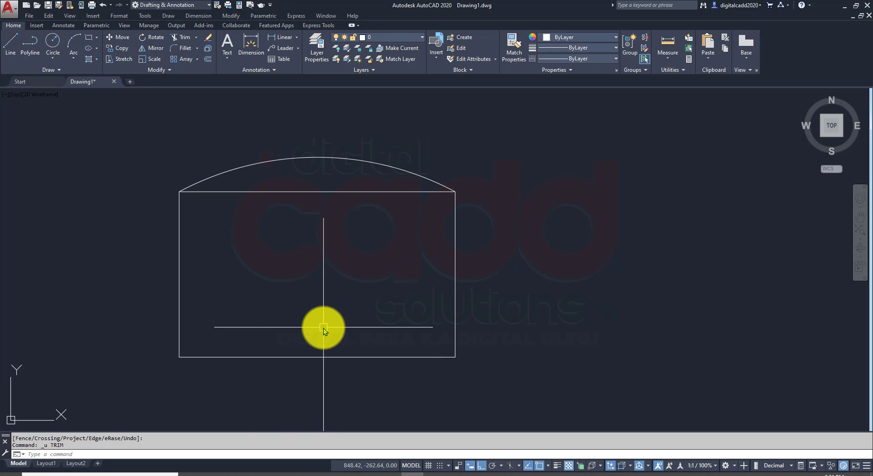
{"action": "type", "text": "o"}
{"action": "key", "text": "Return"}
{"action": "type", "text": "0.02"}
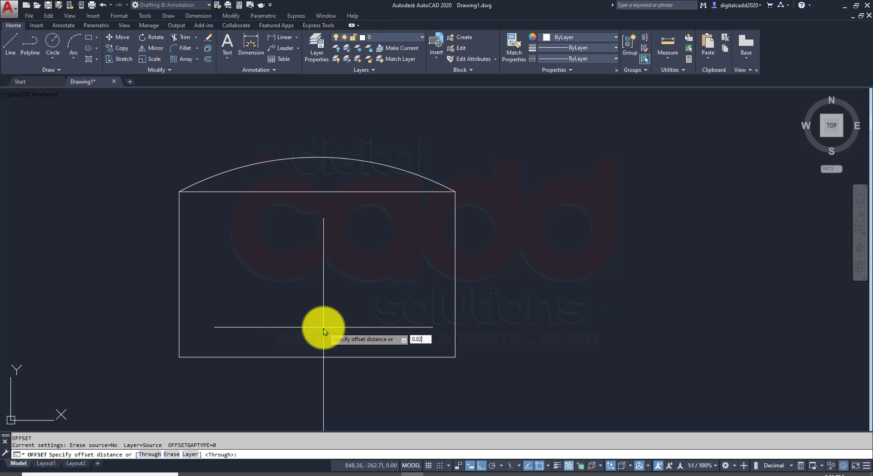
{"action": "key", "text": "Return"}
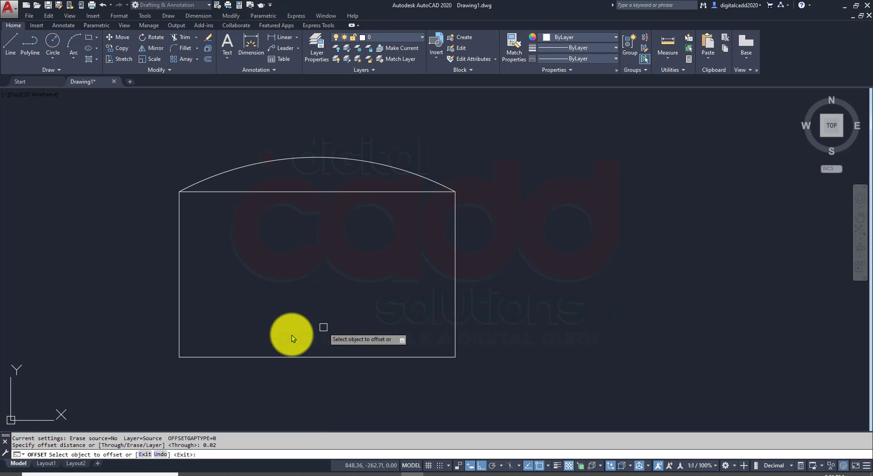
{"action": "left_click", "coordinate": [456, 213]}
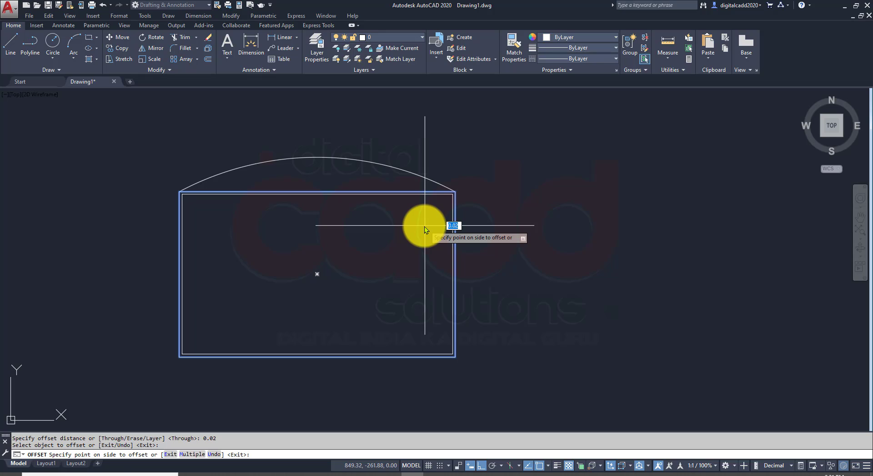
{"action": "type", "text": "0.04"}
{"action": "key", "text": "Return"}
{"action": "key", "text": "Return"}
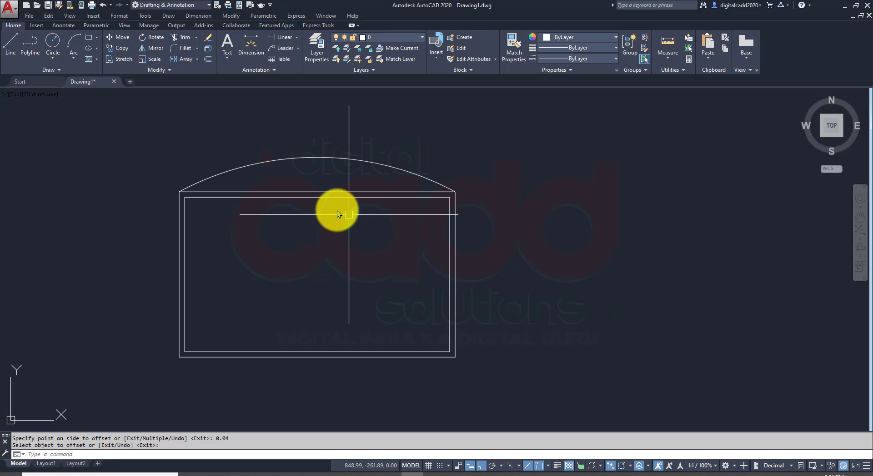
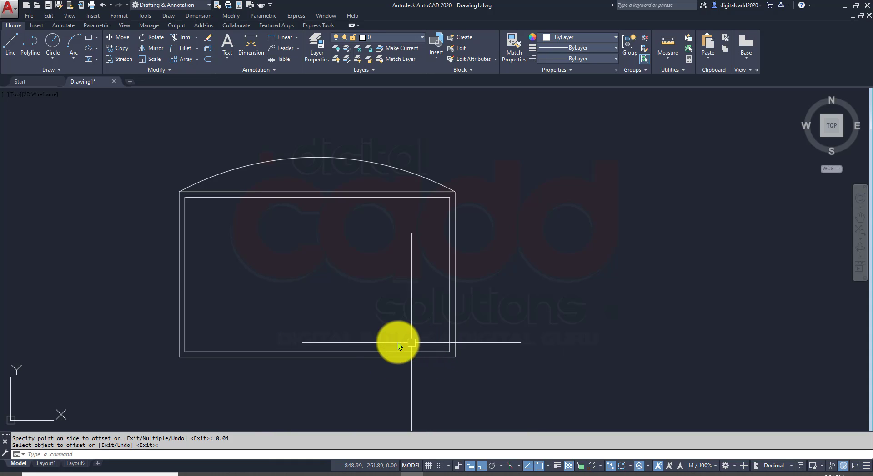
- Explode the inner offset rectangle into separate lines
{"action": "key", "text": "Return"}
{"action": "left_click", "coordinate": [280, 350]}
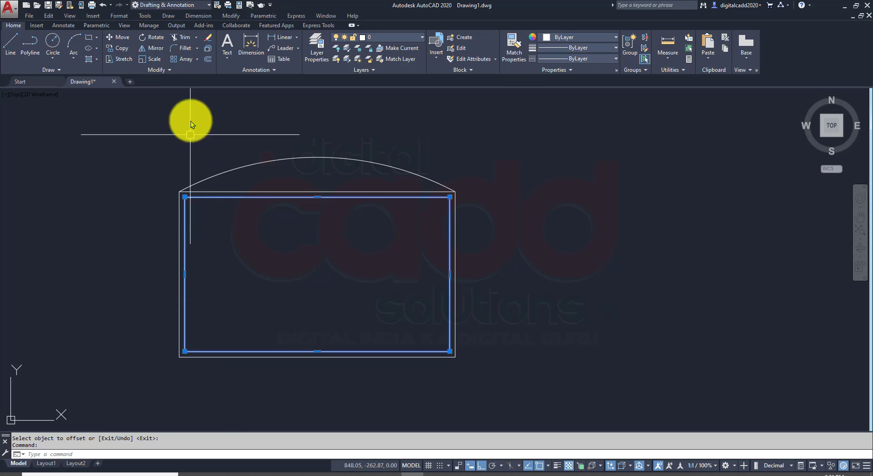
{"action": "left_click", "coordinate": [204, 48]}
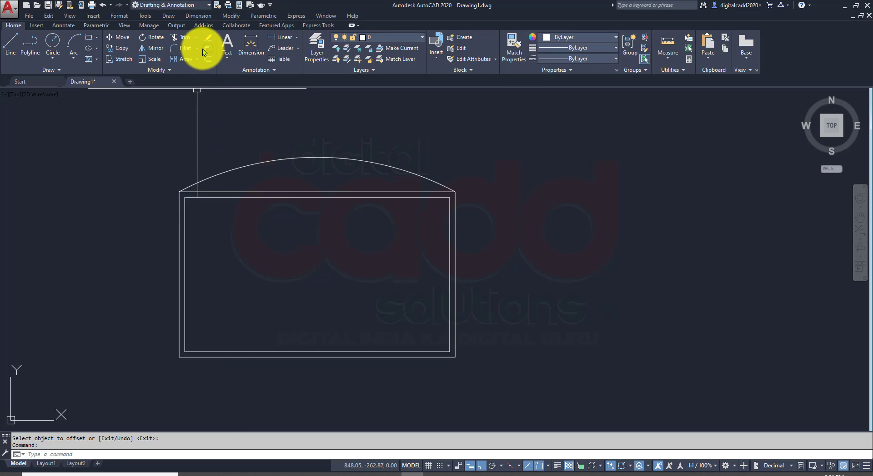
- Divide the inner rectangle's bottom line into 4 equal segments
{"action": "left_click", "coordinate": [244, 351]}
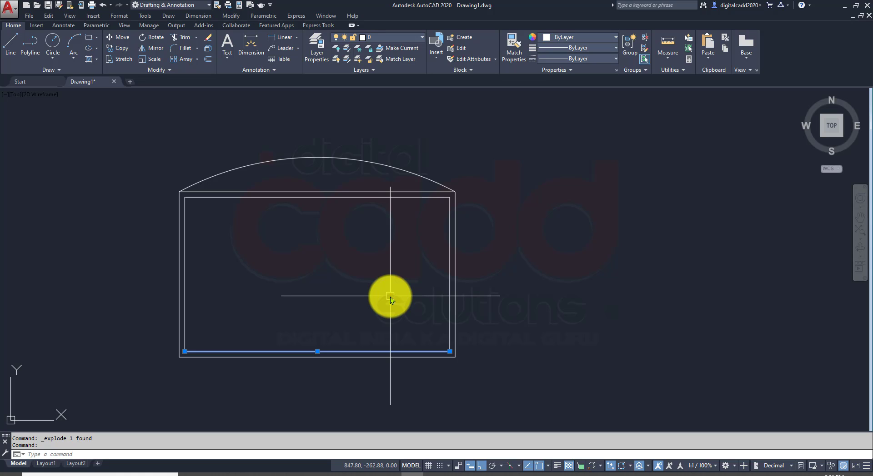
{"action": "key", "text": "Escape"}
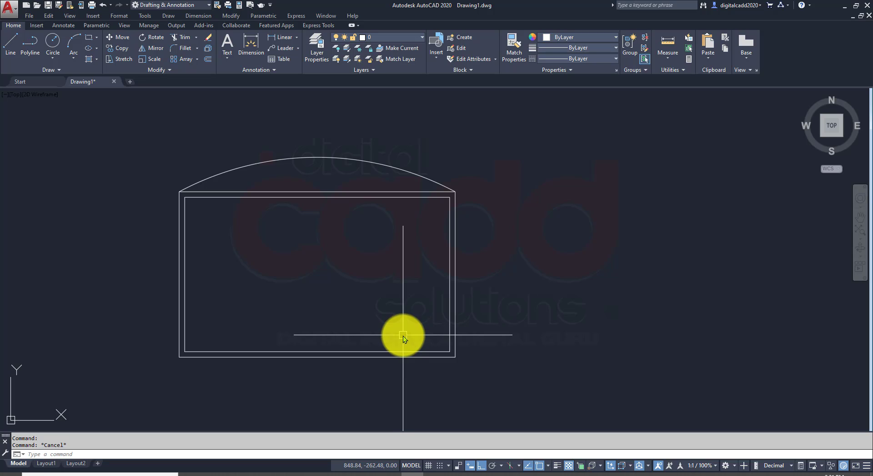
{"action": "left_click", "coordinate": [72, 71]}
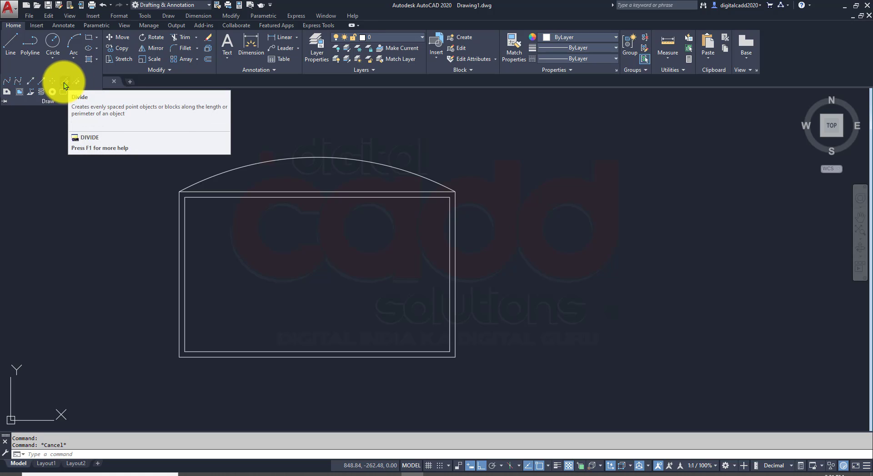
{"action": "left_click", "coordinate": [64, 81]}
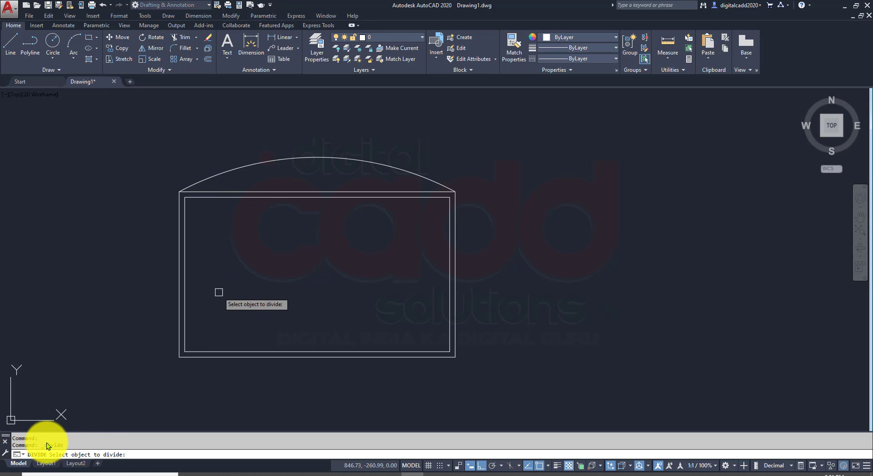
{"action": "left_click_drag", "start_coordinate": [46, 442], "coordinate": [134, 462]}
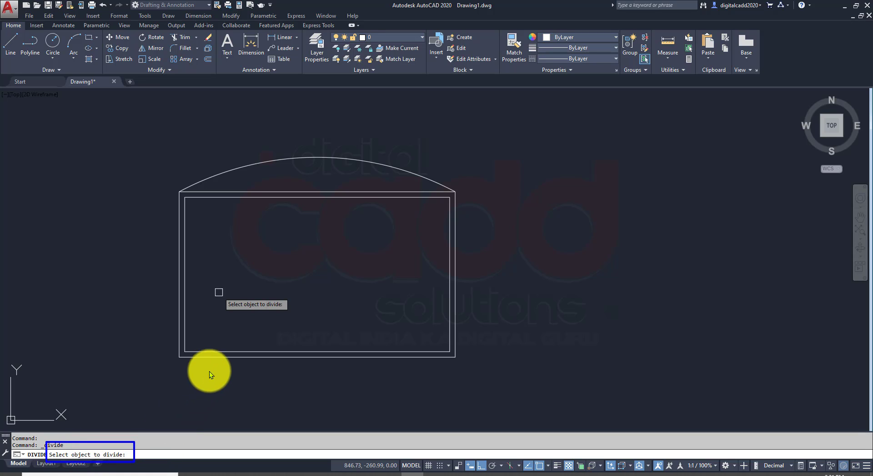
{"action": "key", "text": "Escape"}
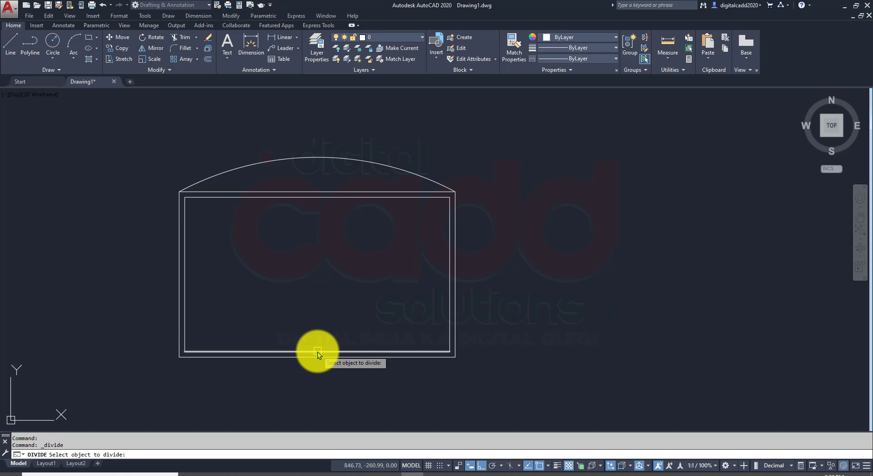
{"action": "left_click", "coordinate": [295, 351]}
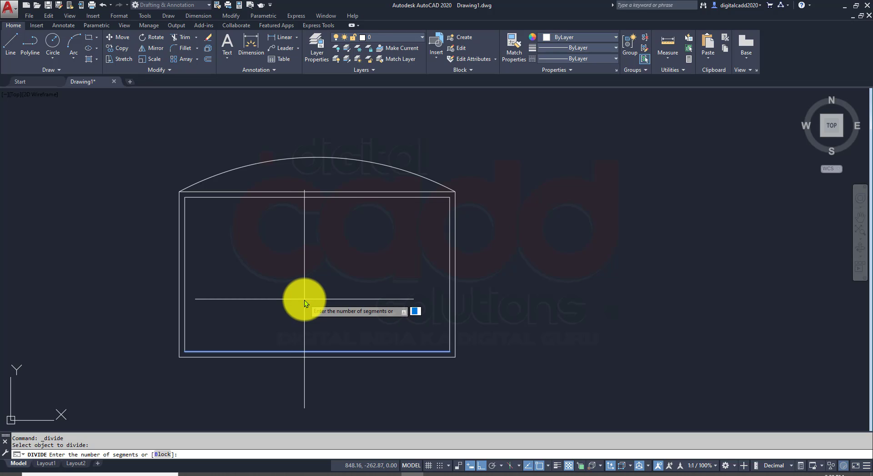
{"action": "type", "text": "4"}
{"action": "key", "text": "Return"}
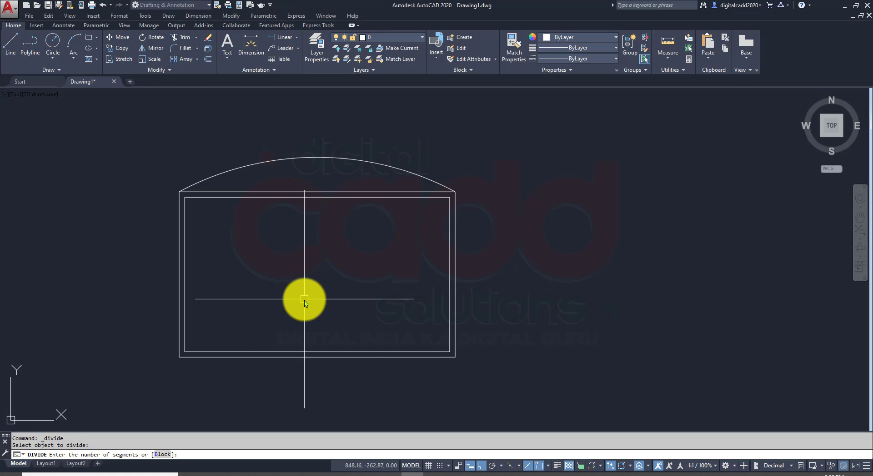
- Select the division points along the inner rectangle's bottom line to check where they lie
{"action": "left_click", "coordinate": [209, 316]}
{"action": "left_click", "coordinate": [422, 382]}
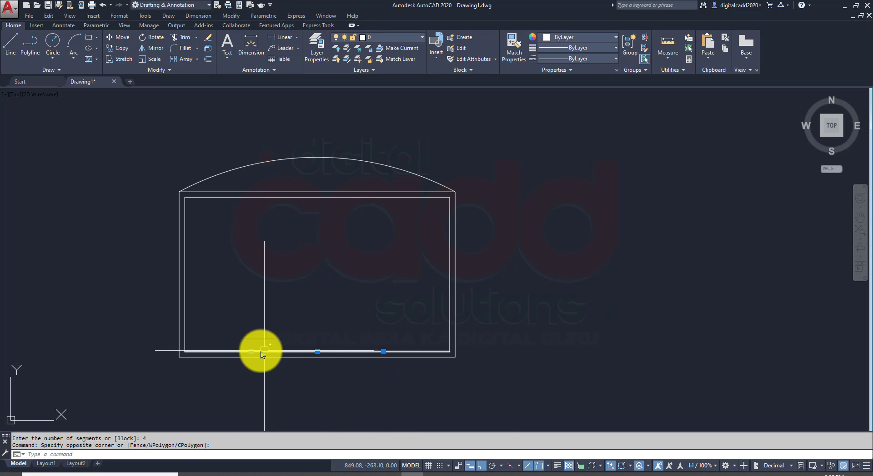
{"action": "scroll", "coordinate": [260, 351], "scroll_direction": "up", "scroll_amount": 2}
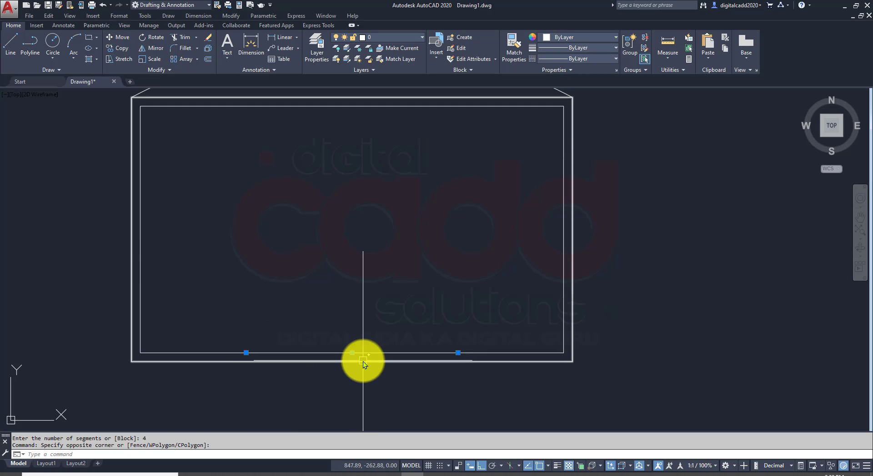
{"action": "key", "text": "Escape"}
{"action": "left_click", "coordinate": [213, 317]}
{"action": "left_click", "coordinate": [490, 384]}
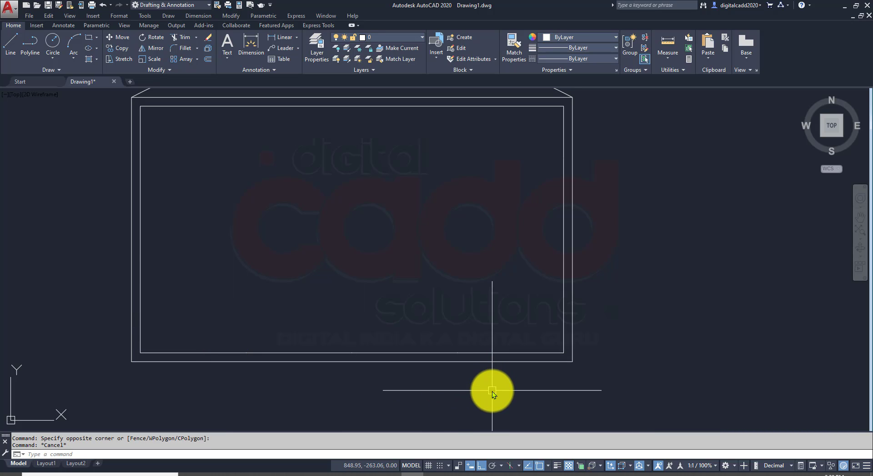
{"action": "scroll", "coordinate": [315, 322], "scroll_direction": "down", "scroll_amount": 2}
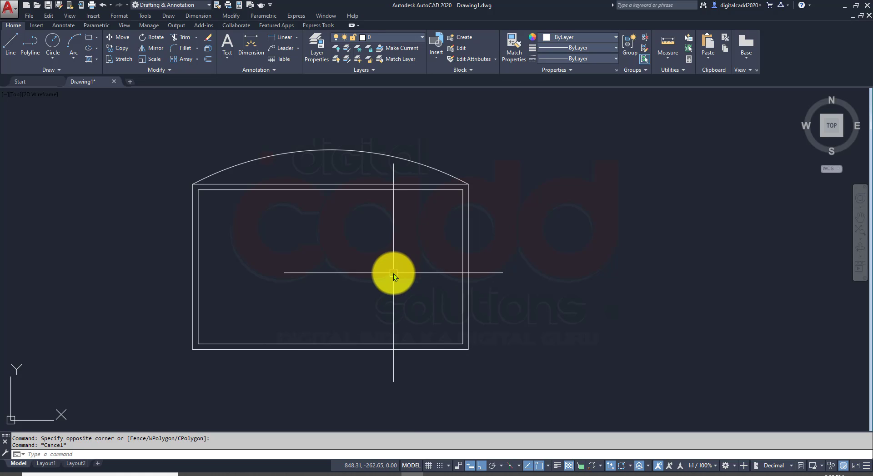
- Use PTYPE to change the point style to the square with a plus through it
{"action": "middle_click_drag", "start_coordinate": [394, 273], "coordinate": [366, 264]}
{"action": "type", "text": "PTYPE"}
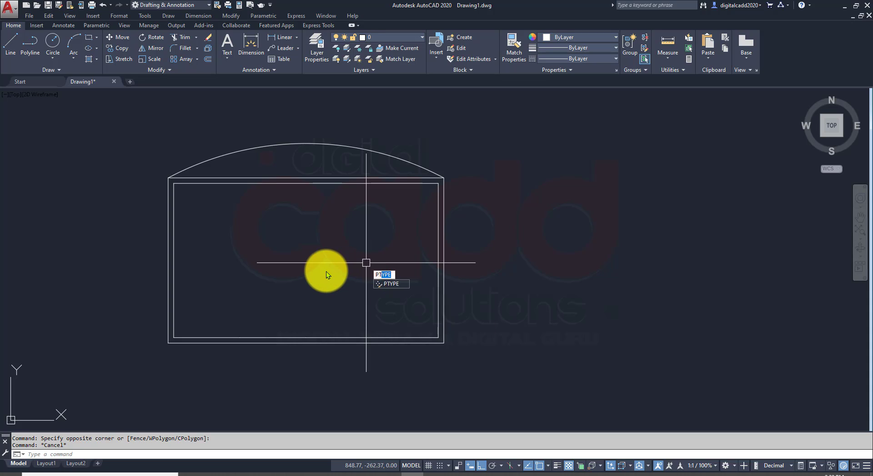
{"action": "left_click", "coordinate": [393, 285]}
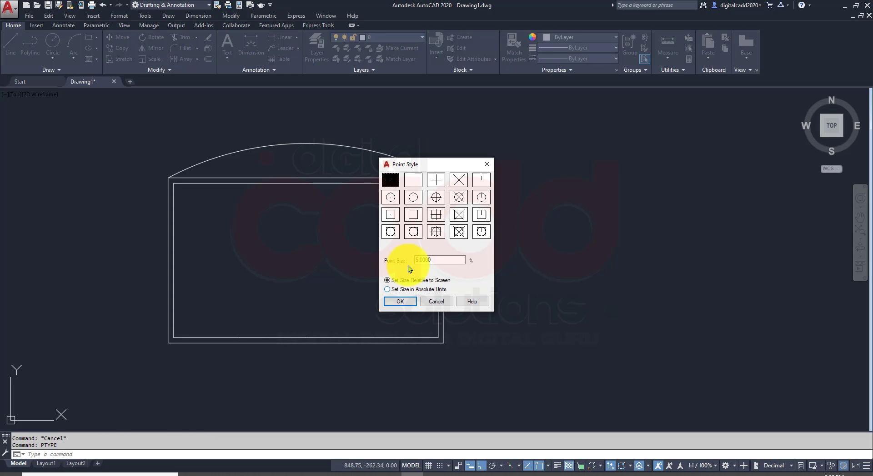
{"action": "left_click_drag", "start_coordinate": [426, 165], "coordinate": [550, 170]}
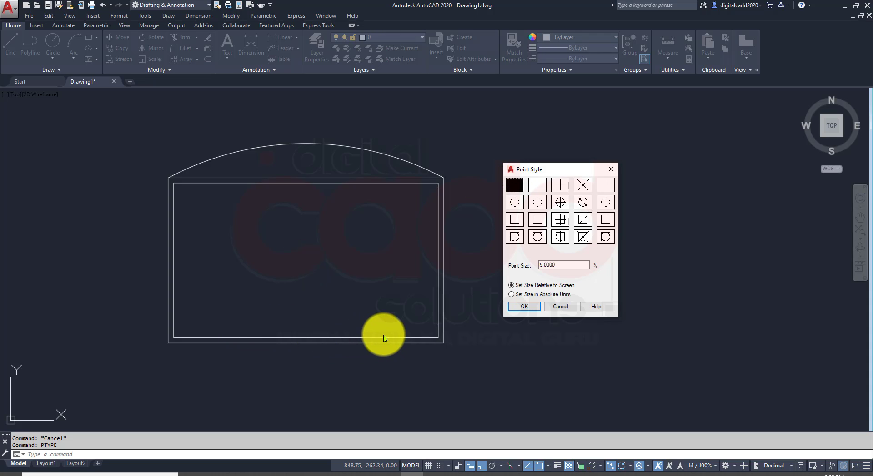
{"action": "left_click", "coordinate": [559, 220]}
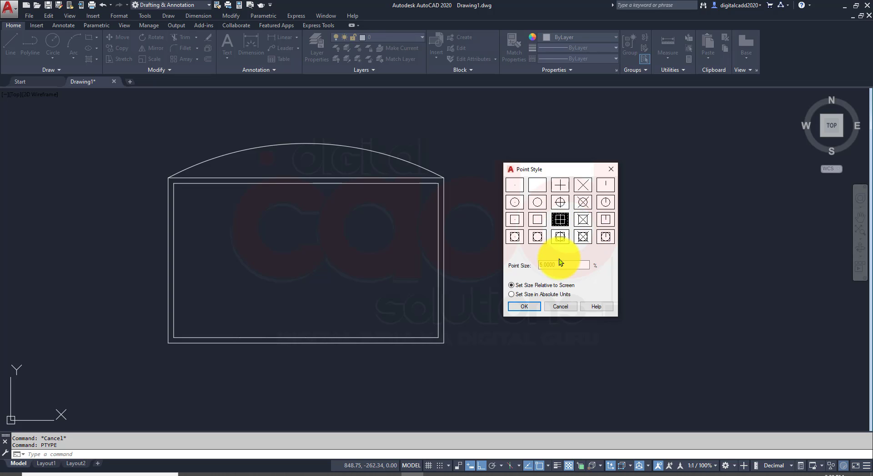
{"action": "left_click", "coordinate": [536, 307]}
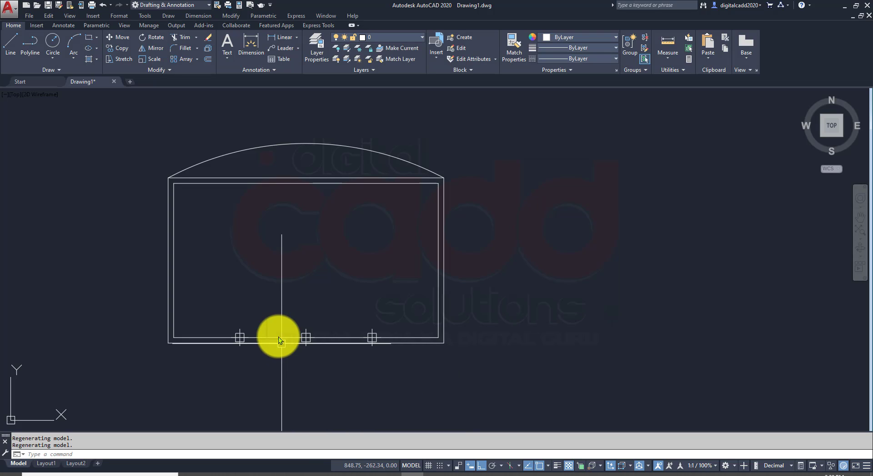
- Draw three vertical lines from the division points on the inner bottom line up to the inner rectangle's top line
{"action": "scroll", "coordinate": [277, 315], "scroll_direction": "up", "scroll_amount": 2}
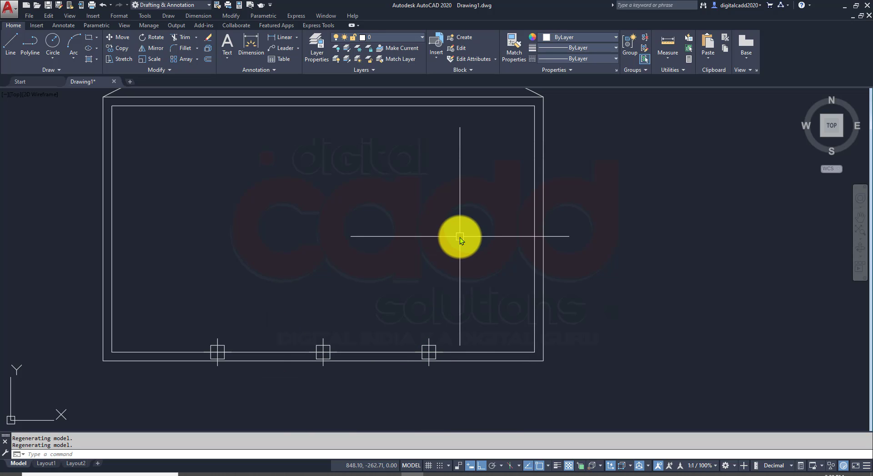
{"action": "key", "text": "Return"}
{"action": "left_click", "coordinate": [428, 352]}
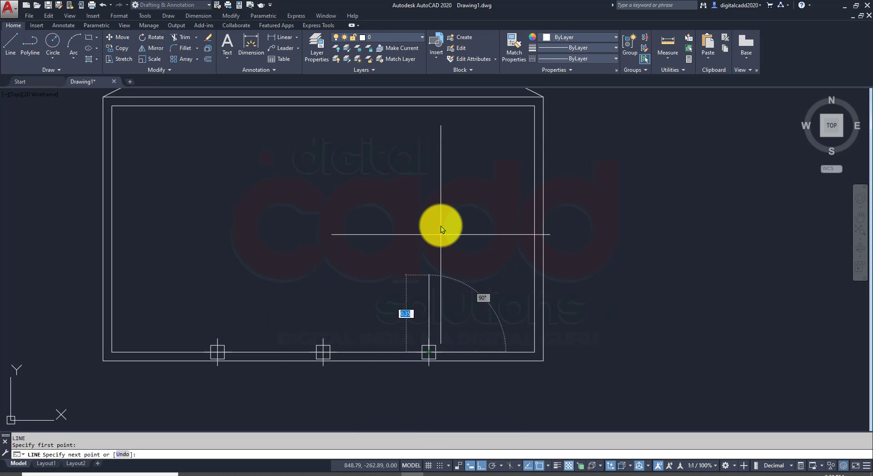
{"action": "left_click", "coordinate": [430, 107]}
{"action": "key", "text": "Return"}
{"action": "key", "text": "Return"}
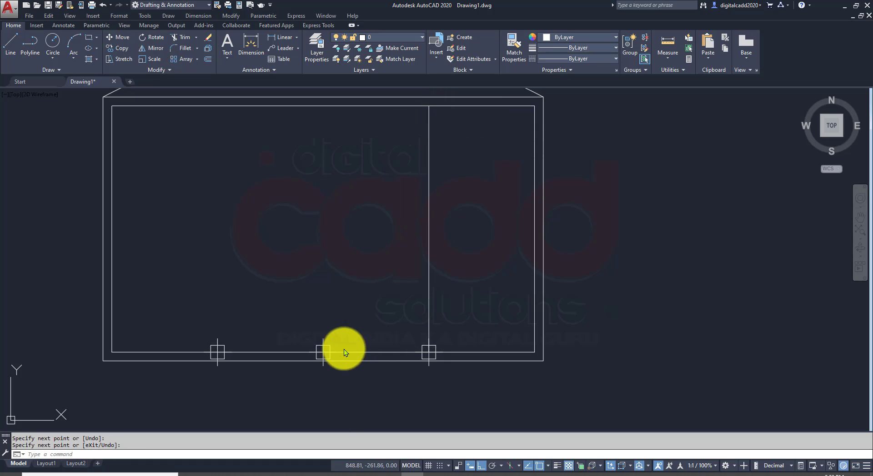
{"action": "left_click", "coordinate": [323, 352]}
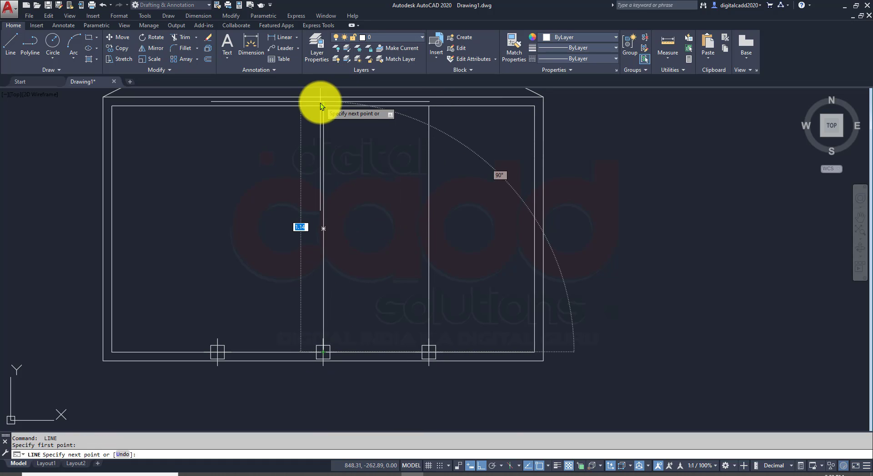
{"action": "left_click", "coordinate": [323, 107]}
{"action": "key", "text": "Return"}
{"action": "key", "text": "Return"}
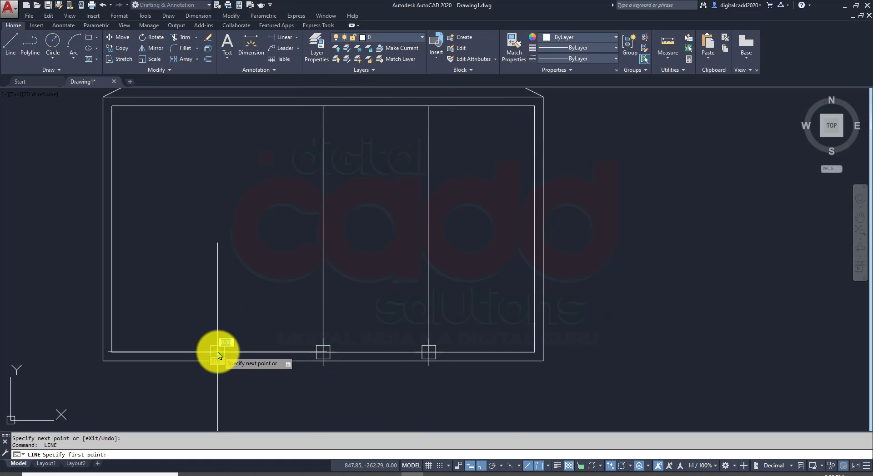
{"action": "left_click", "coordinate": [217, 353]}
{"action": "left_click", "coordinate": [220, 106]}
{"action": "key", "text": "Return"}
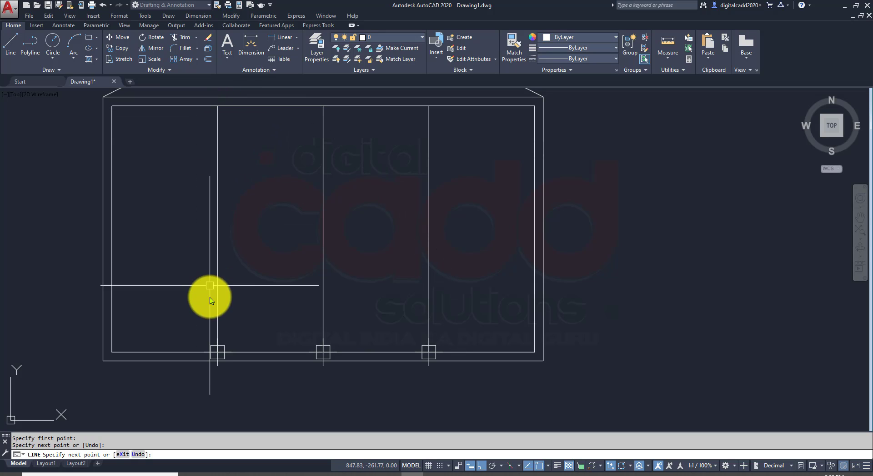
- Erase the three division points from the inner rectangle's bottom line
{"action": "left_click", "coordinate": [182, 287]}
{"action": "left_click", "coordinate": [520, 403]}
{"action": "key", "text": "Delete"}
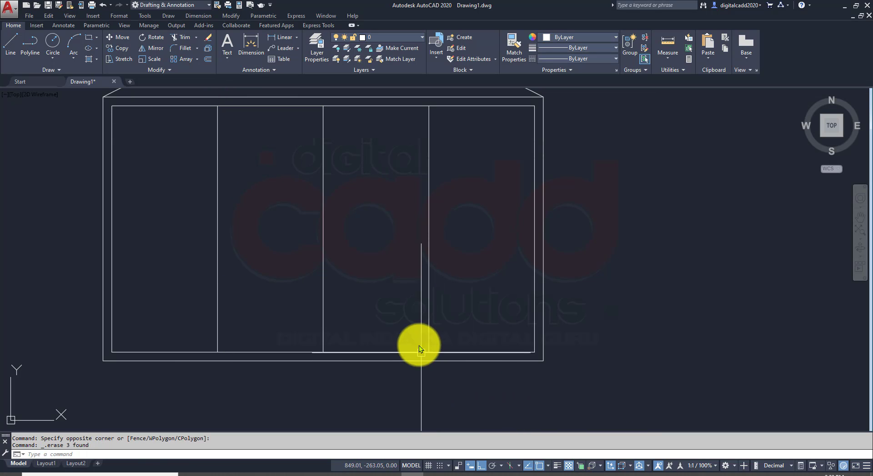
- Create a polyline Boundary around the rightmost of the four vertical panels
{"action": "scroll", "coordinate": [415, 347], "scroll_direction": "down", "scroll_amount": 4}
{"action": "scroll", "coordinate": [421, 263], "scroll_direction": "up", "scroll_amount": 3}
{"action": "scroll", "coordinate": [424, 273], "scroll_direction": "down", "scroll_amount": 2}
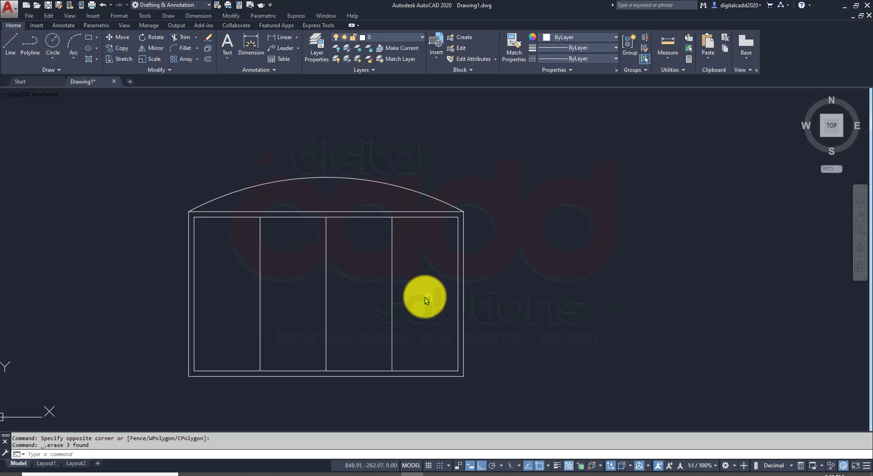
{"action": "mouse_move", "coordinate": [425, 297]}
{"action": "middle_mouse_down"}
{"action": "mouse_move", "coordinate": [410, 288]}
{"action": "mouse_move", "coordinate": [403, 311]}
{"action": "mouse_move", "coordinate": [389, 302]}
{"action": "middle_mouse_up"}
{"action": "scroll", "coordinate": [386, 307], "scroll_direction": "up", "scroll_amount": 1}
{"action": "scroll", "coordinate": [380, 323], "scroll_direction": "up", "scroll_amount": 2}
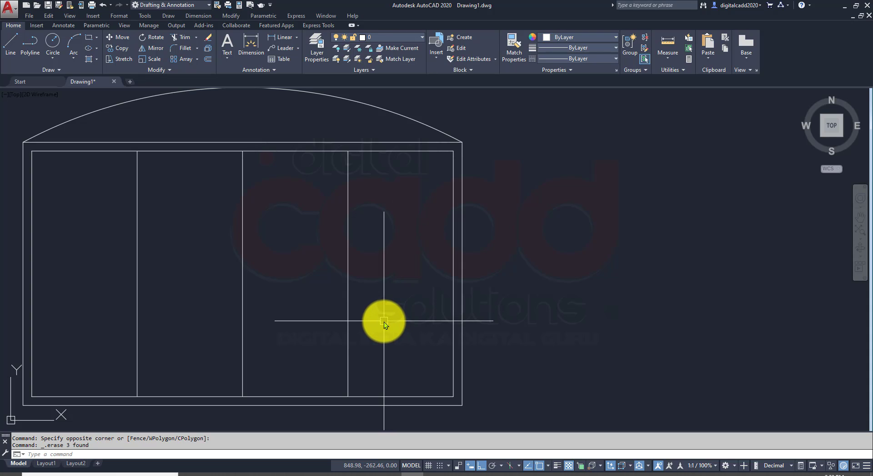
{"action": "type", "text": "bo"}
{"action": "key", "text": "Return"}
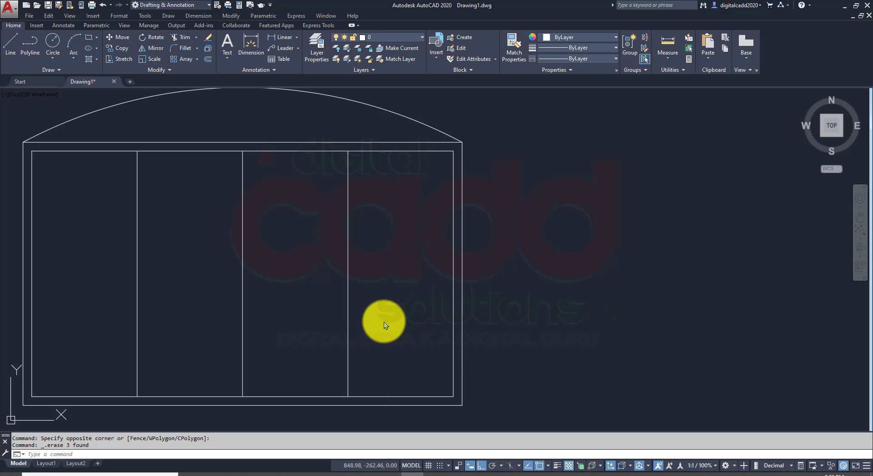
{"action": "left_click", "coordinate": [527, 148]}
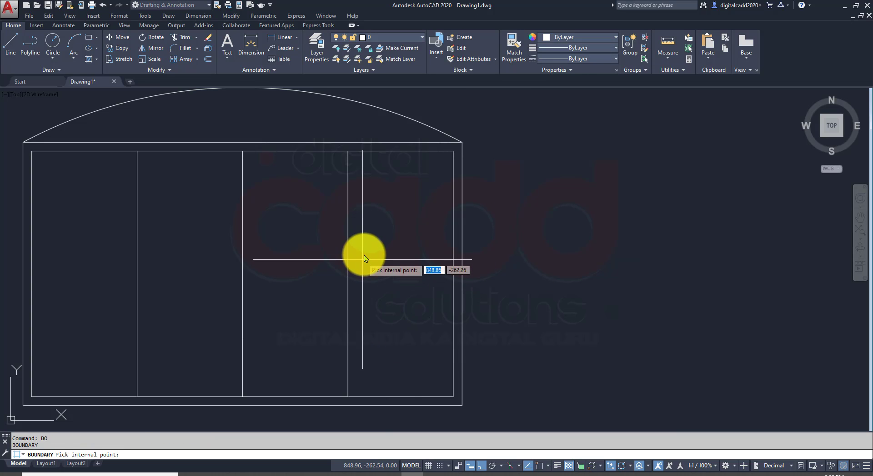
{"action": "left_click", "coordinate": [371, 243]}
{"action": "key", "text": "Return"}
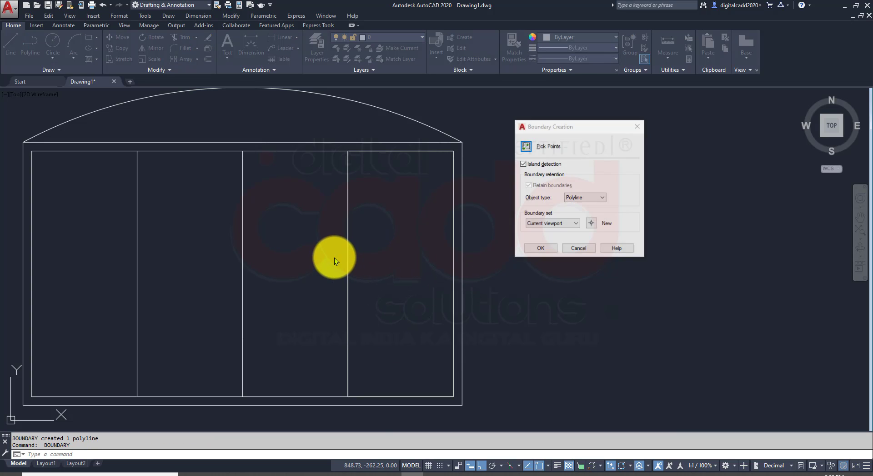
{"action": "left_click", "coordinate": [536, 247]}
{"action": "key", "text": "Escape"}
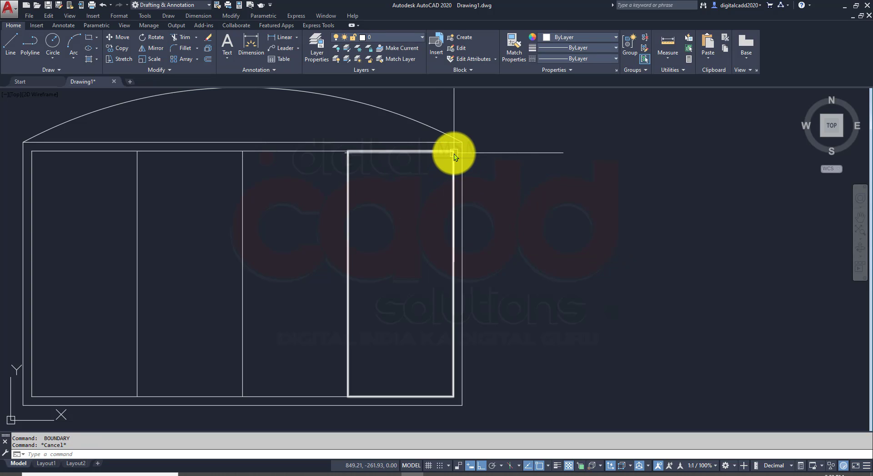
- Set the Offset distance to 0.03, but offset the rightmost panel's boundary inward by 0.05 when placing the copy
{"action": "left_click", "coordinate": [454, 154]}
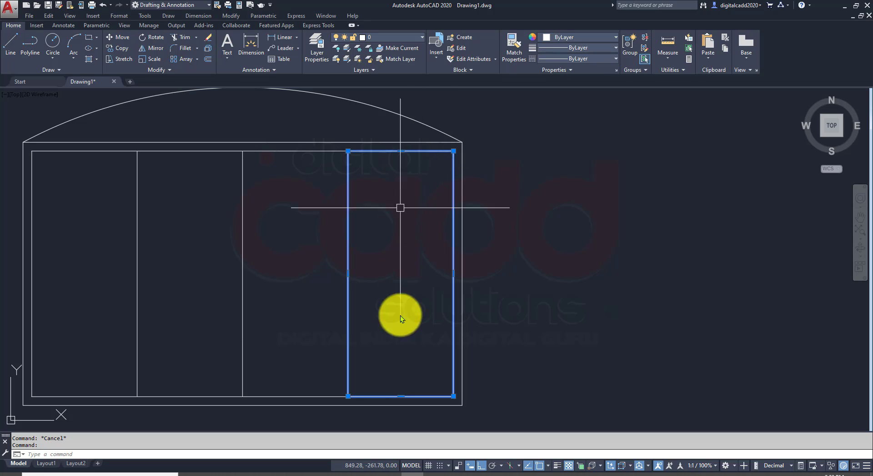
{"action": "left_click", "coordinate": [207, 58]}
{"action": "type", "text": "0.03"}
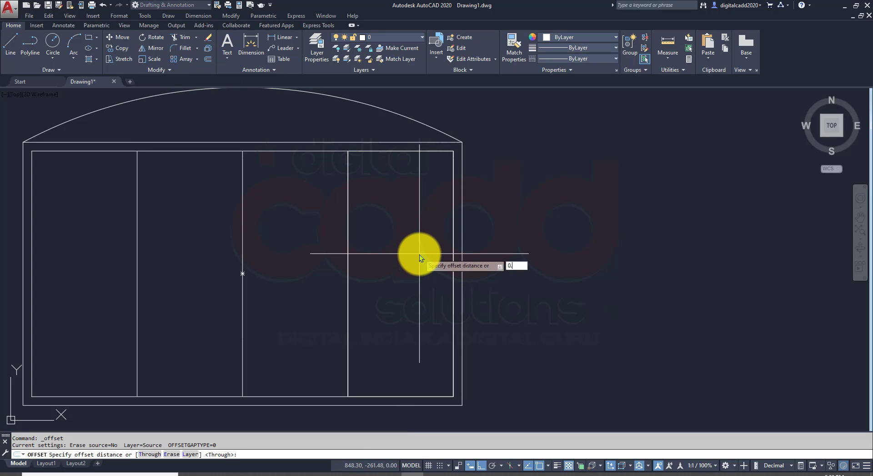
{"action": "key", "text": "Return"}
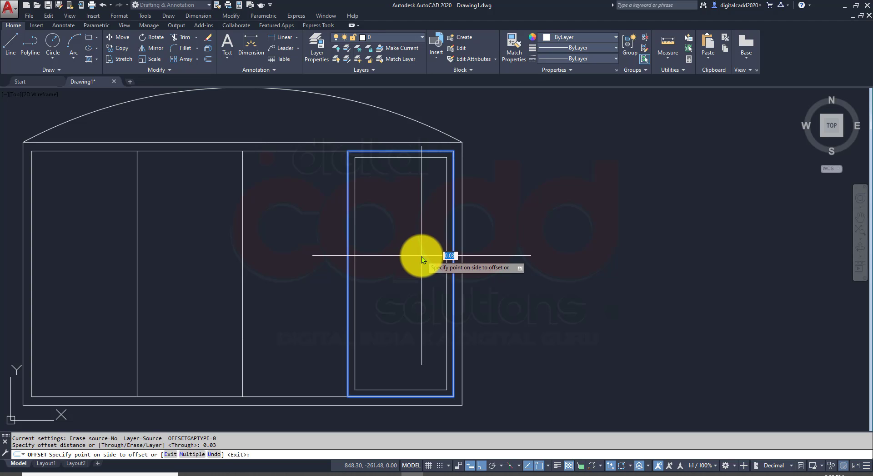
{"action": "type", "text": "0.05"}
{"action": "key", "text": "Return"}
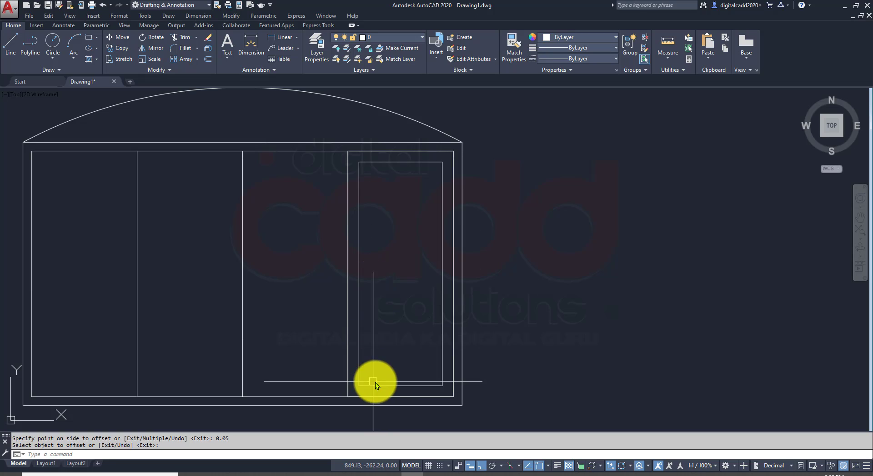
{"action": "key", "text": "Return"}
{"action": "mouse_move", "coordinate": [397, 381]}
{"action": "middle_mouse_down"}
{"action": "mouse_move", "coordinate": [407, 376]}
{"action": "mouse_move", "coordinate": [398, 375]}
{"action": "middle_mouse_up"}
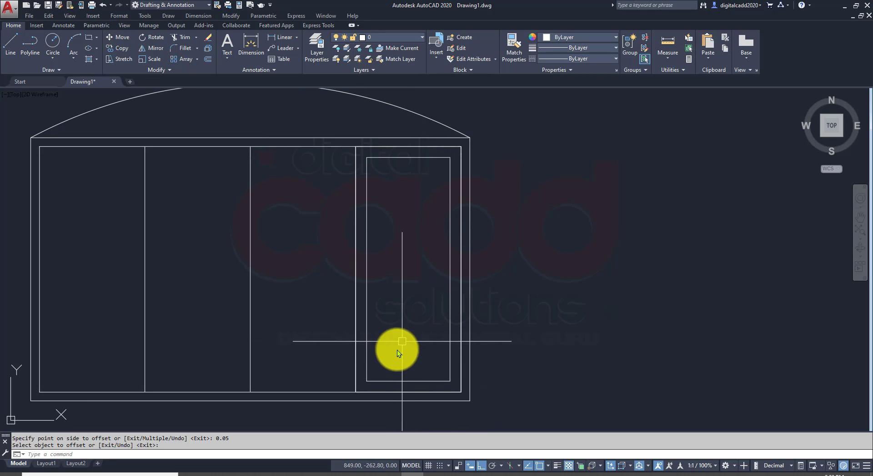
- Look over the Architectural tool palette's imperial and metric door and window samples, and close the palettes
{"action": "mouse_move", "coordinate": [372, 337]}
{"action": "middle_mouse_down"}
{"action": "mouse_move", "coordinate": [402, 340]}
{"action": "mouse_move", "coordinate": [394, 342]}
{"action": "middle_mouse_up"}
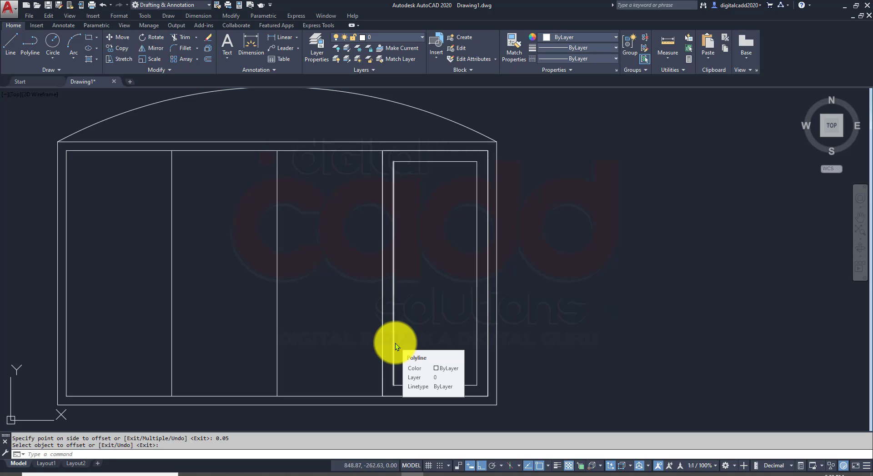
{"action": "key", "text": "ctrl+3"}
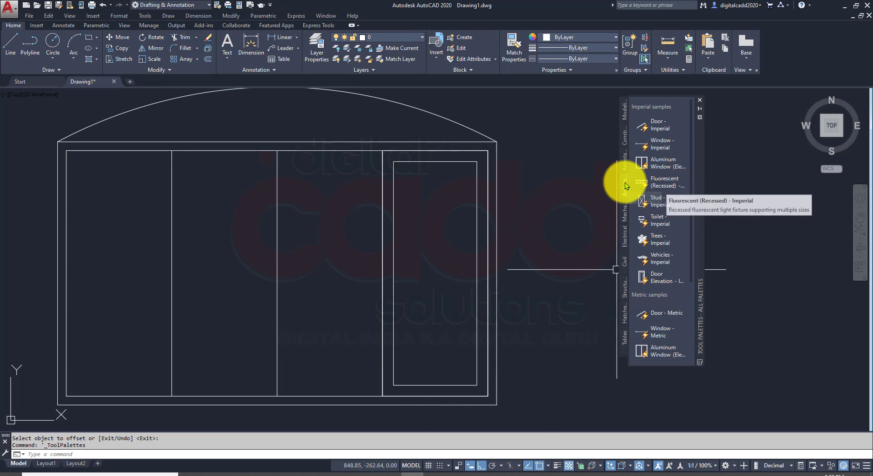
{"action": "left_click_drag", "start_coordinate": [692, 220], "coordinate": [692, 194]}
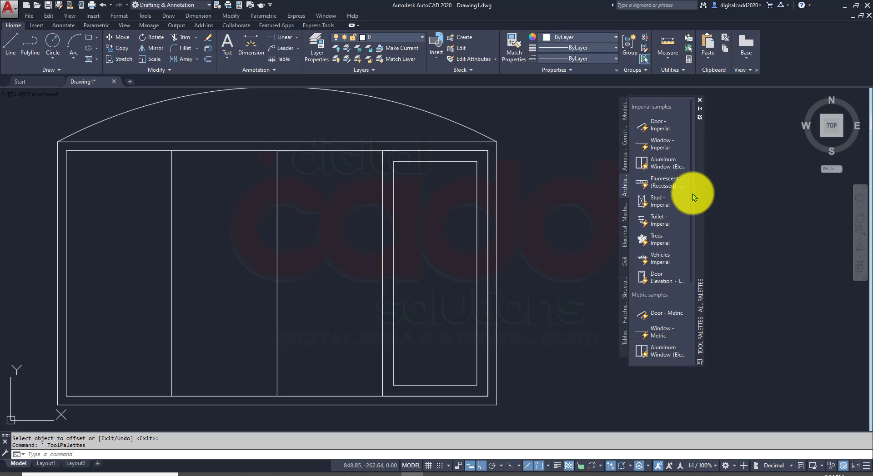
{"action": "left_click", "coordinate": [699, 100]}
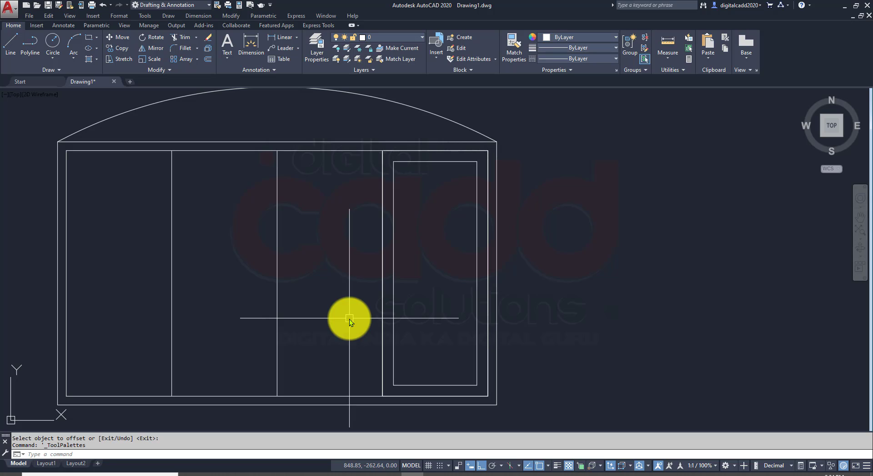
- Open the drawing "all readymade blocks" from D:, DIGITAL CADD SOLUTIONS, New folder, digital cadd
{"action": "left_click", "coordinate": [37, 5]}
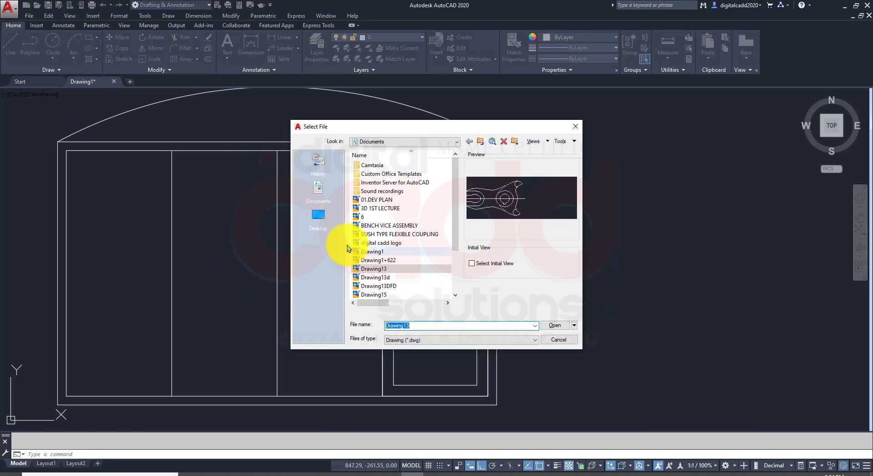
{"action": "left_click", "coordinate": [378, 143]}
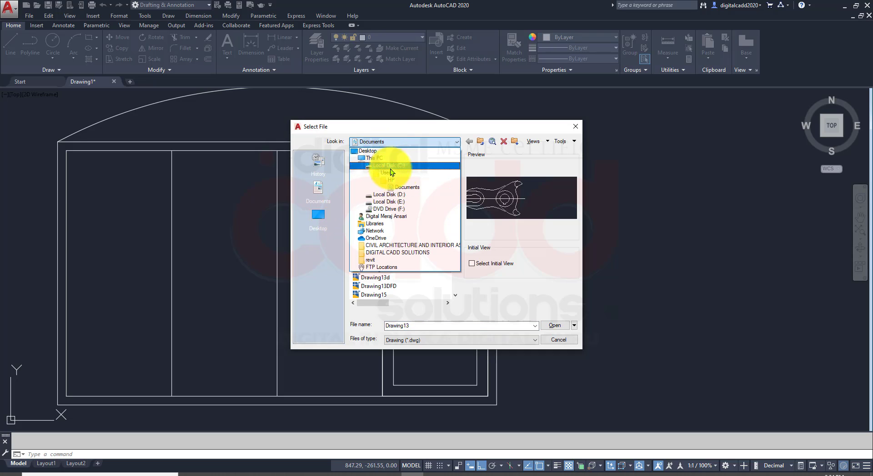
{"action": "left_click", "coordinate": [407, 195]}
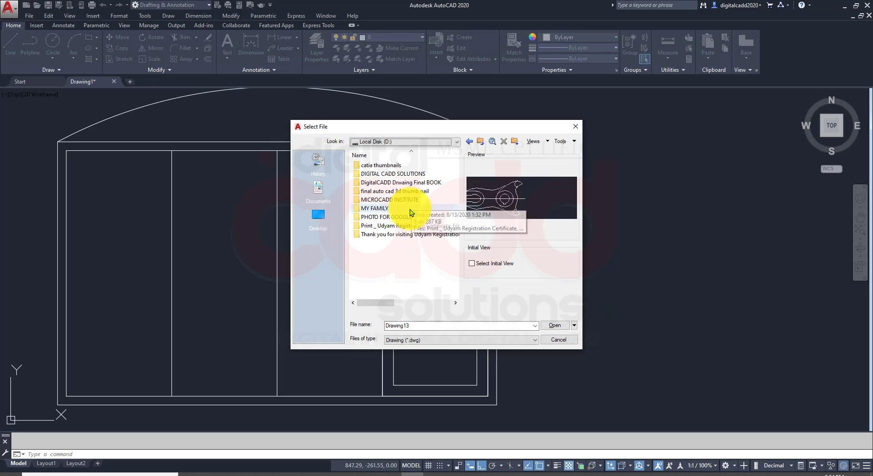
{"action": "double_click", "coordinate": [395, 178]}
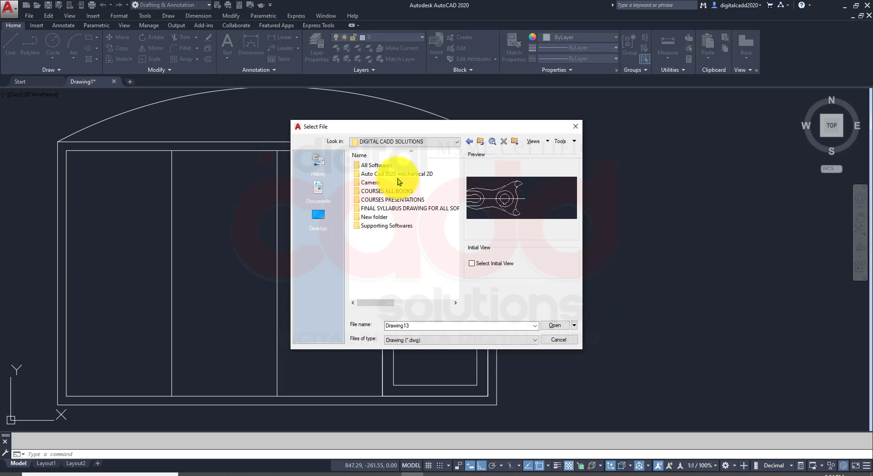
{"action": "double_click", "coordinate": [389, 218]}
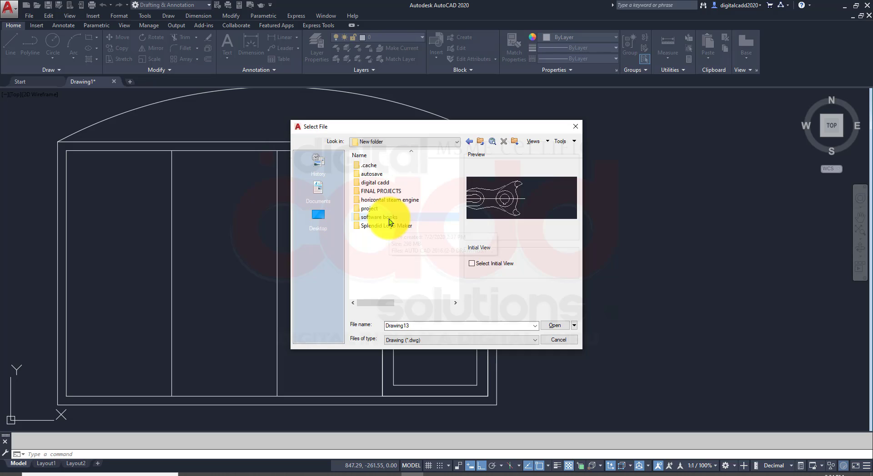
{"action": "left_click", "coordinate": [386, 184]}
{"action": "double_click", "coordinate": [386, 184]}
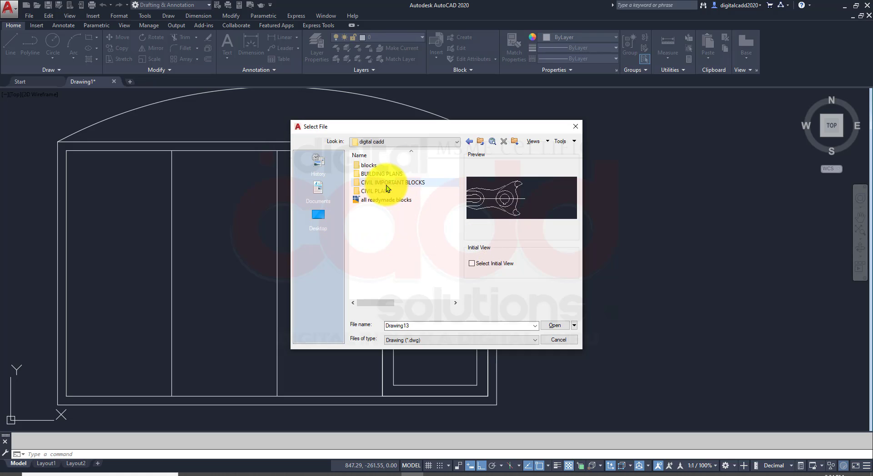
{"action": "left_click", "coordinate": [390, 201]}
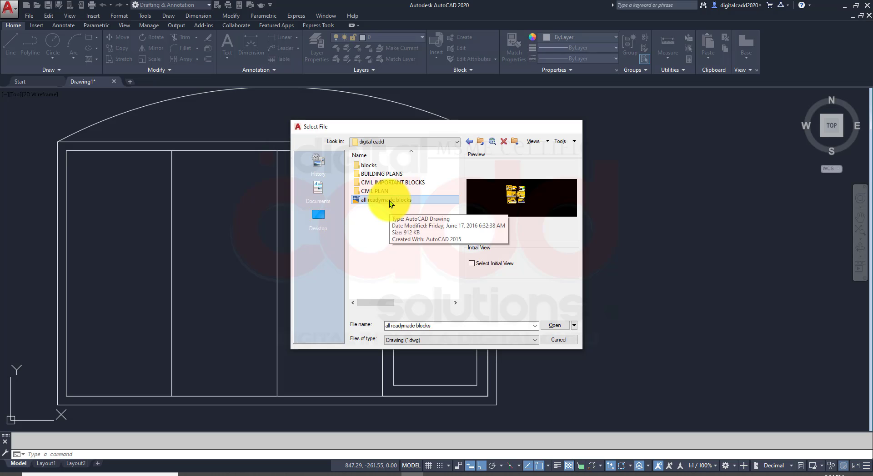
{"action": "double_click", "coordinate": [389, 200]}
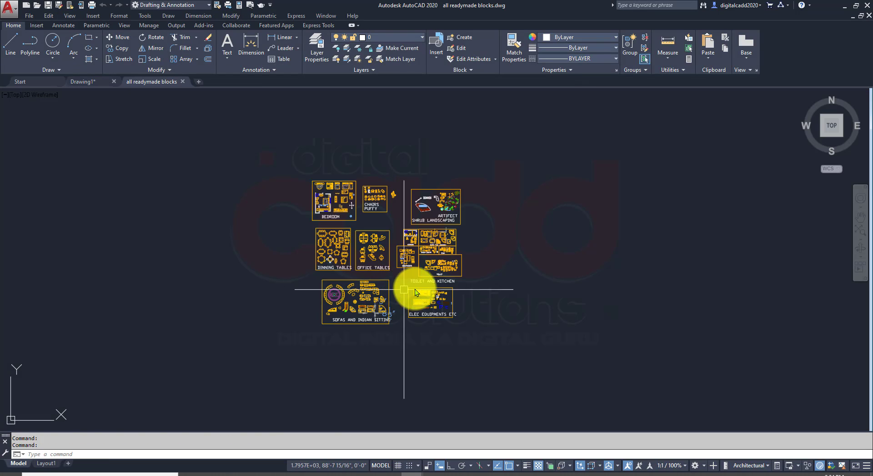
- Examine the readymade block groups, including bedroom, chairs, landscaping, tables, sofas, electrical equipment, and toilet and kitchen
{"action": "scroll", "coordinate": [414, 289], "scroll_direction": "up", "scroll_amount": 5}
{"action": "middle_click_drag", "start_coordinate": [240, 208], "coordinate": [397, 442]}
{"action": "mouse_move", "coordinate": [565, 168]}
{"action": "middle_mouse_down"}
{"action": "mouse_move", "coordinate": [484, 235]}
{"action": "mouse_move", "coordinate": [496, 239]}
{"action": "middle_mouse_up"}
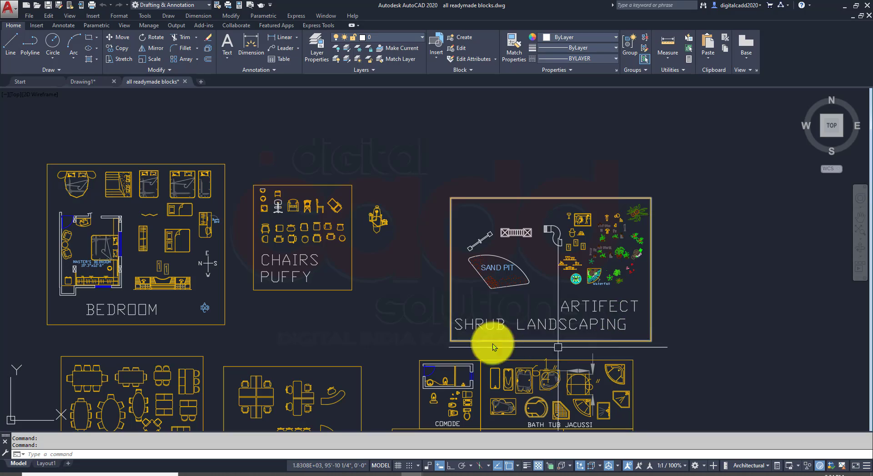
{"action": "middle_click_drag", "start_coordinate": [347, 249], "coordinate": [384, 205]}
{"action": "mouse_move", "coordinate": [397, 163]}
{"action": "middle_mouse_down"}
{"action": "mouse_move", "coordinate": [432, 249]}
{"action": "mouse_move", "coordinate": [366, 205]}
{"action": "mouse_move", "coordinate": [341, 132]}
{"action": "mouse_move", "coordinate": [344, 225]}
{"action": "middle_mouse_up"}
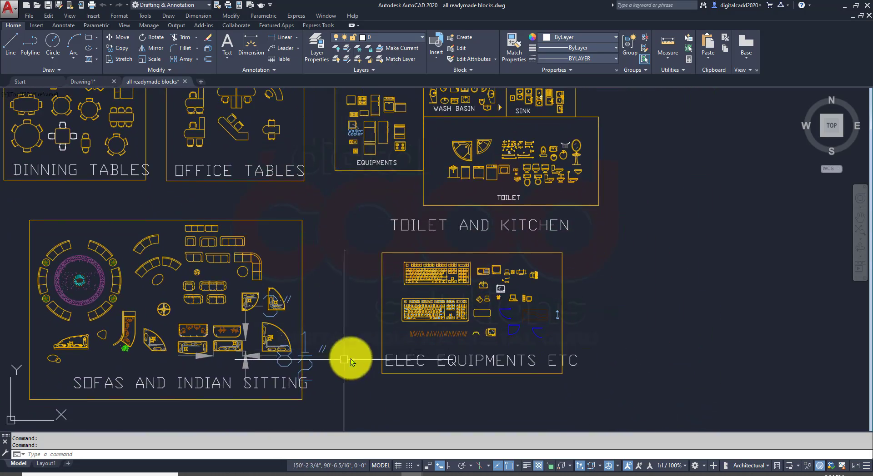
{"action": "middle_click_drag", "start_coordinate": [351, 359], "coordinate": [396, 337]}
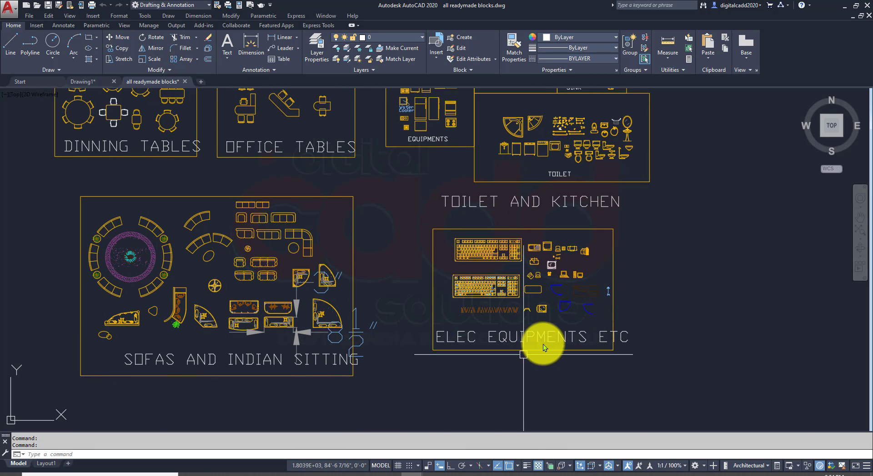
{"action": "scroll", "coordinate": [569, 309], "scroll_direction": "up", "scroll_amount": 6}
{"action": "scroll", "coordinate": [430, 316], "scroll_direction": "down", "scroll_amount": 6}
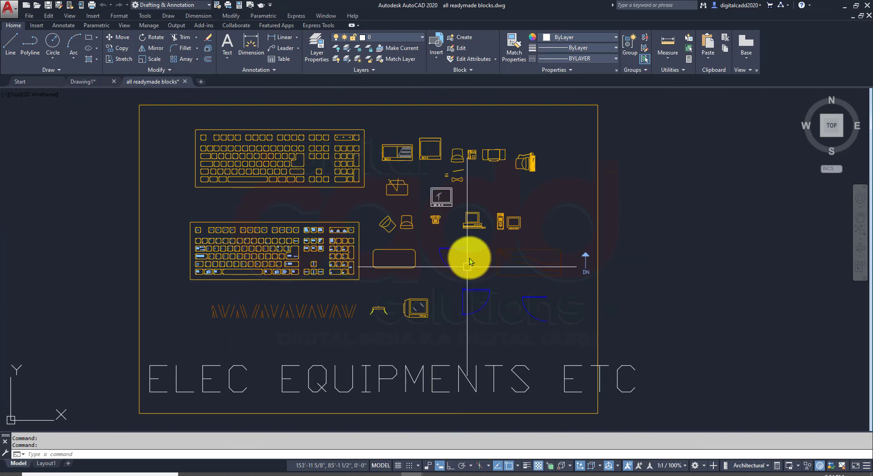
{"action": "mouse_move", "coordinate": [469, 258]}
{"action": "middle_mouse_down"}
{"action": "mouse_move", "coordinate": [458, 313]}
{"action": "mouse_move", "coordinate": [433, 345]}
{"action": "middle_mouse_up"}
{"action": "middle_click_drag", "start_coordinate": [448, 116], "coordinate": [450, 374]}
{"action": "mouse_move", "coordinate": [441, 221]}
{"action": "middle_mouse_down"}
{"action": "mouse_move", "coordinate": [441, 267]}
{"action": "mouse_move", "coordinate": [458, 320]}
{"action": "mouse_move", "coordinate": [456, 387]}
{"action": "middle_mouse_up"}
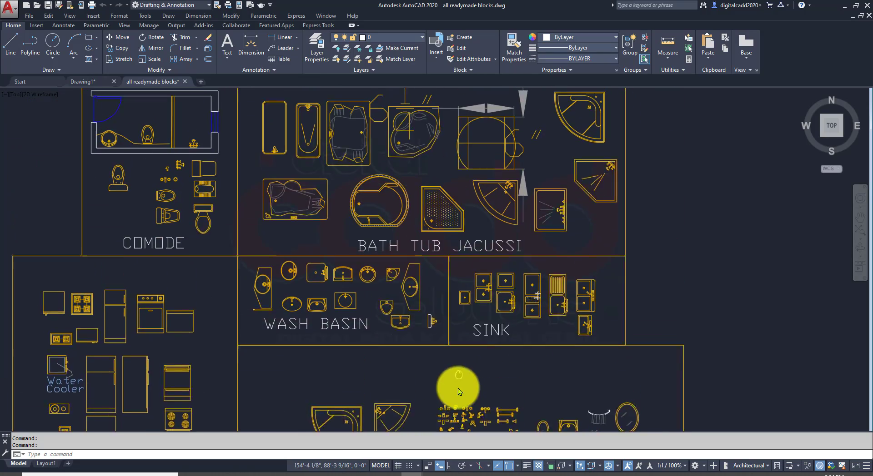
{"action": "middle_click_drag", "start_coordinate": [445, 325], "coordinate": [444, 351]}
{"action": "middle_click_drag", "start_coordinate": [474, 248], "coordinate": [521, 311]}
{"action": "middle_click_drag", "start_coordinate": [495, 121], "coordinate": [487, 412]}
{"action": "middle_click_drag", "start_coordinate": [444, 278], "coordinate": [445, 346]}
{"action": "scroll", "coordinate": [508, 350], "scroll_direction": "down", "scroll_amount": 6}
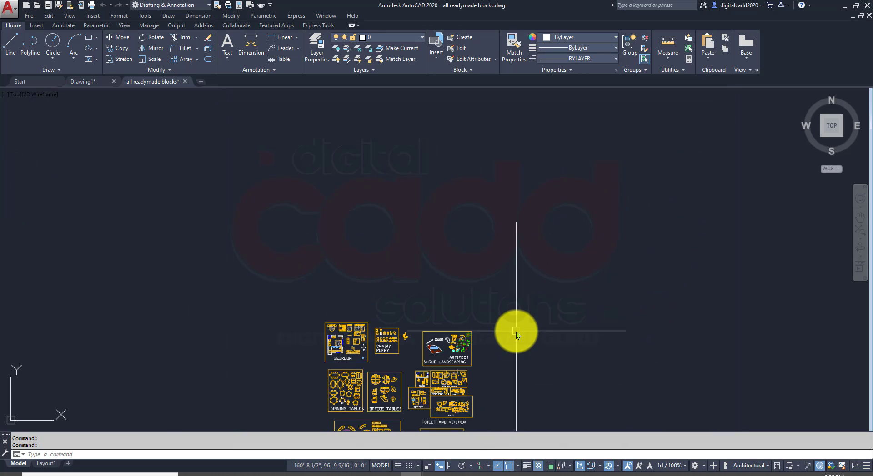
{"action": "middle_click", "coordinate": [517, 332]}
{"action": "middle_click", "coordinate": [516, 332]}
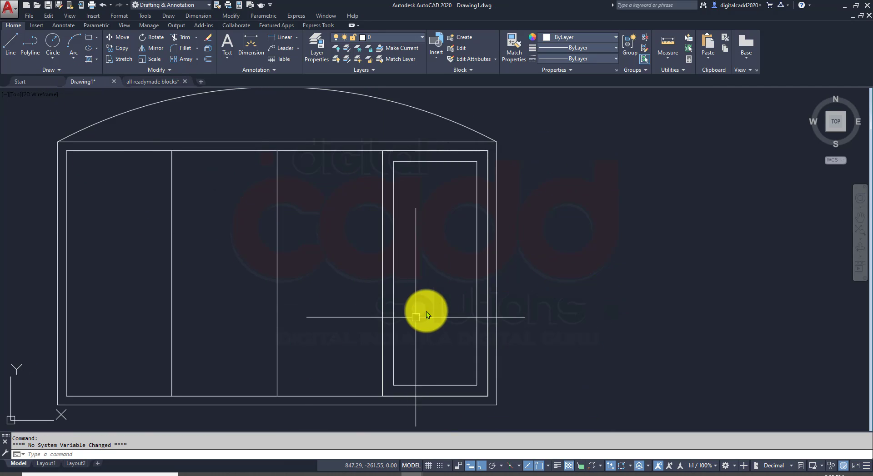
- Back in Drawing1, draw a slanted line with Ortho off inside the upper part of the rightmost inset panel
{"action": "left_click", "coordinate": [11, 43]}
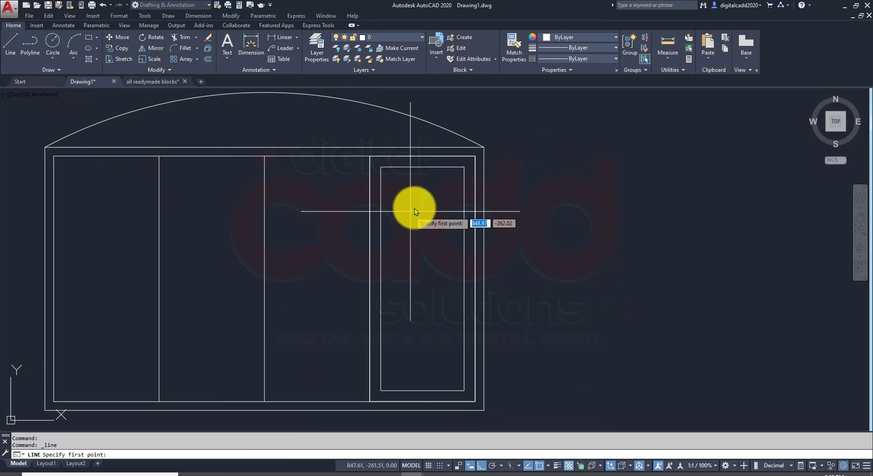
{"action": "left_click", "coordinate": [436, 188]}
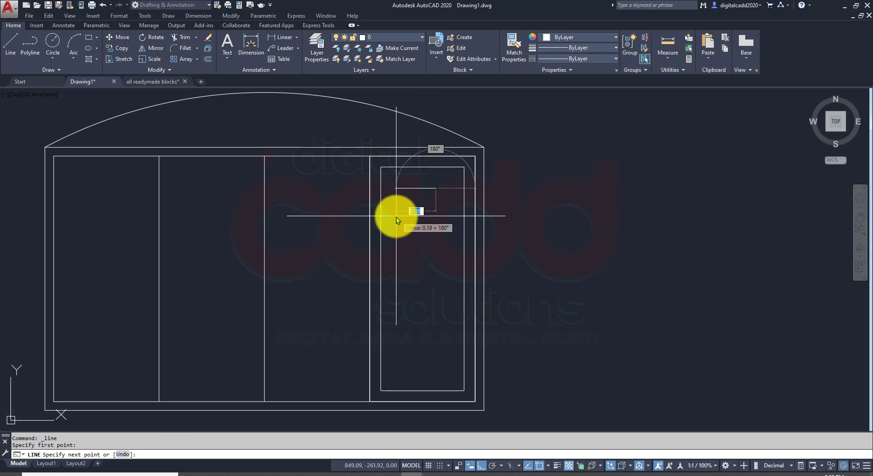
{"action": "key", "text": "F8"}
{"action": "left_click", "coordinate": [397, 222]}
{"action": "scroll", "coordinate": [439, 206], "scroll_direction": "up", "scroll_amount": 3}
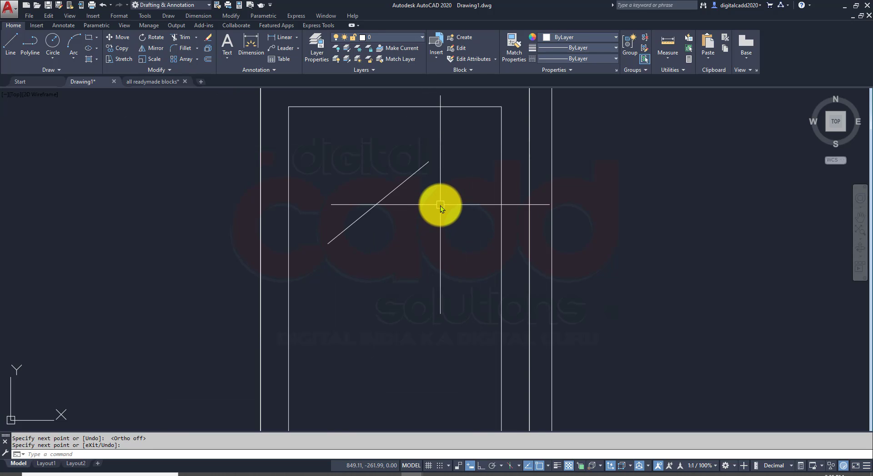
{"action": "key", "text": "Return"}
{"action": "key", "text": "Return"}
{"action": "key", "text": "Escape"}
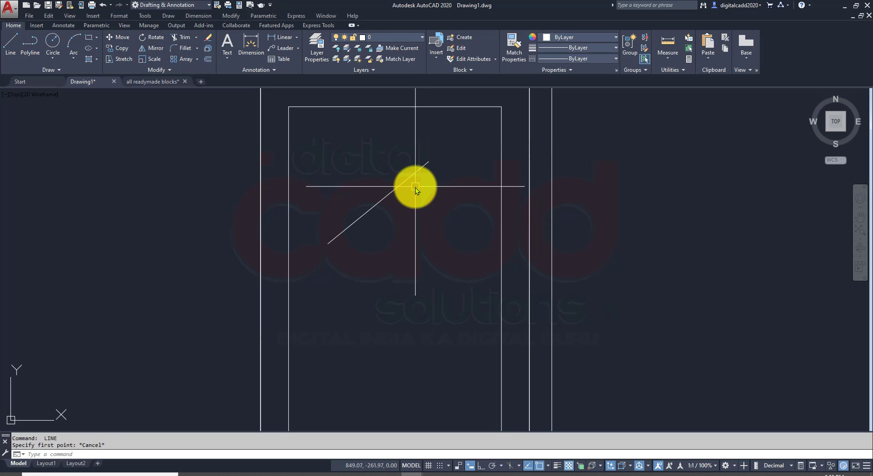
- Copy the slanted line three times toward its lower right at close spacing to form four parallel lines
{"action": "left_click", "coordinate": [411, 179]}
{"action": "type", "text": "co"}
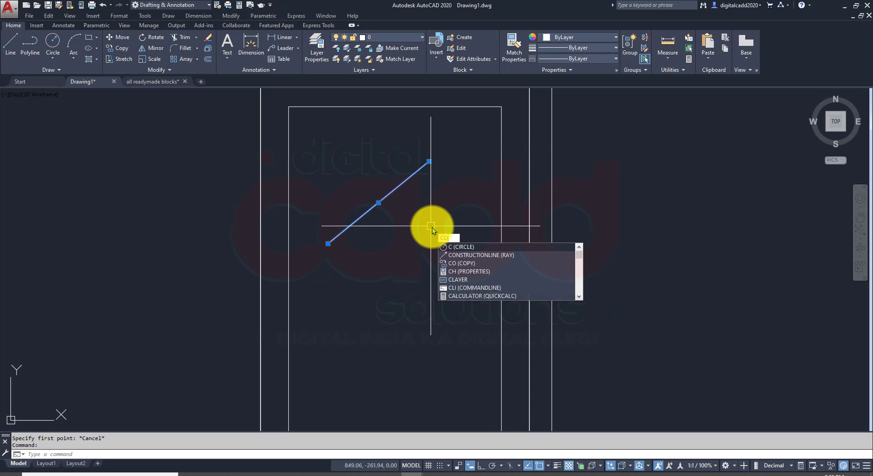
{"action": "key", "text": "Return"}
{"action": "left_click", "coordinate": [447, 187]}
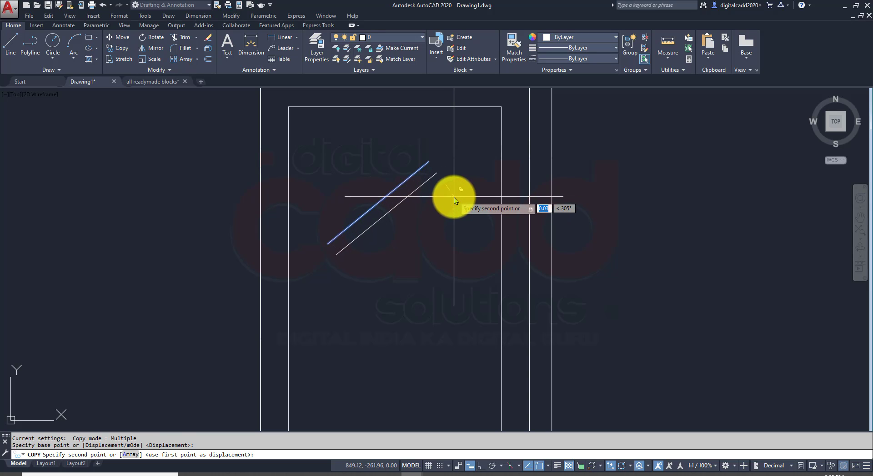
{"action": "left_click", "coordinate": [454, 198]}
{"action": "left_click", "coordinate": [460, 206]}
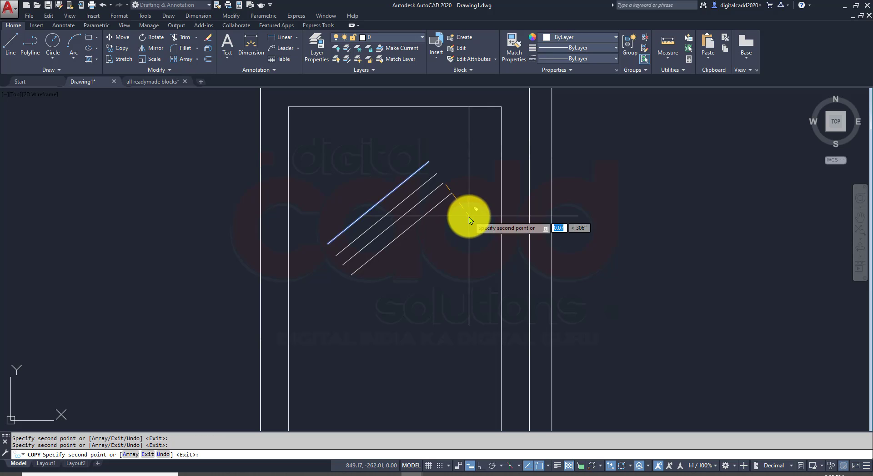
{"action": "key", "text": "Return"}
- Scale the second slanted line from the top by 0.5 about its midpoint
{"action": "scroll", "coordinate": [391, 203], "scroll_direction": "up", "scroll_amount": 2}
{"action": "left_click", "coordinate": [409, 203]}
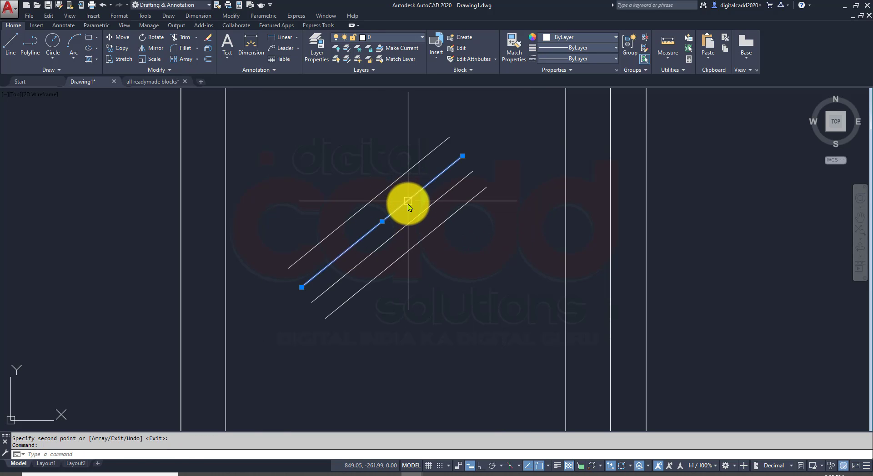
{"action": "left_click", "coordinate": [154, 60]}
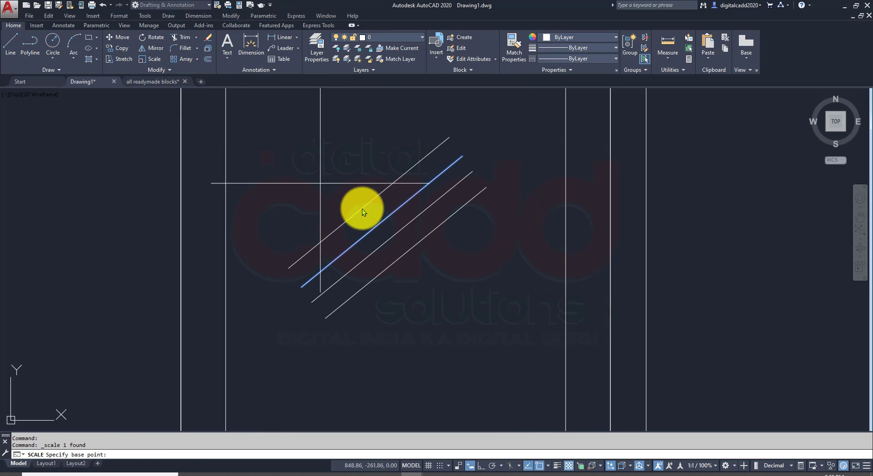
{"action": "left_click", "coordinate": [383, 223]}
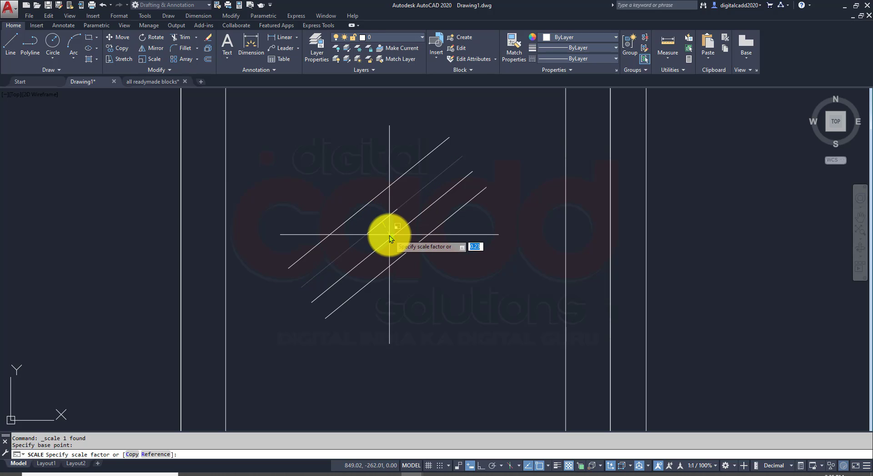
{"action": "type", "text": "0.5"}
{"action": "key", "text": "Return"}
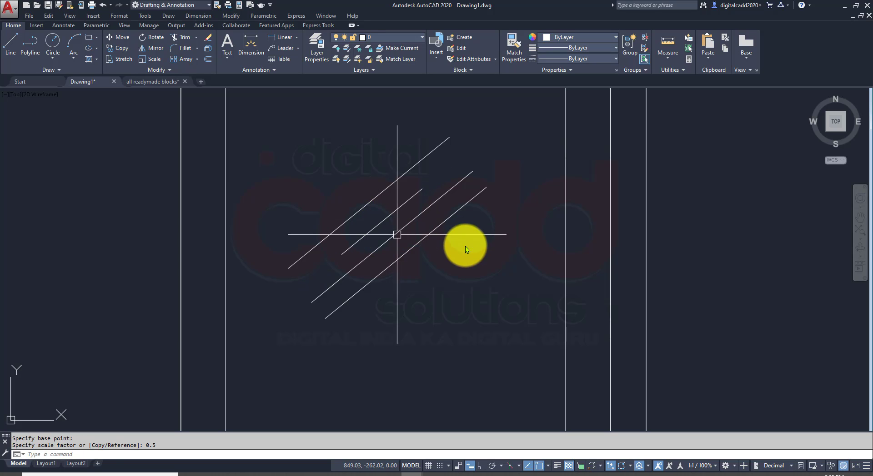
- Scale the lowest slanted line by 0.5 about its midpoint
{"action": "key", "text": "Return"}
{"action": "left_click", "coordinate": [446, 225]}
{"action": "key", "text": "Return"}
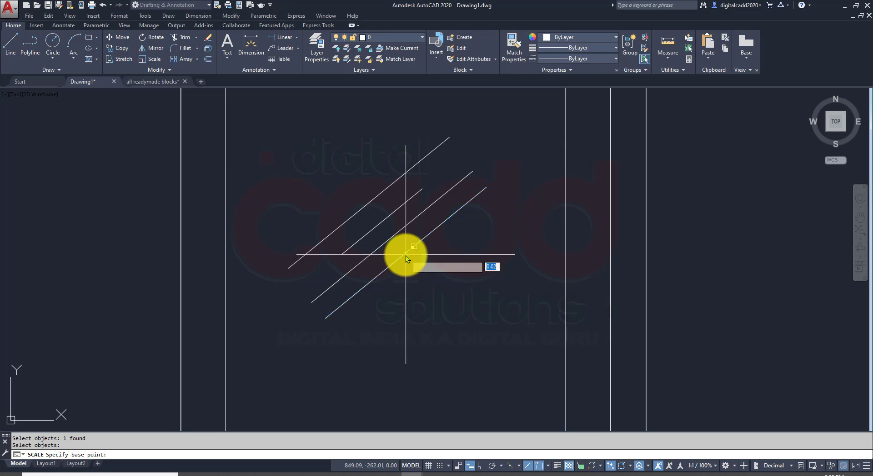
{"action": "left_click", "coordinate": [406, 254]}
{"action": "type", "text": ".5"}
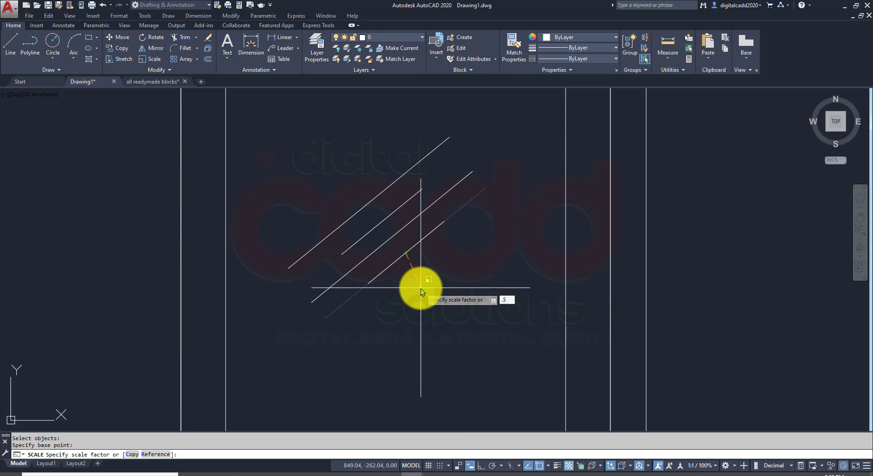
{"action": "key", "text": "Return"}
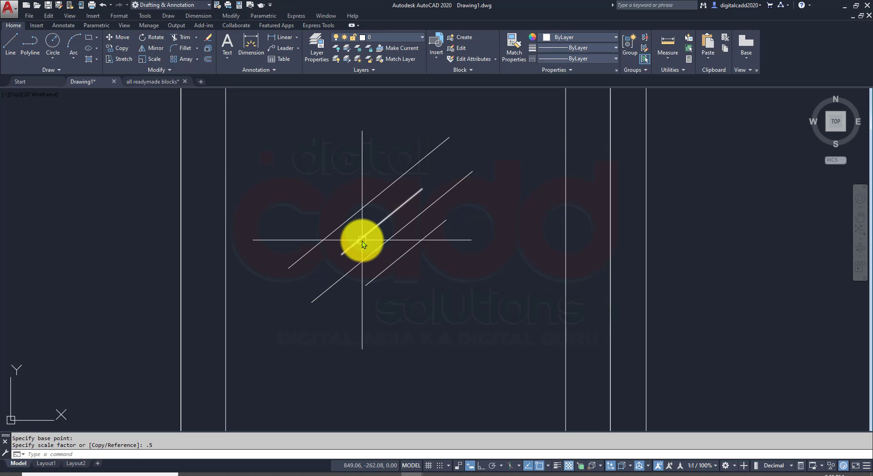
- Copy the shortened second slanted line about 0.05 to the upper left, beyond the top slanted line
{"action": "left_click", "coordinate": [361, 241]}
{"action": "type", "text": "co"}
{"action": "key", "text": "Return"}
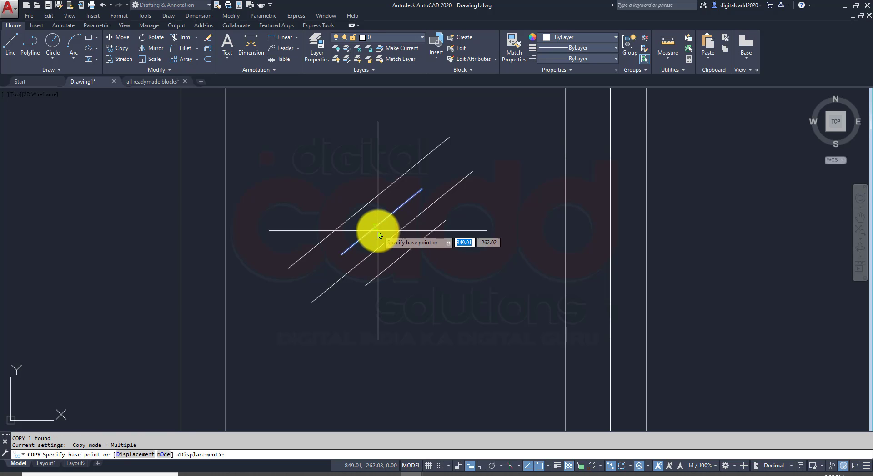
{"action": "left_click", "coordinate": [381, 222]}
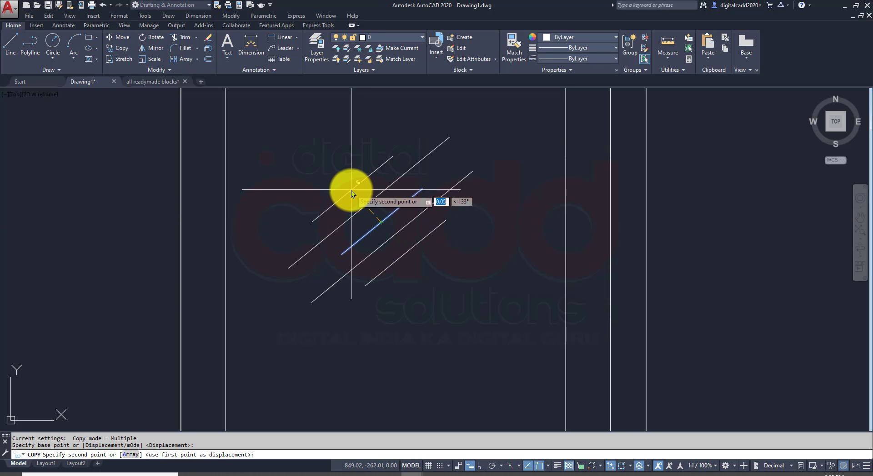
{"action": "left_click", "coordinate": [349, 188]}
{"action": "key", "text": "Return"}
- Copy the five slanted lines straight down twice with Ortho on, placing the lowest set about 0.61 below the original
{"action": "scroll", "coordinate": [350, 254], "scroll_direction": "down", "scroll_amount": 5}
{"action": "middle_click_drag", "start_coordinate": [366, 282], "coordinate": [361, 239]}
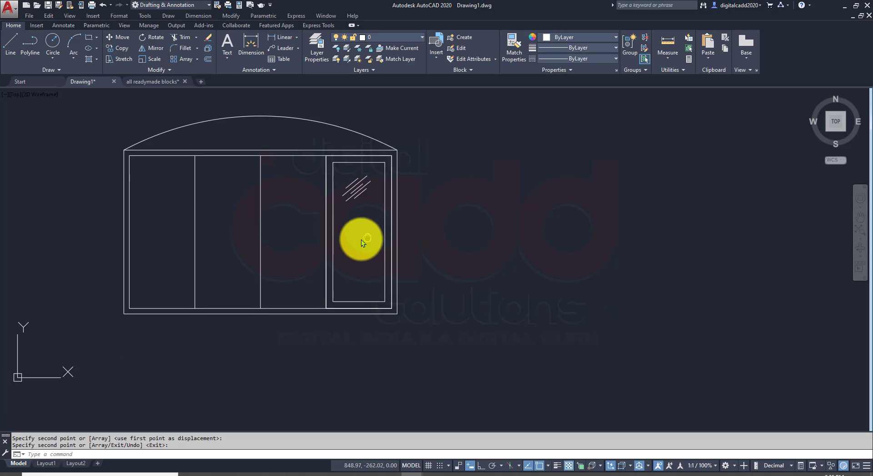
{"action": "scroll", "coordinate": [361, 240], "scroll_direction": "up", "scroll_amount": 2}
{"action": "left_click", "coordinate": [375, 162]}
{"action": "left_click", "coordinate": [332, 247]}
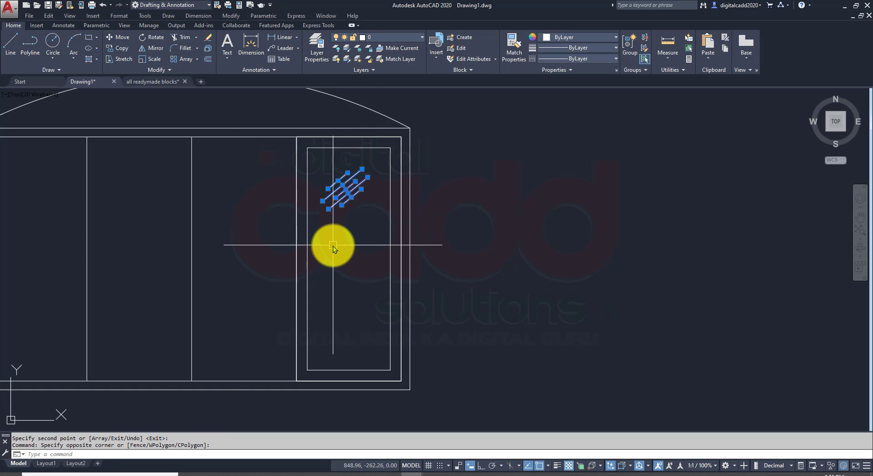
{"action": "left_click", "coordinate": [121, 47]}
{"action": "left_click", "coordinate": [461, 230]}
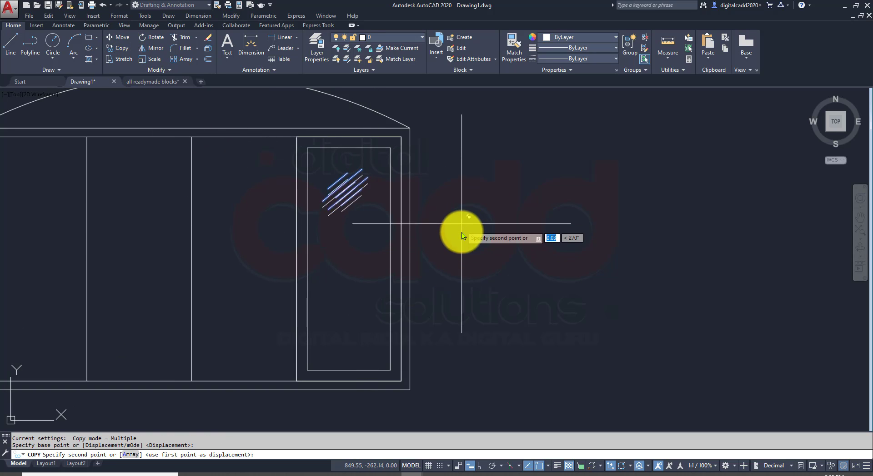
{"action": "key", "text": "F8"}
{"action": "left_click", "coordinate": [481, 289]}
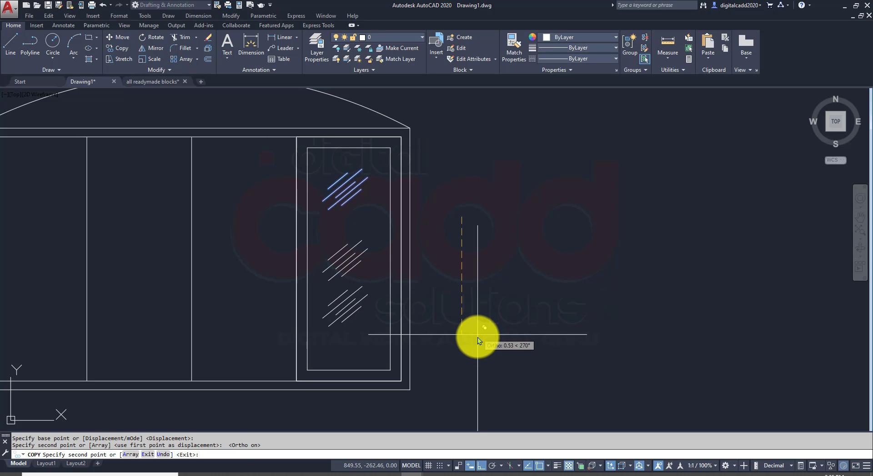
{"action": "left_click", "coordinate": [479, 352]}
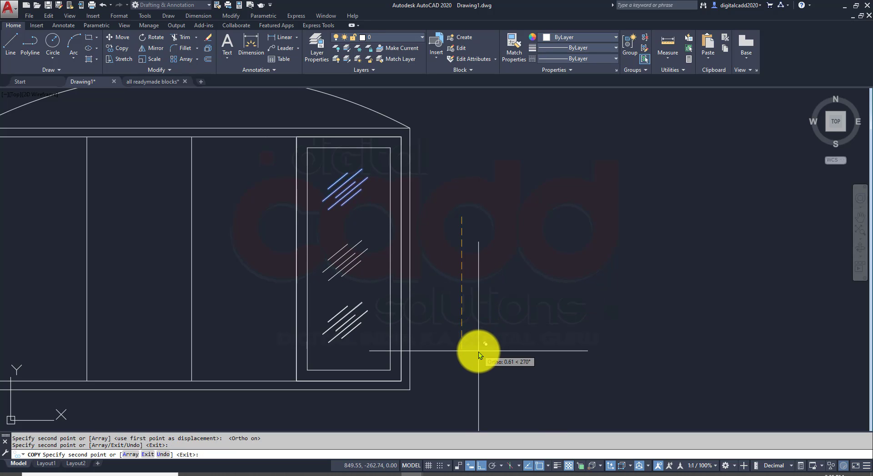
- Group the rightmost inset rectangle with its three sets of slanted glass lines
{"action": "left_click", "coordinate": [376, 161]}
{"action": "left_click", "coordinate": [302, 364]}
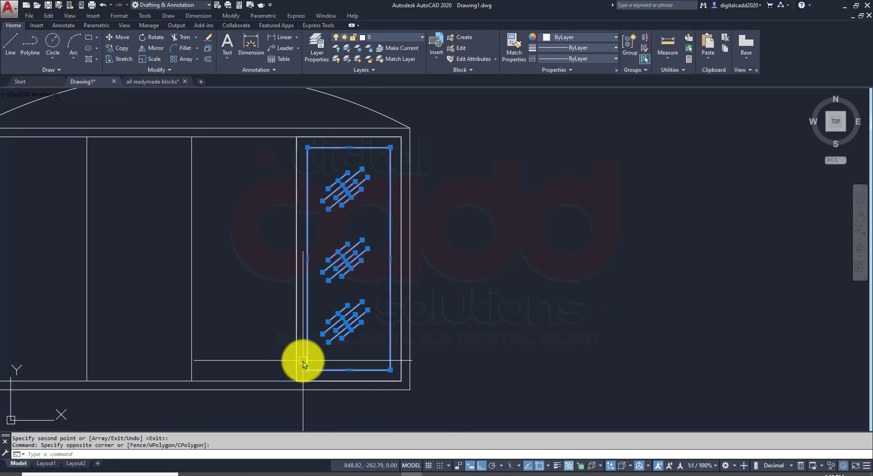
{"action": "left_click", "coordinate": [633, 53]}
- Copy the grouped glass panel into the other three window panels, using the panels' lower corners as reference points
{"action": "left_click", "coordinate": [365, 267]}
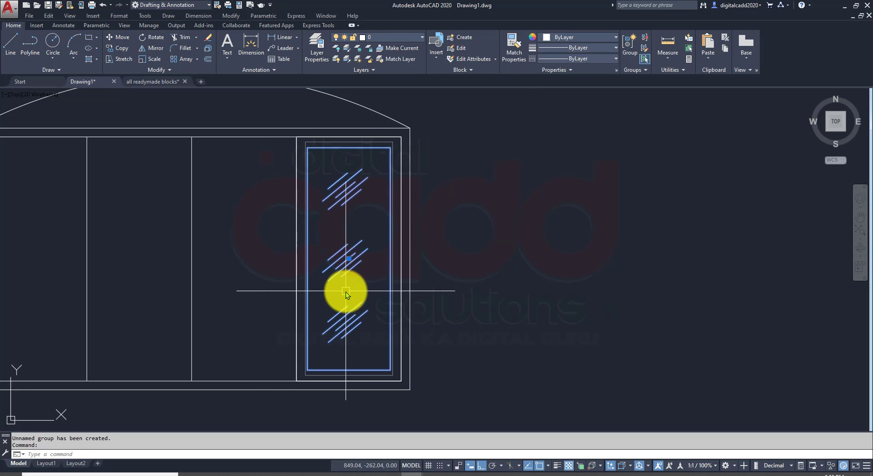
{"action": "middle_click_drag", "start_coordinate": [342, 292], "coordinate": [376, 296]}
{"action": "left_click", "coordinate": [122, 49]}
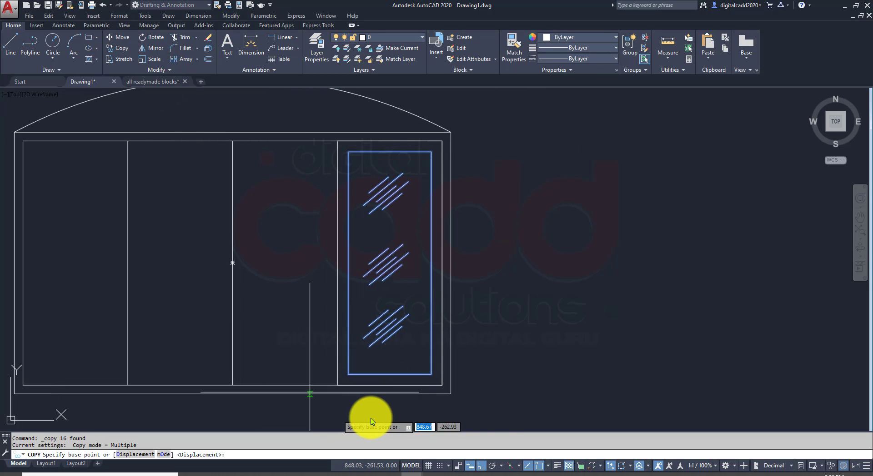
{"action": "left_click", "coordinate": [443, 389]}
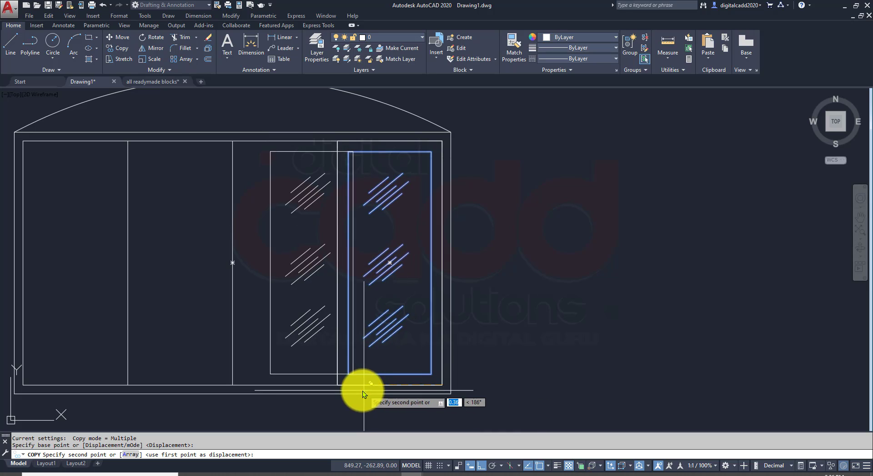
{"action": "left_click", "coordinate": [337, 388]}
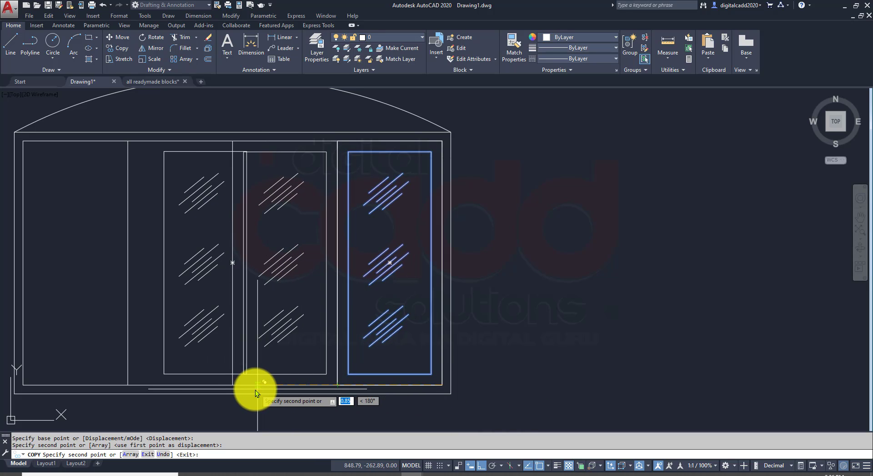
{"action": "left_click", "coordinate": [232, 389]}
{"action": "left_click", "coordinate": [128, 388]}
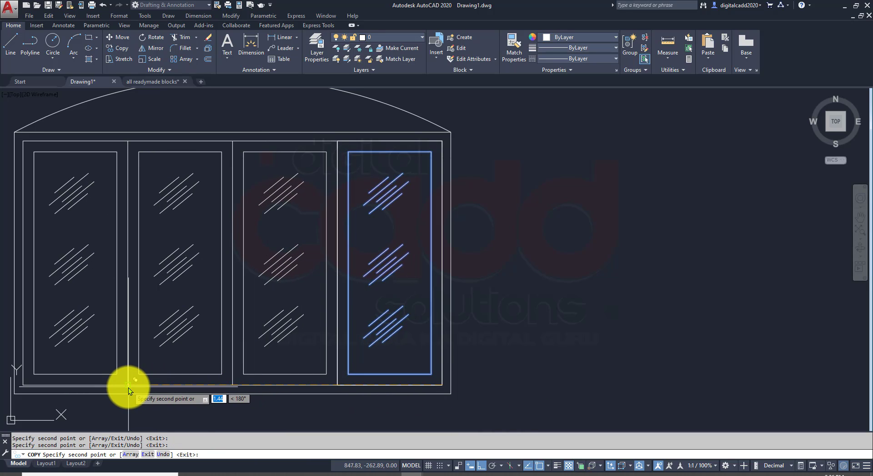
{"action": "key", "text": "Return"}
- Offset the window's top arch inward by 0.04
{"action": "scroll", "coordinate": [406, 317], "scroll_direction": "down", "scroll_amount": 3}
{"action": "scroll", "coordinate": [405, 305], "scroll_direction": "up", "scroll_amount": 2}
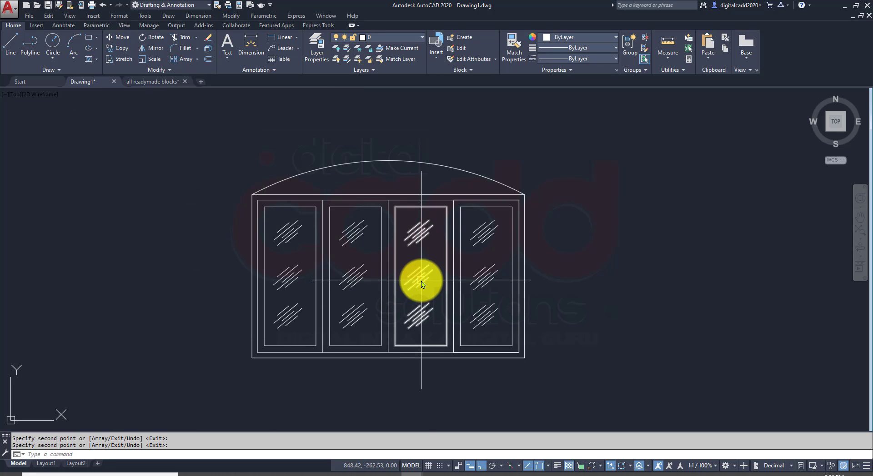
{"action": "scroll", "coordinate": [411, 218], "scroll_direction": "up", "scroll_amount": 2}
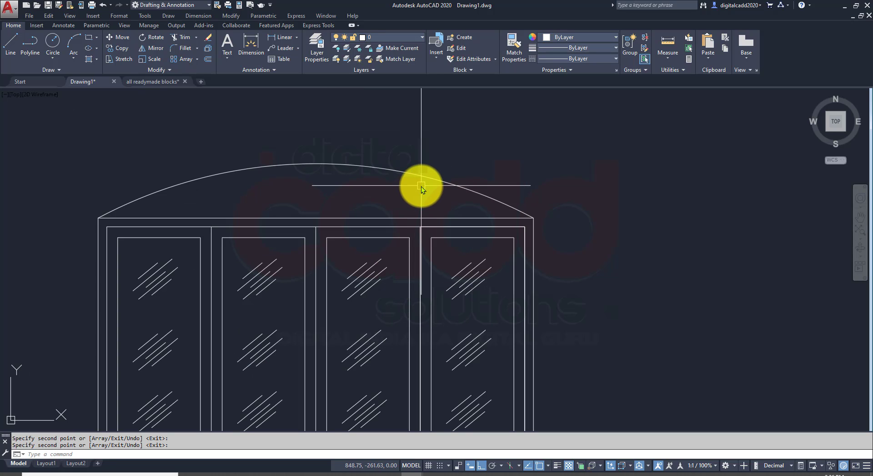
{"action": "type", "text": "o"}
{"action": "key", "text": "Return"}
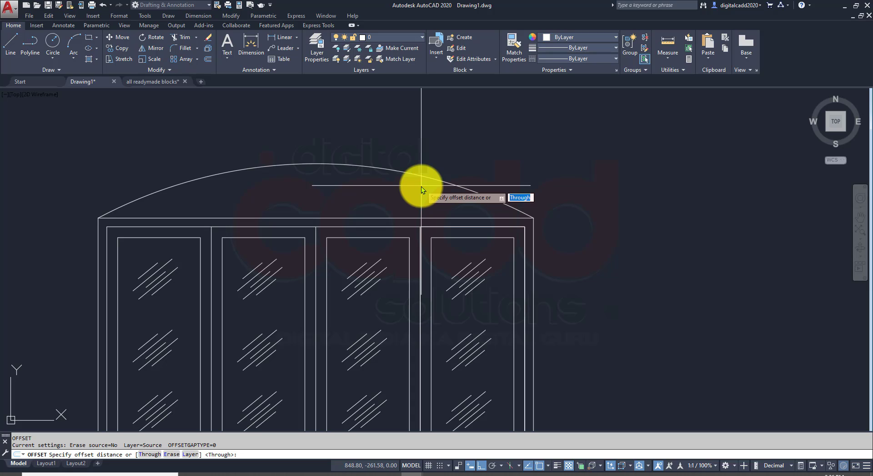
{"action": "type", "text": "0.04"}
{"action": "key", "text": "Return"}
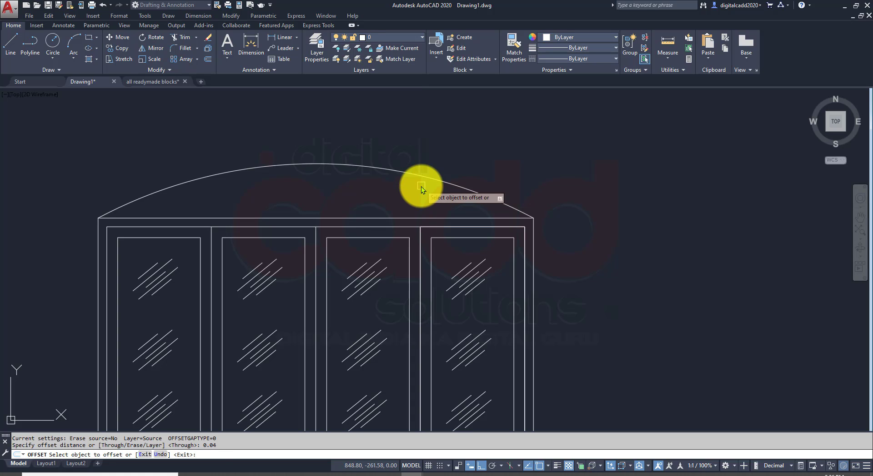
{"action": "left_click", "coordinate": [419, 177]}
{"action": "left_click", "coordinate": [411, 203]}
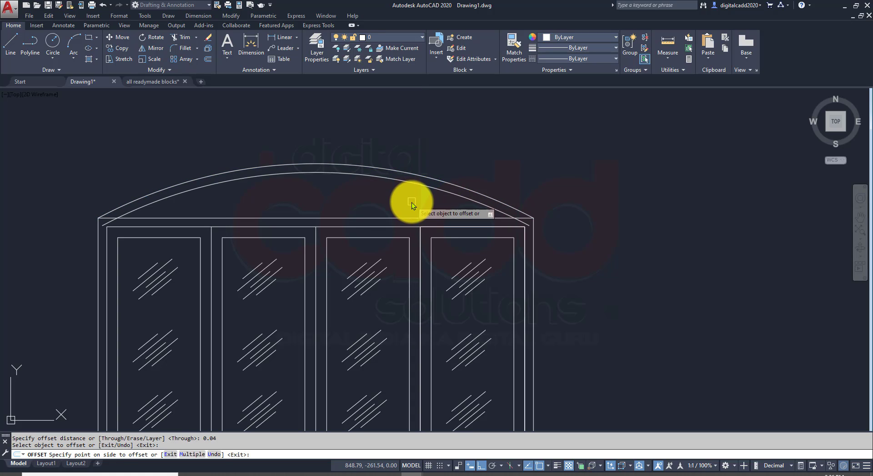
{"action": "key", "text": "Return"}
- Trim both ends of the inner arc that extend below the arch's base line
{"action": "type", "text": "tr"}
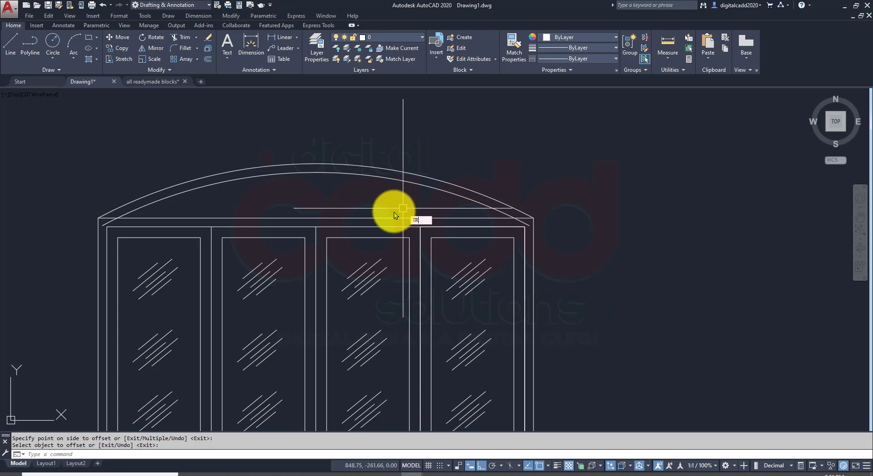
{"action": "key", "text": "Return"}
{"action": "key", "text": "Return"}
{"action": "scroll", "coordinate": [98, 249], "scroll_direction": "up", "scroll_amount": 4}
{"action": "scroll", "coordinate": [126, 187], "scroll_direction": "down", "scroll_amount": 6}
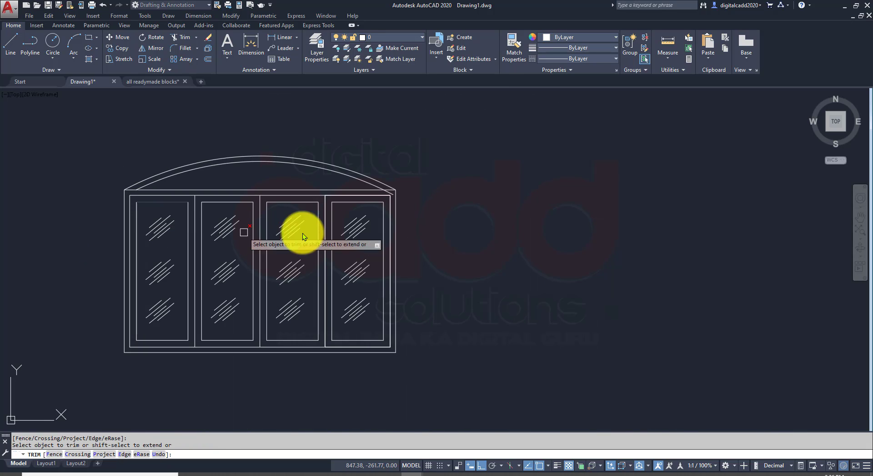
{"action": "scroll", "coordinate": [391, 187], "scroll_direction": "up", "scroll_amount": 4}
{"action": "left_click", "coordinate": [396, 200]}
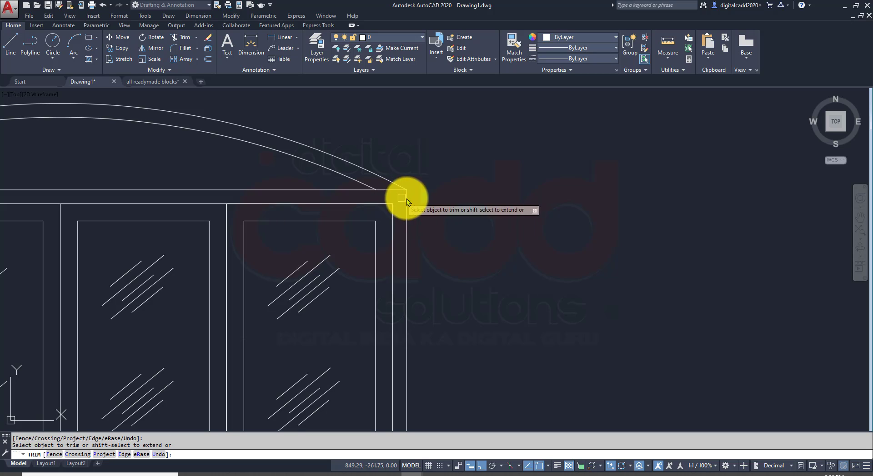
{"action": "key", "text": "Return"}
{"action": "scroll", "coordinate": [403, 212], "scroll_direction": "down", "scroll_amount": 6}
{"action": "scroll", "coordinate": [353, 196], "scroll_direction": "up", "scroll_amount": 3}
{"action": "middle_click_drag", "start_coordinate": [281, 277], "coordinate": [277, 263]}
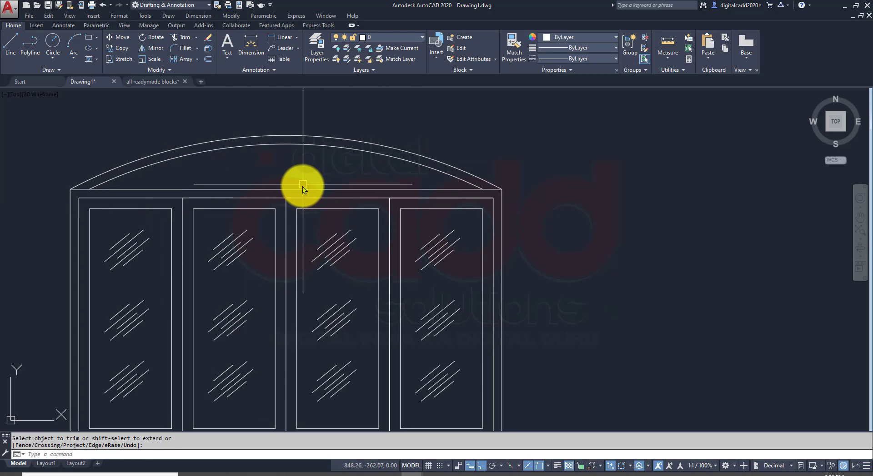
{"action": "type", "text": "l"}
{"action": "key", "text": "Return"}
{"action": "left_click", "coordinate": [287, 189]}
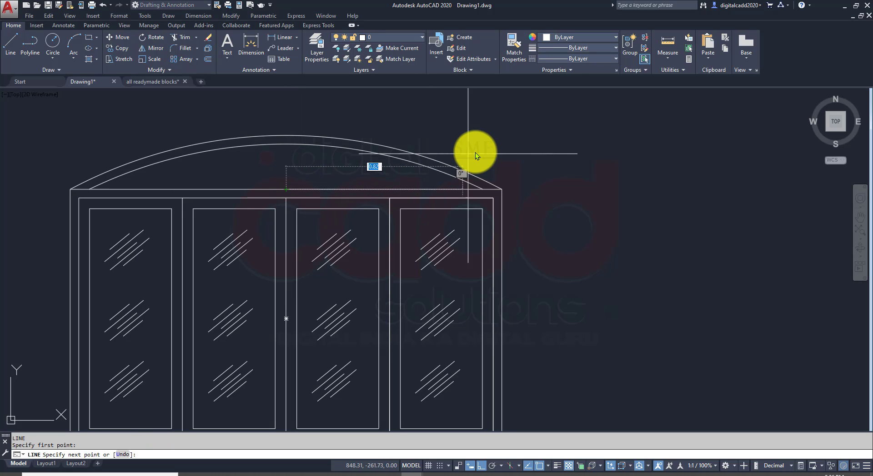
{"action": "key", "text": "F8"}
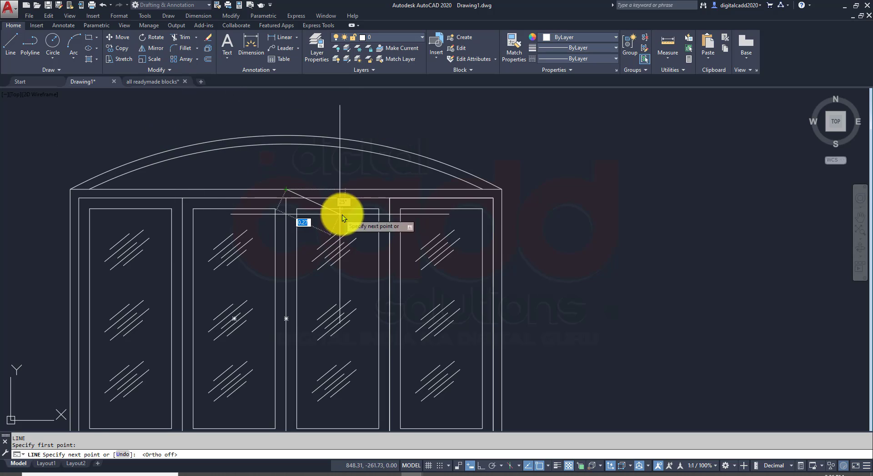
{"action": "key", "text": "Escape"}
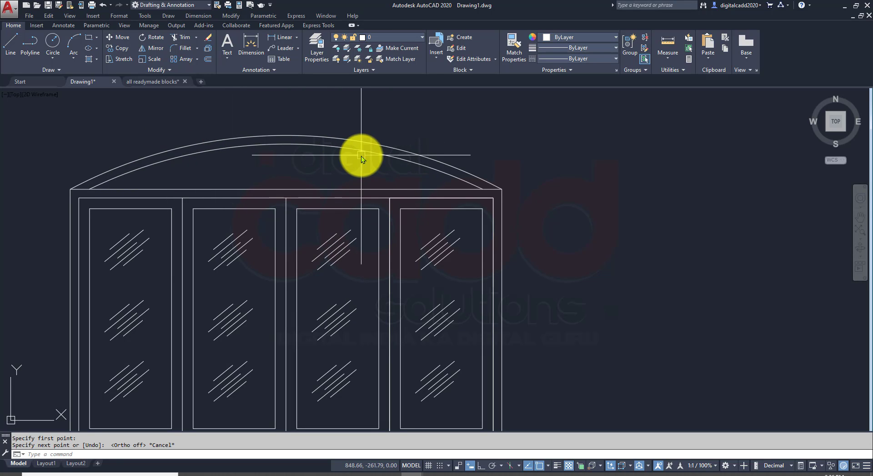
- In an empty area beside the window, open the arc methods and examine the Start, Center, End illustration
{"action": "scroll", "coordinate": [337, 354], "scroll_direction": "down", "scroll_amount": 4}
{"action": "mouse_move", "coordinate": [345, 348]}
{"action": "middle_mouse_down"}
{"action": "mouse_move", "coordinate": [555, 240]}
{"action": "mouse_move", "coordinate": [484, 278]}
{"action": "mouse_move", "coordinate": [669, 166]}
{"action": "middle_mouse_up"}
{"action": "mouse_move", "coordinate": [475, 214]}
{"action": "middle_mouse_down"}
{"action": "mouse_move", "coordinate": [227, 287]}
{"action": "mouse_move", "coordinate": [147, 332]}
{"action": "mouse_move", "coordinate": [201, 307]}
{"action": "mouse_move", "coordinate": [520, 253]}
{"action": "middle_mouse_up"}
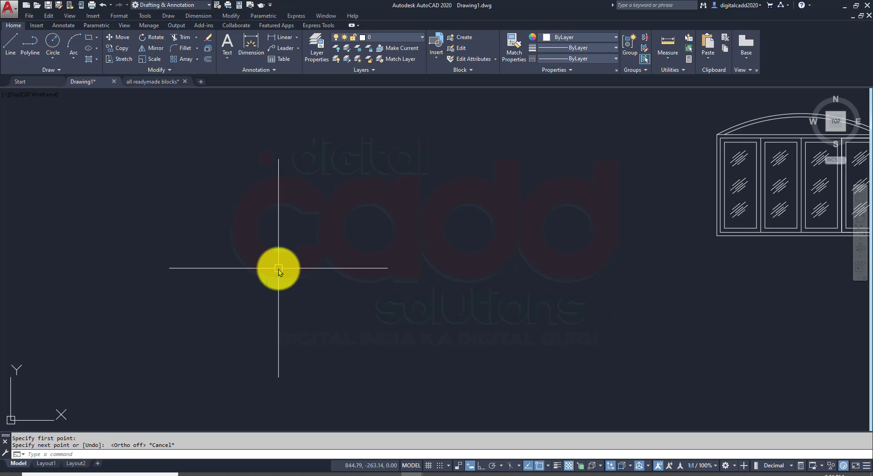
{"action": "left_click", "coordinate": [78, 55]}
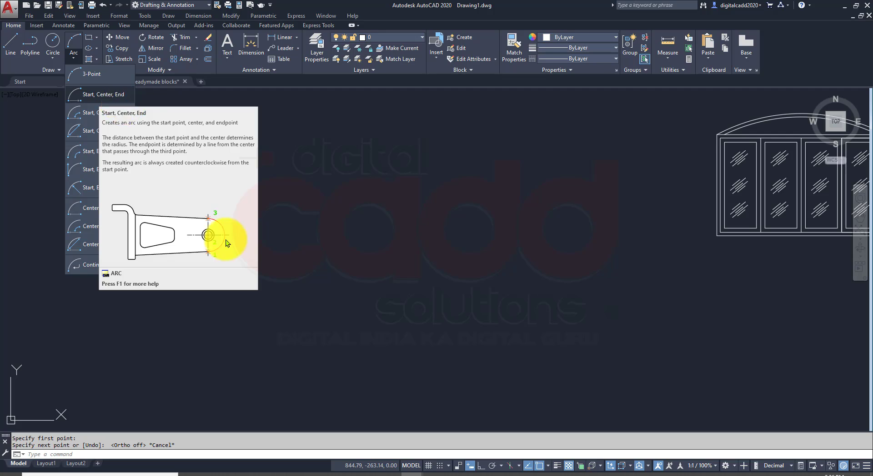
{"action": "key", "text": "Escape"}
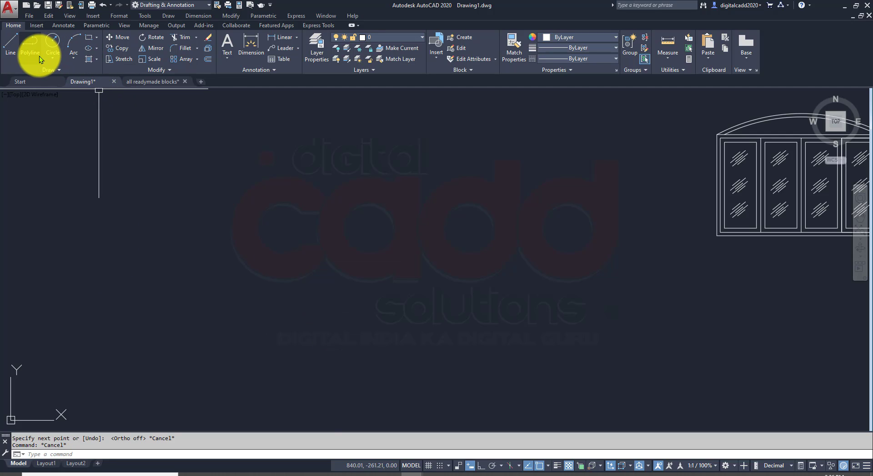
- Draw a line sloping gently down to the right in the empty area left of the window, with Ortho off
{"action": "left_click", "coordinate": [12, 48]}
{"action": "left_click", "coordinate": [176, 179]}
{"action": "left_click", "coordinate": [373, 220]}
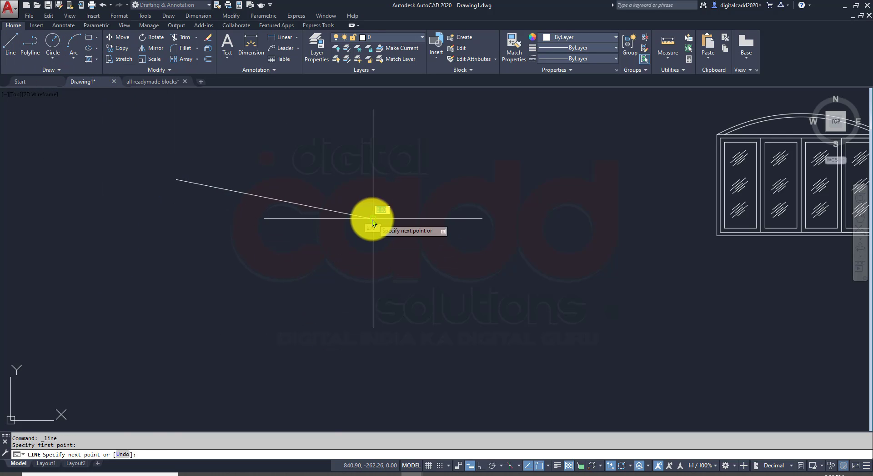
{"action": "key", "text": "Return"}
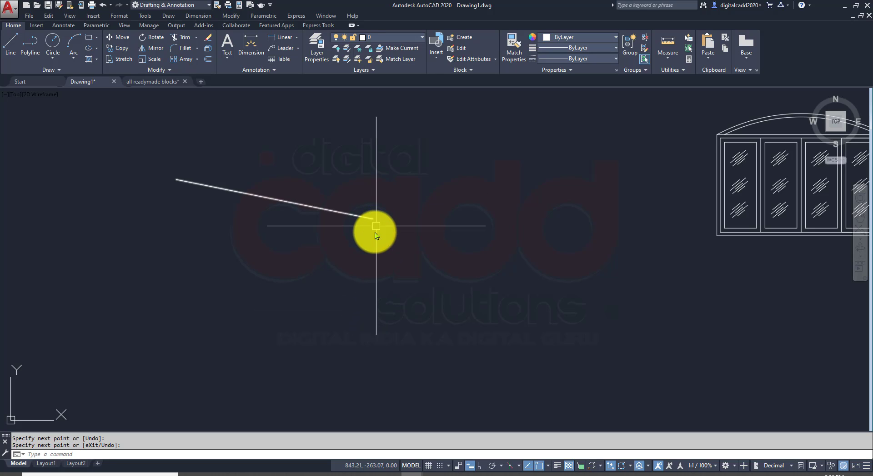
- Draw a vertical line about 0.7 long straight down from the sloping line's right end, with Ortho on
{"action": "type", "text": "l"}
{"action": "key", "text": "Return"}
{"action": "left_click", "coordinate": [372, 219]}
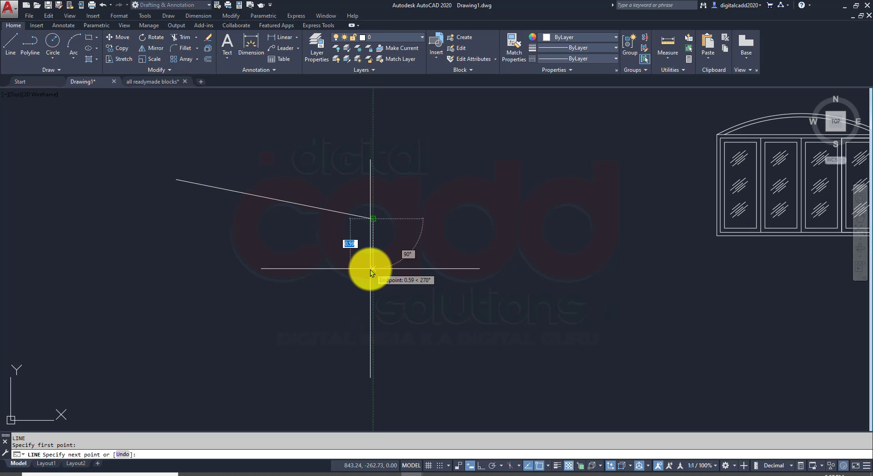
{"action": "key", "text": "F8"}
{"action": "left_click", "coordinate": [374, 277]}
{"action": "key", "text": "Return"}
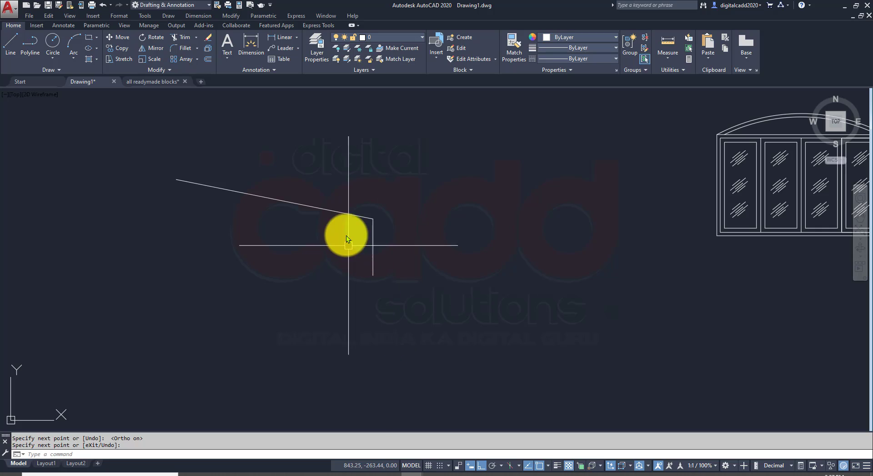
- Mirror the sloping line about a horizontal axis through the vertical line's midpoint, keeping the original
{"action": "left_click", "coordinate": [343, 201]}
{"action": "left_click", "coordinate": [289, 257]}
{"action": "type", "text": "mi"}
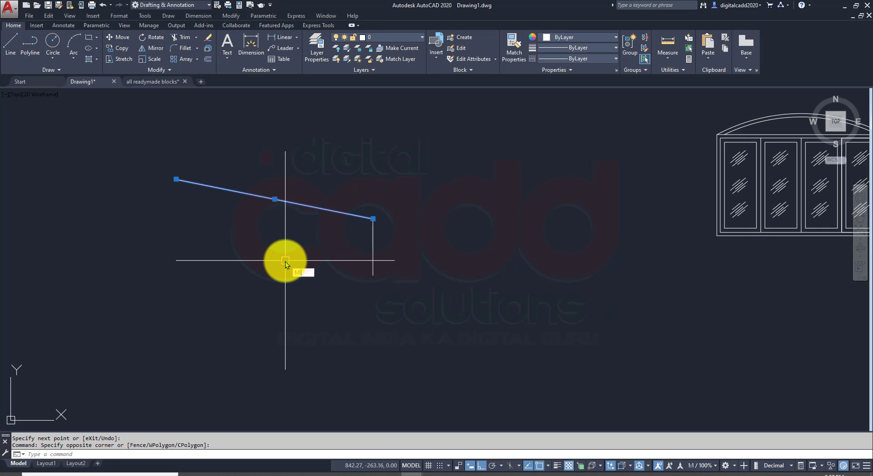
{"action": "key", "text": "Return"}
{"action": "left_click", "coordinate": [372, 247]}
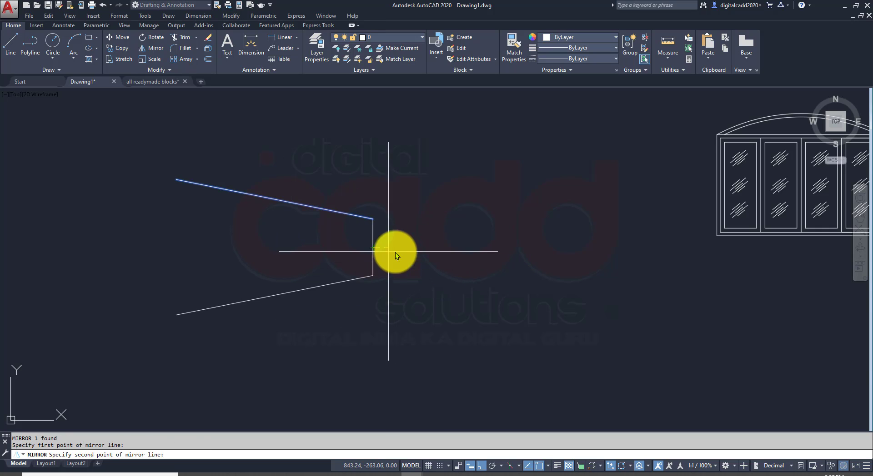
{"action": "left_click", "coordinate": [416, 250]}
{"action": "key", "text": "Return"}
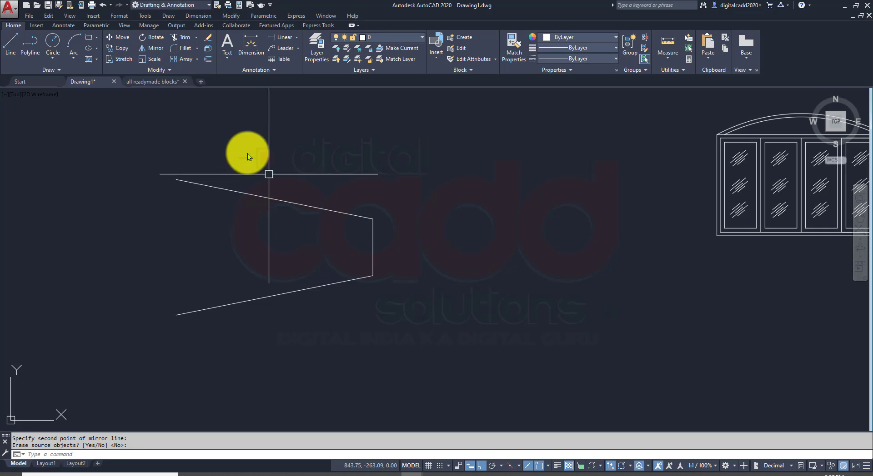
- Close the bracket's narrow end with a Start, Center, End arc from the vertical line's lower end, centred on its midpoint, to its upper end
{"action": "left_click", "coordinate": [77, 59]}
{"action": "left_click", "coordinate": [113, 95]}
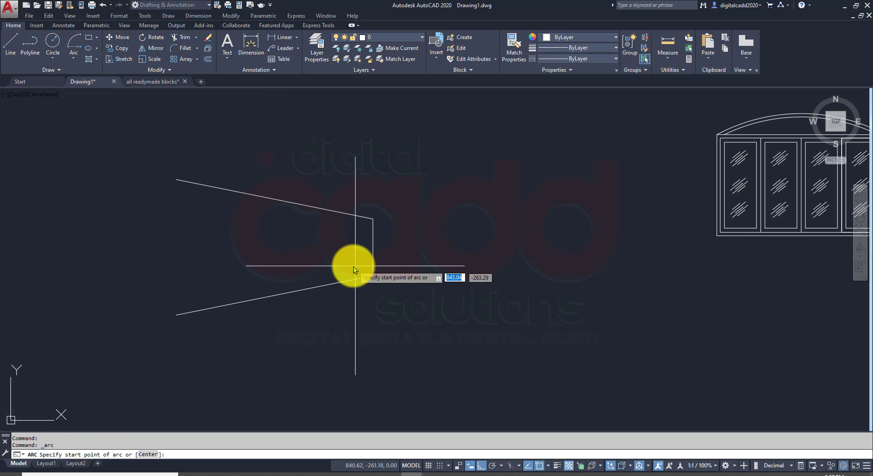
{"action": "left_click", "coordinate": [373, 275]}
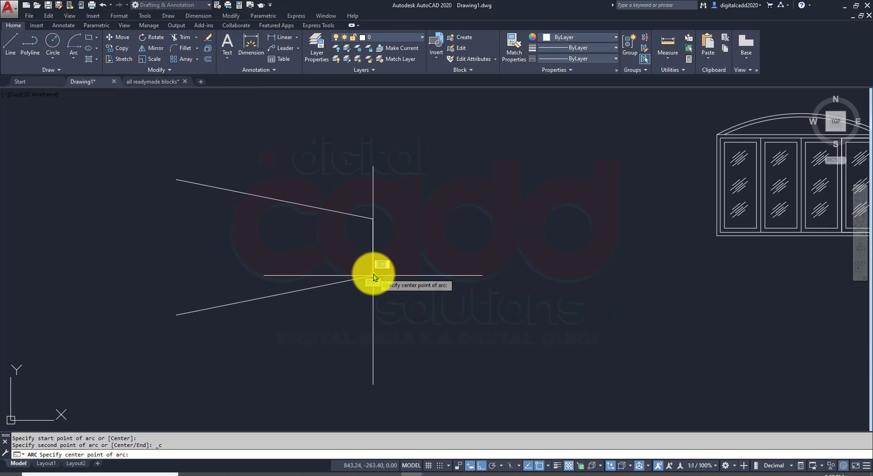
{"action": "left_click", "coordinate": [372, 248]}
{"action": "left_click", "coordinate": [374, 220]}
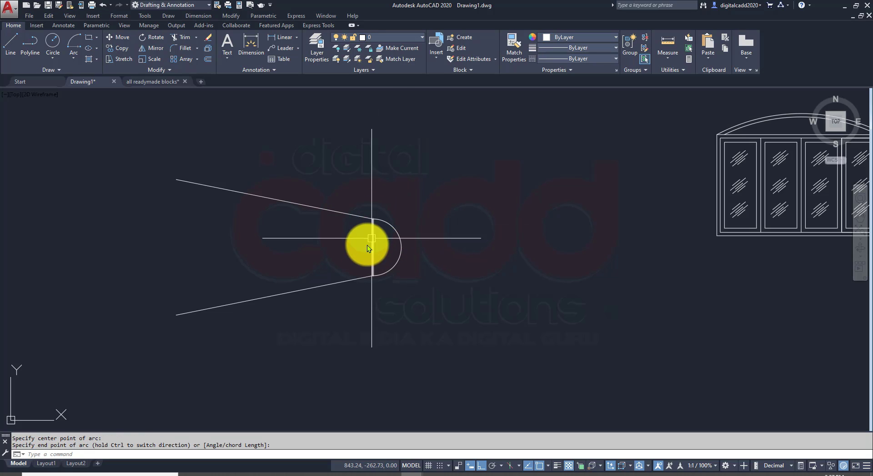
{"action": "scroll", "coordinate": [387, 250], "scroll_direction": "up", "scroll_amount": 6}
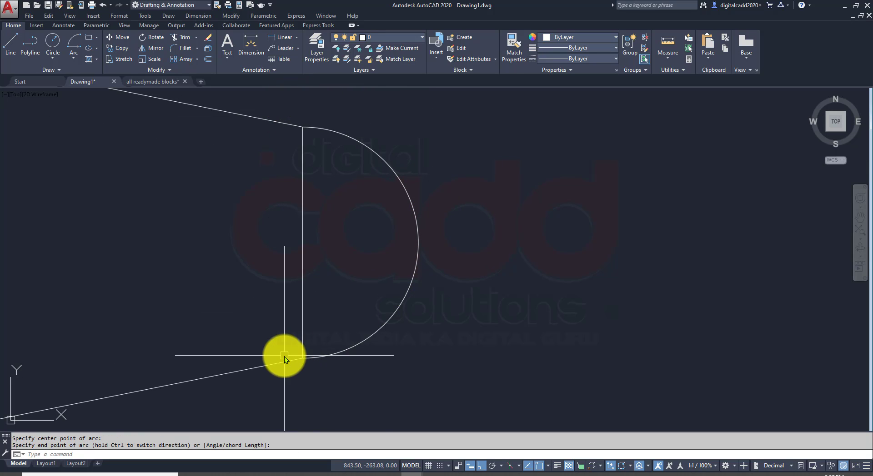
{"action": "scroll", "coordinate": [304, 345], "scroll_direction": "down", "scroll_amount": 3}
{"action": "middle_click_drag", "start_coordinate": [378, 378], "coordinate": [353, 358]}
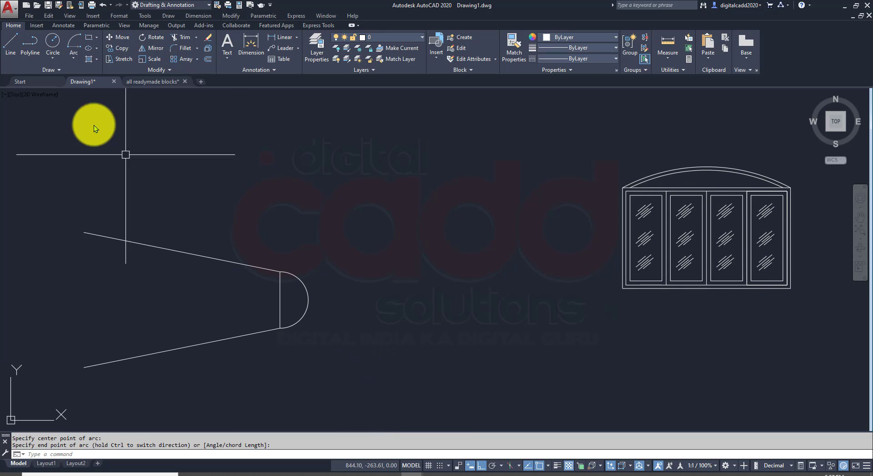
- Draw a horizontal line about 3.5 long in the empty area above the bracket profile
{"action": "left_click", "coordinate": [74, 58]}
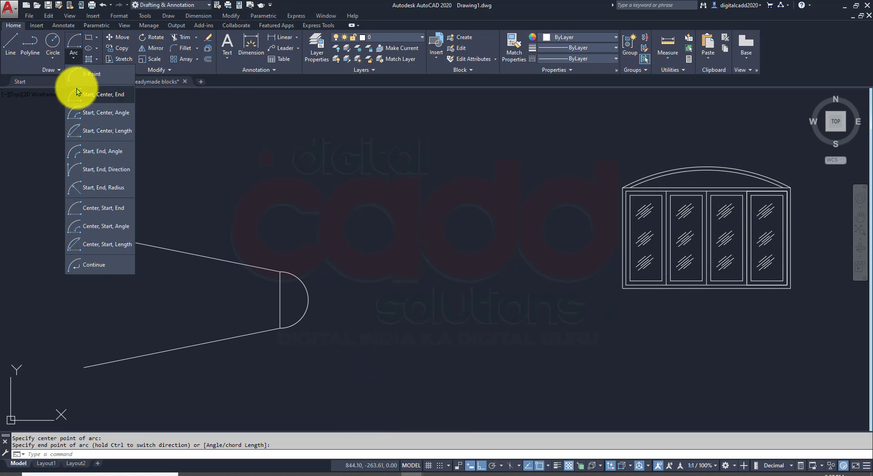
{"action": "left_click", "coordinate": [9, 49]}
{"action": "left_click", "coordinate": [211, 220]}
{"action": "left_click", "coordinate": [507, 225]}
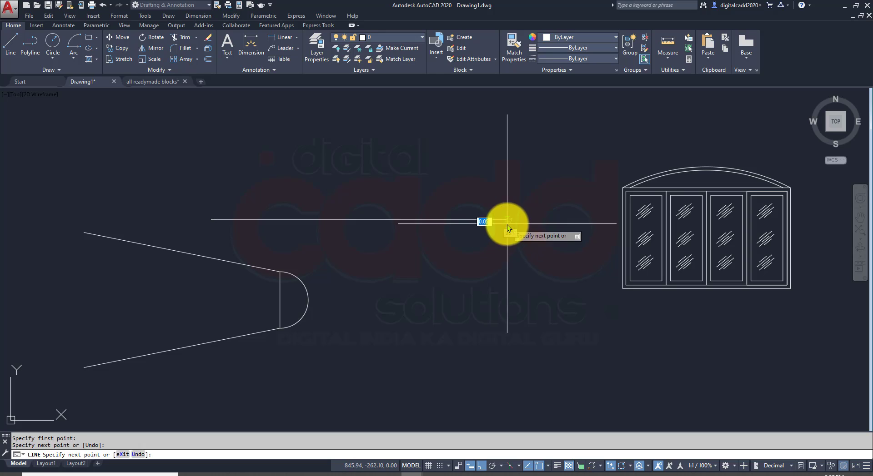
{"action": "key", "text": "Escape"}
- Draw a Start, Center, End semicircle on the horizontal line, from its left end about its midpoint to its right end, bulging upward
{"action": "scroll", "coordinate": [434, 188], "scroll_direction": "up", "scroll_amount": 2}
{"action": "left_click", "coordinate": [74, 57]}
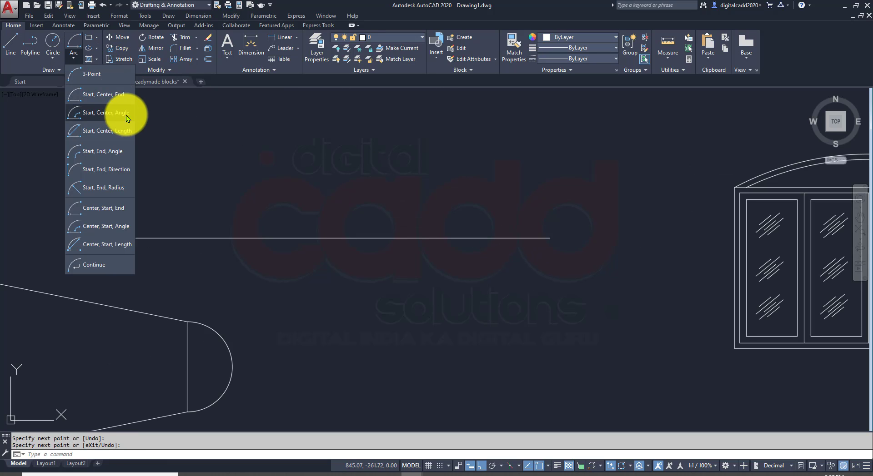
{"action": "left_click", "coordinate": [110, 95]}
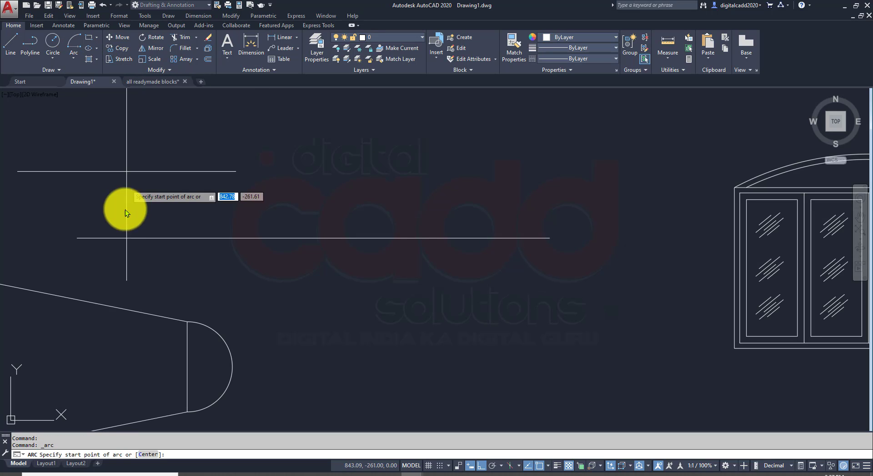
{"action": "left_click", "coordinate": [77, 238]}
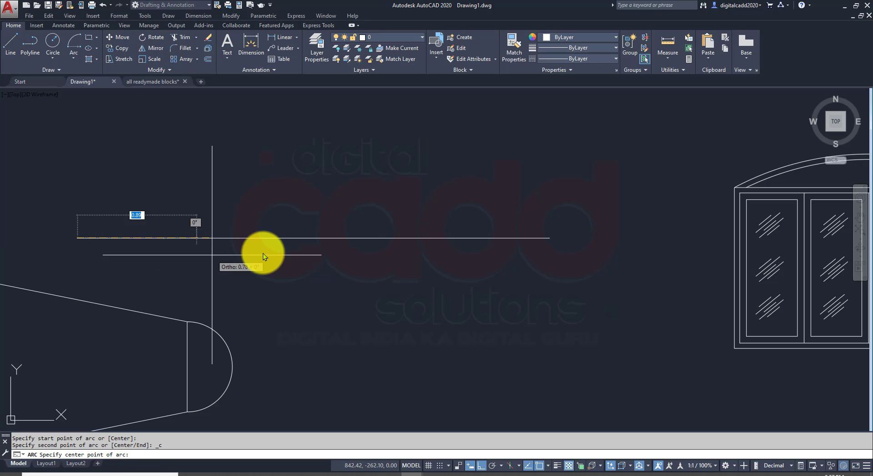
{"action": "left_click", "coordinate": [313, 238]}
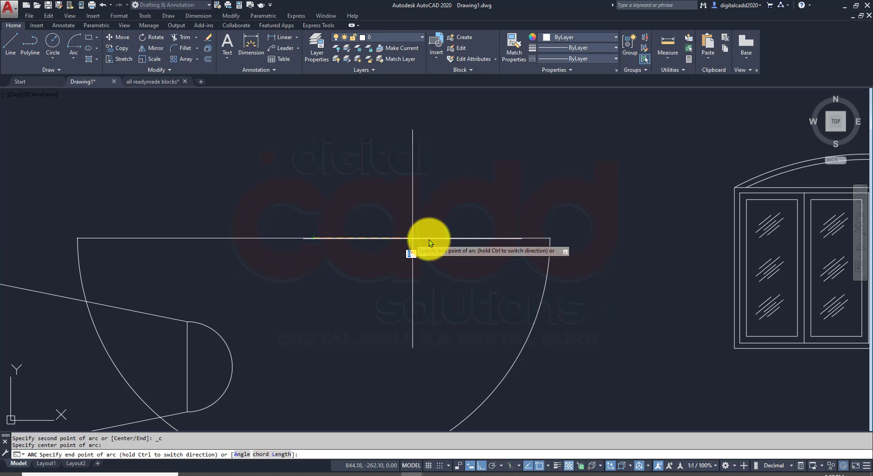
{"action": "left_click", "coordinate": [549, 237]}
{"action": "scroll", "coordinate": [517, 227], "scroll_direction": "down", "scroll_amount": 3}
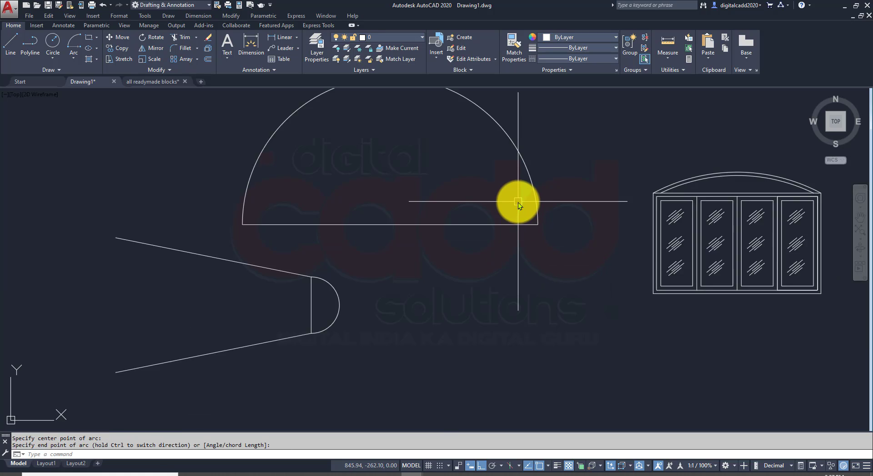
{"action": "scroll", "coordinate": [468, 200], "scroll_direction": "up", "scroll_amount": 2}
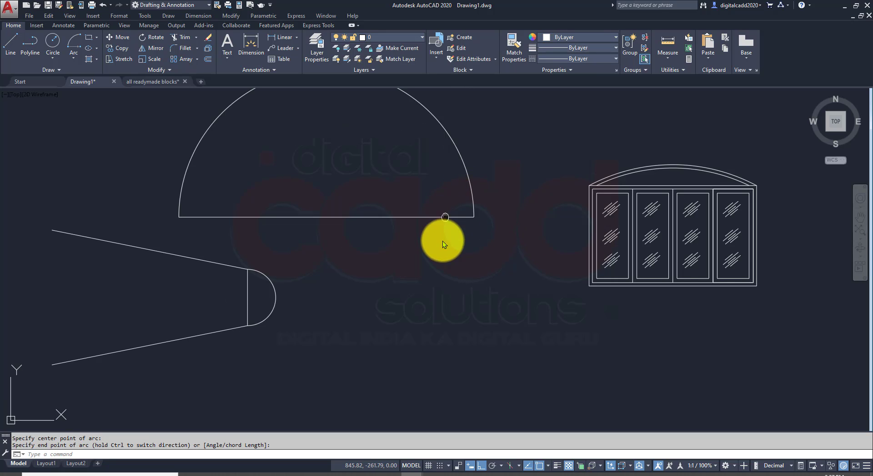
- Erase the semicircle above the horizontal line, keeping the line
{"action": "left_click", "coordinate": [459, 167]}
{"action": "left_click", "coordinate": [408, 197]}
{"action": "key", "text": "Delete"}
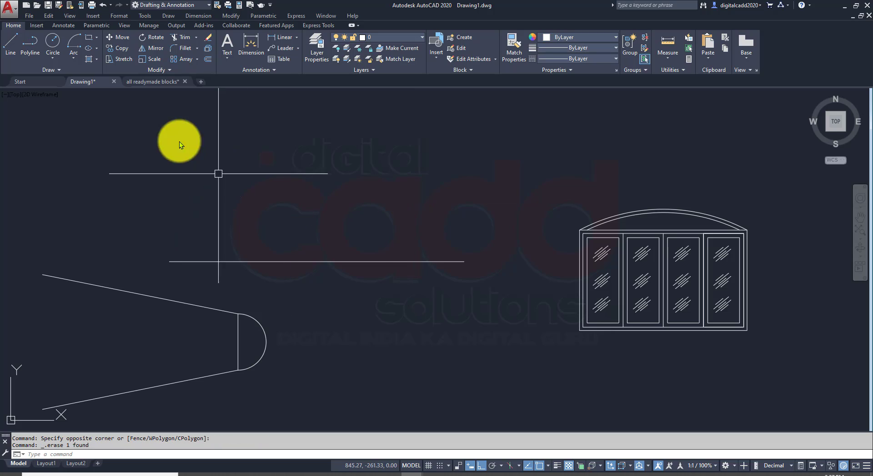
- Redraw the Start, Center, End arc from the line's left end about its midpoint to the right end, switching its direction to curve upward
{"action": "left_click", "coordinate": [73, 58]}
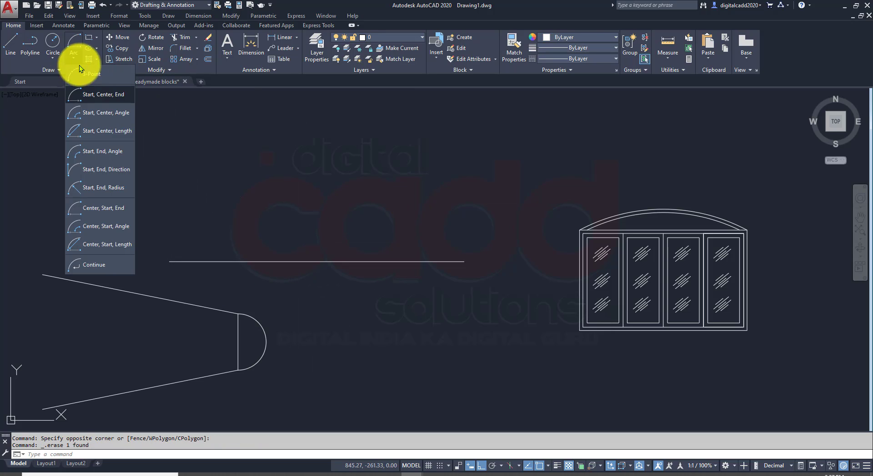
{"action": "left_click", "coordinate": [104, 94]}
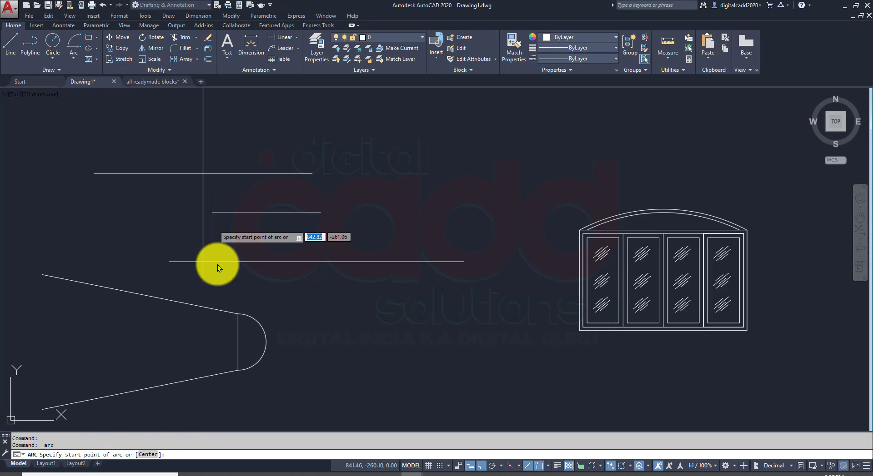
{"action": "left_click", "coordinate": [170, 265]}
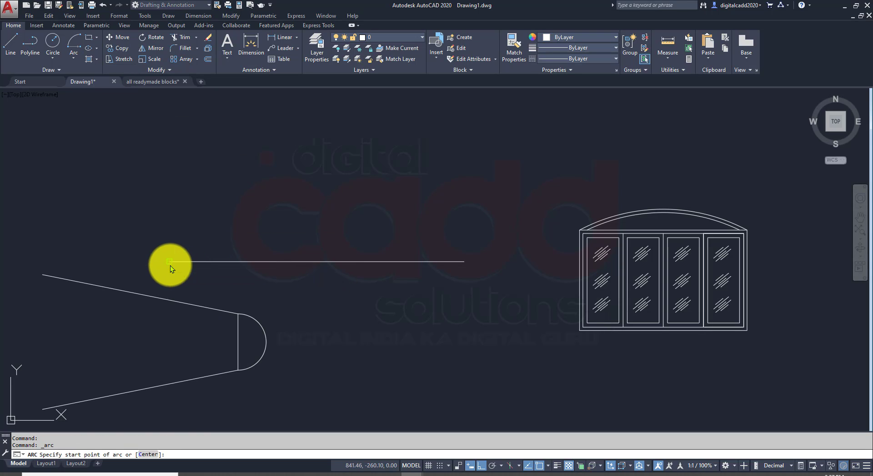
{"action": "left_click", "coordinate": [316, 265]}
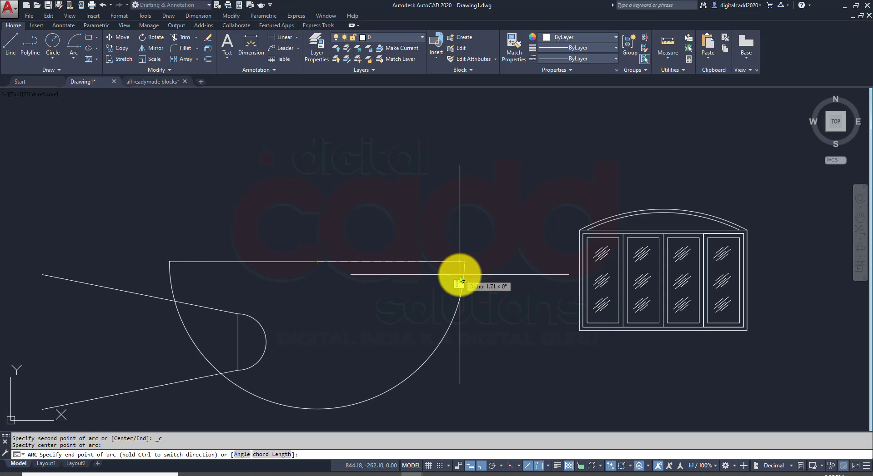
{"action": "key", "text": "ctrl"}
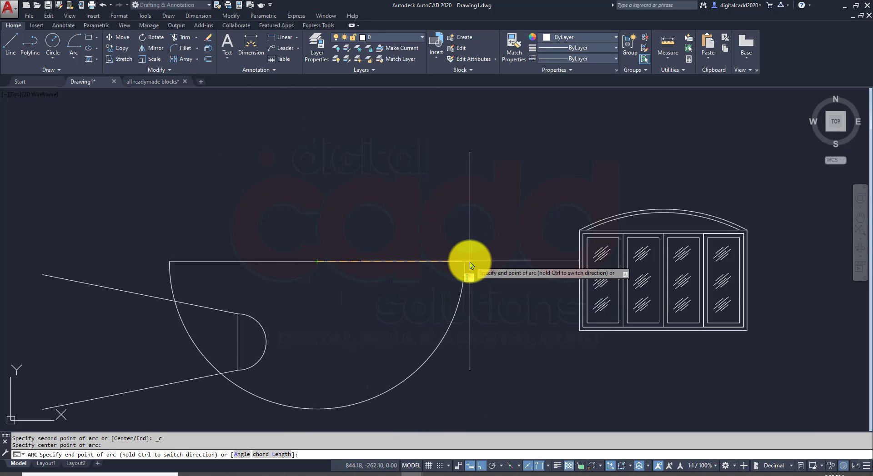
{"action": "left_click", "coordinate": [412, 222]}
{"action": "middle_click_drag", "start_coordinate": [402, 269], "coordinate": [325, 261]}
{"action": "scroll", "coordinate": [336, 286], "scroll_direction": "down", "scroll_amount": 2}
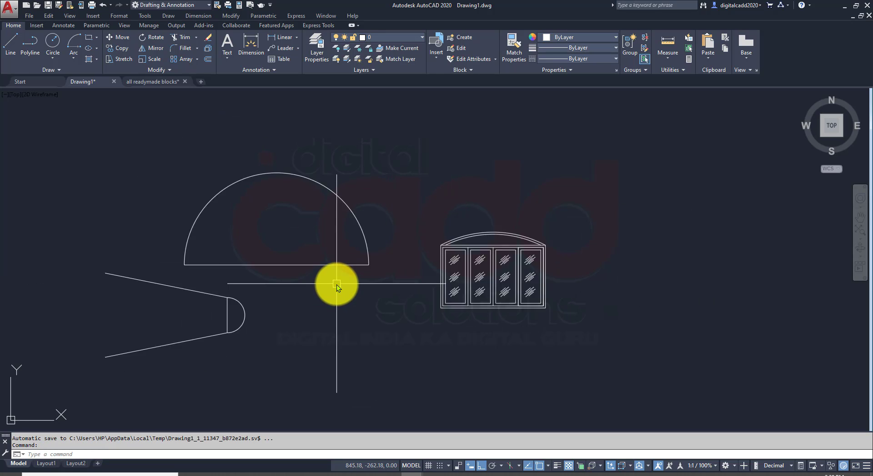
- Examine the description and illustration of the Start, Center, Angle arc method
{"action": "scroll", "coordinate": [338, 289], "scroll_direction": "down", "scroll_amount": 1}
{"action": "middle_click_drag", "start_coordinate": [340, 290], "coordinate": [289, 260]}
{"action": "scroll", "coordinate": [285, 256], "scroll_direction": "up", "scroll_amount": 1}
{"action": "mouse_move", "coordinate": [296, 316]}
{"action": "middle_mouse_down"}
{"action": "mouse_move", "coordinate": [314, 309]}
{"action": "mouse_move", "coordinate": [311, 339]}
{"action": "middle_mouse_up"}
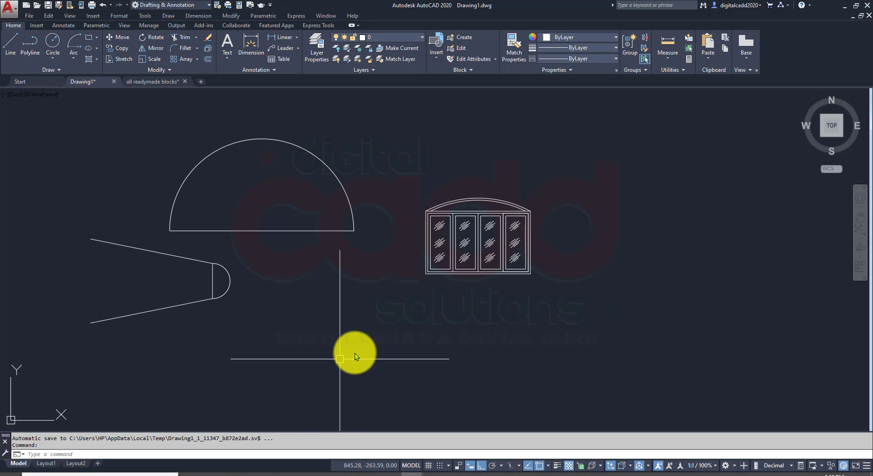
{"action": "left_click", "coordinate": [76, 60]}
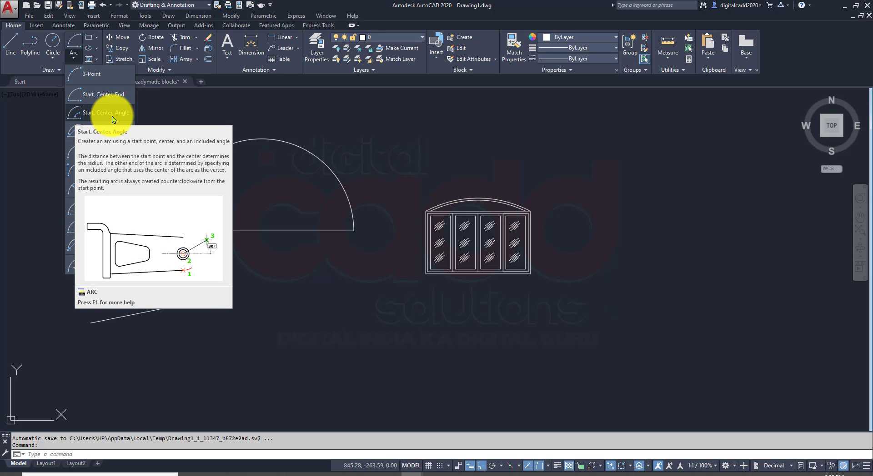
{"action": "key", "text": "Escape"}
- Erase the large semicircle so only the horizontal line remains above the bracket
{"action": "middle_click_drag", "start_coordinate": [347, 328], "coordinate": [360, 348]}
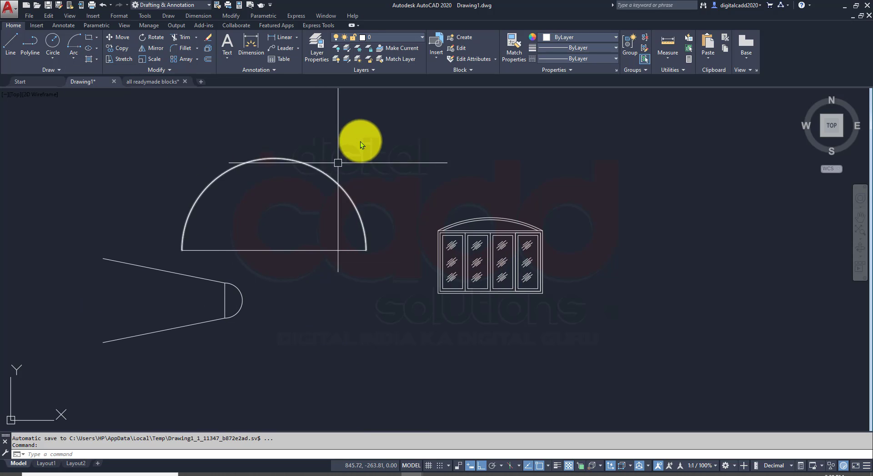
{"action": "left_click", "coordinate": [318, 170]}
{"action": "left_click", "coordinate": [248, 192]}
{"action": "left_click", "coordinate": [248, 202]}
{"action": "key", "text": "Delete"}
{"action": "scroll", "coordinate": [213, 248], "scroll_direction": "up", "scroll_amount": 3}
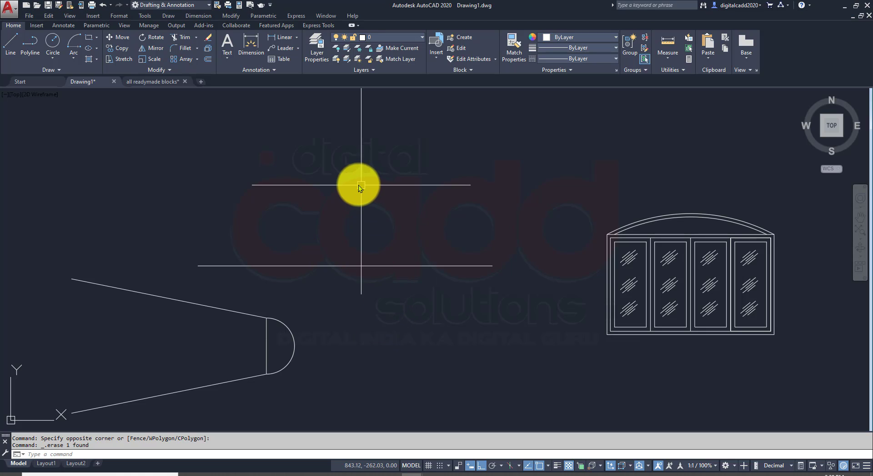
- Draw a Start, Center, Angle arc from the horizontal line's left end, centred on its midpoint, with an included angle of 150°
{"action": "left_click", "coordinate": [74, 55]}
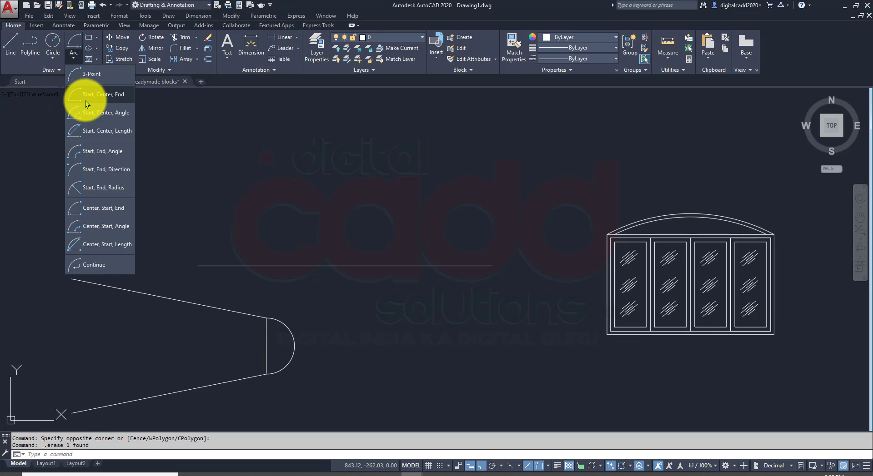
{"action": "left_click", "coordinate": [120, 115]}
{"action": "left_click", "coordinate": [198, 266]}
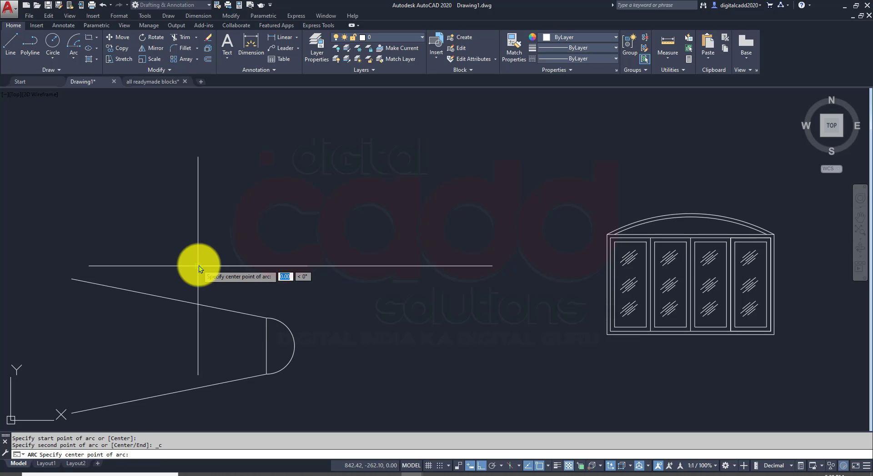
{"action": "left_click", "coordinate": [346, 266]}
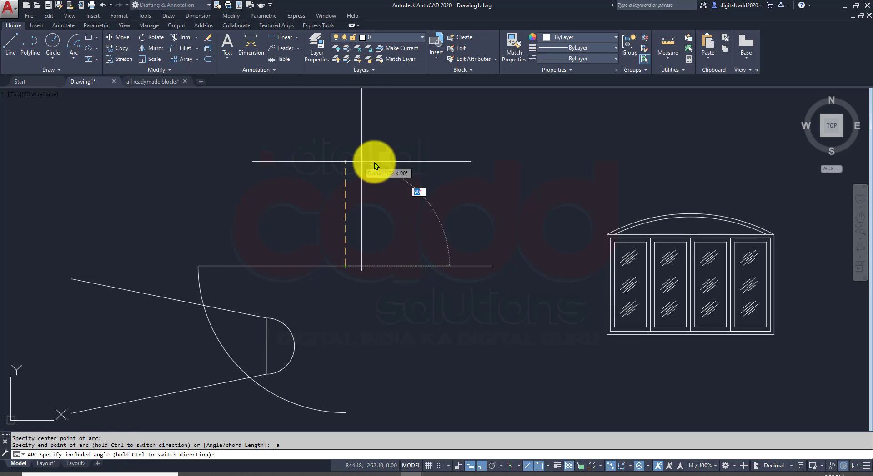
{"action": "middle_click_drag", "start_coordinate": [424, 362], "coordinate": [408, 335]}
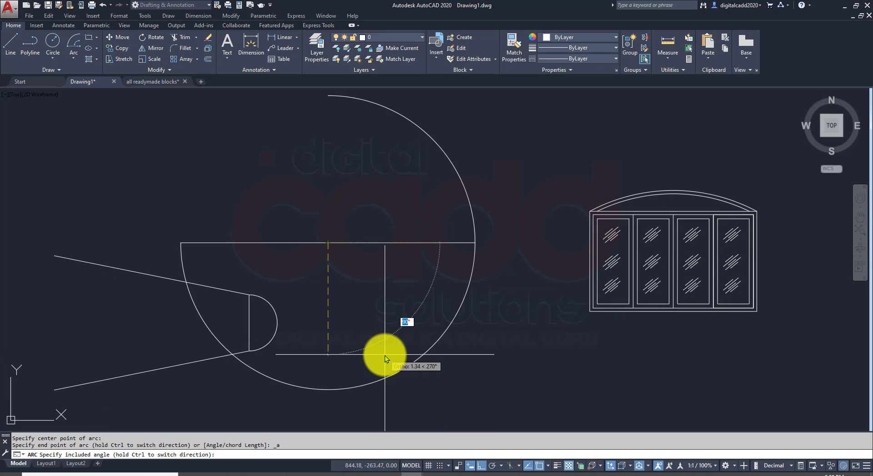
{"action": "type", "text": "150"}
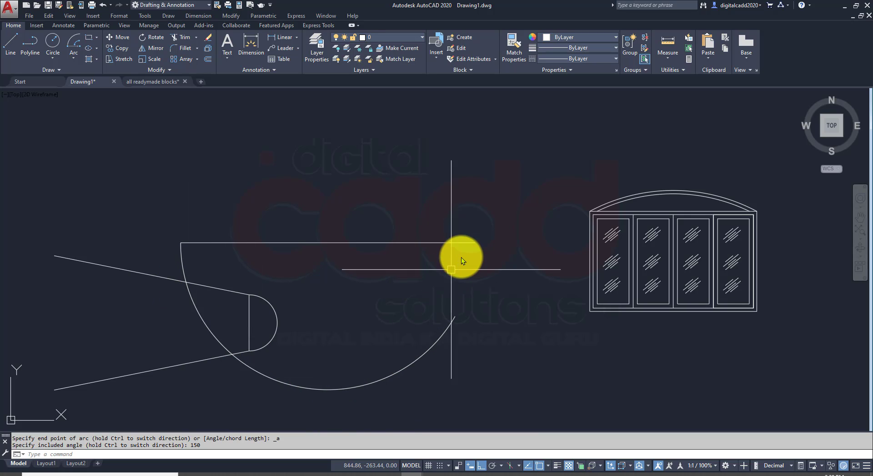
- Draw a line from the horizontal line's midpoint to the free end of the 150° arc
{"action": "type", "text": "L"}
{"action": "key", "text": "Return"}
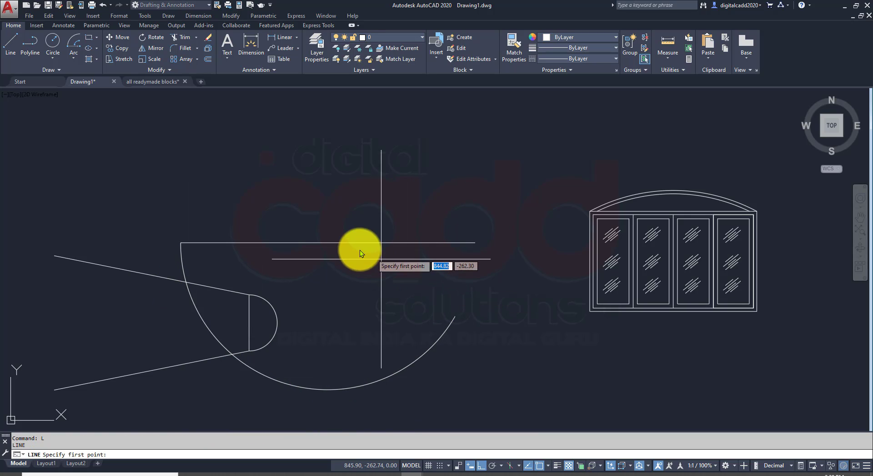
{"action": "left_click", "coordinate": [328, 243]}
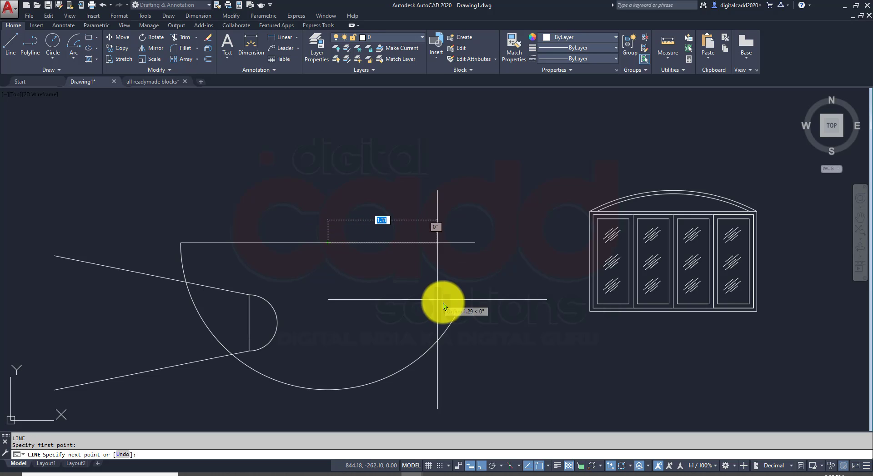
{"action": "left_click", "coordinate": [455, 316]}
{"action": "key", "text": "Return"}
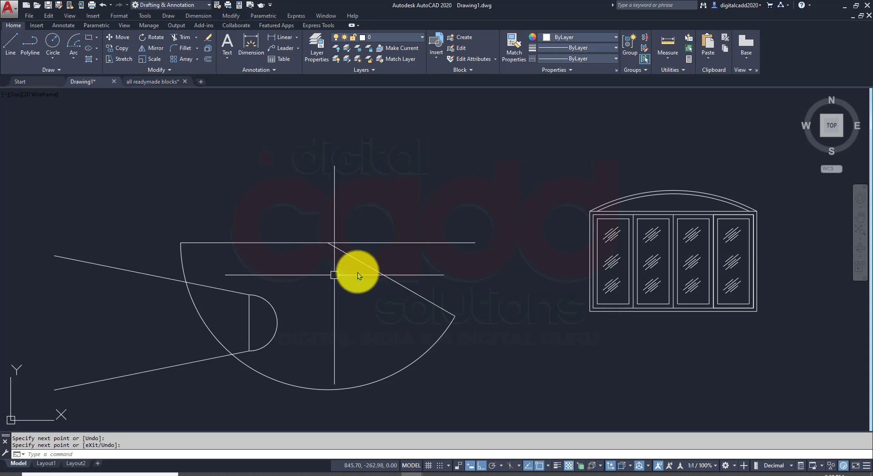
- Measure the angle between the horizontal line and the sloping line that runs to the arc's end
{"action": "left_click", "coordinate": [675, 60]}
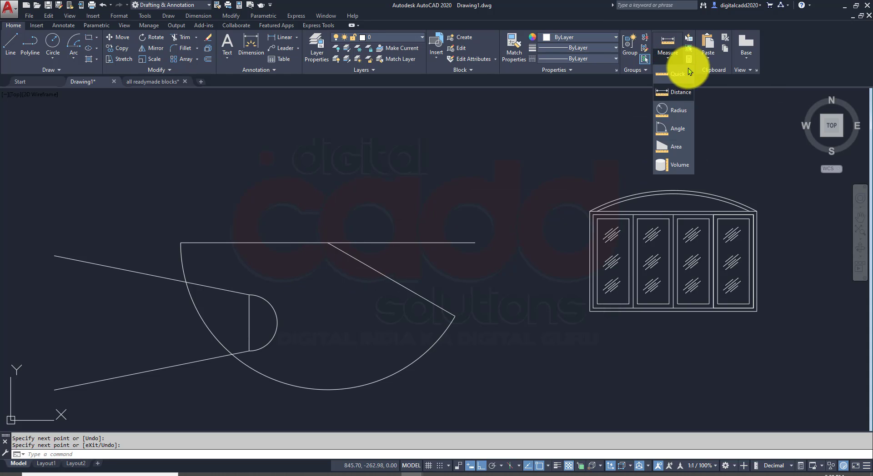
{"action": "left_click", "coordinate": [675, 131]}
{"action": "left_click", "coordinate": [271, 246]}
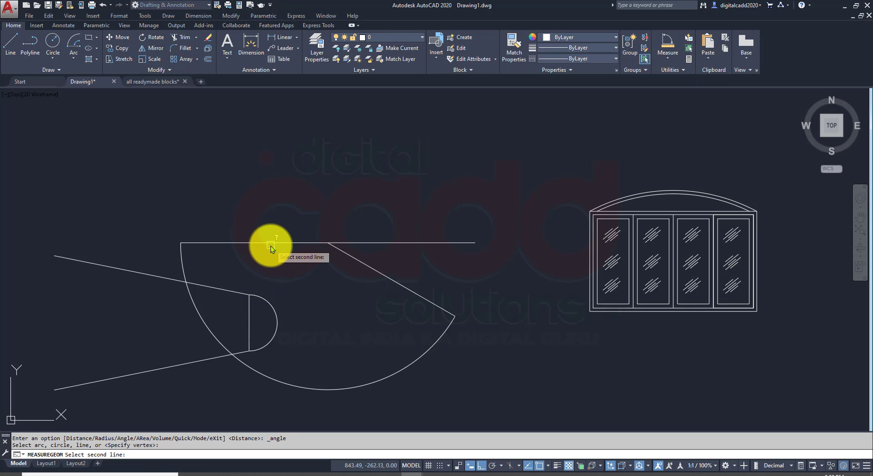
{"action": "left_click", "coordinate": [383, 276]}
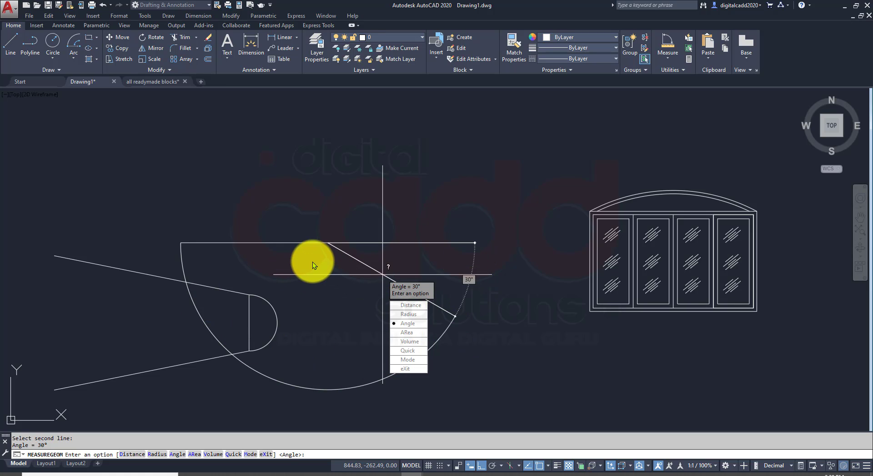
- Add an angular dimension between the left half of the horizontal line and the sloping line, placed inside the arc
{"action": "key", "text": "Escape"}
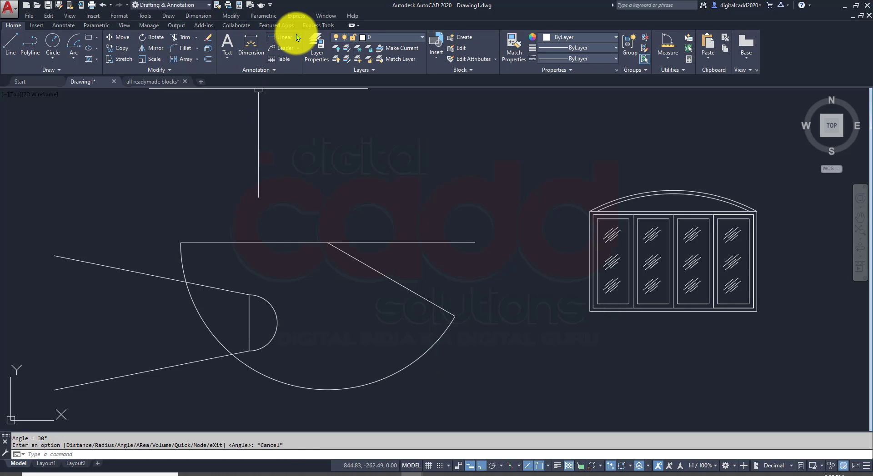
{"action": "left_click", "coordinate": [296, 37]}
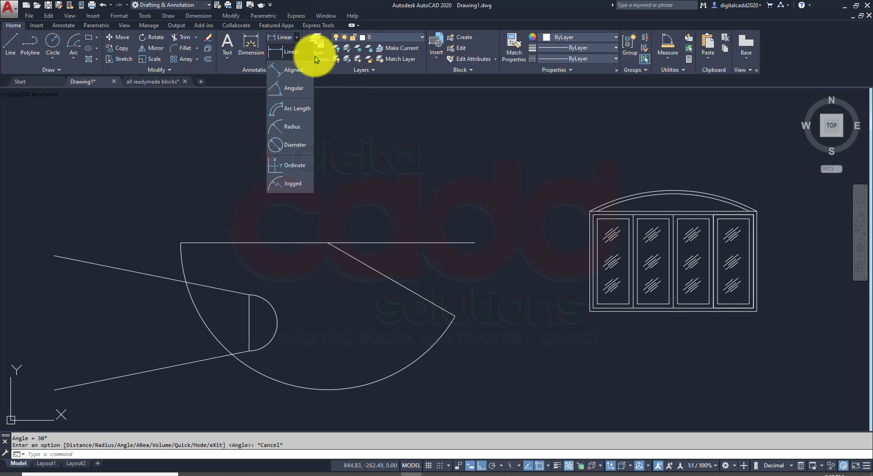
{"action": "left_click", "coordinate": [296, 91]}
{"action": "left_click", "coordinate": [318, 244]}
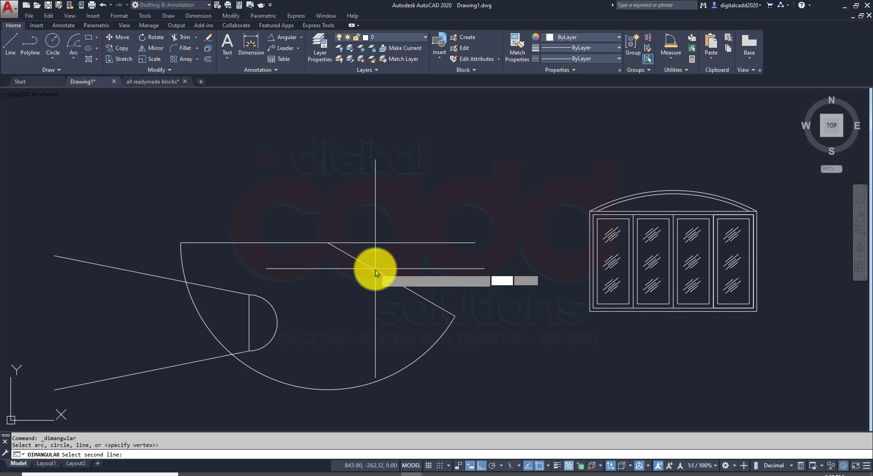
{"action": "left_click", "coordinate": [375, 270]}
{"action": "left_click", "coordinate": [331, 304]}
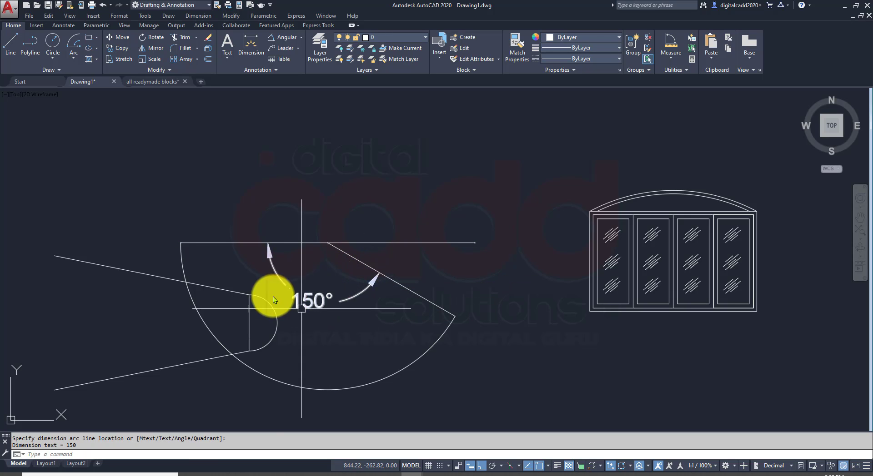
- Add a second angular dimension between the right half of the horizontal line and the sloping line
{"action": "left_click", "coordinate": [287, 36]}
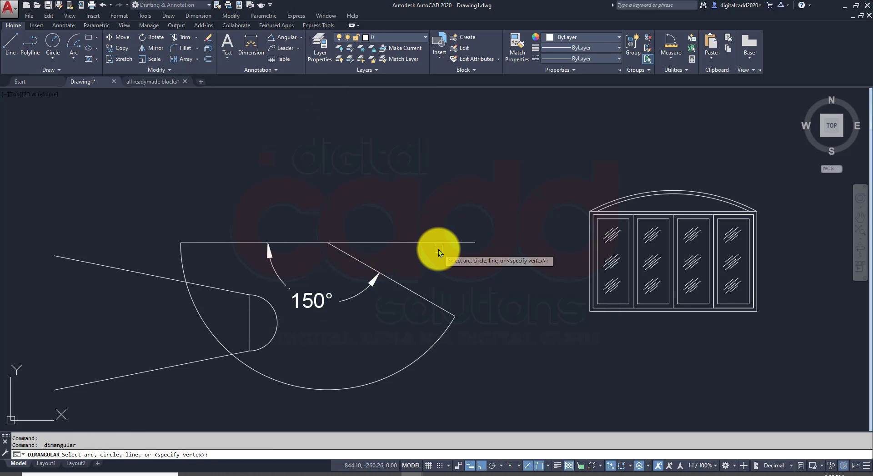
{"action": "left_click", "coordinate": [439, 243]}
{"action": "left_click", "coordinate": [429, 296]}
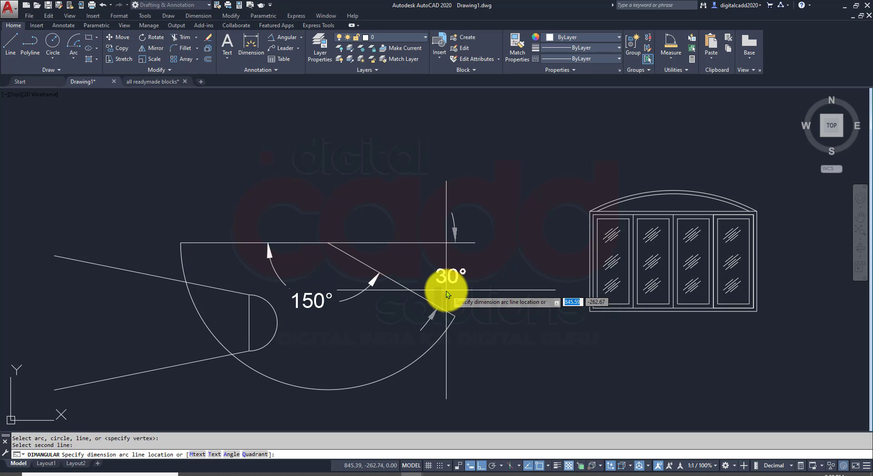
{"action": "left_click", "coordinate": [443, 291]}
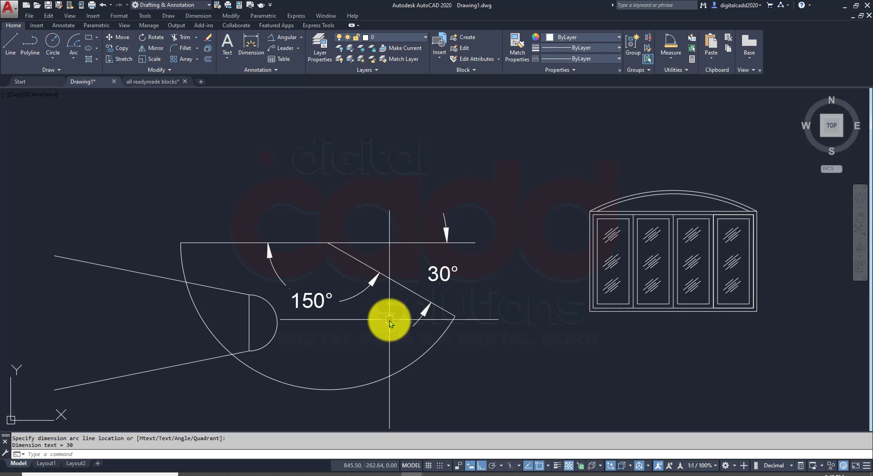
- Undo both angular dimensions, the sloping line and the 150° arc
{"action": "key", "text": "Escape"}
{"action": "key", "text": "ctrl+z"}
{"action": "key", "text": "ctrl+z"}
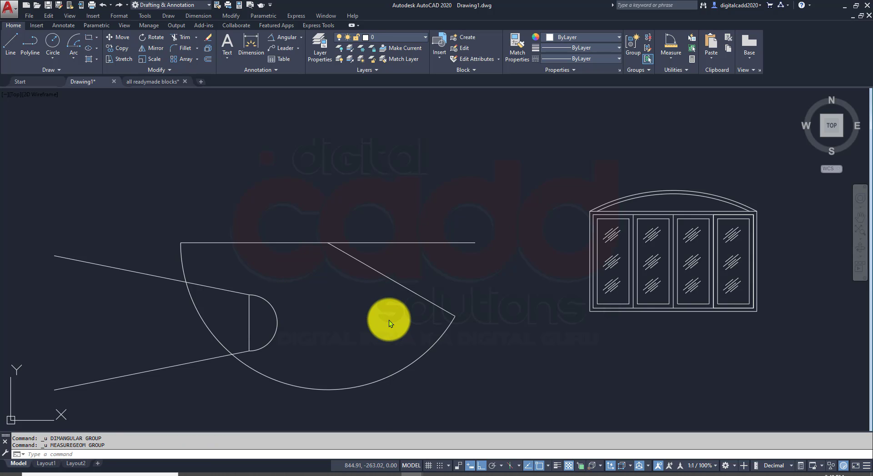
{"action": "key", "text": "ctrl+z"}
{"action": "key", "text": "ctrl+z"}
- Draw a Start, Center, Angle arc from the horizontal line's left end, centred on its midpoint, with an included angle of 210°
{"action": "scroll", "coordinate": [389, 289], "scroll_direction": "up", "scroll_amount": 2}
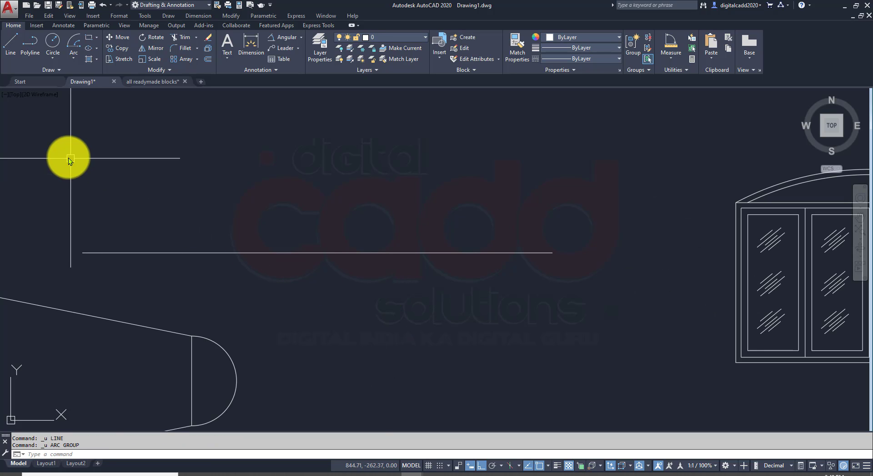
{"action": "left_click", "coordinate": [73, 57]}
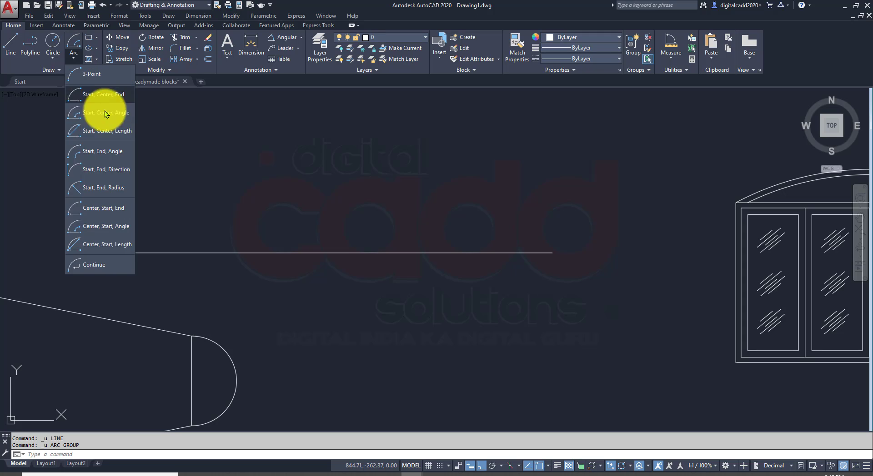
{"action": "left_click", "coordinate": [104, 115]}
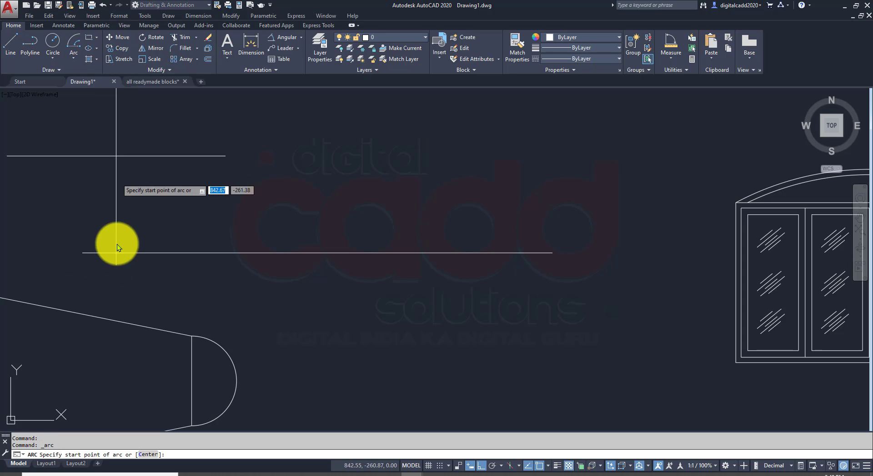
{"action": "left_click", "coordinate": [80, 254]}
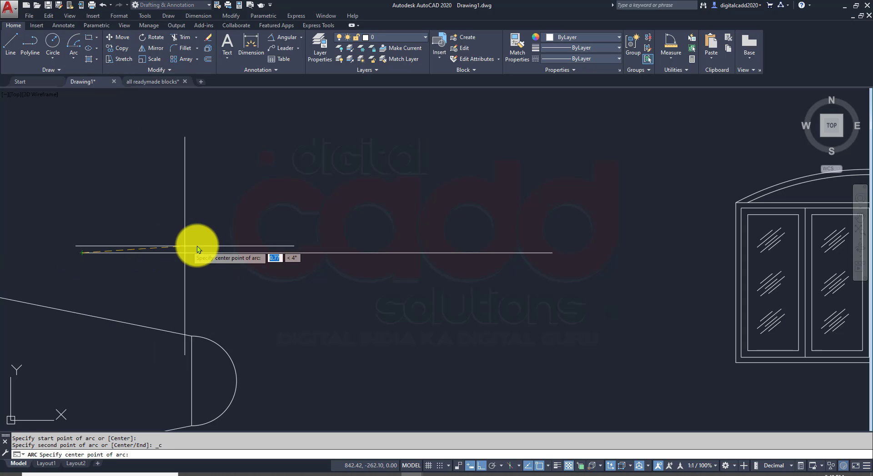
{"action": "left_click", "coordinate": [317, 252]}
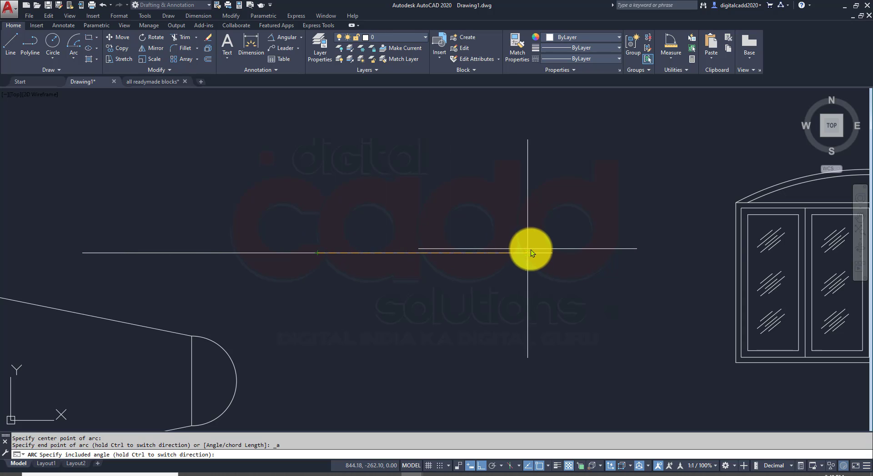
{"action": "scroll", "coordinate": [350, 195], "scroll_direction": "down", "scroll_amount": 3}
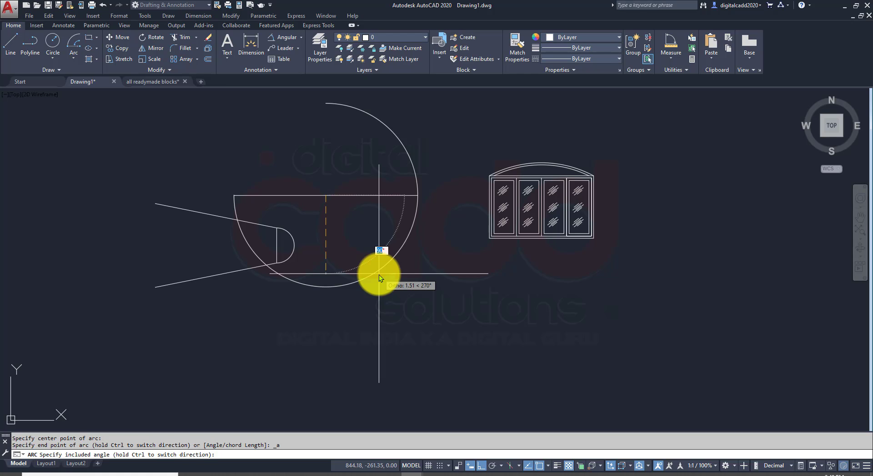
{"action": "type", "text": "21"}
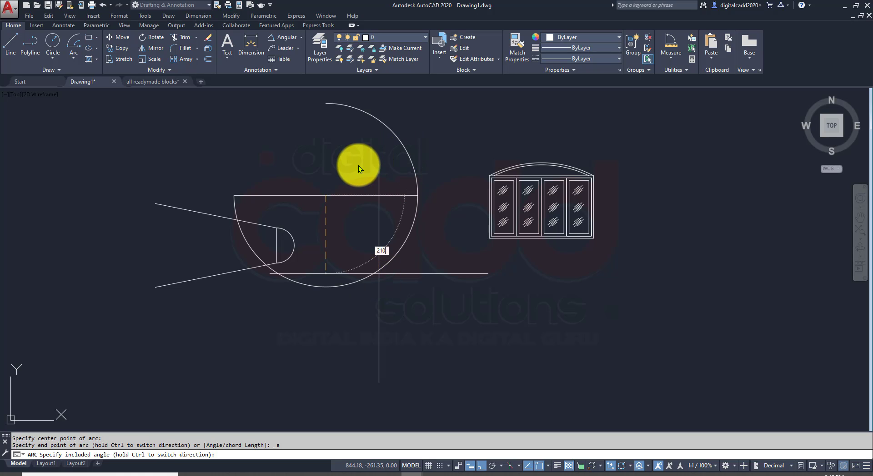
{"action": "type", "text": "0"}
{"action": "key", "text": "Return"}
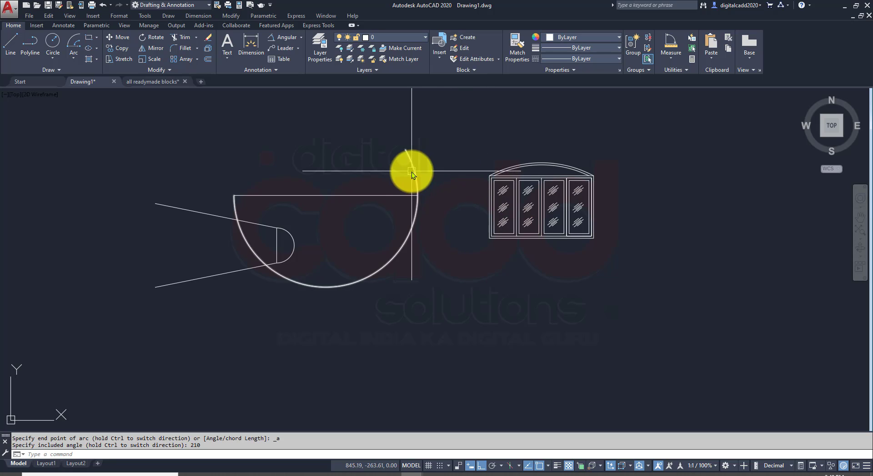
- Draw a line from the horizontal line's midpoint to the free end of the 210° arc
{"action": "scroll", "coordinate": [411, 172], "scroll_direction": "up", "scroll_amount": 2}
{"action": "middle_click_drag", "start_coordinate": [373, 212], "coordinate": [391, 240]}
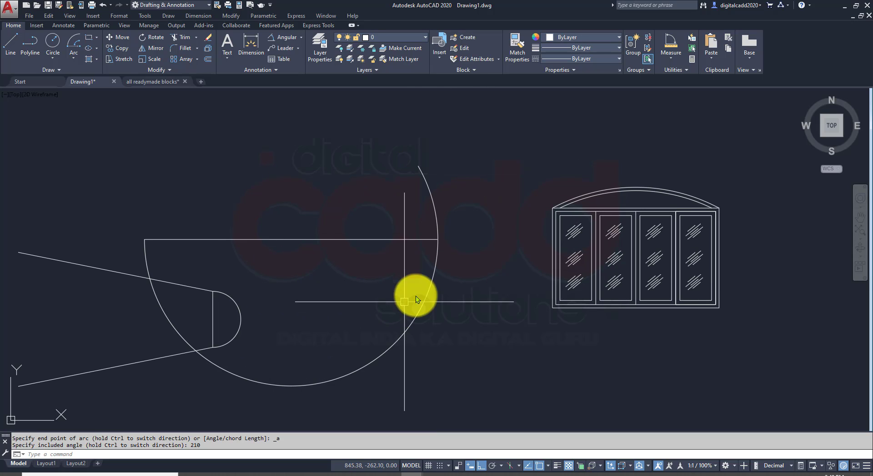
{"action": "type", "text": "l"}
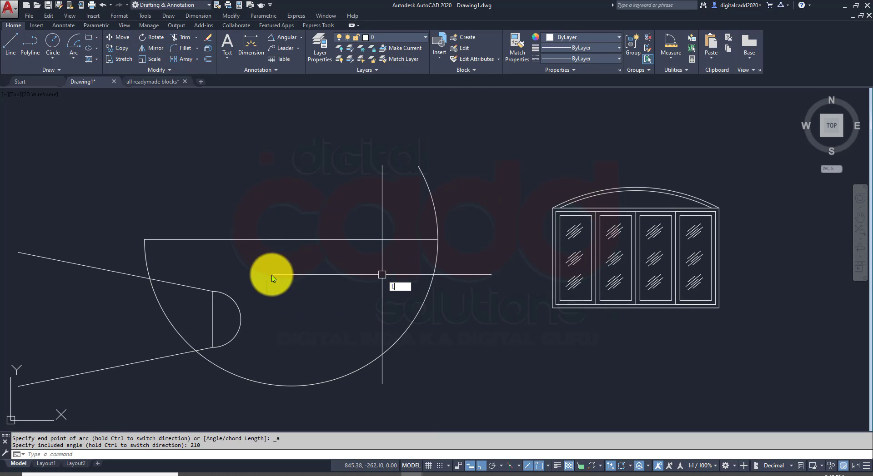
{"action": "key", "text": "Return"}
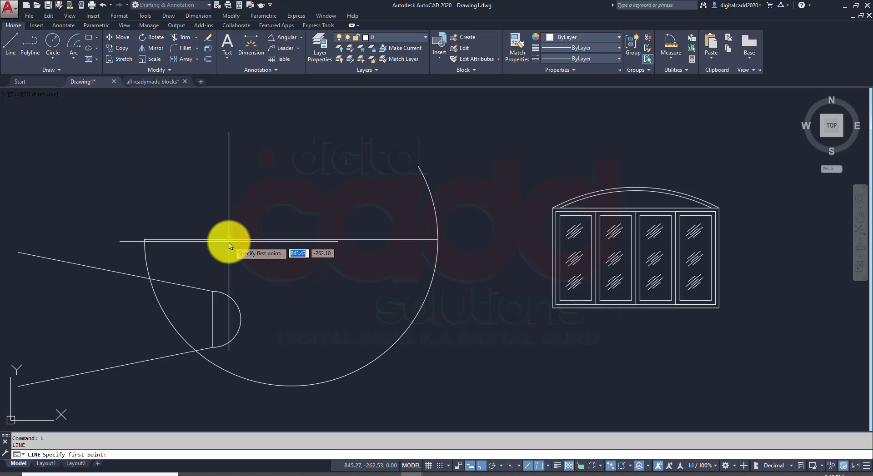
{"action": "left_click", "coordinate": [290, 239]}
{"action": "left_click", "coordinate": [418, 167]}
{"action": "key", "text": "Return"}
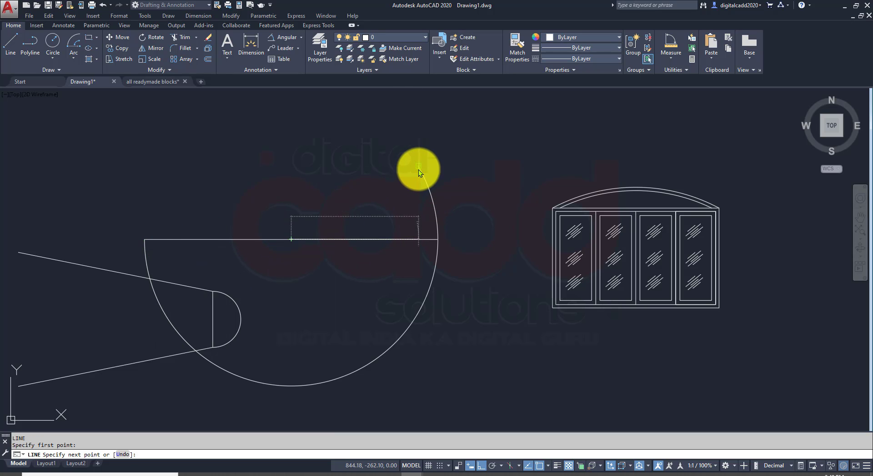
- Trim away the right half of the horizontal line between its midpoint and the arc
{"action": "type", "text": "tr"}
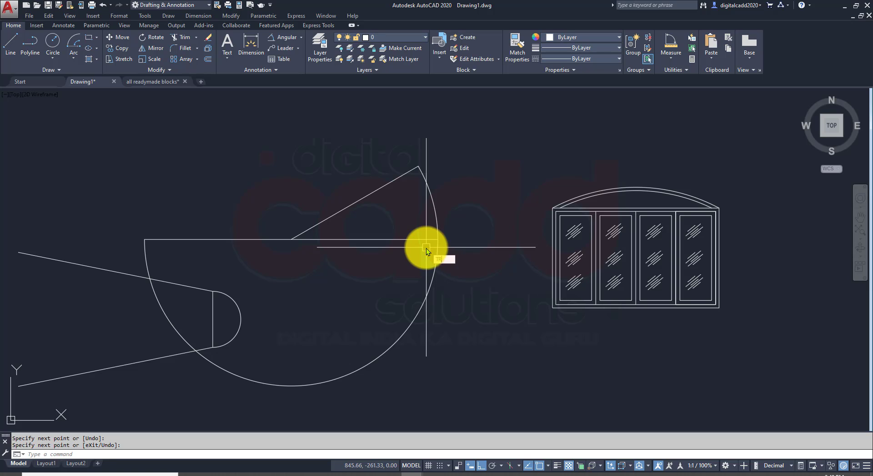
{"action": "key", "text": "Return"}
{"action": "key", "text": "Return"}
{"action": "left_click", "coordinate": [424, 239]}
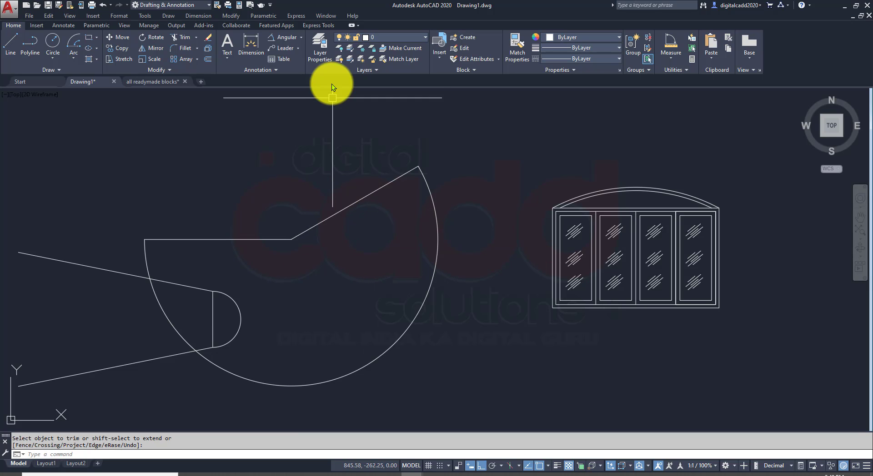
- Add an angular dimension between the sloping line and the remaining horizontal line, placed below their common vertex
{"action": "left_click", "coordinate": [288, 37]}
{"action": "left_click", "coordinate": [313, 226]}
{"action": "left_click", "coordinate": [280, 239]}
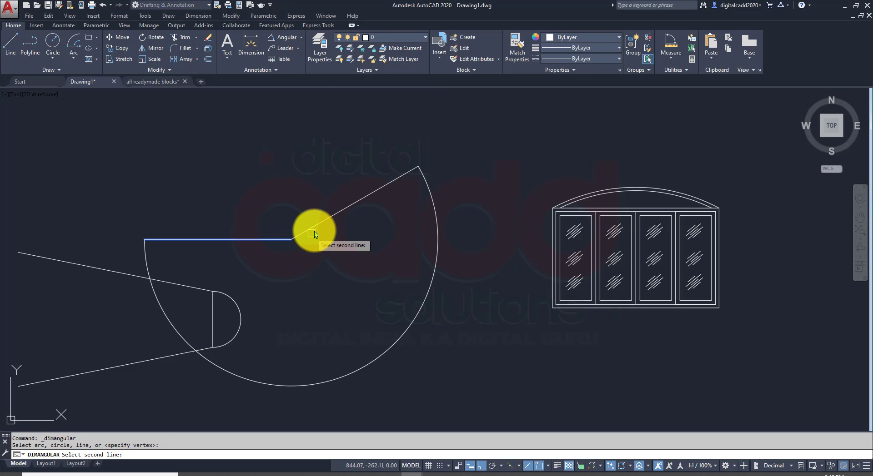
{"action": "left_click", "coordinate": [331, 303]}
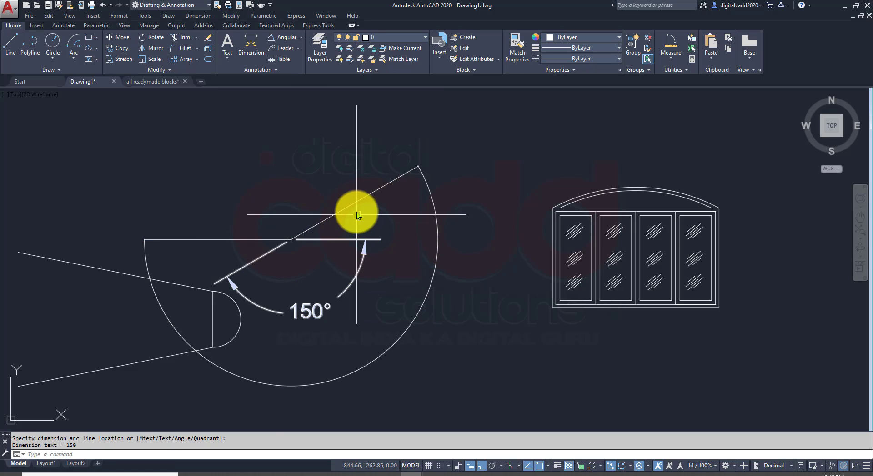
- Replace the angular dimension below the vertex with one placed above the horizontal and sloping lines
{"action": "left_click", "coordinate": [319, 313]}
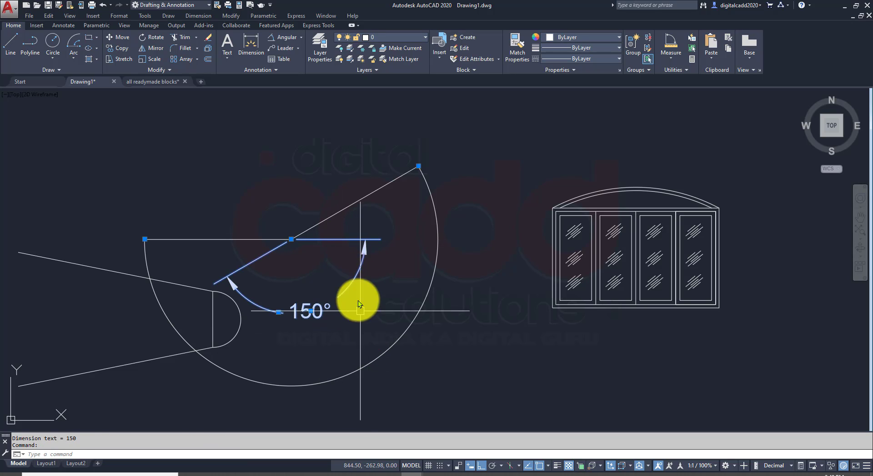
{"action": "key", "text": "Delete"}
{"action": "left_click", "coordinate": [297, 44]}
{"action": "left_click", "coordinate": [277, 238]}
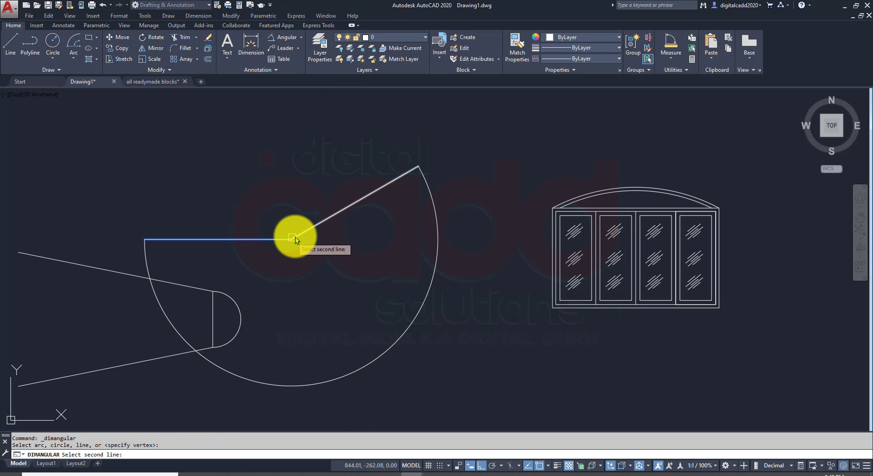
{"action": "left_click", "coordinate": [295, 236]}
{"action": "left_click", "coordinate": [272, 195]}
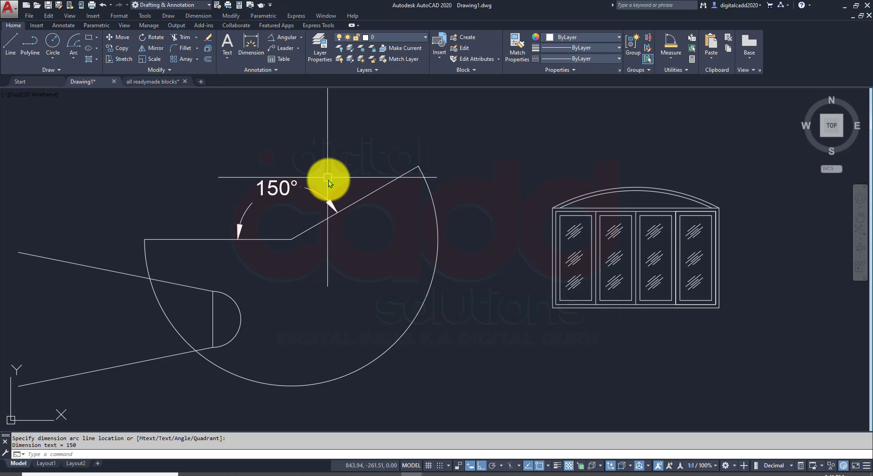
- Open the QuickCalc calculator with the QC command and calculate 360-150
{"action": "left_click", "coordinate": [694, 62]}
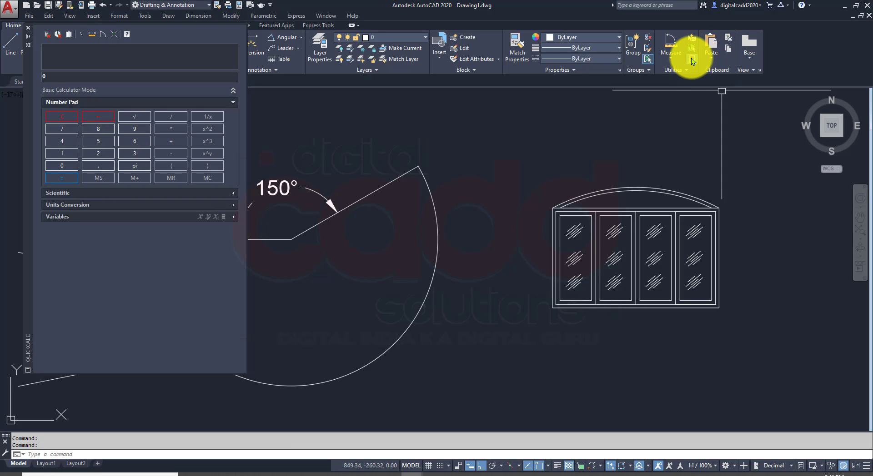
{"action": "left_click", "coordinate": [27, 31]}
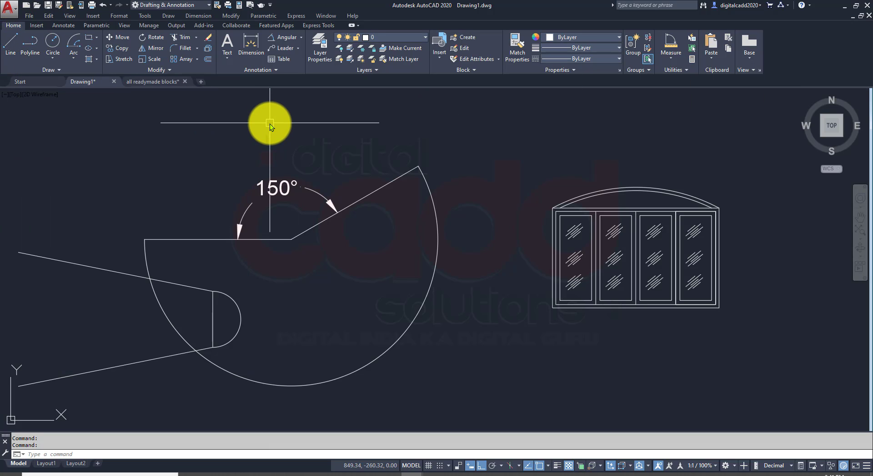
{"action": "type", "text": "QC"}
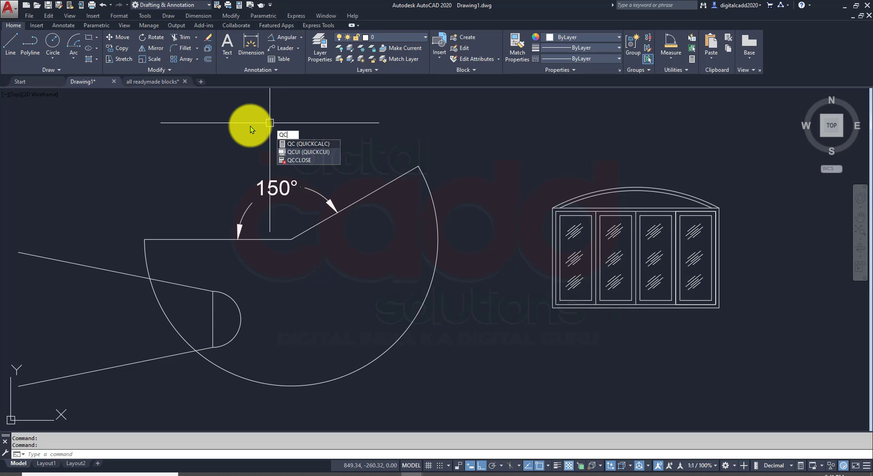
{"action": "key", "text": "Return"}
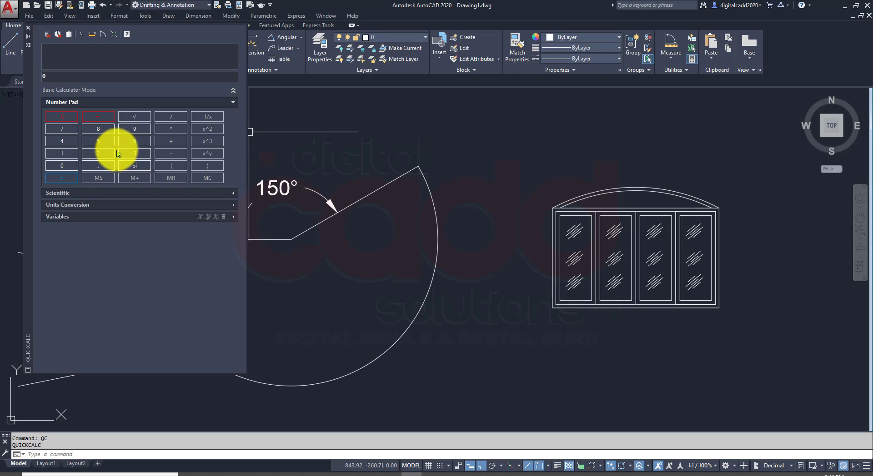
{"action": "left_click", "coordinate": [132, 152]}
{"action": "left_click", "coordinate": [133, 142]}
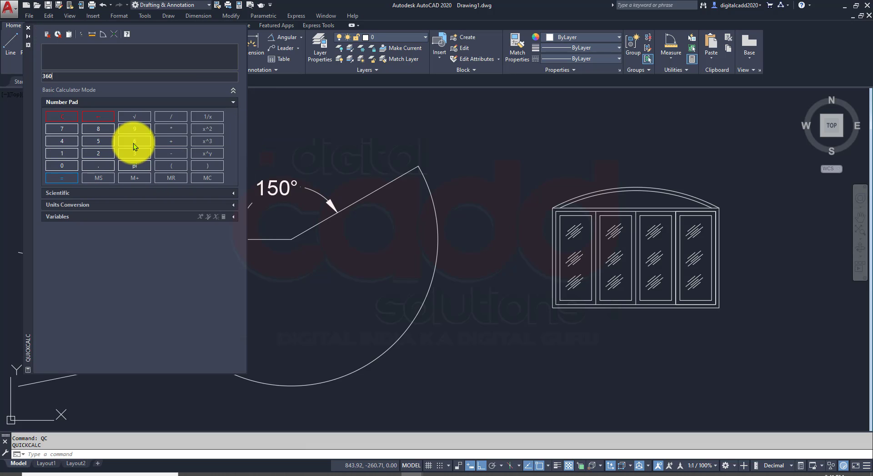
{"action": "left_click", "coordinate": [170, 155]}
{"action": "left_click", "coordinate": [66, 153]}
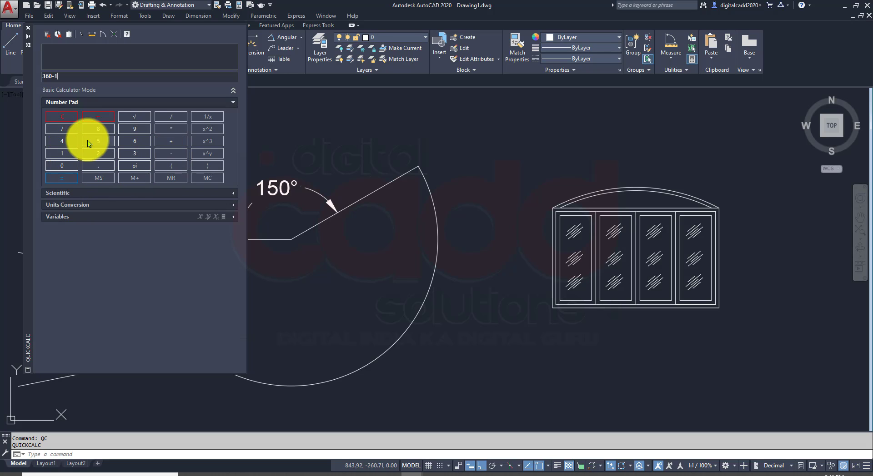
{"action": "left_click", "coordinate": [62, 166]}
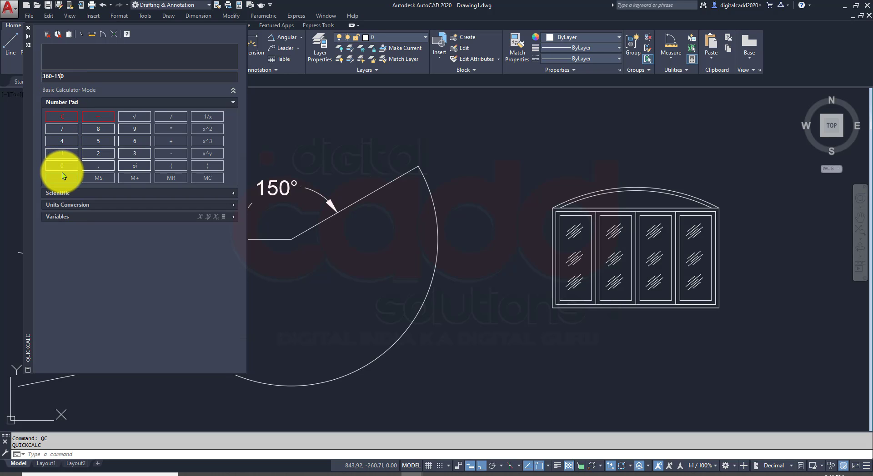
{"action": "left_click", "coordinate": [72, 179]}
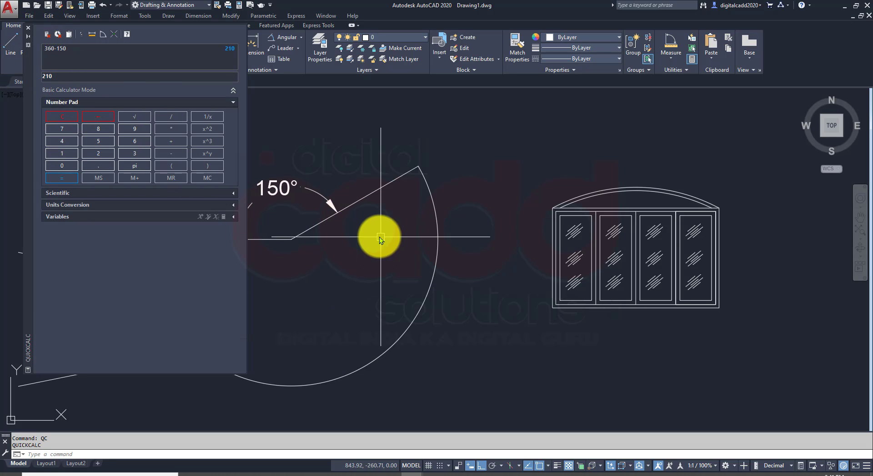
- Close the QuickCalc calculator and undo the angular dimensions between the sloping and horizontal lines
{"action": "left_click", "coordinate": [28, 28]}
{"action": "middle_click_drag", "start_coordinate": [313, 273], "coordinate": [407, 260]}
{"action": "middle_click_drag", "start_coordinate": [411, 307], "coordinate": [389, 310]}
{"action": "middle_click_drag", "start_coordinate": [486, 290], "coordinate": [409, 303]}
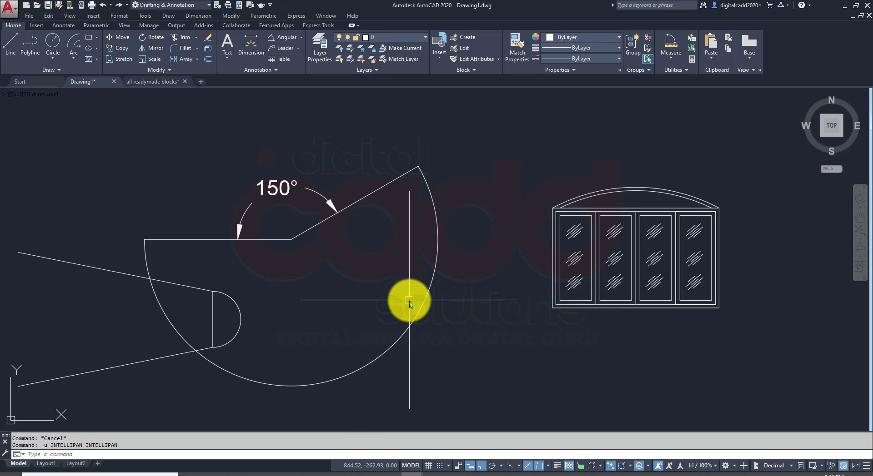
{"action": "key", "text": "ctrl+z"}
{"action": "key", "text": "ctrl+z"}
{"action": "key", "text": "ctrl+z"}
{"action": "key", "text": "ctrl+z"}
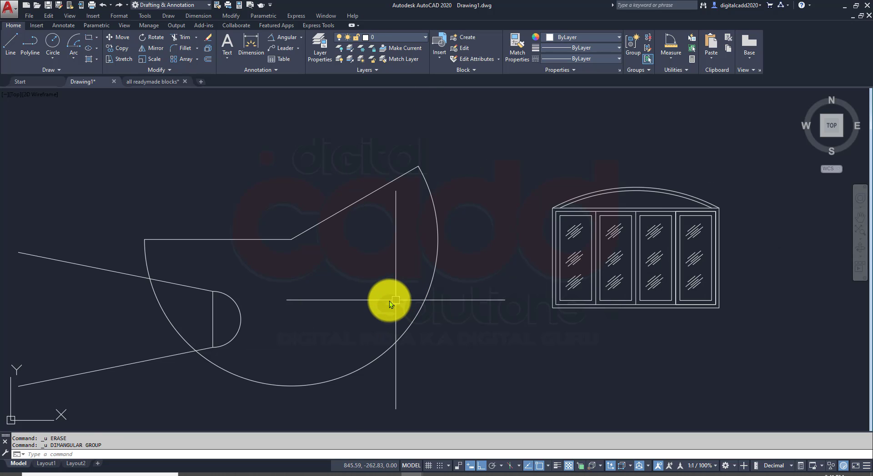
- Undo the trim, the sloping line and the 210° arc, back to the full horizontal line
{"action": "key", "text": "ctrl+z"}
{"action": "key", "text": "ctrl+z"}
{"action": "key", "text": "ctrl+z"}
{"action": "key", "text": "ctrl+z"}
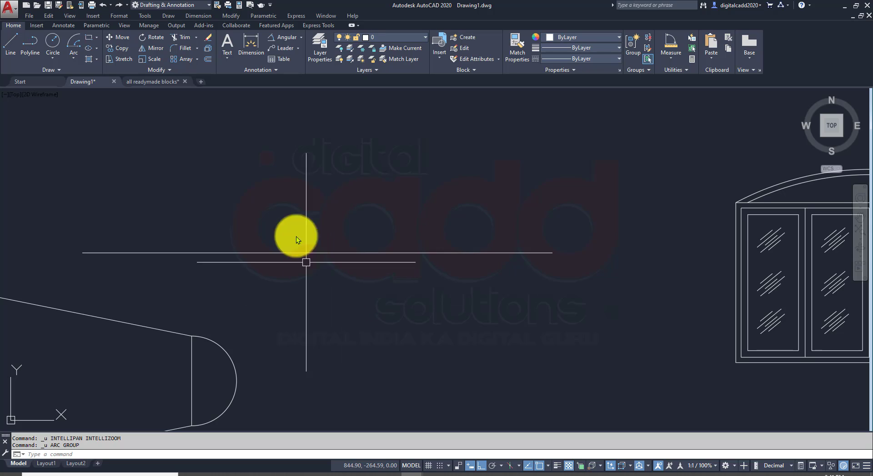
- Draw a Start, Center, Angle arc from the horizontal line's right endpoint, centred on its midpoint, with a 190° included angle
{"action": "left_click", "coordinate": [70, 57]}
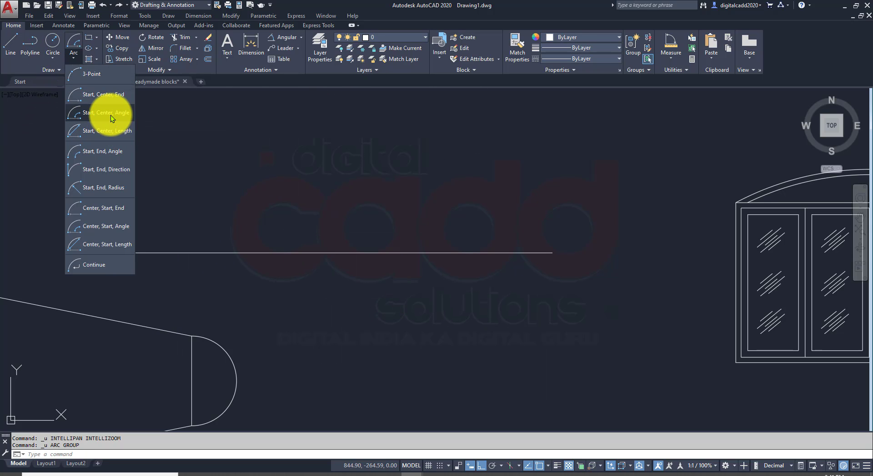
{"action": "left_click", "coordinate": [111, 119]}
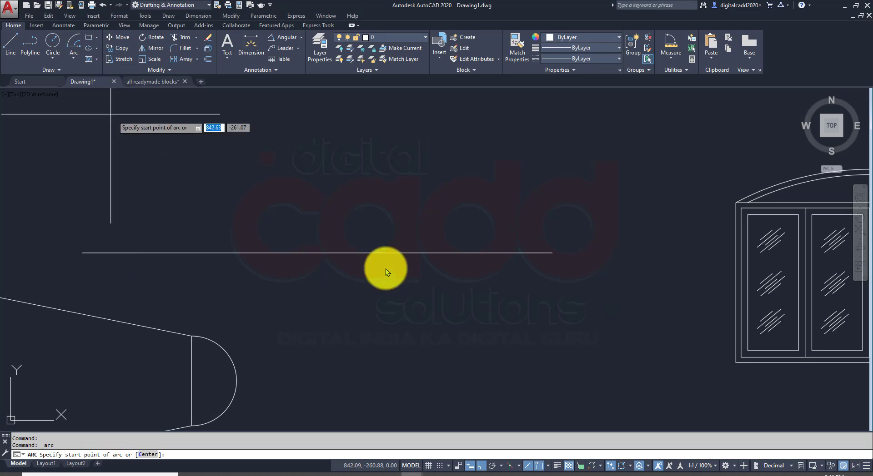
{"action": "left_click", "coordinate": [551, 254]}
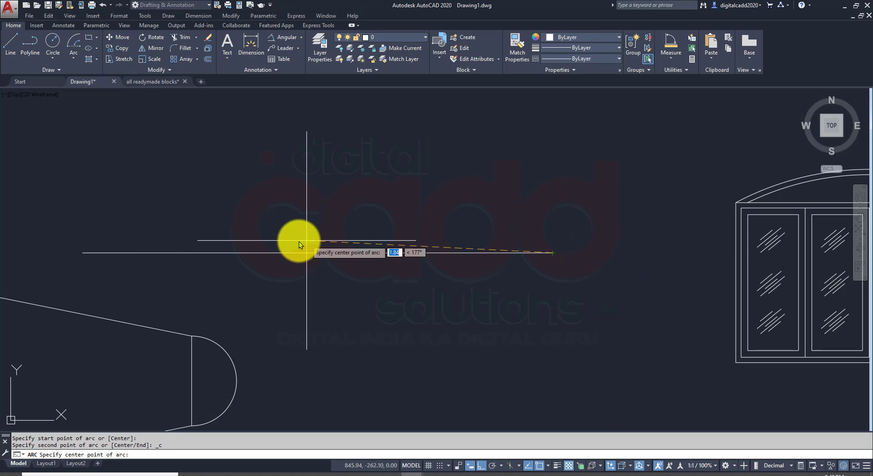
{"action": "left_click", "coordinate": [320, 255]}
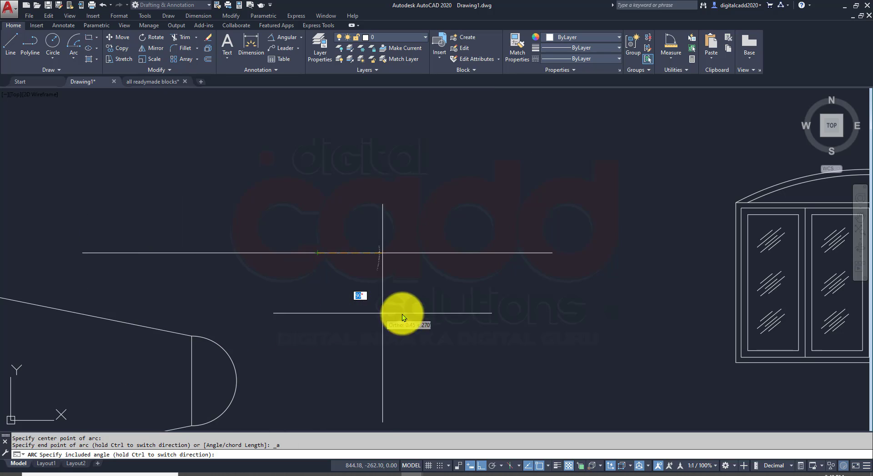
{"action": "scroll", "coordinate": [336, 370], "scroll_direction": "down", "scroll_amount": 5}
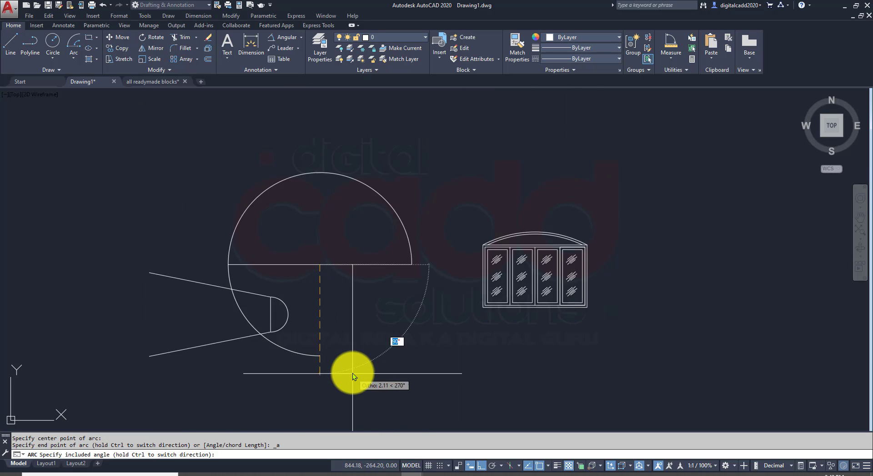
{"action": "scroll", "coordinate": [352, 375], "scroll_direction": "up", "scroll_amount": 2}
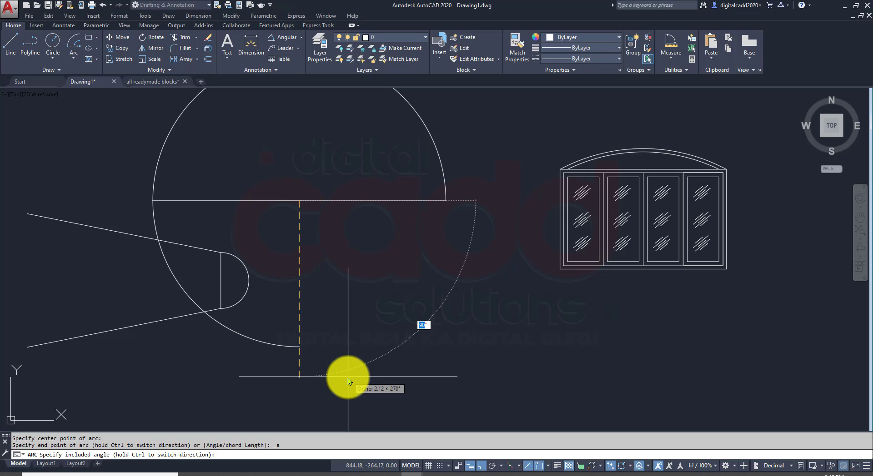
{"action": "type", "text": "190"}
{"action": "key", "text": "Return"}
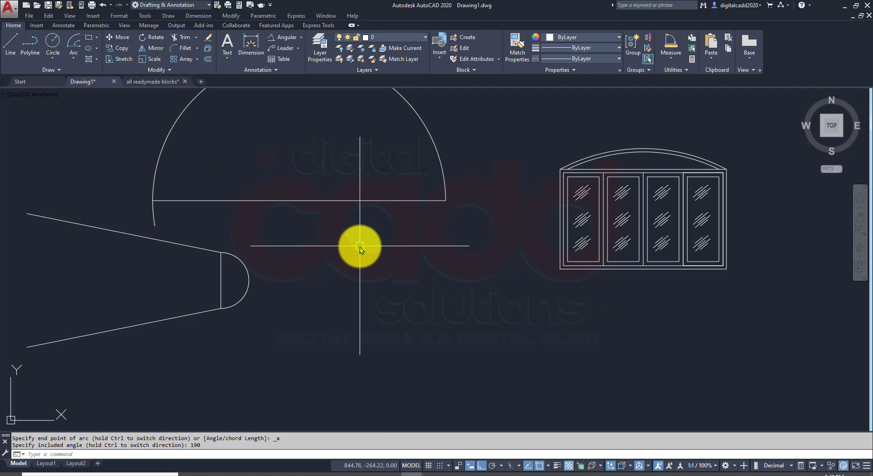
- Undo the 190° arc that starts at the horizontal line's right endpoint
{"action": "middle_click_drag", "start_coordinate": [276, 249], "coordinate": [278, 300]}
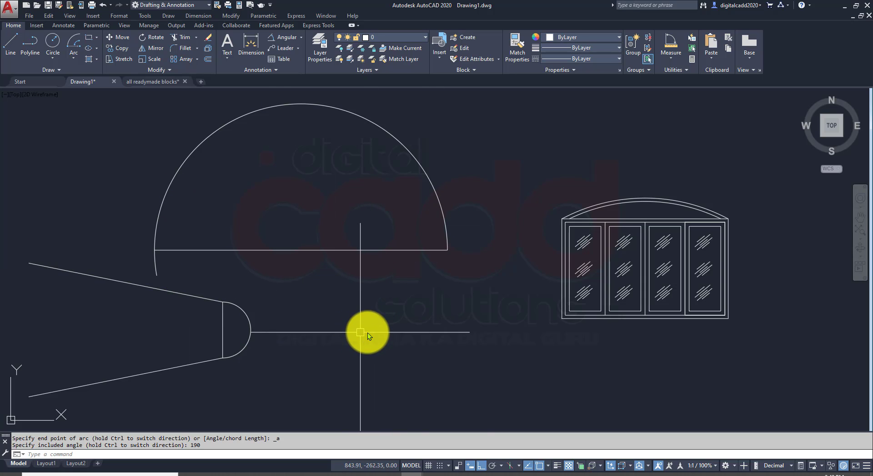
{"action": "scroll", "coordinate": [316, 247], "scroll_direction": "down", "scroll_amount": 2}
{"action": "middle_click_drag", "start_coordinate": [347, 282], "coordinate": [374, 259]}
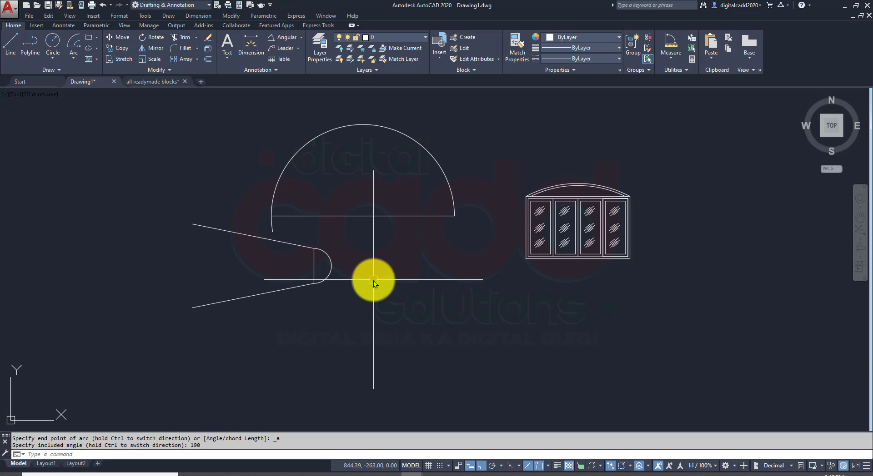
{"action": "scroll", "coordinate": [373, 280], "scroll_direction": "up", "scroll_amount": 2}
{"action": "key", "text": "ctrl+z"}
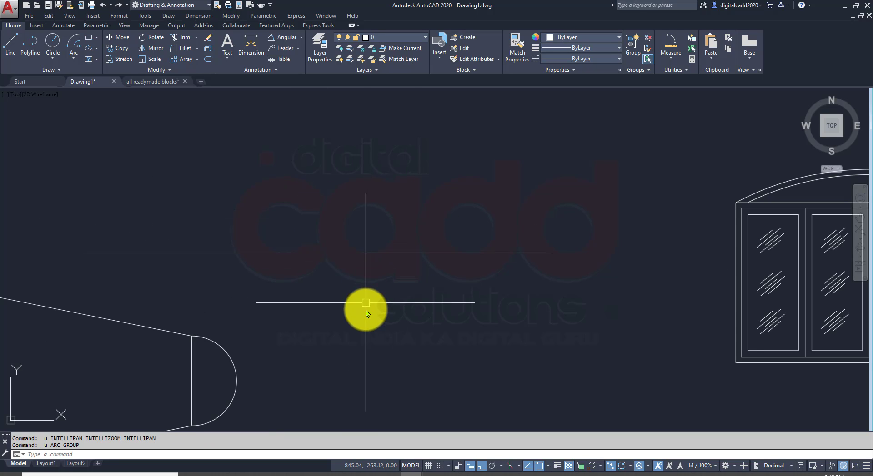
- Draw a Start, Center, Angle arc from the line's left endpoint about its midpoint, entering 190° with the direction switched to run above the line
{"action": "left_click", "coordinate": [74, 55]}
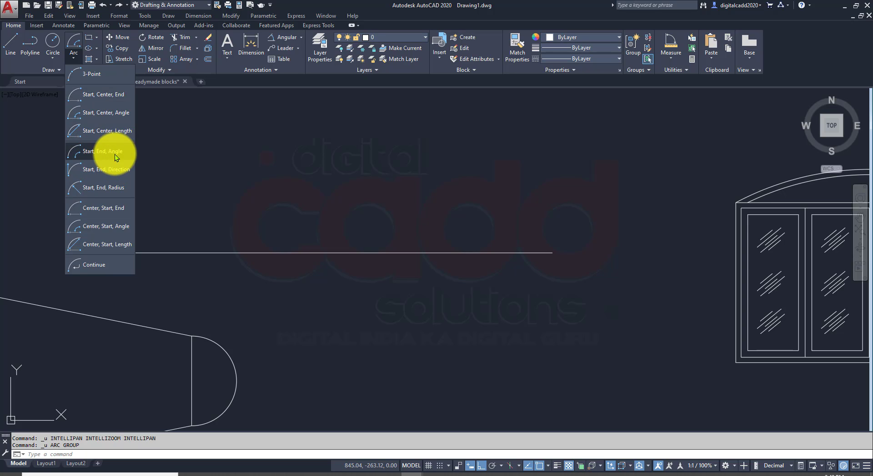
{"action": "left_click", "coordinate": [119, 114]}
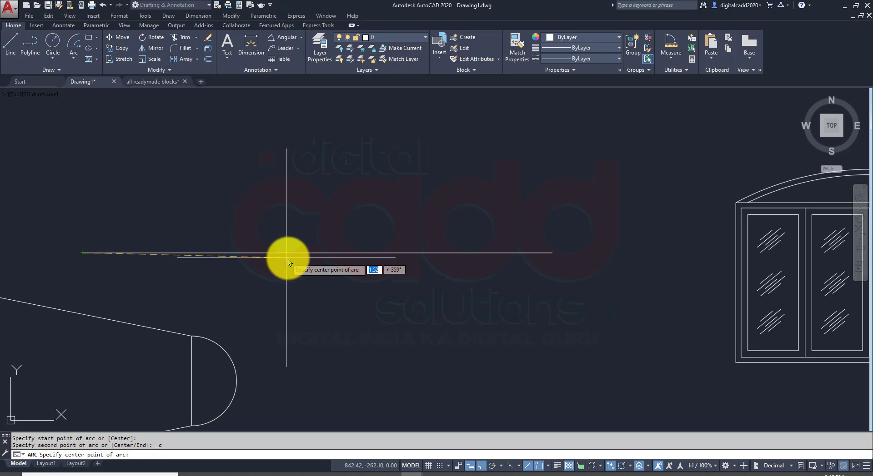
{"action": "left_click", "coordinate": [317, 254]}
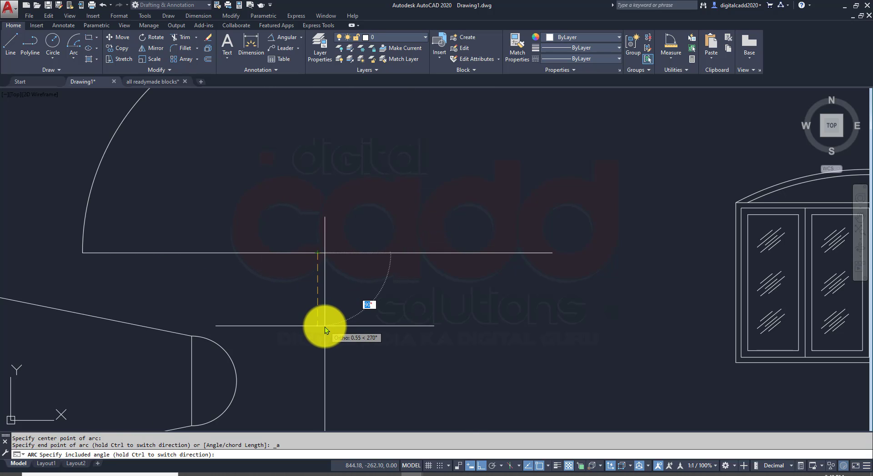
{"action": "scroll", "coordinate": [349, 288], "scroll_direction": "down", "scroll_amount": 3}
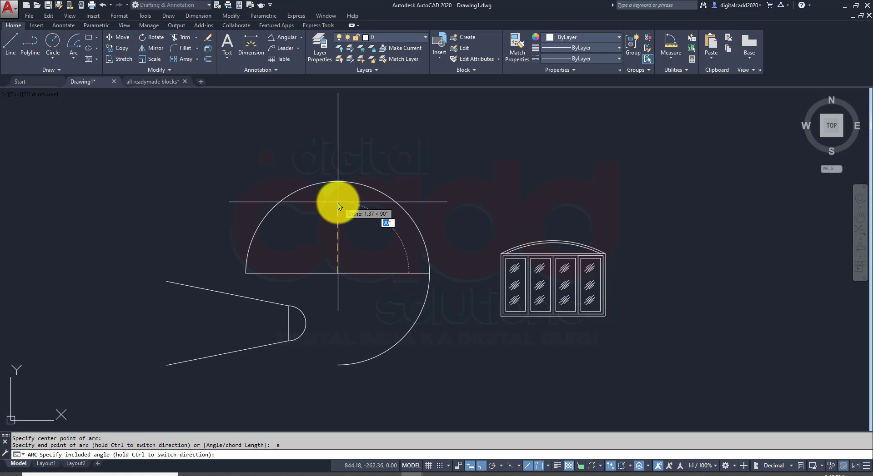
{"action": "type", "text": "190"}
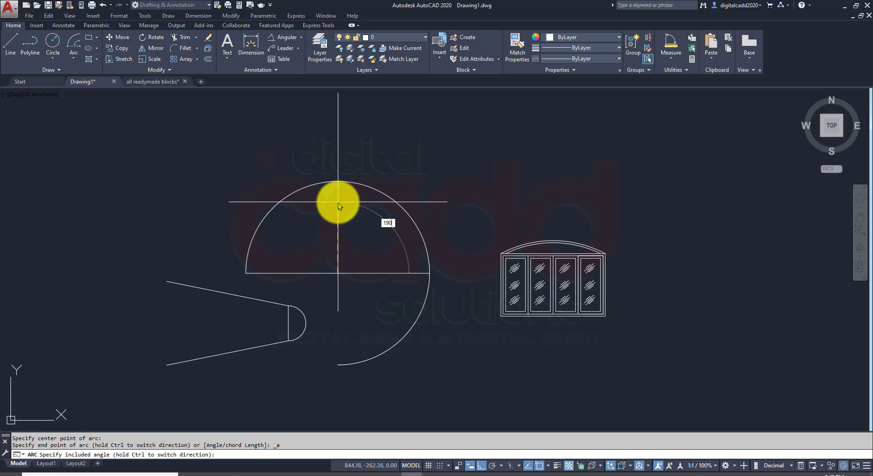
{"action": "key", "text": "Return"}
{"action": "scroll", "coordinate": [345, 208], "scroll_direction": "up", "scroll_amount": 4}
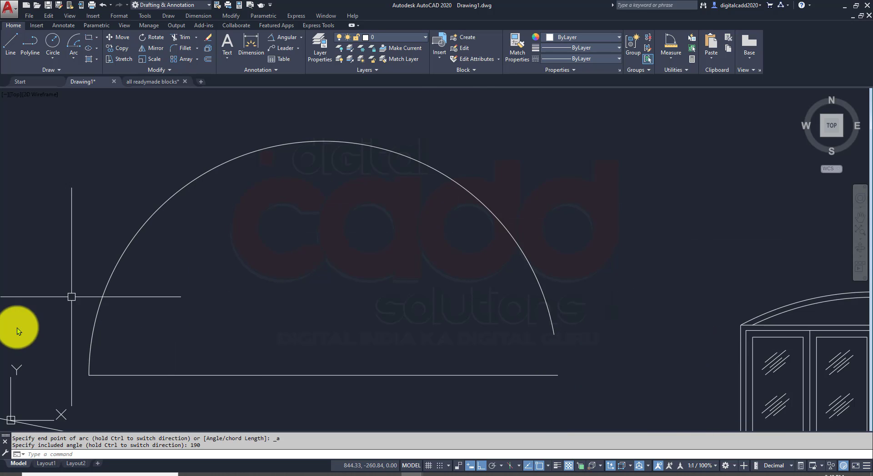
{"action": "middle_click_drag", "start_coordinate": [434, 282], "coordinate": [446, 250]}
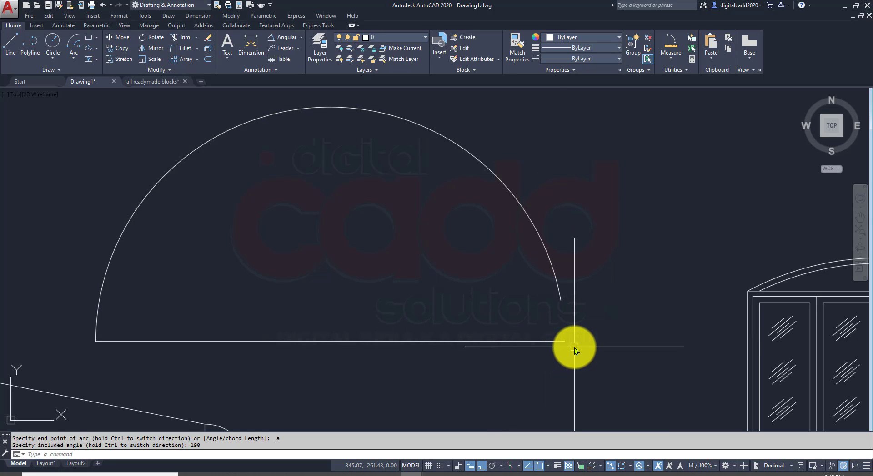
- Draw a line from the midpoint of the horizontal line to the free right end of the arc
{"action": "type", "text": "l"}
{"action": "key", "text": "Return"}
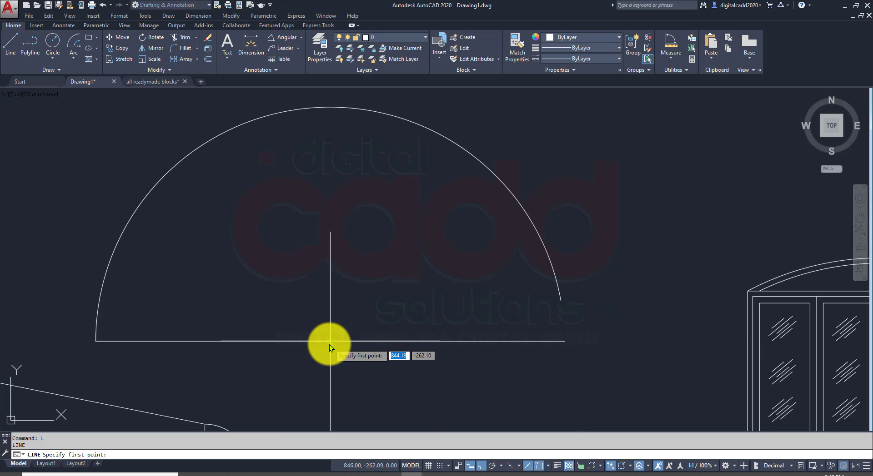
{"action": "left_click", "coordinate": [330, 341]}
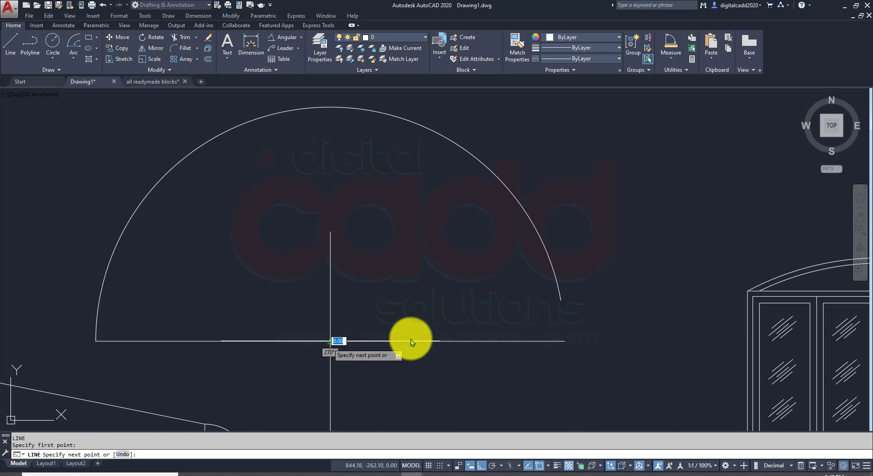
{"action": "left_click", "coordinate": [560, 300]}
{"action": "key", "text": "Return"}
- Measure the angle between the sloping line and the right half of the horizontal line
{"action": "left_click", "coordinate": [676, 57]}
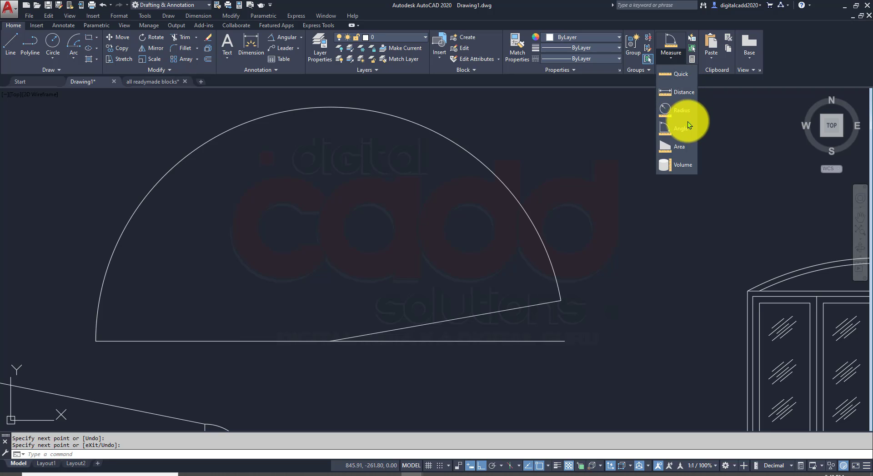
{"action": "left_click", "coordinate": [502, 341]}
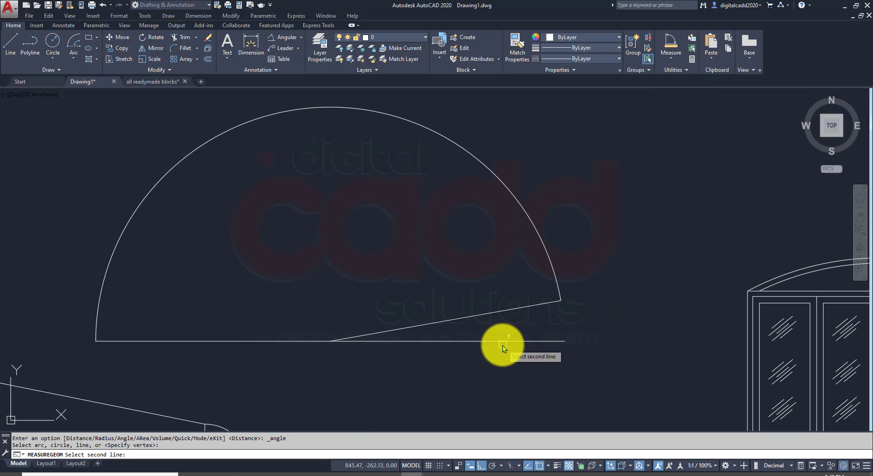
- Measure the angle between the slanted line and the horizontal base line of the arc figure, ending the measurement
{"action": "left_click", "coordinate": [505, 312]}
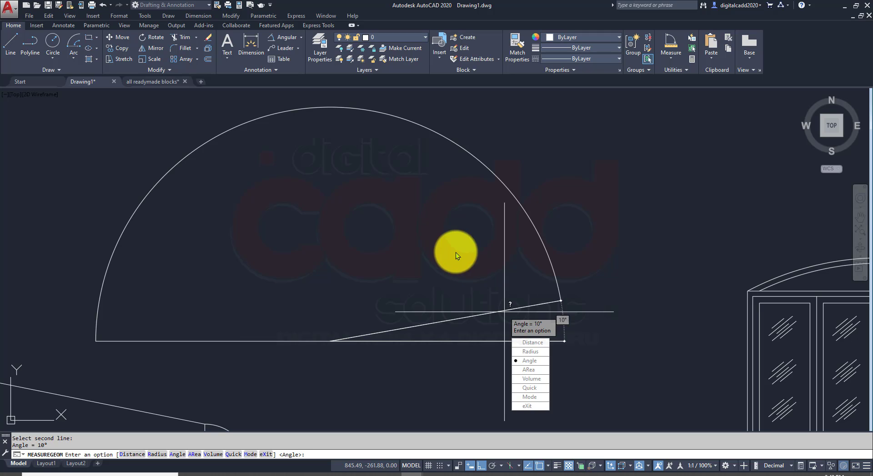
{"action": "key", "text": "Escape"}
{"action": "scroll", "coordinate": [323, 242], "scroll_direction": "down", "scroll_amount": 4}
{"action": "middle_click_drag", "start_coordinate": [371, 341], "coordinate": [331, 282]}
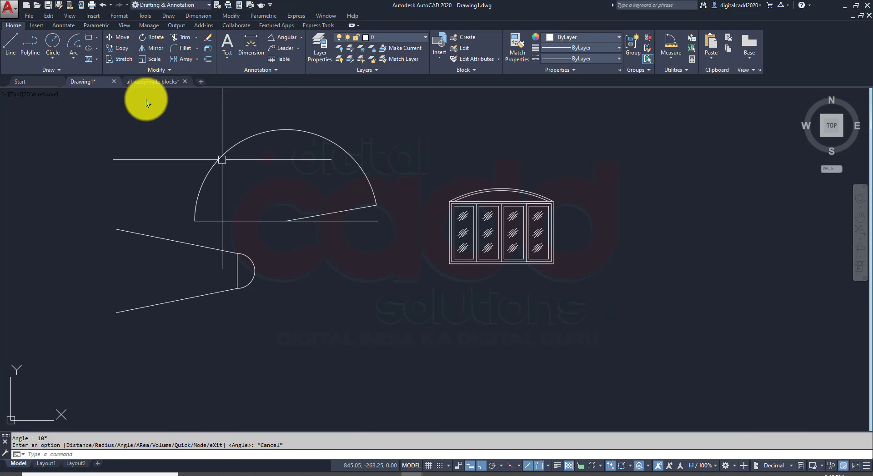
{"action": "left_click", "coordinate": [73, 58]}
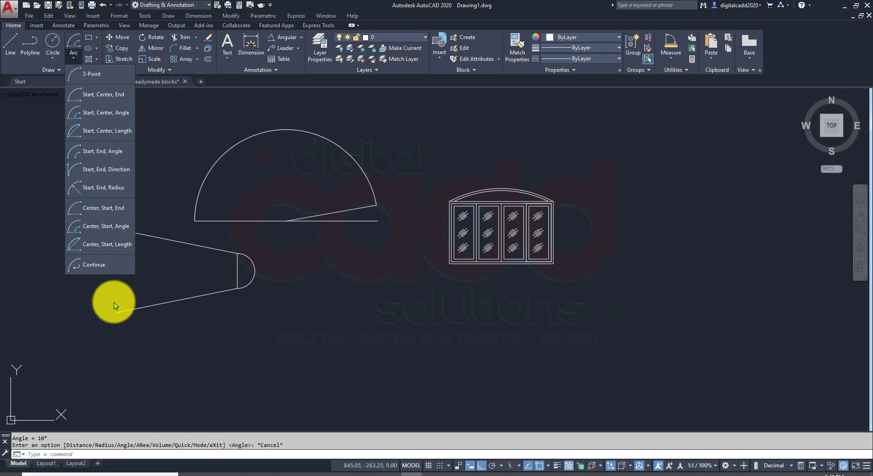
{"action": "left_click", "coordinate": [105, 266]}
{"action": "scroll", "coordinate": [287, 272], "scroll_direction": "down", "scroll_amount": 3}
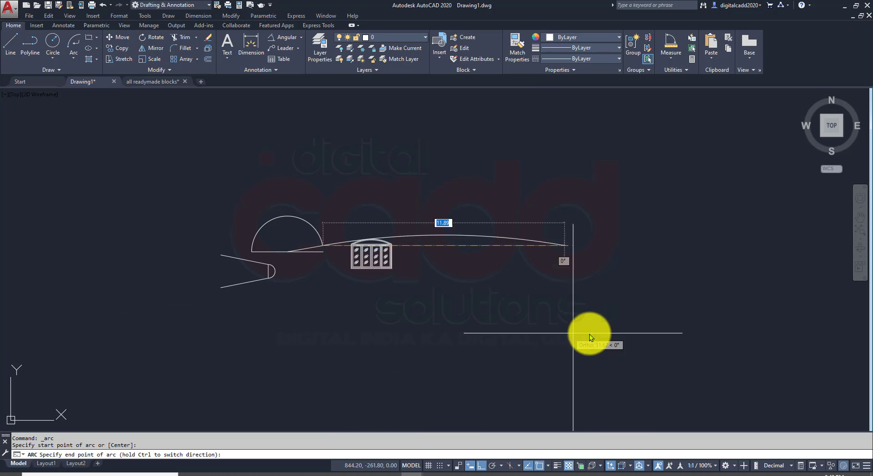
{"action": "key", "text": "Escape"}
{"action": "middle_click_drag", "start_coordinate": [560, 269], "coordinate": [466, 269]}
- Draw a large three-point arc in the empty area beside the window block
{"action": "left_click", "coordinate": [73, 58]}
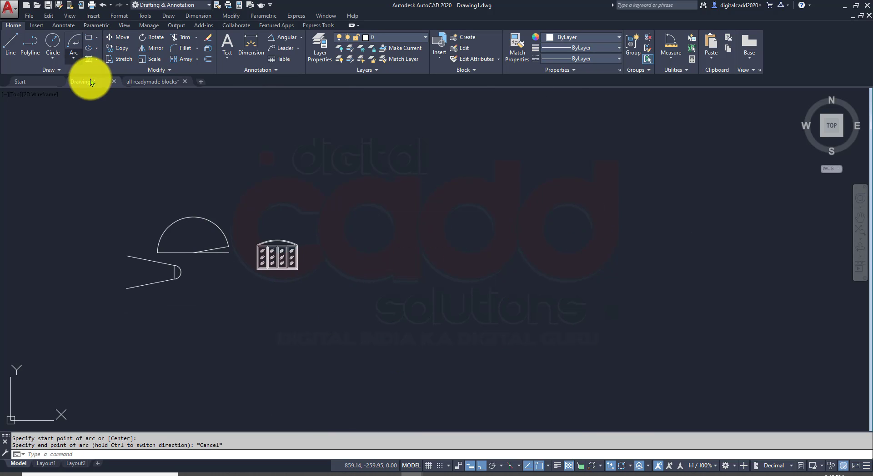
{"action": "left_click", "coordinate": [103, 74]}
{"action": "left_click", "coordinate": [363, 186]}
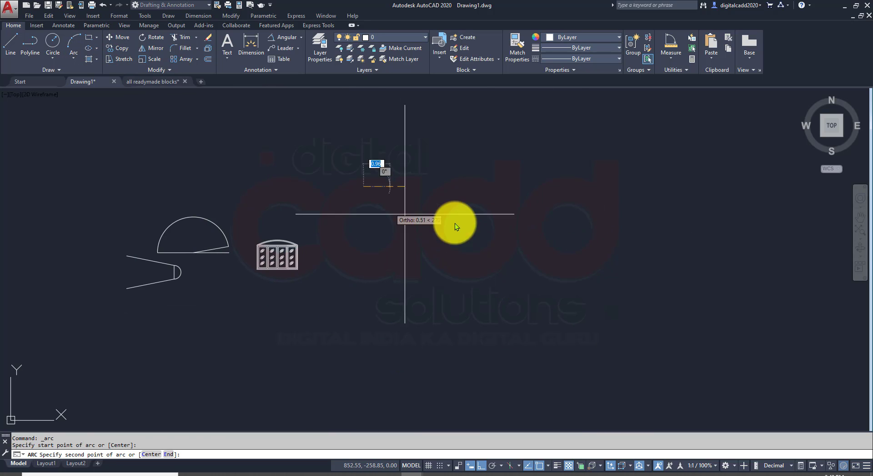
{"action": "left_click", "coordinate": [553, 203]}
{"action": "left_click", "coordinate": [533, 274]}
{"action": "middle_click_drag", "start_coordinate": [547, 316], "coordinate": [422, 259]}
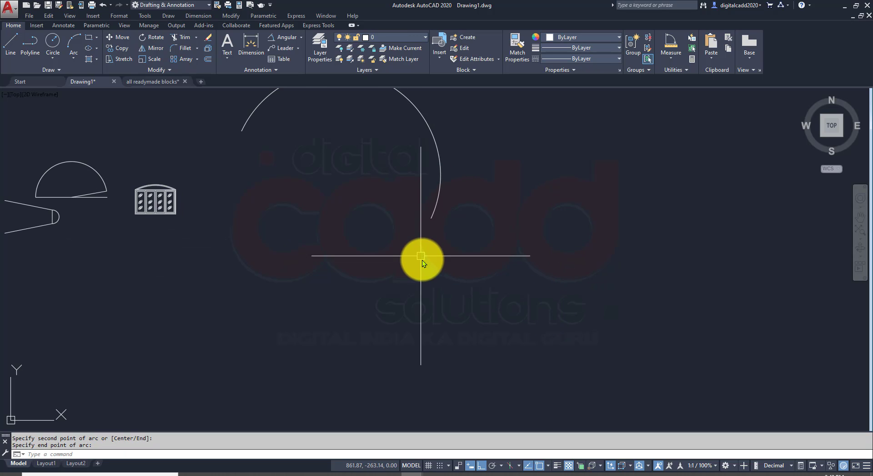
- Extend the arc's end with three tangent continuation arcs, forming a wave and a long downward curve, and turn ortho off
{"action": "key", "text": "Return"}
{"action": "key", "text": "Return"}
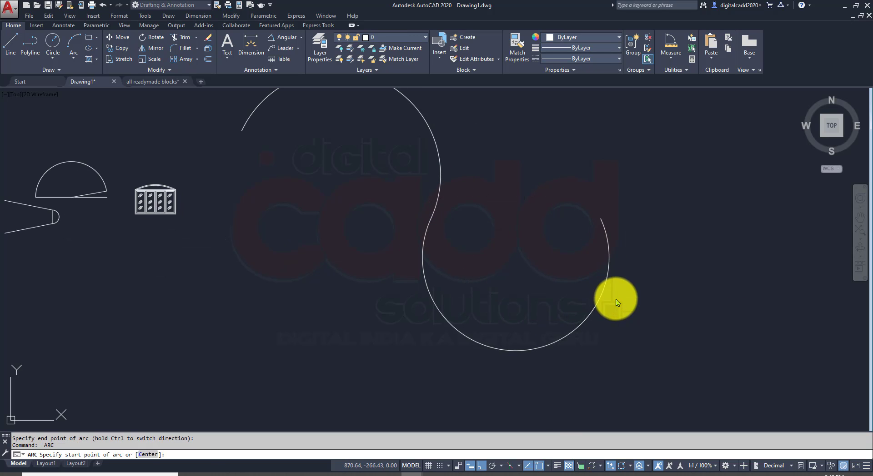
{"action": "left_click", "coordinate": [760, 256]}
{"action": "scroll", "coordinate": [454, 350], "scroll_direction": "down", "scroll_amount": 6}
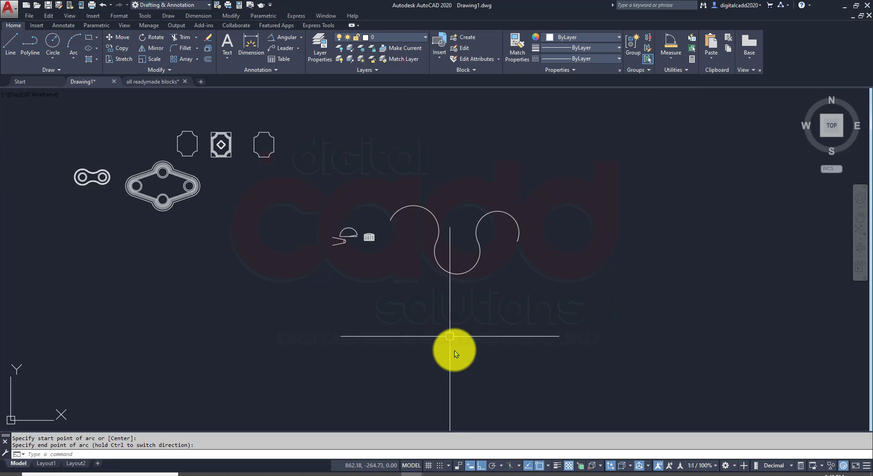
{"action": "key", "text": "Return"}
{"action": "key", "text": "Return"}
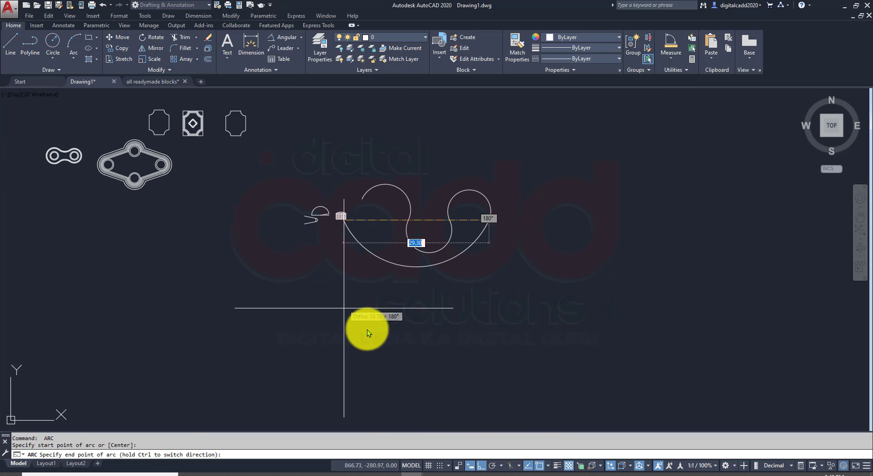
{"action": "left_click", "coordinate": [480, 361]}
{"action": "key", "text": "F8"}
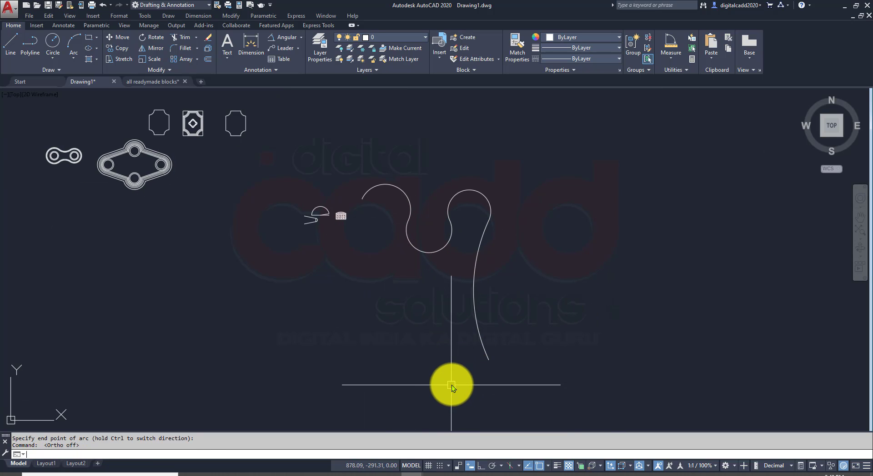
- Continue the curve with two freehand tangent arcs, one rounding the bottom and one sweeping up toward the opposite side
{"action": "key", "text": "Return"}
{"action": "key", "text": "Return"}
{"action": "left_click", "coordinate": [379, 398]}
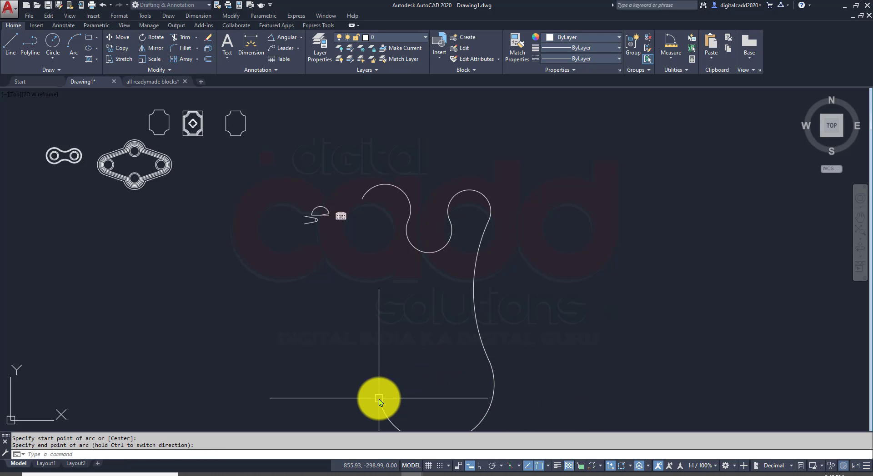
{"action": "key", "text": "Return"}
{"action": "key", "text": "Return"}
{"action": "left_click", "coordinate": [303, 339]}
- Add a large tangent arc around the small figures and a short one ending on the first arc's start point, closing the outline
{"action": "key", "text": "Return"}
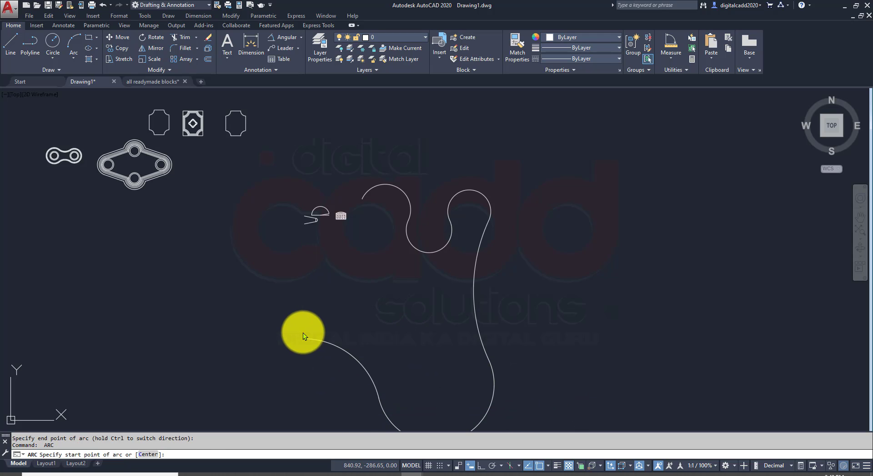
{"action": "key", "text": "Return"}
{"action": "left_click", "coordinate": [318, 190]}
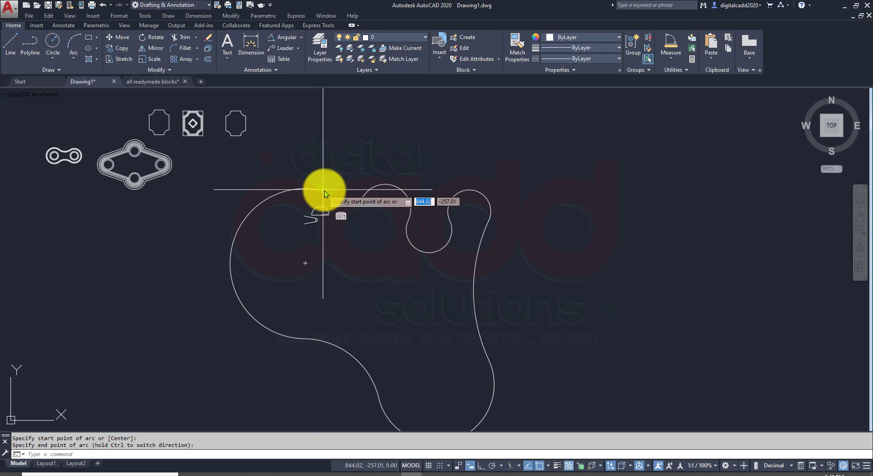
{"action": "key", "text": "Return"}
{"action": "key", "text": "Return"}
{"action": "left_click", "coordinate": [362, 199]}
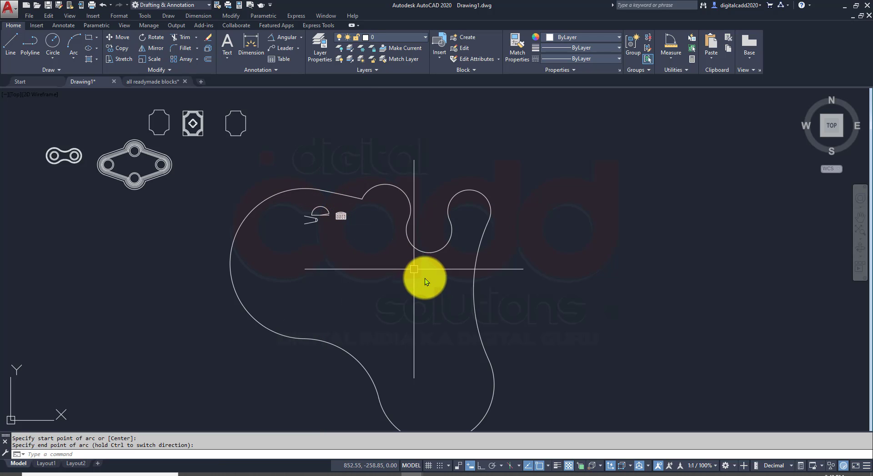
{"action": "middle_click_drag", "start_coordinate": [447, 316], "coordinate": [520, 272]}
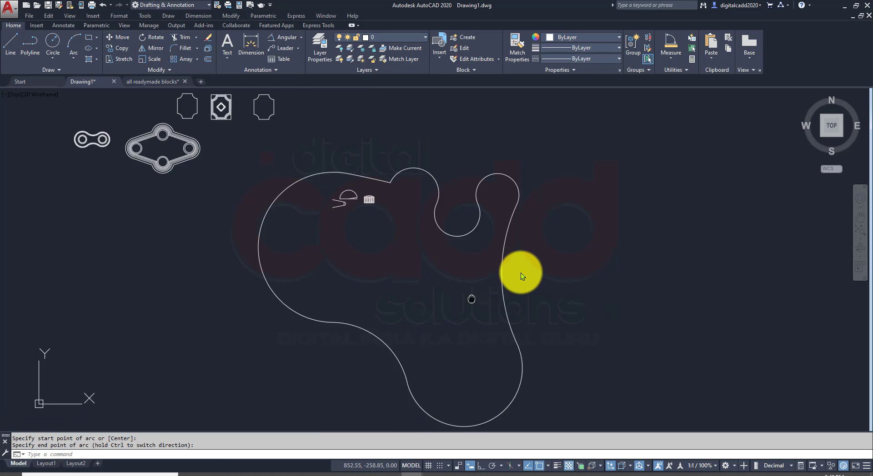
- Erase the semicircular figure, the tapered lines with their arc, and the window block inside the curved outline
{"action": "left_click", "coordinate": [370, 115]}
{"action": "key", "text": "Escape"}
{"action": "scroll", "coordinate": [376, 172], "scroll_direction": "up", "scroll_amount": 4}
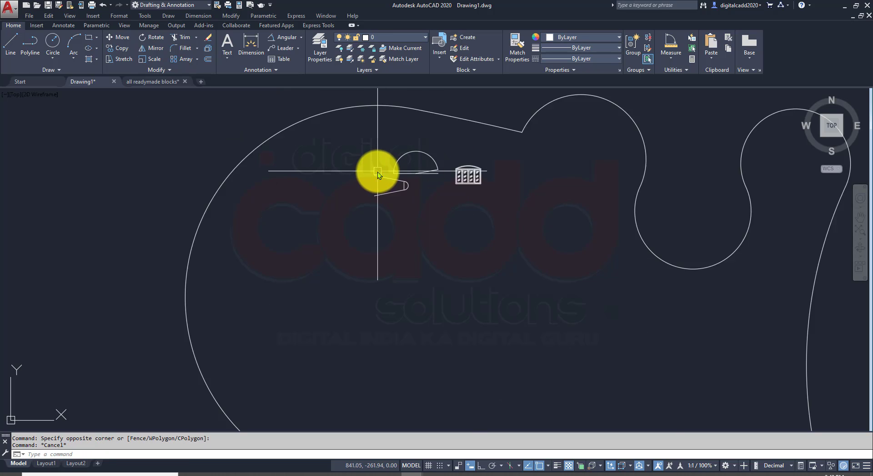
{"action": "left_click", "coordinate": [571, 151]}
{"action": "left_click", "coordinate": [387, 230]}
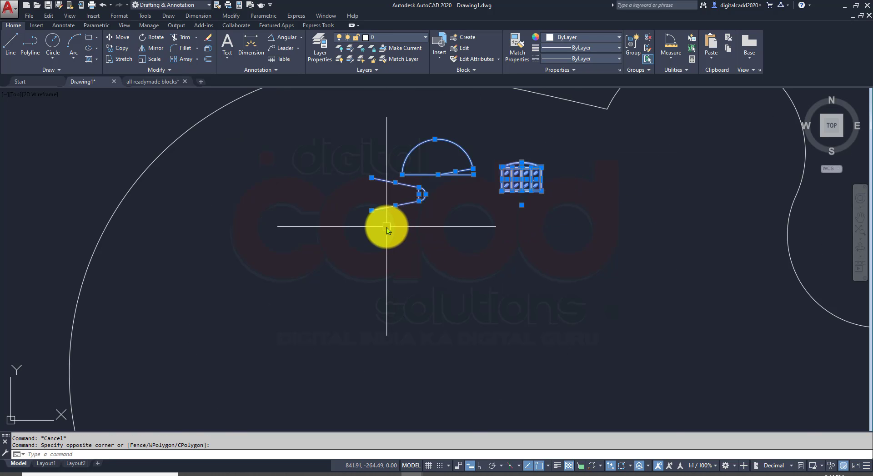
{"action": "key", "text": "Delete"}
{"action": "scroll", "coordinate": [403, 217], "scroll_direction": "down", "scroll_amount": 4}
{"action": "middle_click_drag", "start_coordinate": [418, 306], "coordinate": [394, 308]}
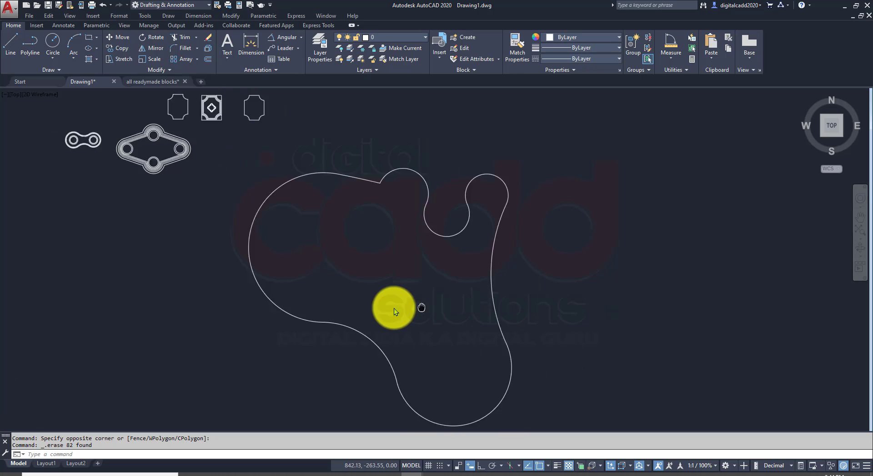
- Delete the short, nearly straight arc that closes the upper gap of the outline
{"action": "scroll", "coordinate": [325, 176], "scroll_direction": "up", "scroll_amount": 2}
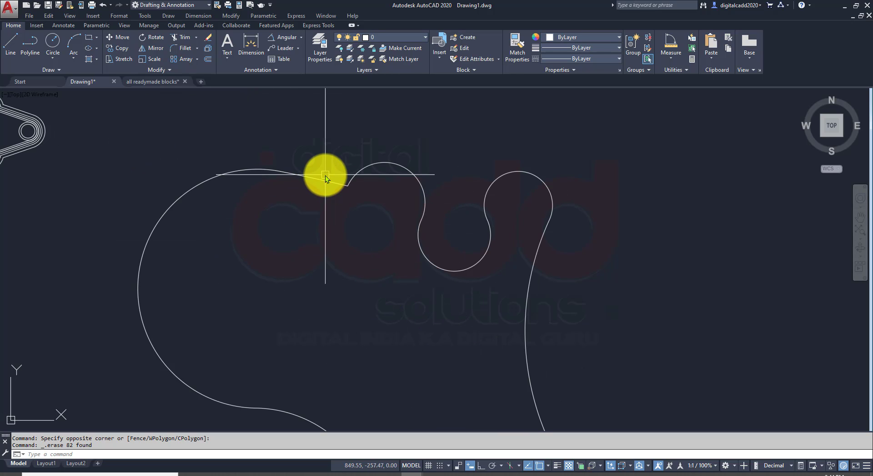
{"action": "left_click", "coordinate": [325, 175]}
{"action": "key", "text": "Delete"}
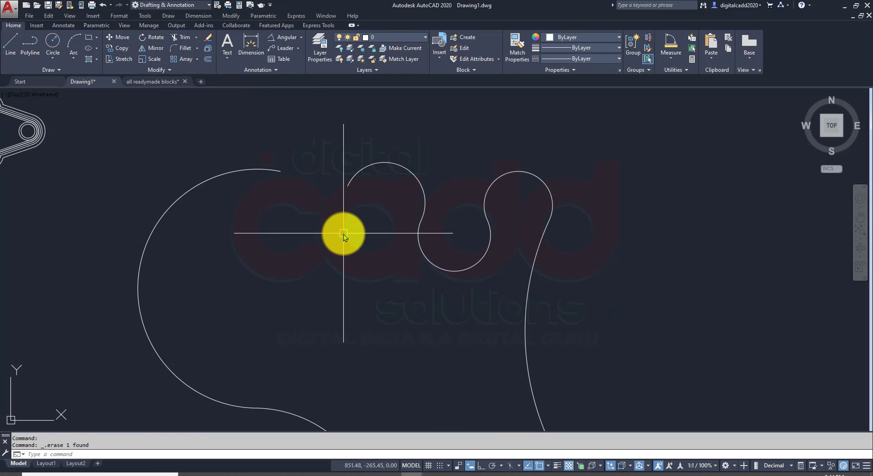
{"action": "key", "text": "space"}
{"action": "key", "text": "space"}
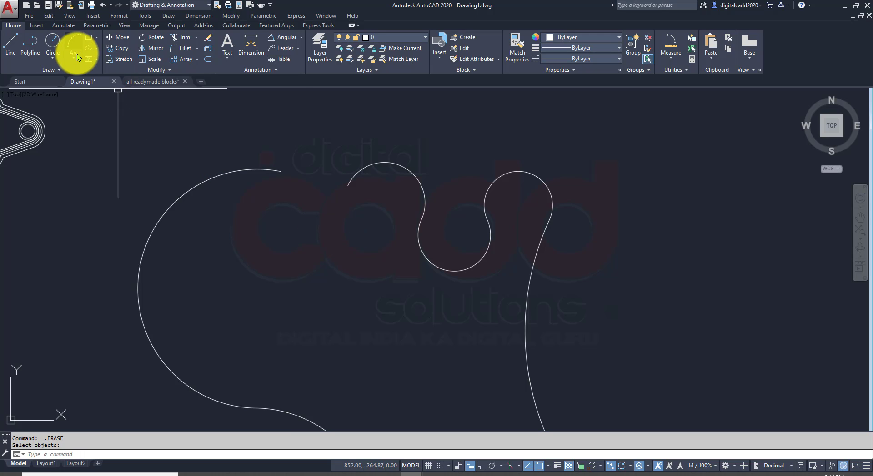
- Fill the gap with two continuation arcs from the first arc's start, ending at the large arc's free end
{"action": "left_click", "coordinate": [77, 53]}
{"action": "left_click", "coordinate": [110, 260]}
{"action": "left_click", "coordinate": [348, 186]}
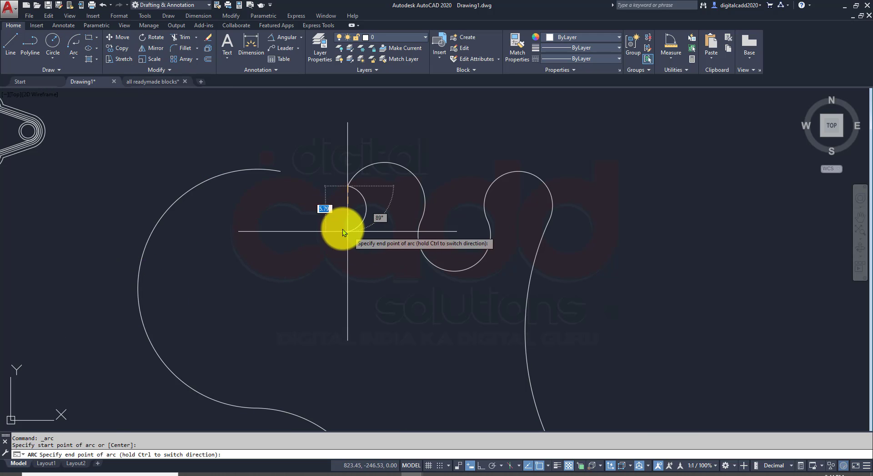
{"action": "key", "text": "space"}
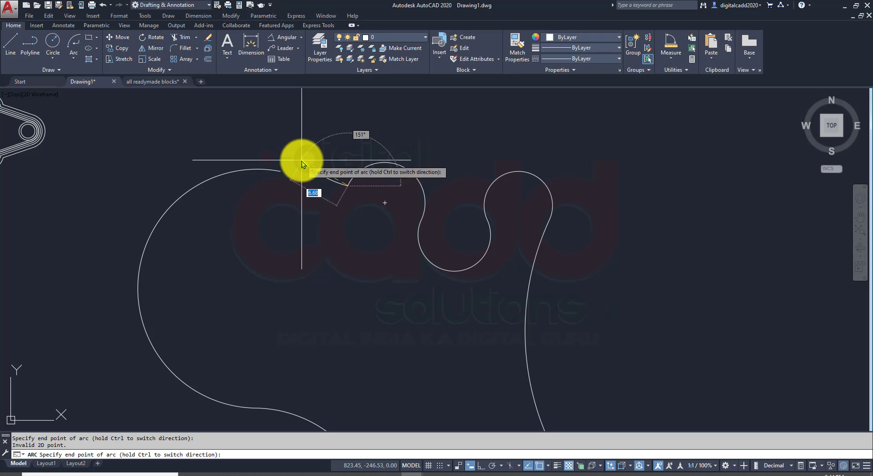
{"action": "left_click", "coordinate": [307, 132]}
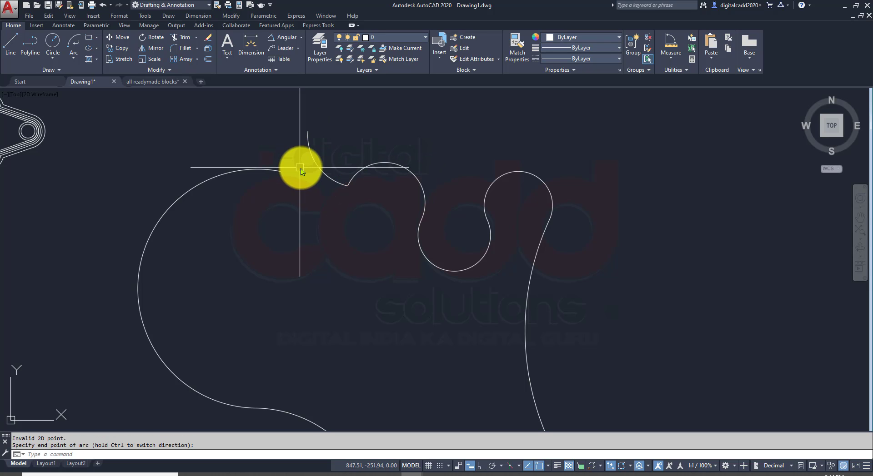
{"action": "key", "text": "Return"}
{"action": "key", "text": "Return"}
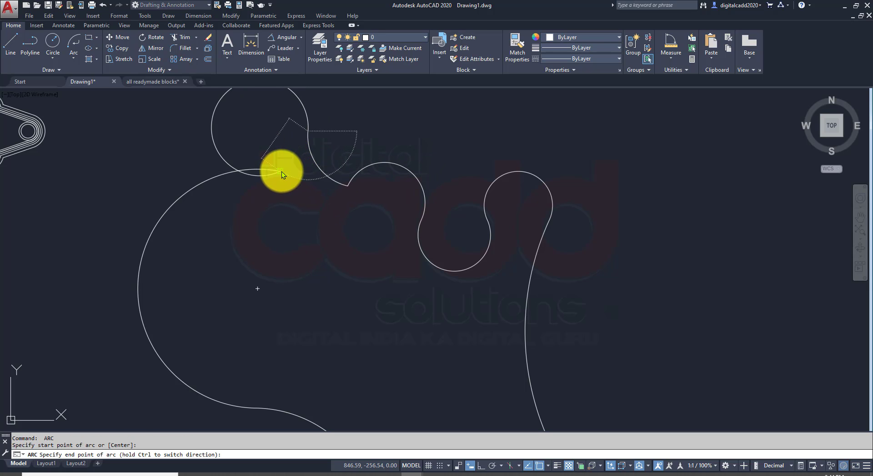
{"action": "left_click", "coordinate": [282, 171]}
- Trim the overlapping ends where the new round arc crosses the large arc
{"action": "scroll", "coordinate": [252, 165], "scroll_direction": "up", "scroll_amount": 2}
{"action": "type", "text": "TR"}
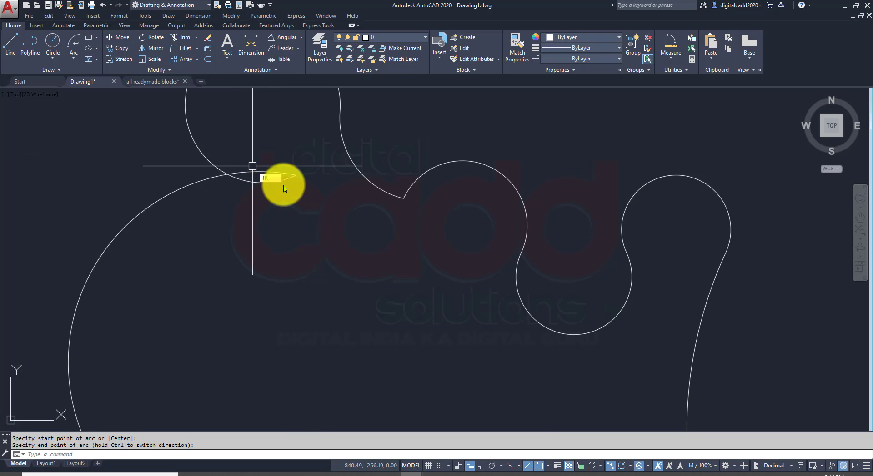
{"action": "key", "text": "Return"}
{"action": "scroll", "coordinate": [268, 237], "scroll_direction": "down", "scroll_amount": 5}
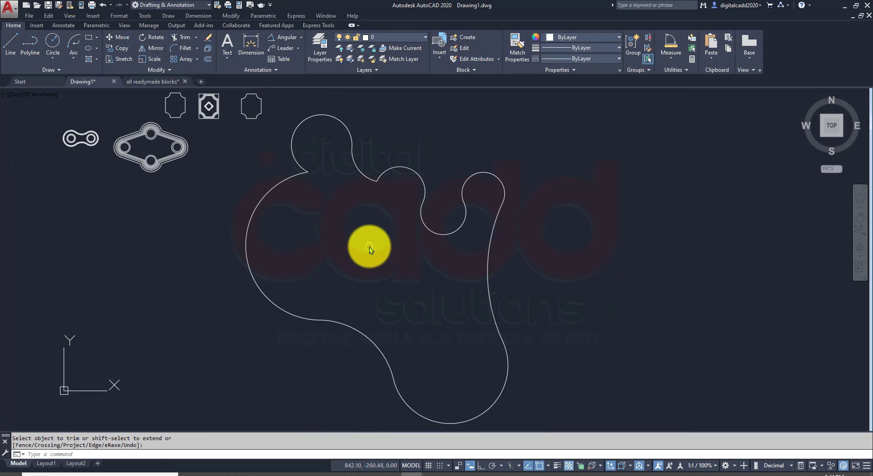
{"action": "middle_click_drag", "start_coordinate": [369, 247], "coordinate": [364, 243]}
{"action": "mouse_move", "coordinate": [457, 353]}
{"action": "middle_mouse_down"}
{"action": "mouse_move", "coordinate": [350, 331]}
{"action": "mouse_move", "coordinate": [373, 342]}
{"action": "mouse_move", "coordinate": [400, 338]}
{"action": "middle_mouse_up"}
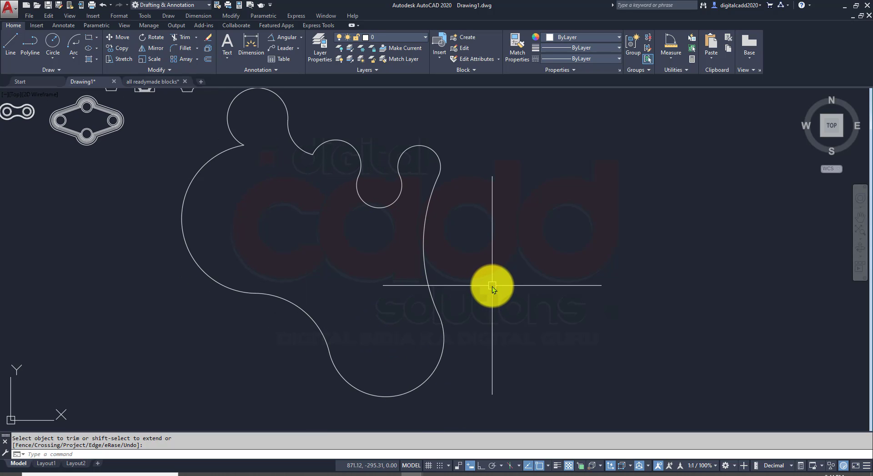
- Join all arcs of the closed outline into a single object
{"action": "key", "text": "Escape"}
{"action": "type", "text": "j"}
{"action": "key", "text": "Return"}
{"action": "left_click", "coordinate": [496, 130]}
{"action": "left_click", "coordinate": [159, 353]}
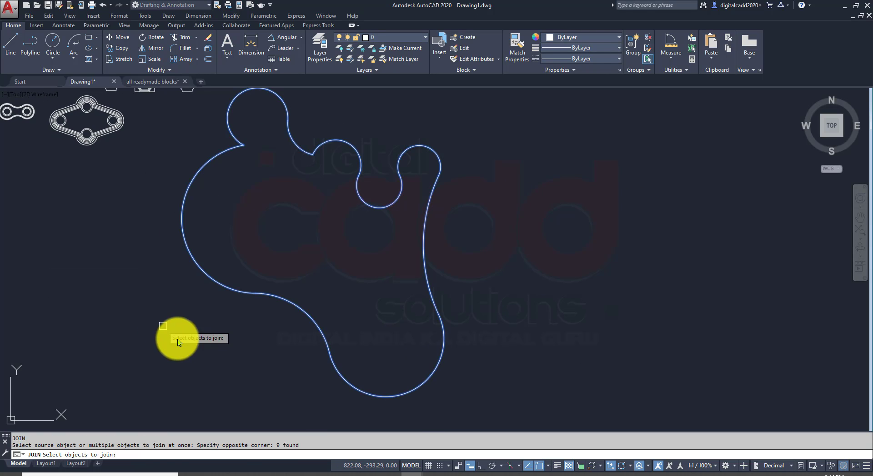
{"action": "key", "text": "Return"}
- Offset the joined outline outward by a distance of 1
{"action": "type", "text": "o"}
{"action": "key", "text": "Return"}
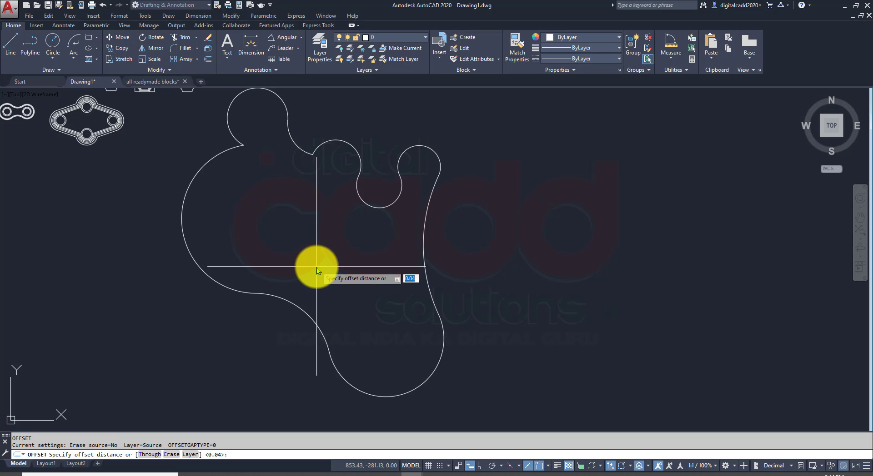
{"action": "key", "text": "Return"}
{"action": "left_click", "coordinate": [349, 147]}
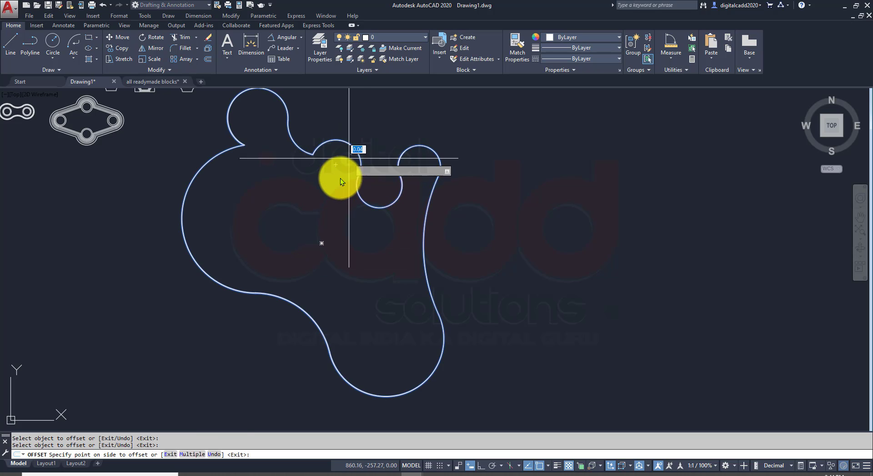
{"action": "scroll", "coordinate": [362, 162], "scroll_direction": "up", "scroll_amount": 3}
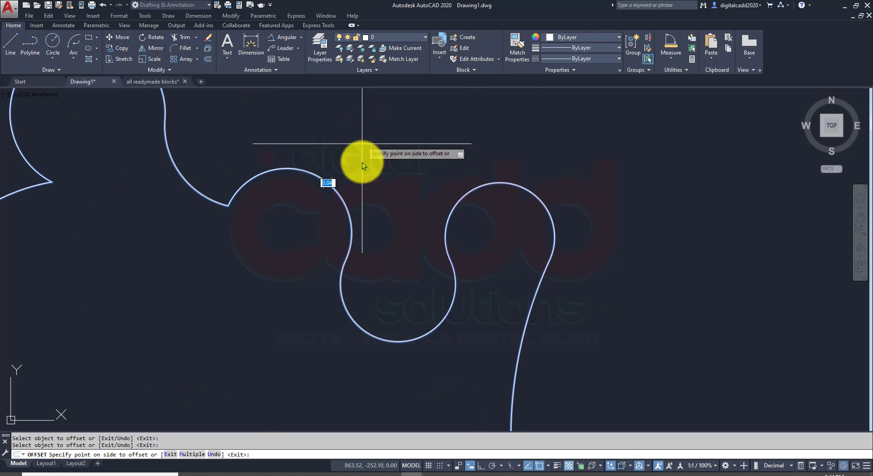
{"action": "scroll", "coordinate": [282, 192], "scroll_direction": "up", "scroll_amount": 4}
{"action": "middle_click_drag", "start_coordinate": [364, 162], "coordinate": [274, 283]}
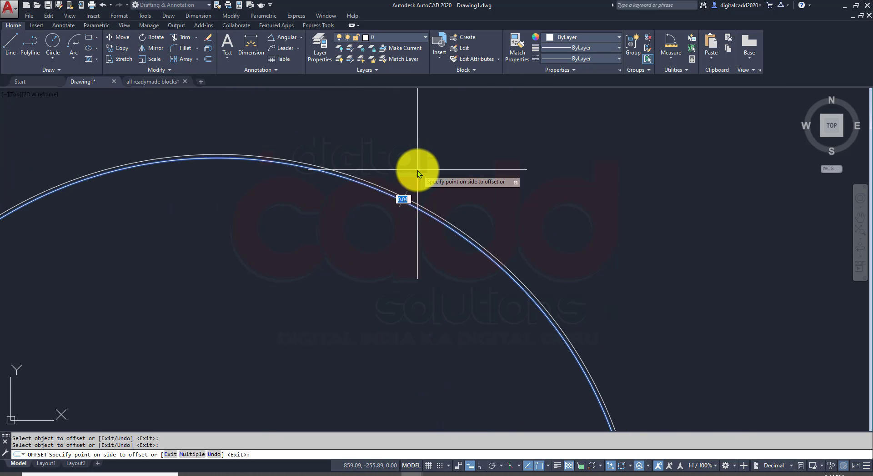
{"action": "type", "text": "1"}
{"action": "key", "text": "Return"}
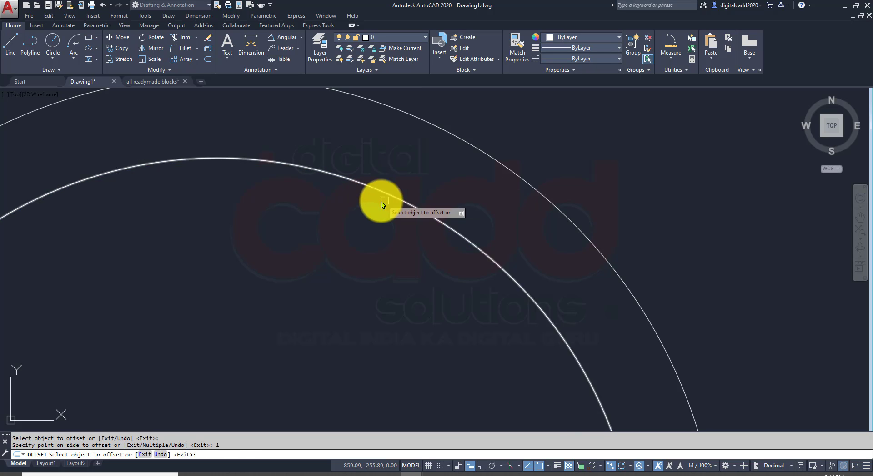
- Fill the inside of the inner outline with a gradient from Blue to light blue 173,221,247
{"action": "scroll", "coordinate": [381, 200], "scroll_direction": "down", "scroll_amount": 4}
{"action": "mouse_move", "coordinate": [363, 302]}
{"action": "middle_mouse_down"}
{"action": "mouse_move", "coordinate": [354, 225]}
{"action": "mouse_move", "coordinate": [381, 285]}
{"action": "middle_mouse_up"}
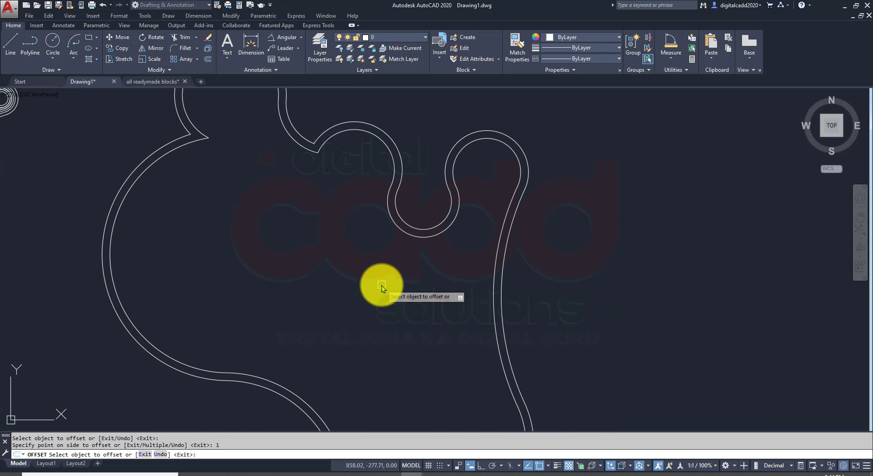
{"action": "scroll", "coordinate": [353, 245], "scroll_direction": "down", "scroll_amount": 3}
{"action": "key", "text": "Return"}
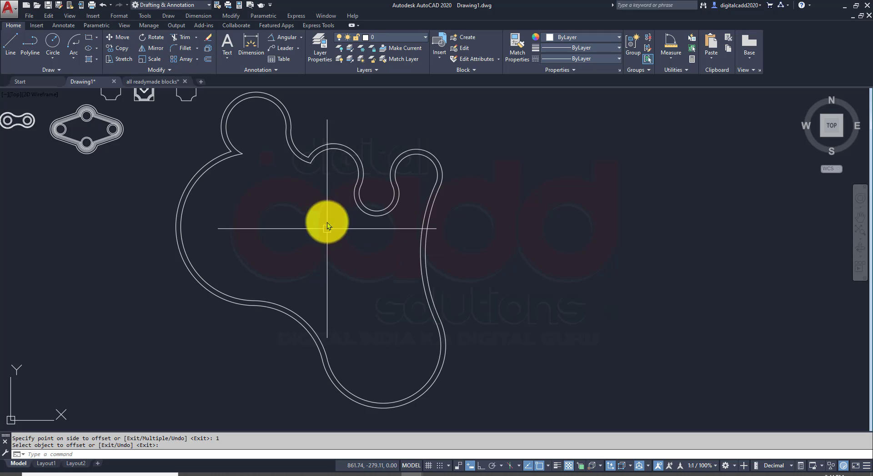
{"action": "middle_click_drag", "start_coordinate": [374, 269], "coordinate": [245, 259]}
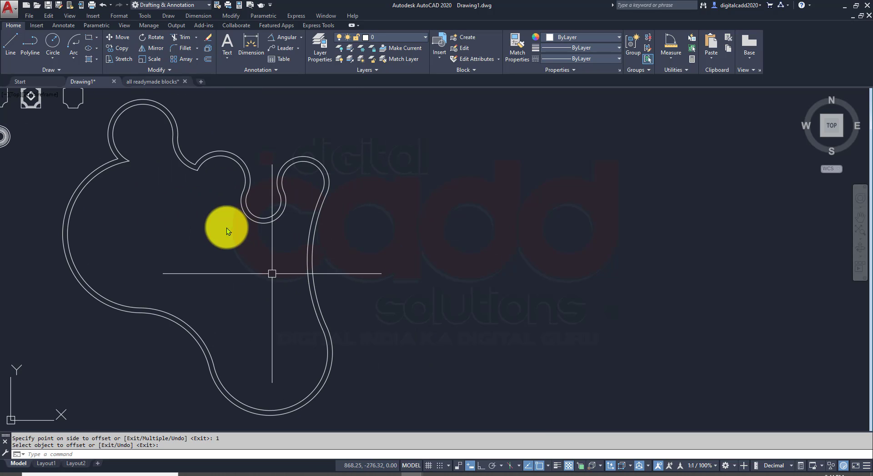
{"action": "mouse_move", "coordinate": [172, 293]}
{"action": "middle_mouse_down"}
{"action": "mouse_move", "coordinate": [283, 253]}
{"action": "mouse_move", "coordinate": [216, 212]}
{"action": "middle_mouse_up"}
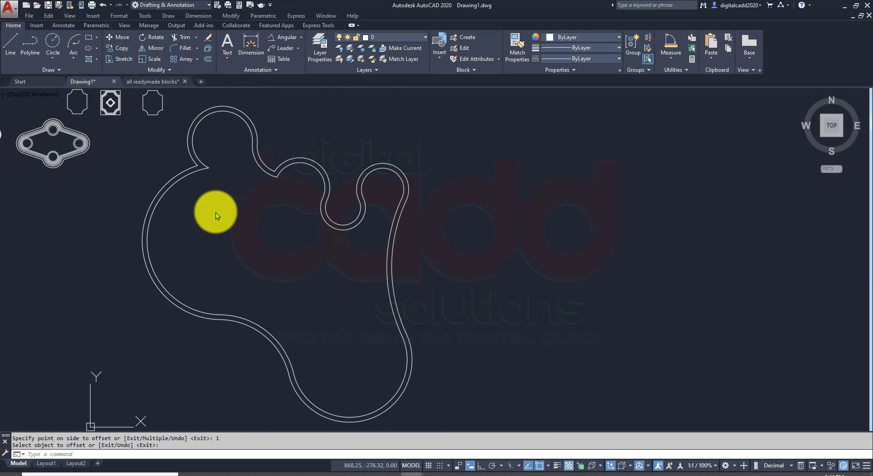
{"action": "left_click", "coordinate": [97, 59]}
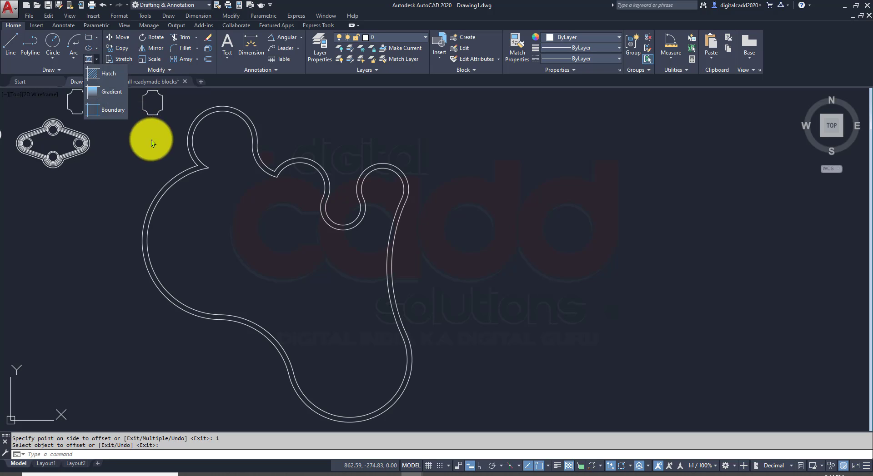
{"action": "left_click", "coordinate": [103, 90]}
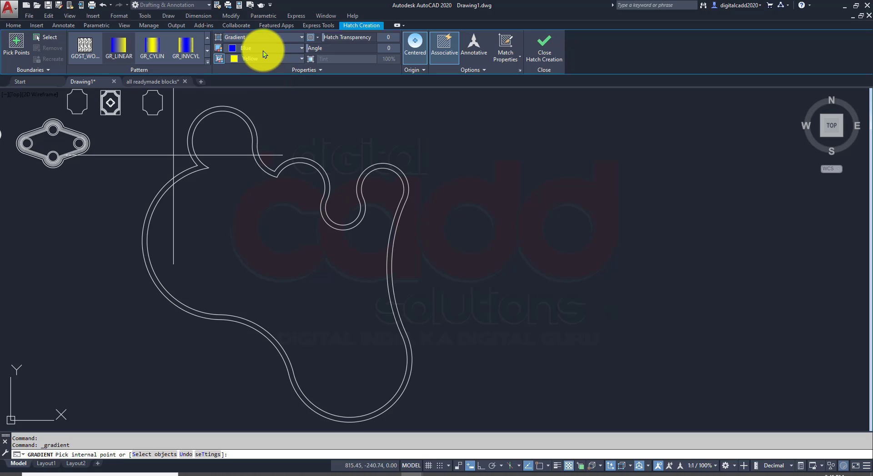
{"action": "left_click", "coordinate": [261, 57]}
{"action": "left_click", "coordinate": [285, 107]}
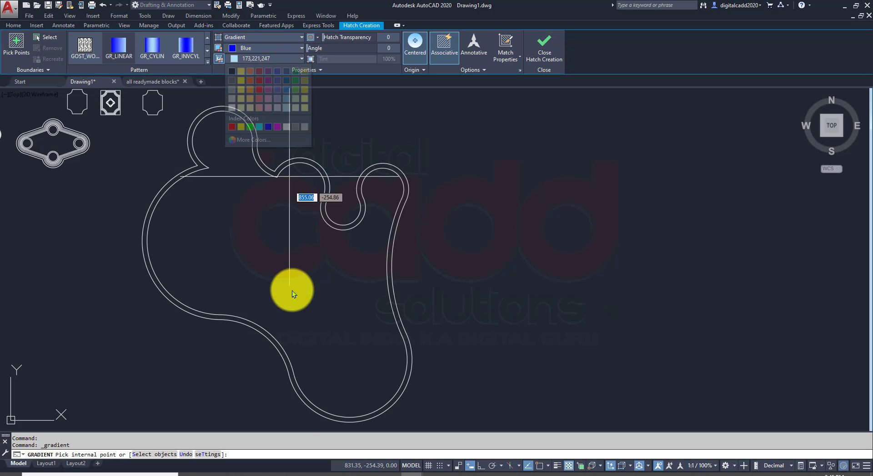
{"action": "left_click", "coordinate": [317, 315]}
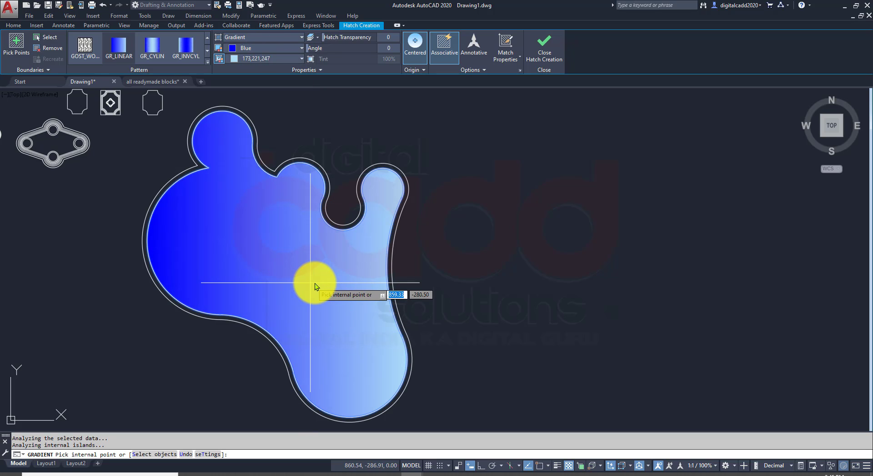
{"action": "key", "text": "Return"}
{"action": "scroll", "coordinate": [394, 249], "scroll_direction": "down", "scroll_amount": 4}
{"action": "middle_click_drag", "start_coordinate": [438, 284], "coordinate": [364, 260]}
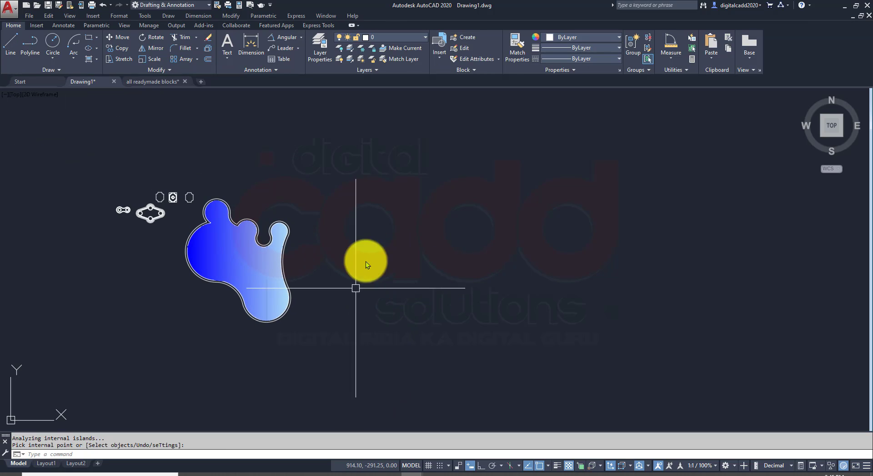
- Fill the narrow band between the inner outline and its offset copy with a Solid hatch
{"action": "scroll", "coordinate": [227, 202], "scroll_direction": "up", "scroll_amount": 6}
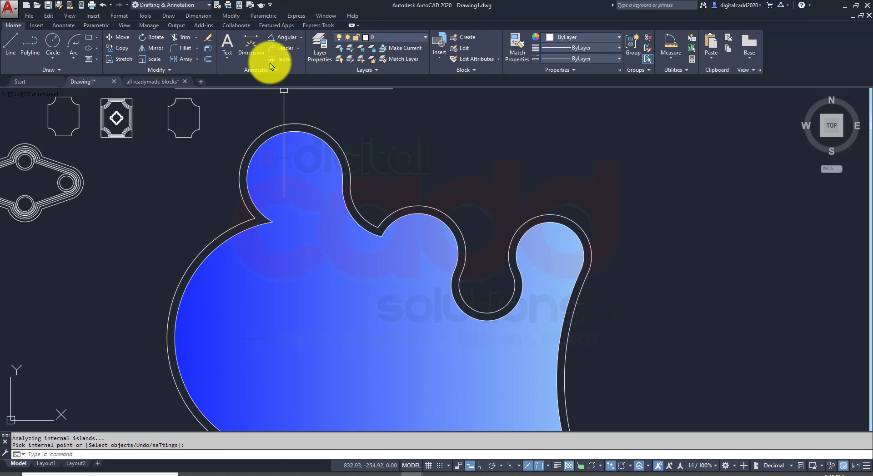
{"action": "left_click", "coordinate": [96, 60]}
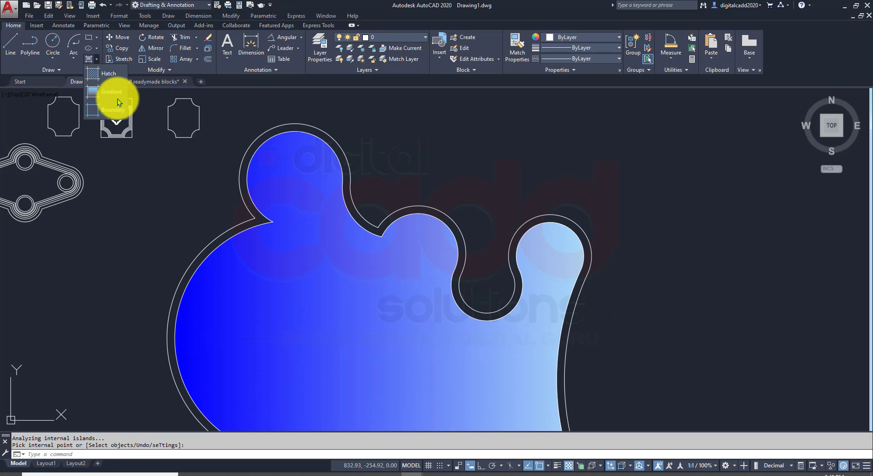
{"action": "left_click", "coordinate": [118, 93]}
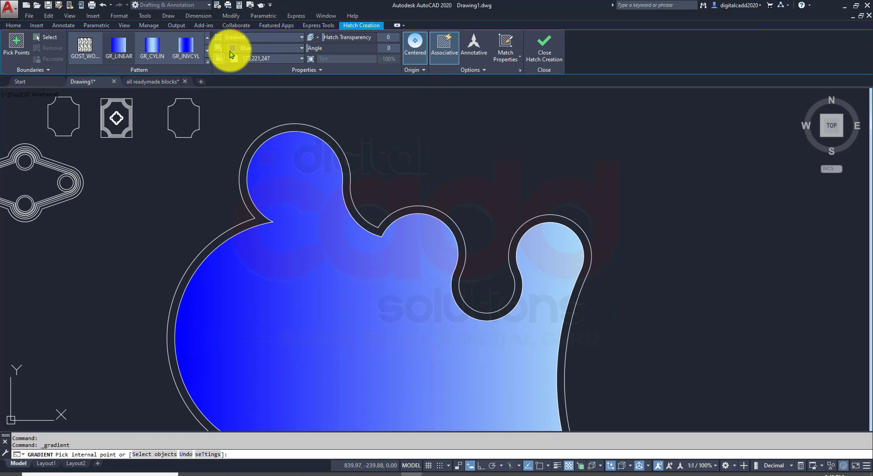
{"action": "left_click", "coordinate": [230, 51]}
{"action": "left_click", "coordinate": [260, 64]}
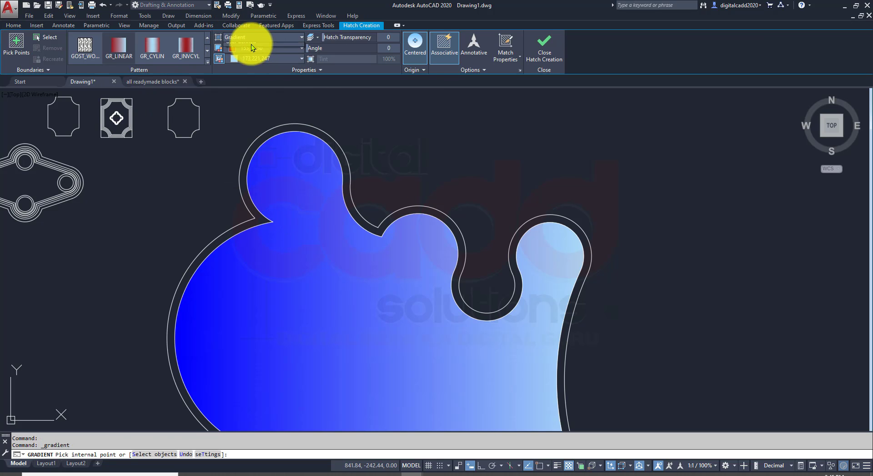
{"action": "left_click", "coordinate": [252, 39]}
{"action": "left_click", "coordinate": [239, 47]}
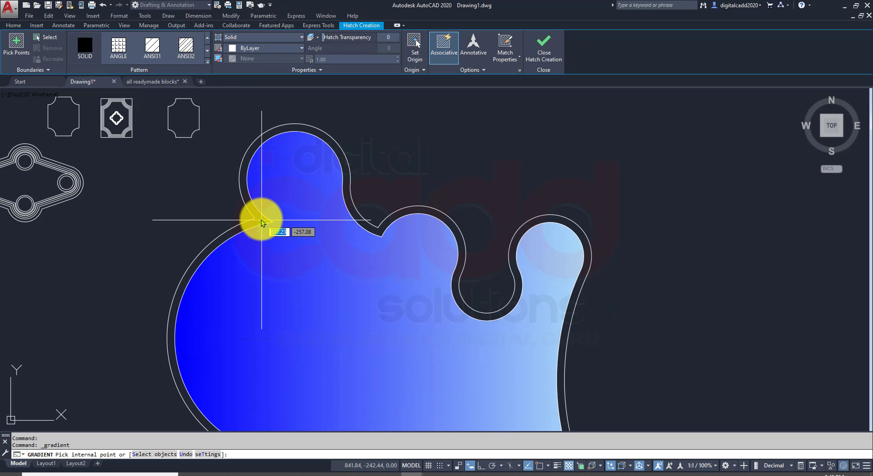
{"action": "left_click", "coordinate": [261, 220]}
{"action": "scroll", "coordinate": [260, 221], "scroll_direction": "down", "scroll_amount": 6}
{"action": "key", "text": "Return"}
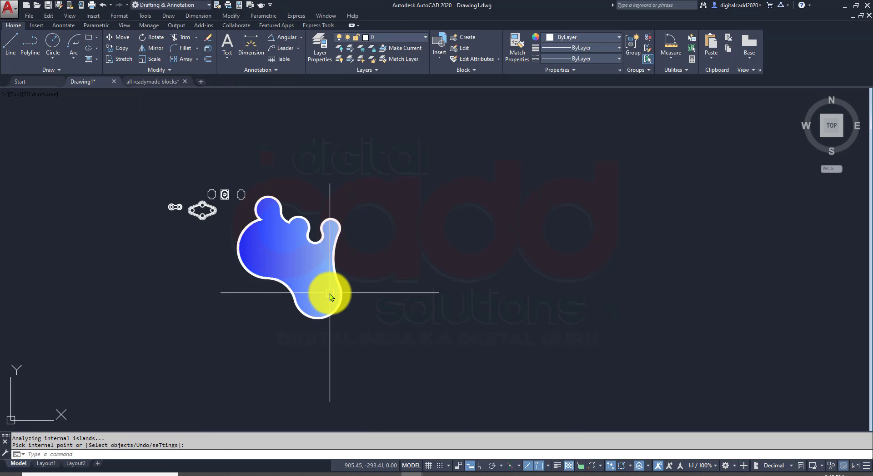
- Change the colour of the solid hatch in the border band to dark red
{"action": "scroll", "coordinate": [330, 294], "scroll_direction": "up", "scroll_amount": 8}
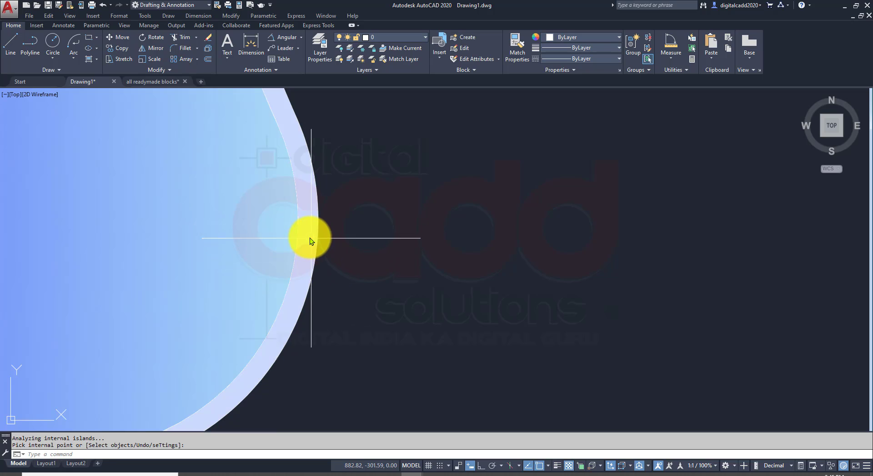
{"action": "left_click", "coordinate": [309, 239]}
{"action": "scroll", "coordinate": [415, 296], "scroll_direction": "down", "scroll_amount": 6}
{"action": "middle_click_drag", "start_coordinate": [441, 233], "coordinate": [416, 261]}
{"action": "left_click", "coordinate": [235, 48]}
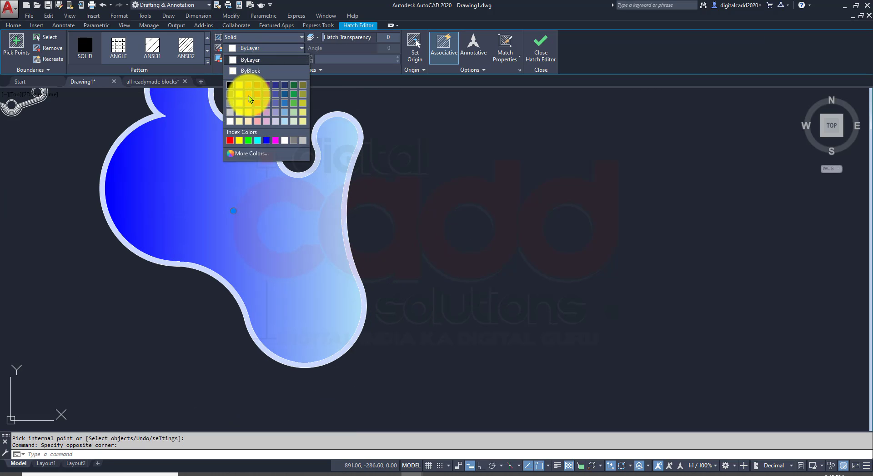
{"action": "left_click", "coordinate": [258, 87]}
{"action": "key", "text": "Escape"}
{"action": "mouse_move", "coordinate": [394, 257]}
{"action": "middle_mouse_down"}
{"action": "mouse_move", "coordinate": [424, 302]}
{"action": "mouse_move", "coordinate": [421, 287]}
{"action": "middle_mouse_up"}
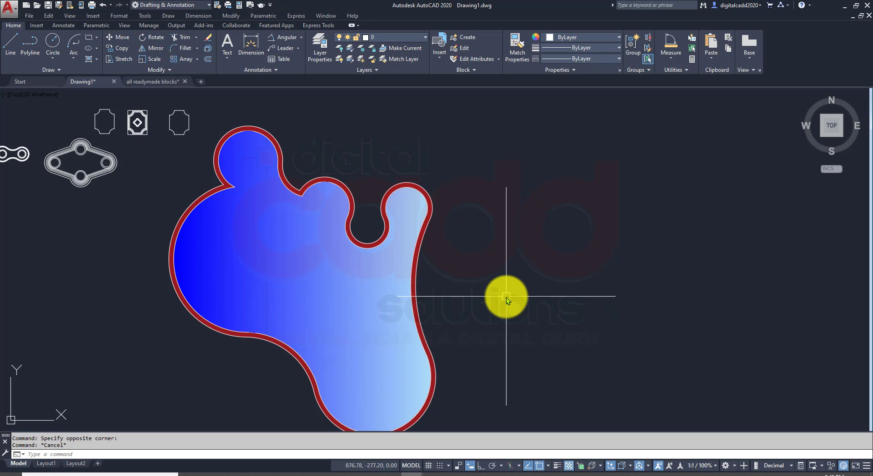
{"action": "middle_click_drag", "start_coordinate": [295, 337], "coordinate": [233, 335]}
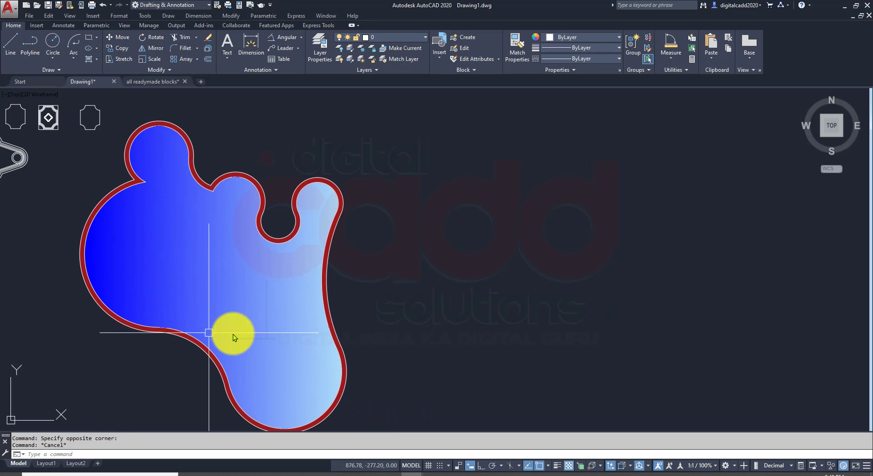
{"action": "left_click", "coordinate": [391, 475]}
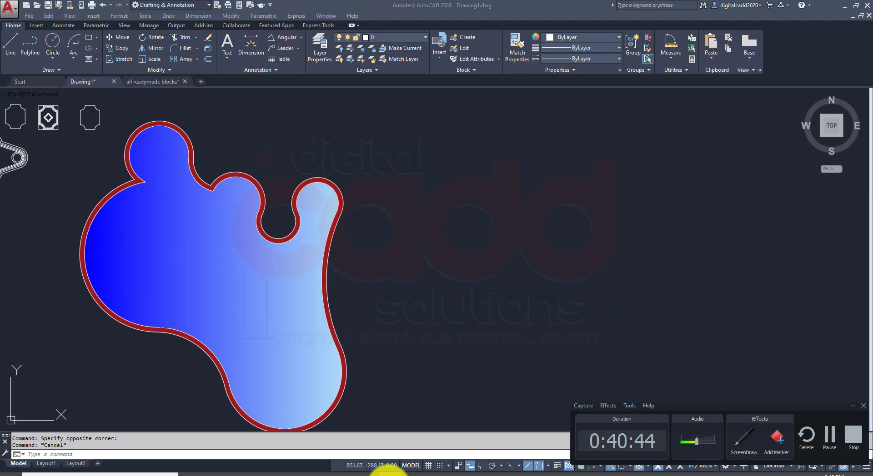
{"action": "left_click", "coordinate": [389, 475]}
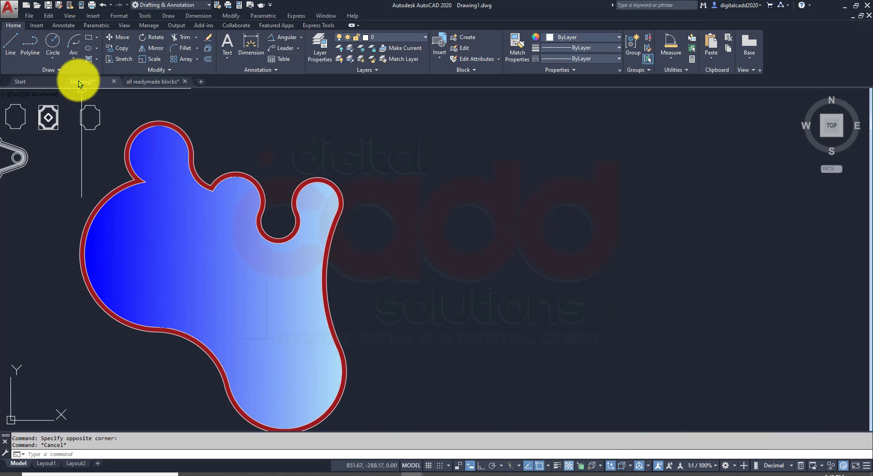
{"action": "left_click", "coordinate": [73, 58]}
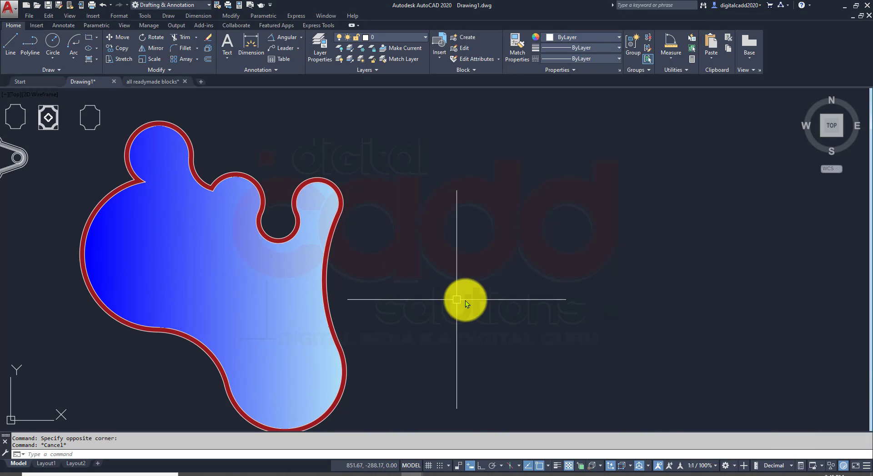
- Draw a rectangle 20 units wide and 10 units high in the empty area beside the filled shape
{"action": "middle_click_drag", "start_coordinate": [465, 301], "coordinate": [89, 310]}
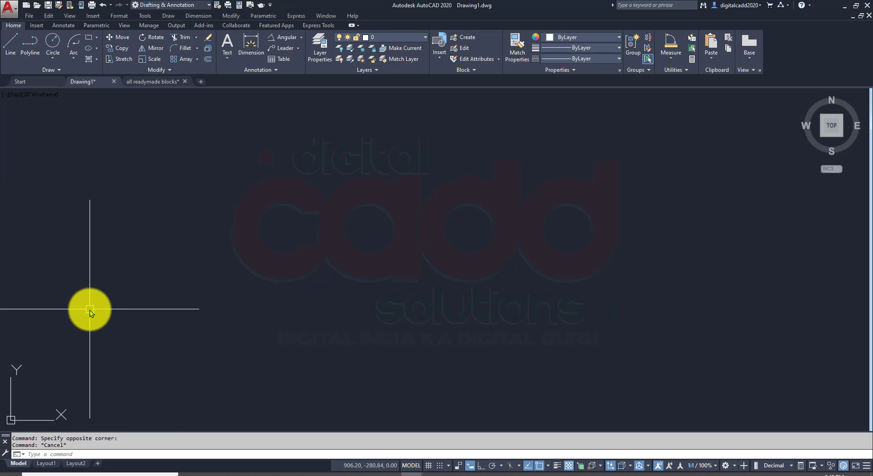
{"action": "left_click", "coordinate": [96, 37]}
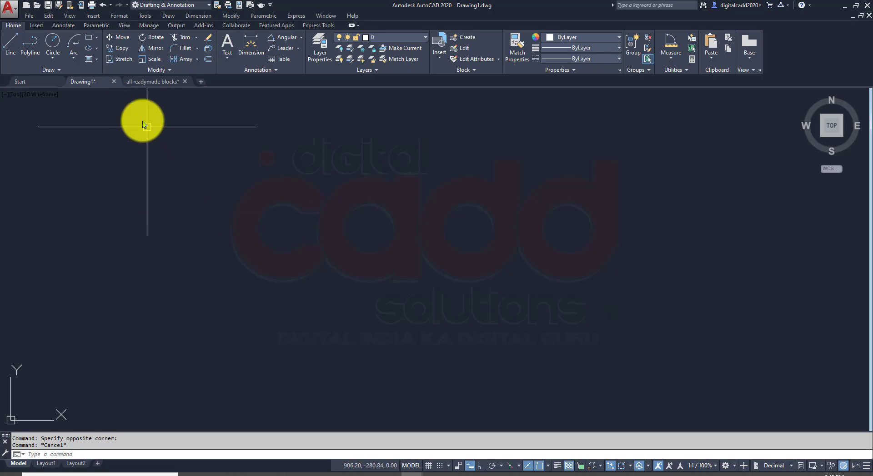
{"action": "left_click", "coordinate": [97, 37]}
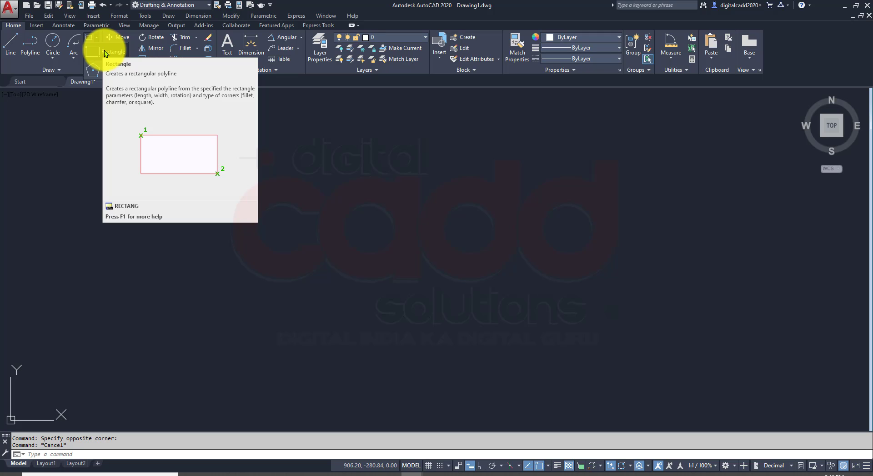
{"action": "left_click", "coordinate": [106, 52]}
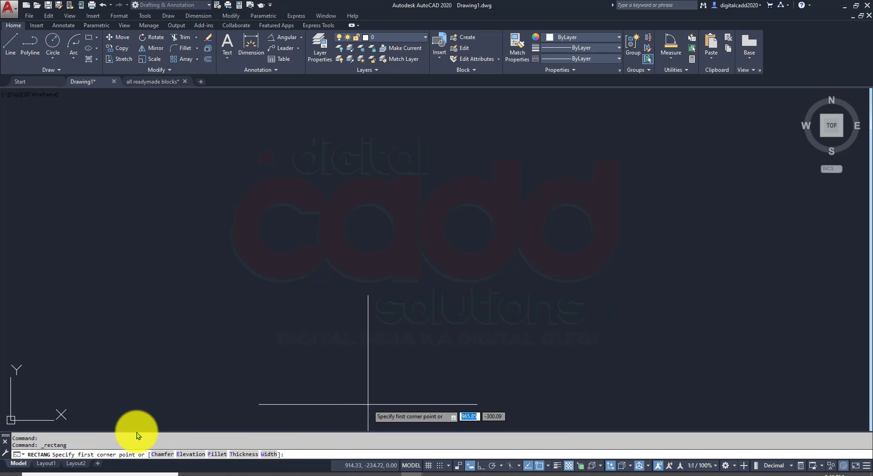
{"action": "left_click_drag", "start_coordinate": [137, 433], "coordinate": [225, 457]}
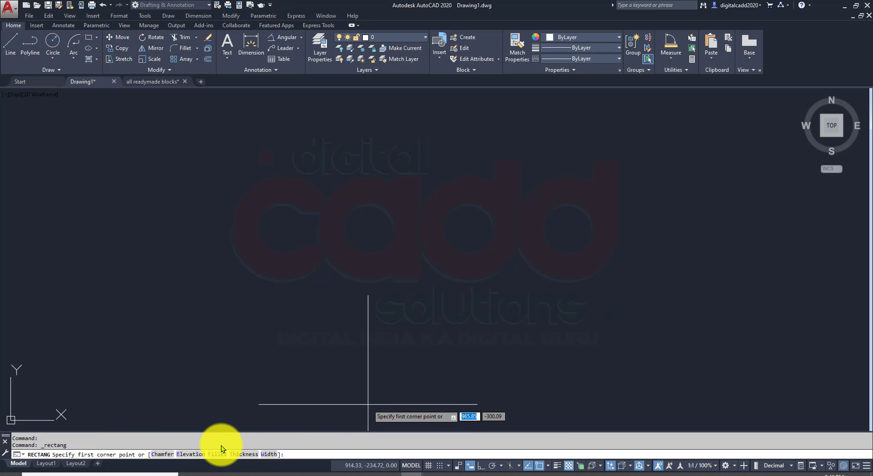
{"action": "left_click_drag", "start_coordinate": [228, 456], "coordinate": [292, 461]}
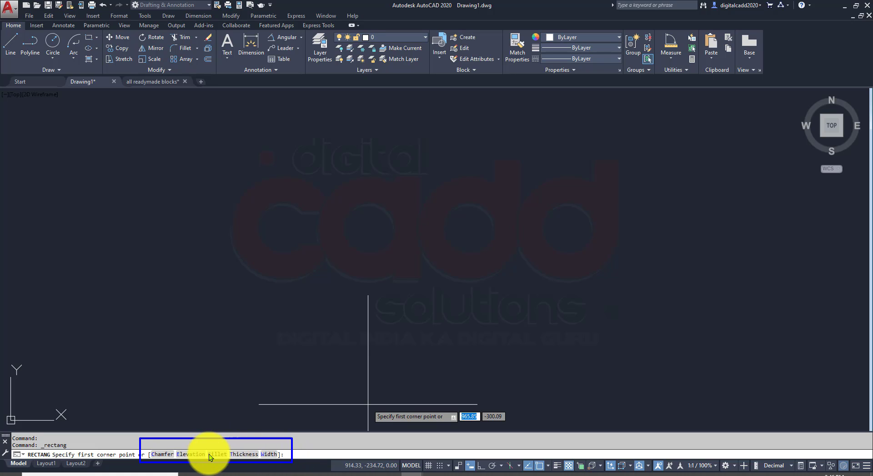
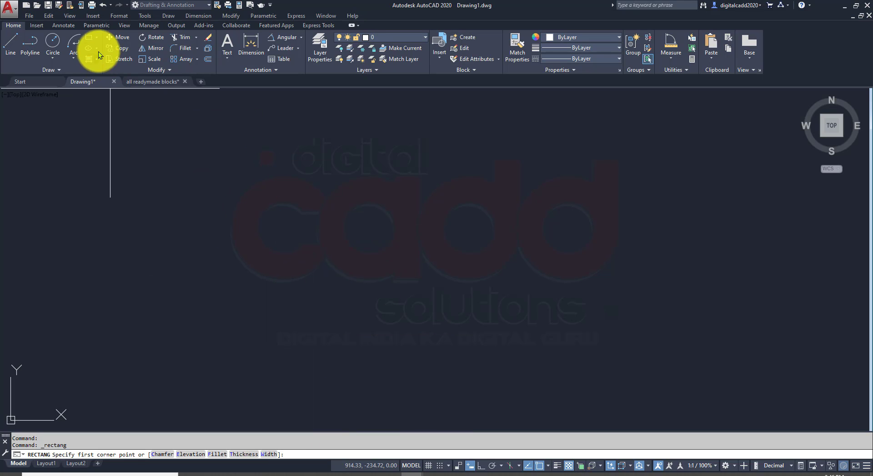
{"action": "left_click", "coordinate": [311, 367]}
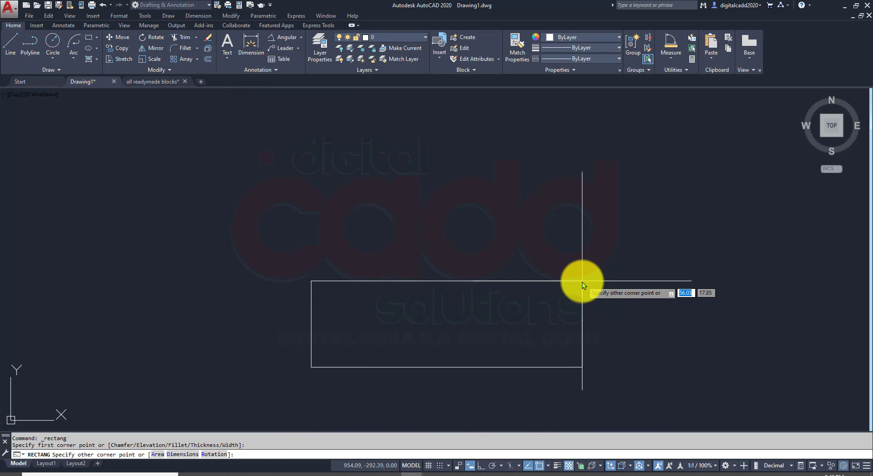
{"action": "type", "text": "20,10"}
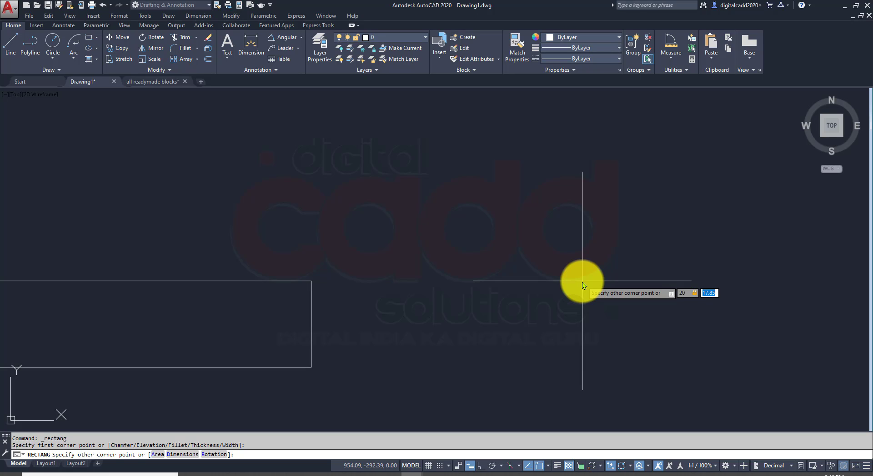
{"action": "key", "text": "Return"}
{"action": "scroll", "coordinate": [403, 377], "scroll_direction": "up", "scroll_amount": 4}
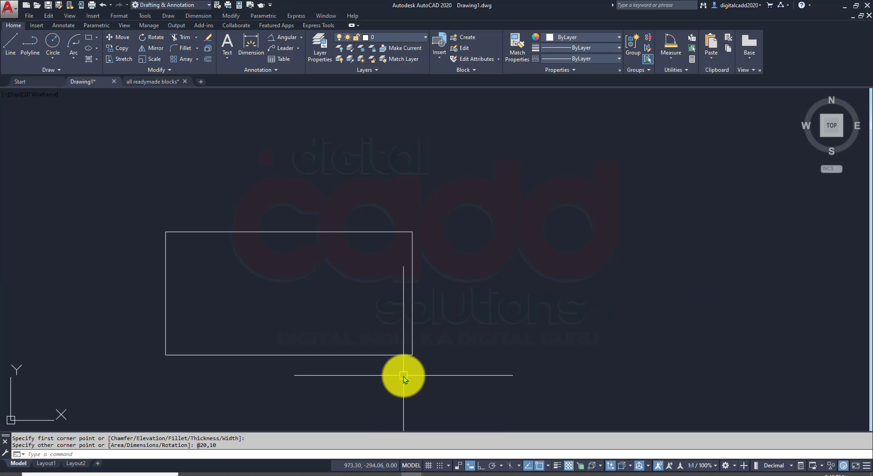
- Measure the rectangle's side lengths from its lower-left corner with the distance measuring command
{"action": "left_click", "coordinate": [671, 55]}
{"action": "left_click", "coordinate": [681, 93]}
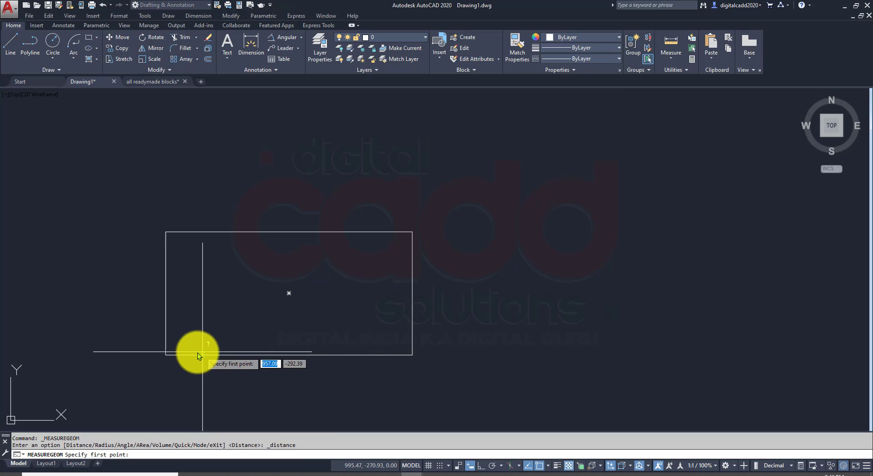
{"action": "left_click", "coordinate": [165, 356]}
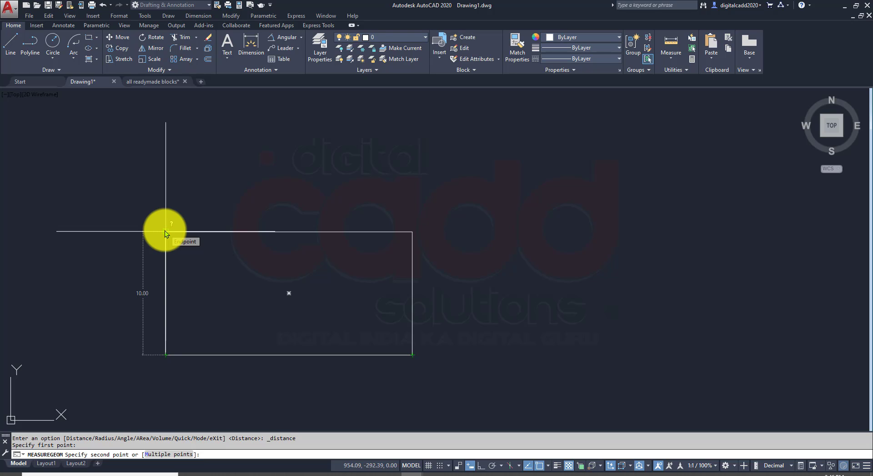
{"action": "key", "text": "Escape"}
{"action": "middle_click_drag", "start_coordinate": [266, 354], "coordinate": [262, 328]}
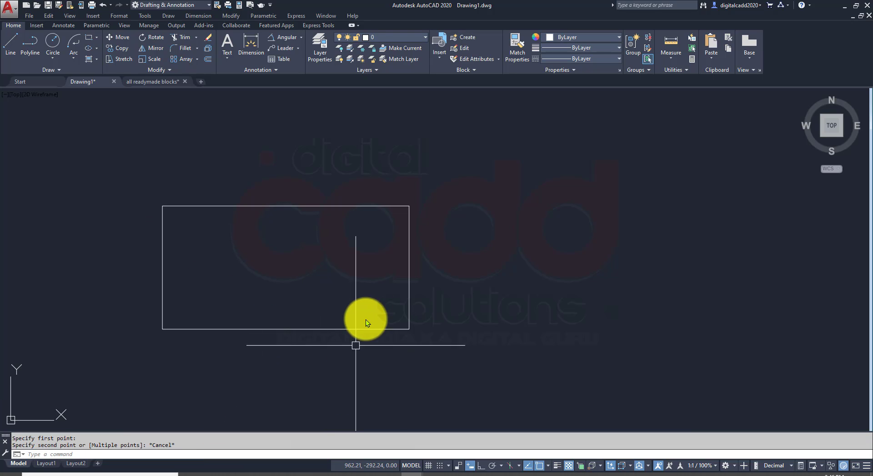
- Draw a diagonal line across the rectangle's upper-right corner, starting above the top edge and ending beyond the right edge
{"action": "middle_click_drag", "start_coordinate": [429, 287], "coordinate": [305, 252]}
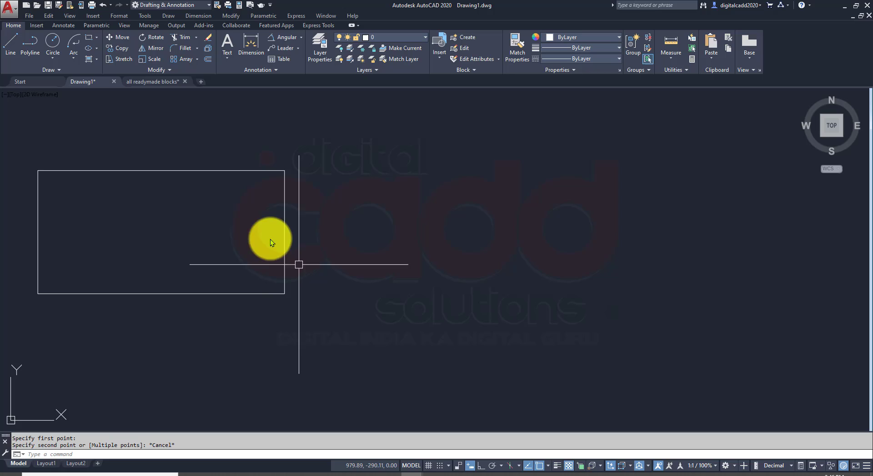
{"action": "left_click", "coordinate": [90, 40]}
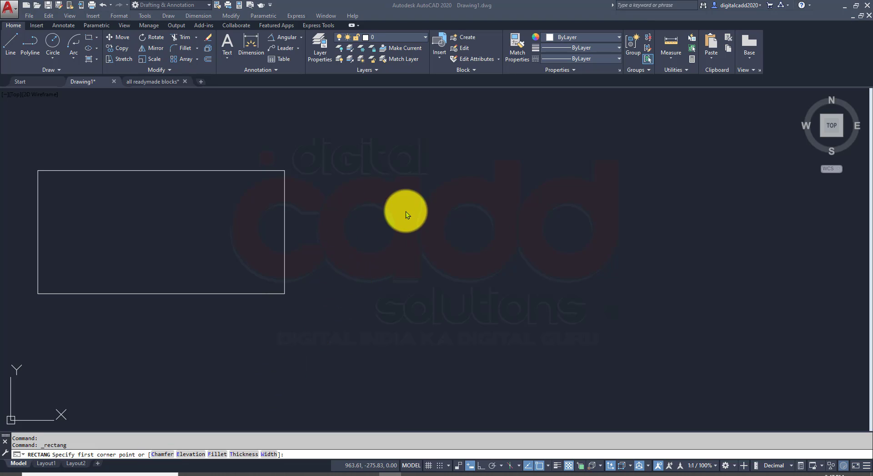
{"action": "key", "text": "Escape"}
{"action": "left_click", "coordinate": [10, 44]}
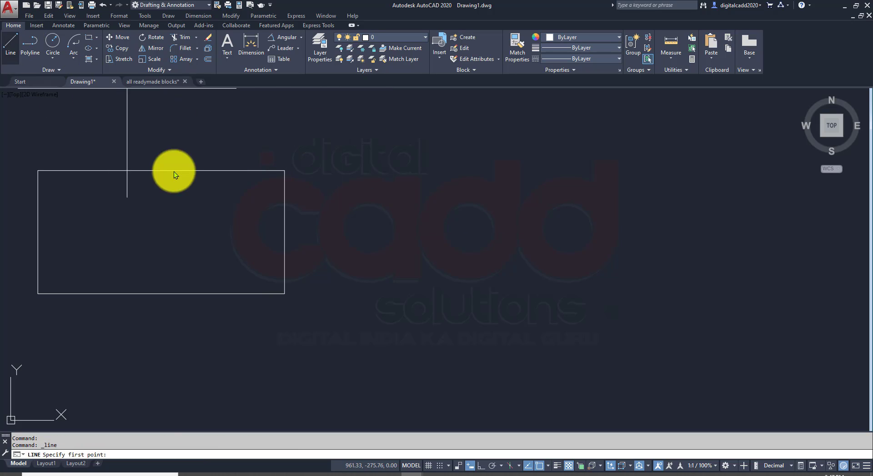
{"action": "left_click", "coordinate": [236, 149]}
{"action": "left_click", "coordinate": [322, 236]}
{"action": "key", "text": "space"}
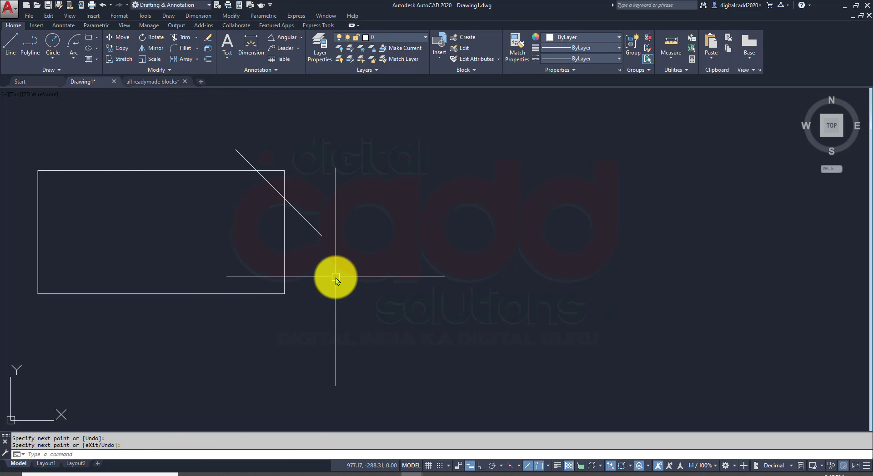
- Trim the diagonal line's overhanging ends and the rectangle's upper-right corner to form a bevelled corner
{"action": "type", "text": "tr"}
{"action": "key", "text": "space"}
{"action": "key", "text": "space"}
{"action": "left_click", "coordinate": [328, 221]}
{"action": "left_click", "coordinate": [312, 246]}
{"action": "left_click", "coordinate": [304, 144]}
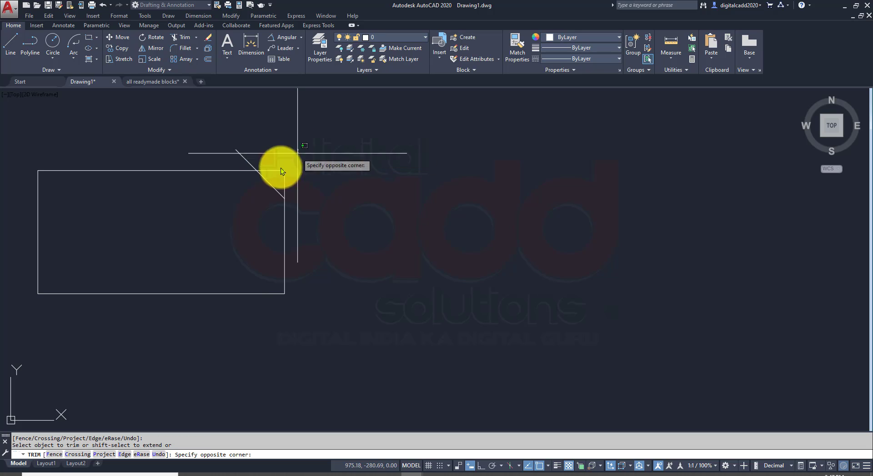
{"action": "left_click", "coordinate": [272, 175]}
{"action": "left_click", "coordinate": [249, 142]}
{"action": "left_click", "coordinate": [232, 161]}
{"action": "key", "text": "space"}
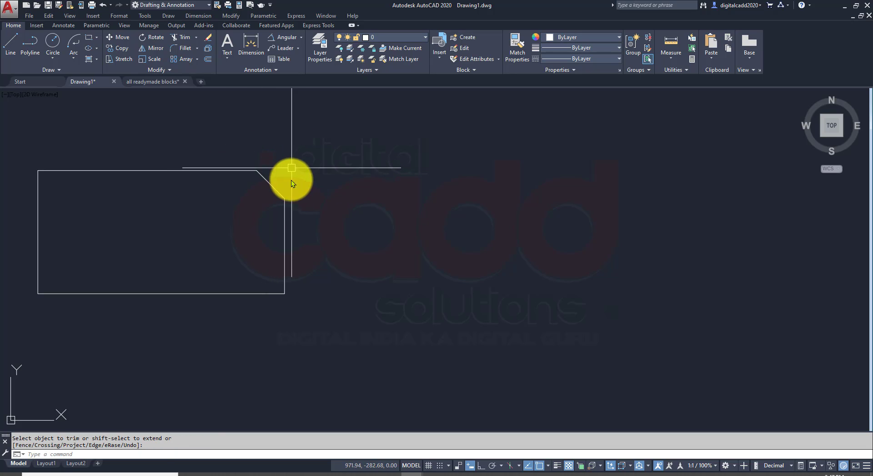
{"action": "left_click", "coordinate": [237, 151]}
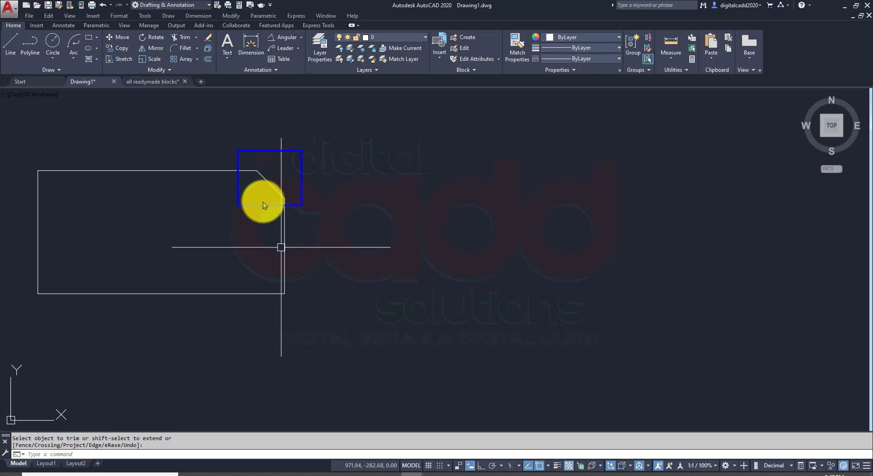
{"action": "left_click", "coordinate": [290, 244]}
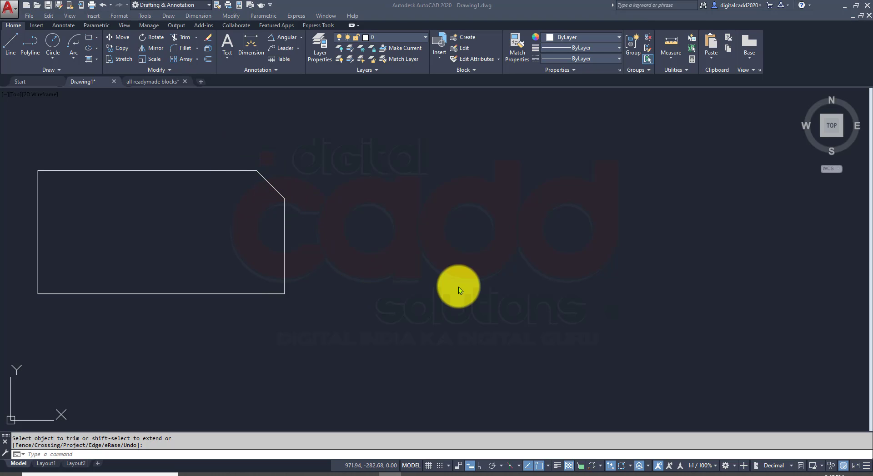
{"action": "middle_click_drag", "start_coordinate": [453, 299], "coordinate": [429, 306]}
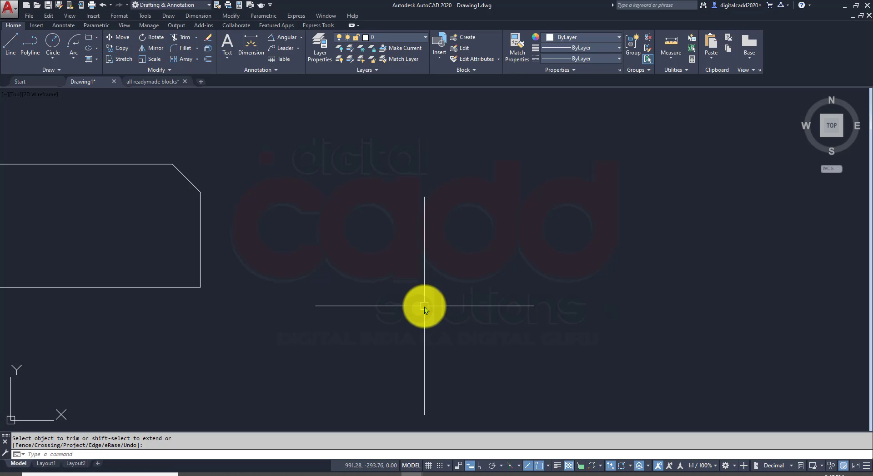
{"action": "left_click", "coordinate": [89, 38]}
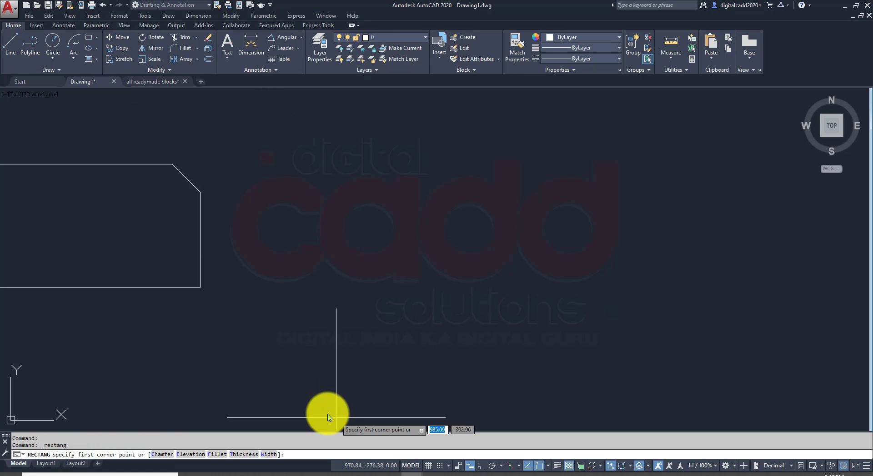
{"action": "left_click", "coordinate": [161, 455]}
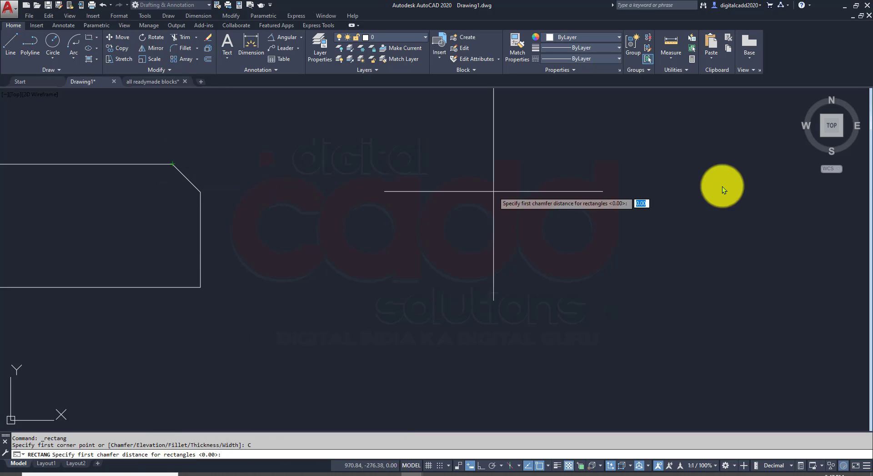
- Measure the length of the bevelled corner's sloping edge from its upper endpoint
{"action": "left_click", "coordinate": [676, 60]}
{"action": "left_click", "coordinate": [684, 93]}
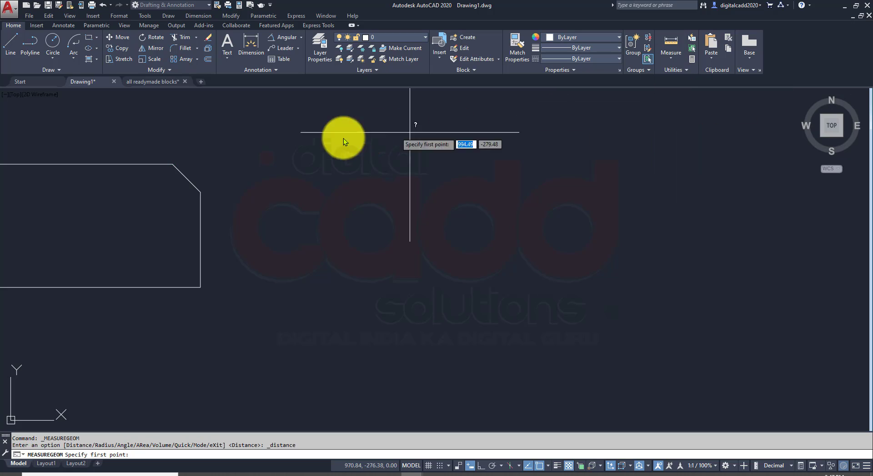
{"action": "scroll", "coordinate": [160, 146], "scroll_direction": "up", "scroll_amount": 3}
{"action": "left_click", "coordinate": [191, 196]}
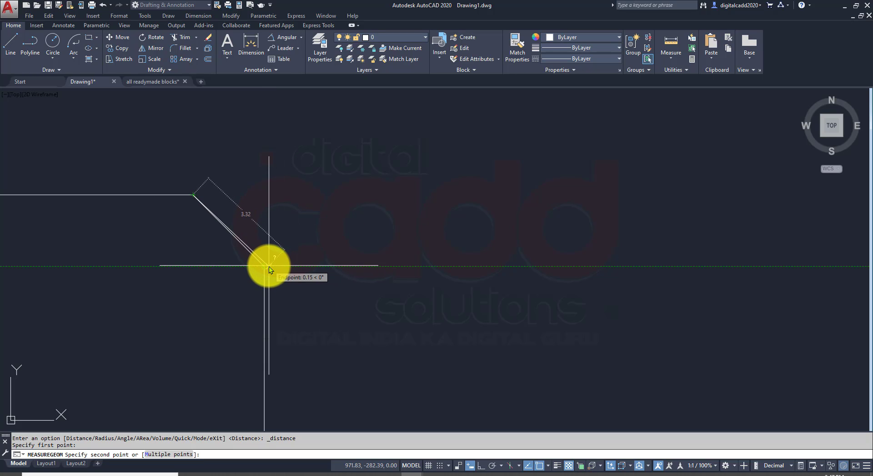
{"action": "key", "text": "Escape"}
{"action": "key", "text": "Return"}
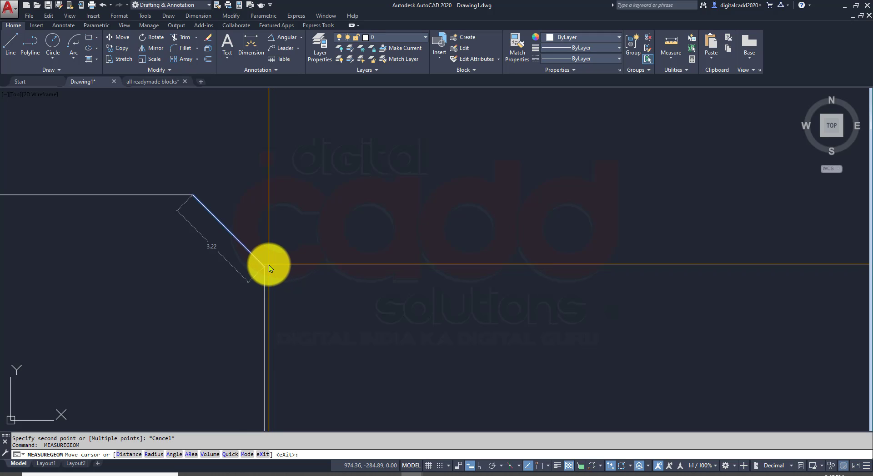
{"action": "key", "text": "Escape"}
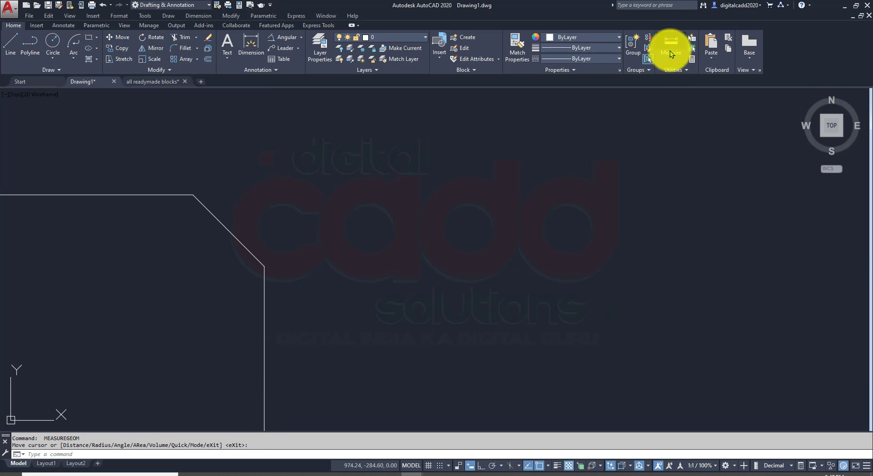
- Measure the vertical distance from the bevel's lower endpoint up to the level of the rectangle's top edge
{"action": "left_click", "coordinate": [669, 50]}
{"action": "left_click", "coordinate": [265, 267]}
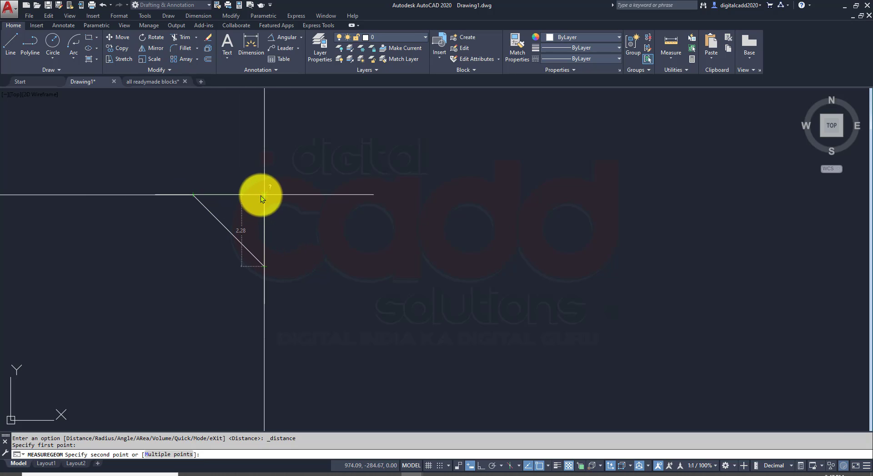
{"action": "key", "text": "Escape"}
- Start a rectangle with the Chamfer option and set both chamfer distances to 1
{"action": "scroll", "coordinate": [250, 218], "scroll_direction": "down", "scroll_amount": 3}
{"action": "middle_click_drag", "start_coordinate": [254, 294], "coordinate": [203, 281]}
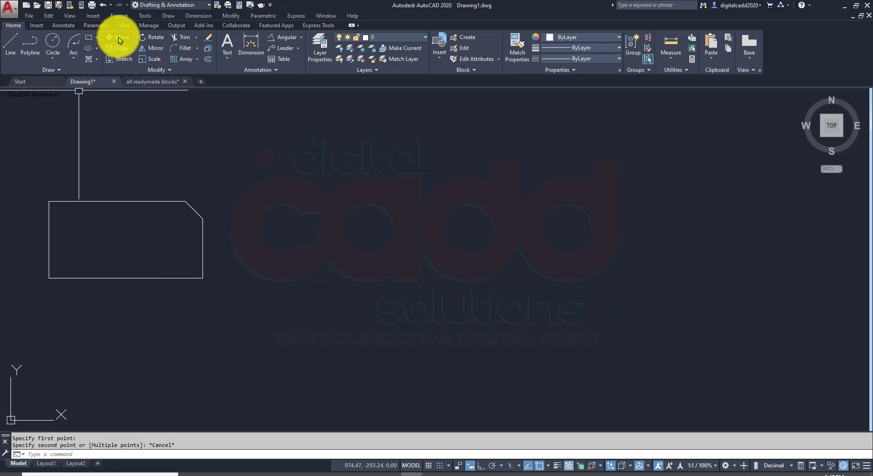
{"action": "left_click", "coordinate": [90, 39]}
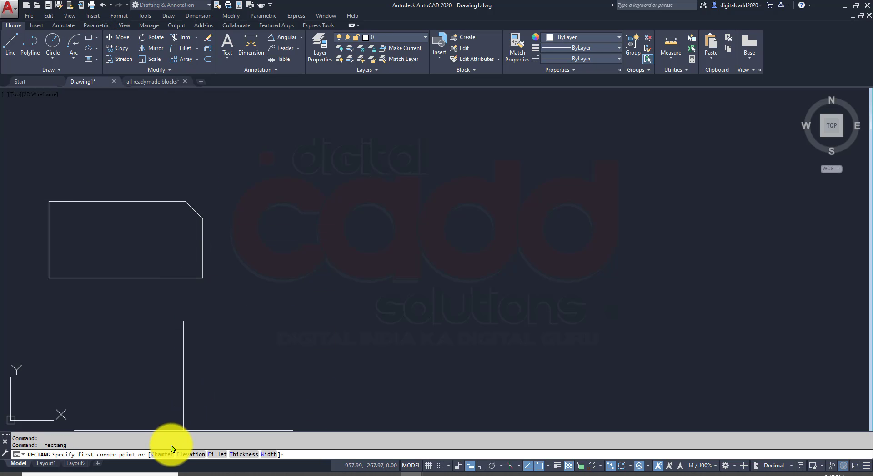
{"action": "left_click", "coordinate": [161, 454]}
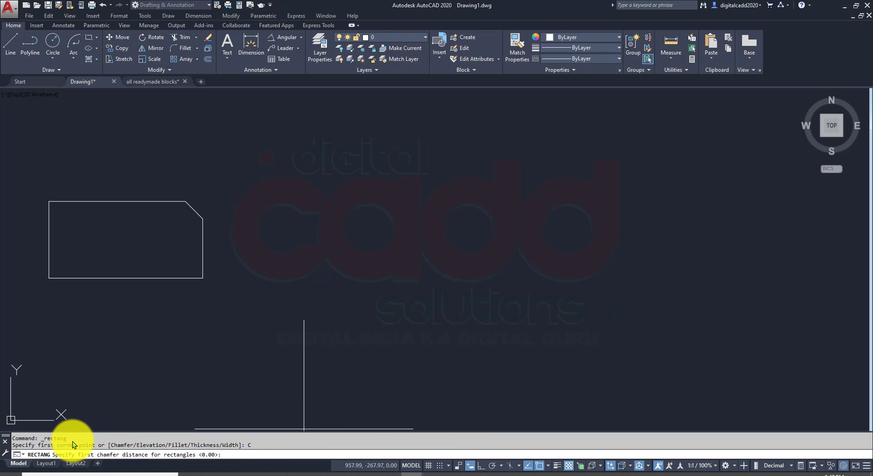
{"action": "left_click_drag", "start_coordinate": [72, 441], "coordinate": [199, 466]}
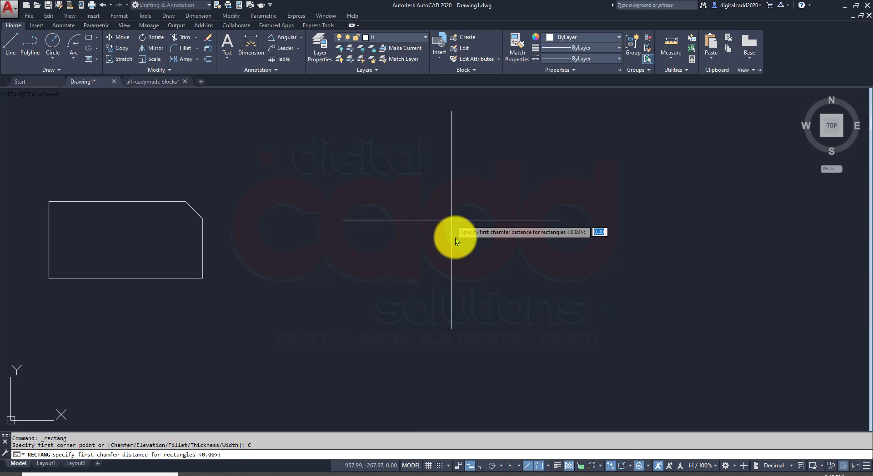
{"action": "type", "text": "1"}
{"action": "key", "text": "Return"}
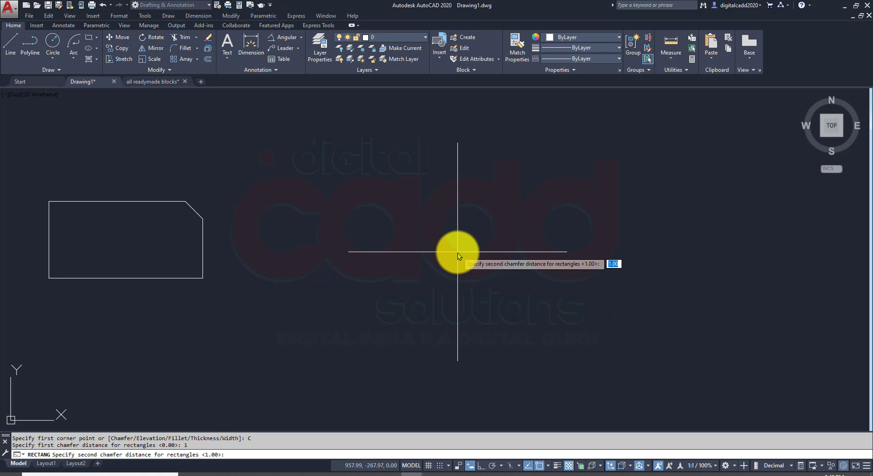
{"action": "type", "text": "1"}
{"action": "key", "text": "Return"}
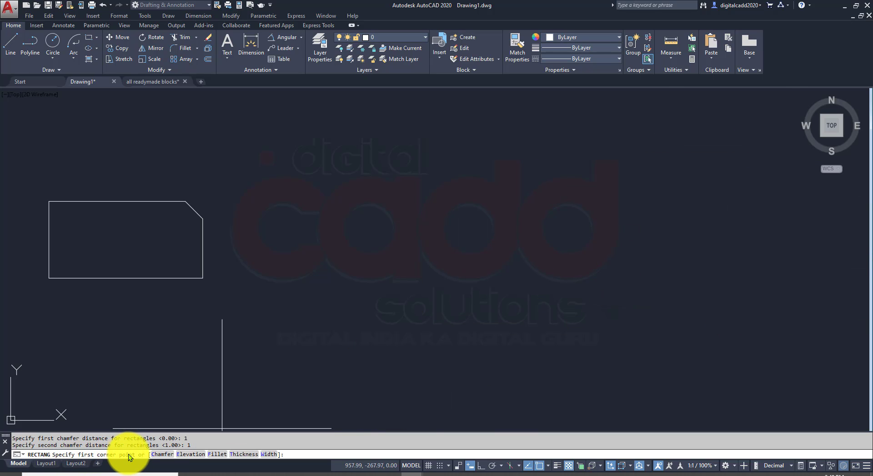
- Draw the chamfered rectangle 15 units wide and 12 units high in the empty area beside the first one
{"action": "left_click", "coordinate": [420, 335]}
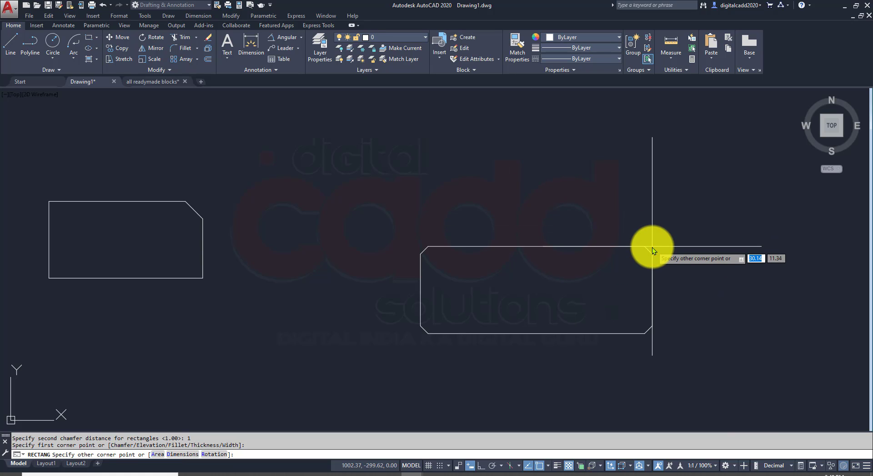
{"action": "type", "text": "15"}
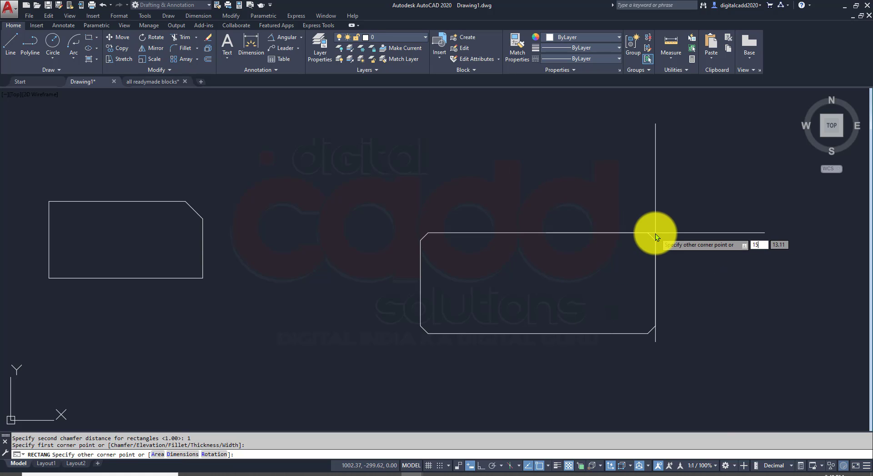
{"action": "key", "text": "Tab"}
{"action": "type", "text": "12"}
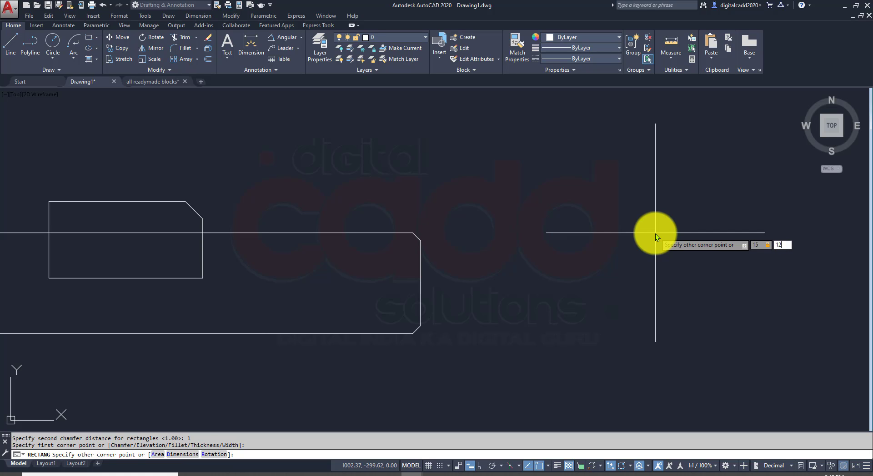
{"action": "key", "text": "Return"}
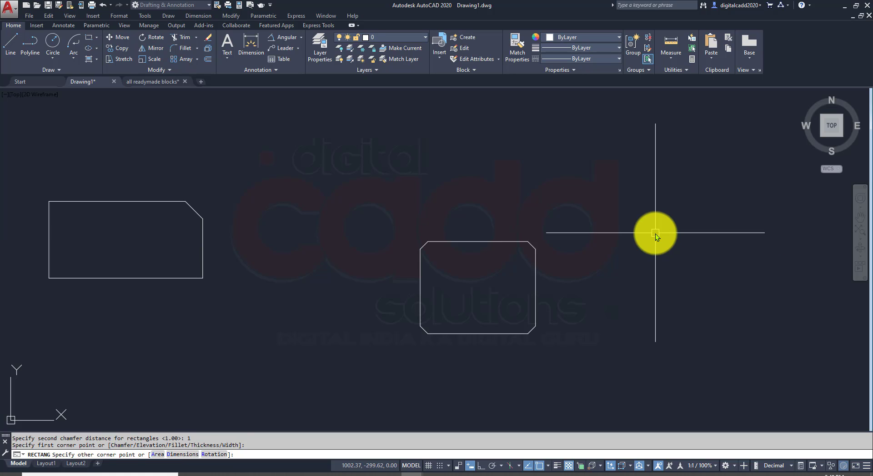
- Measure the vertical and horizontal setbacks of the new rectangle's upper-right chamfer with the distance measuring command
{"action": "scroll", "coordinate": [484, 287], "scroll_direction": "up", "scroll_amount": 4}
{"action": "middle_click_drag", "start_coordinate": [564, 299], "coordinate": [416, 296]}
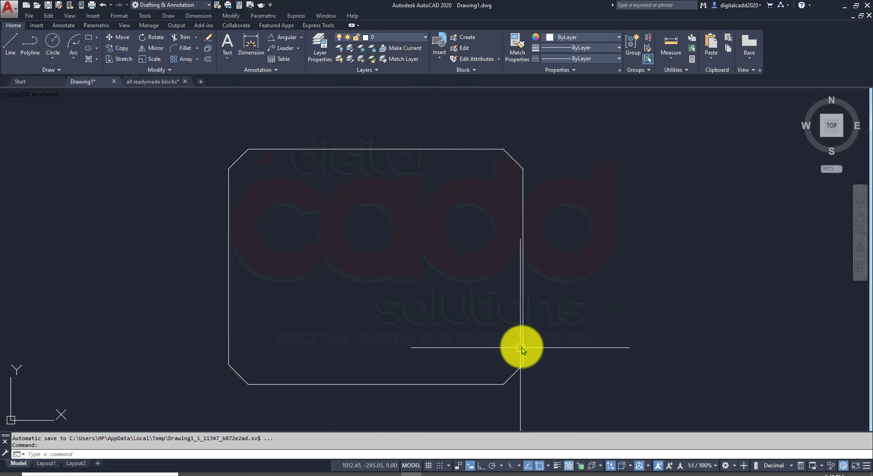
{"action": "left_click", "coordinate": [671, 58]}
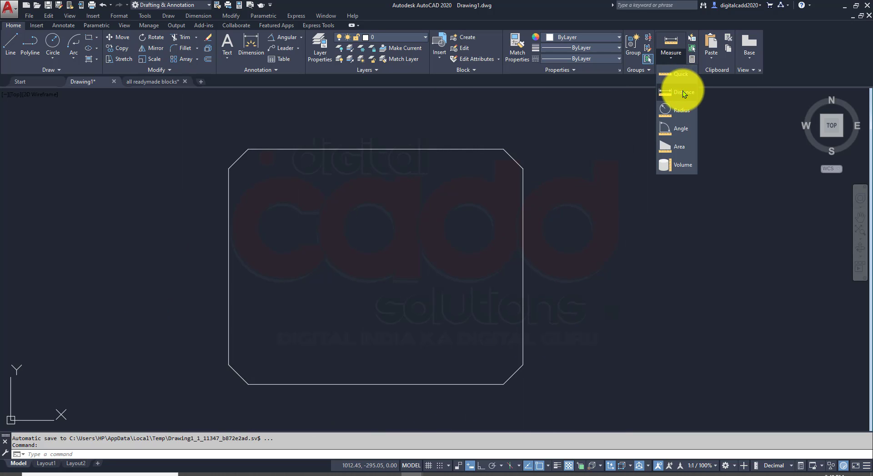
{"action": "left_click", "coordinate": [682, 90]}
{"action": "scroll", "coordinate": [516, 146], "scroll_direction": "up", "scroll_amount": 5}
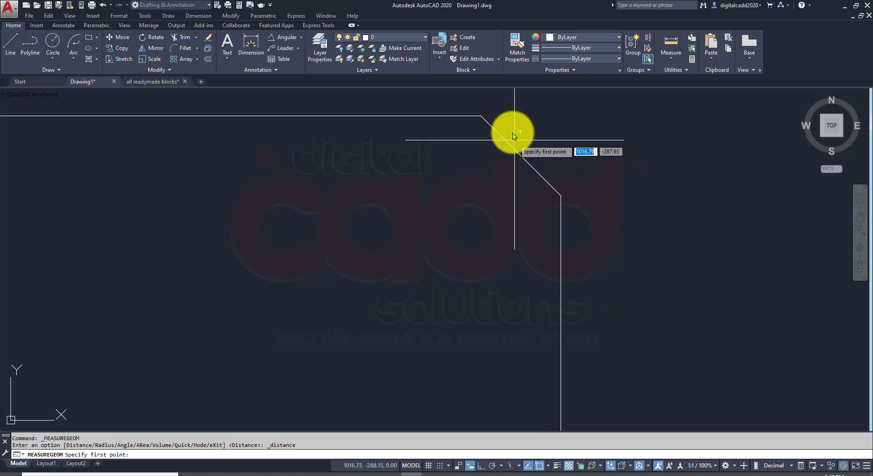
{"action": "left_click", "coordinate": [562, 196]}
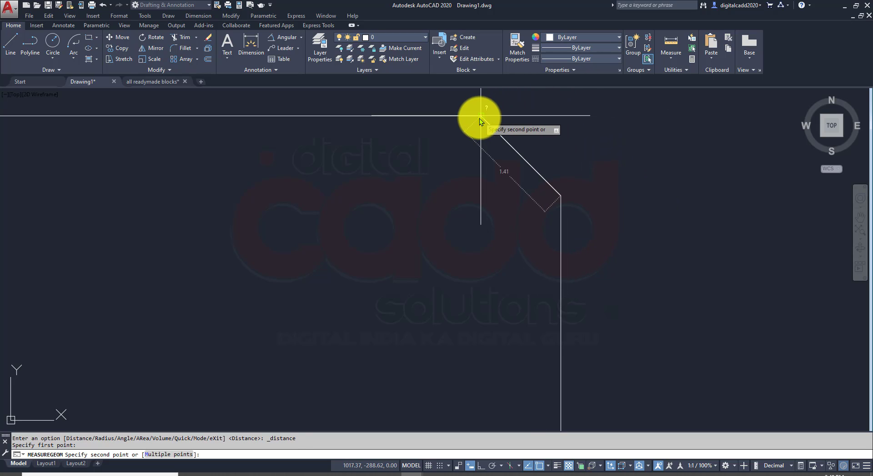
{"action": "left_click", "coordinate": [560, 117]}
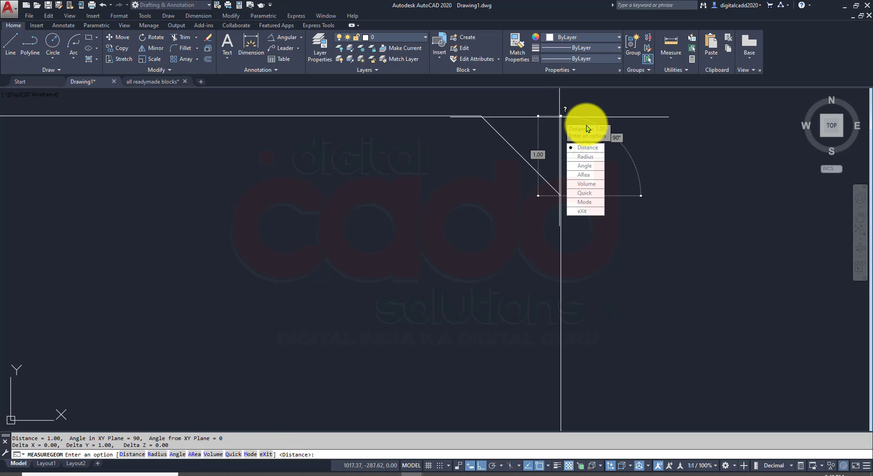
{"action": "left_click", "coordinate": [592, 151]}
{"action": "left_click", "coordinate": [481, 117]}
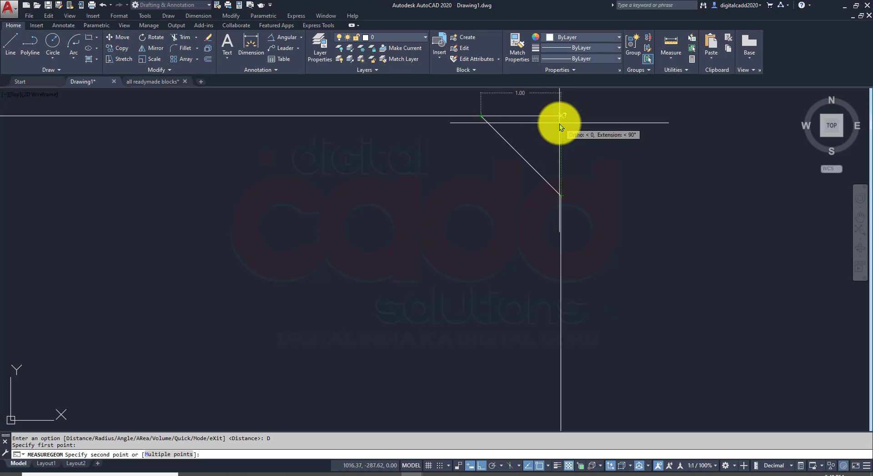
{"action": "key", "text": "Escape"}
{"action": "scroll", "coordinate": [537, 182], "scroll_direction": "down", "scroll_amount": 5}
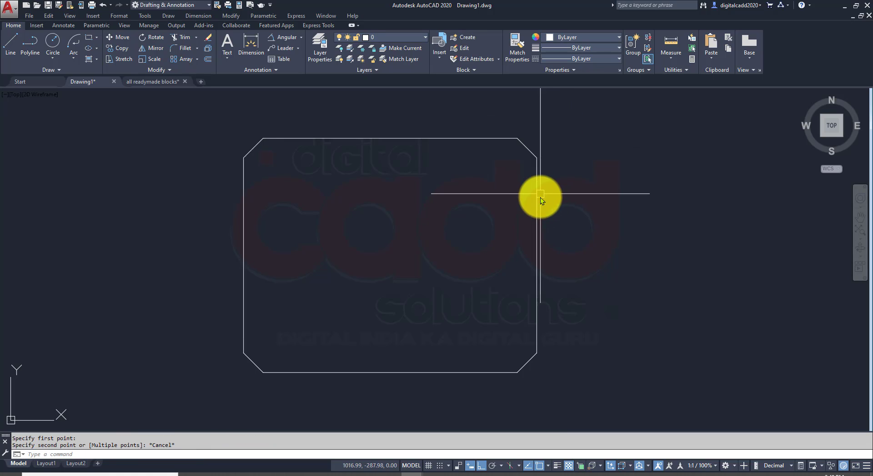
{"action": "mouse_move", "coordinate": [540, 195]}
{"action": "middle_mouse_down"}
{"action": "mouse_move", "coordinate": [481, 215]}
{"action": "mouse_move", "coordinate": [427, 217]}
{"action": "mouse_move", "coordinate": [434, 211]}
{"action": "middle_mouse_up"}
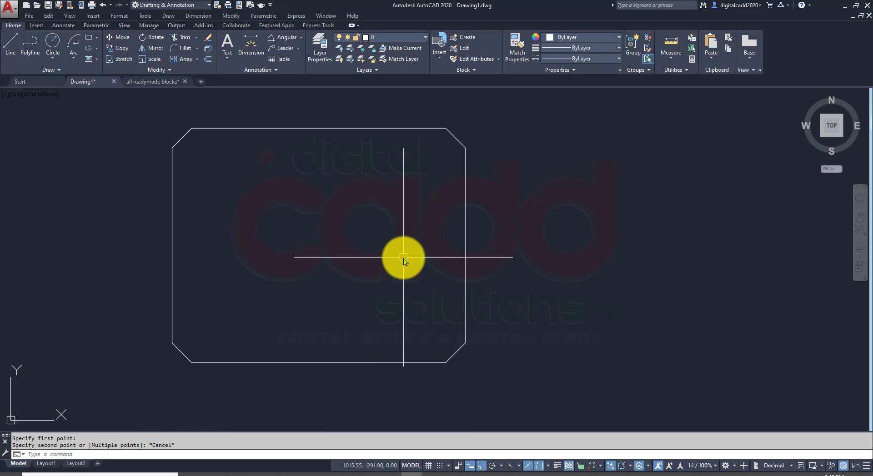
{"action": "scroll", "coordinate": [403, 259], "scroll_direction": "down", "scroll_amount": 2}
{"action": "middle_click_drag", "start_coordinate": [532, 305], "coordinate": [403, 319]}
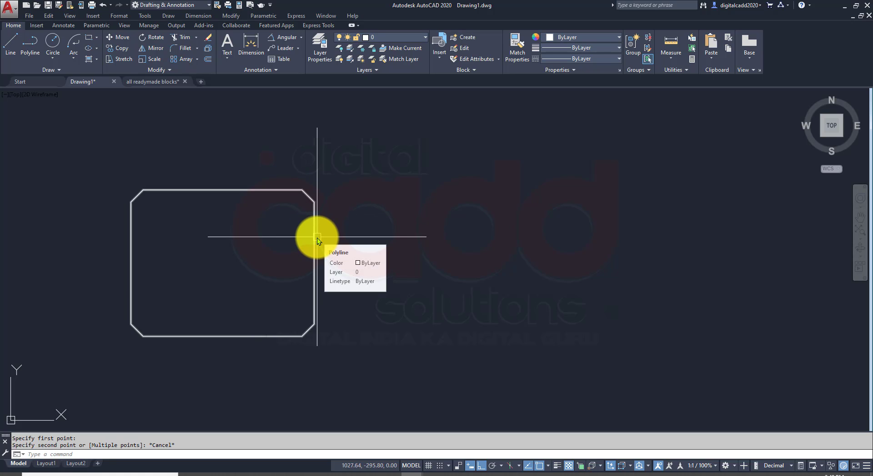
- Start another rectangle with the Chamfer option, setting the first chamfer distance to 1 and the second to 2
{"action": "middle_click_drag", "start_coordinate": [389, 288], "coordinate": [312, 249]}
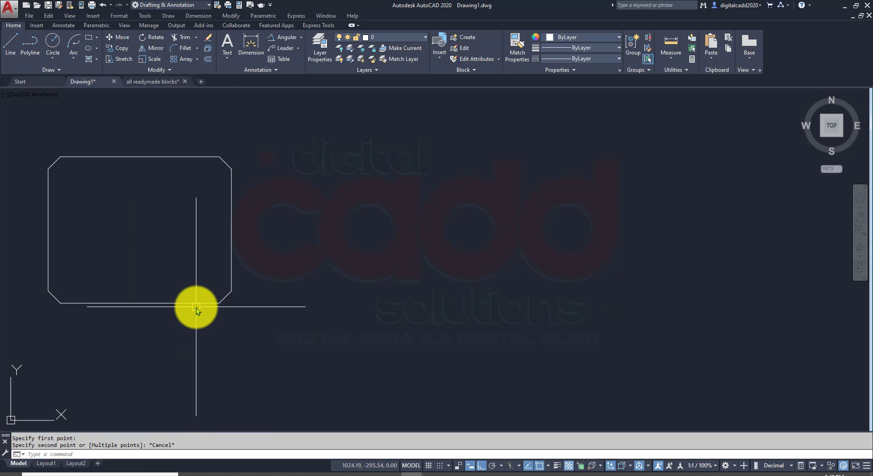
{"action": "mouse_move", "coordinate": [204, 301]}
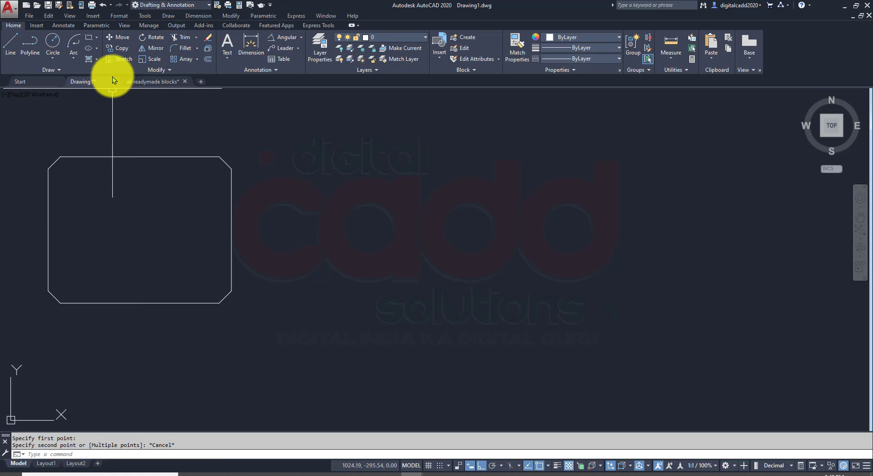
{"action": "left_click", "coordinate": [89, 40]}
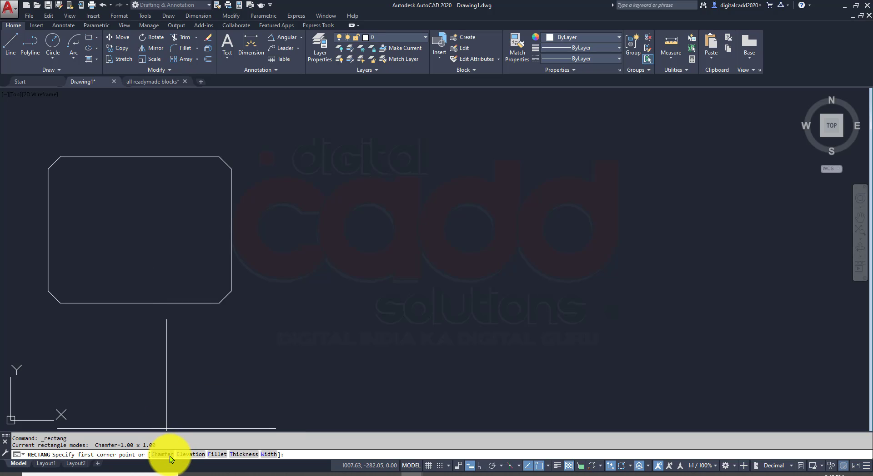
{"action": "left_click", "coordinate": [168, 456]}
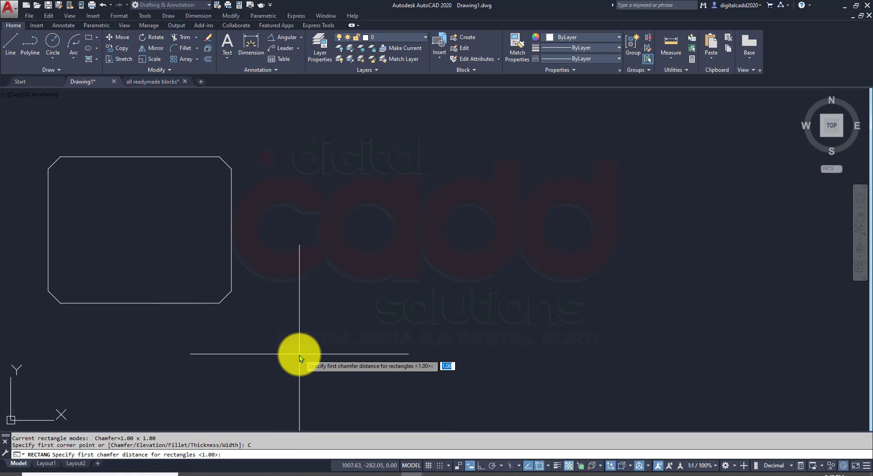
{"action": "type", "text": "1"}
{"action": "key", "text": "Return"}
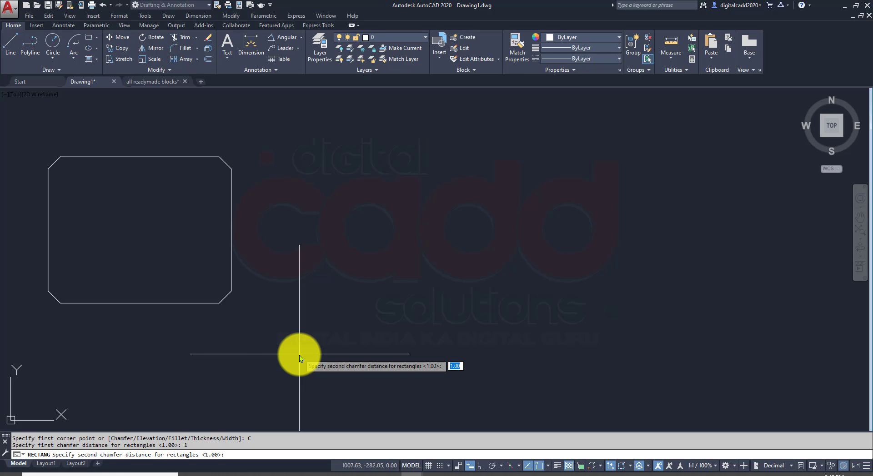
{"action": "type", "text": "2"}
{"action": "key", "text": "Return"}
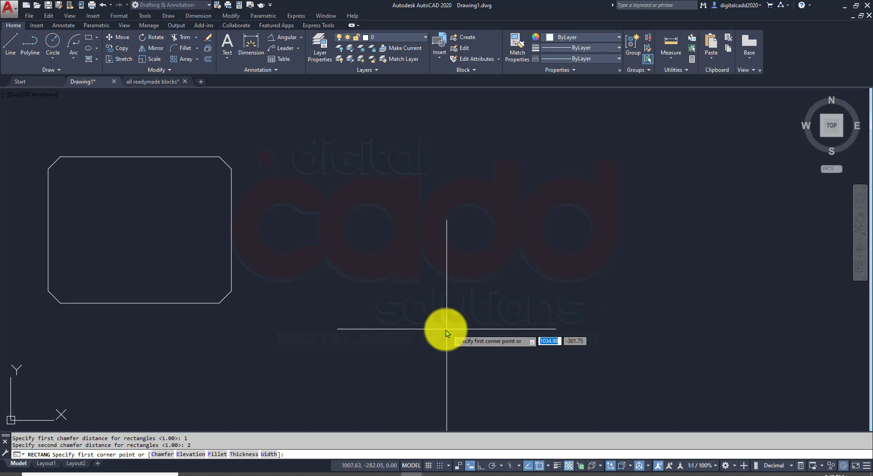
- Draw the chamfered rectangle 30 units wide and 15 units high in the empty area beside the equally chamfered rectangle
{"action": "left_click", "coordinate": [410, 335]}
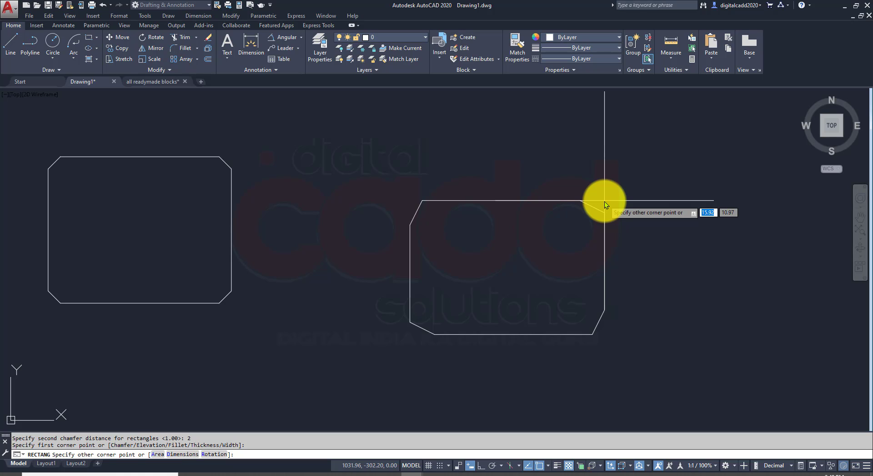
{"action": "type", "text": "30"}
{"action": "key", "text": "Tab"}
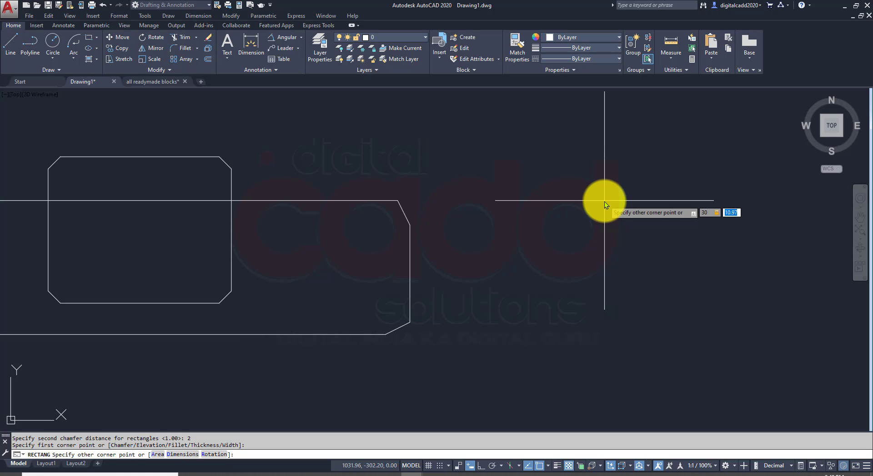
{"action": "type", "text": "15"}
{"action": "key", "text": "Return"}
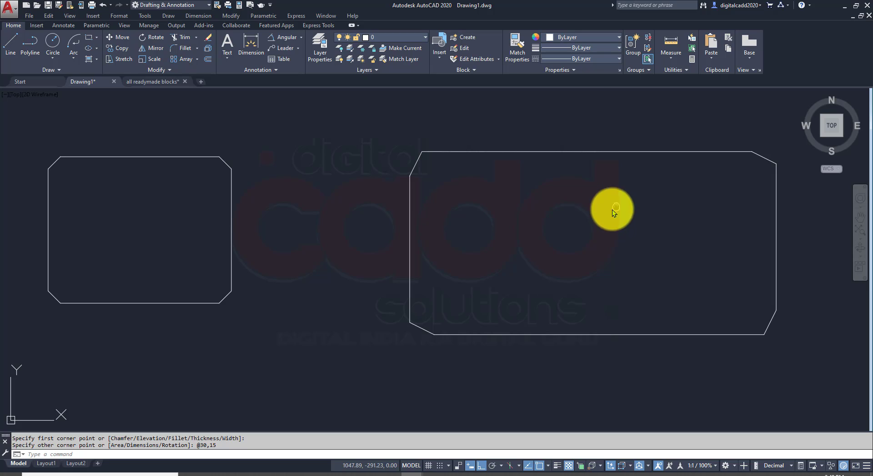
- Measure the vertical and horizontal setbacks of the new rectangle's lower-left chamfer with the distance measuring command
{"action": "middle_click_drag", "start_coordinate": [612, 210], "coordinate": [481, 248]}
{"action": "scroll", "coordinate": [249, 401], "scroll_direction": "up", "scroll_amount": 2}
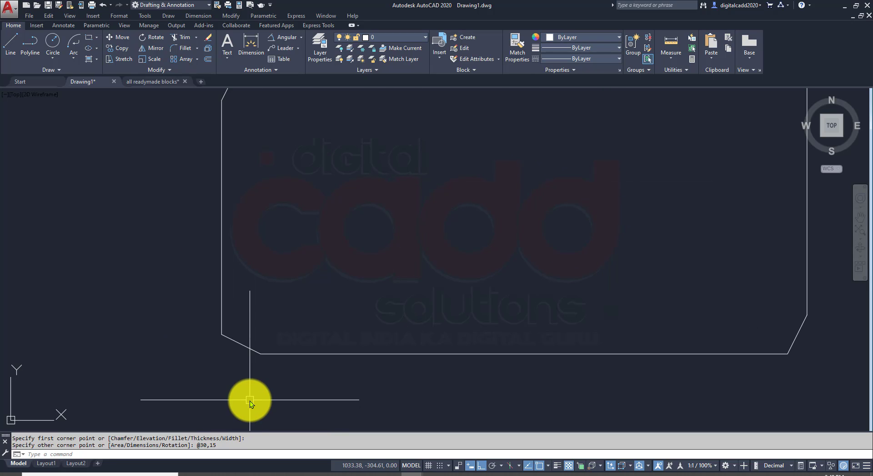
{"action": "scroll", "coordinate": [219, 364], "scroll_direction": "up", "scroll_amount": 4}
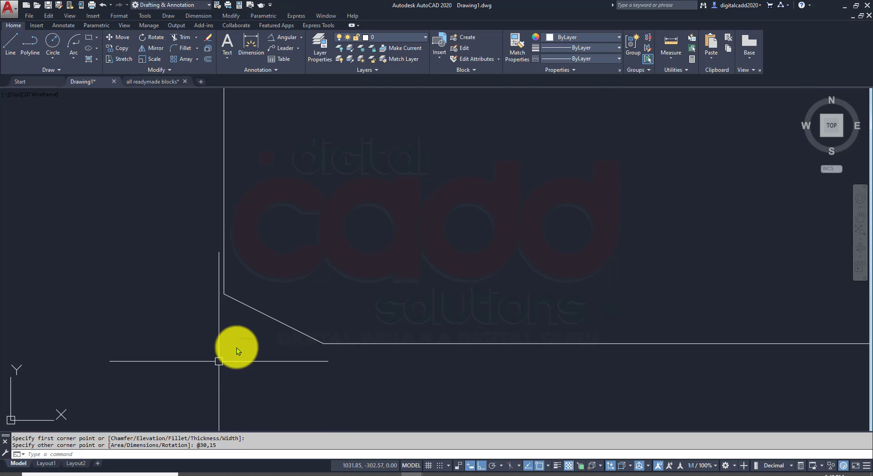
{"action": "left_click", "coordinate": [681, 57]}
{"action": "left_click", "coordinate": [677, 92]}
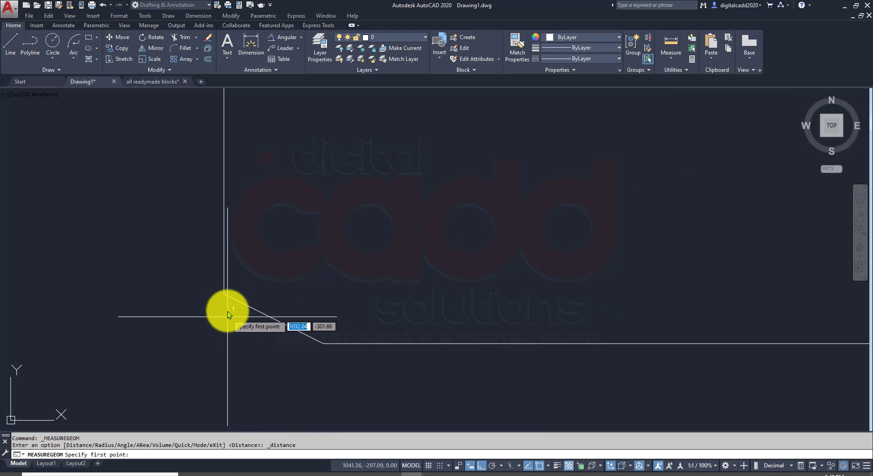
{"action": "left_click", "coordinate": [224, 294]}
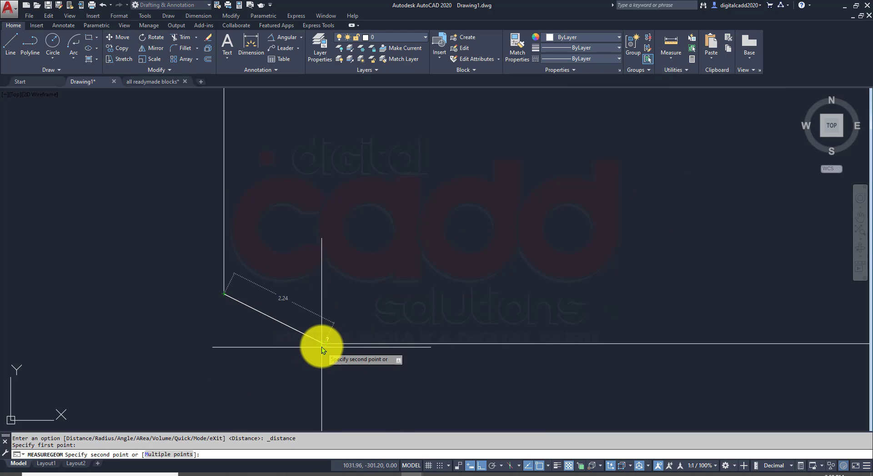
{"action": "left_click", "coordinate": [225, 343]}
{"action": "left_click", "coordinate": [266, 373]}
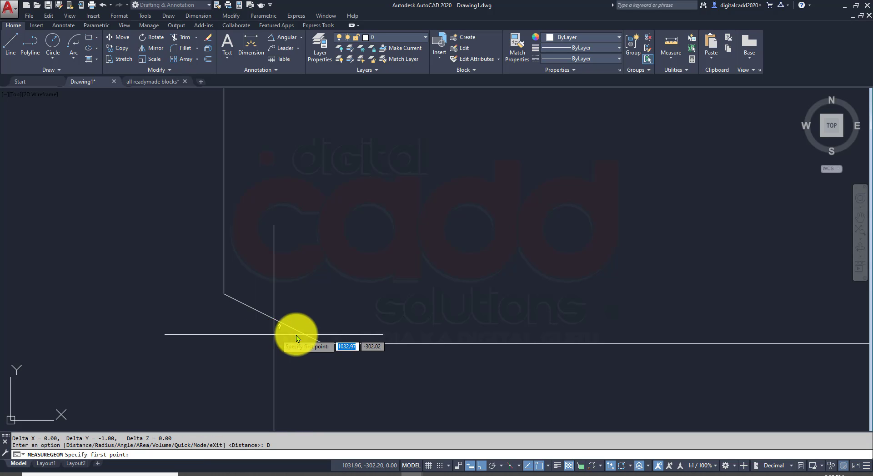
{"action": "left_click", "coordinate": [323, 344]}
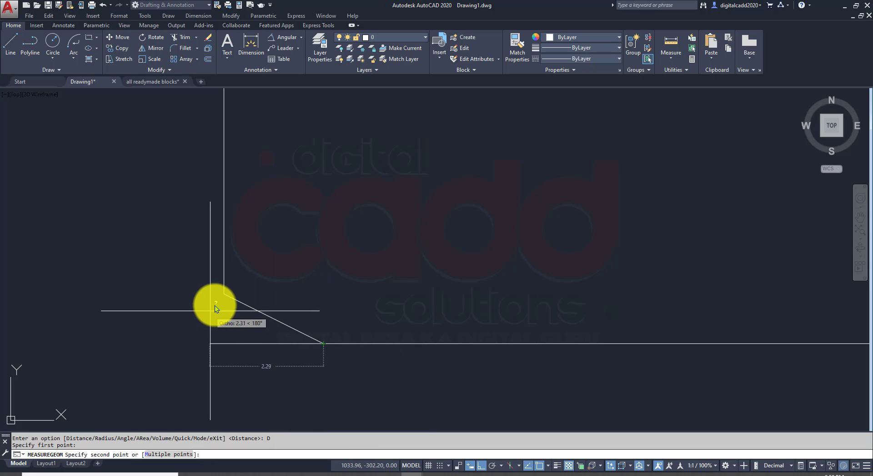
{"action": "left_click", "coordinate": [223, 347]}
{"action": "key", "text": "Escape"}
- Offset the 30 by 15 chamfered rectangle outward by 0.3
{"action": "scroll", "coordinate": [223, 330], "scroll_direction": "down", "scroll_amount": 3}
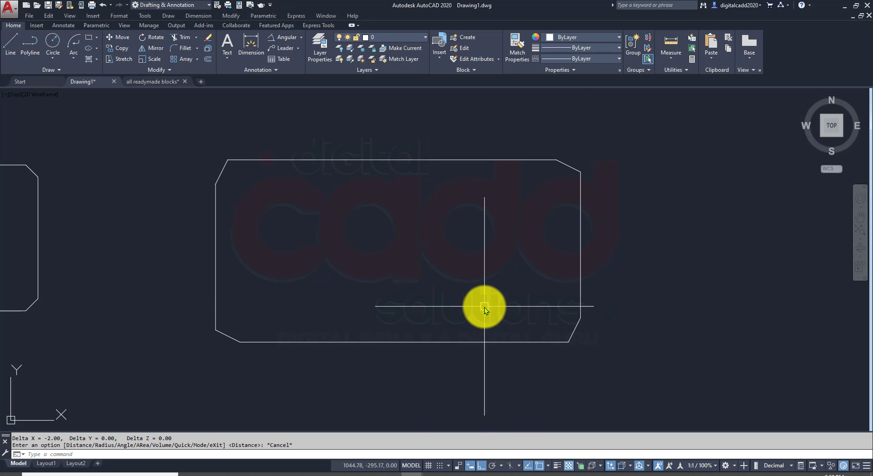
{"action": "type", "text": "o"}
{"action": "key", "text": "Return"}
{"action": "key", "text": "Return"}
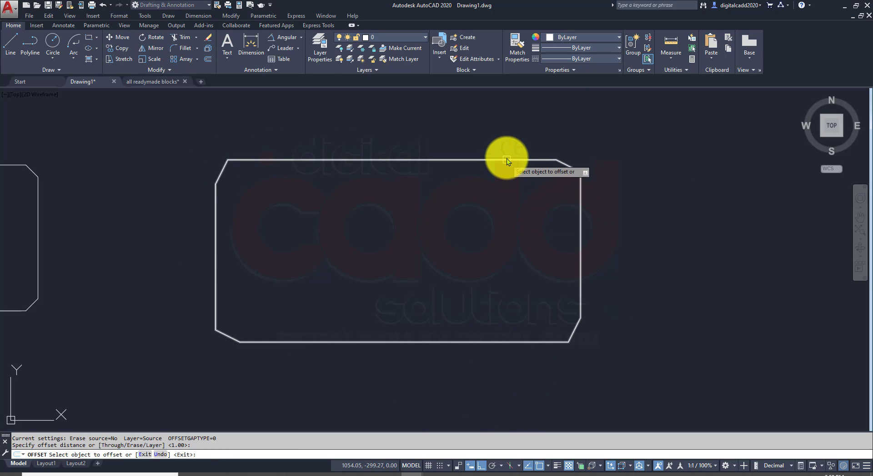
{"action": "left_click", "coordinate": [506, 159]}
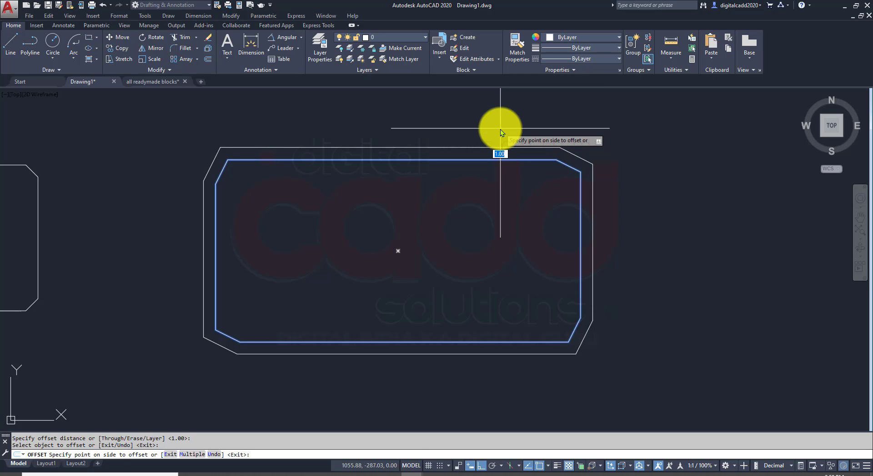
{"action": "type", "text": ".3"}
{"action": "key", "text": "Return"}
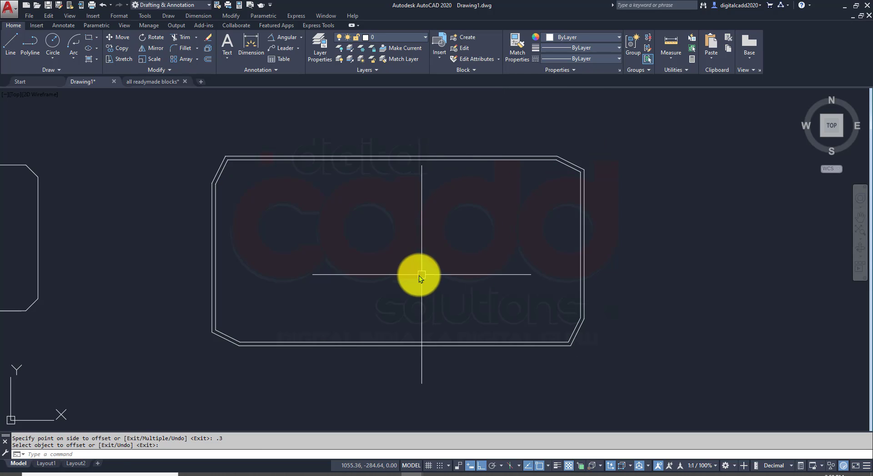
{"action": "middle_click_drag", "start_coordinate": [370, 259], "coordinate": [591, 253]}
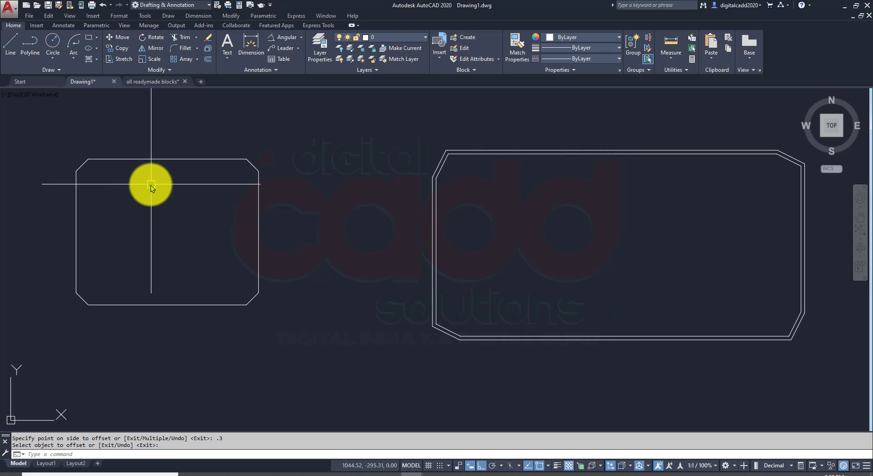
{"action": "scroll", "coordinate": [430, 209], "scroll_direction": "down", "scroll_amount": 4}
{"action": "middle_click_drag", "start_coordinate": [613, 269], "coordinate": [88, 272]}
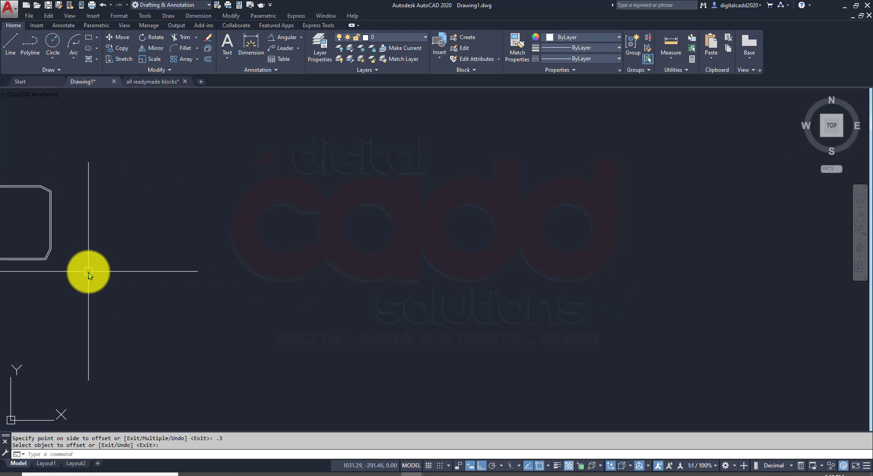
{"action": "left_click", "coordinate": [91, 42]}
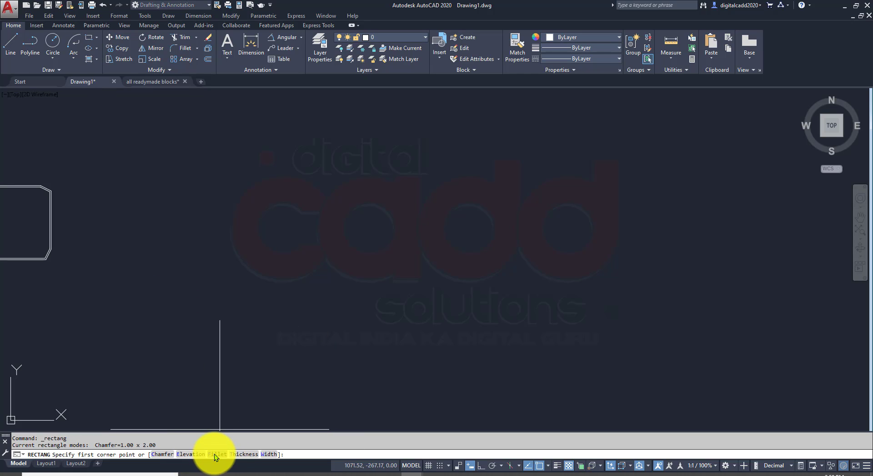
{"action": "scroll", "coordinate": [299, 294], "scroll_direction": "down", "scroll_amount": 1}
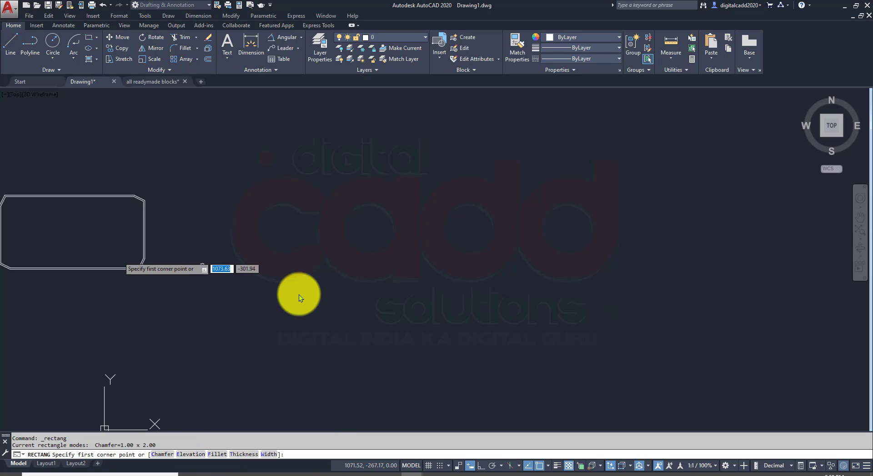
{"action": "scroll", "coordinate": [121, 255], "scroll_direction": "up", "scroll_amount": 2}
{"action": "middle_click_drag", "start_coordinate": [121, 261], "coordinate": [393, 248]}
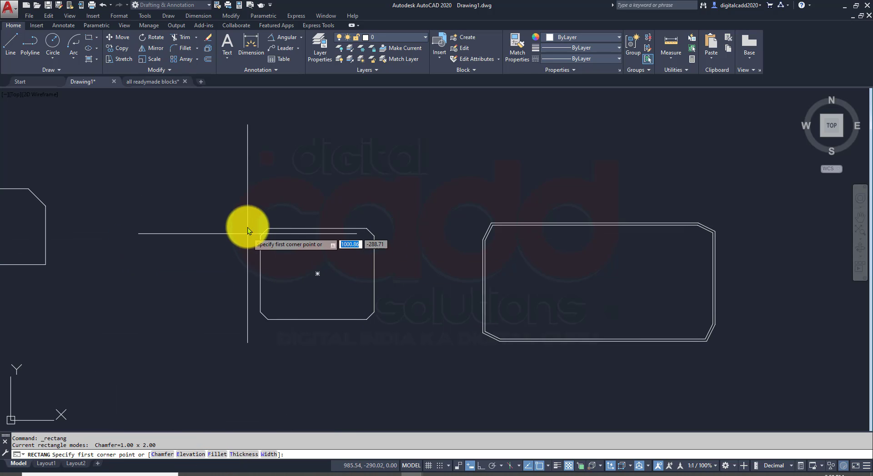
{"action": "mouse_move", "coordinate": [351, 305]}
{"action": "middle_mouse_down"}
{"action": "mouse_move", "coordinate": [151, 272]}
{"action": "mouse_move", "coordinate": [282, 285]}
{"action": "middle_mouse_up"}
{"action": "key", "text": "Escape"}
- Draw a Tan, Tan, Radius circle of radius 3 tangent to the two edges at the first rectangle's lower-right corner
{"action": "middle_click_drag", "start_coordinate": [115, 260], "coordinate": [353, 303]}
{"action": "scroll", "coordinate": [353, 302], "scroll_direction": "up", "scroll_amount": 4}
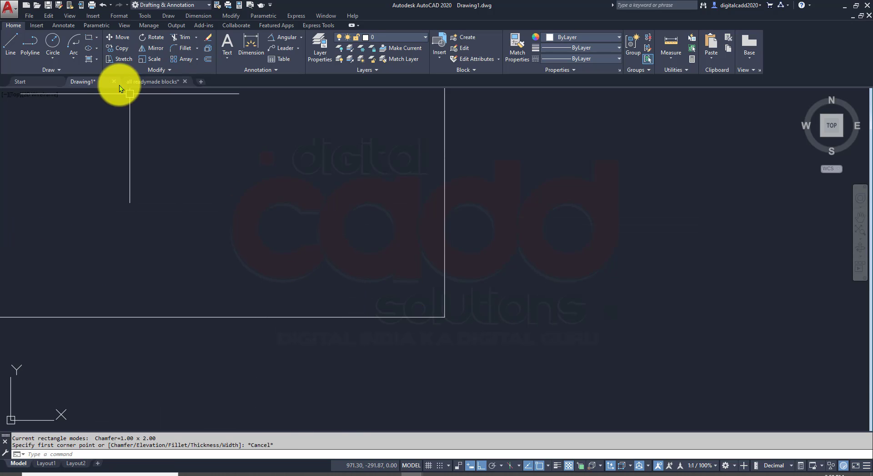
{"action": "left_click", "coordinate": [59, 54]}
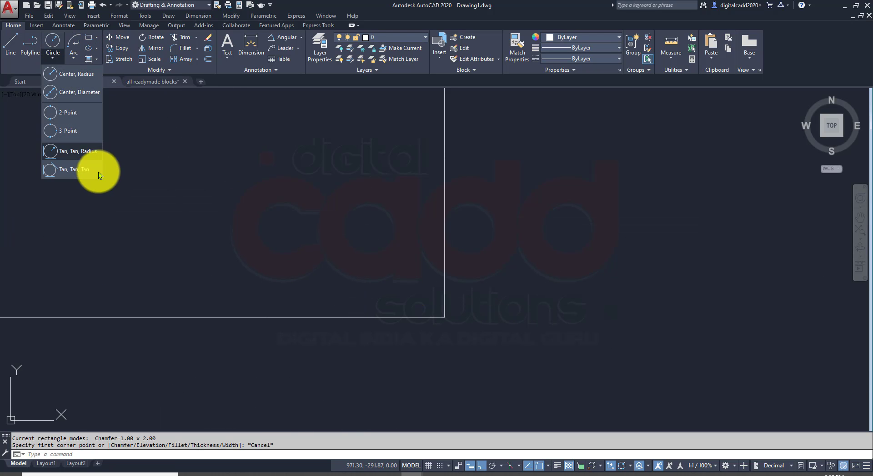
{"action": "left_click", "coordinate": [85, 152]}
{"action": "left_click", "coordinate": [429, 318]}
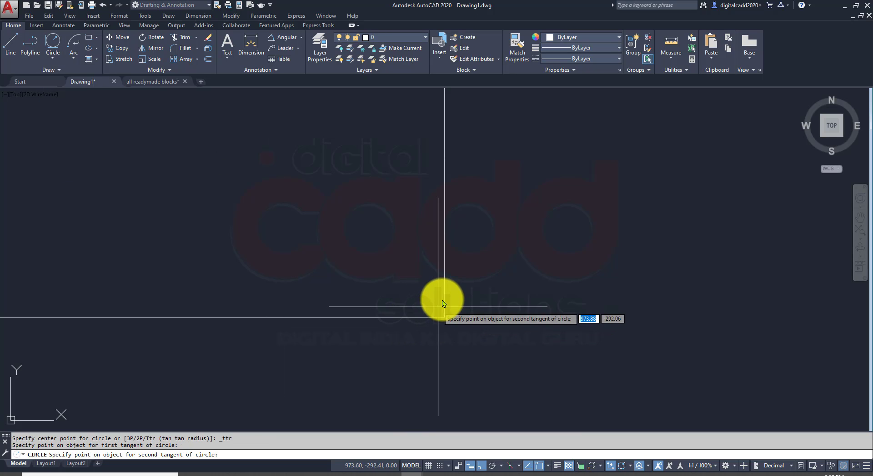
{"action": "left_click", "coordinate": [445, 296]}
{"action": "type", "text": "3"}
{"action": "key", "text": "Return"}
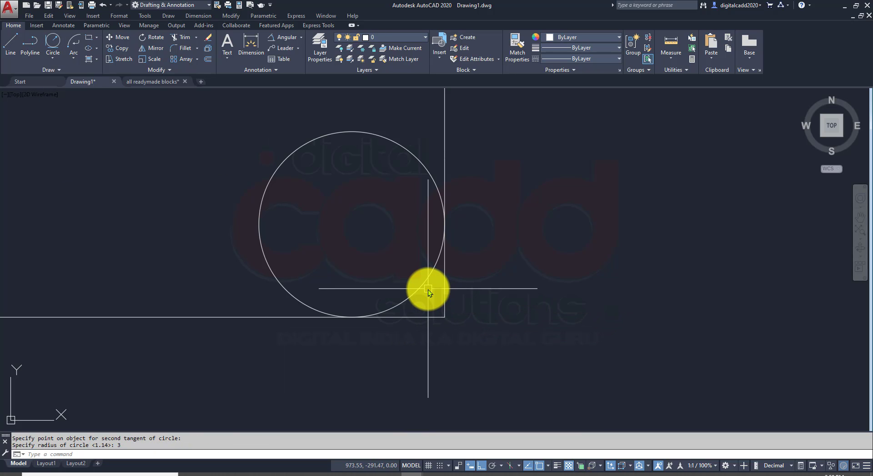
- Trim away the circle's inner arc and both edge stubs at the first rectangle's lower-right corner, leaving it rounded
{"action": "type", "text": "TR"}
{"action": "key", "text": "Return"}
{"action": "left_click", "coordinate": [461, 298]}
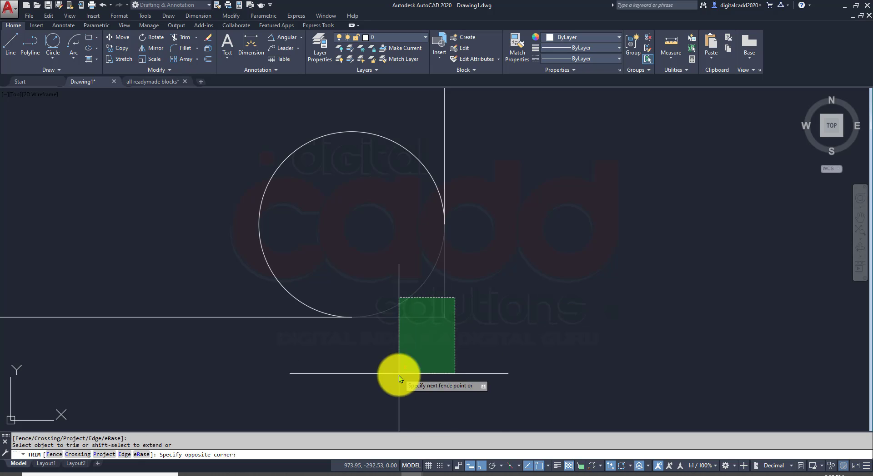
{"action": "left_click", "coordinate": [400, 375]}
{"action": "key", "text": "ctrl+z"}
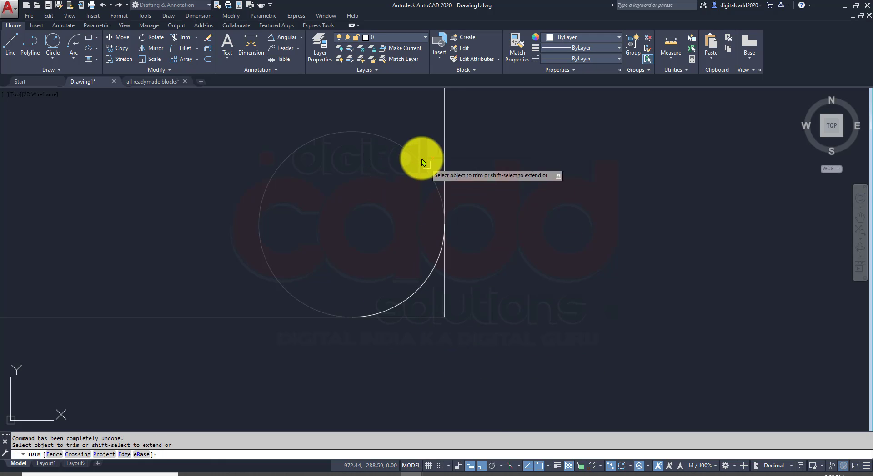
{"action": "left_click", "coordinate": [421, 159]}
{"action": "left_click", "coordinate": [445, 294]}
{"action": "left_click", "coordinate": [432, 317]}
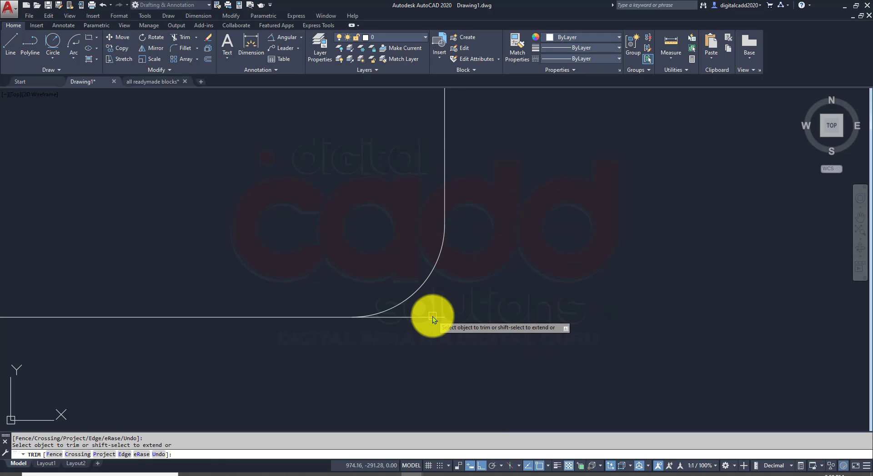
{"action": "key", "text": "Return"}
- Measure the radius of the arc at the first rectangle's rounded lower-right corner
{"action": "left_click", "coordinate": [423, 292]}
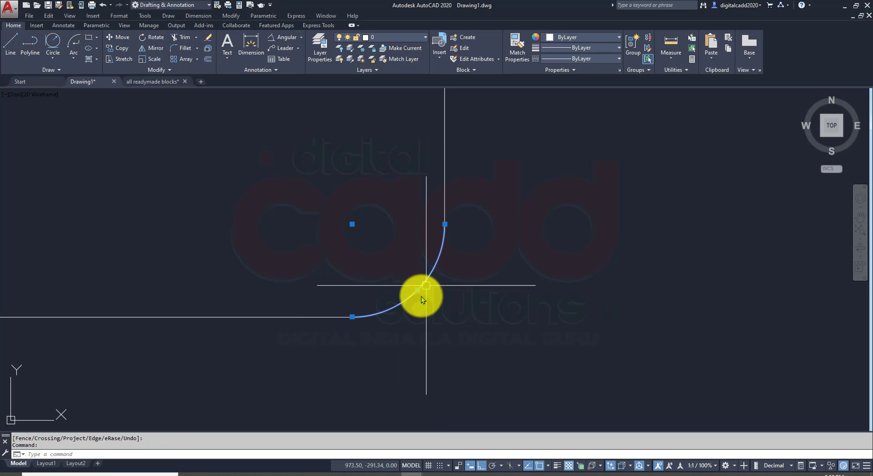
{"action": "scroll", "coordinate": [423, 295], "scroll_direction": "down", "scroll_amount": 5}
{"action": "key", "text": "Escape"}
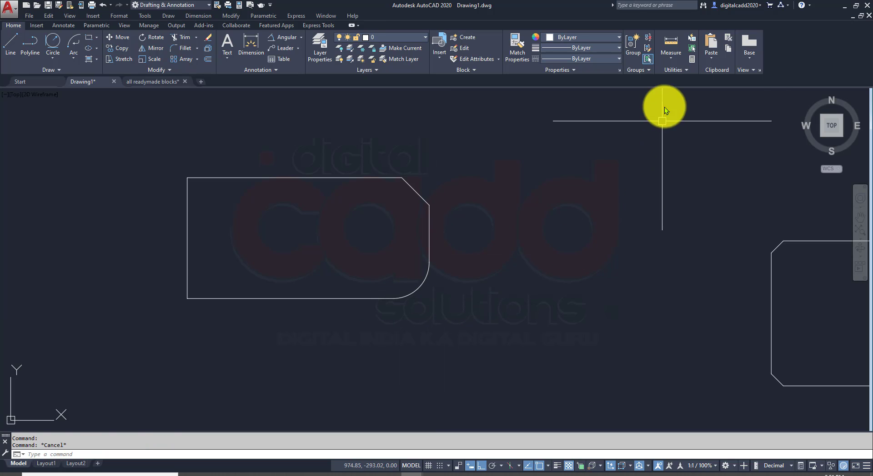
{"action": "left_click", "coordinate": [671, 54]}
{"action": "left_click", "coordinate": [689, 111]}
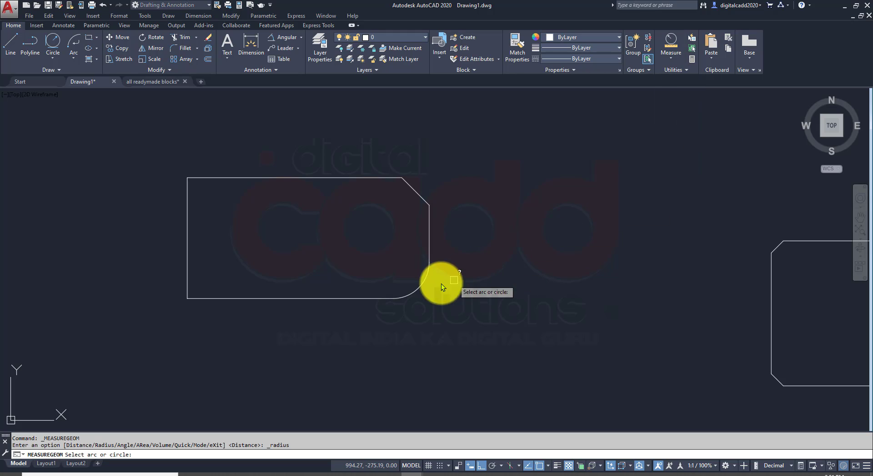
{"action": "left_click", "coordinate": [426, 283]}
{"action": "key", "text": "Escape"}
{"action": "scroll", "coordinate": [446, 305], "scroll_direction": "up", "scroll_amount": 4}
{"action": "key", "text": "Return"}
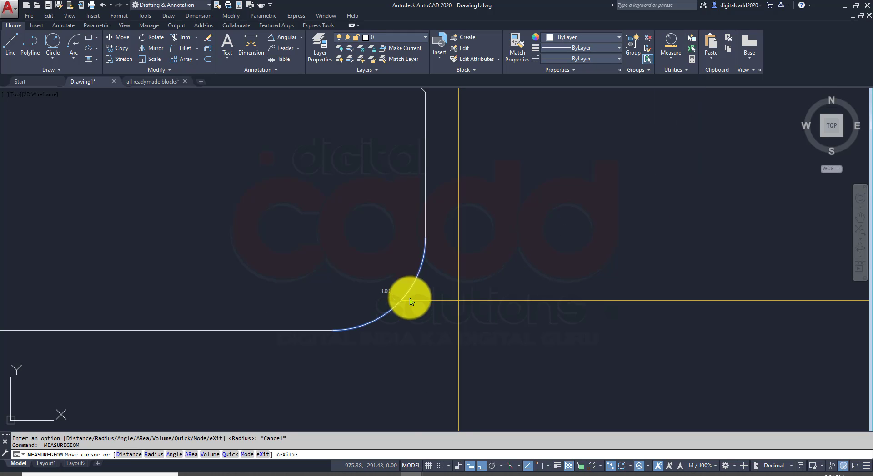
- Check the lower-right corner arc of the first rectangle again with the Radius measuring option
{"action": "left_click", "coordinate": [676, 58]}
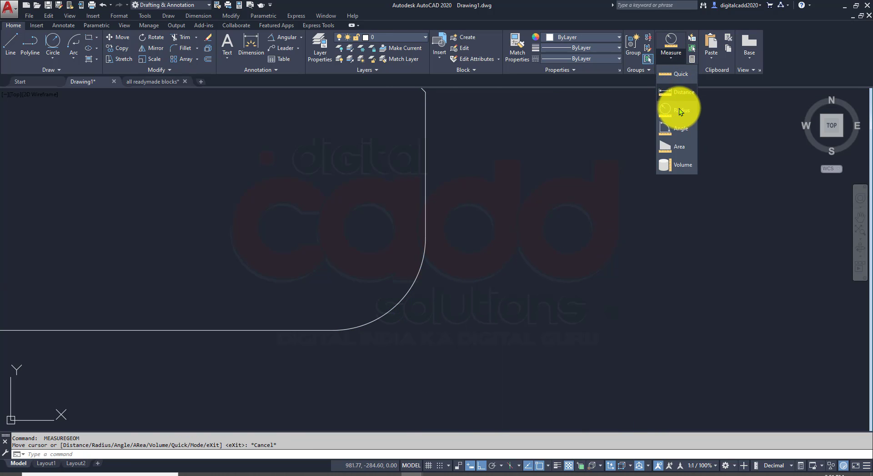
{"action": "left_click", "coordinate": [678, 109]}
{"action": "left_click", "coordinate": [403, 293]}
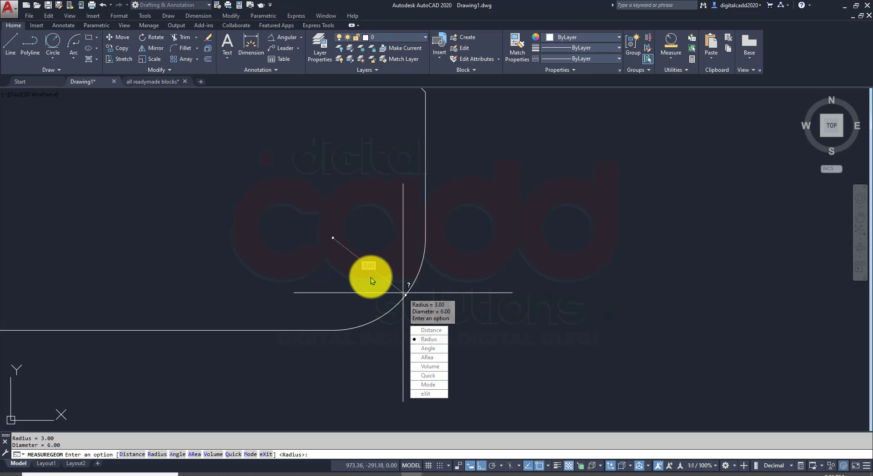
{"action": "key", "text": "Escape"}
- Add a radius dimension to the first rectangle's rounded lower-right corner, with its text placed outside the arc
{"action": "left_click", "coordinate": [301, 37]}
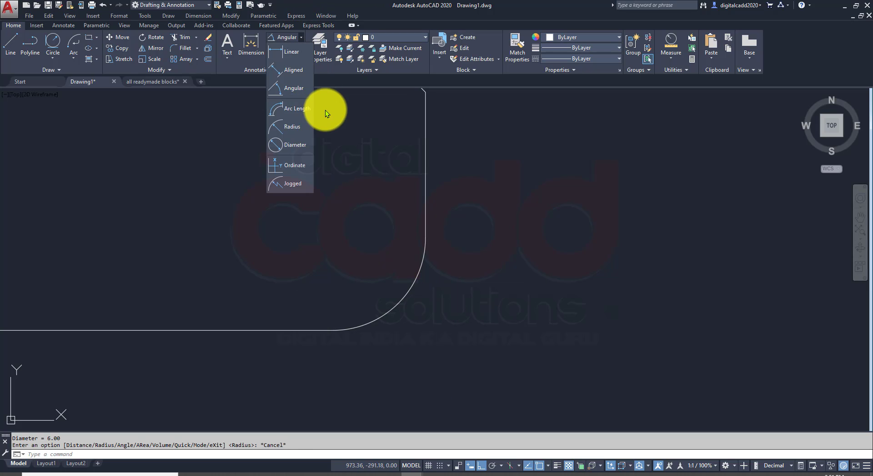
{"action": "left_click", "coordinate": [296, 128]}
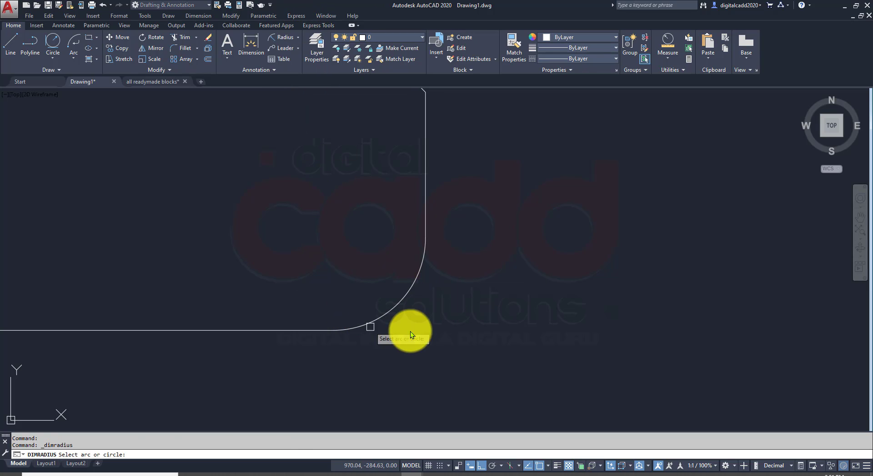
{"action": "left_click", "coordinate": [413, 287]}
{"action": "left_click", "coordinate": [427, 312]}
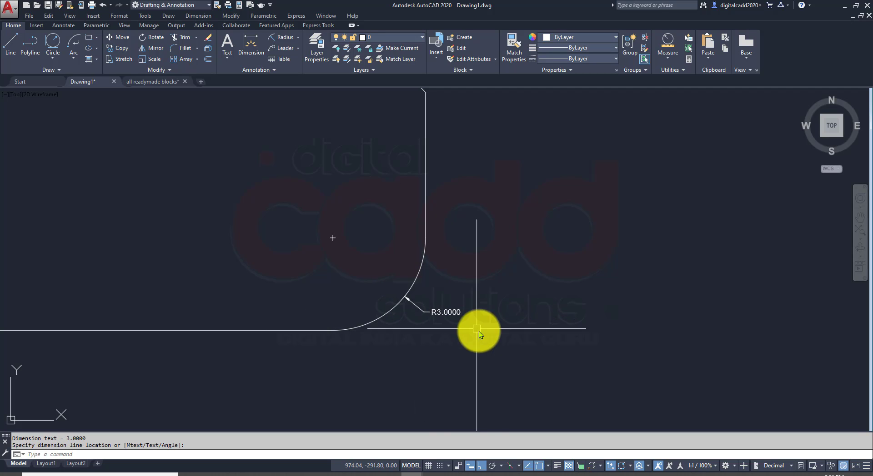
{"action": "scroll", "coordinate": [439, 319], "scroll_direction": "up", "scroll_amount": 2}
{"action": "scroll", "coordinate": [298, 252], "scroll_direction": "down", "scroll_amount": 3}
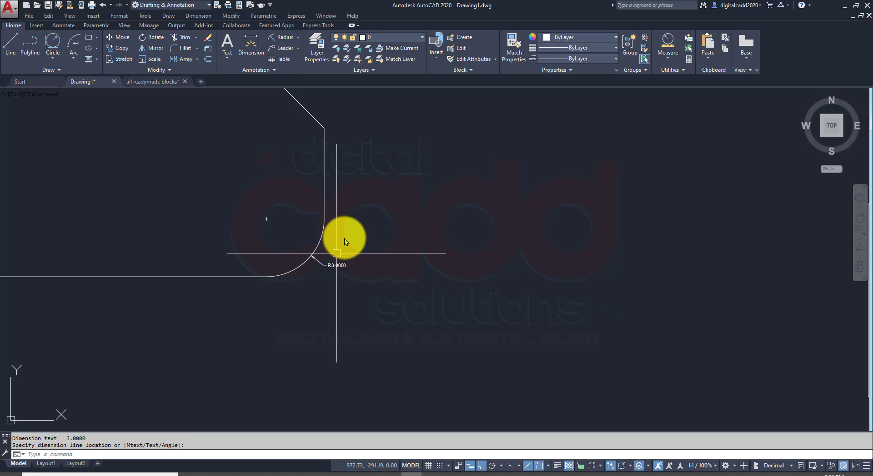
{"action": "left_click_drag", "start_coordinate": [356, 211], "coordinate": [224, 306]}
{"action": "key", "text": "Escape"}
- Draw a 20 by 15 rectangle with a Fillet radius of 1 beside the double-outlined chamfered rectangle
{"action": "scroll", "coordinate": [208, 289], "scroll_direction": "down", "scroll_amount": 4}
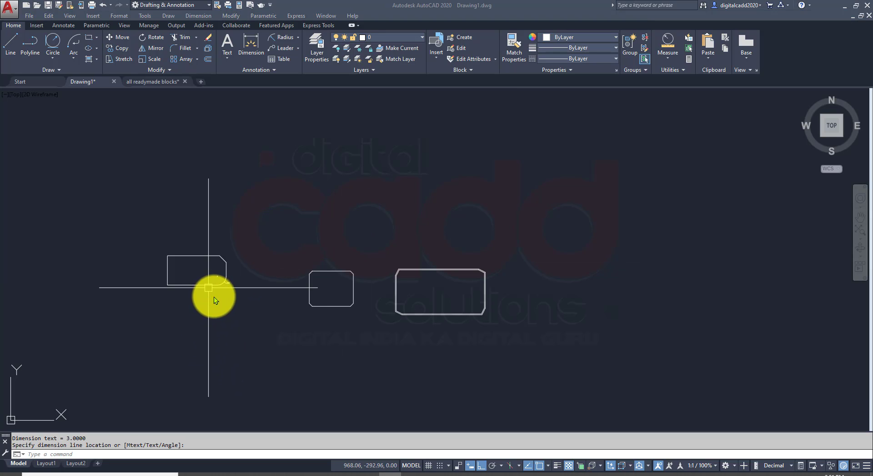
{"action": "scroll", "coordinate": [550, 312], "scroll_direction": "up", "scroll_amount": 4}
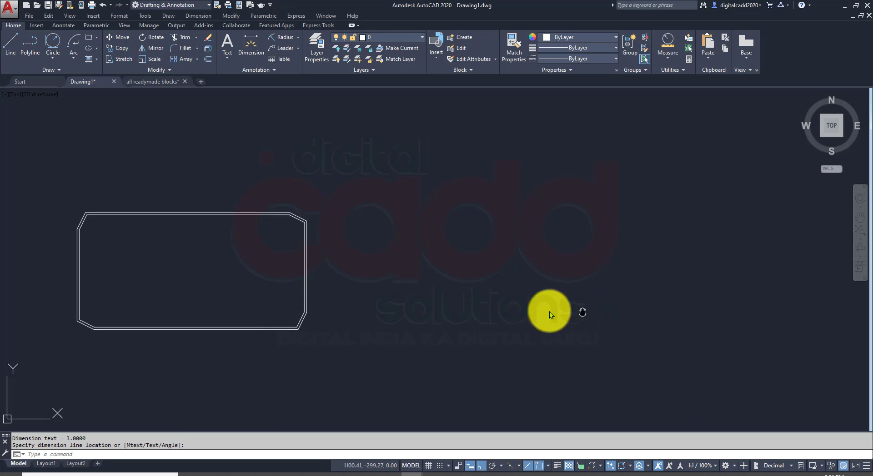
{"action": "left_click", "coordinate": [90, 38]}
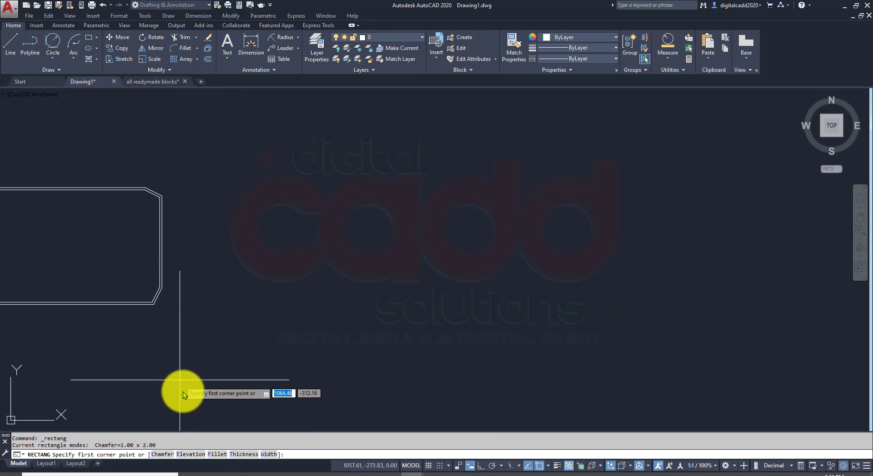
{"action": "left_click", "coordinate": [215, 454]}
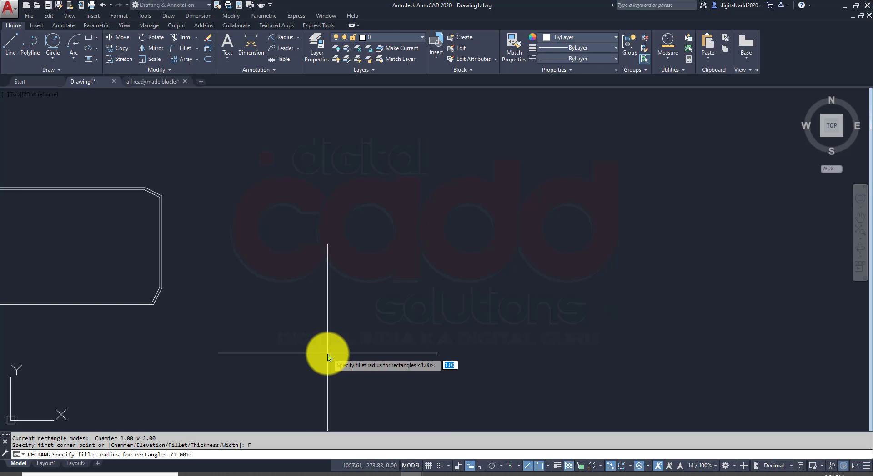
{"action": "type", "text": "1"}
{"action": "key", "text": "Return"}
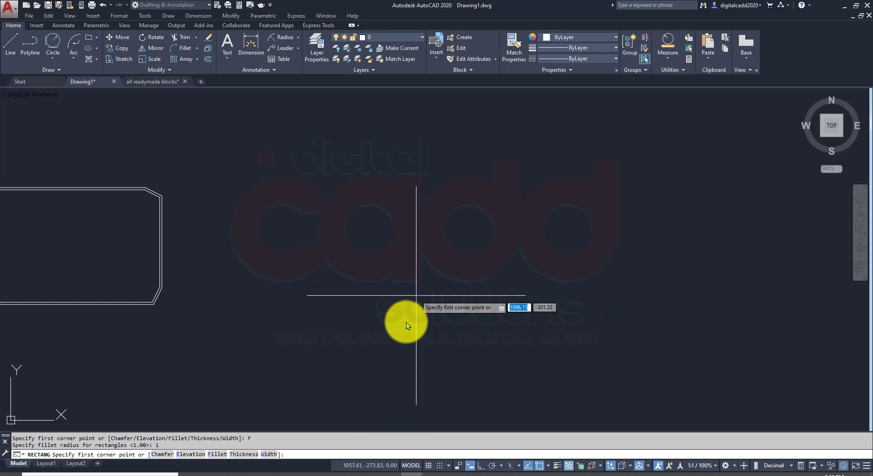
{"action": "left_click", "coordinate": [397, 350]}
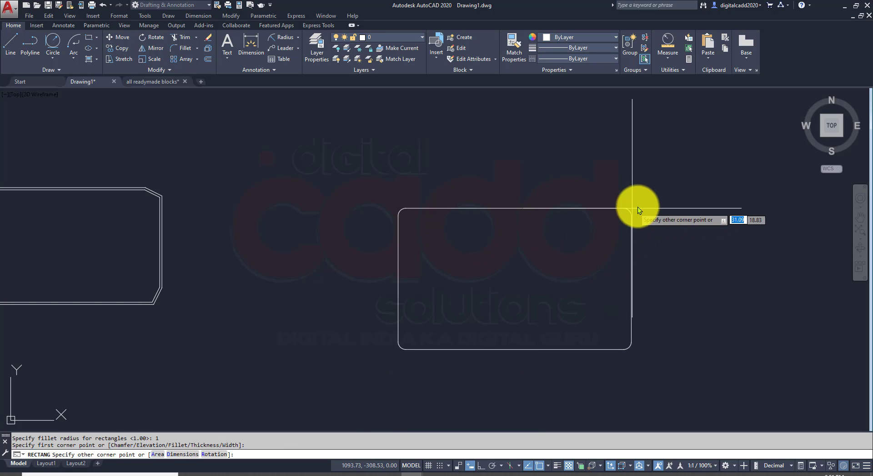
{"action": "scroll", "coordinate": [575, 237], "scroll_direction": "up", "scroll_amount": 2}
{"action": "middle_click_drag", "start_coordinate": [539, 252], "coordinate": [507, 135]}
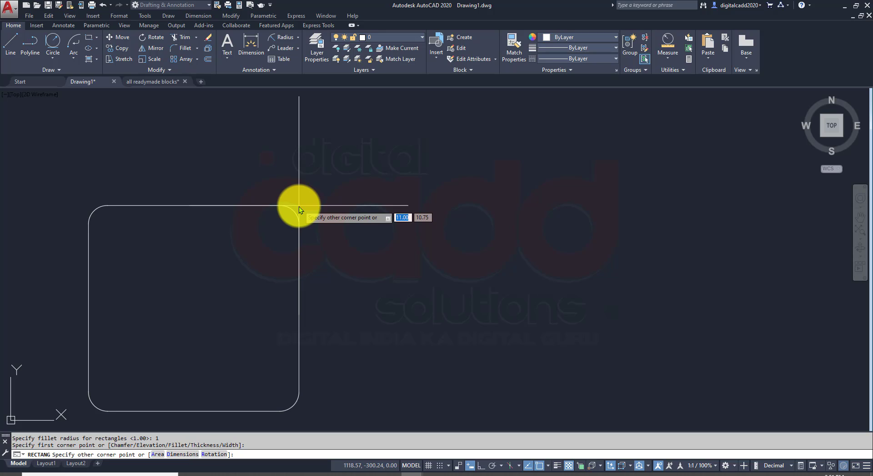
{"action": "type", "text": "20"}
{"action": "key", "text": "Tab"}
{"action": "type", "text": "15"}
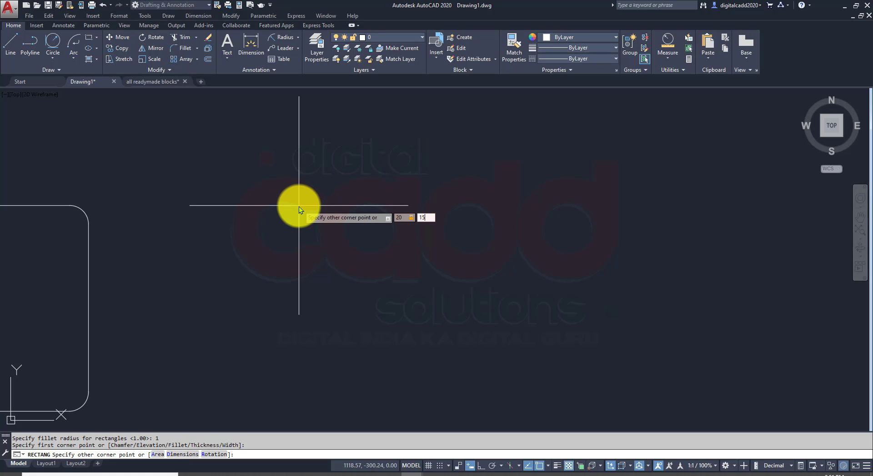
{"action": "key", "text": "Return"}
- Measure the filleted rectangle's width and height between the midpoints of its opposite edges
{"action": "middle_click_drag", "start_coordinate": [299, 206], "coordinate": [350, 230]}
{"action": "scroll", "coordinate": [341, 241], "scroll_direction": "down", "scroll_amount": 4}
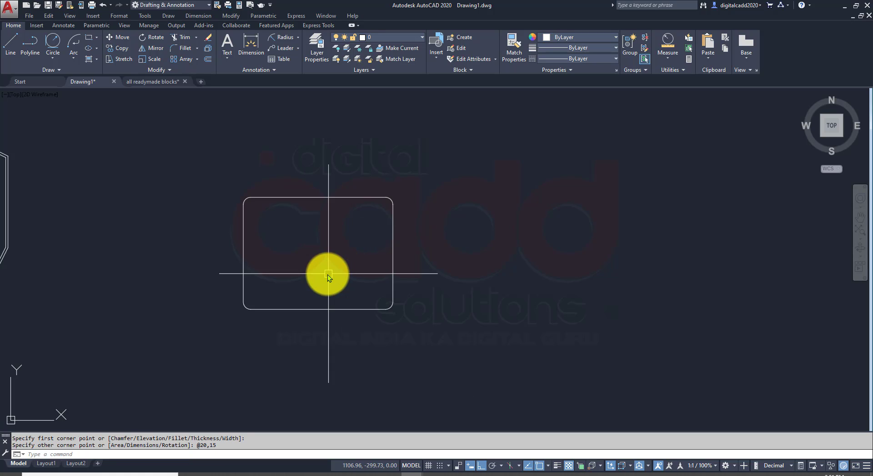
{"action": "middle_click_drag", "start_coordinate": [328, 274], "coordinate": [457, 279]}
{"action": "scroll", "coordinate": [457, 279], "scroll_direction": "up", "scroll_amount": 2}
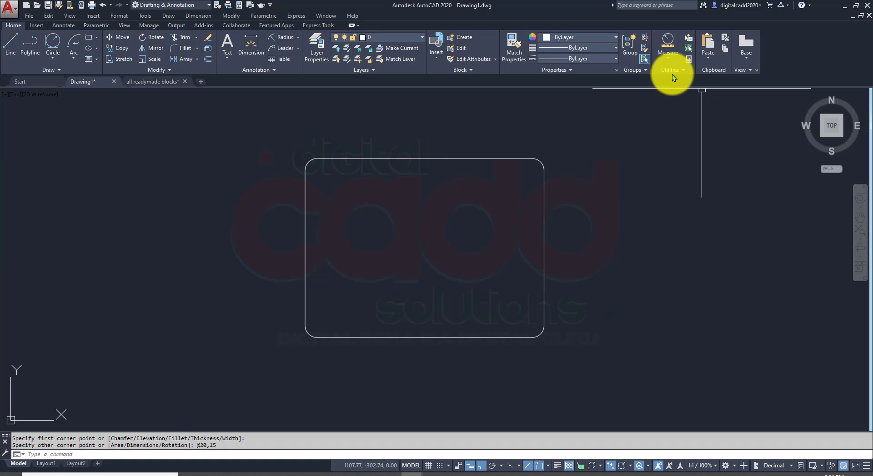
{"action": "left_click", "coordinate": [669, 56]}
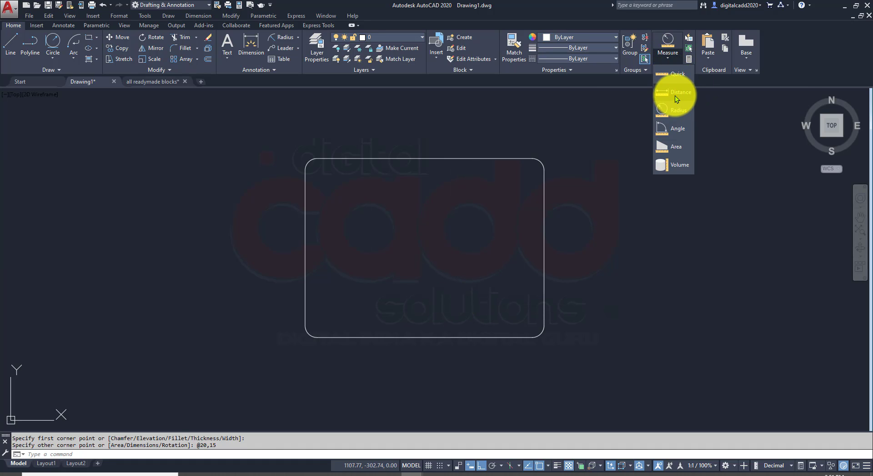
{"action": "left_click", "coordinate": [676, 99]}
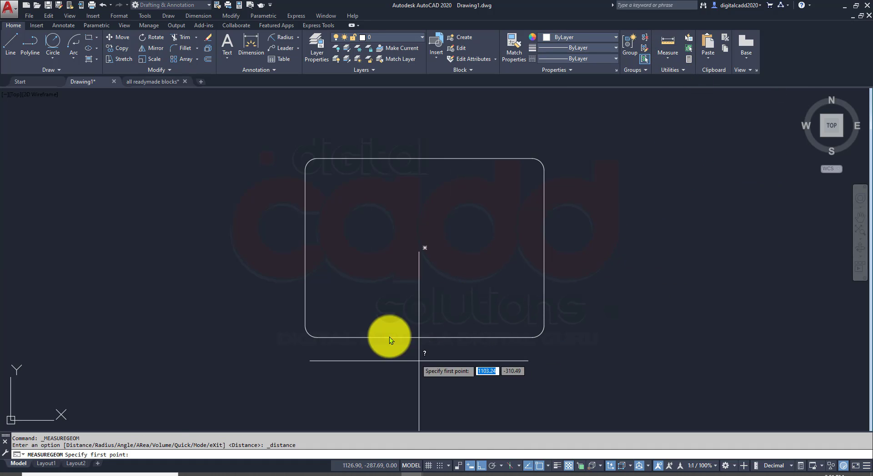
{"action": "left_click", "coordinate": [307, 247]}
{"action": "left_click", "coordinate": [544, 247]}
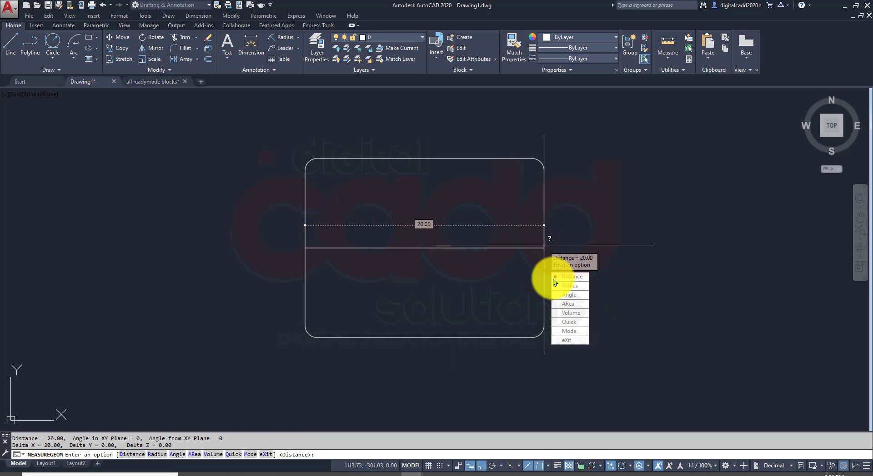
{"action": "left_click", "coordinate": [564, 277]}
{"action": "left_click", "coordinate": [428, 160]}
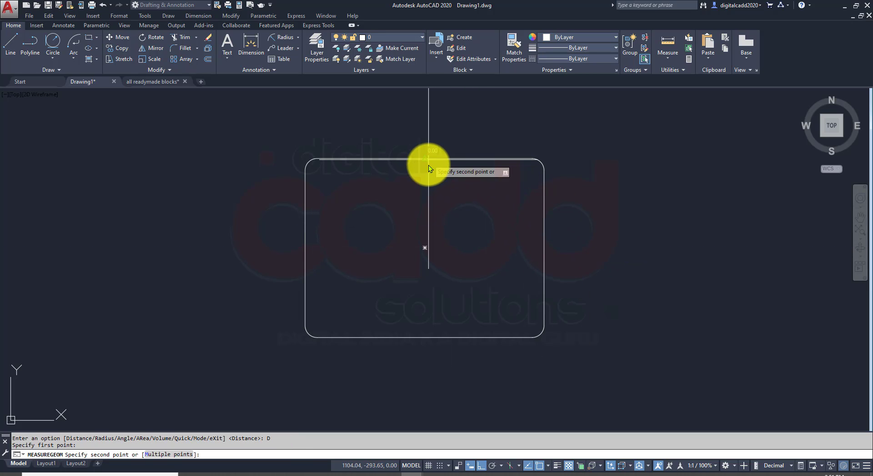
{"action": "left_click", "coordinate": [424, 337]}
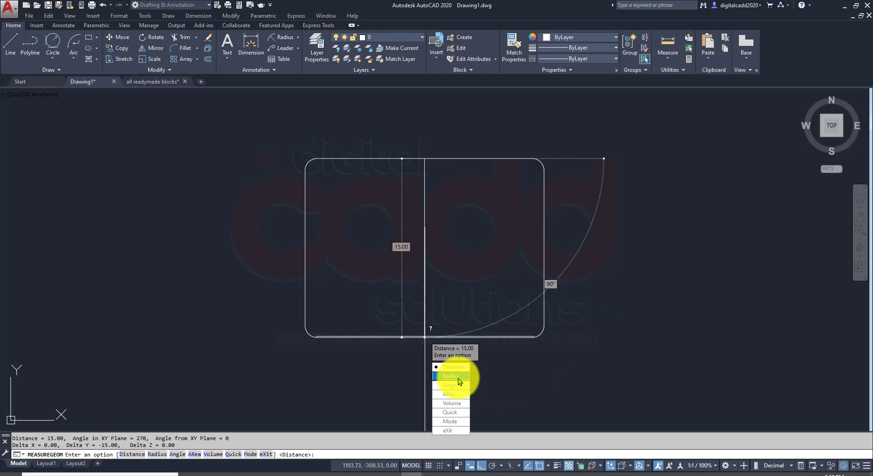
- Measure the radius of the filleted rectangle's lower-right corner
{"action": "left_click", "coordinate": [457, 379]}
{"action": "left_click", "coordinate": [539, 336]}
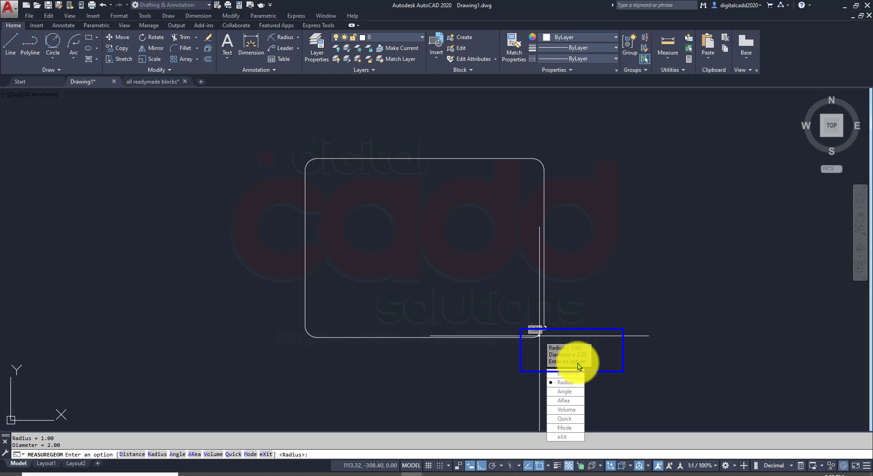
{"action": "key", "text": "Escape"}
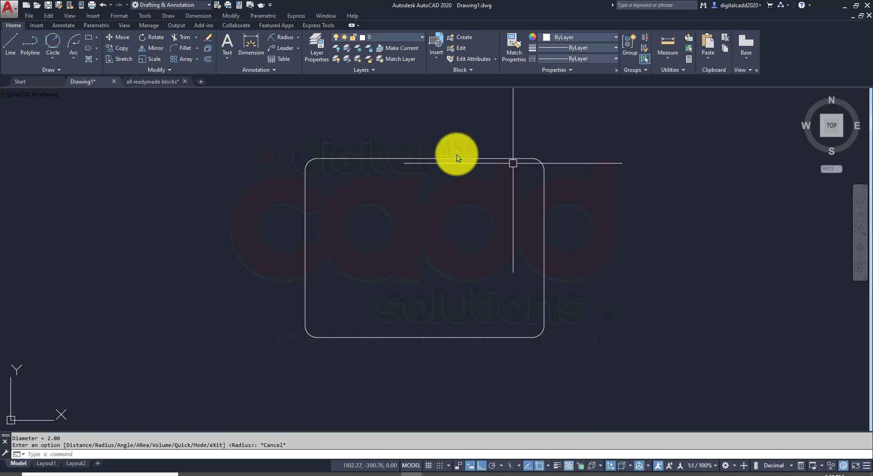
- Draw another rectangle, 20 by 30 with a Fillet radius of 2, to the right of the first filleted rectangle
{"action": "scroll", "coordinate": [516, 234], "scroll_direction": "down", "scroll_amount": 1}
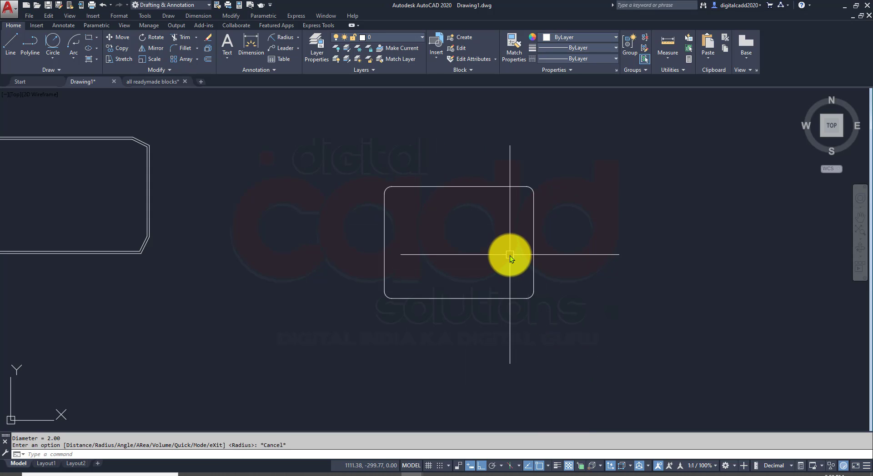
{"action": "middle_click_drag", "start_coordinate": [509, 255], "coordinate": [224, 279]}
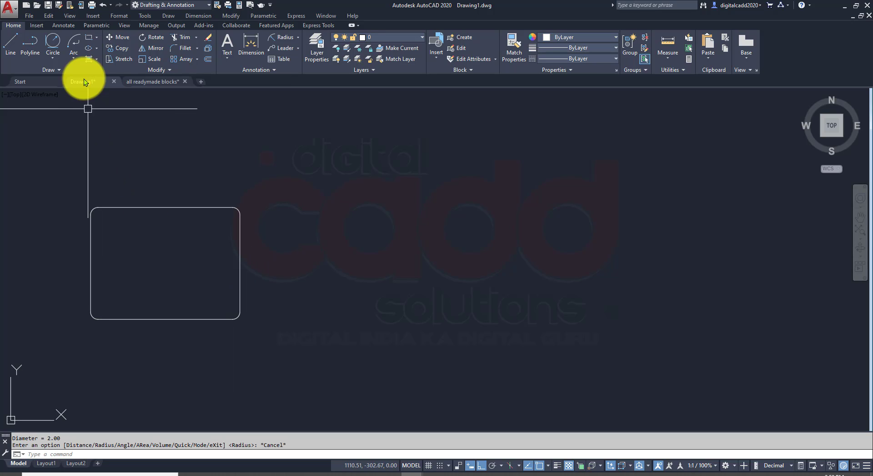
{"action": "left_click", "coordinate": [93, 40]}
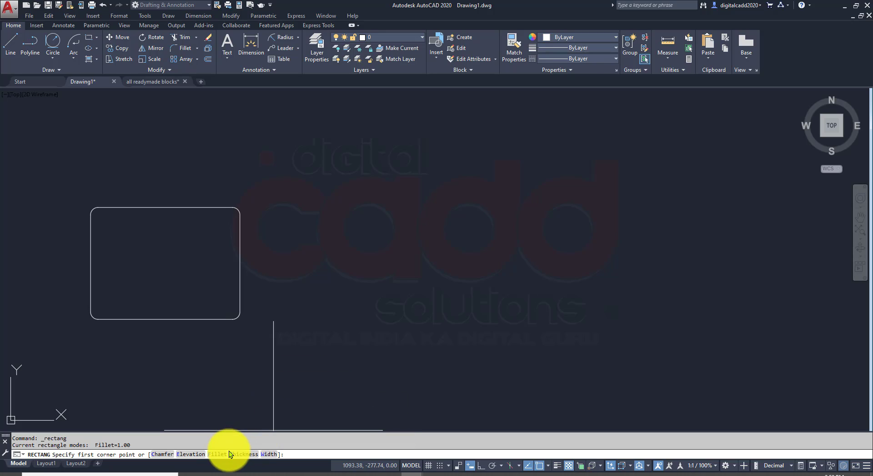
{"action": "left_click", "coordinate": [218, 454]}
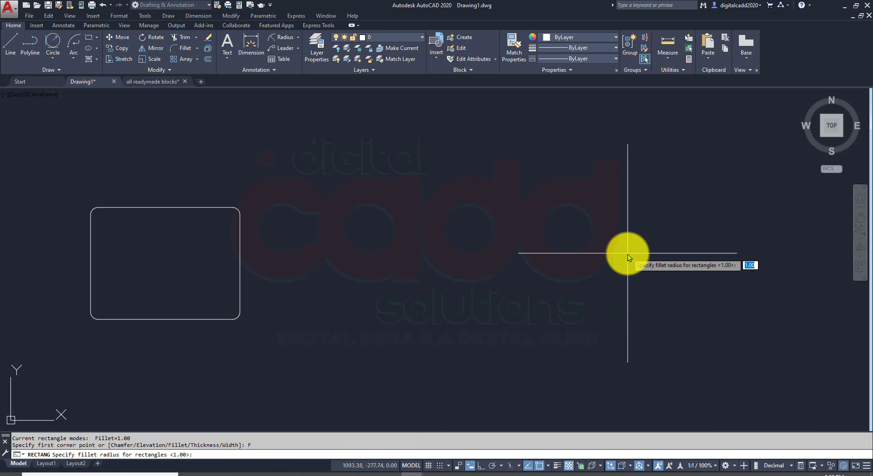
{"action": "type", "text": "2"}
{"action": "key", "text": "Return"}
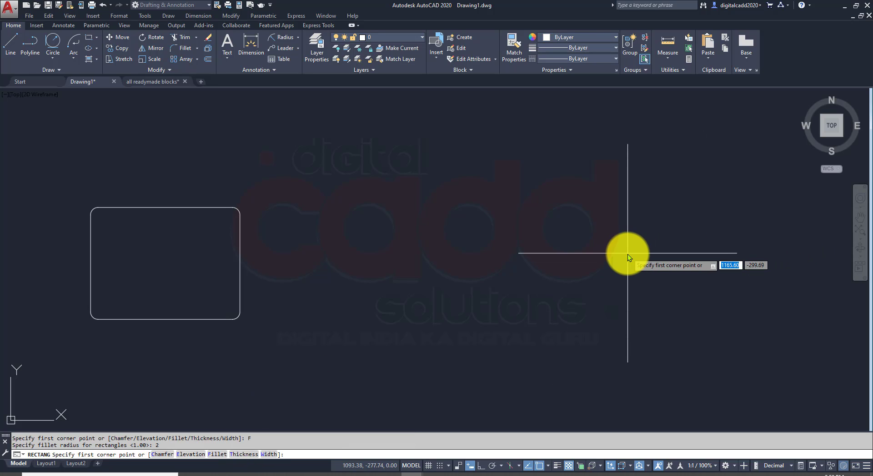
{"action": "left_click", "coordinate": [395, 389]}
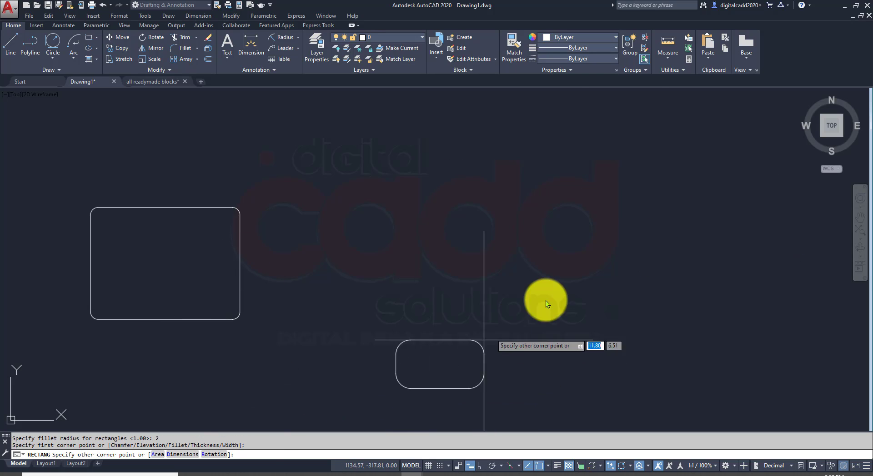
{"action": "type", "text": "-60"}
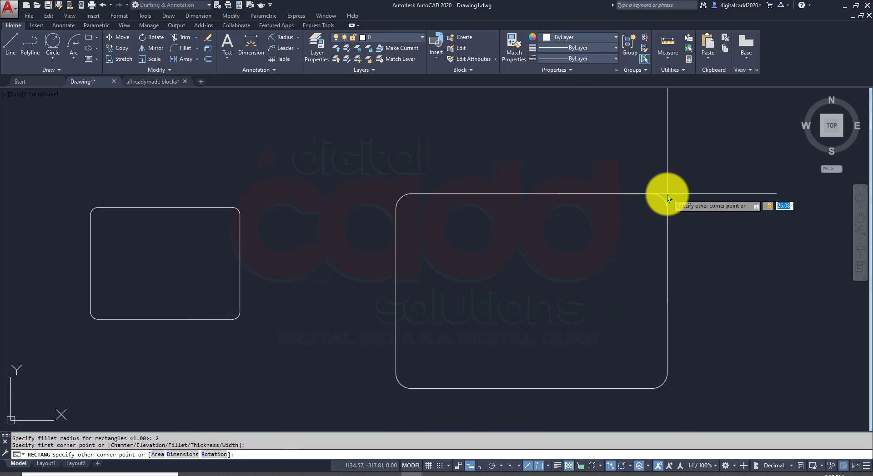
{"action": "key", "text": "Tab"}
{"action": "type", "text": "26"}
{"action": "key", "text": "Return"}
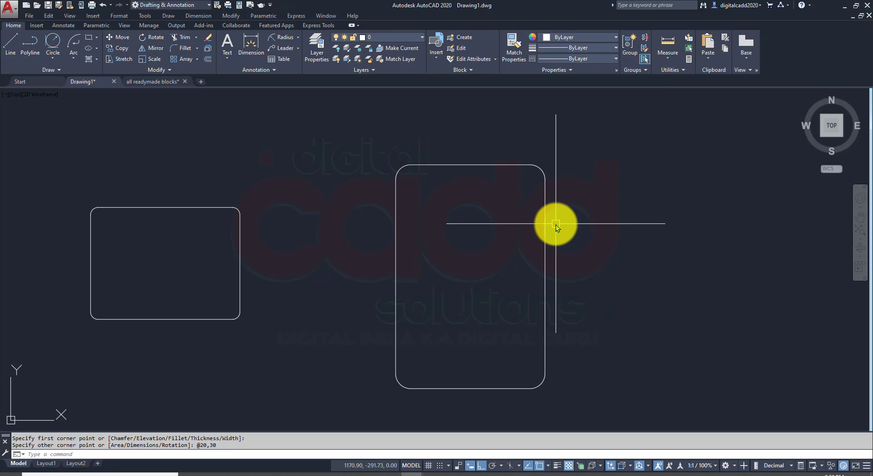
- Measure the radius of the upper-right corner of the 20 by 30 rectangle
{"action": "middle_click_drag", "start_coordinate": [555, 225], "coordinate": [498, 222]}
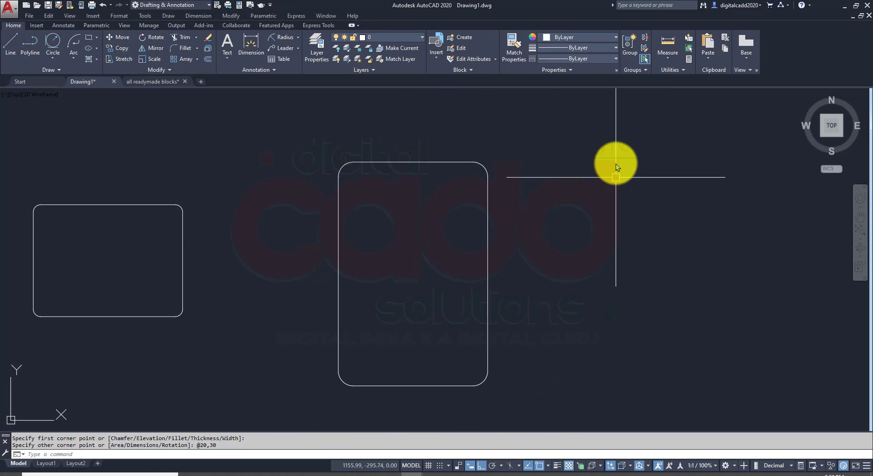
{"action": "left_click", "coordinate": [668, 57]}
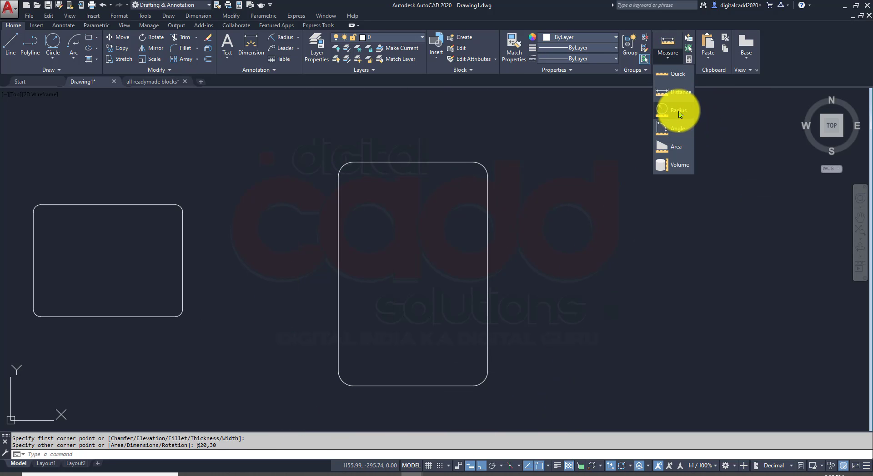
{"action": "left_click", "coordinate": [679, 111]}
{"action": "left_click", "coordinate": [484, 169]}
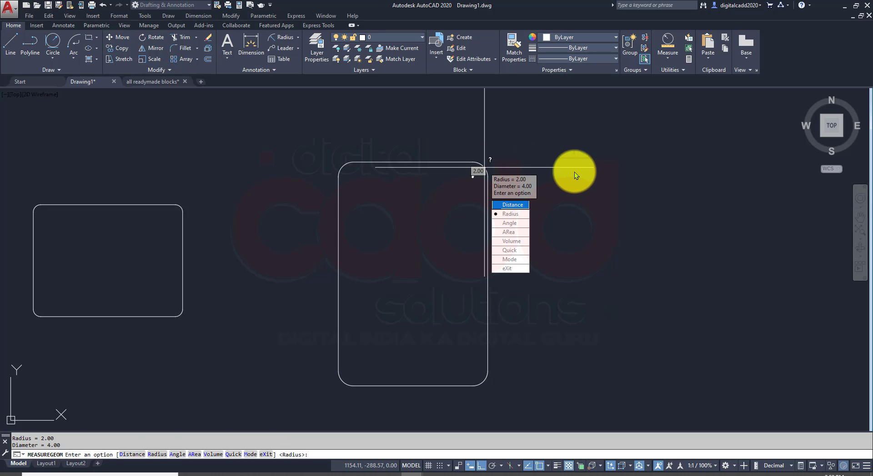
{"action": "left_click_drag", "start_coordinate": [575, 157], "coordinate": [464, 223]}
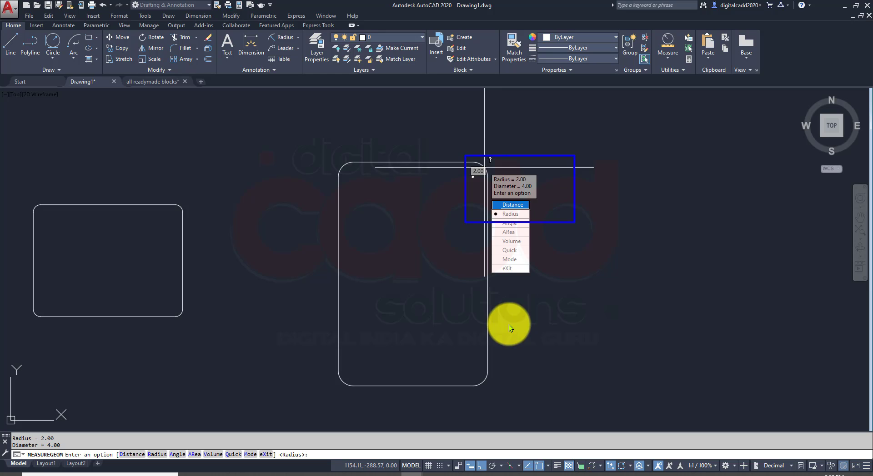
- Exit the radius measurement and look over the two filleted rectangles
{"action": "key", "text": "Escape"}
{"action": "key", "text": "Escape"}
{"action": "scroll", "coordinate": [378, 307], "scroll_direction": "down", "scroll_amount": 2}
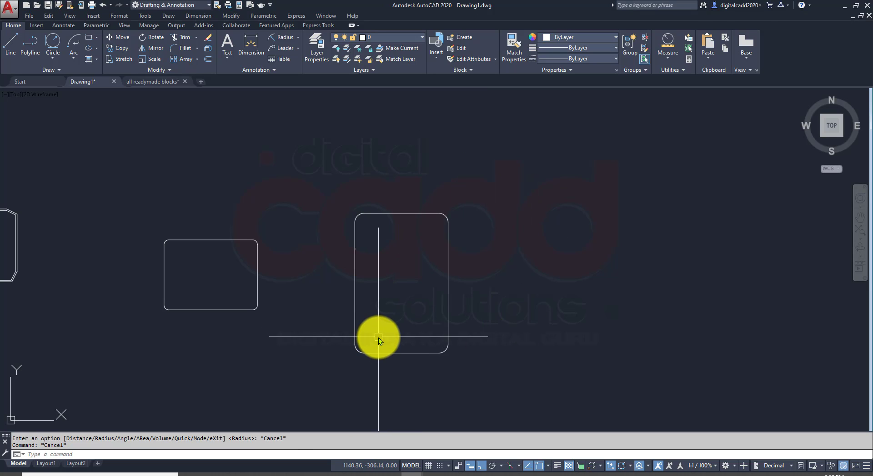
{"action": "scroll", "coordinate": [378, 337], "scroll_direction": "up", "scroll_amount": 2}
{"action": "middle_click_drag", "start_coordinate": [399, 280], "coordinate": [327, 281]}
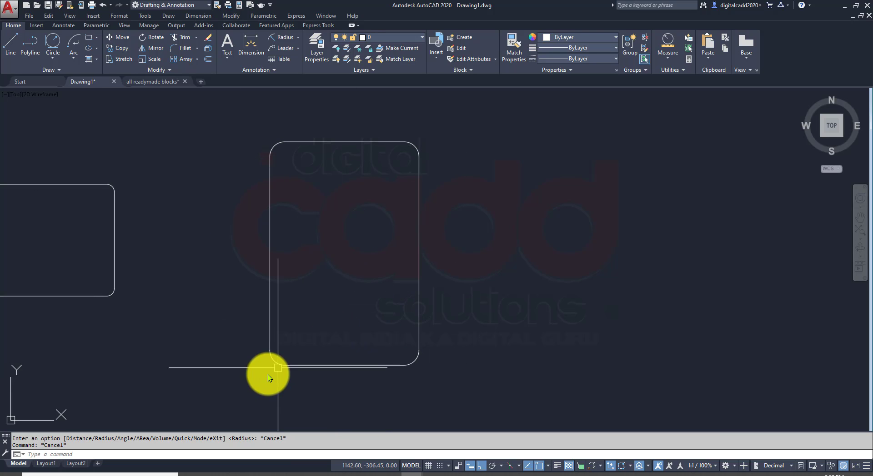
{"action": "scroll", "coordinate": [268, 352], "scroll_direction": "down", "scroll_amount": 6}
{"action": "middle_click_drag", "start_coordinate": [195, 312], "coordinate": [171, 307]}
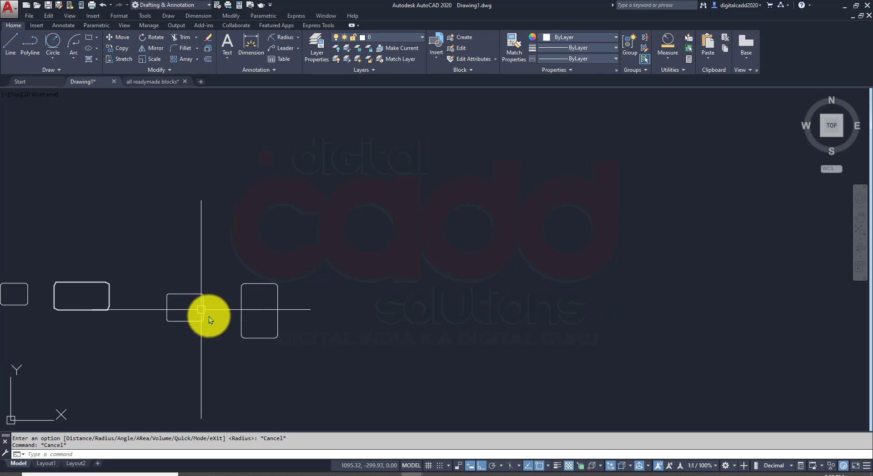
{"action": "scroll", "coordinate": [334, 332], "scroll_direction": "up", "scroll_amount": 2}
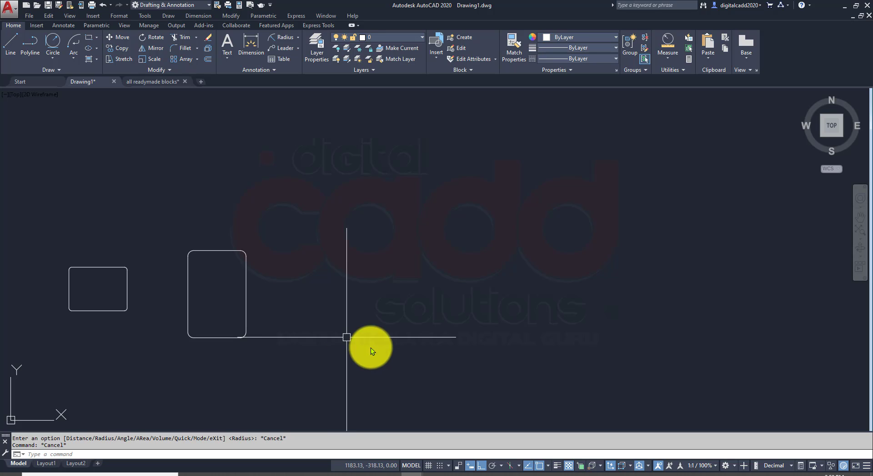
{"action": "left_click", "coordinate": [88, 35]}
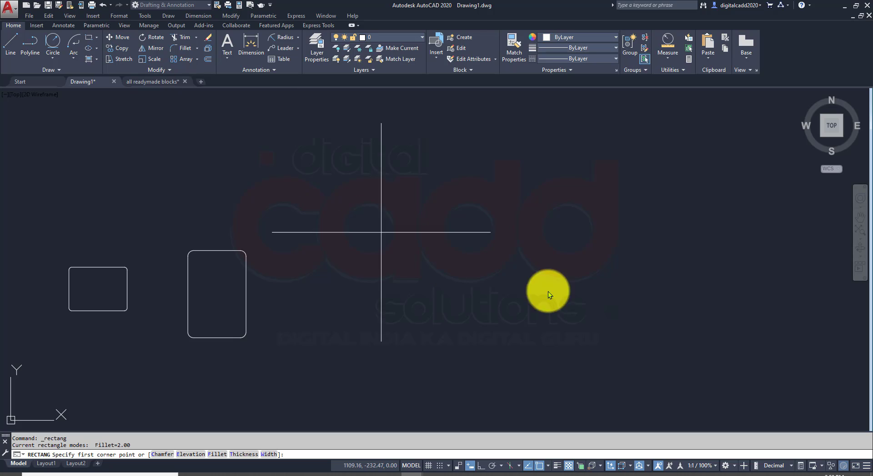
{"action": "left_click", "coordinate": [489, 343]}
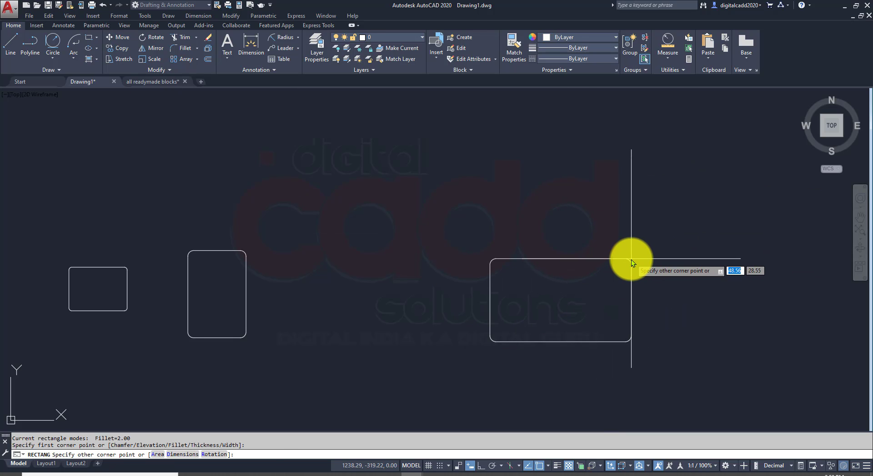
{"action": "key", "text": "Escape"}
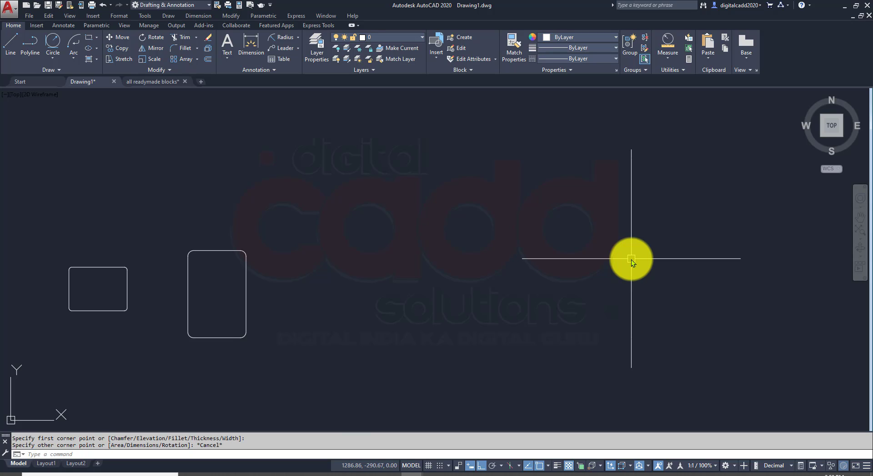
- Draw a 20 by 40 rectangle with a Fillet radius of 0 to the right of the filleted rectangles
{"action": "left_click", "coordinate": [85, 40]}
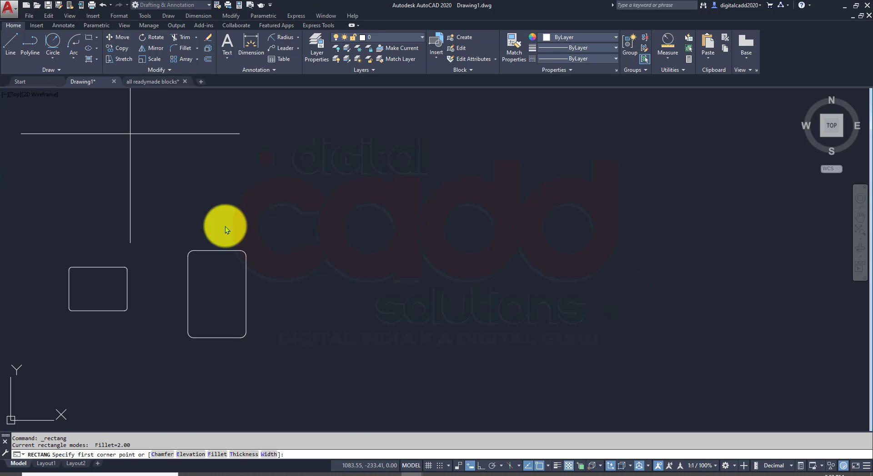
{"action": "left_click", "coordinate": [220, 456]}
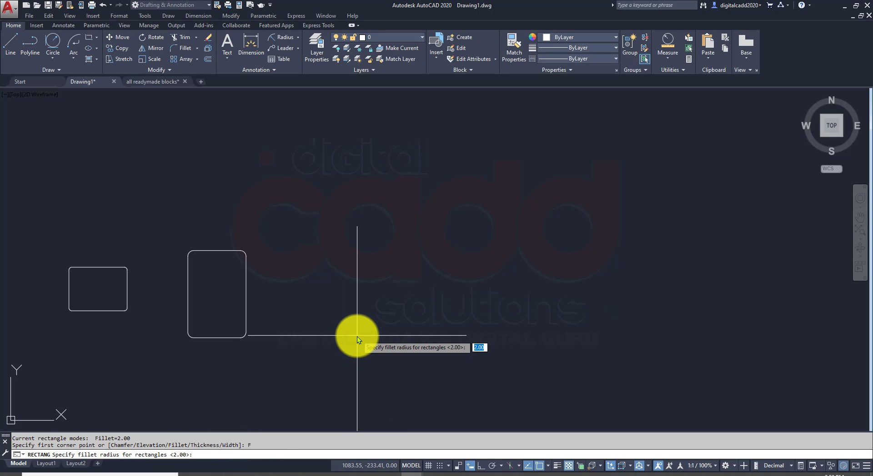
{"action": "type", "text": "0"}
{"action": "key", "text": "Return"}
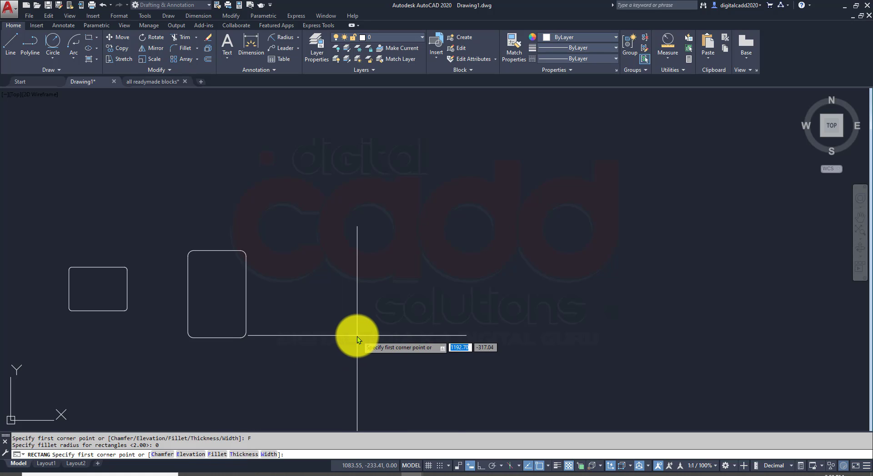
{"action": "left_click", "coordinate": [486, 330]}
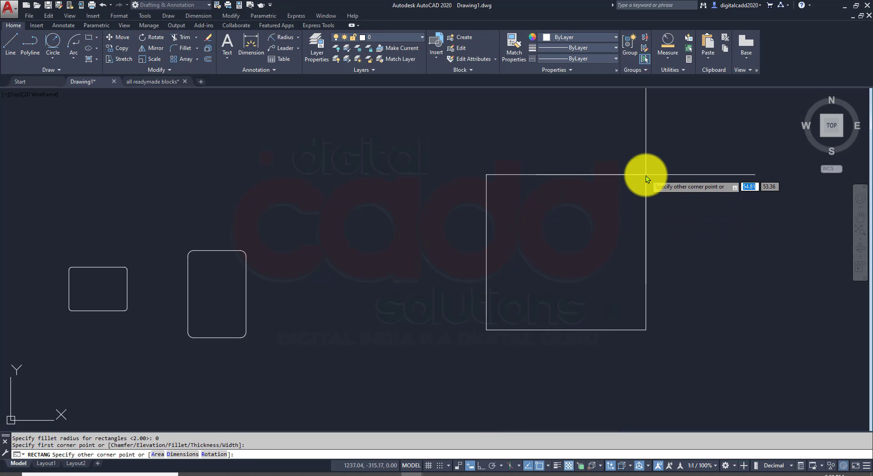
{"action": "type", "text": "20"}
{"action": "key", "text": "Tab"}
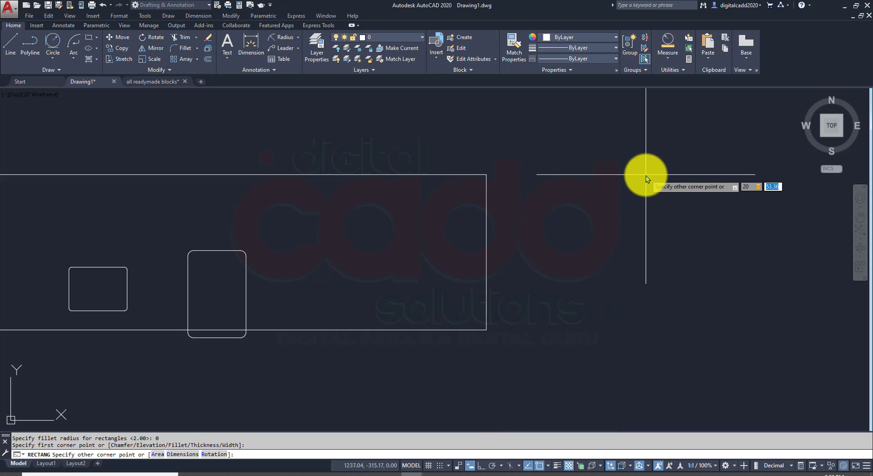
{"action": "type", "text": "40"}
{"action": "key", "text": "Return"}
- Draw a 10 by 20 rectangle with a Thickness of 0.23 to the right of the sharp-cornered 20 by 40 rectangle
{"action": "scroll", "coordinate": [500, 245], "scroll_direction": "up", "scroll_amount": 3}
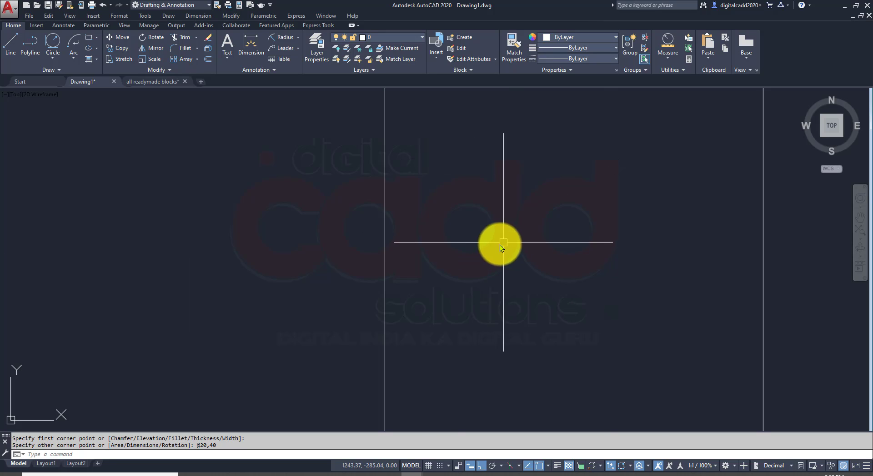
{"action": "scroll", "coordinate": [473, 234], "scroll_direction": "down", "scroll_amount": 2}
{"action": "middle_click_drag", "start_coordinate": [473, 234], "coordinate": [289, 195]}
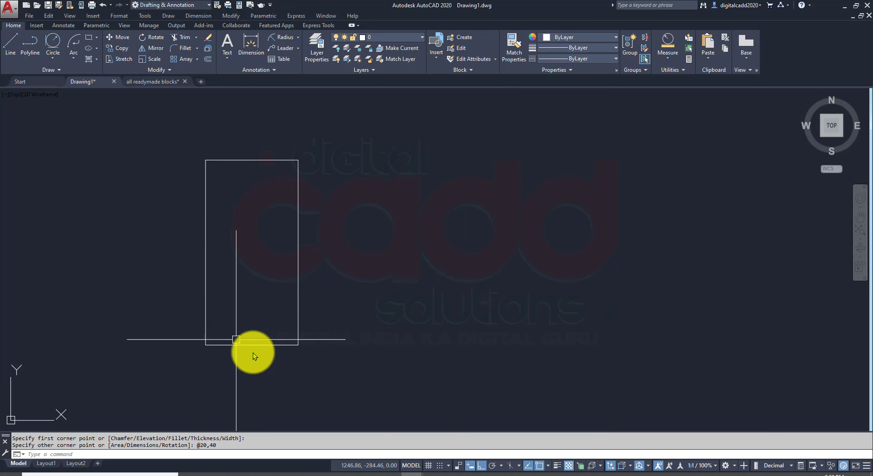
{"action": "middle_click_drag", "start_coordinate": [362, 290], "coordinate": [239, 275]}
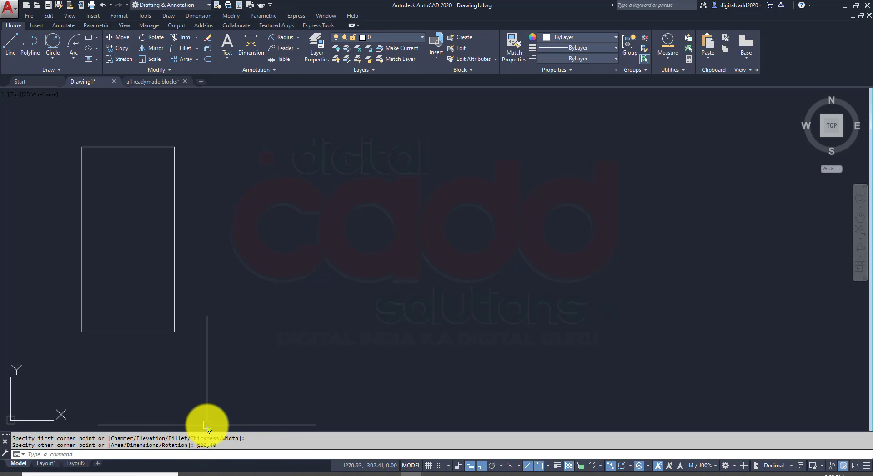
{"action": "middle_click_drag", "start_coordinate": [162, 271], "coordinate": [220, 318]}
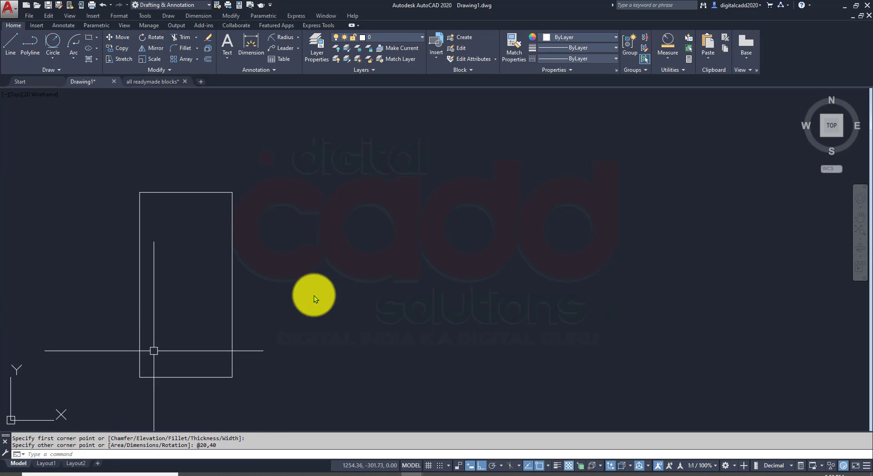
{"action": "middle_click_drag", "start_coordinate": [385, 303], "coordinate": [280, 303]}
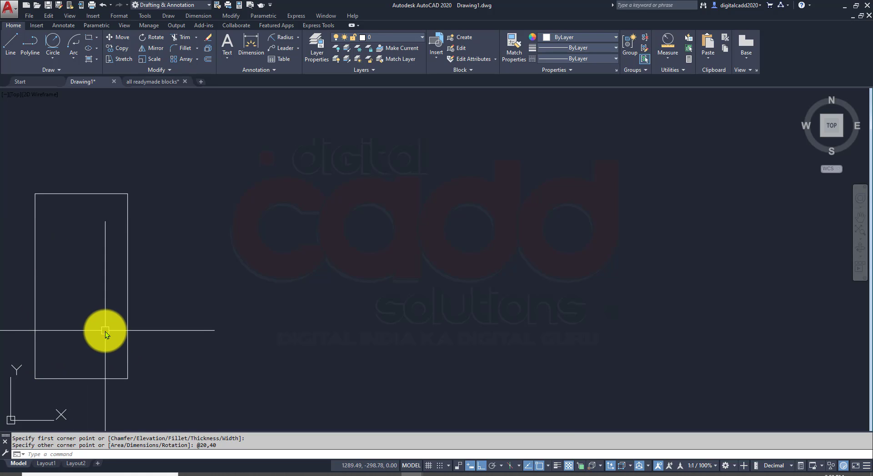
{"action": "mouse_move", "coordinate": [105, 331]}
{"action": "middle_mouse_down"}
{"action": "mouse_move", "coordinate": [140, 321]}
{"action": "mouse_move", "coordinate": [118, 339]}
{"action": "mouse_move", "coordinate": [102, 339]}
{"action": "middle_mouse_up"}
{"action": "left_click", "coordinate": [91, 37]}
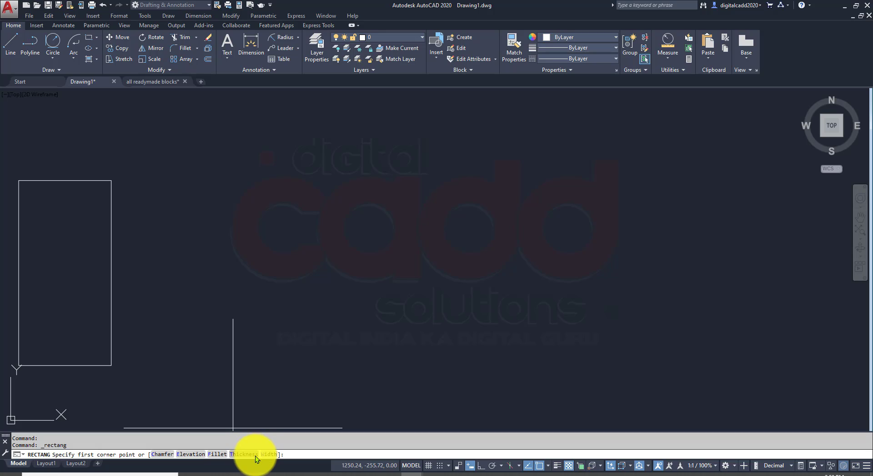
{"action": "left_click", "coordinate": [242, 454]}
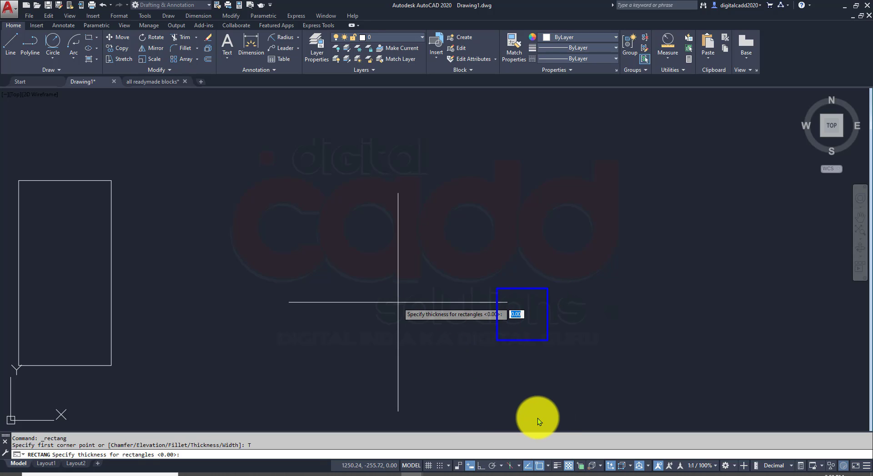
{"action": "type", "text": "100"}
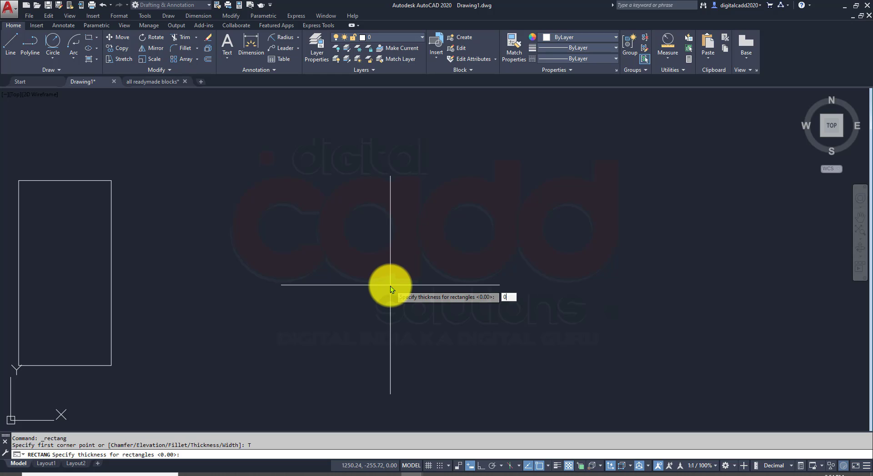
{"action": "key", "text": "Return"}
{"action": "type", "text": "0.23"}
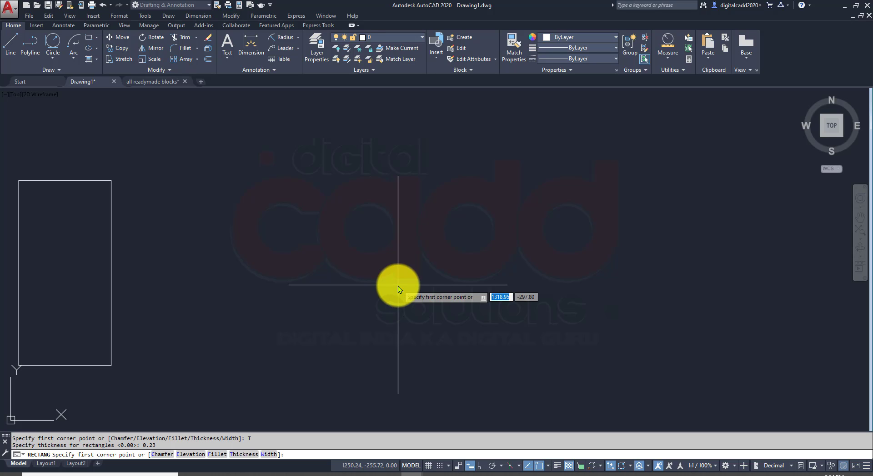
{"action": "key", "text": "Return"}
{"action": "left_click", "coordinate": [398, 285]}
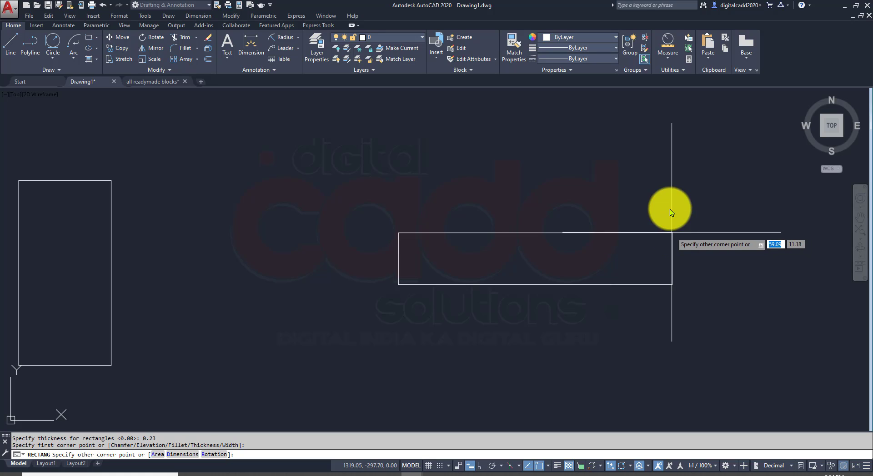
{"action": "type", "text": "@10,20"}
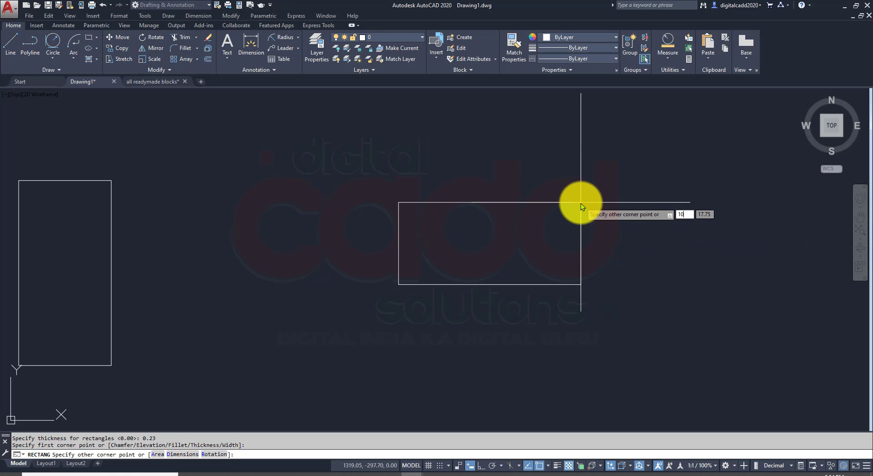
{"action": "key", "text": "Return"}
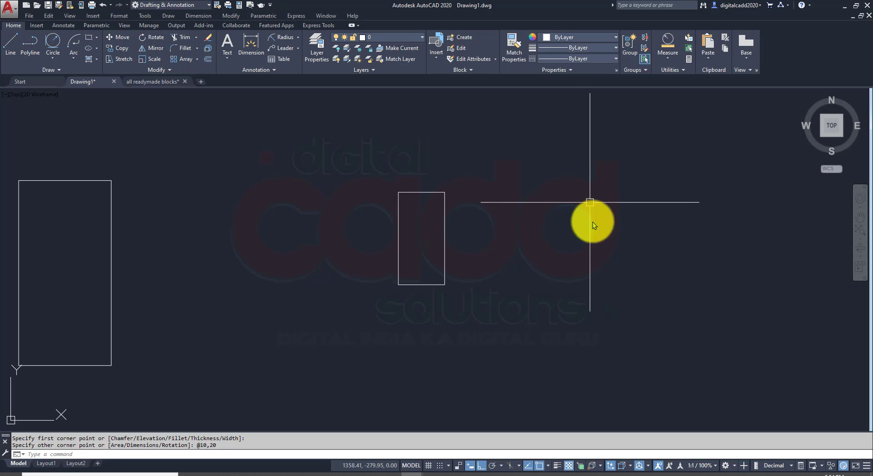
- Orbit to a 3D view and inspect the thickness of the 10 by 20 rectangle at one corner
{"action": "scroll", "coordinate": [428, 203], "scroll_direction": "up", "scroll_amount": 6}
{"action": "scroll", "coordinate": [432, 243], "scroll_direction": "down", "scroll_amount": 4}
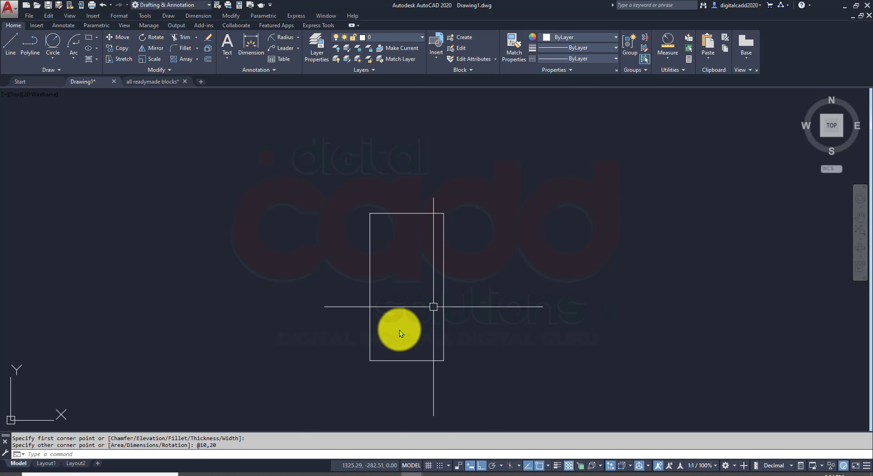
{"action": "middle_click_drag", "start_coordinate": [457, 394], "coordinate": [490, 316], "text": "shift"}
{"action": "scroll", "coordinate": [650, 332], "scroll_direction": "up", "scroll_amount": 5}
{"action": "scroll", "coordinate": [650, 332], "scroll_direction": "up", "scroll_amount": 2}
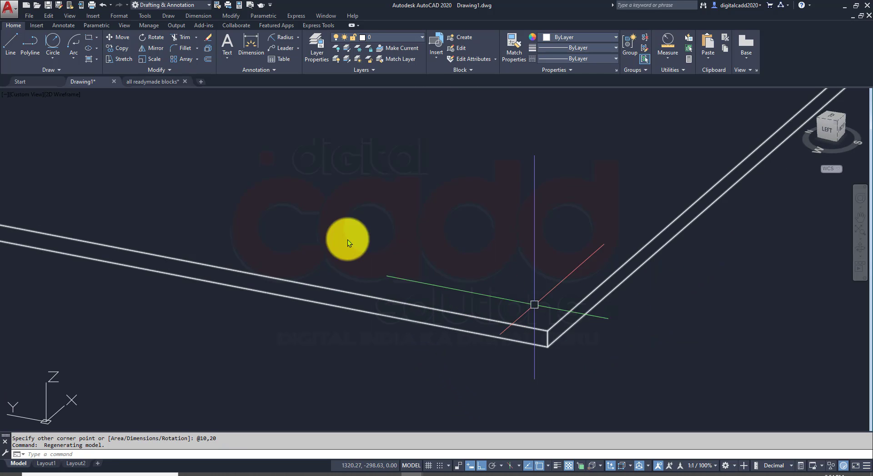
- Apply the Conceptual visual style and examine the faces of the 10 by 20 rectangle in 3D
{"action": "left_click", "coordinate": [67, 94]}
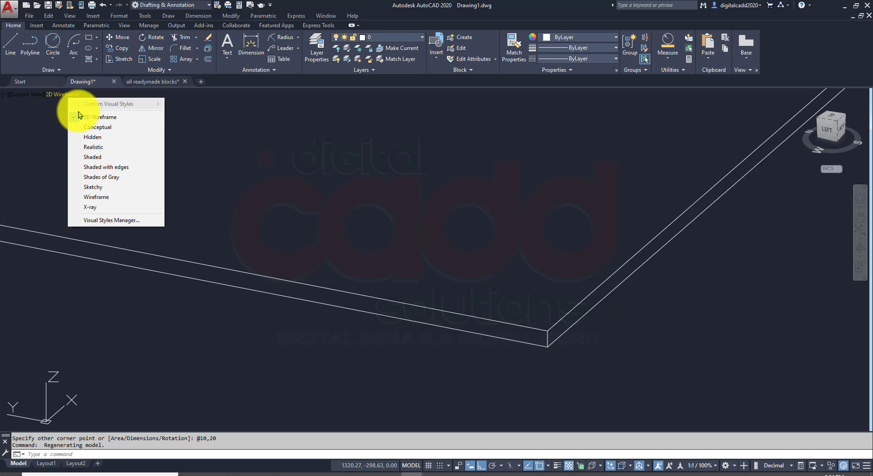
{"action": "left_click", "coordinate": [103, 128]}
{"action": "scroll", "coordinate": [492, 349], "scroll_direction": "down", "scroll_amount": 5}
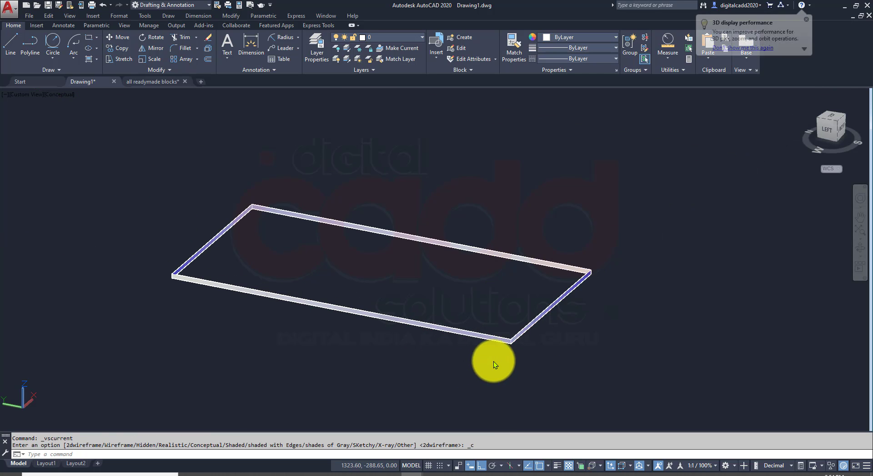
{"action": "scroll", "coordinate": [577, 332], "scroll_direction": "up", "scroll_amount": 3}
{"action": "scroll", "coordinate": [544, 326], "scroll_direction": "down", "scroll_amount": 3}
{"action": "scroll", "coordinate": [544, 325], "scroll_direction": "up", "scroll_amount": 3}
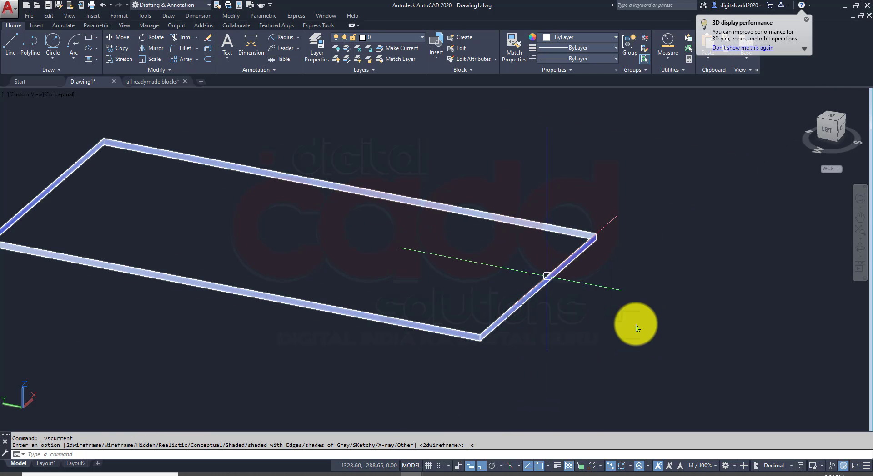
{"action": "middle_click_drag", "start_coordinate": [633, 323], "coordinate": [447, 373]}
{"action": "scroll", "coordinate": [459, 299], "scroll_direction": "down", "scroll_amount": 5}
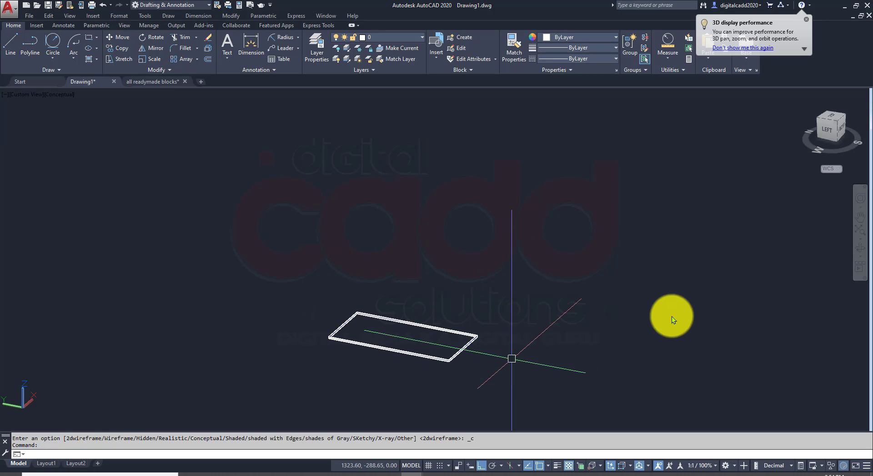
- Restore the Top view and bring the 10 by 20 rectangle back into view with free space to its right
{"action": "left_click", "coordinate": [31, 96]}
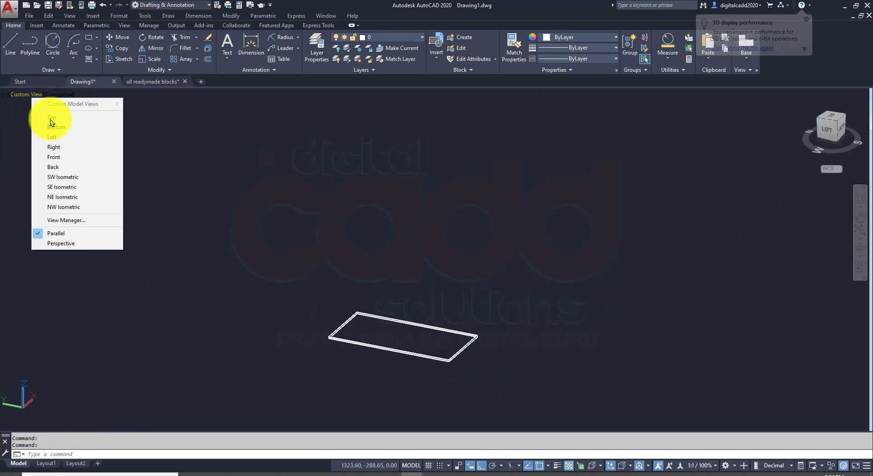
{"action": "left_click", "coordinate": [51, 120]}
{"action": "middle_click_drag", "start_coordinate": [631, 400], "coordinate": [192, 324]}
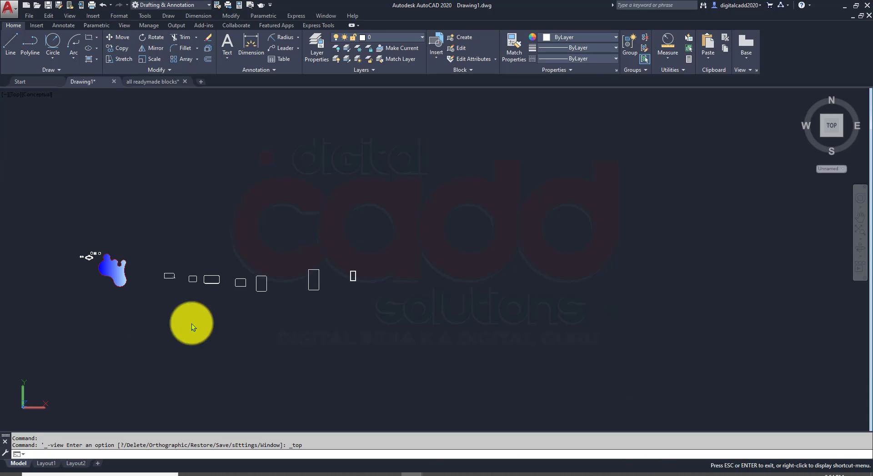
{"action": "scroll", "coordinate": [333, 279], "scroll_direction": "up", "scroll_amount": 8}
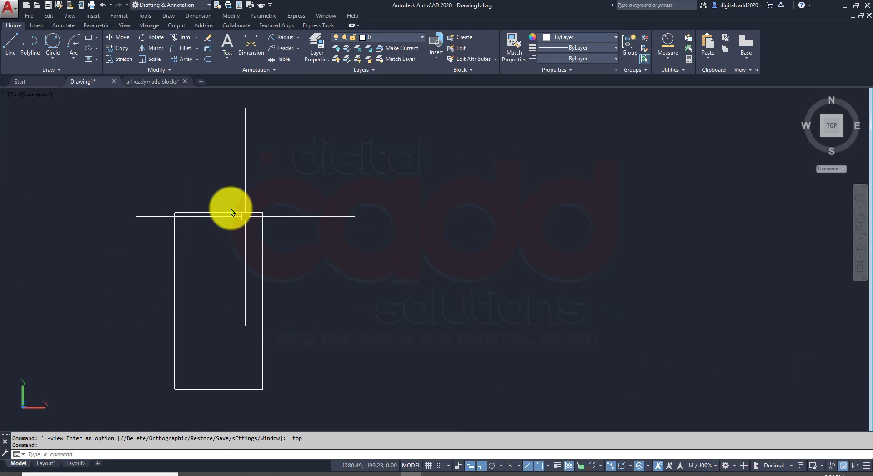
{"action": "scroll", "coordinate": [230, 209], "scroll_direction": "up", "scroll_amount": 7}
{"action": "scroll", "coordinate": [326, 231], "scroll_direction": "up", "scroll_amount": 5}
{"action": "scroll", "coordinate": [328, 221], "scroll_direction": "down", "scroll_amount": 11}
{"action": "scroll", "coordinate": [325, 208], "scroll_direction": "down", "scroll_amount": 5}
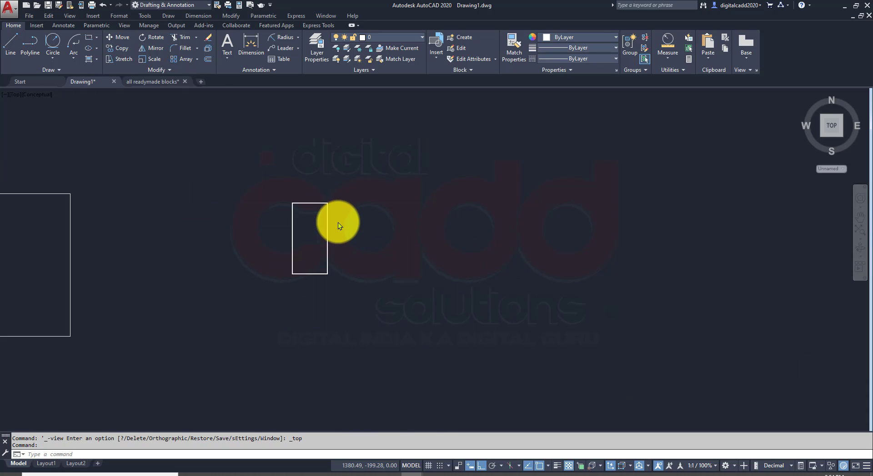
{"action": "scroll", "coordinate": [337, 223], "scroll_direction": "up", "scroll_amount": 3}
{"action": "middle_click_drag", "start_coordinate": [475, 292], "coordinate": [335, 292]}
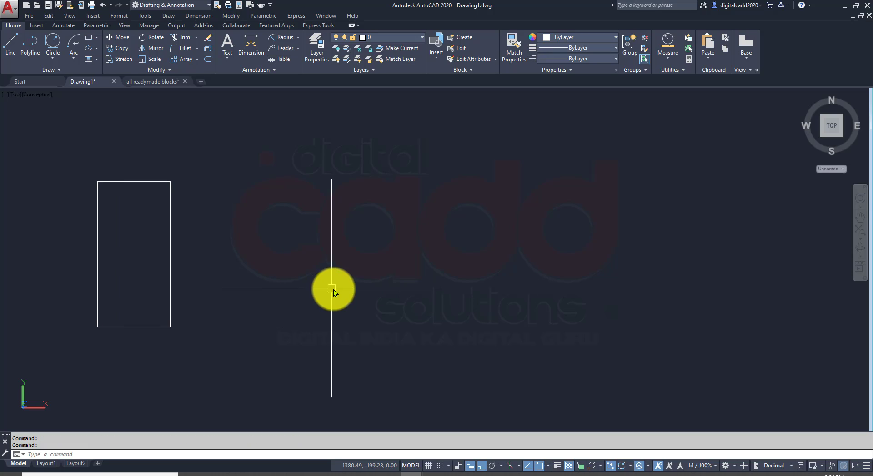
- Draw a rectangle about 29 by 29 with a Thickness of 0.5 to the right of the 10 by 20 rectangle
{"action": "left_click", "coordinate": [89, 36]}
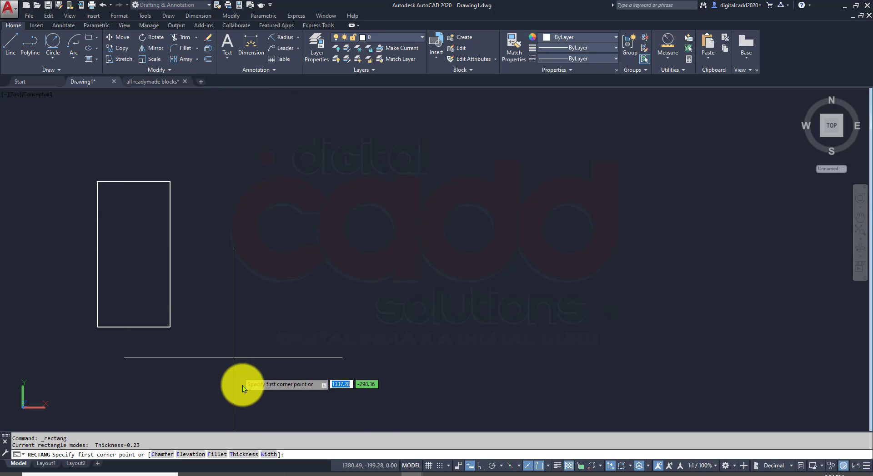
{"action": "left_click", "coordinate": [247, 453]}
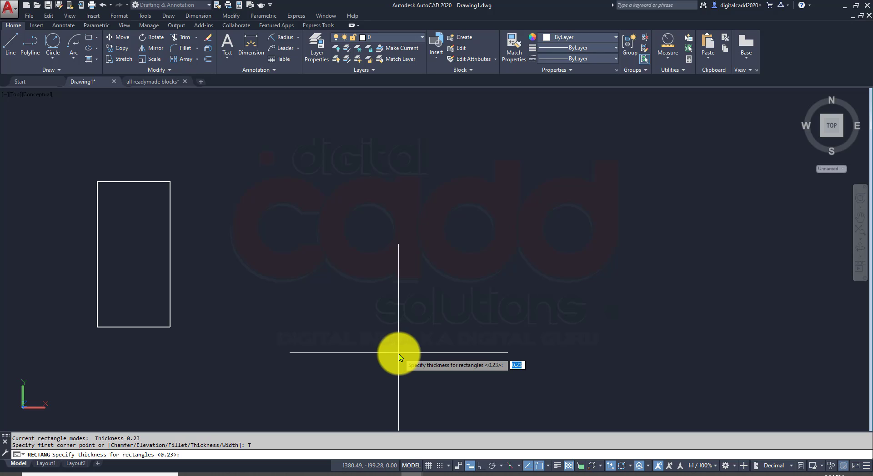
{"action": "type", "text": ".5"}
{"action": "key", "text": "Return"}
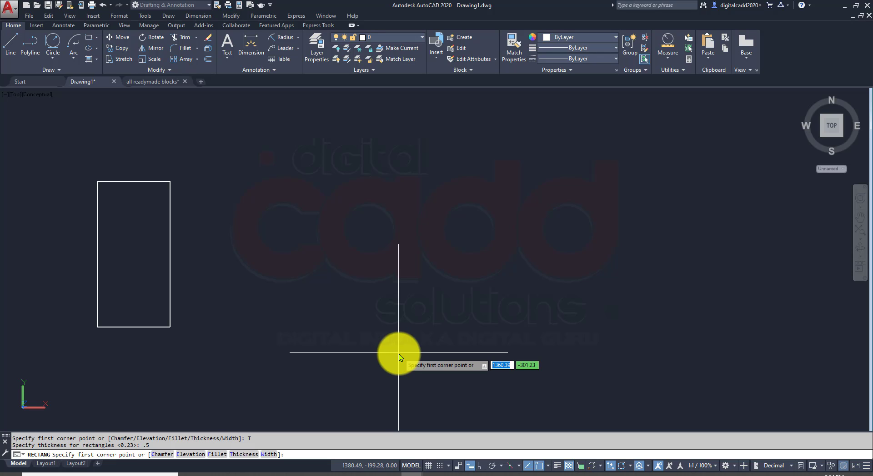
{"action": "left_click", "coordinate": [399, 354]}
{"action": "left_click", "coordinate": [611, 140]}
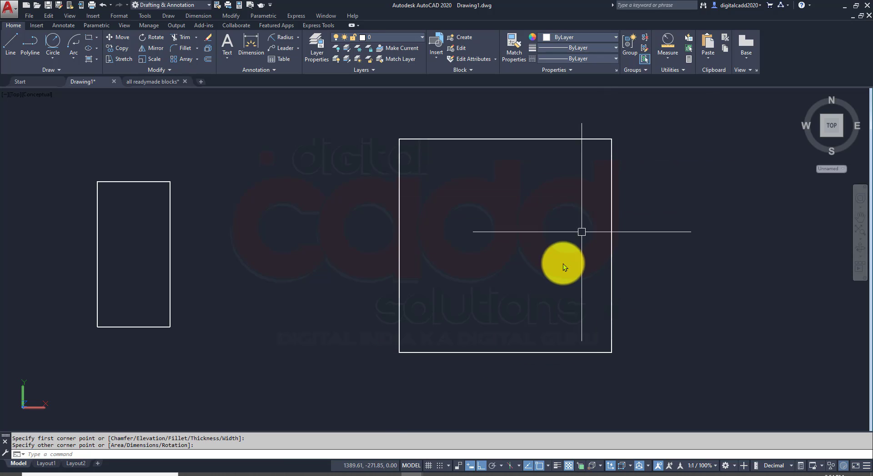
- Orbit to a 3D view and compare the new square rectangle's thickness with that of the neighbouring rectangles
{"action": "scroll", "coordinate": [477, 282], "scroll_direction": "down", "scroll_amount": 2}
{"action": "scroll", "coordinate": [379, 195], "scroll_direction": "up", "scroll_amount": 2}
{"action": "scroll", "coordinate": [364, 197], "scroll_direction": "down", "scroll_amount": 2}
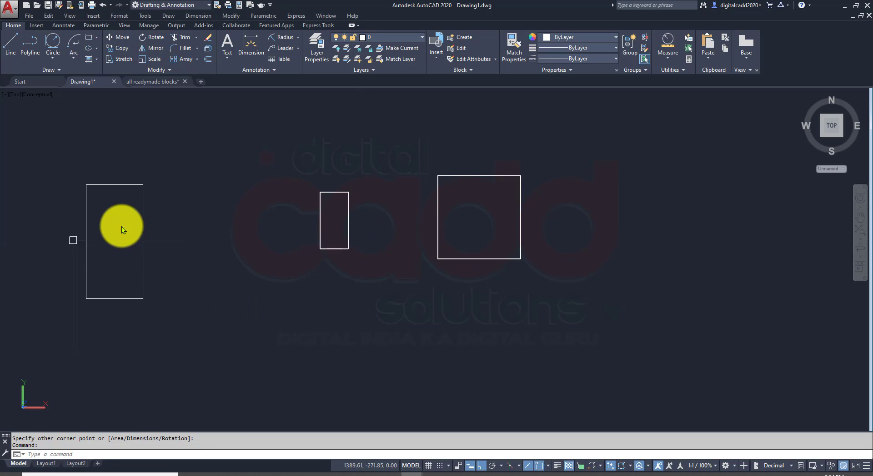
{"action": "scroll", "coordinate": [523, 228], "scroll_direction": "up", "scroll_amount": 4}
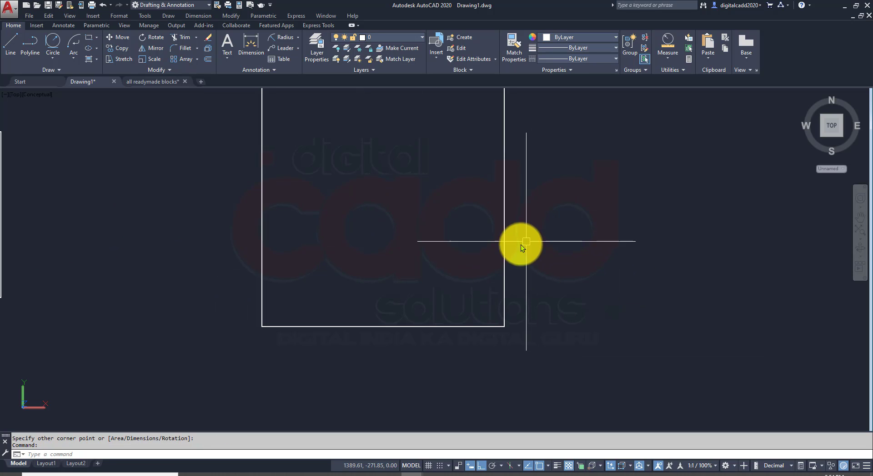
{"action": "scroll", "coordinate": [468, 284], "scroll_direction": "down", "scroll_amount": 4}
{"action": "mouse_move", "coordinate": [474, 296]}
{"action": "middle_mouse_down"}
{"action": "mouse_move", "coordinate": [424, 164]}
{"action": "mouse_move", "coordinate": [446, 214]}
{"action": "middle_mouse_up"}
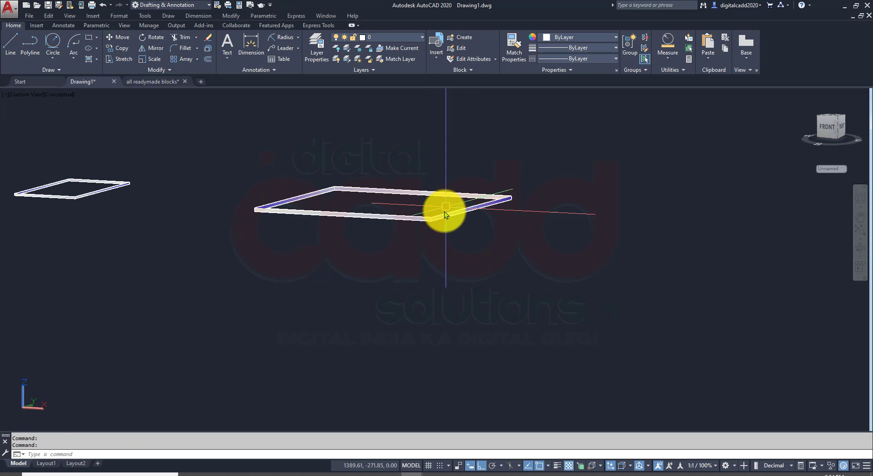
{"action": "scroll", "coordinate": [444, 212], "scroll_direction": "up", "scroll_amount": 6}
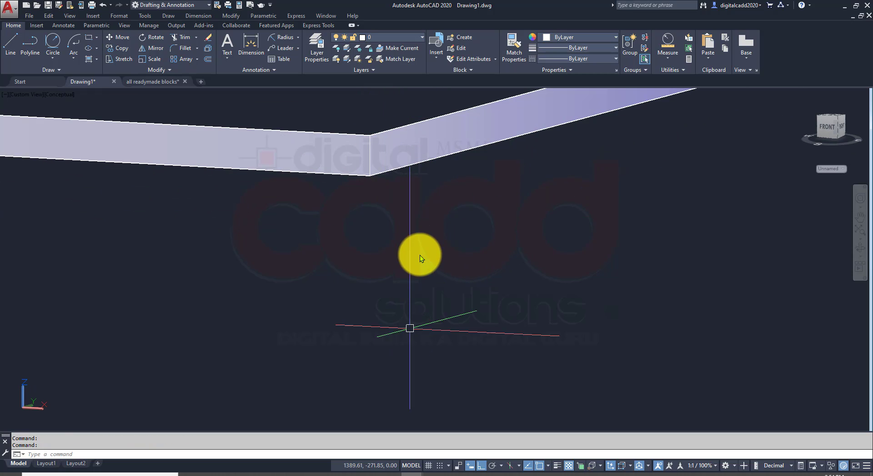
{"action": "scroll", "coordinate": [440, 241], "scroll_direction": "down", "scroll_amount": 6}
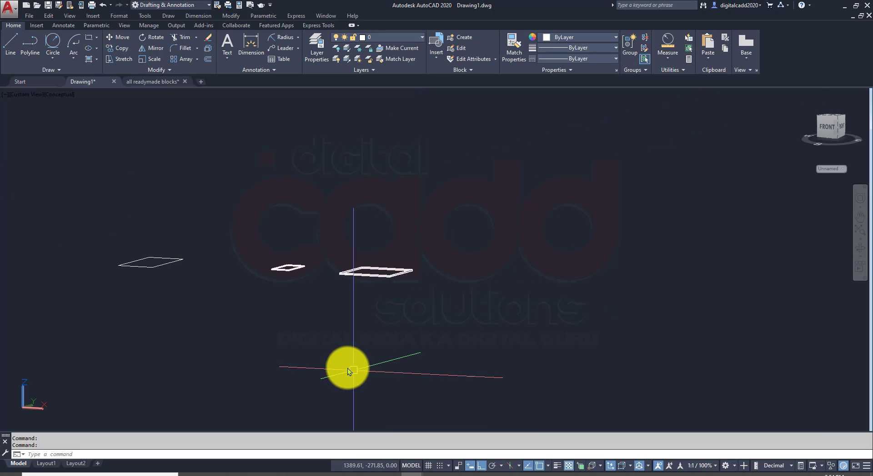
{"action": "middle_click_drag", "start_coordinate": [348, 368], "coordinate": [407, 340]}
{"action": "middle_click_drag", "start_coordinate": [394, 210], "coordinate": [381, 290]}
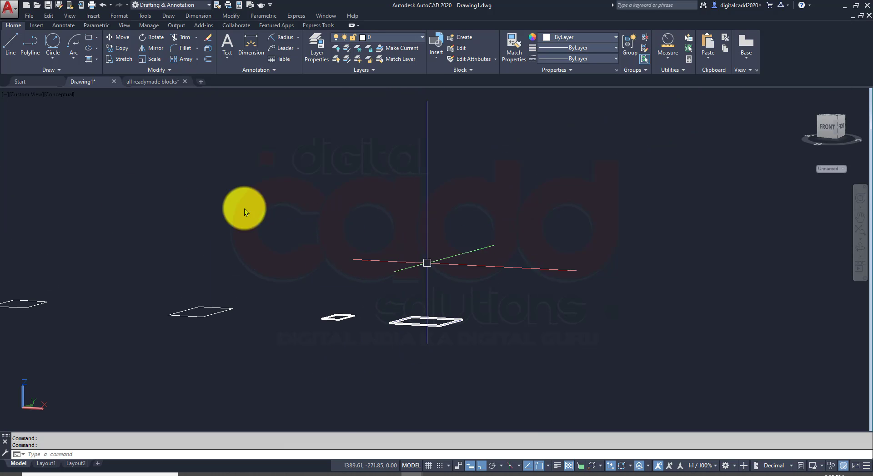
- Restore the Top view and bring the row of rectangles into view with free space beyond the last one
{"action": "left_click", "coordinate": [32, 100]}
{"action": "left_click", "coordinate": [58, 117]}
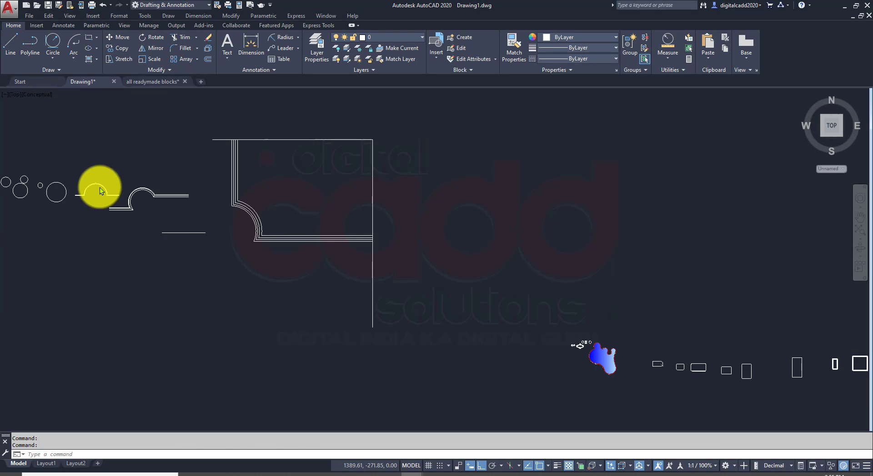
{"action": "middle_click_drag", "start_coordinate": [559, 299], "coordinate": [175, 307]}
{"action": "mouse_move", "coordinate": [541, 371]}
{"action": "middle_mouse_down"}
{"action": "mouse_move", "coordinate": [445, 364]}
{"action": "mouse_move", "coordinate": [333, 328]}
{"action": "middle_mouse_up"}
{"action": "scroll", "coordinate": [347, 336], "scroll_direction": "up", "scroll_amount": 2}
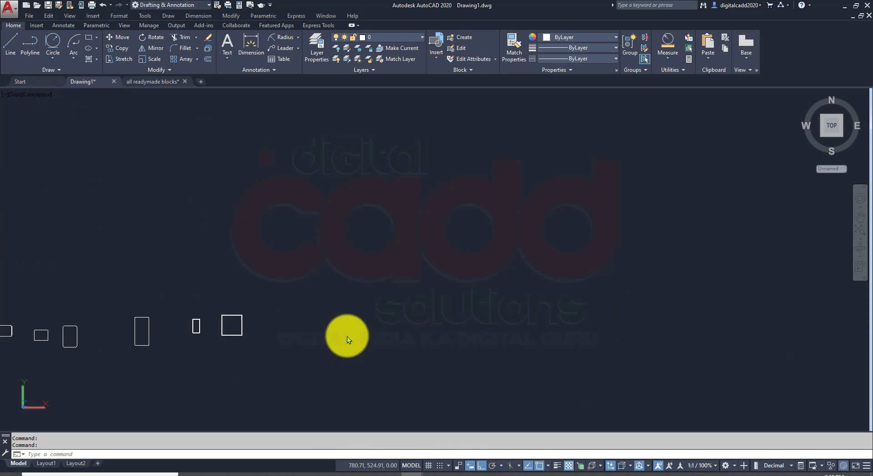
{"action": "scroll", "coordinate": [347, 336], "scroll_direction": "up", "scroll_amount": 1}
- Reset the rectangle Thickness to 0 and draw a rectangle about 117 by 170 to the right of the square one
{"action": "left_click", "coordinate": [89, 38]}
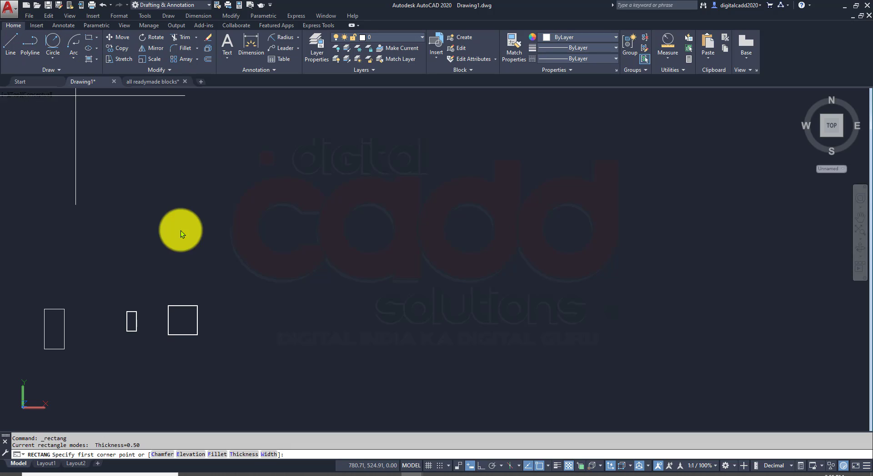
{"action": "left_click", "coordinate": [242, 455]}
{"action": "type", "text": "0"}
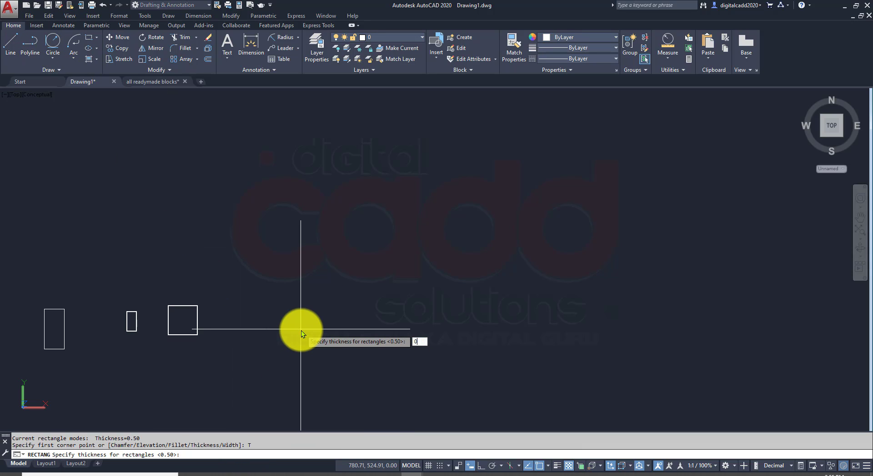
{"action": "key", "text": "Return"}
{"action": "left_click", "coordinate": [291, 360]}
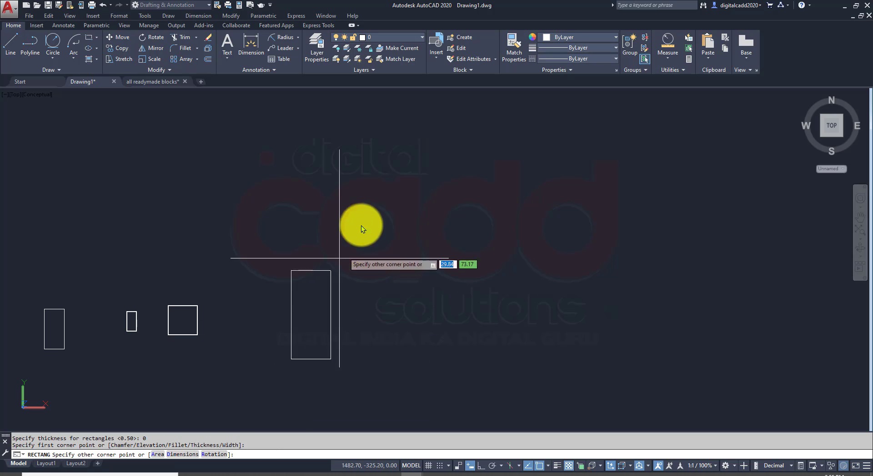
{"action": "left_click", "coordinate": [408, 189]}
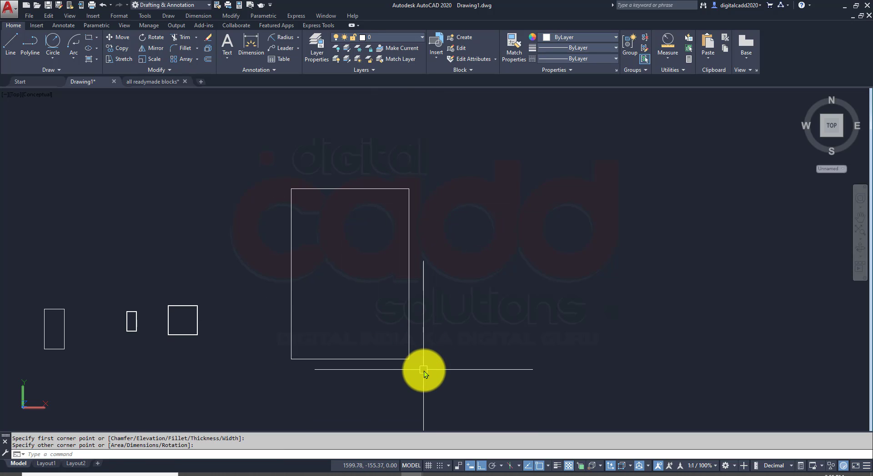
- Draw a rectangle about 378 by 135 with a line Width of 0.3 to the right of the large thin-lined rectangle
{"action": "mouse_move", "coordinate": [424, 371]}
{"action": "middle_mouse_down"}
{"action": "mouse_move", "coordinate": [304, 326]}
{"action": "mouse_move", "coordinate": [290, 331]}
{"action": "middle_mouse_up"}
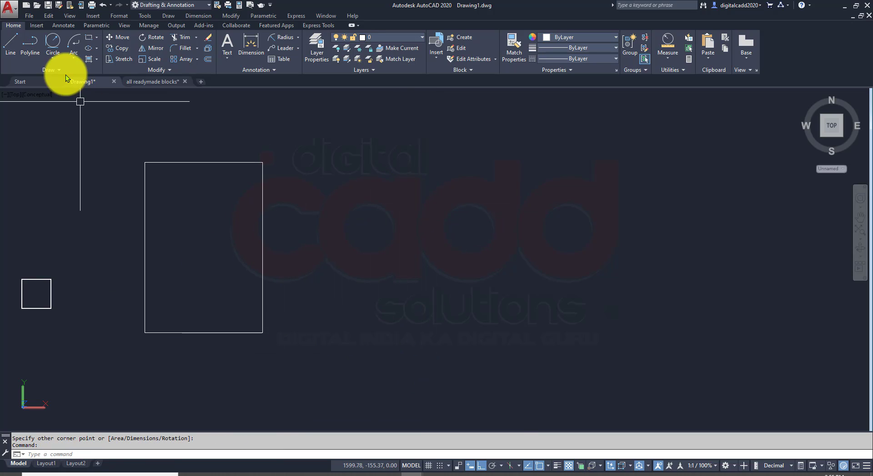
{"action": "left_click", "coordinate": [88, 38]}
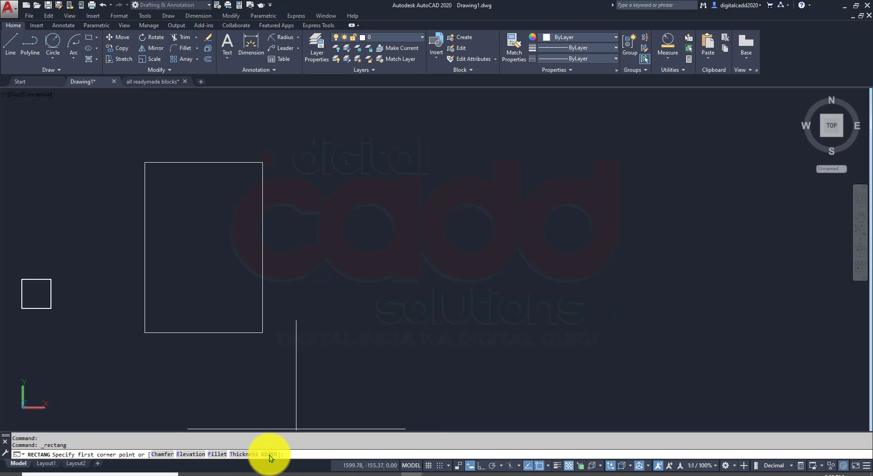
{"action": "left_click", "coordinate": [269, 454]}
{"action": "type", "text": ".3"}
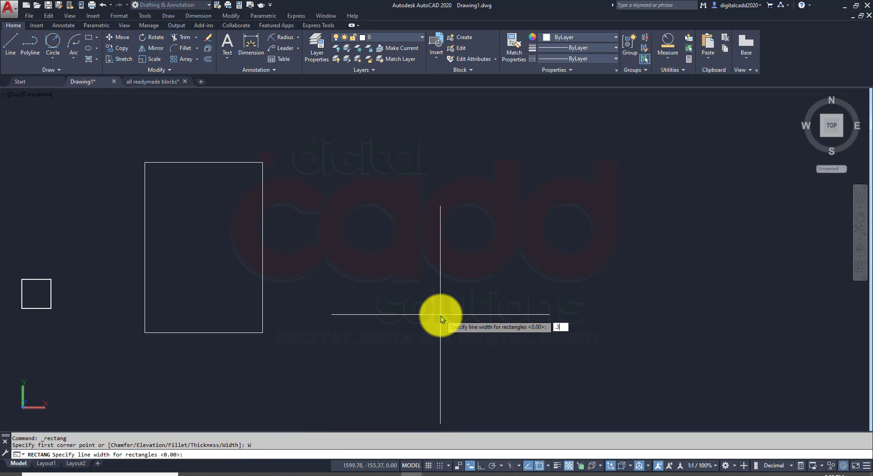
{"action": "key", "text": "Return"}
{"action": "left_click", "coordinate": [431, 304]}
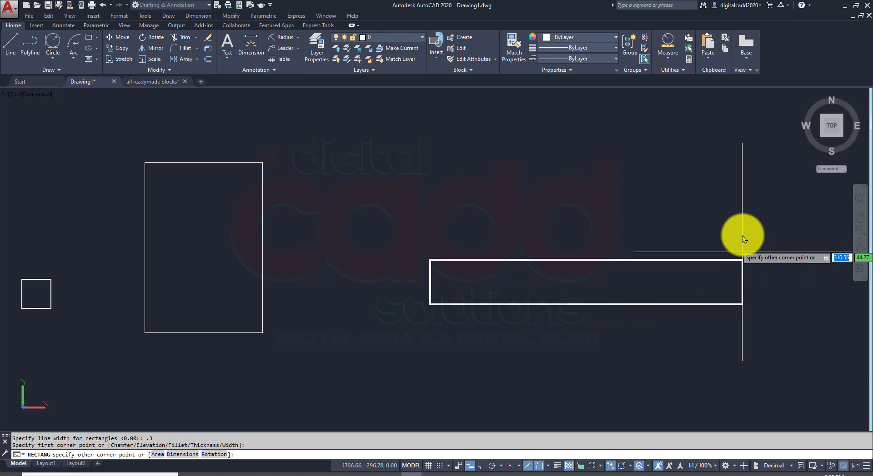
{"action": "middle_click_drag", "start_coordinate": [741, 234], "coordinate": [639, 244]}
{"action": "left_click", "coordinate": [707, 180]}
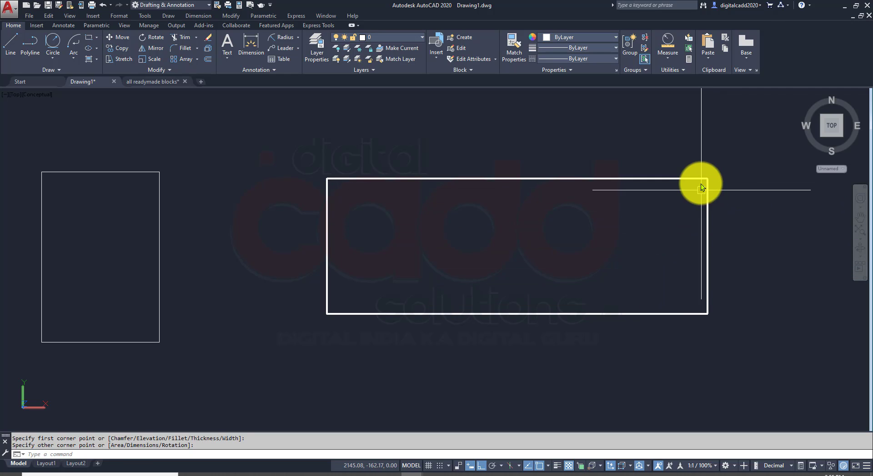
- Examine the line width at the wide-lined rectangle's upper-right corner and compare its outline with the other rectangles
{"action": "scroll", "coordinate": [733, 160], "scroll_direction": "up", "scroll_amount": 5}
{"action": "scroll", "coordinate": [611, 269], "scroll_direction": "down", "scroll_amount": 5}
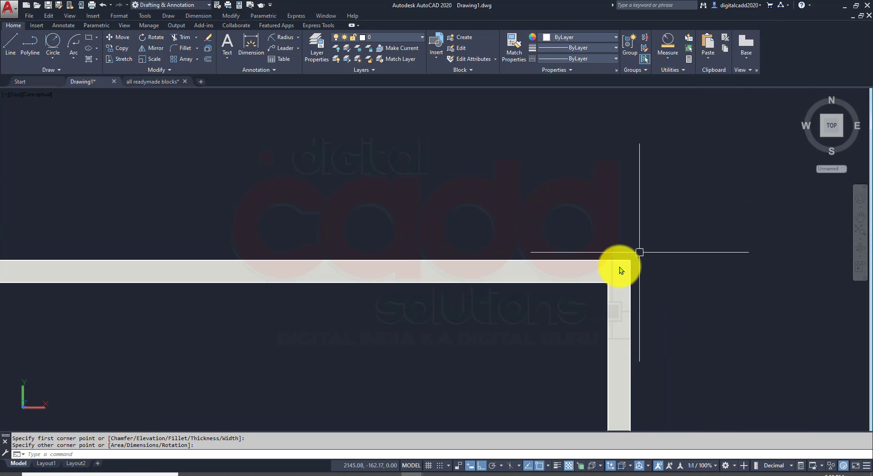
{"action": "scroll", "coordinate": [678, 272], "scroll_direction": "down", "scroll_amount": 3}
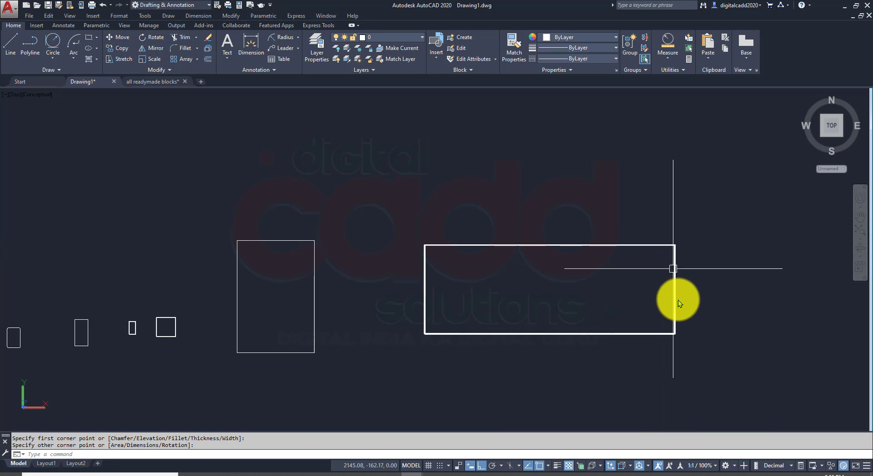
{"action": "middle_click_drag", "start_coordinate": [677, 300], "coordinate": [528, 281]}
{"action": "scroll", "coordinate": [529, 281], "scroll_direction": "up", "scroll_amount": 2}
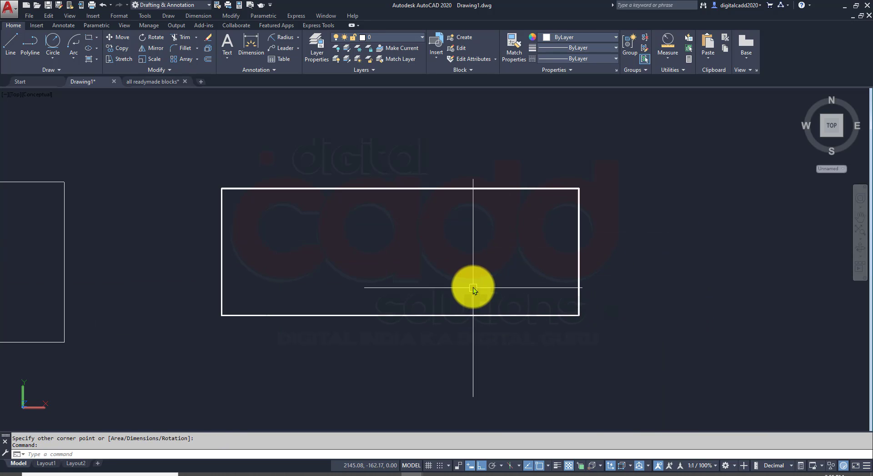
{"action": "scroll", "coordinate": [473, 287], "scroll_direction": "down", "scroll_amount": 5}
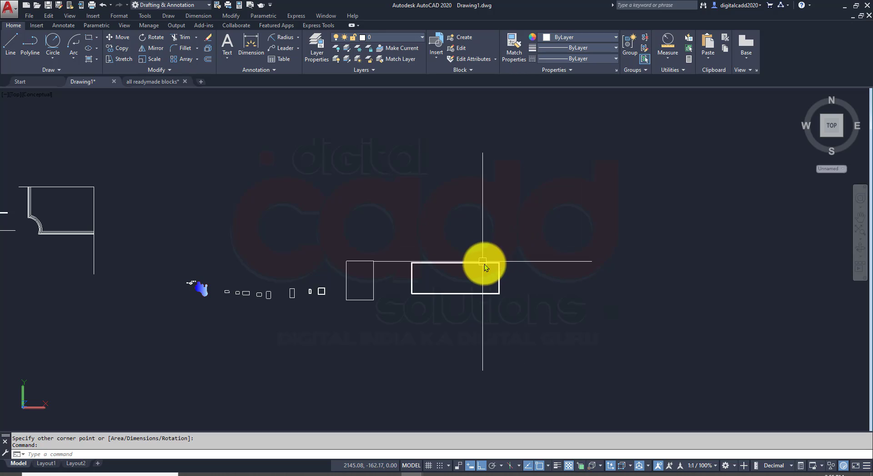
{"action": "scroll", "coordinate": [484, 264], "scroll_direction": "up", "scroll_amount": 3}
{"action": "mouse_move", "coordinate": [412, 297]}
{"action": "middle_mouse_down"}
{"action": "mouse_move", "coordinate": [438, 214]}
{"action": "mouse_move", "coordinate": [442, 228]}
{"action": "middle_mouse_up"}
{"action": "left_click_drag", "start_coordinate": [442, 228], "coordinate": [539, 234]}
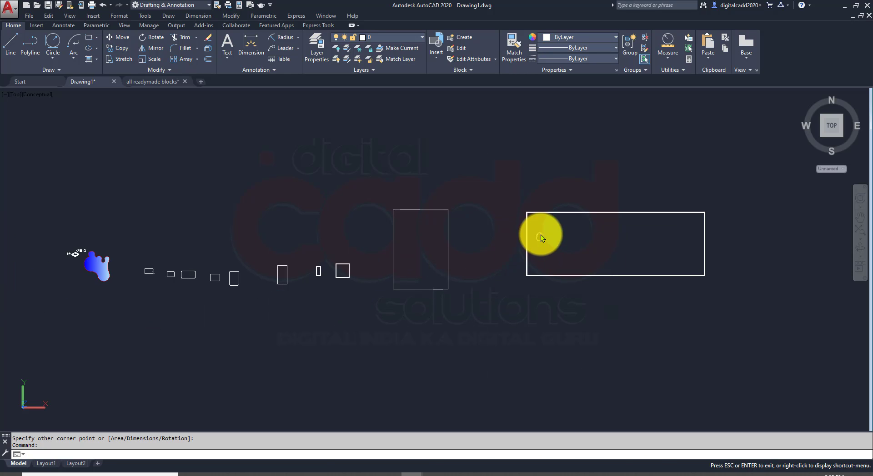
{"action": "key", "text": "Escape"}
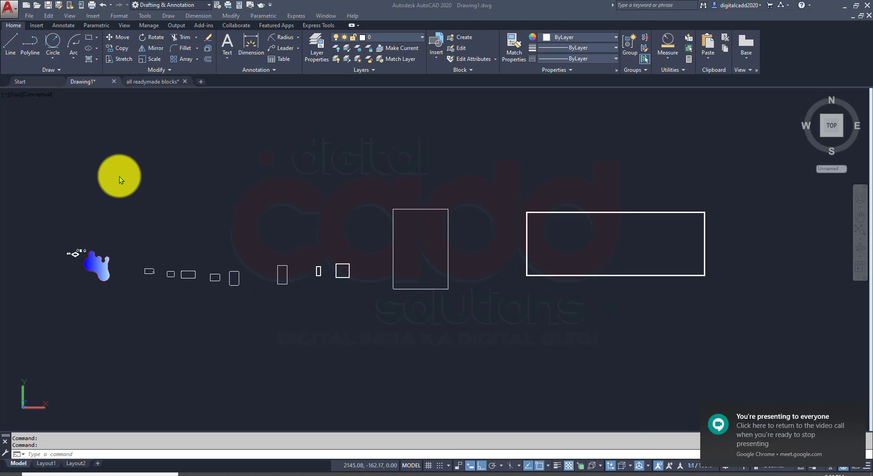
{"action": "left_click", "coordinate": [861, 414]}
- Reset the rectangle line Width to 0 and draw a tall rectangle to the right of the wide-lined one
{"action": "middle_click_drag", "start_coordinate": [466, 280], "coordinate": [234, 232]}
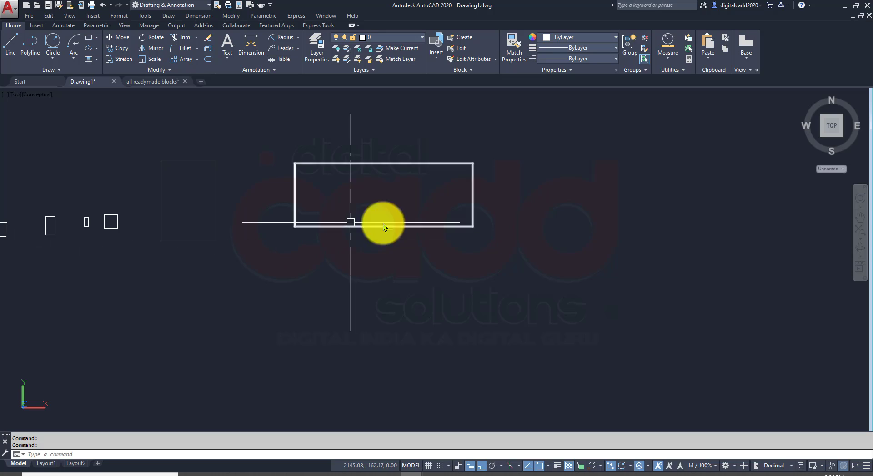
{"action": "middle_click_drag", "start_coordinate": [439, 288], "coordinate": [397, 307]}
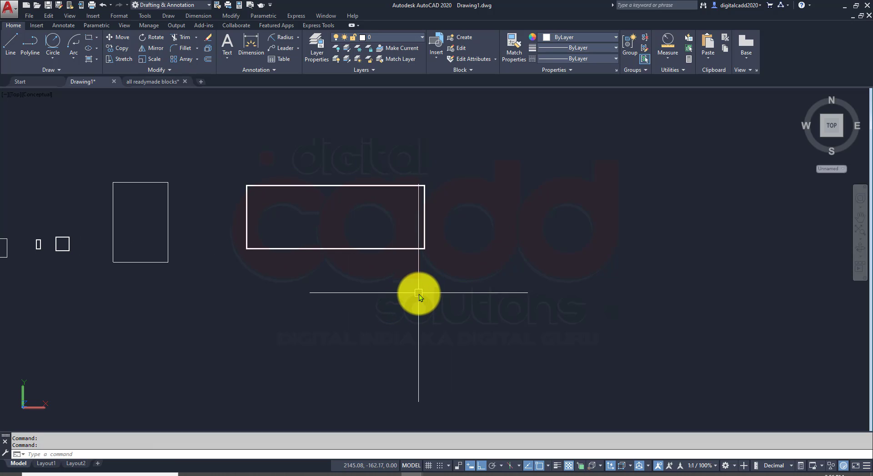
{"action": "left_click", "coordinate": [89, 37]}
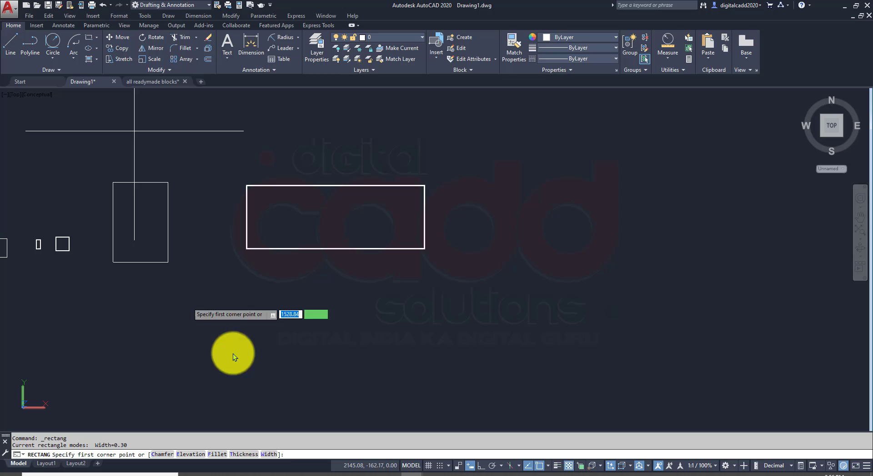
{"action": "left_click", "coordinate": [272, 454]}
{"action": "type", "text": "0"}
{"action": "key", "text": "Return"}
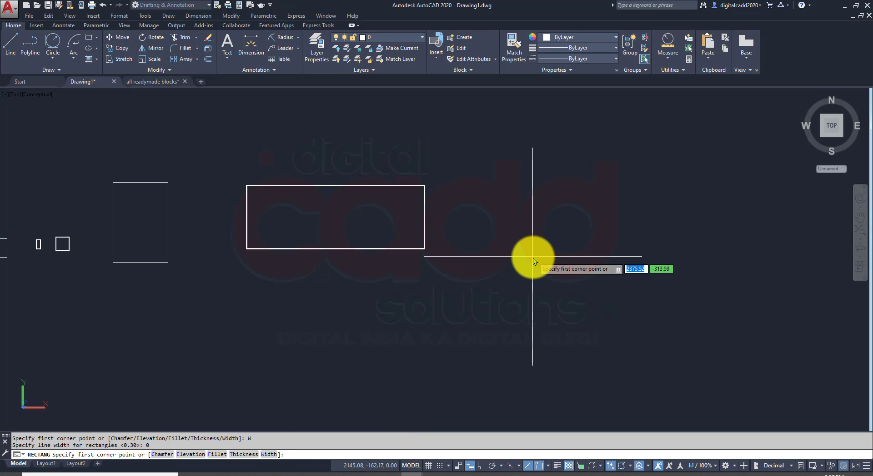
{"action": "left_click", "coordinate": [438, 362]}
{"action": "left_click", "coordinate": [549, 182]}
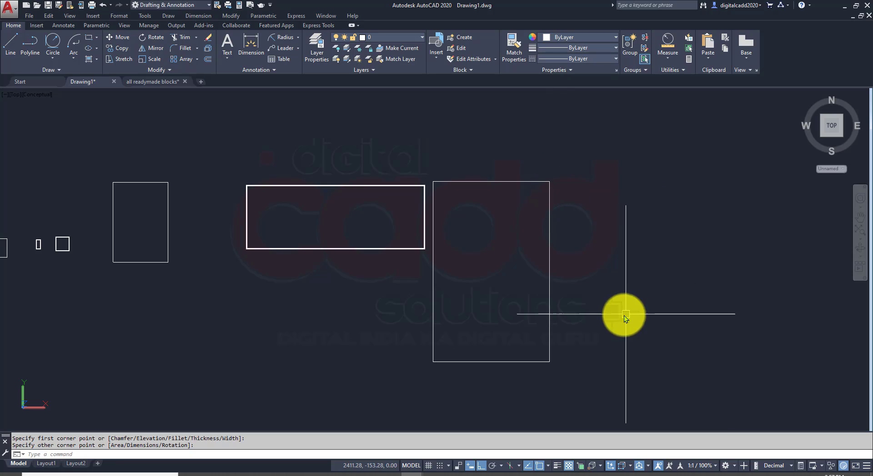
{"action": "middle_click_drag", "start_coordinate": [623, 313], "coordinate": [172, 317]}
{"action": "middle_click_drag", "start_coordinate": [546, 273], "coordinate": [310, 269]}
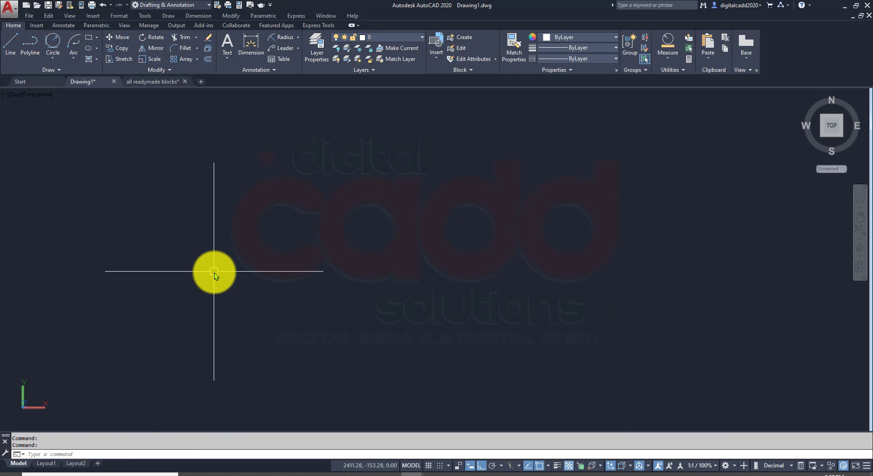
{"action": "left_click", "coordinate": [96, 37]}
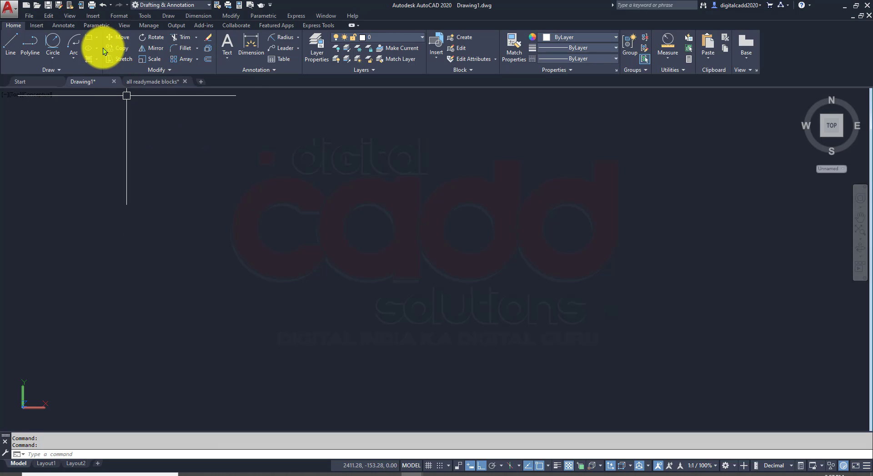
{"action": "left_click", "coordinate": [110, 70]}
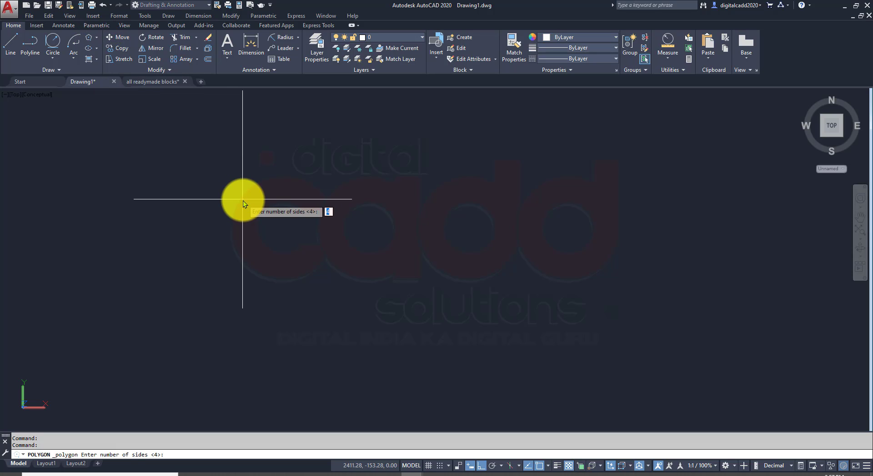
{"action": "key", "text": "Escape"}
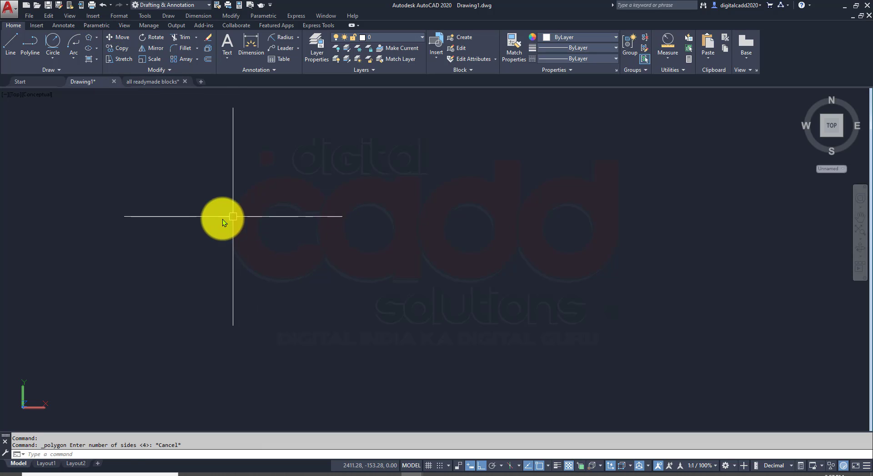
{"action": "left_click", "coordinate": [96, 39]}
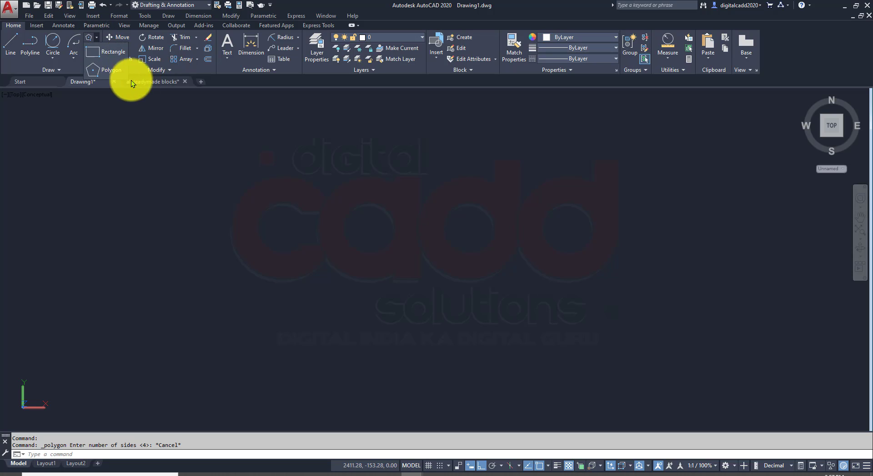
{"action": "left_click", "coordinate": [110, 70]}
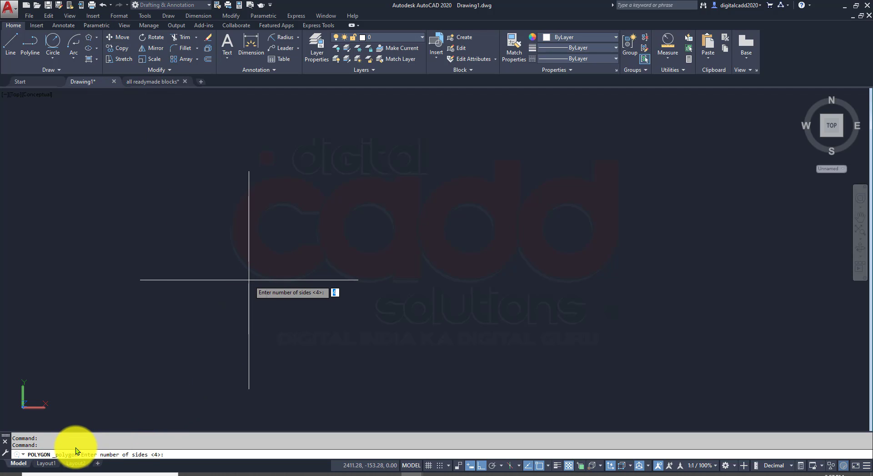
{"action": "mouse_move", "coordinate": [67, 451]}
{"action": "left_mouse_down"}
{"action": "mouse_move", "coordinate": [146, 471]}
{"action": "mouse_move", "coordinate": [174, 463]}
{"action": "left_mouse_up"}
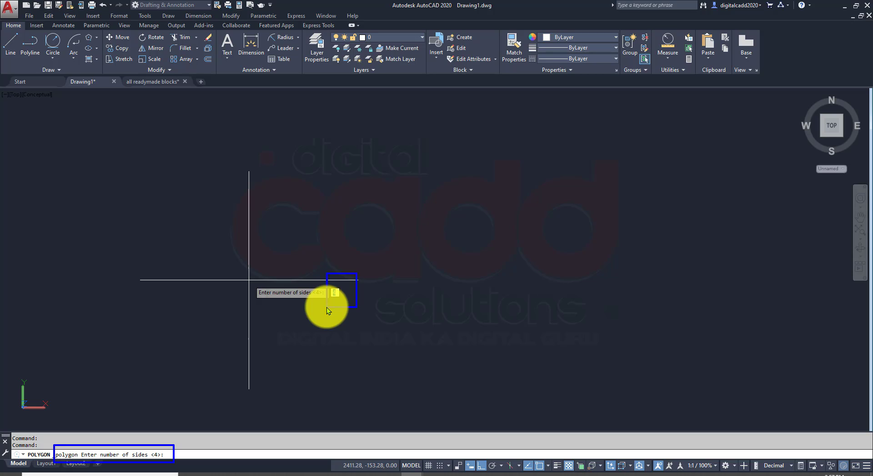
{"action": "key", "text": "Escape"}
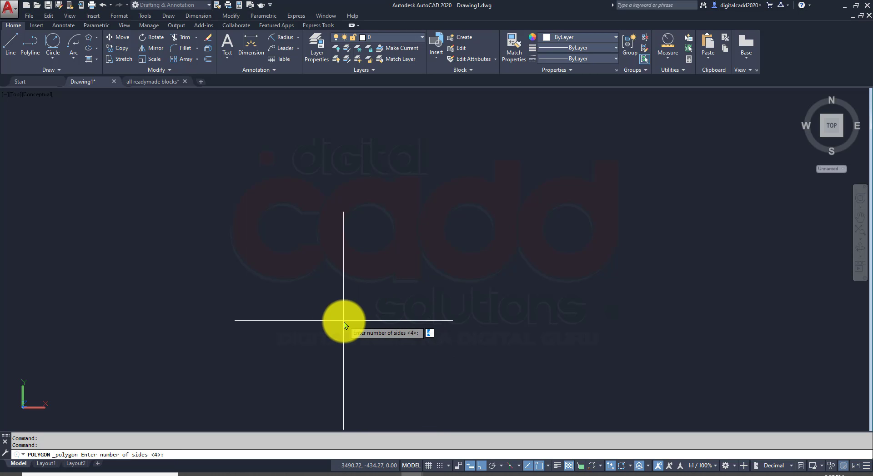
{"action": "key", "text": "Escape"}
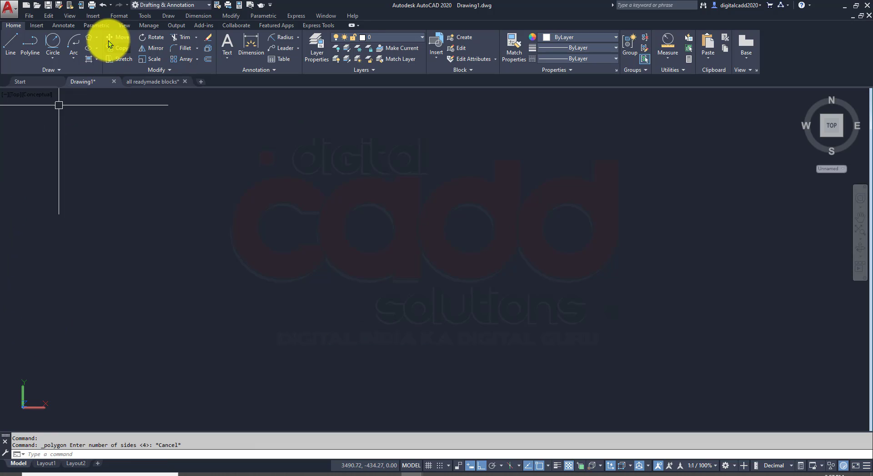
- Draw a 4-sided polygon inscribed in a circle of radius 10 in the empty area right of the rectangles
{"action": "left_click", "coordinate": [91, 41]}
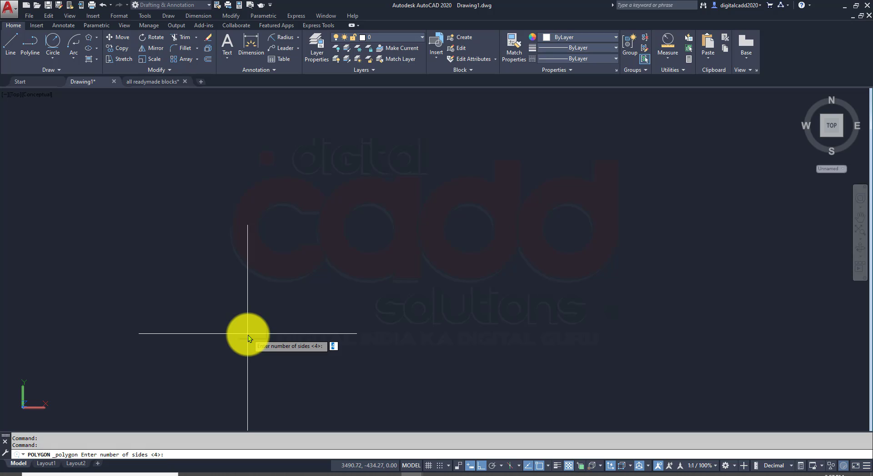
{"action": "key", "text": "Return"}
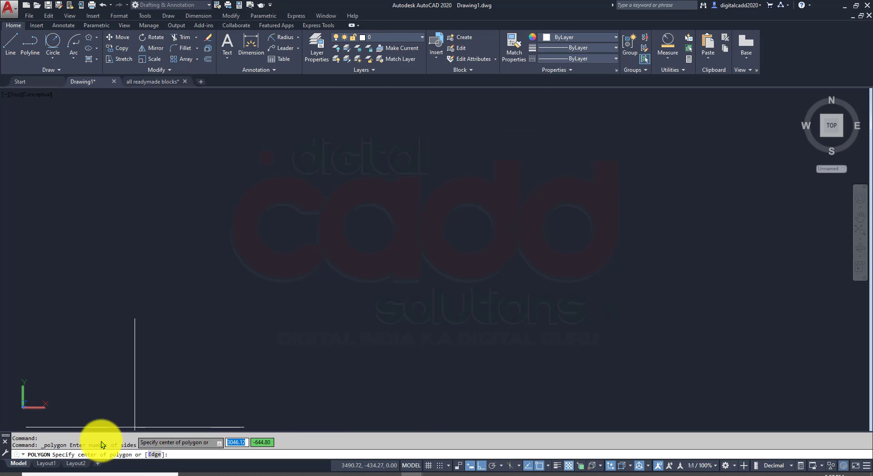
{"action": "left_click", "coordinate": [318, 262]}
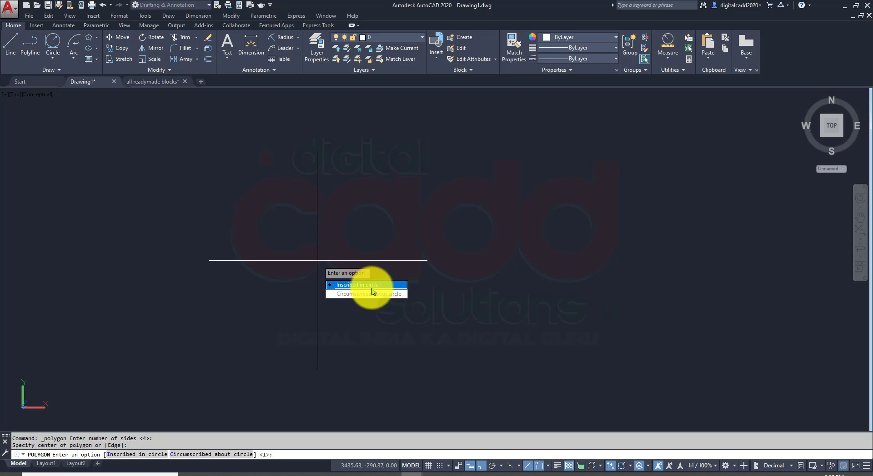
{"action": "left_click", "coordinate": [371, 287]}
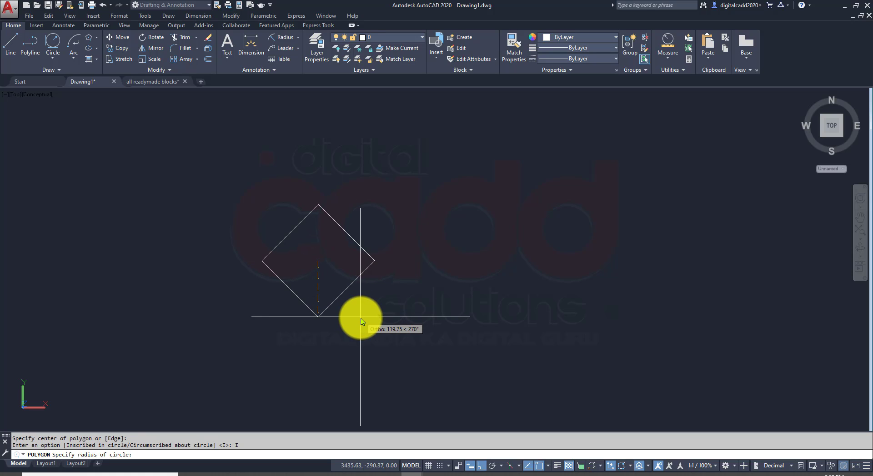
{"action": "type", "text": "10"}
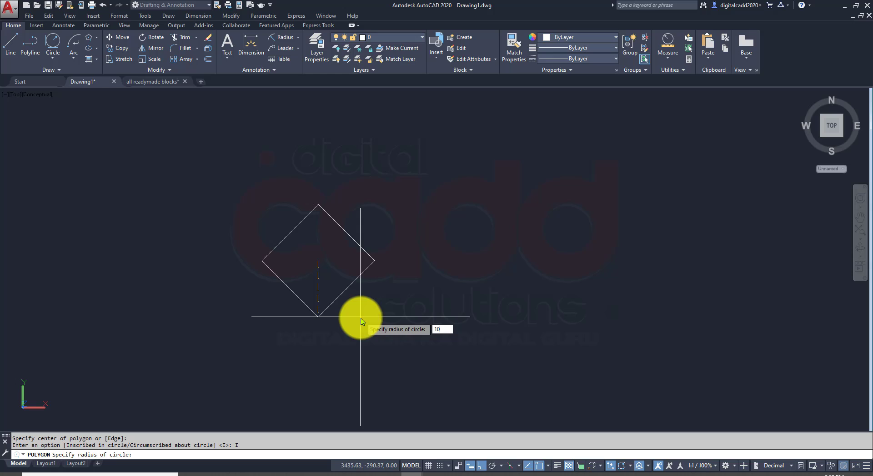
{"action": "key", "text": "Return"}
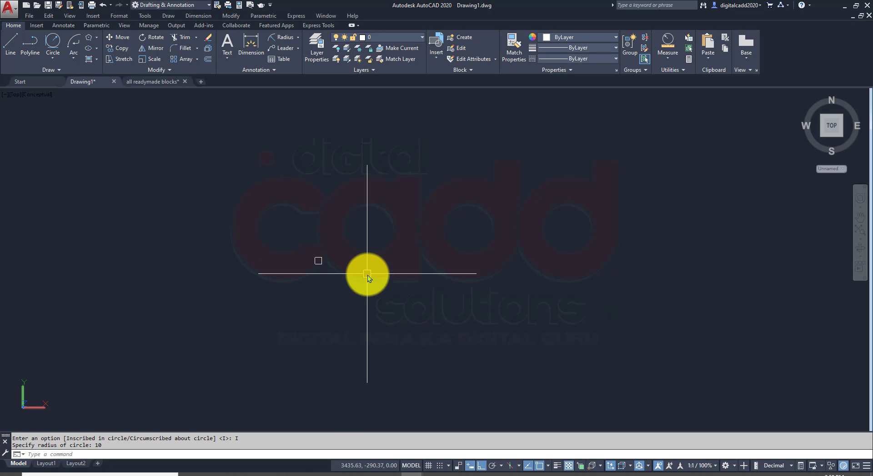
- Erase the earlier rectangles and other old objects, keeping only the small inscribed square
{"action": "scroll", "coordinate": [367, 274], "scroll_direction": "down", "scroll_amount": 5}
{"action": "left_click", "coordinate": [260, 188]}
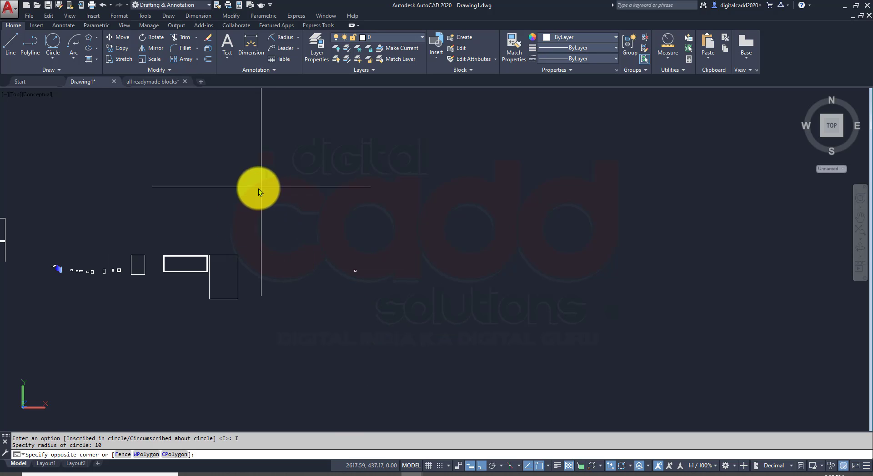
{"action": "left_click", "coordinate": [42, 331]}
{"action": "type", "text": "E"}
{"action": "key", "text": "Return"}
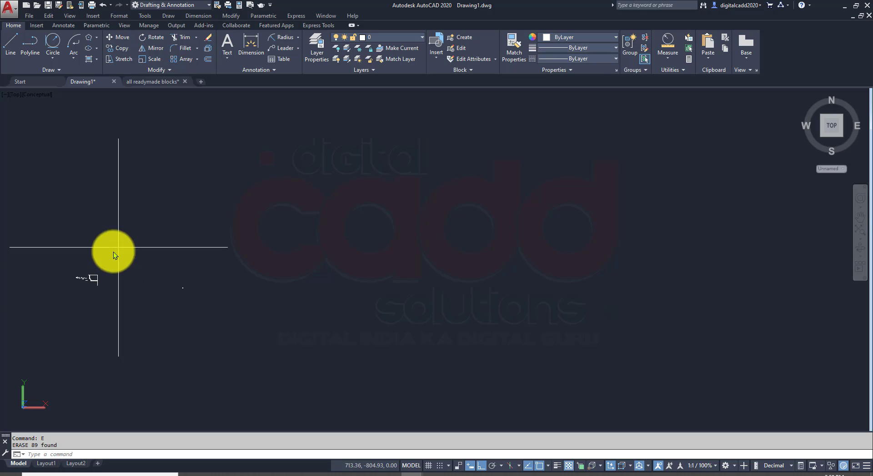
{"action": "middle_click", "coordinate": [140, 295]}
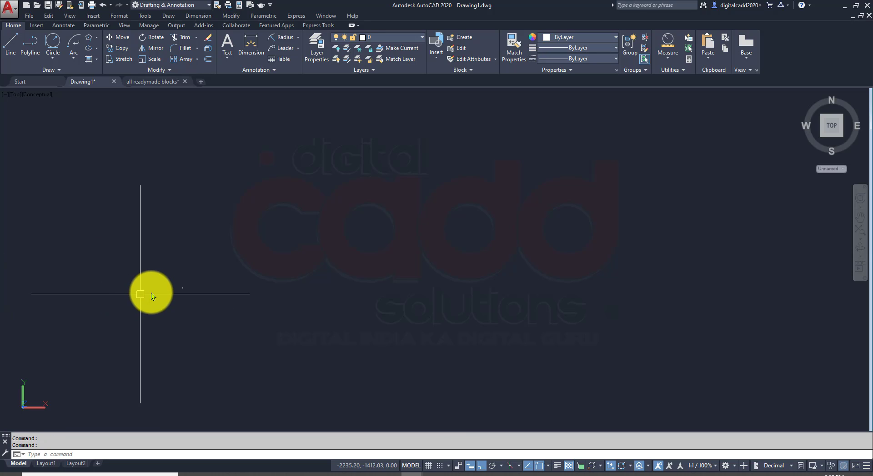
- Draw a circle of radius 10 centred on the inscribed square
{"action": "middle_click", "coordinate": [151, 293]}
{"action": "middle_click", "coordinate": [151, 293]}
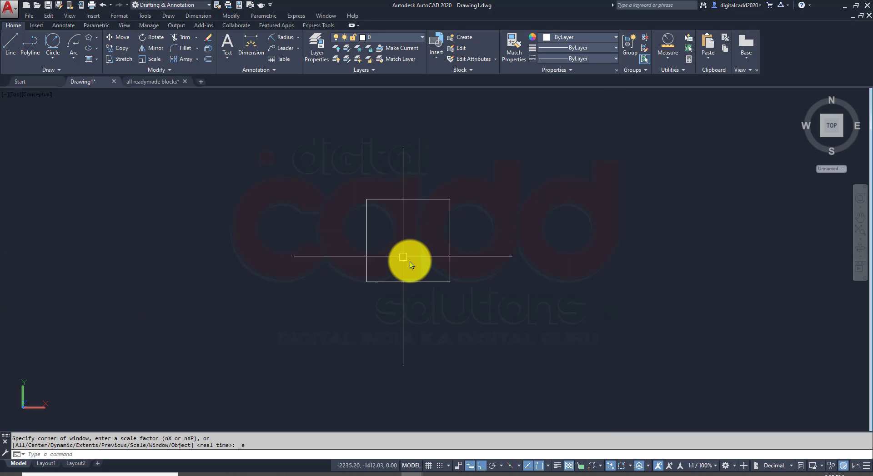
{"action": "middle_click_drag", "start_coordinate": [224, 266], "coordinate": [262, 266]}
{"action": "type", "text": "c"}
{"action": "key", "text": "Return"}
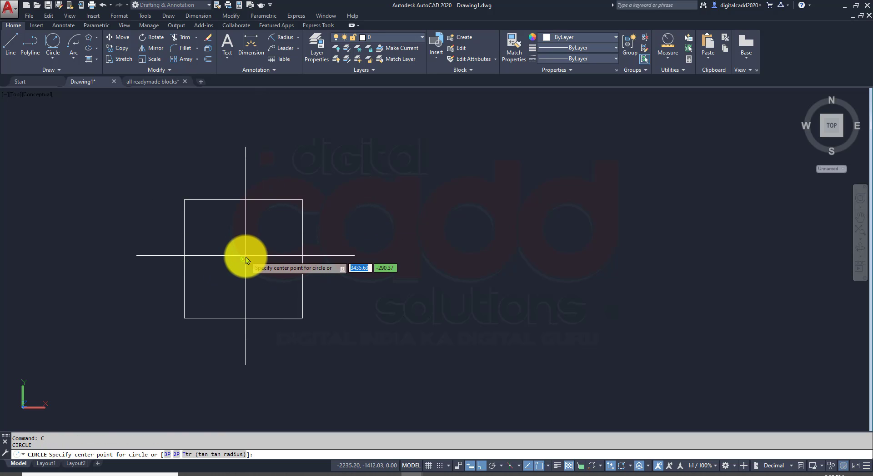
{"action": "left_click", "coordinate": [243, 259]}
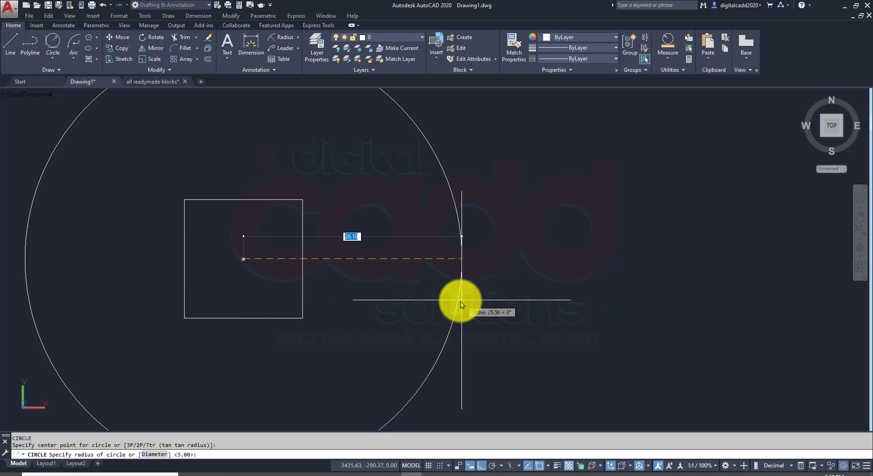
{"action": "type", "text": "10"}
{"action": "key", "text": "Return"}
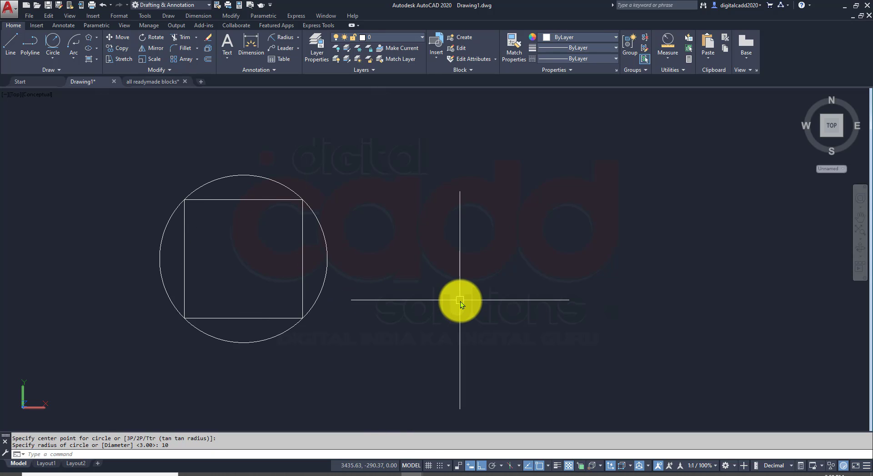
- Draw a 4-sided polygon circumscribed about a circle of radius 10 to the right of the inscribed square
{"action": "middle_click_drag", "start_coordinate": [269, 321], "coordinate": [248, 306]}
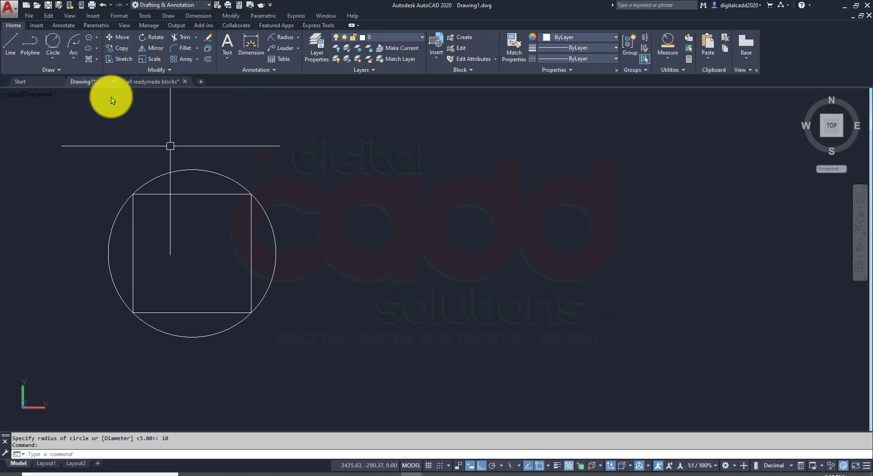
{"action": "left_click", "coordinate": [89, 39]}
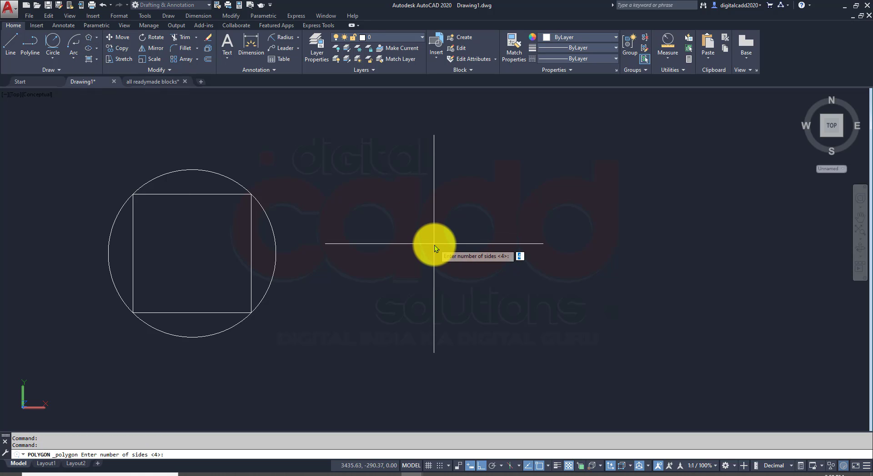
{"action": "key", "text": "Return"}
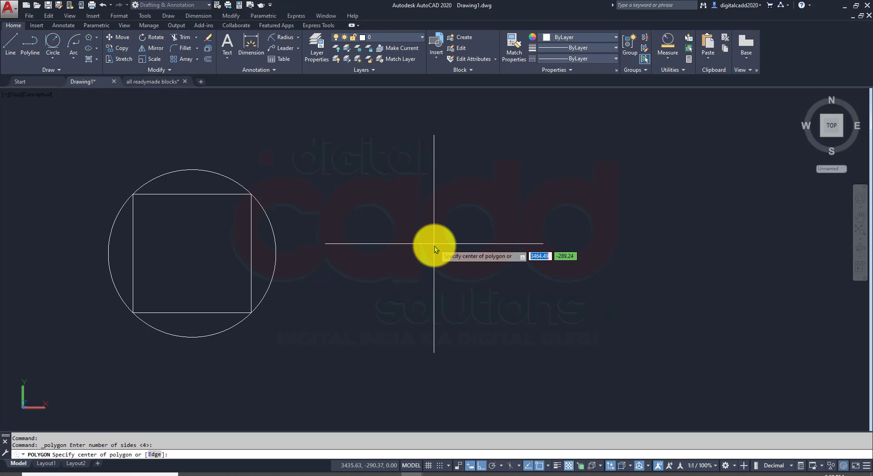
{"action": "left_click", "coordinate": [547, 264]}
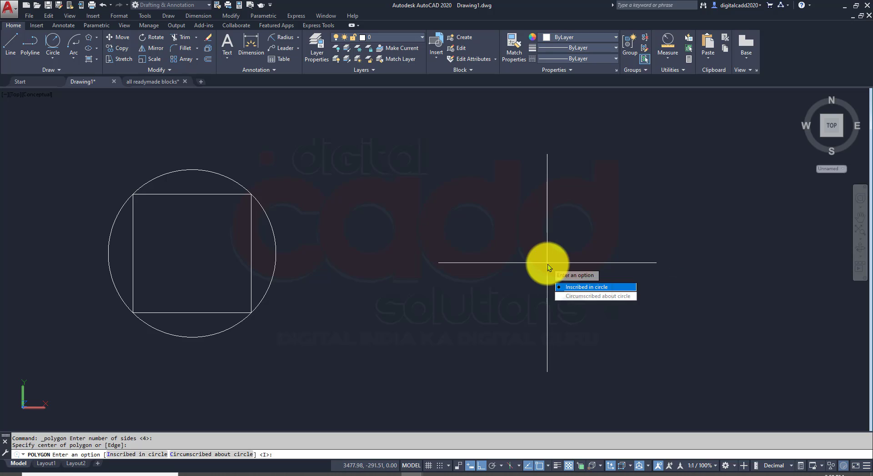
{"action": "left_click", "coordinate": [591, 296]}
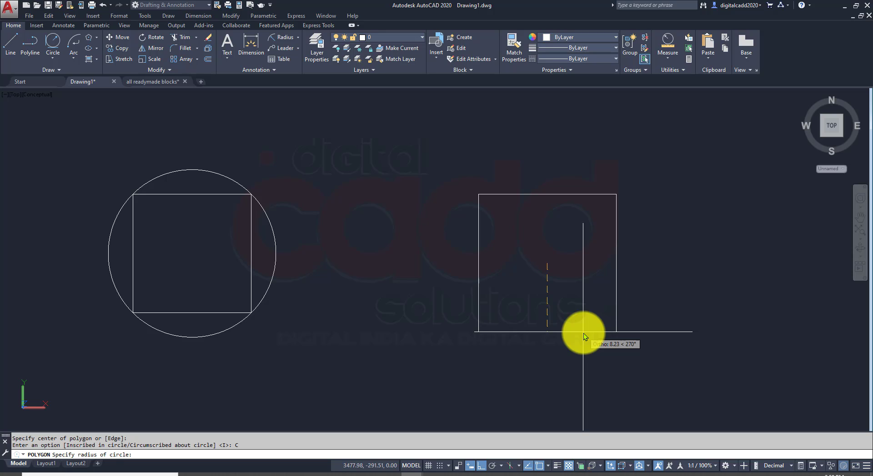
{"action": "type", "text": "10"}
{"action": "key", "text": "Return"}
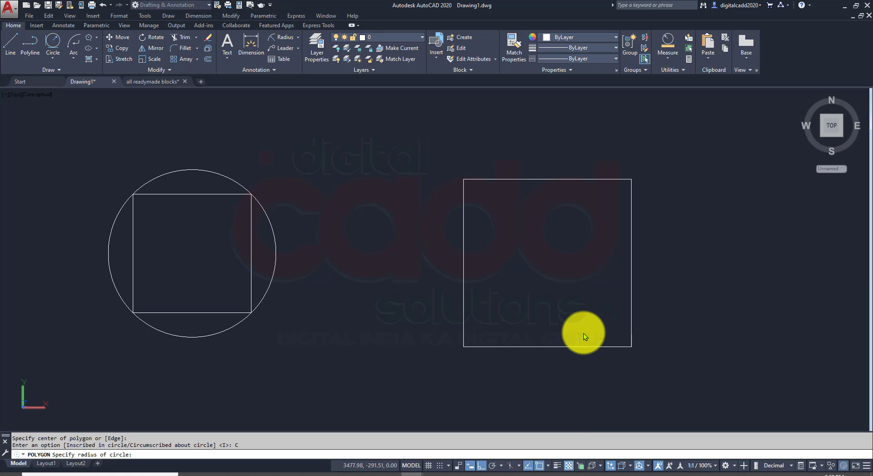
- Draw a circle of radius 10 centred inside the circumscribed square
{"action": "type", "text": "c"}
{"action": "key", "text": "Return"}
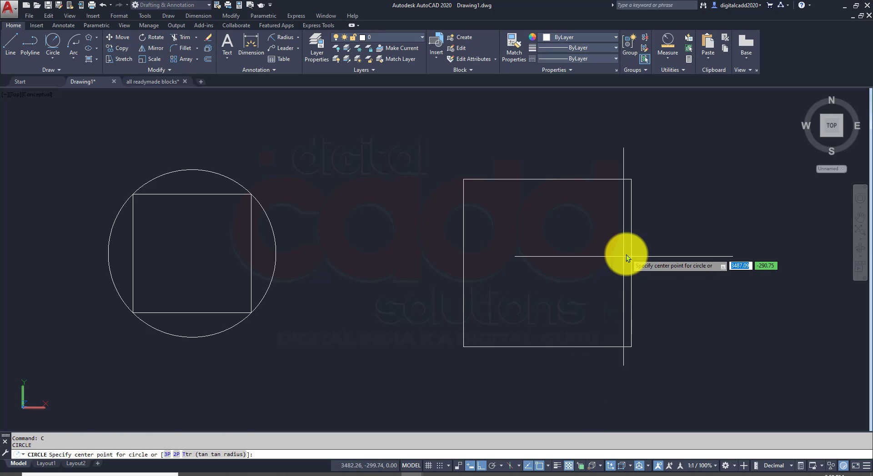
{"action": "left_click", "coordinate": [549, 265]}
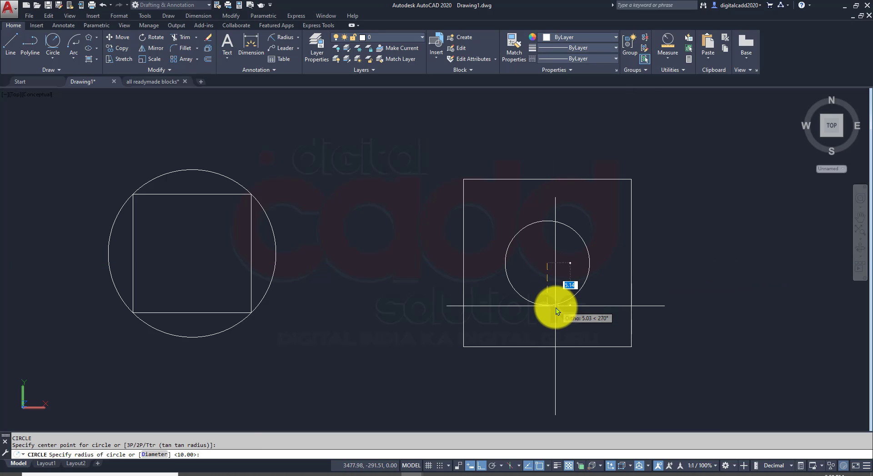
{"action": "type", "text": "10"}
{"action": "key", "text": "Return"}
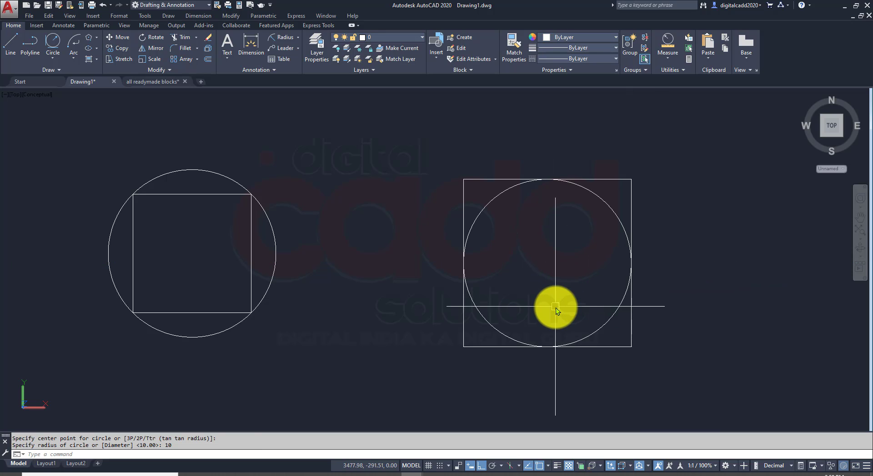
- Draw a 5-sided polygon inscribed in a circle of radius 12 to the right of the circumscribed square
{"action": "middle_click_drag", "start_coordinate": [553, 305], "coordinate": [478, 275]}
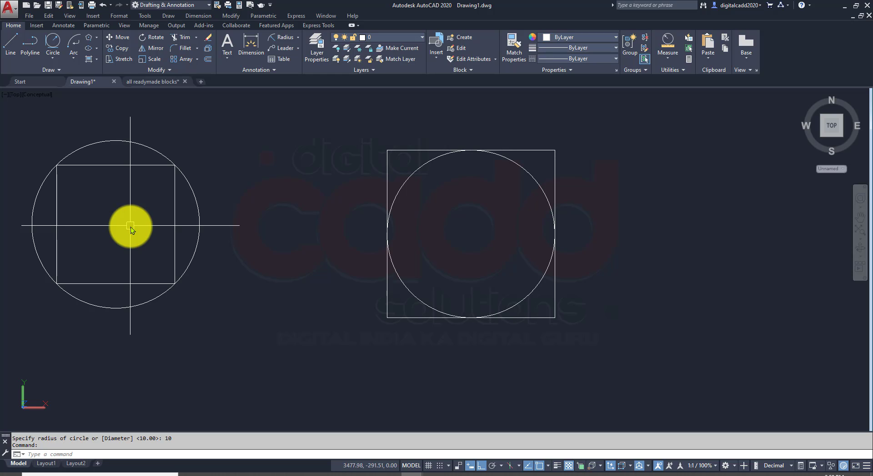
{"action": "scroll", "coordinate": [206, 237], "scroll_direction": "down", "scroll_amount": 2}
{"action": "middle_click_drag", "start_coordinate": [378, 304], "coordinate": [245, 288]}
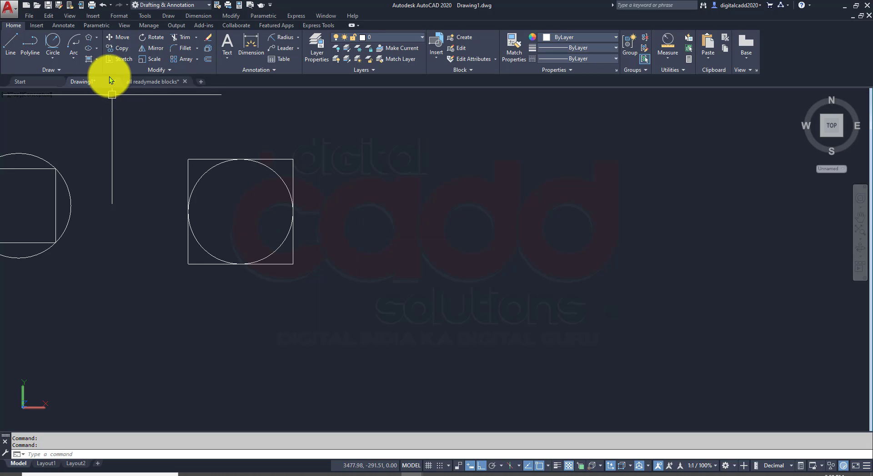
{"action": "left_click", "coordinate": [91, 38]}
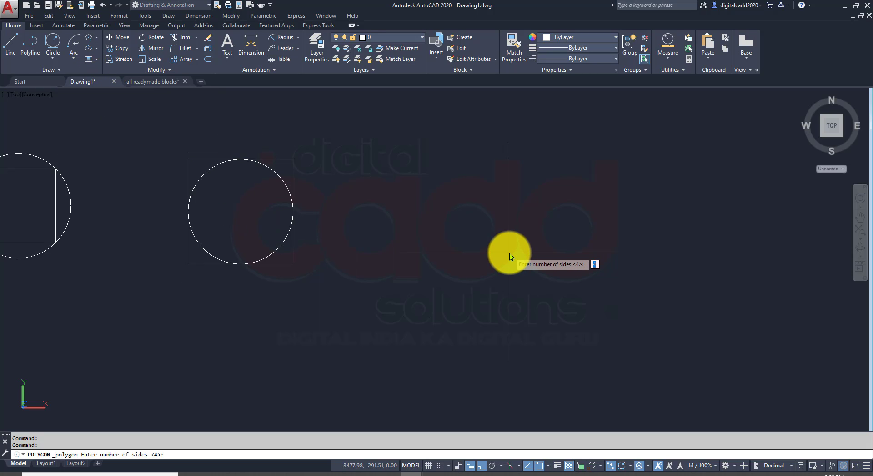
{"action": "type", "text": "5"}
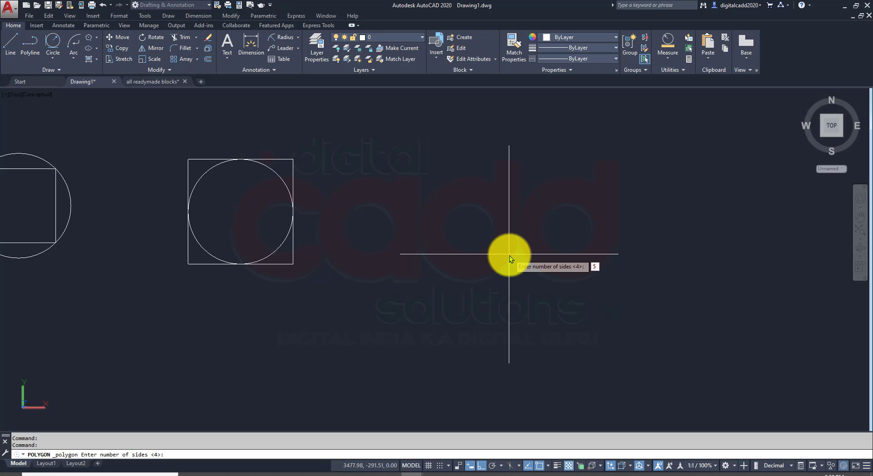
{"action": "key", "text": "Return"}
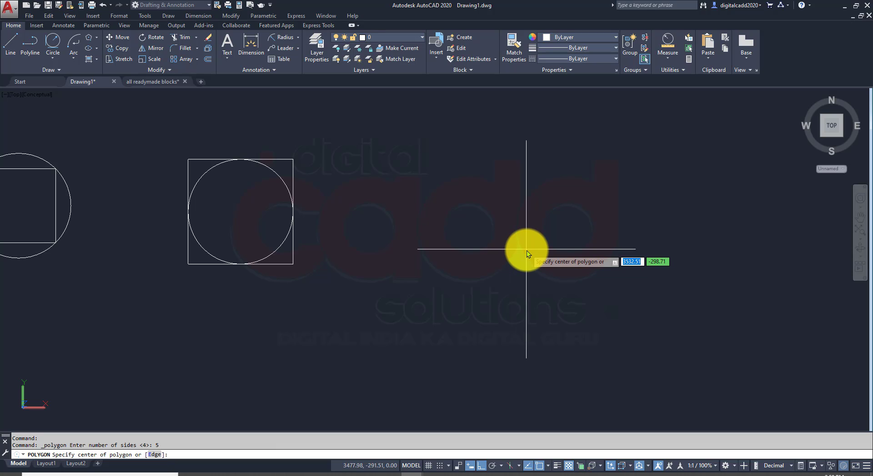
{"action": "left_click", "coordinate": [526, 250]}
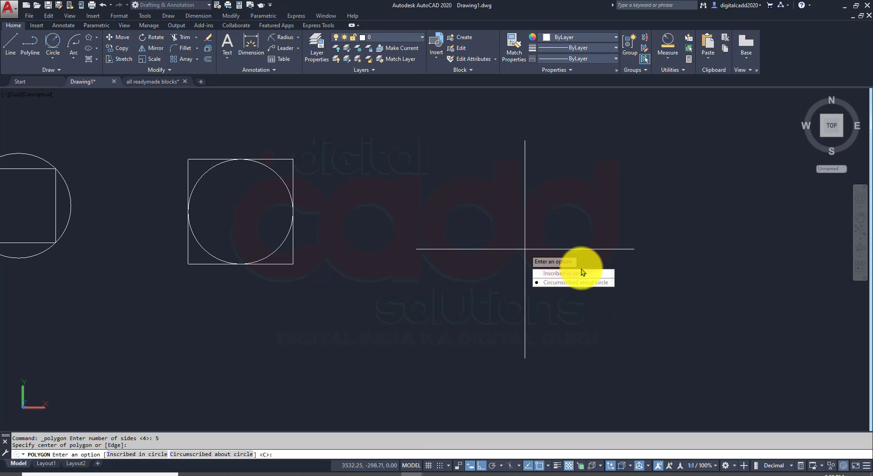
{"action": "left_click", "coordinate": [599, 274]}
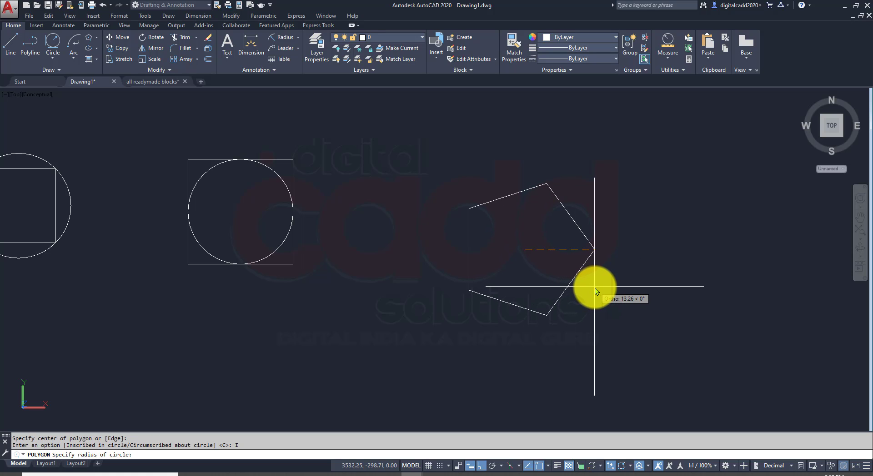
{"action": "type", "text": "12"}
{"action": "key", "text": "Return"}
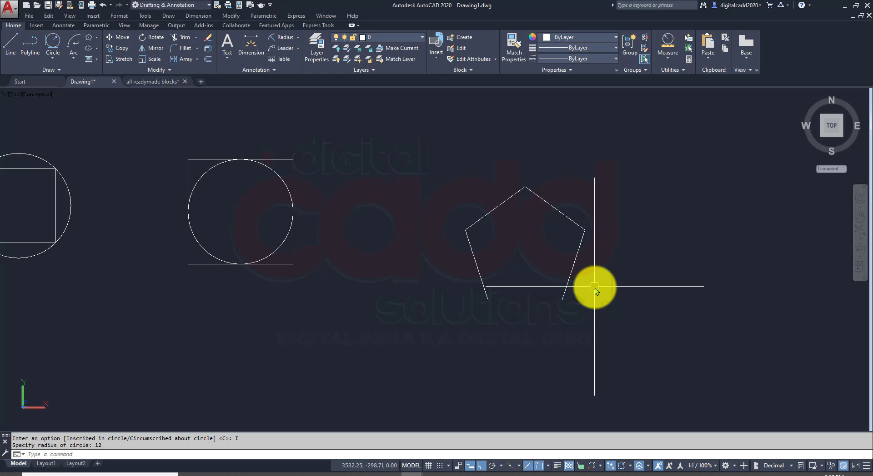
- Draw a circle of radius 12 centred on the inscribed pentagon
{"action": "type", "text": "c"}
{"action": "key", "text": "Return"}
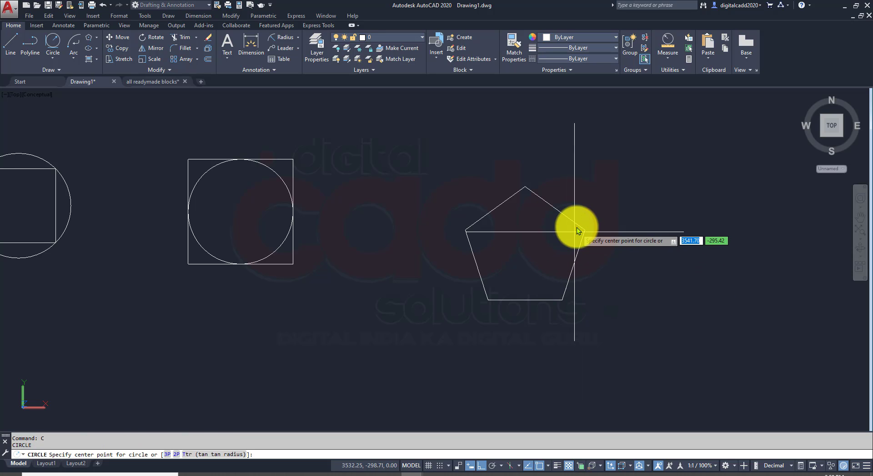
{"action": "left_click", "coordinate": [526, 250]}
{"action": "type", "text": "1"}
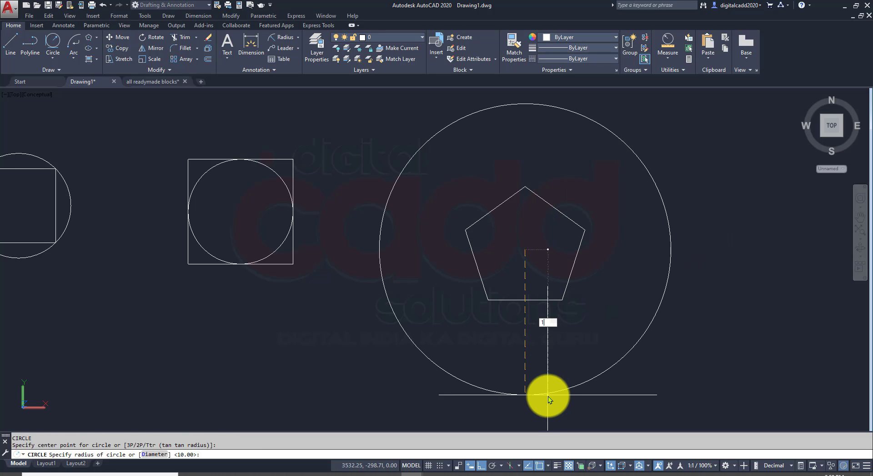
{"action": "type", "text": "2"}
{"action": "key", "text": "Return"}
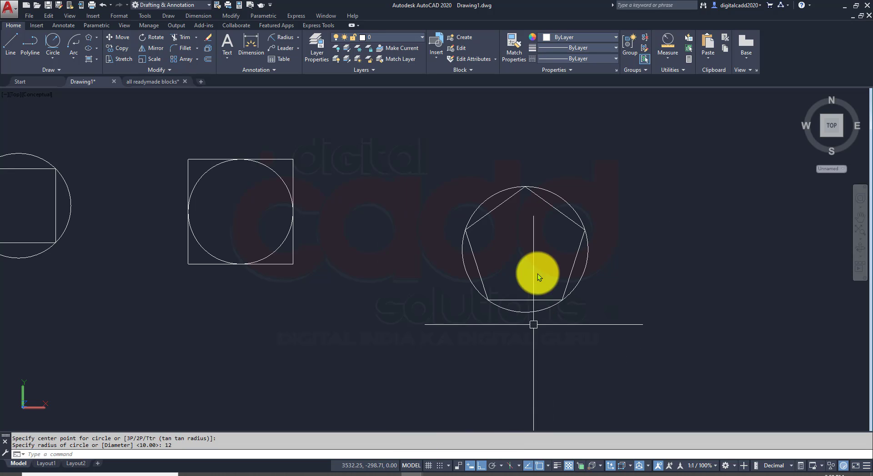
- Draw a 5-sided polygon circumscribed about a circle of radius 12 to the right of the inscribed pentagon
{"action": "middle_click_drag", "start_coordinate": [539, 240], "coordinate": [341, 254]}
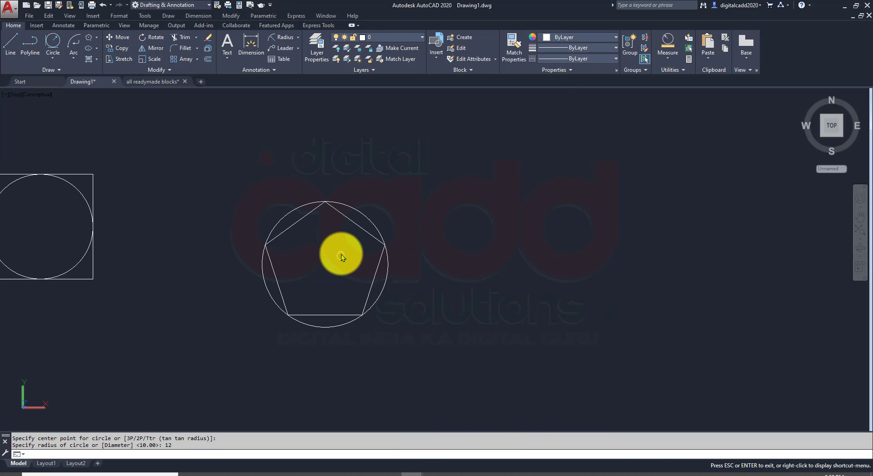
{"action": "left_click", "coordinate": [88, 37]}
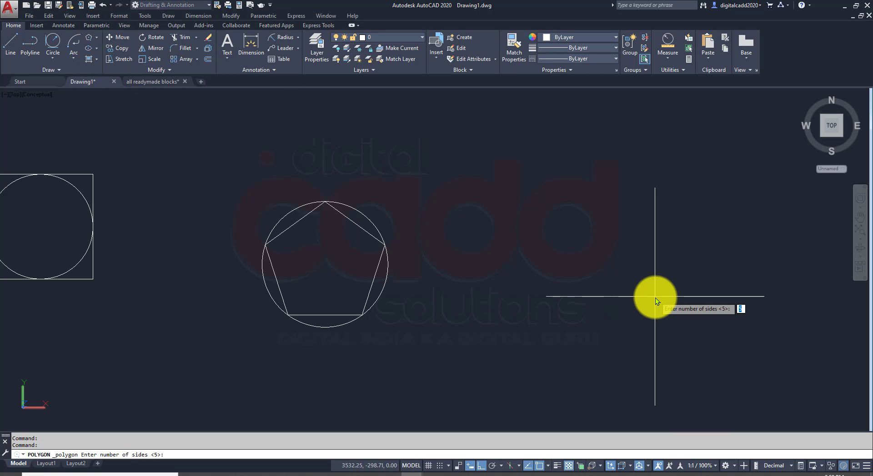
{"action": "key", "text": "Return"}
{"action": "left_click", "coordinate": [686, 249]}
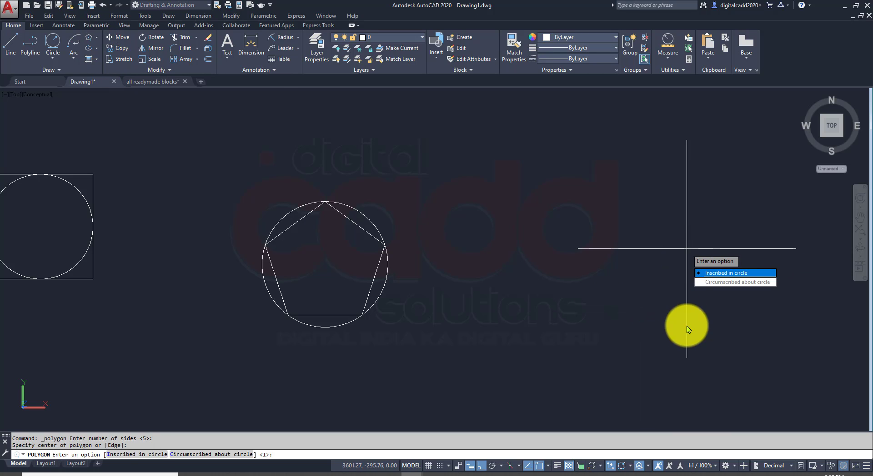
{"action": "left_click", "coordinate": [712, 283]}
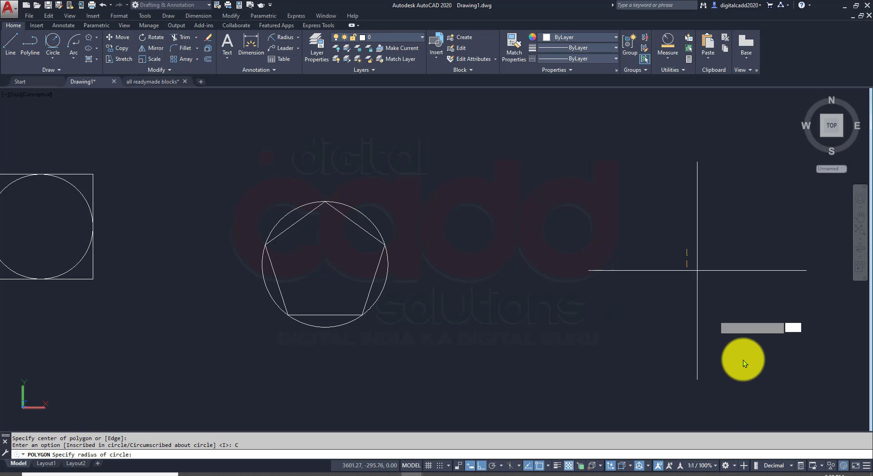
{"action": "type", "text": "12"}
{"action": "key", "text": "Return"}
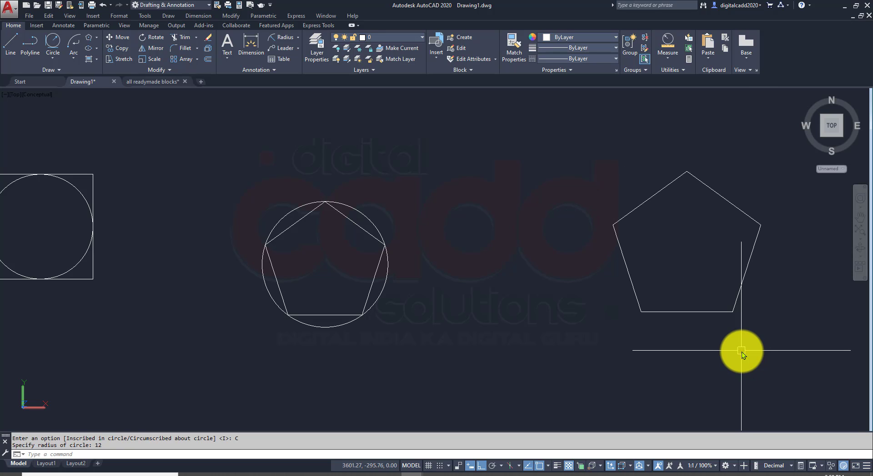
- Draw a circle of radius 12 centred inside the circumscribed pentagon
{"action": "middle_click_drag", "start_coordinate": [624, 320], "coordinate": [563, 329]}
{"action": "type", "text": "c"}
{"action": "key", "text": "Return"}
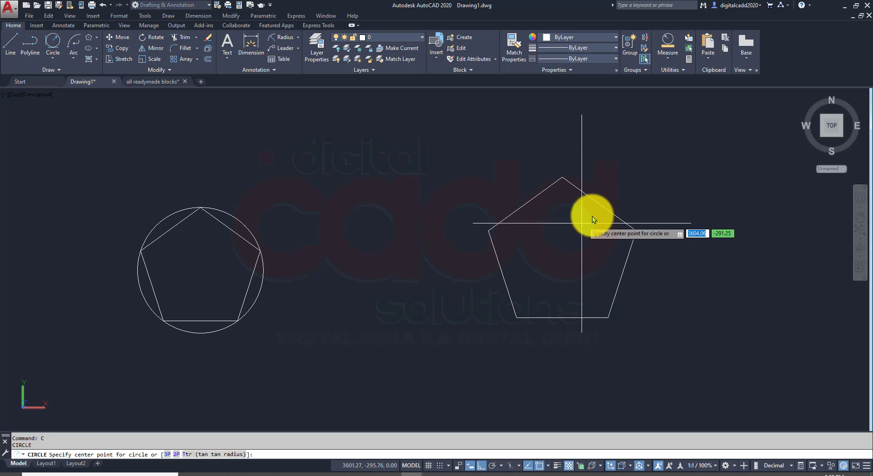
{"action": "left_click", "coordinate": [563, 255]}
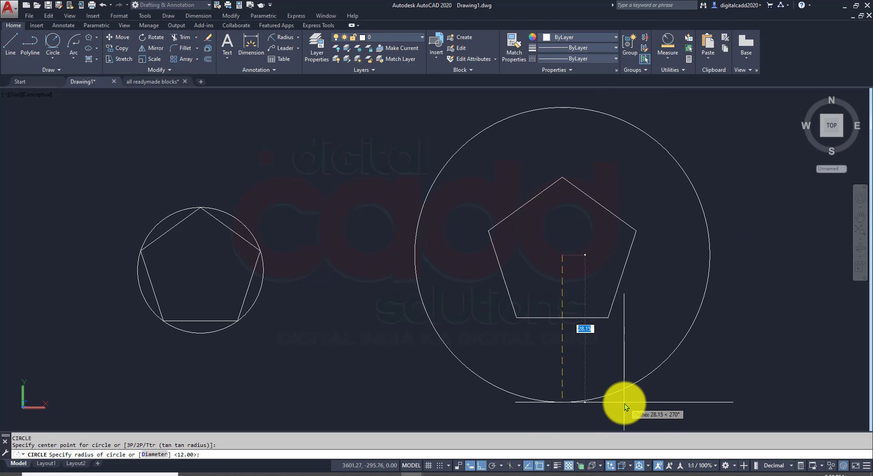
{"action": "type", "text": "12"}
{"action": "key", "text": "Return"}
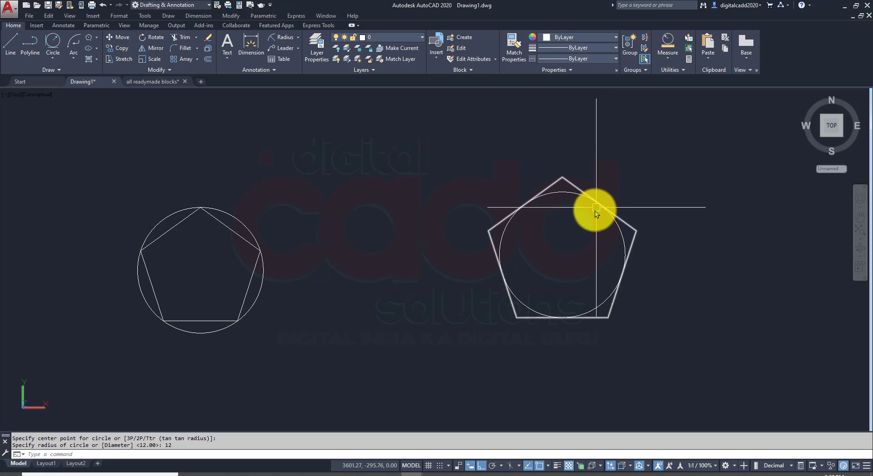
- Draw a 6-sided polygon inscribed in a circle of radius 20 to the right of the circumscribed pentagon
{"action": "scroll", "coordinate": [540, 277], "scroll_direction": "down", "scroll_amount": 4}
{"action": "middle_click_drag", "start_coordinate": [540, 276], "coordinate": [273, 297]}
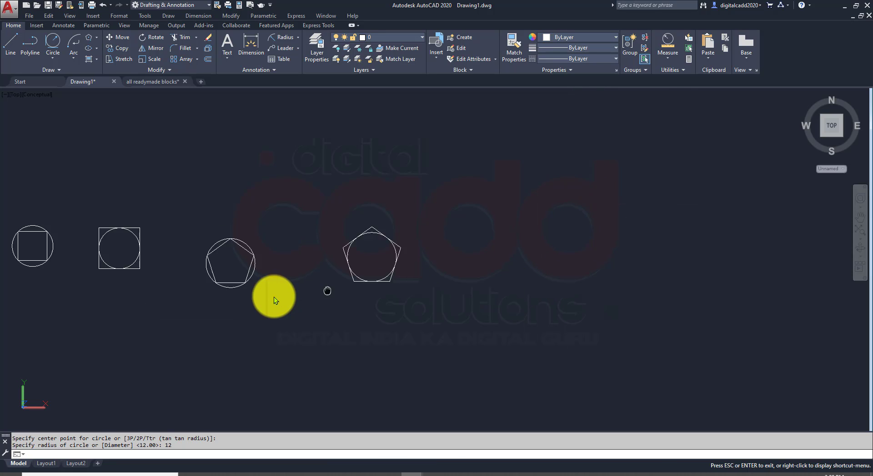
{"action": "scroll", "coordinate": [427, 260], "scroll_direction": "up", "scroll_amount": 2}
{"action": "left_click", "coordinate": [91, 36]}
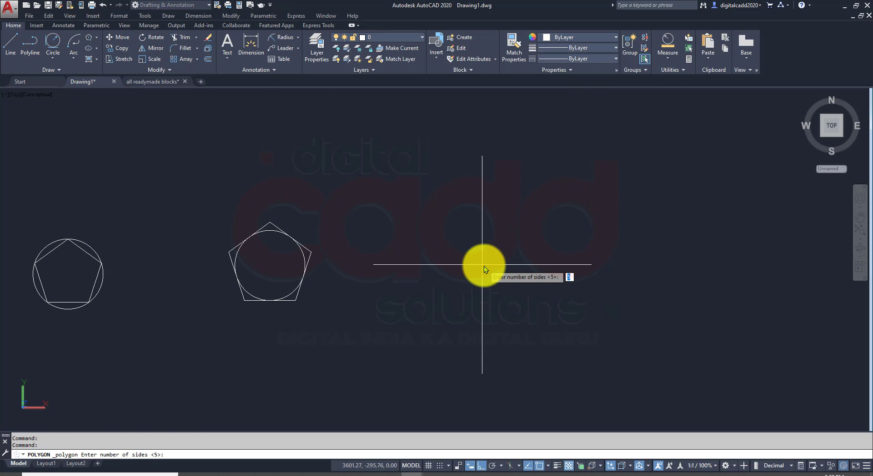
{"action": "type", "text": "6"}
{"action": "key", "text": "Return"}
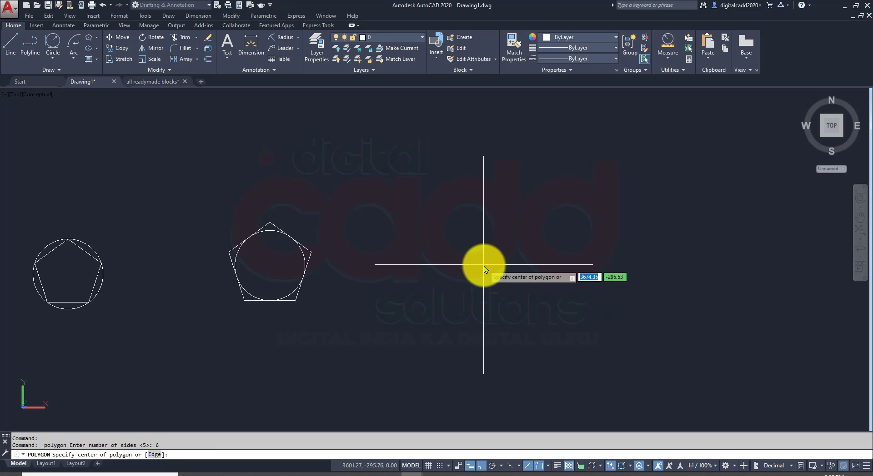
{"action": "left_click", "coordinate": [520, 263]}
{"action": "left_click", "coordinate": [540, 288]}
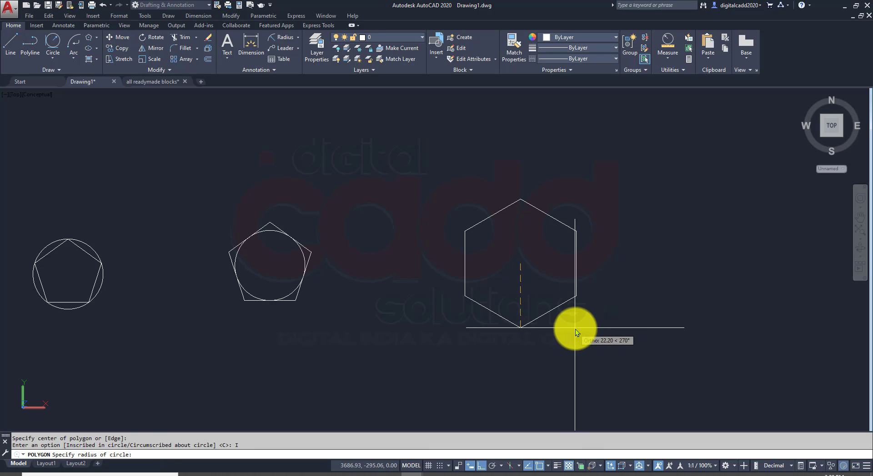
{"action": "type", "text": "20"}
{"action": "key", "text": "Return"}
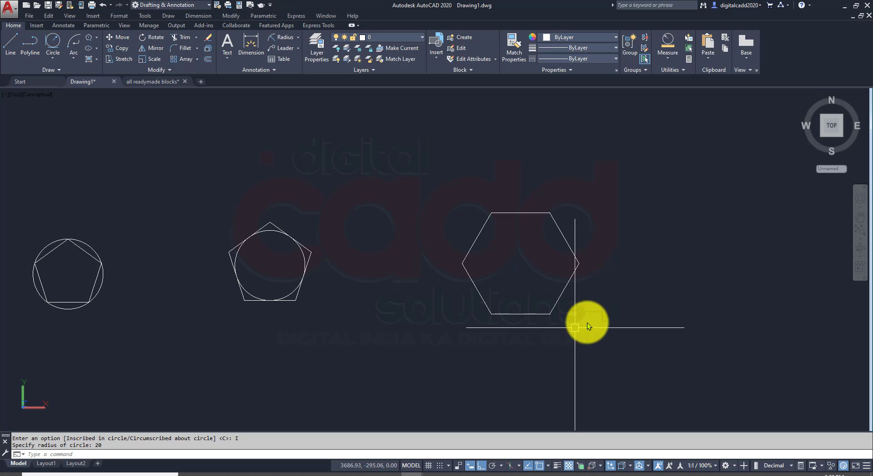
- Draw a 300-sided polygon inscribed in a circle of radius about 27.3 to the right of the hexagon
{"action": "middle_click_drag", "start_coordinate": [585, 325], "coordinate": [375, 314]}
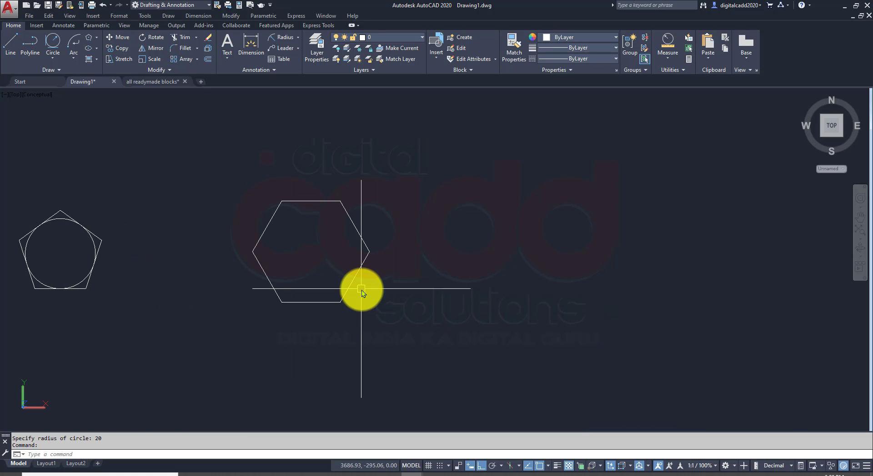
{"action": "left_click", "coordinate": [87, 37]}
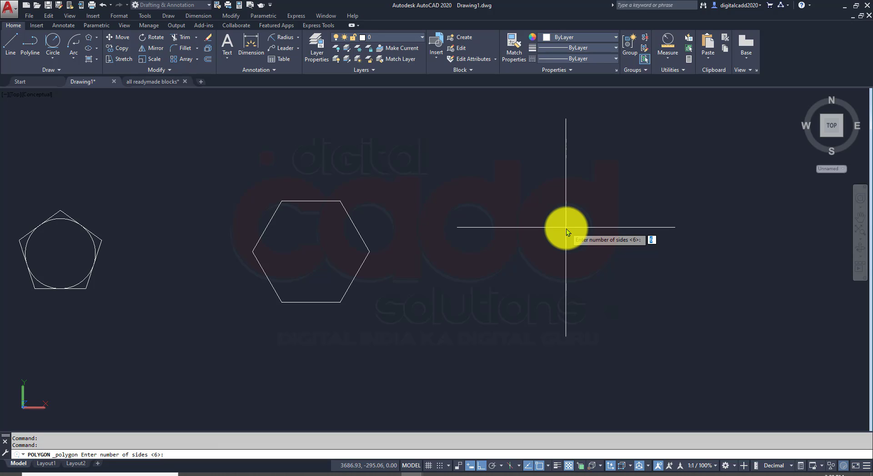
{"action": "type", "text": "300"}
{"action": "key", "text": "Return"}
{"action": "left_click", "coordinate": [651, 236]}
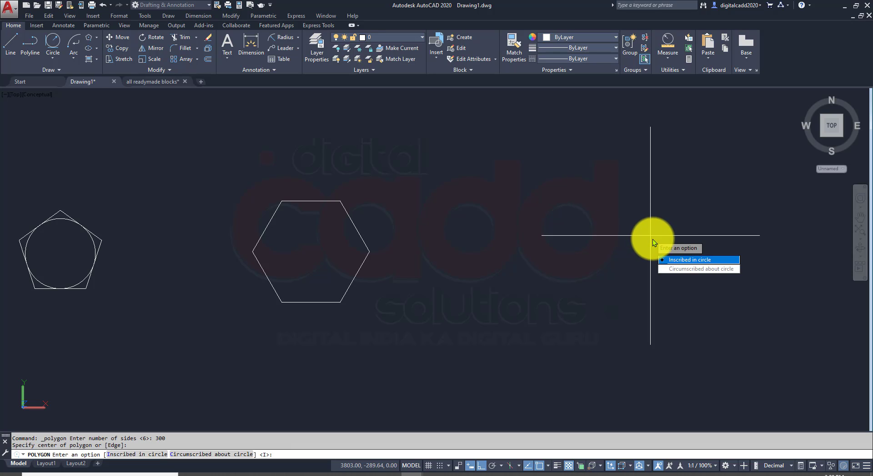
{"action": "left_click", "coordinate": [666, 262]}
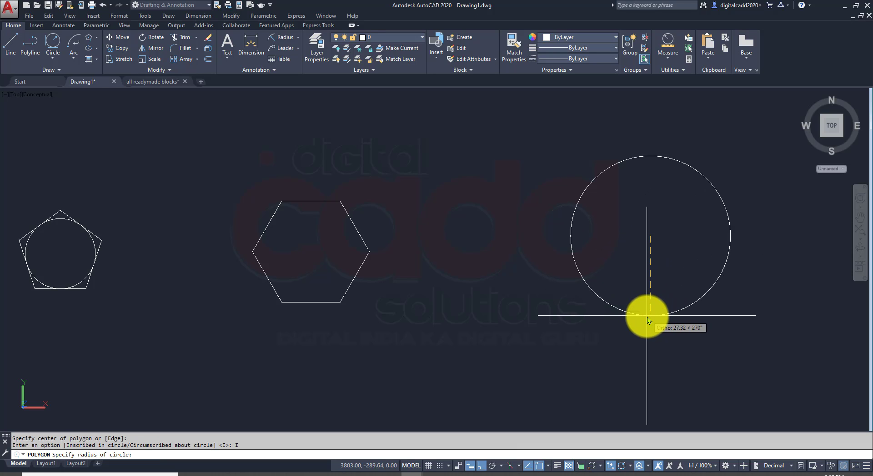
{"action": "left_click", "coordinate": [648, 317]}
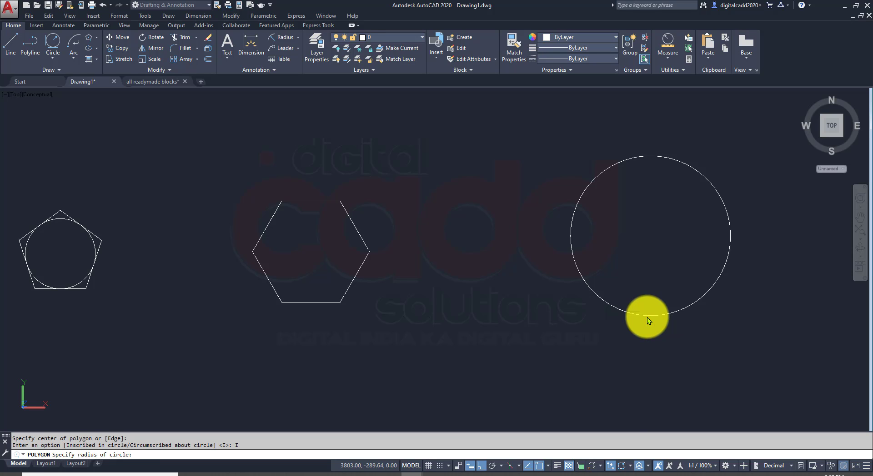
- Select the 300-sided polygon and examine the vertices and short straight segments along its outline up close
{"action": "left_click", "coordinate": [655, 319]}
{"action": "scroll", "coordinate": [664, 326], "scroll_direction": "up", "scroll_amount": 15}
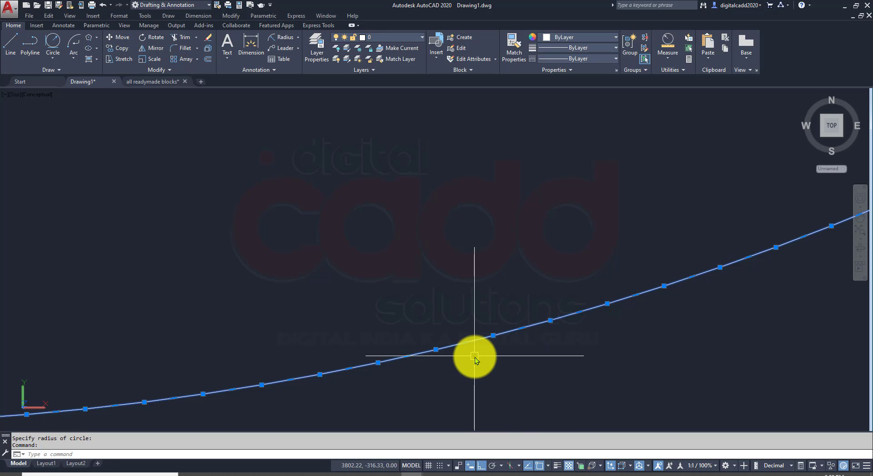
{"action": "scroll", "coordinate": [477, 358], "scroll_direction": "down", "scroll_amount": 5}
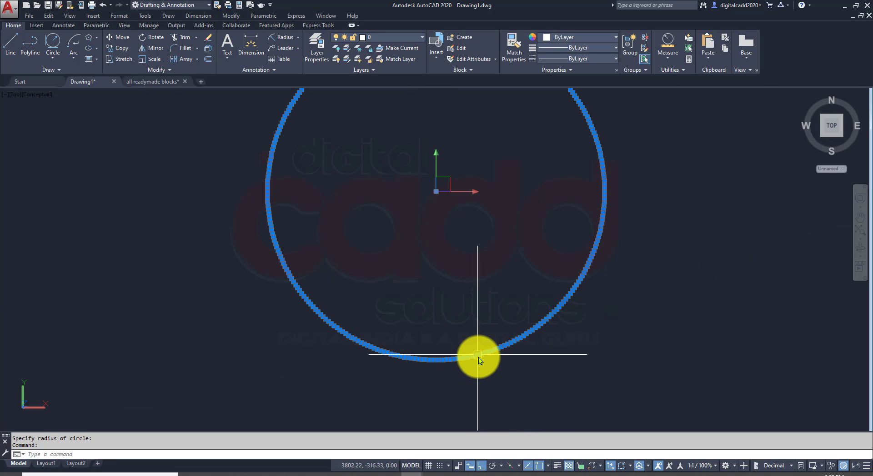
{"action": "scroll", "coordinate": [478, 358], "scroll_direction": "up", "scroll_amount": 5}
{"action": "scroll", "coordinate": [513, 335], "scroll_direction": "down", "scroll_amount": 5}
{"action": "key", "text": "Escape"}
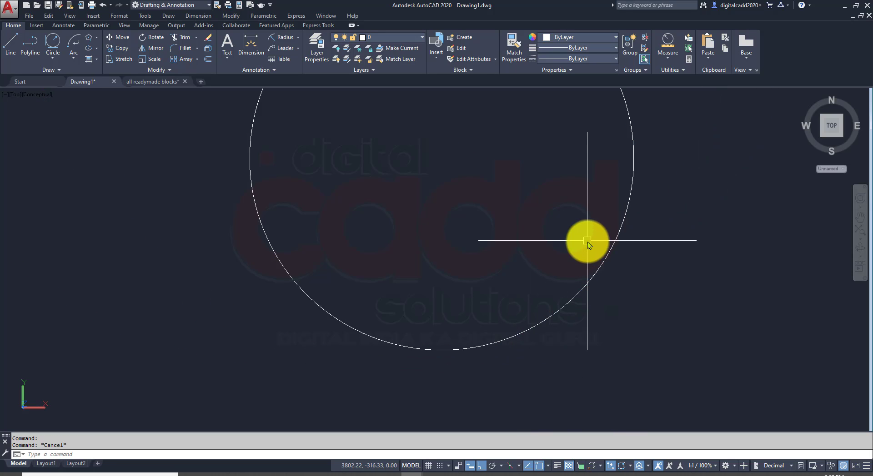
{"action": "middle_click_drag", "start_coordinate": [587, 242], "coordinate": [464, 316]}
{"action": "left_click", "coordinate": [512, 223]}
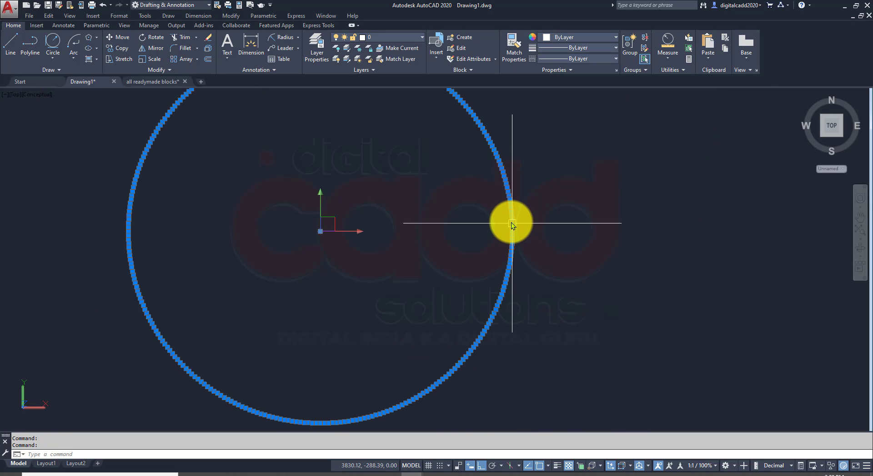
{"action": "scroll", "coordinate": [512, 224], "scroll_direction": "up", "scroll_amount": 5}
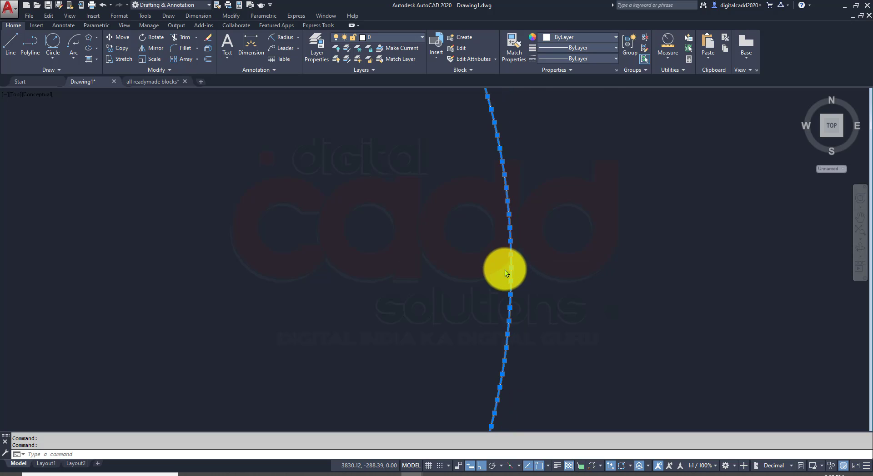
{"action": "scroll", "coordinate": [504, 271], "scroll_direction": "down", "scroll_amount": 8}
{"action": "key", "text": "Escape"}
{"action": "middle_click_drag", "start_coordinate": [466, 274], "coordinate": [350, 272]}
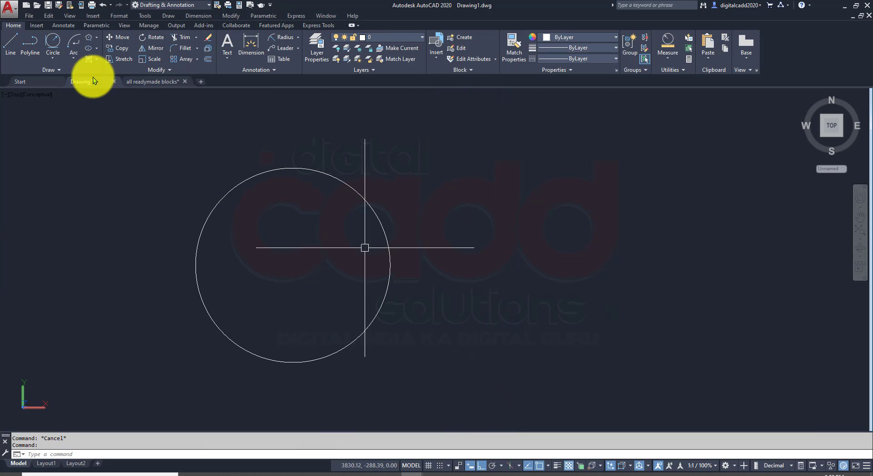
- Try to draw a polygon with 2000 sides
{"action": "left_click", "coordinate": [89, 37]}
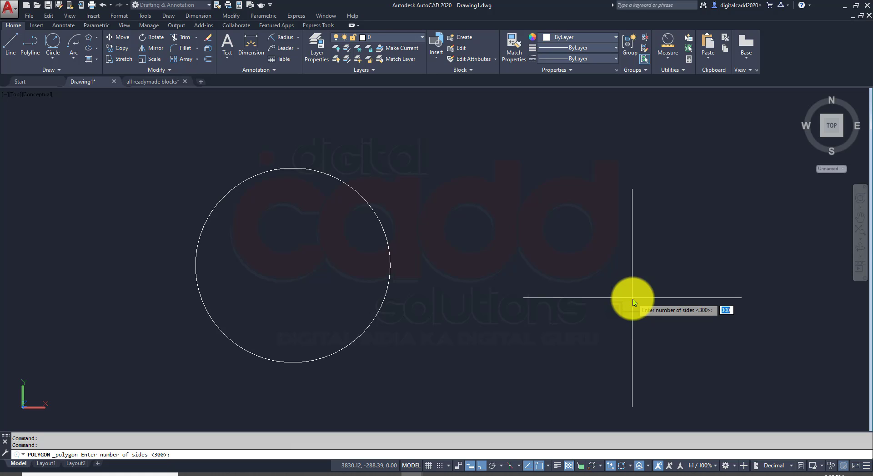
{"action": "type", "text": "2000"}
{"action": "key", "text": "Return"}
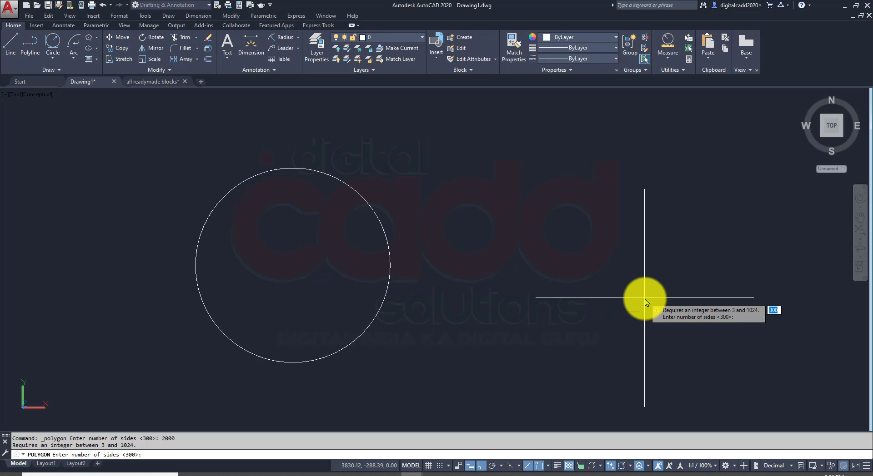
{"action": "left_click_drag", "start_coordinate": [640, 298], "coordinate": [809, 338]}
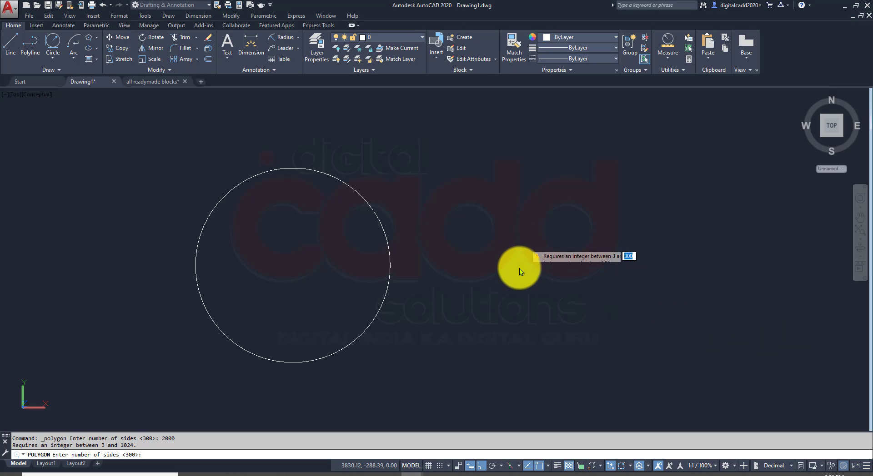
{"action": "key", "text": "Escape"}
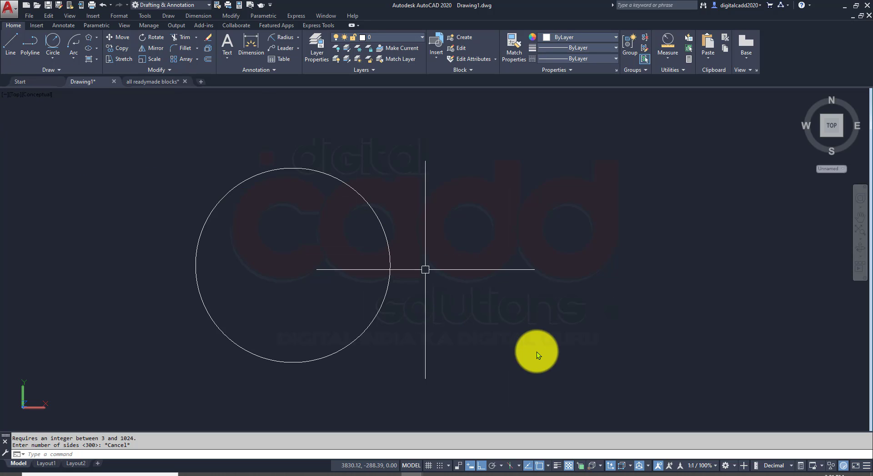
- Draw a 10-sided polygon inscribed in a circle of radius 20 to the right of the 300-sided polygon
{"action": "middle_click_drag", "start_coordinate": [544, 348], "coordinate": [308, 320]}
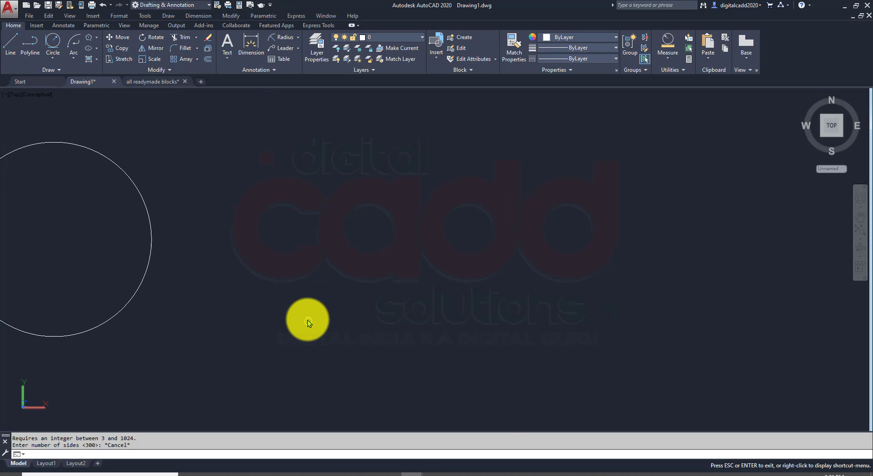
{"action": "left_click", "coordinate": [90, 38]}
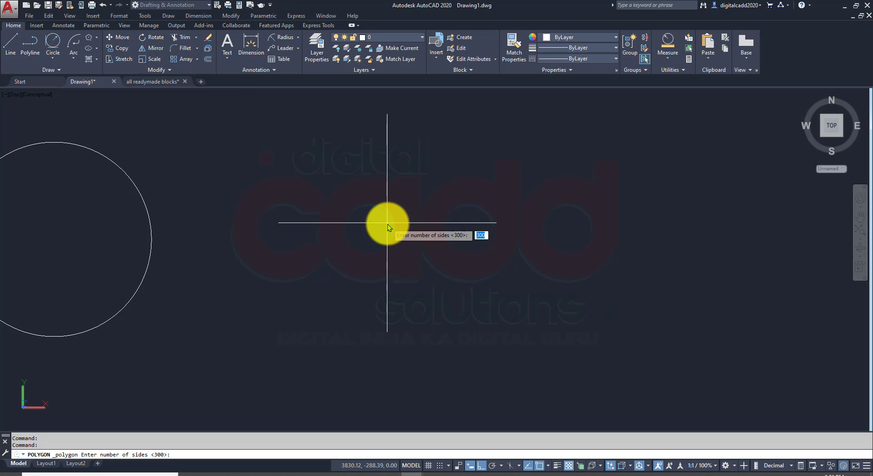
{"action": "type", "text": "10"}
{"action": "key", "text": "Return"}
{"action": "left_click", "coordinate": [460, 228]}
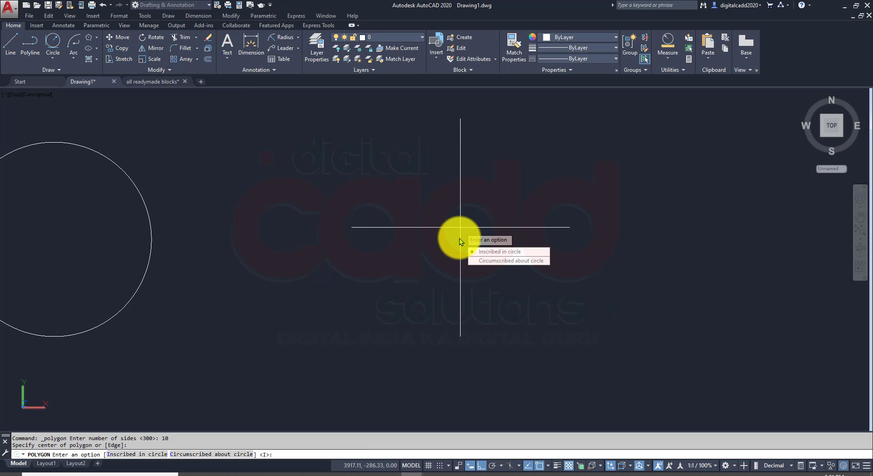
{"action": "left_click", "coordinate": [475, 252]}
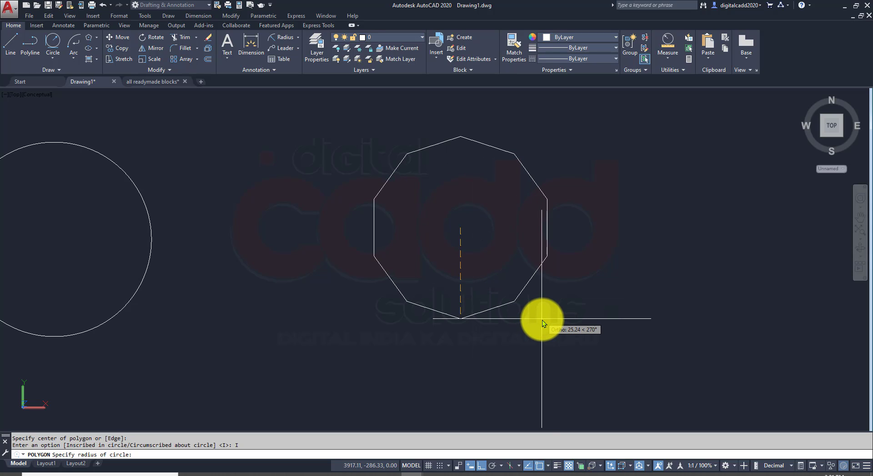
{"action": "type", "text": "20"}
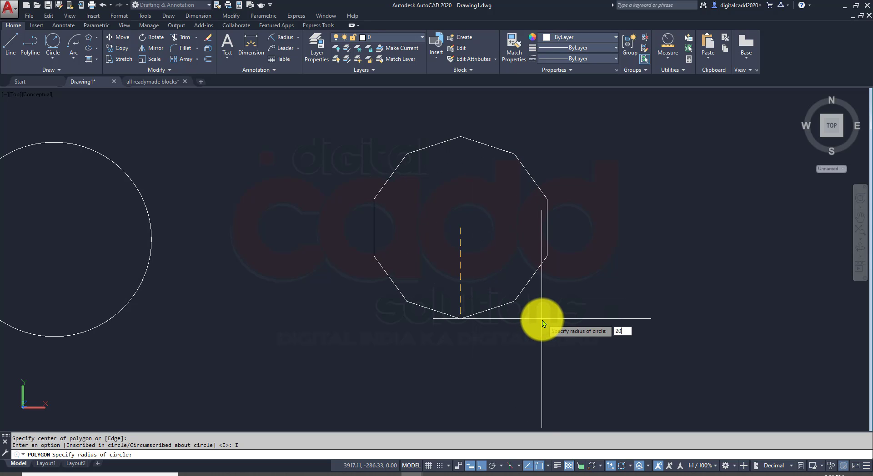
{"action": "key", "text": "Return"}
{"action": "scroll", "coordinate": [541, 305], "scroll_direction": "up", "scroll_amount": 5}
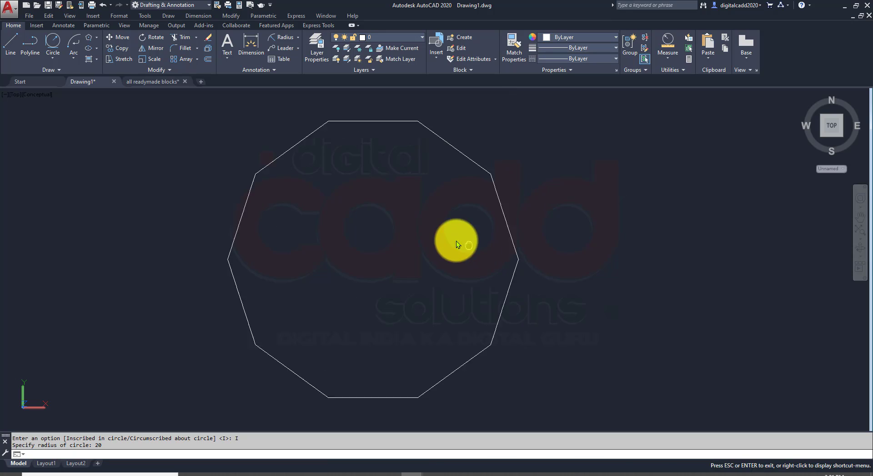
{"action": "scroll", "coordinate": [148, 250], "scroll_direction": "down", "scroll_amount": 2}
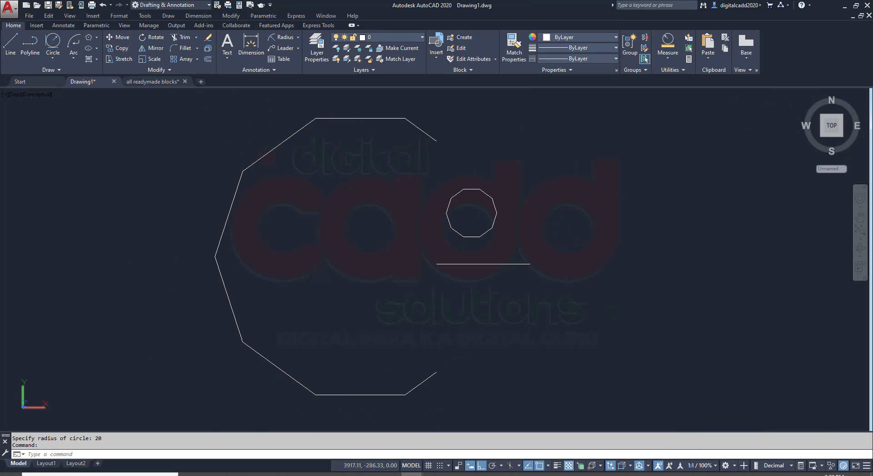
{"action": "middle_click_drag", "start_coordinate": [338, 401], "coordinate": [279, 366]}
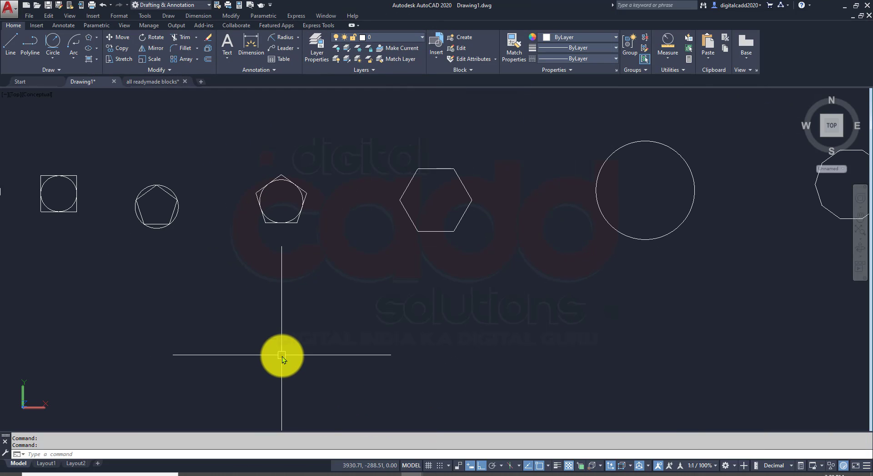
- Draw an 8-sided polygon inscribed in a circle of radius 15 below the two pentagons
{"action": "type", "text": "POL"}
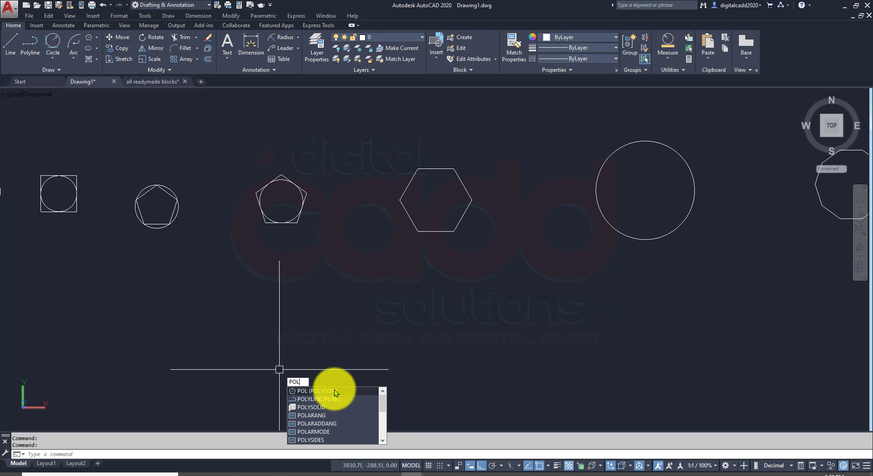
{"action": "left_click", "coordinate": [334, 391]}
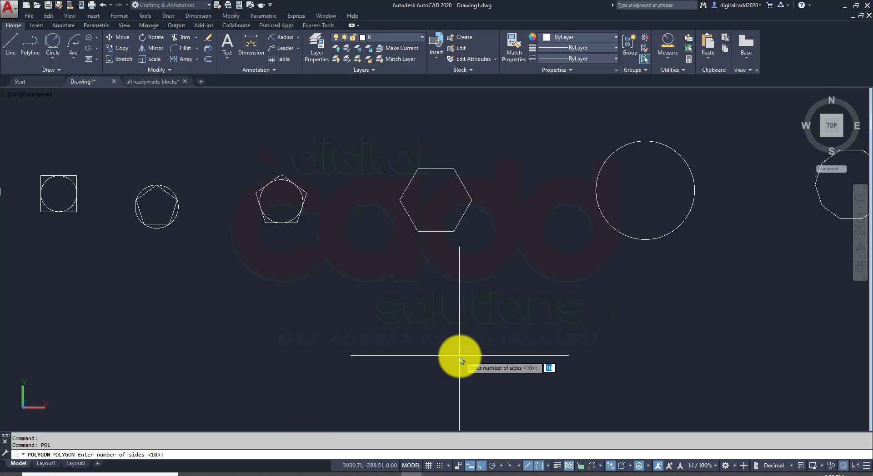
{"action": "type", "text": "8"}
{"action": "key", "text": "Return"}
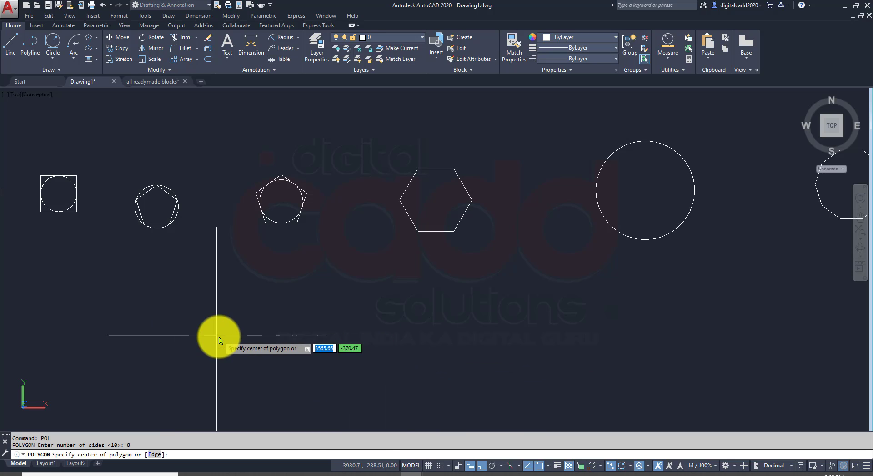
{"action": "left_click", "coordinate": [233, 345]}
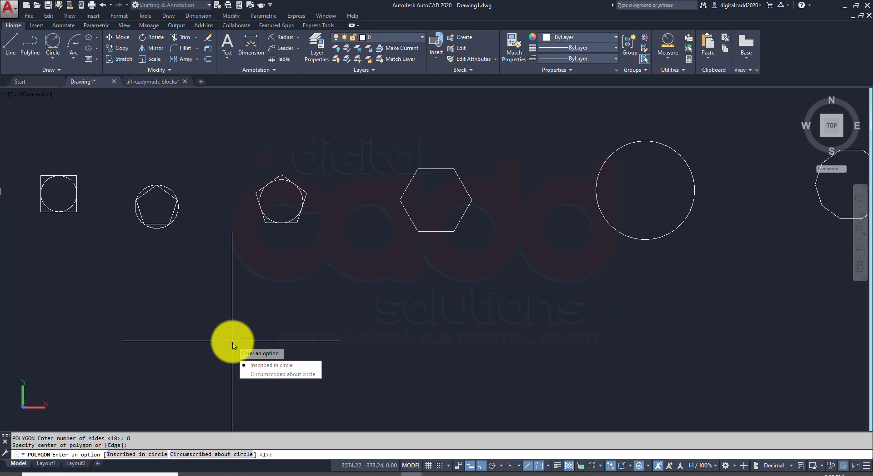
{"action": "left_click", "coordinate": [308, 366]}
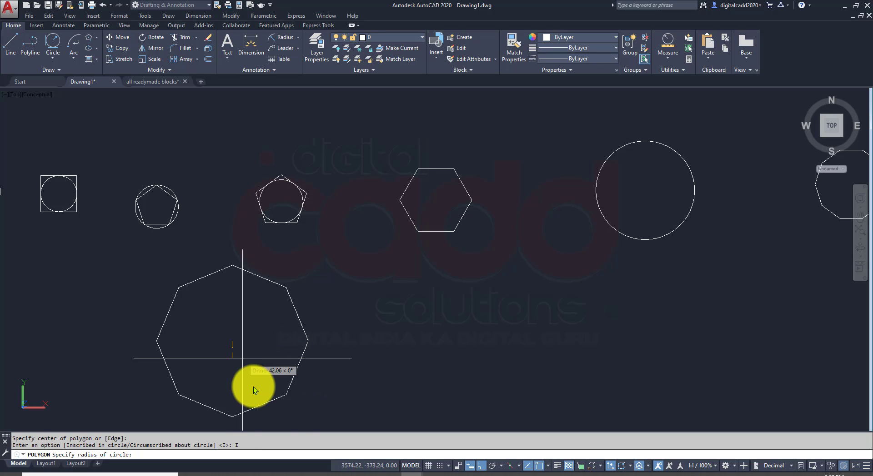
{"action": "type", "text": "15"}
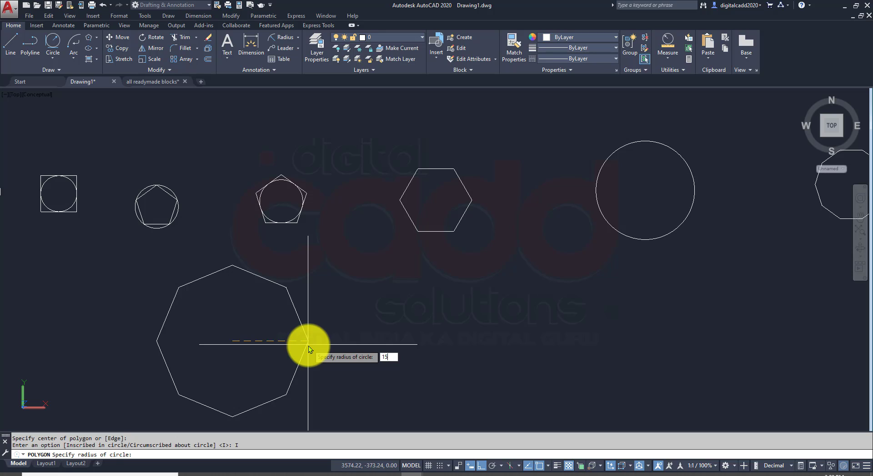
{"action": "key", "text": "Return"}
{"action": "scroll", "coordinate": [209, 366], "scroll_direction": "up", "scroll_amount": 4}
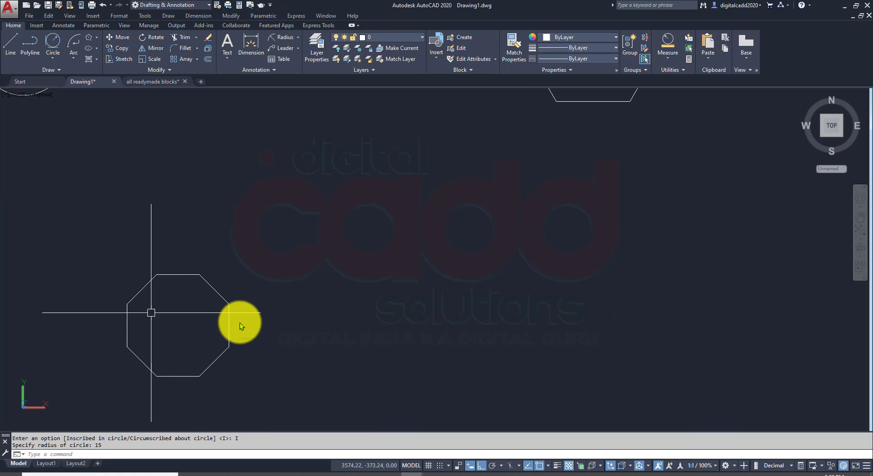
{"action": "middle_click_drag", "start_coordinate": [203, 337], "coordinate": [304, 306]}
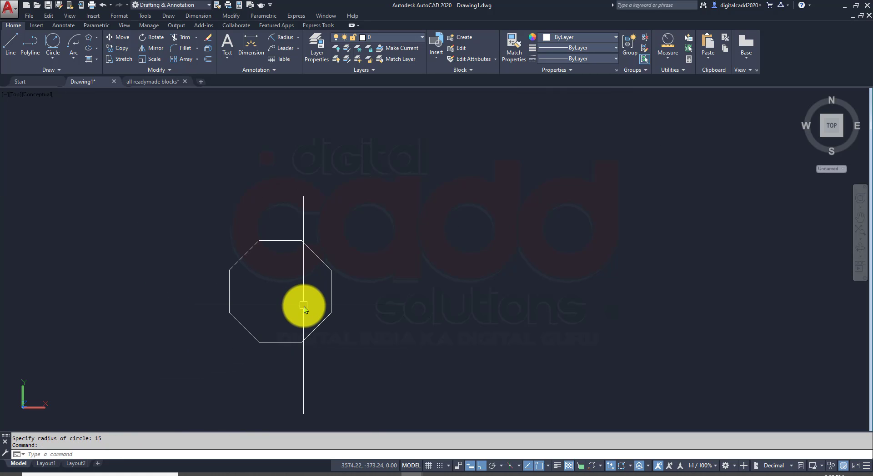
{"action": "scroll", "coordinate": [294, 312], "scroll_direction": "down", "scroll_amount": 6}
{"action": "scroll", "coordinate": [298, 311], "scroll_direction": "up", "scroll_amount": 3}
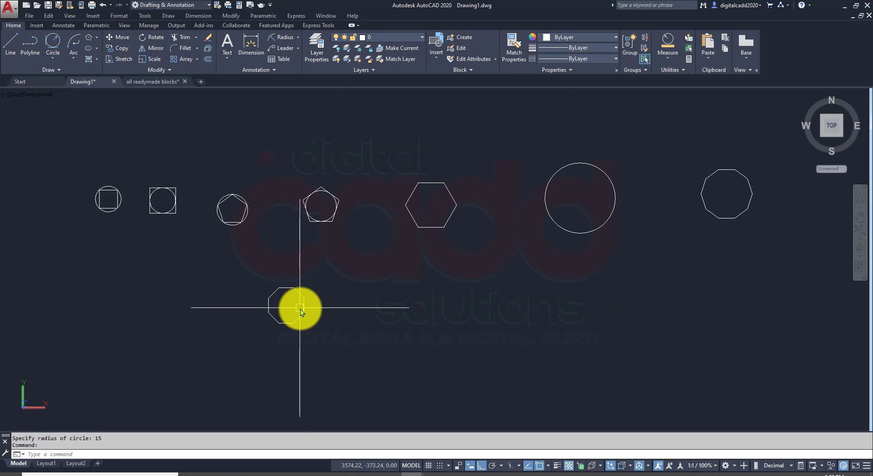
{"action": "left_click", "coordinate": [53, 57]}
{"action": "left_click", "coordinate": [71, 54]}
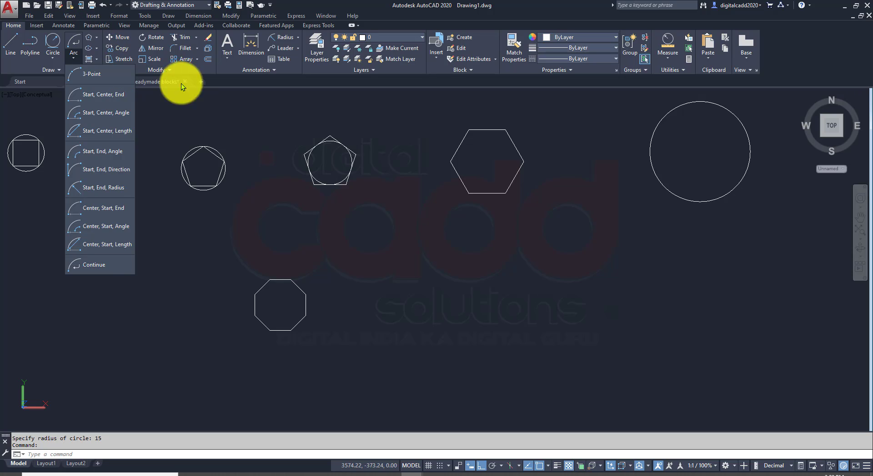
{"action": "left_click", "coordinate": [207, 92]}
{"action": "left_click", "coordinate": [98, 50]}
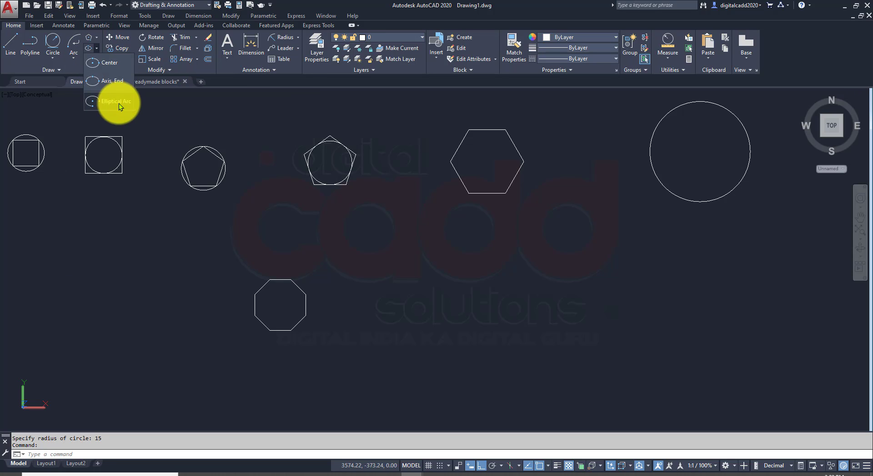
{"action": "scroll", "coordinate": [299, 206], "scroll_direction": "down", "scroll_amount": 2}
{"action": "scroll", "coordinate": [353, 249], "scroll_direction": "down", "scroll_amount": 2}
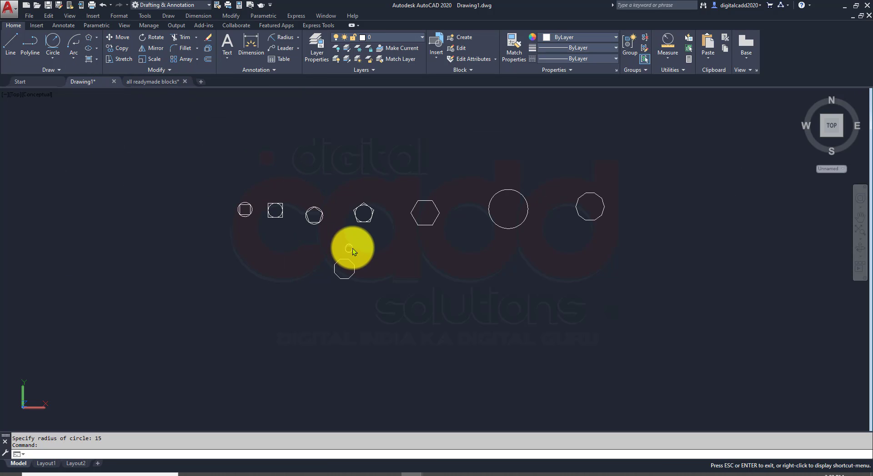
{"action": "scroll", "coordinate": [388, 238], "scroll_direction": "up", "scroll_amount": 2}
{"action": "middle_click_drag", "start_coordinate": [450, 255], "coordinate": [399, 275]}
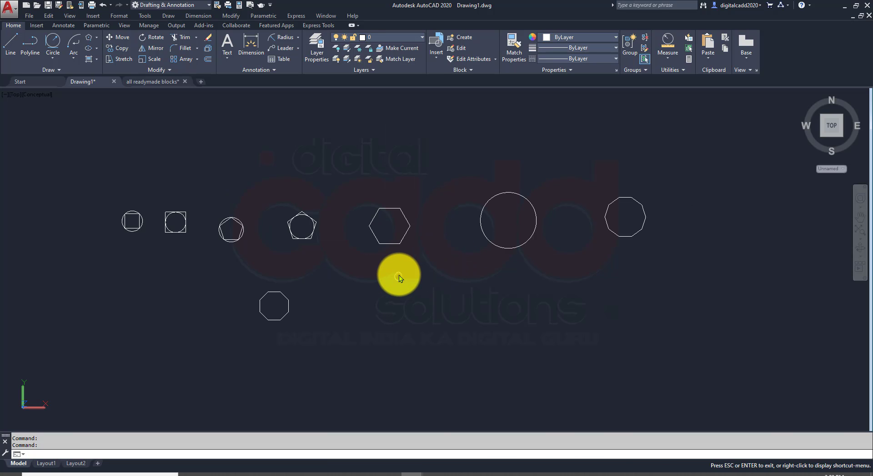